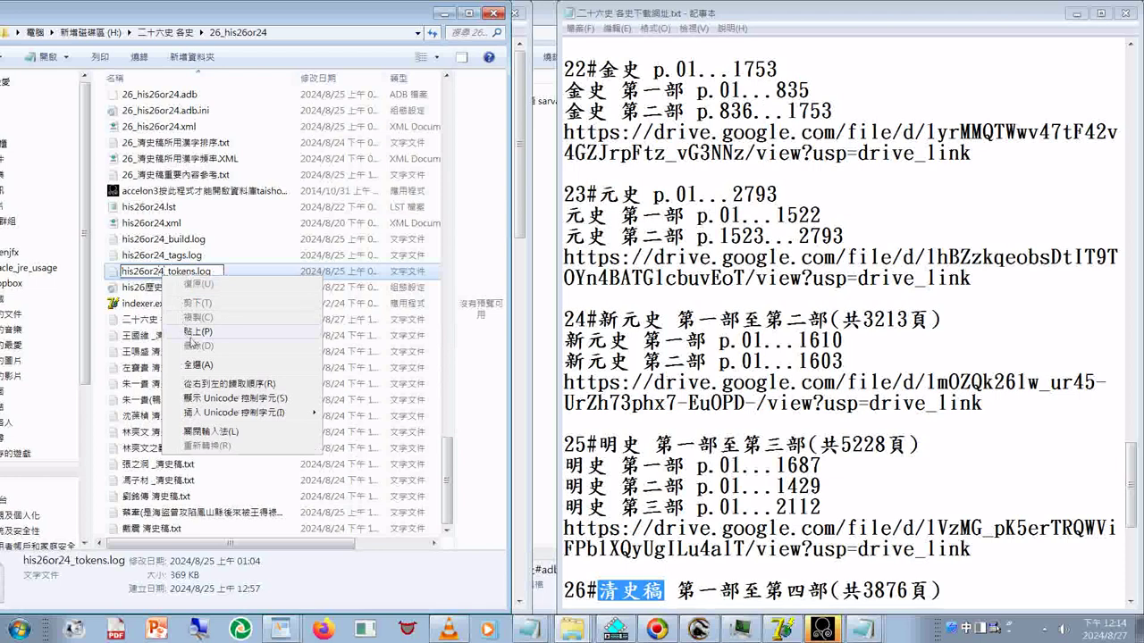
# Rename the tokens log file in the 26_his26or24 folder as his26or24清史稿_tokens.log
pyautogui.press('Return')
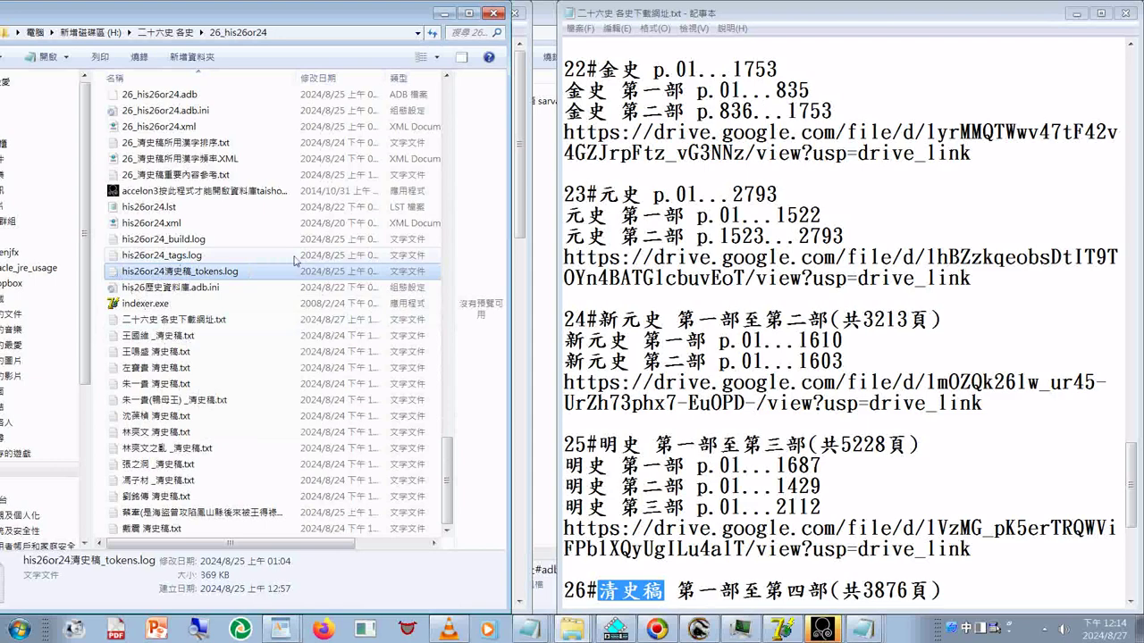
pyautogui.scroll(3, 295, 260)
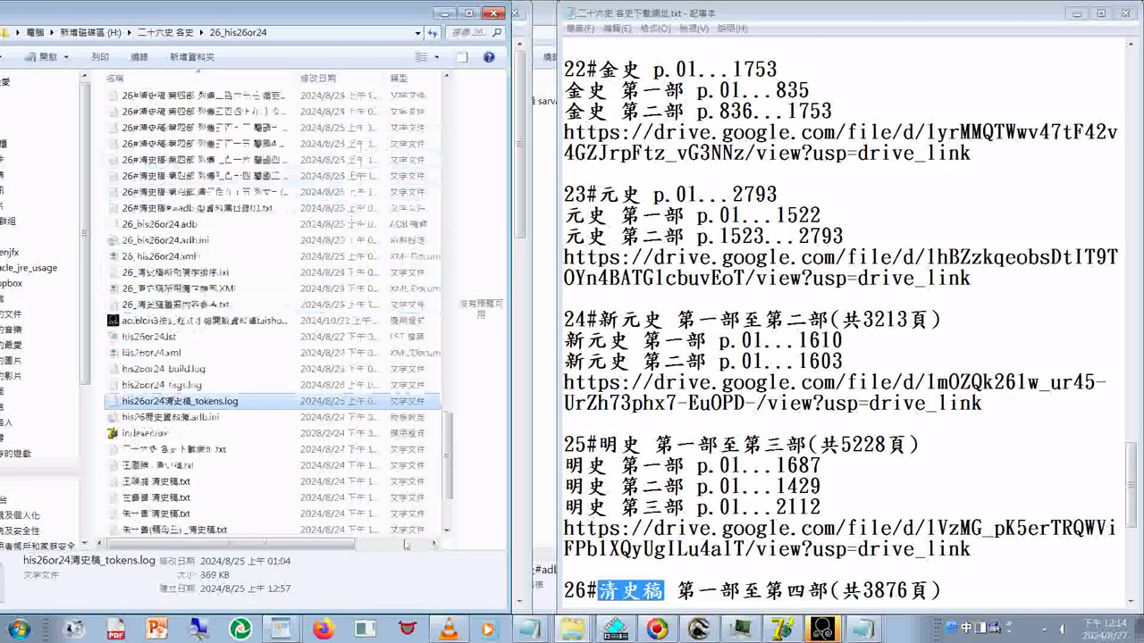
pyautogui.scroll(5, 410, 418)
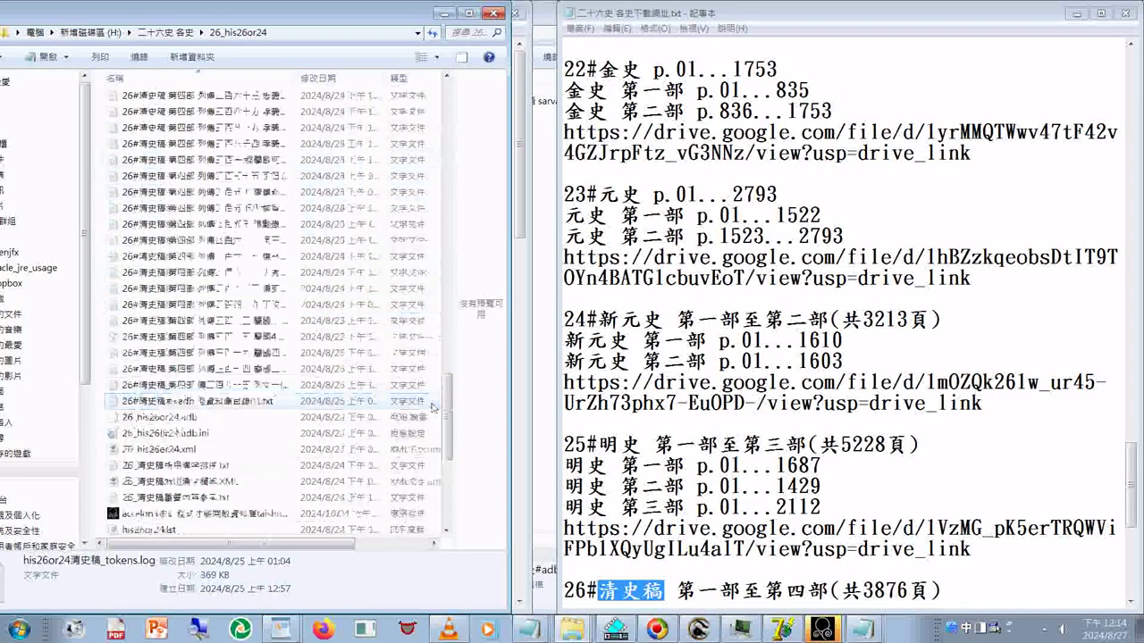
pyautogui.moveTo(448, 366); pyautogui.dragTo(457, 125)
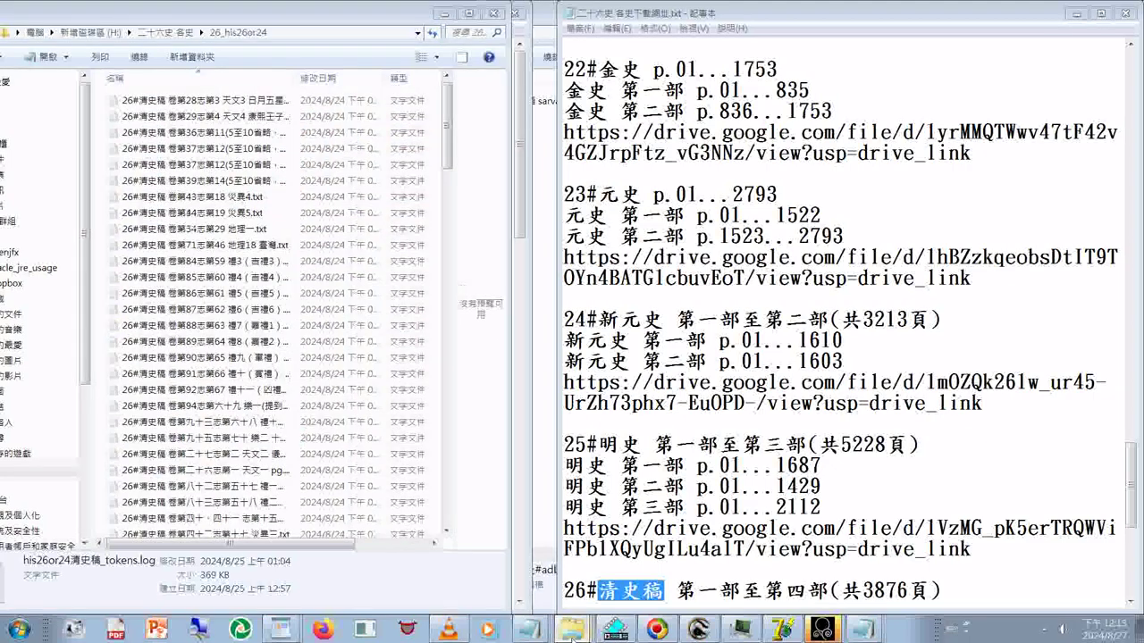
# Create a new folder in the root of drive H:
pyautogui.click(555, 579)
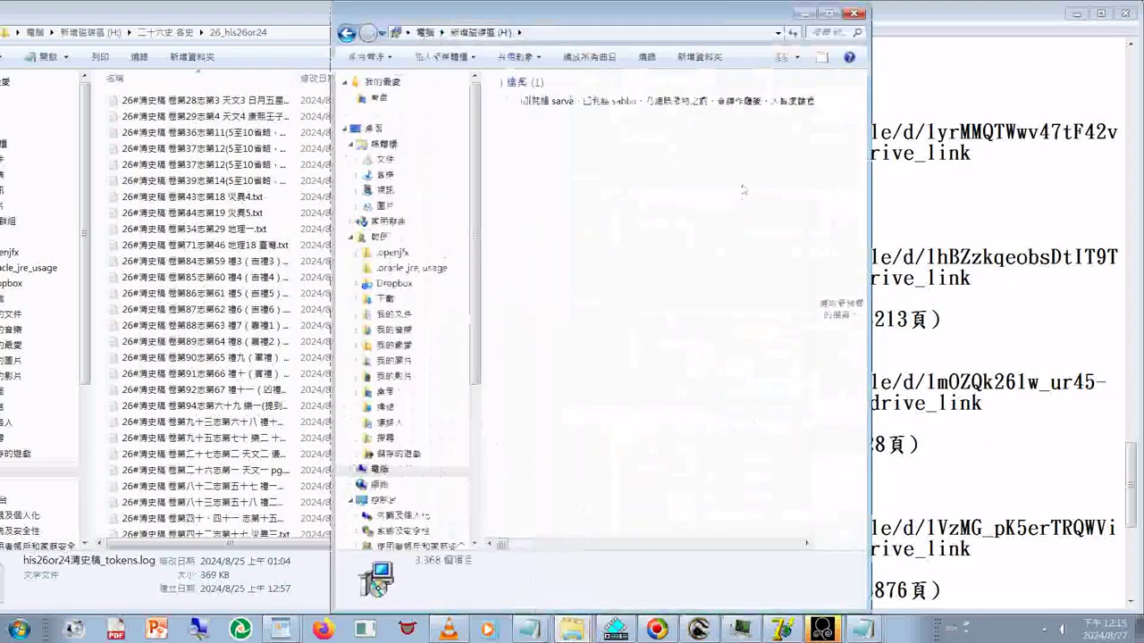
pyautogui.rightClick(710, 185)
pyautogui.moveTo(777, 404)
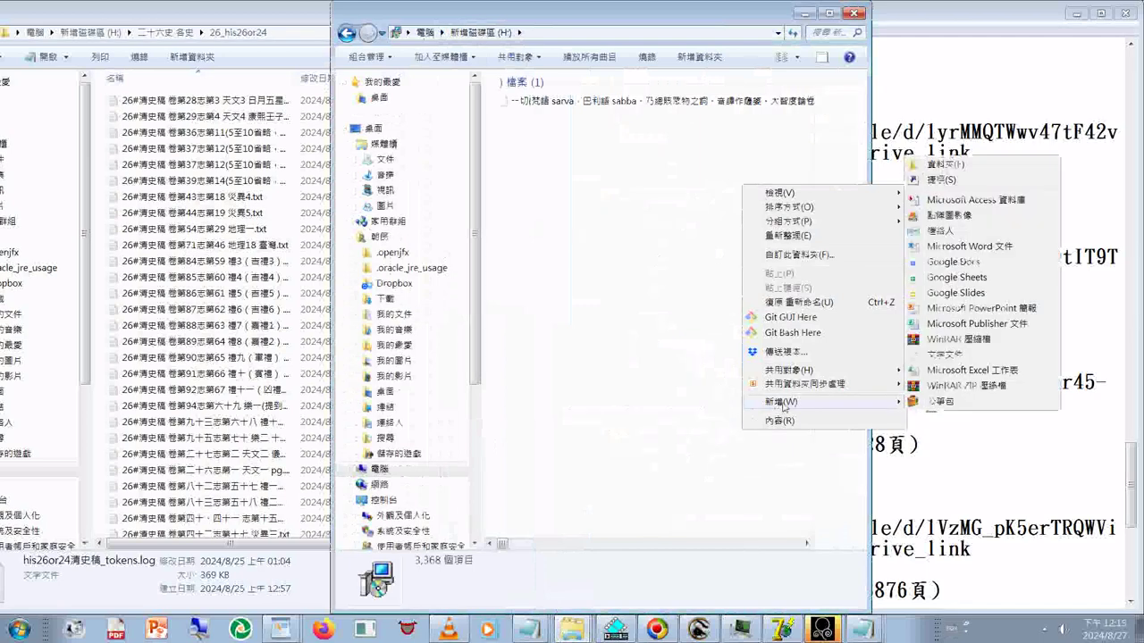
pyautogui.click(947, 165)
# Copy the text 二十六史 各史 from the open text file's name in its Save As dialog, without saving
pyautogui.click(876, 152)
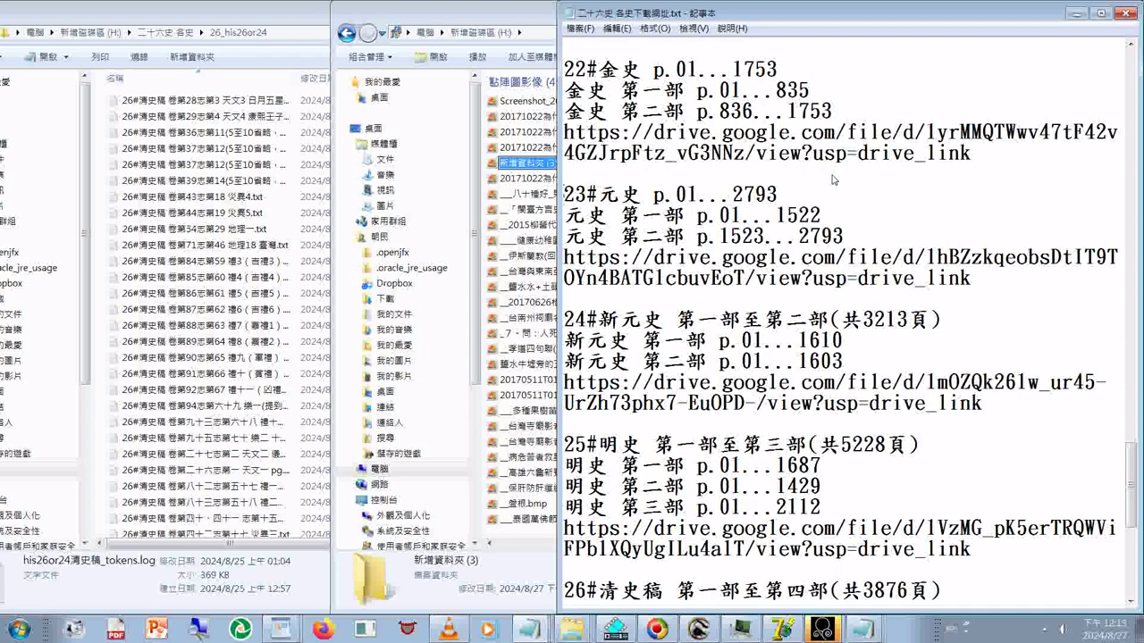
pyautogui.hotkey('ctrl', 'Home')
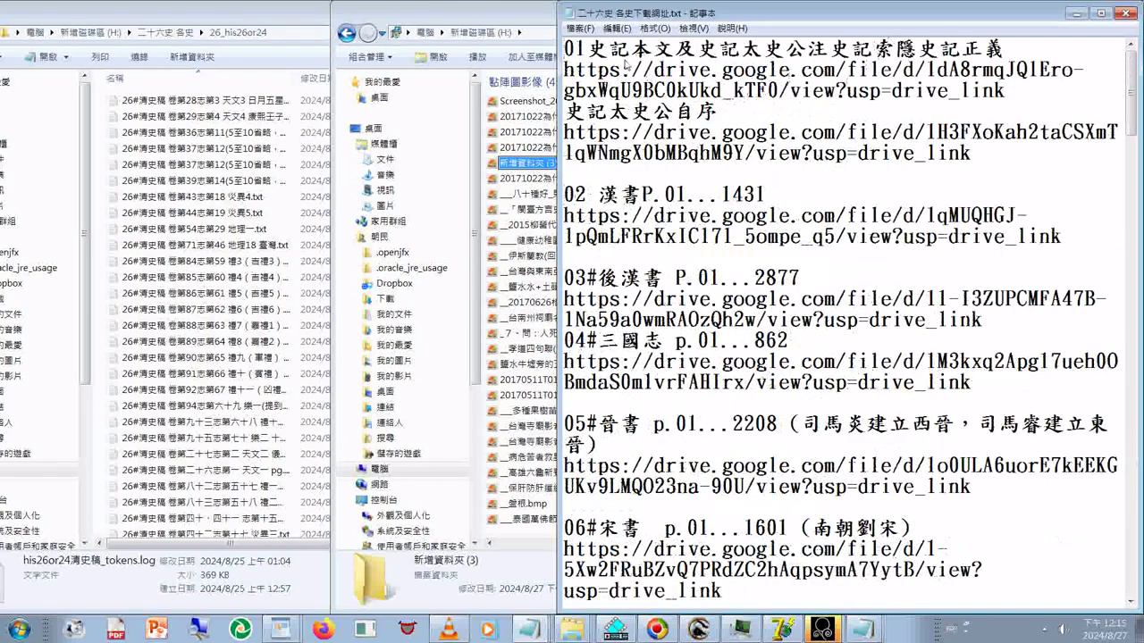
pyautogui.click(579, 29)
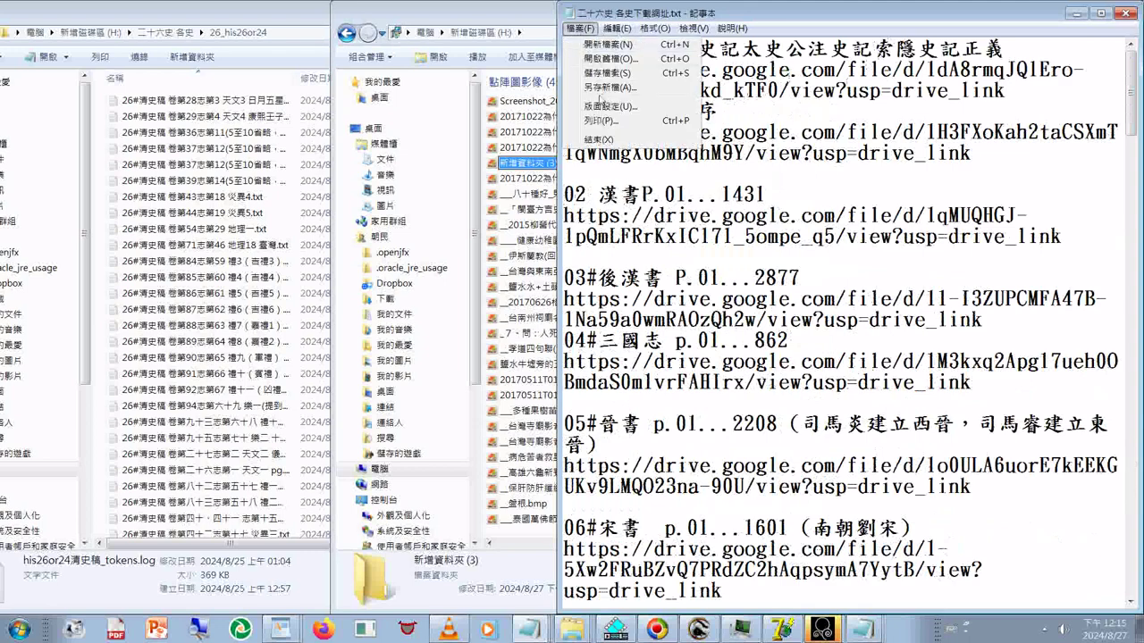
pyautogui.click(599, 93)
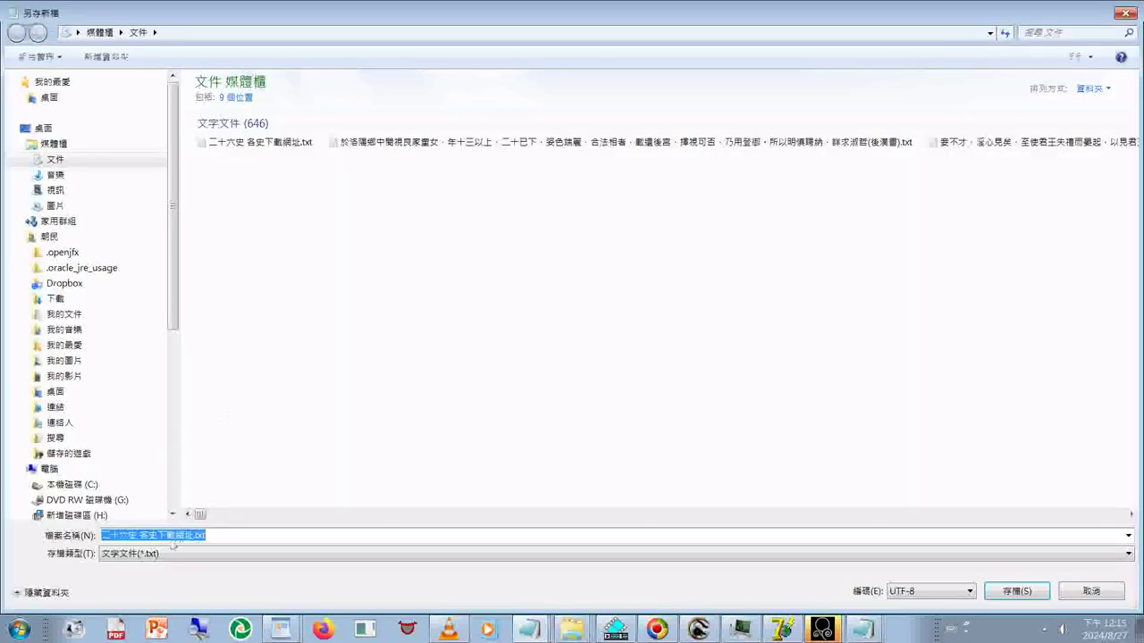
pyautogui.moveTo(158, 539); pyautogui.dragTo(85, 526)
pyautogui.hotkey('ctrl', 'c')
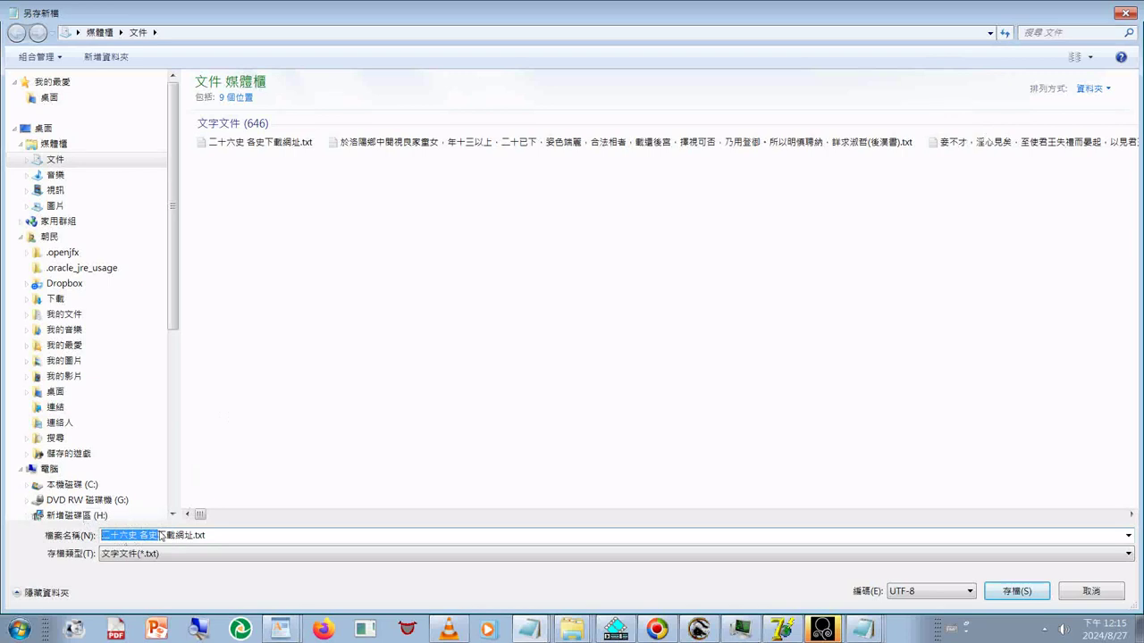
pyautogui.click(1099, 597)
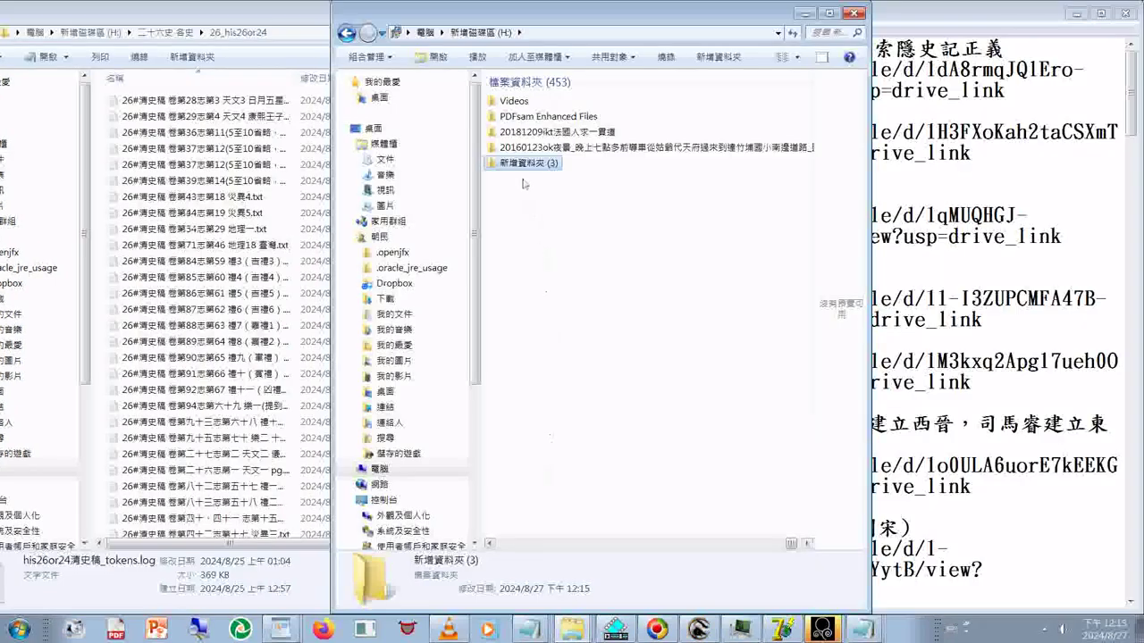
# Name the new folder on drive H: 二十六史 各史 漢字分析(含使用的頻率), reusing the copied text for its beginning
pyautogui.hotkey('ctrl', 'v')
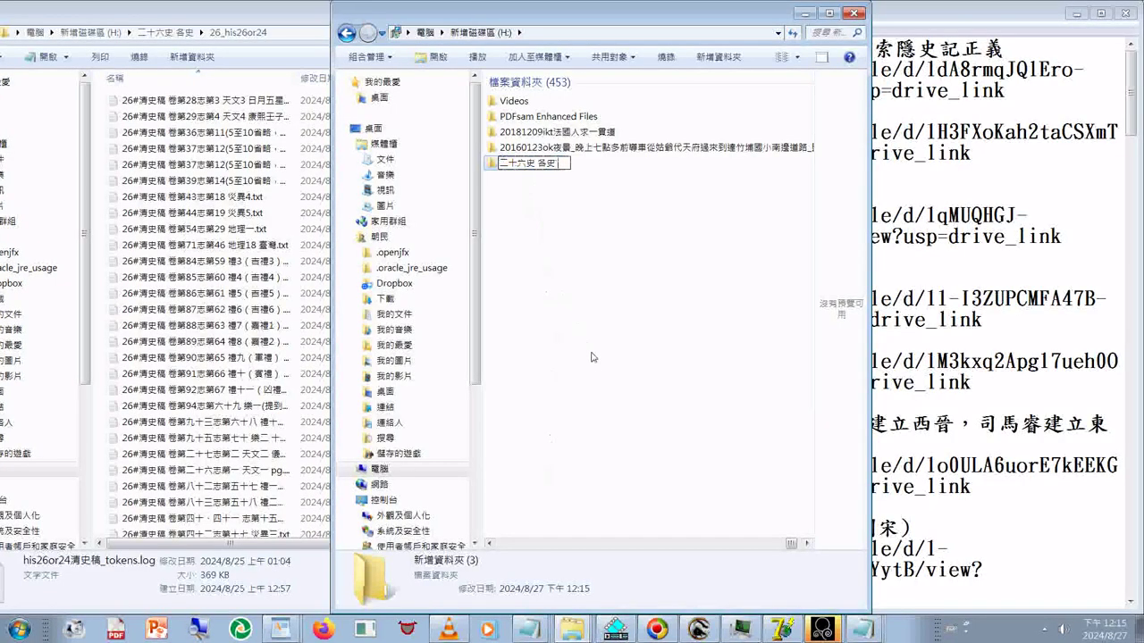
pyautogui.hotkey('ctrl', 'space')
pyautogui.write('ㄏㄢˋㄗˋ')
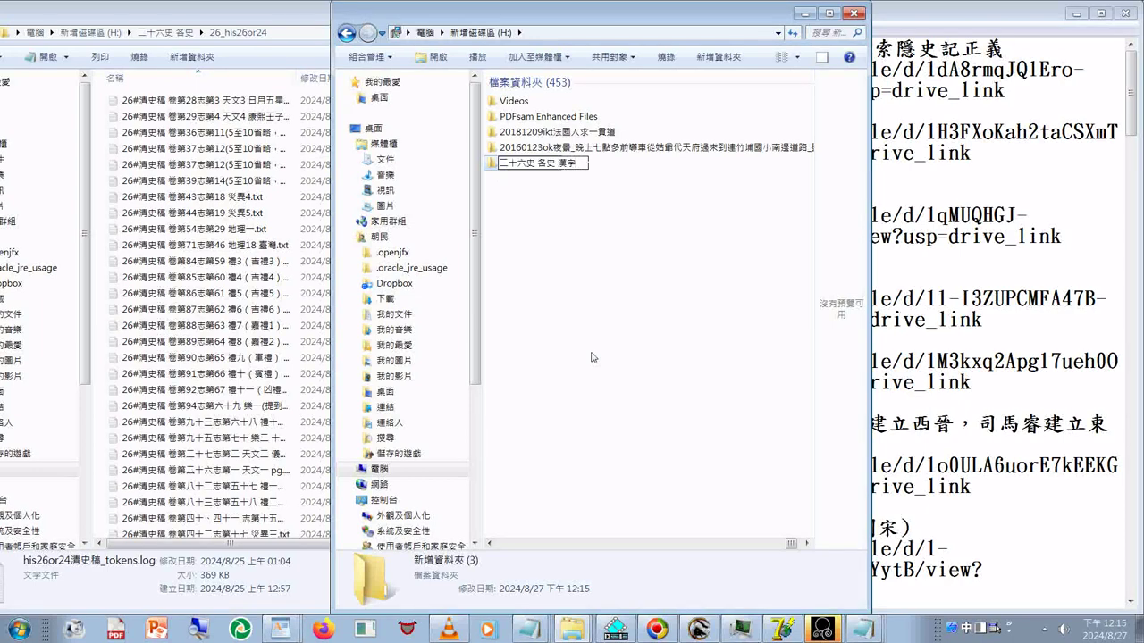
pyautogui.write('分析')
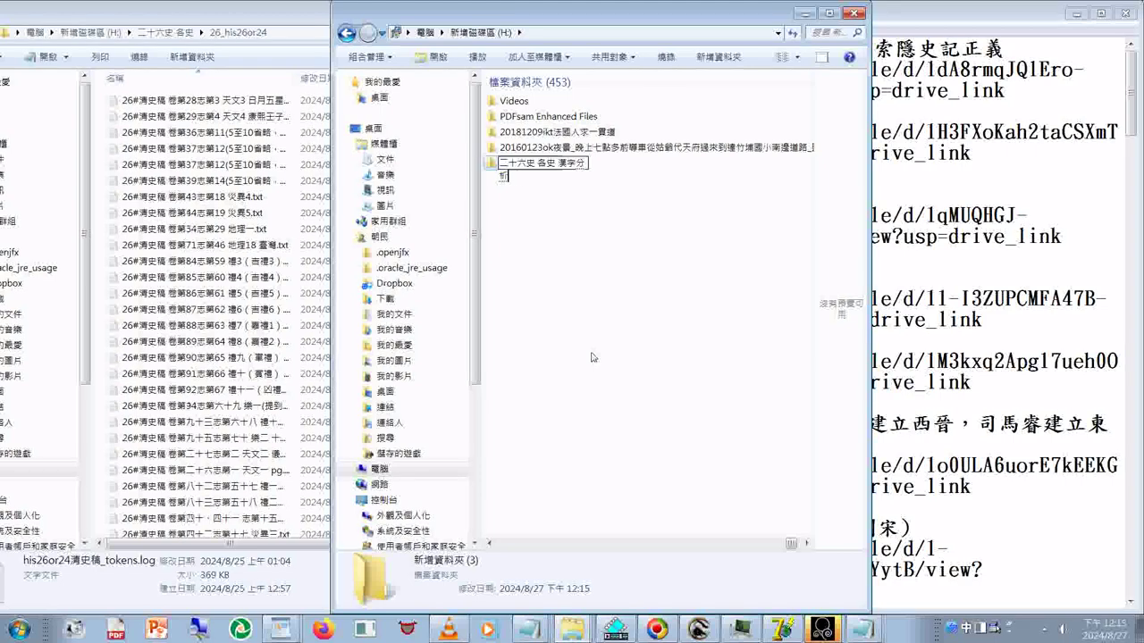
pyautogui.press('Return')
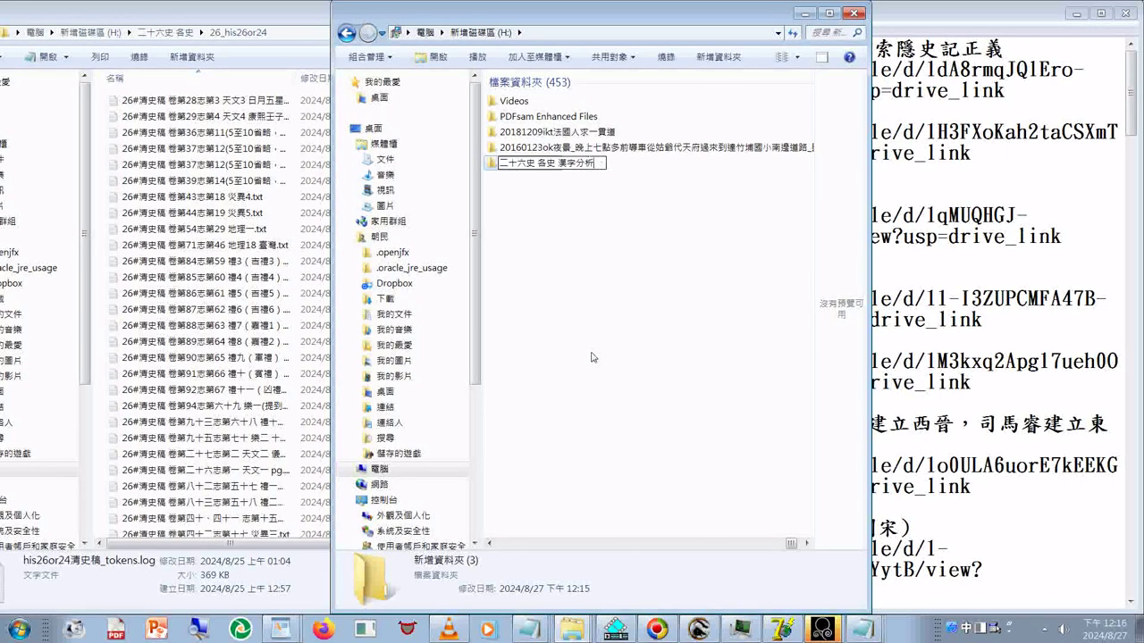
pyautogui.write('(')
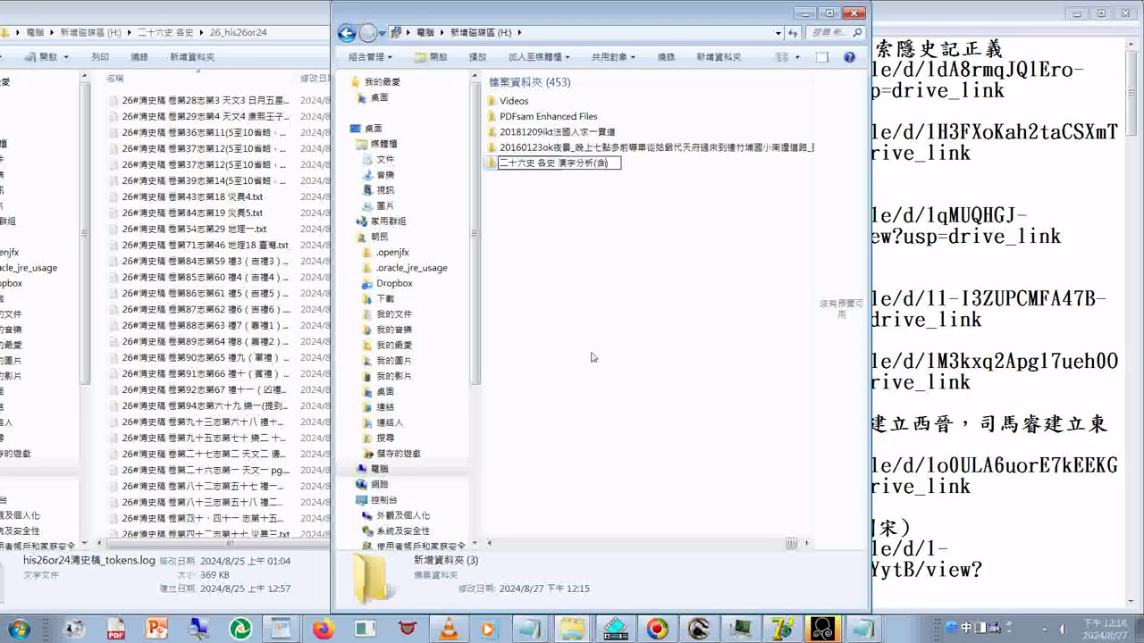
pyautogui.write('含')
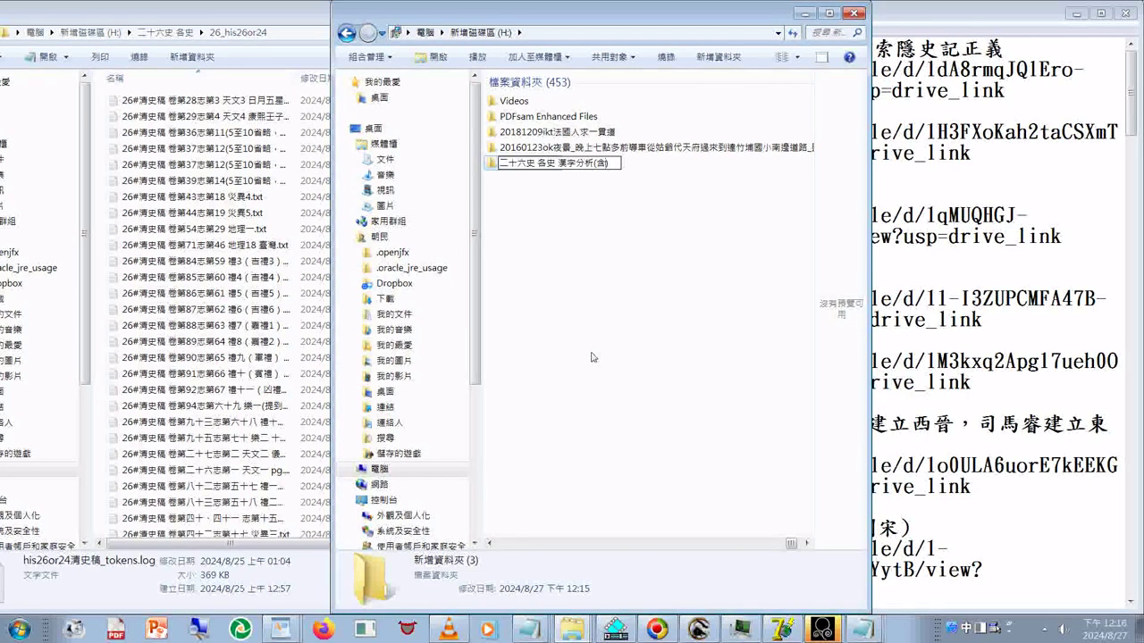
pyautogui.write('ㄩㄥˋㄉㄜ˙ˊㄇㄨˋ')
pyautogui.press('Return')
pyautogui.press('Return')
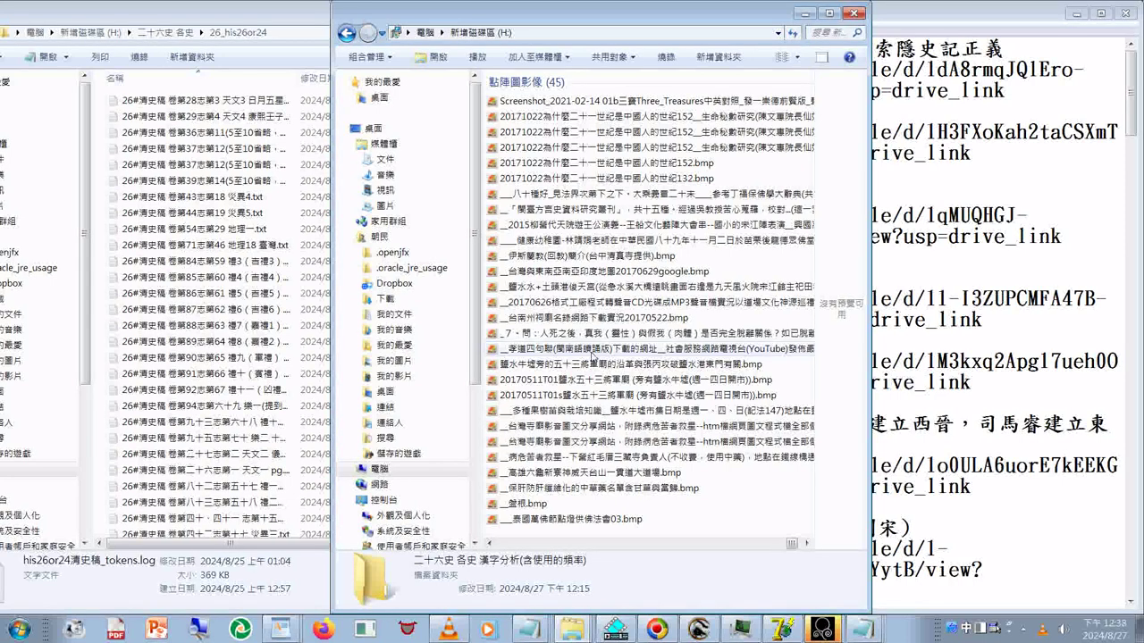
# Open the 漢字分析 folder alongside 26_his26or24 and copy his26or24清史稿_tokens.log into it
pyautogui.press('Return')
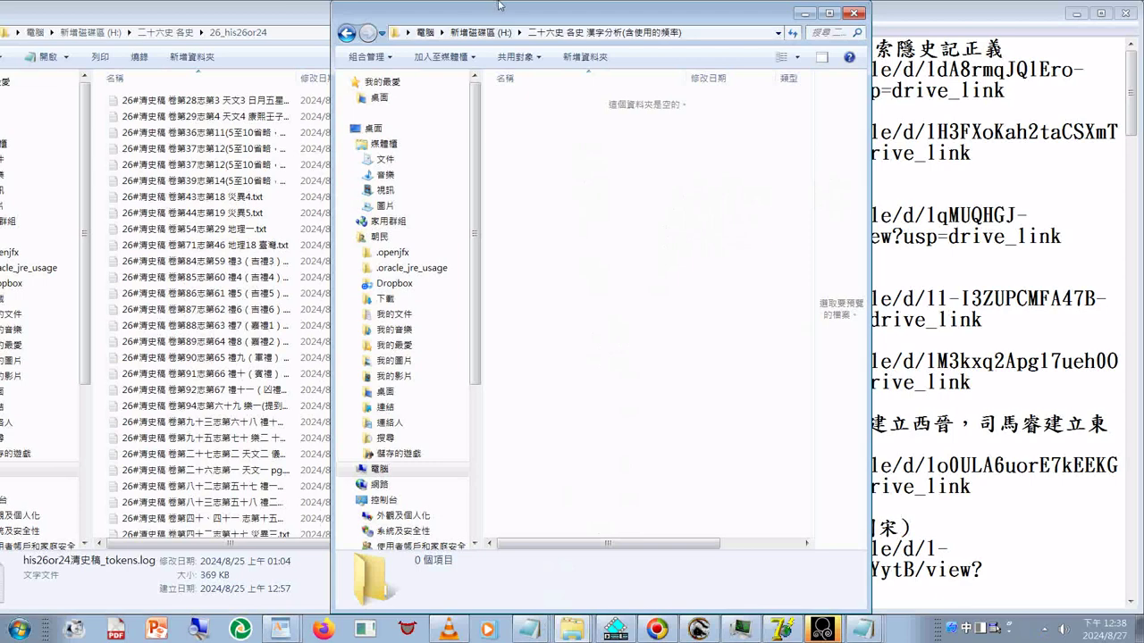
pyautogui.moveTo(498, 6); pyautogui.dragTo(673, 25)
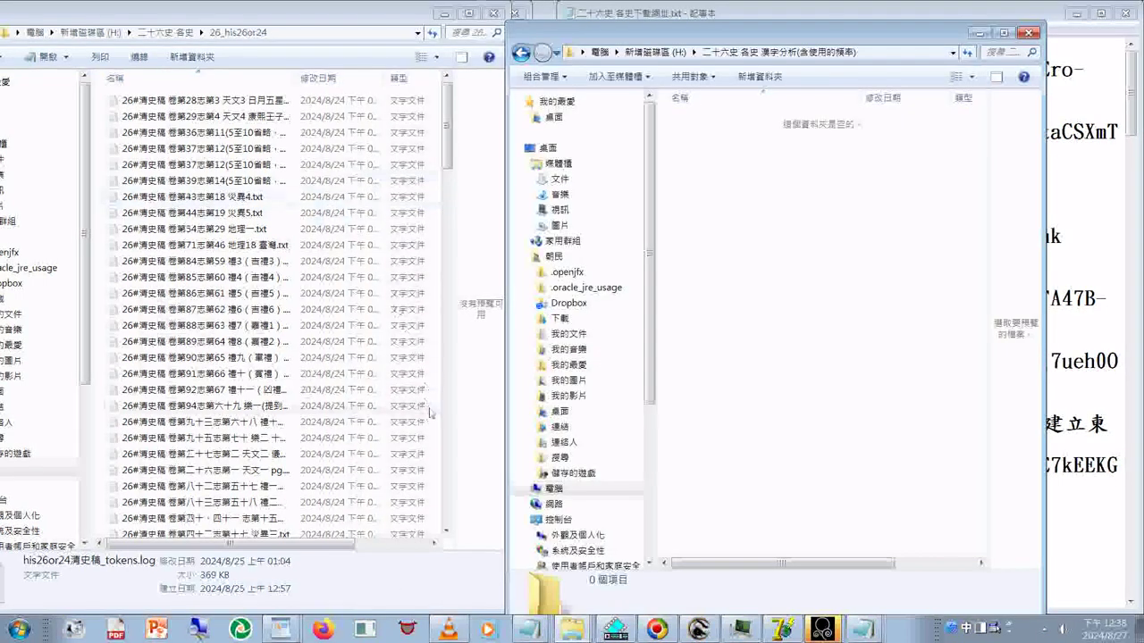
pyautogui.click(449, 236)
pyautogui.scroll(-15, 449, 236)
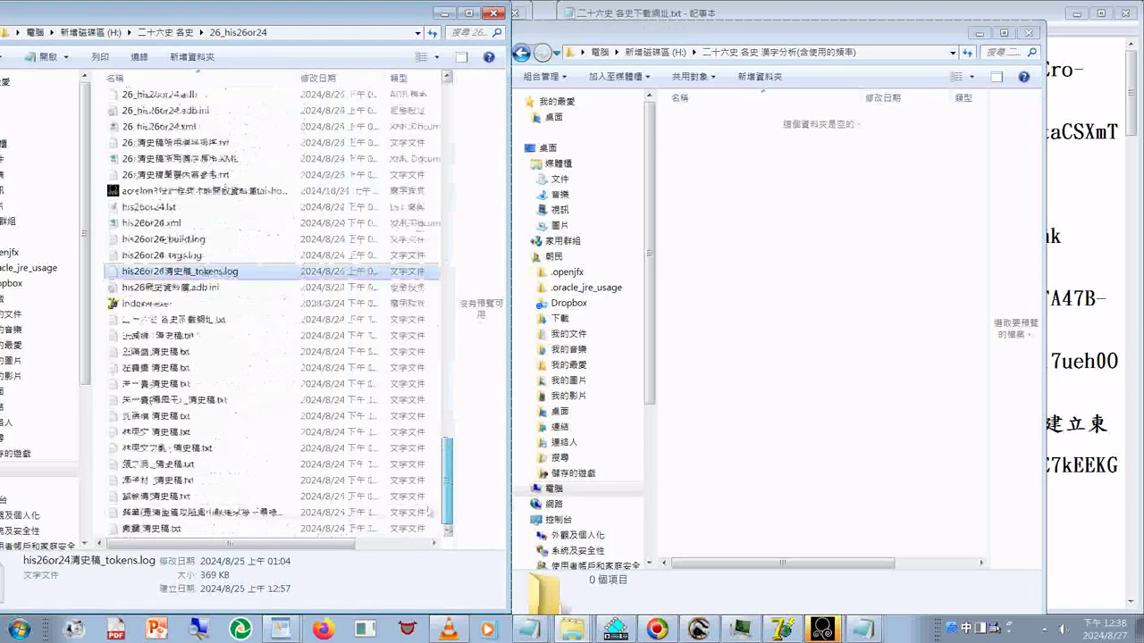
pyautogui.rightClick(216, 276)
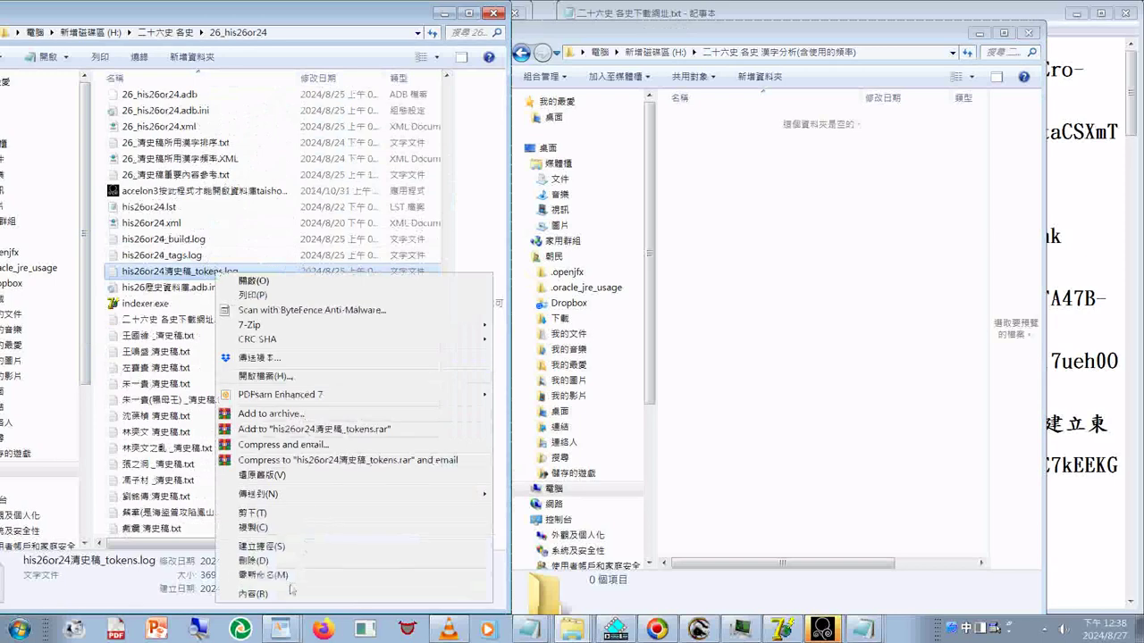
pyautogui.rightClick(734, 256)
pyautogui.click(773, 370)
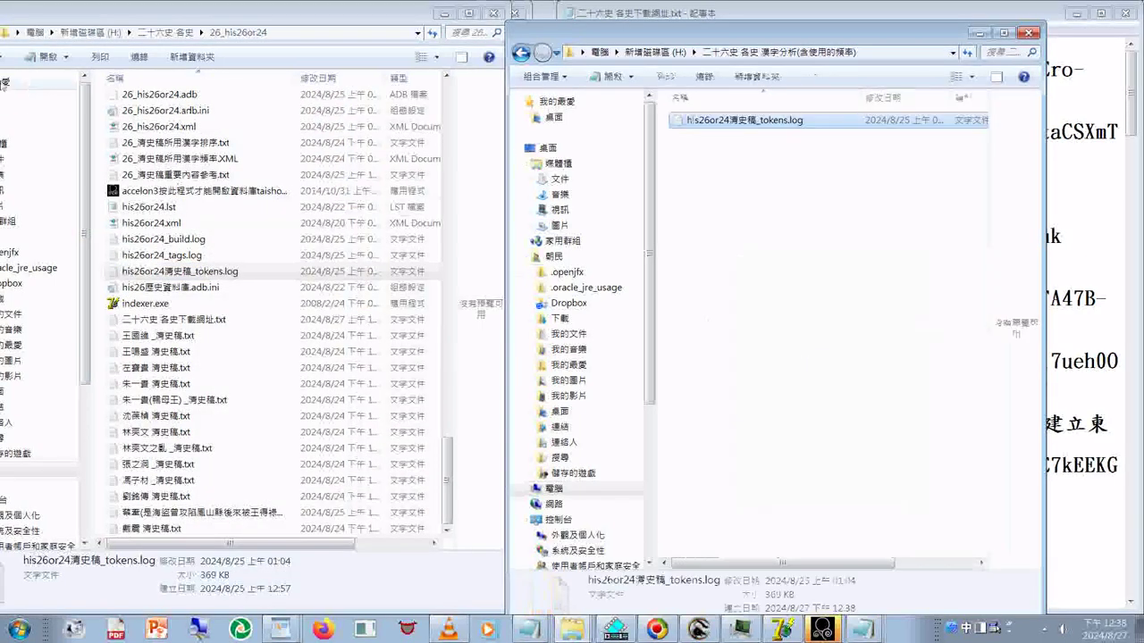
# Copy his26or24明史_tokens.log from the 25_his26or24 folder into the 漢字分析 folder
pyautogui.click(170, 32)
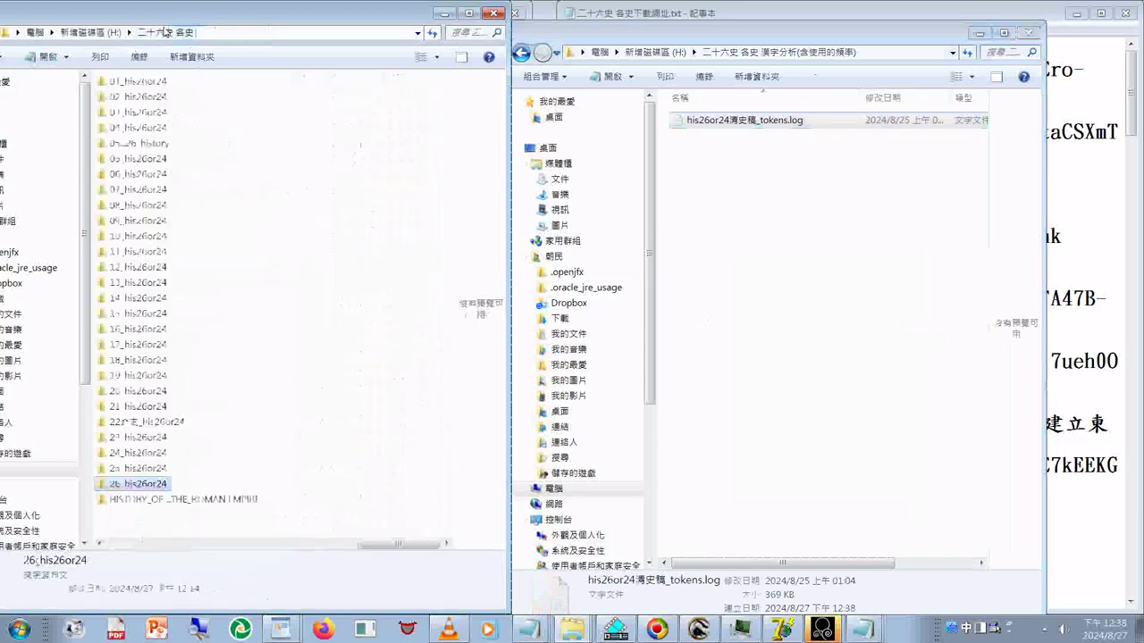
pyautogui.doubleClick(138, 468)
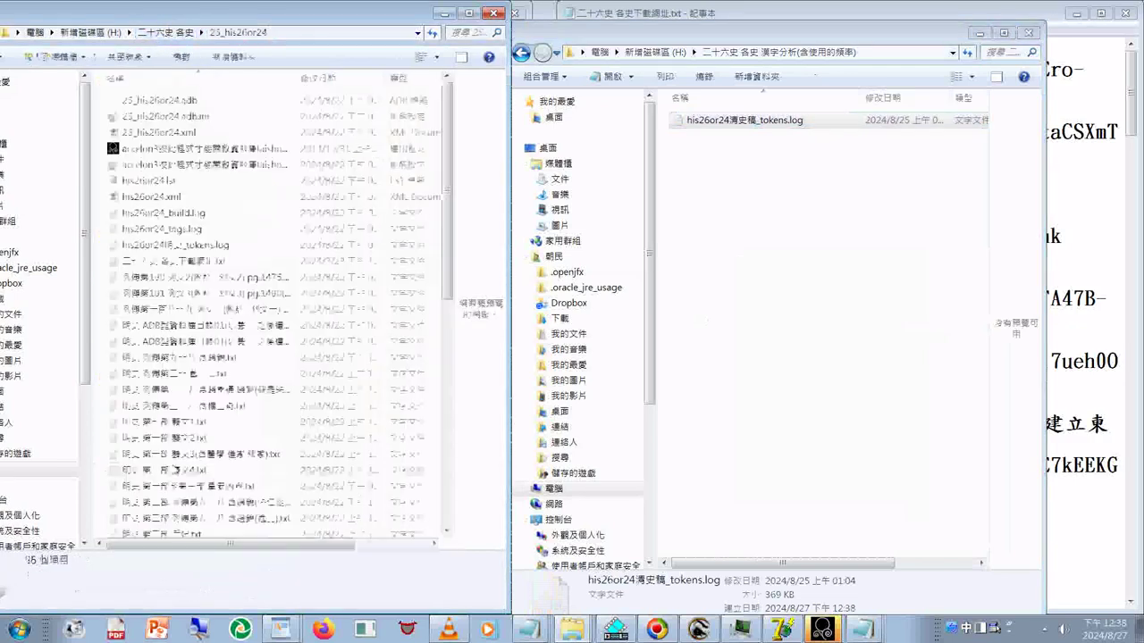
pyautogui.rightClick(178, 249)
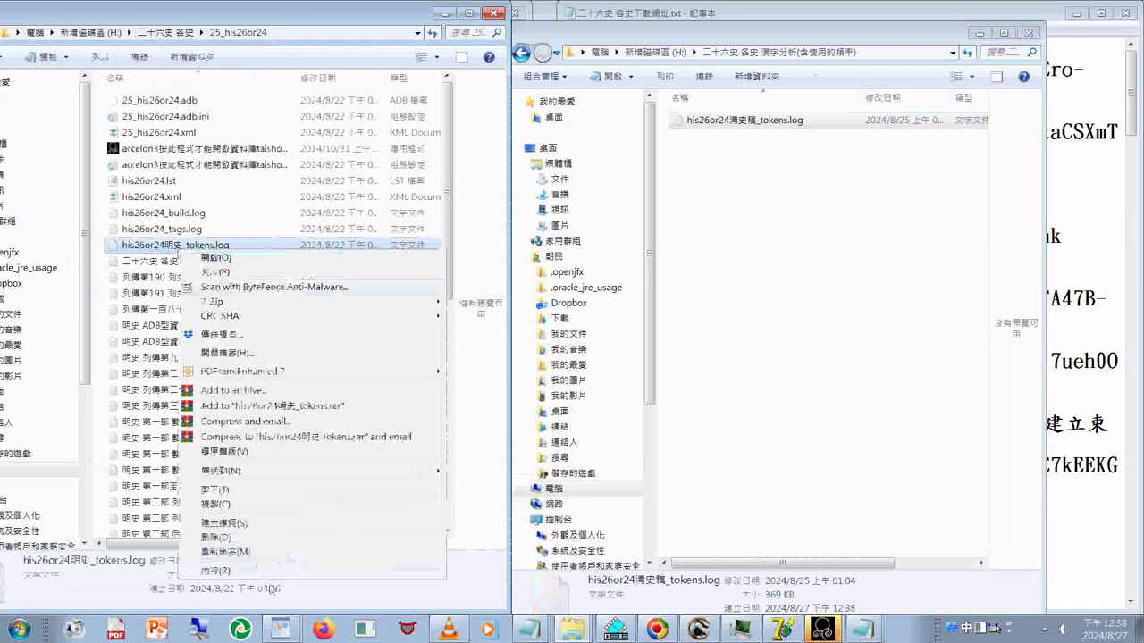
pyautogui.click(214, 504)
pyautogui.rightClick(771, 281)
pyautogui.click(804, 399)
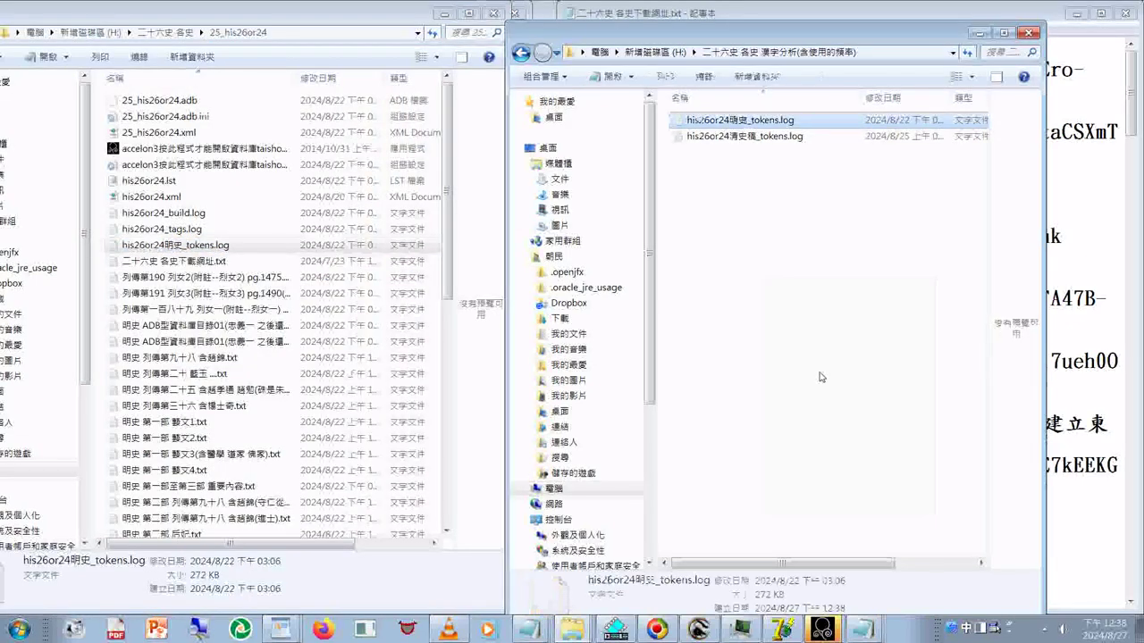
# Open the copied his26or24清史稿_tokens.log to check it, and close it again
pyautogui.doubleClick(745, 136)
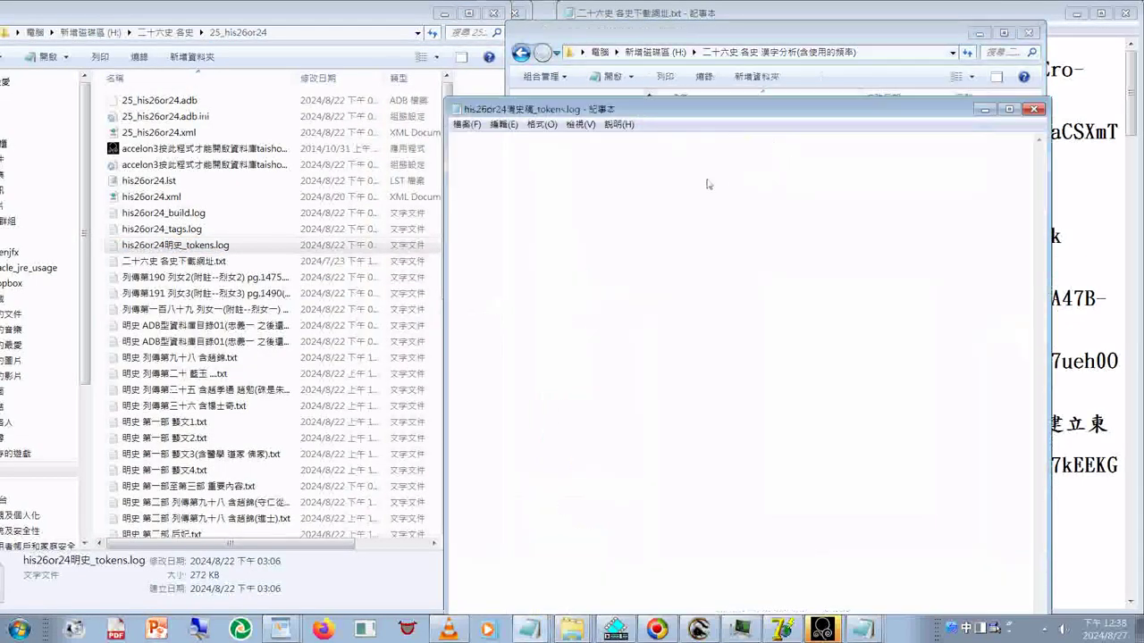
pyautogui.click(1034, 110)
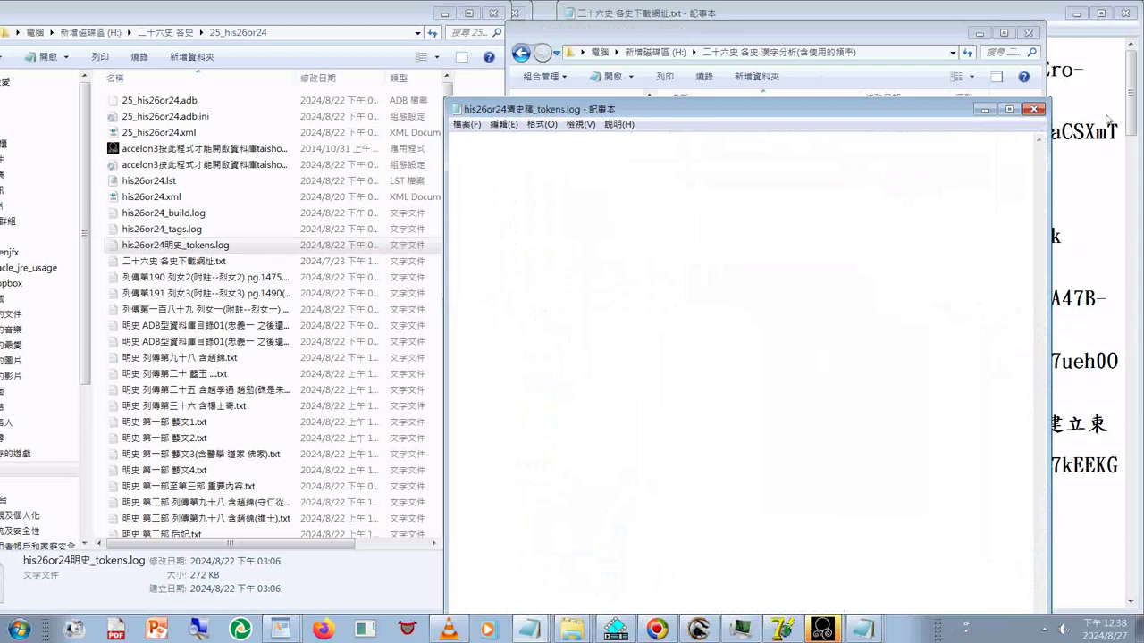
# Copy his26or24新元史_tokens.log from the 24_his26or24 folder into the 漢字分析 folder
pyautogui.click(166, 33)
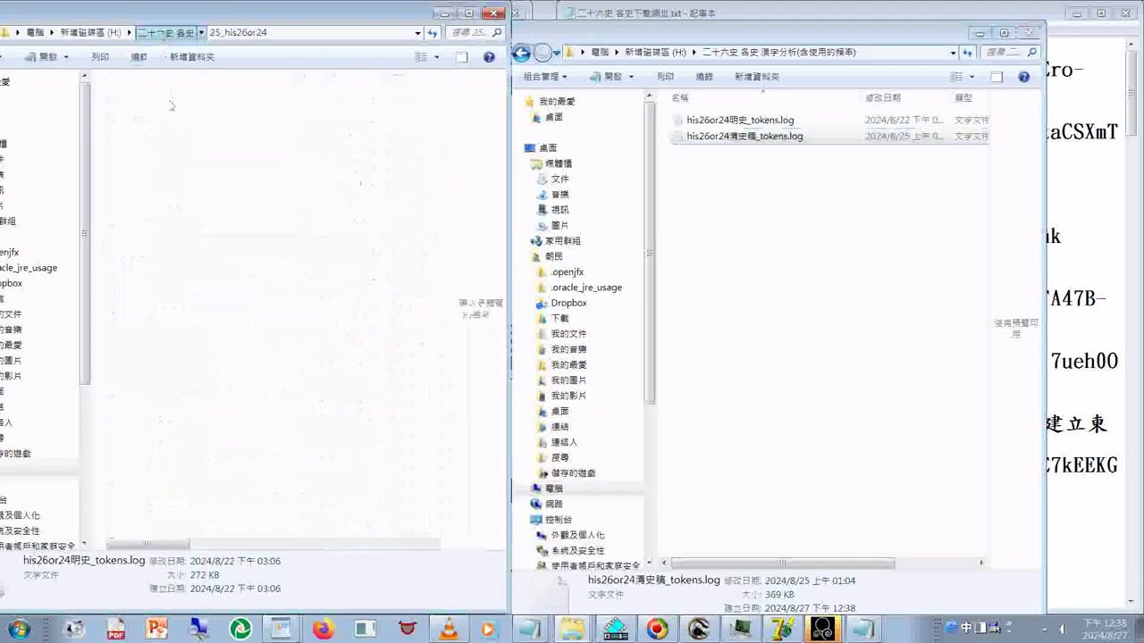
pyautogui.click(138, 453)
pyautogui.doubleClick(146, 458)
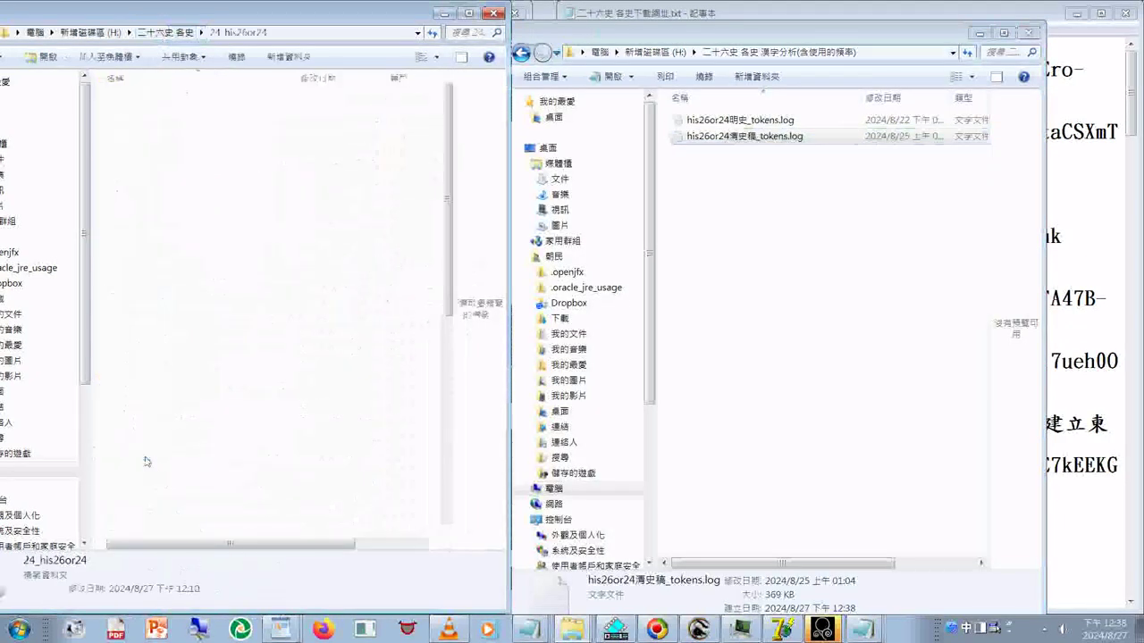
pyautogui.doubleClick(147, 461)
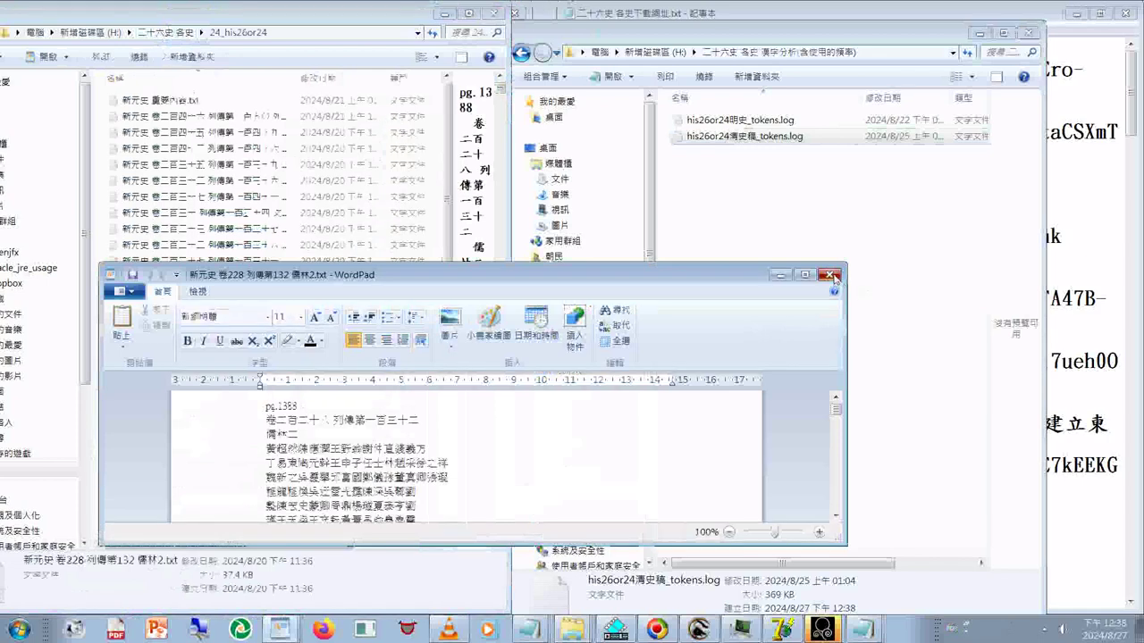
pyautogui.click(831, 275)
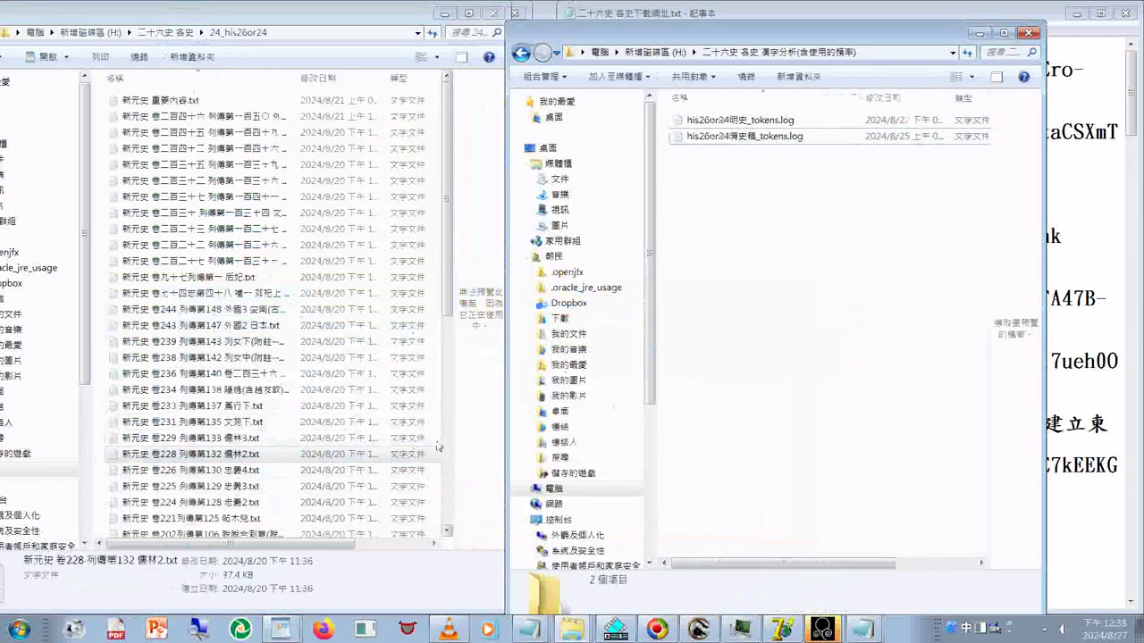
pyautogui.scroll(-8, 438, 447)
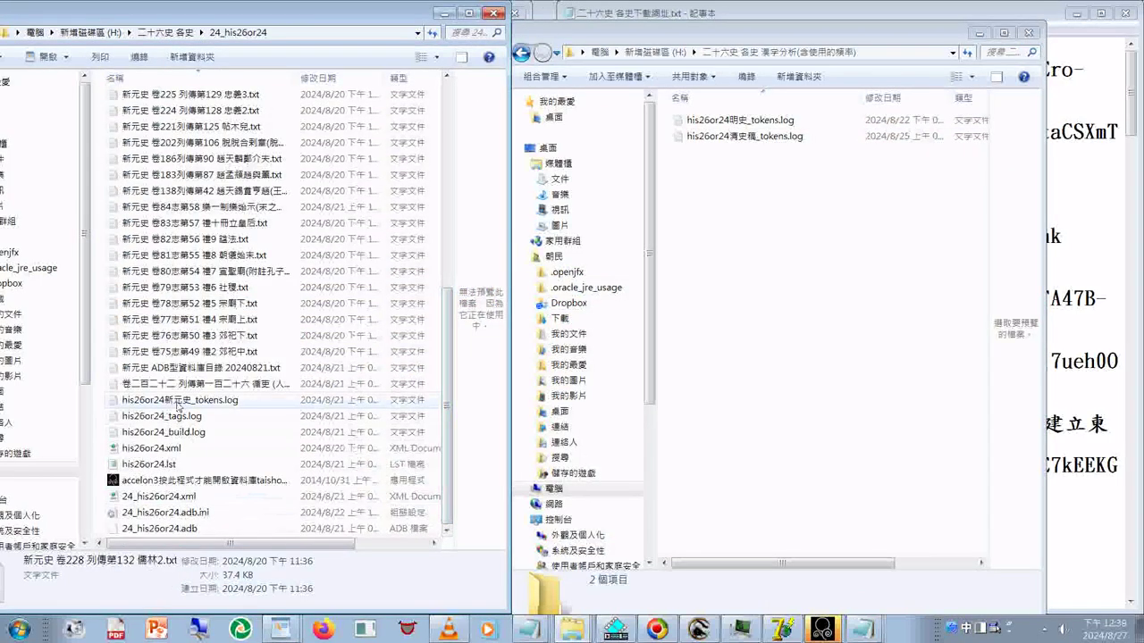
pyautogui.rightClick(177, 404)
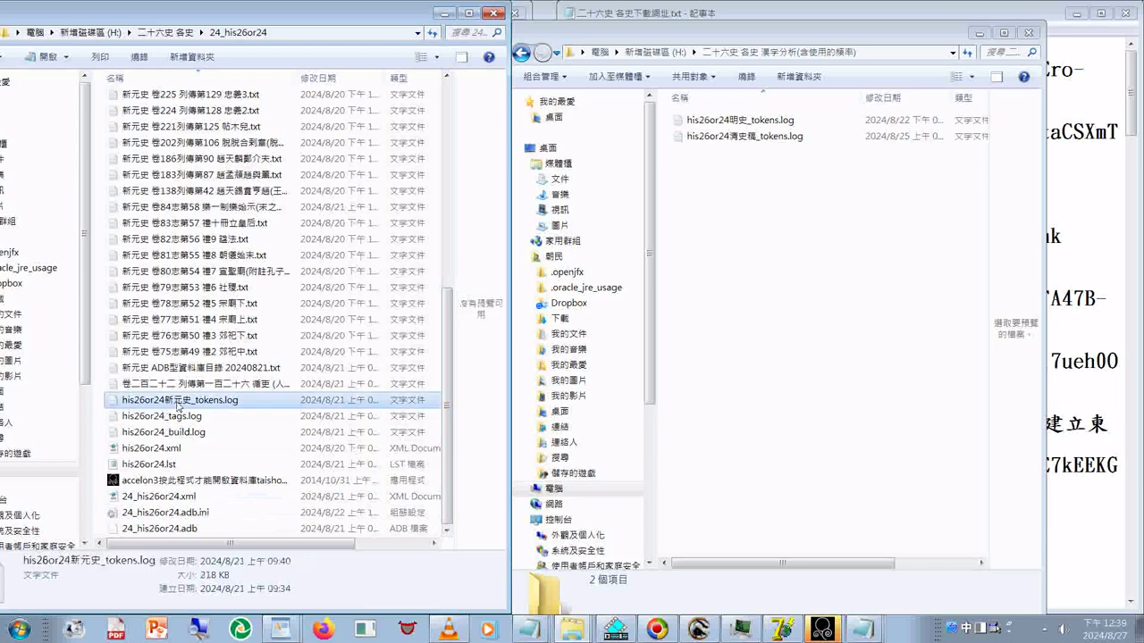
pyautogui.click(214, 327)
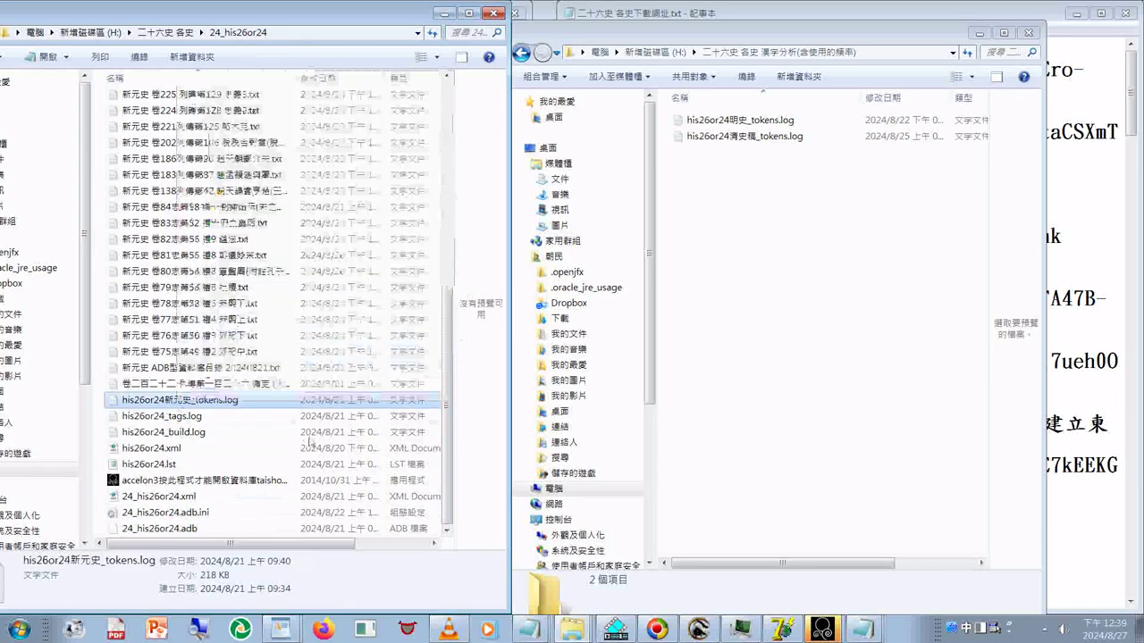
pyautogui.rightClick(786, 277)
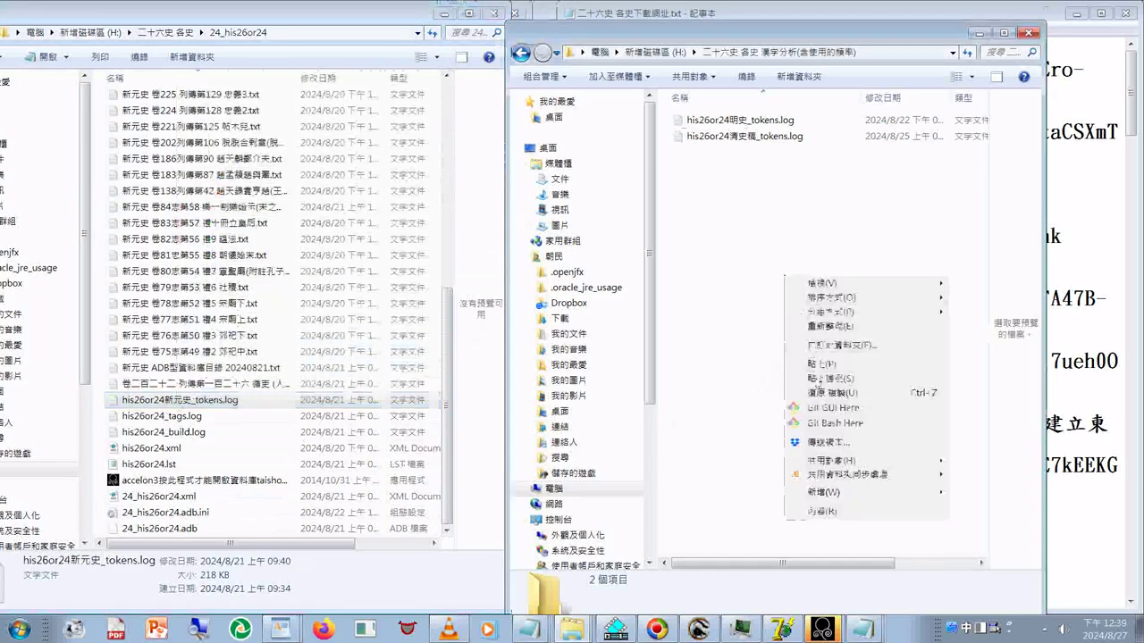
pyautogui.click(815, 363)
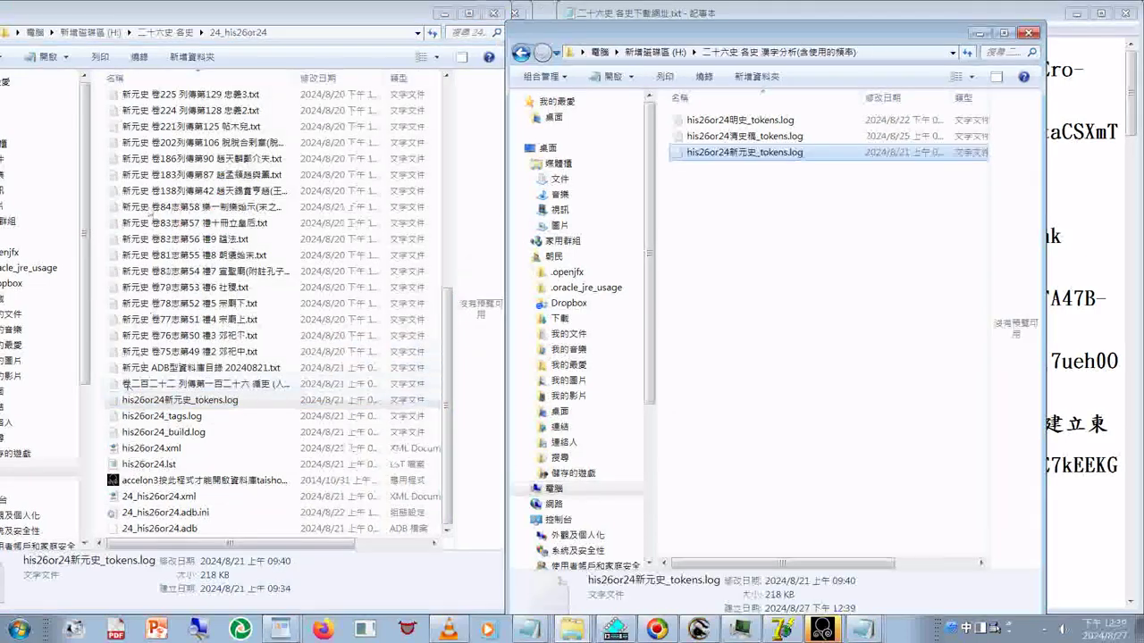
# Copy his26or24元史_tokens.log from the 23_his26or24 folder into the 漢字分析 folder
pyautogui.click(174, 34)
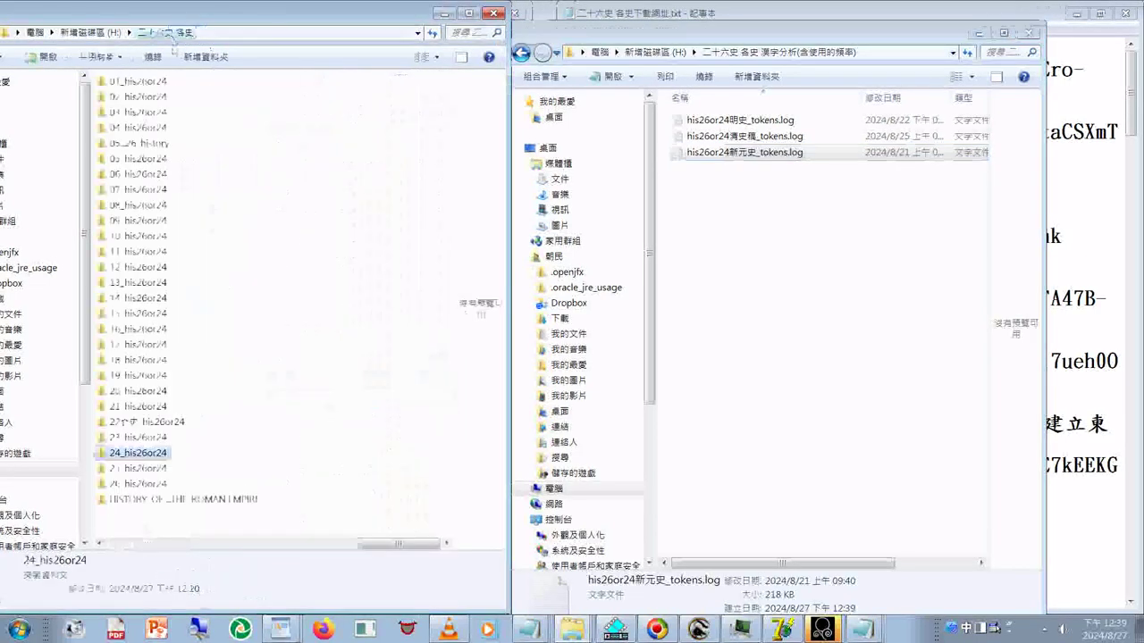
pyautogui.doubleClick(139, 439)
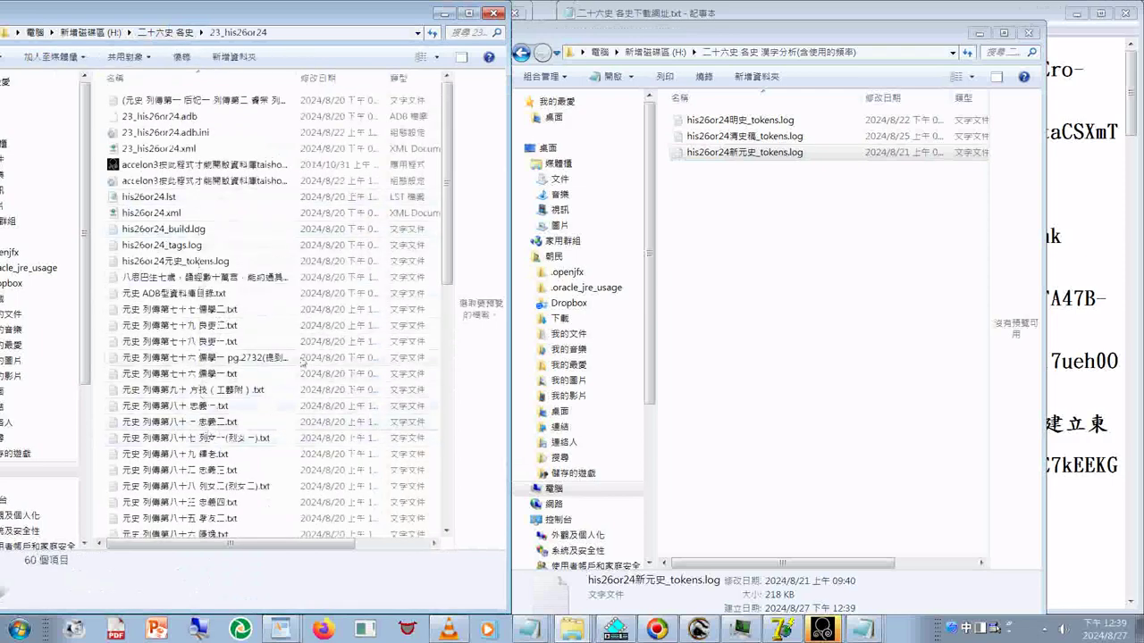
pyautogui.rightClick(173, 260)
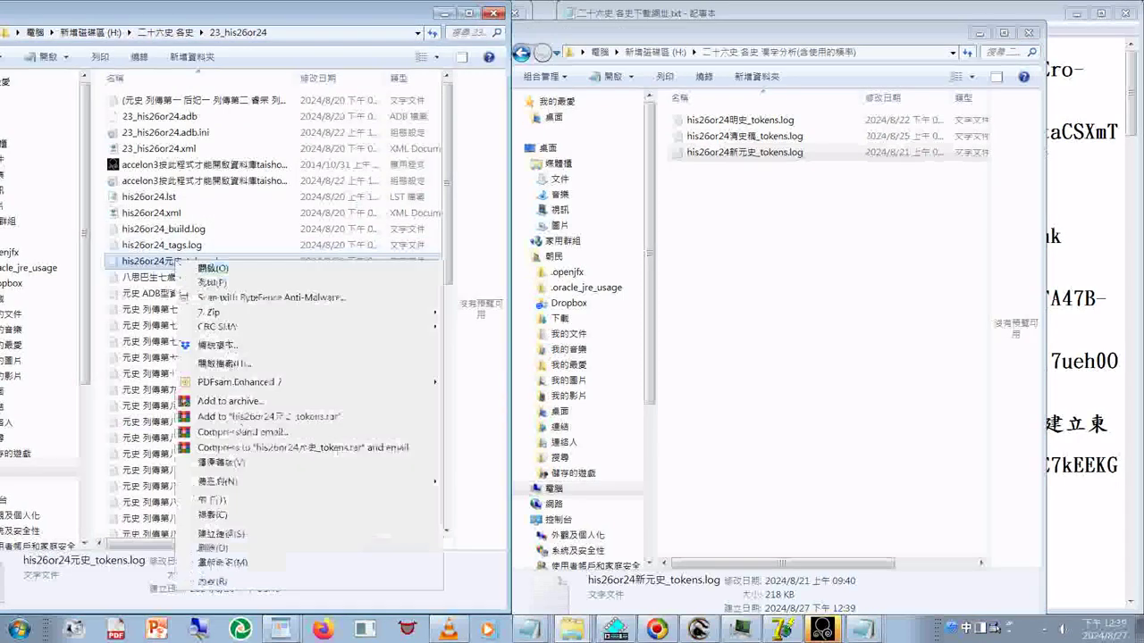
pyautogui.click(223, 515)
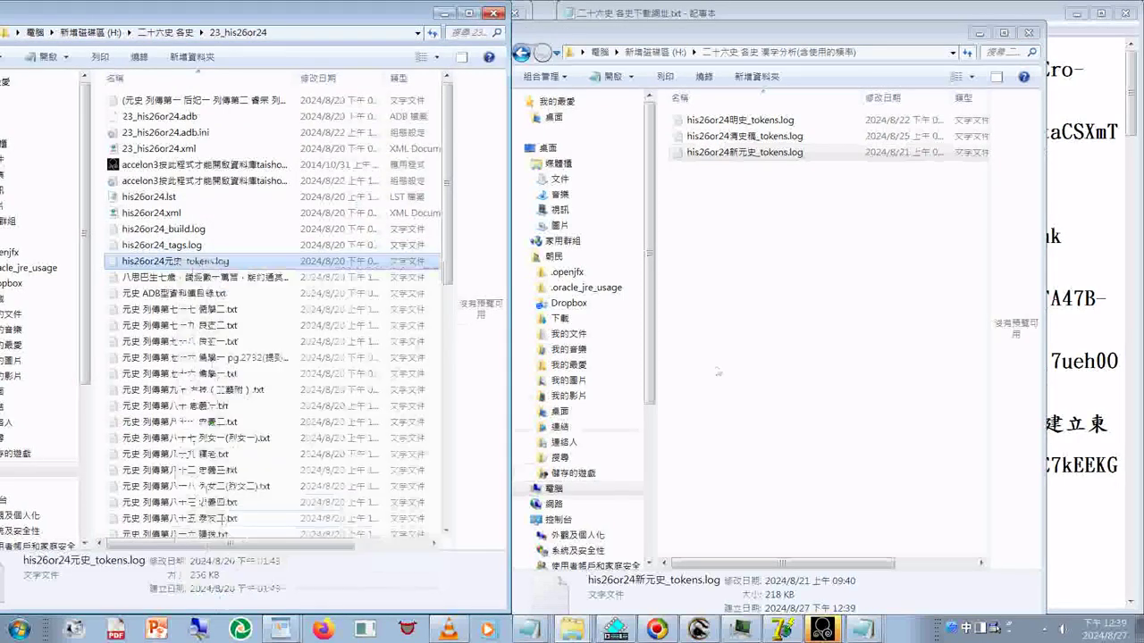
pyautogui.click(745, 224)
pyautogui.rightClick(744, 223)
pyautogui.click(782, 310)
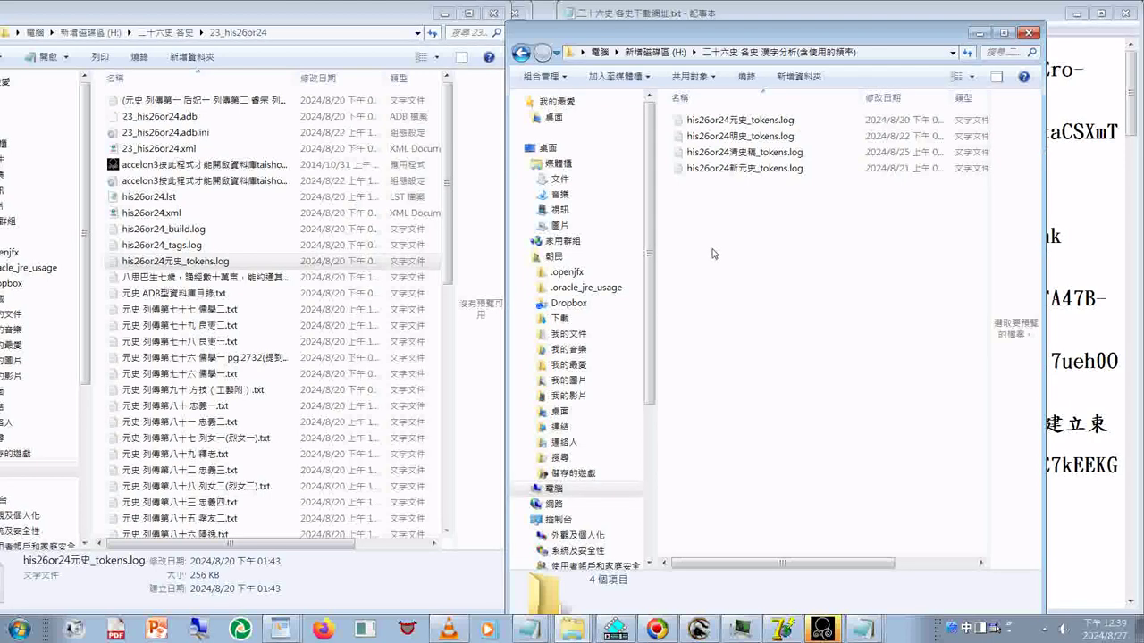
# Insert #23 before 新元史 in the copied log's name, making it his26or24#23新元史_tokens.log
pyautogui.click(744, 175)
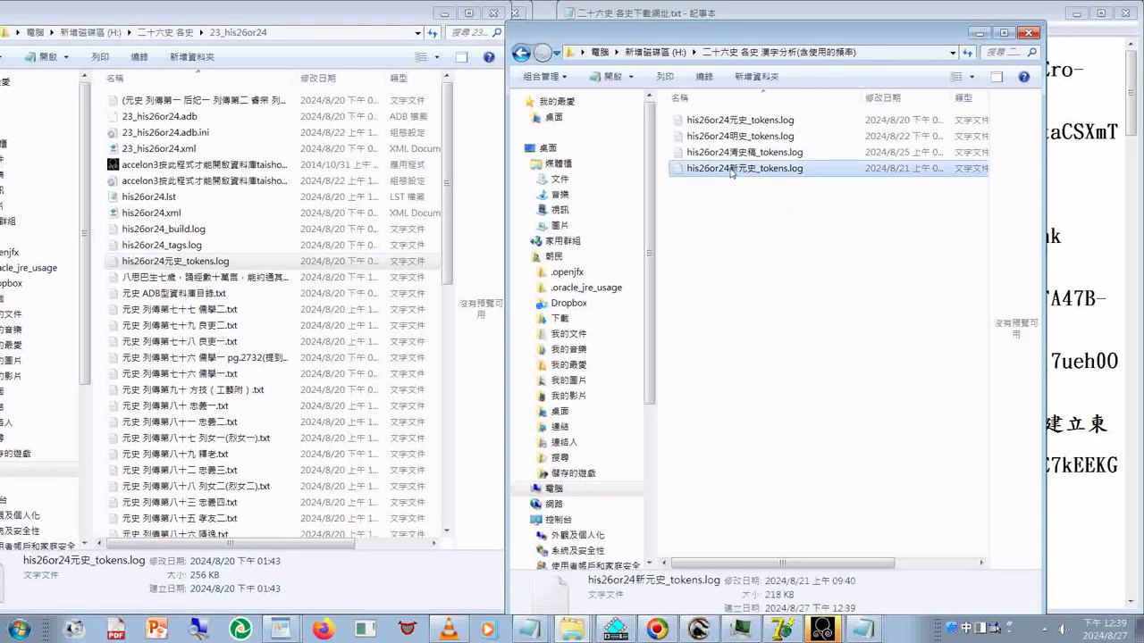
pyautogui.click(731, 172)
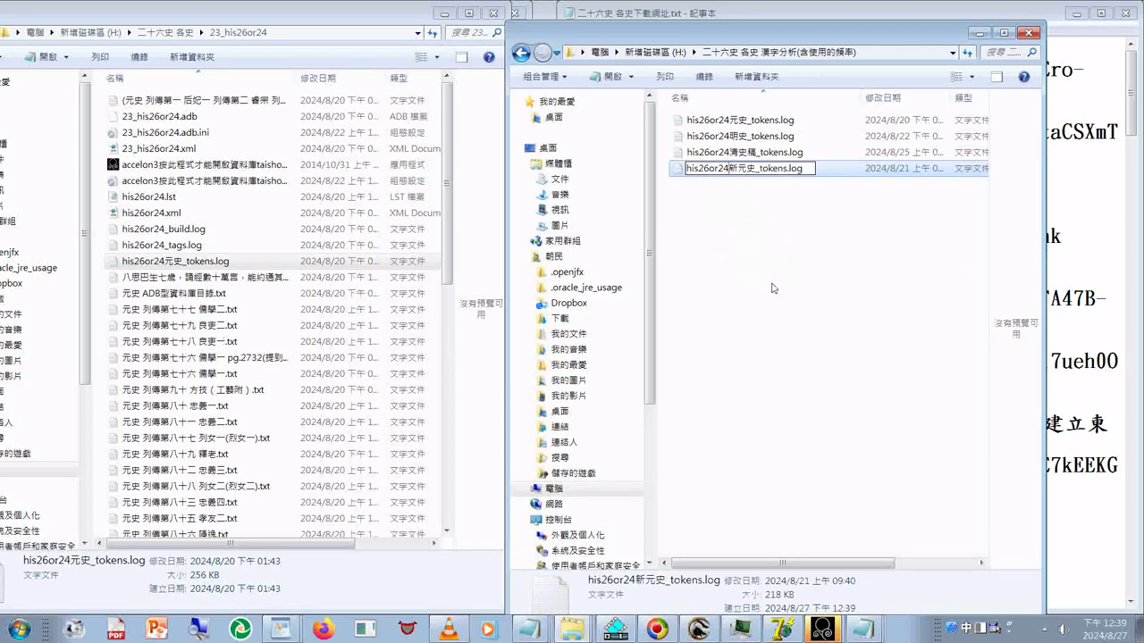
pyautogui.write('9')
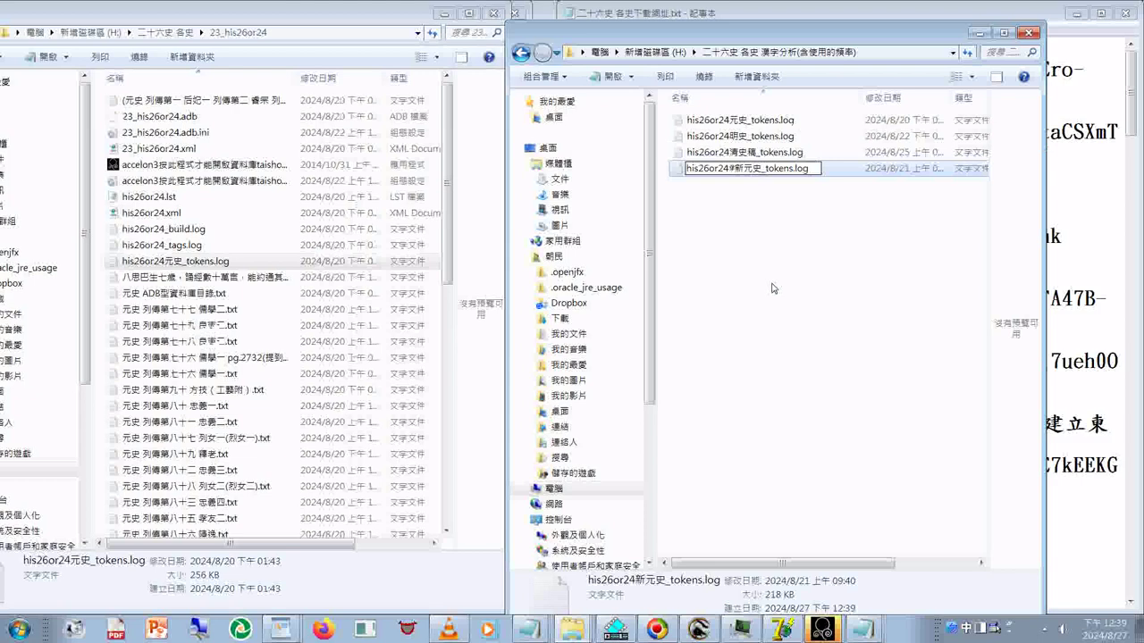
pyautogui.write('23')
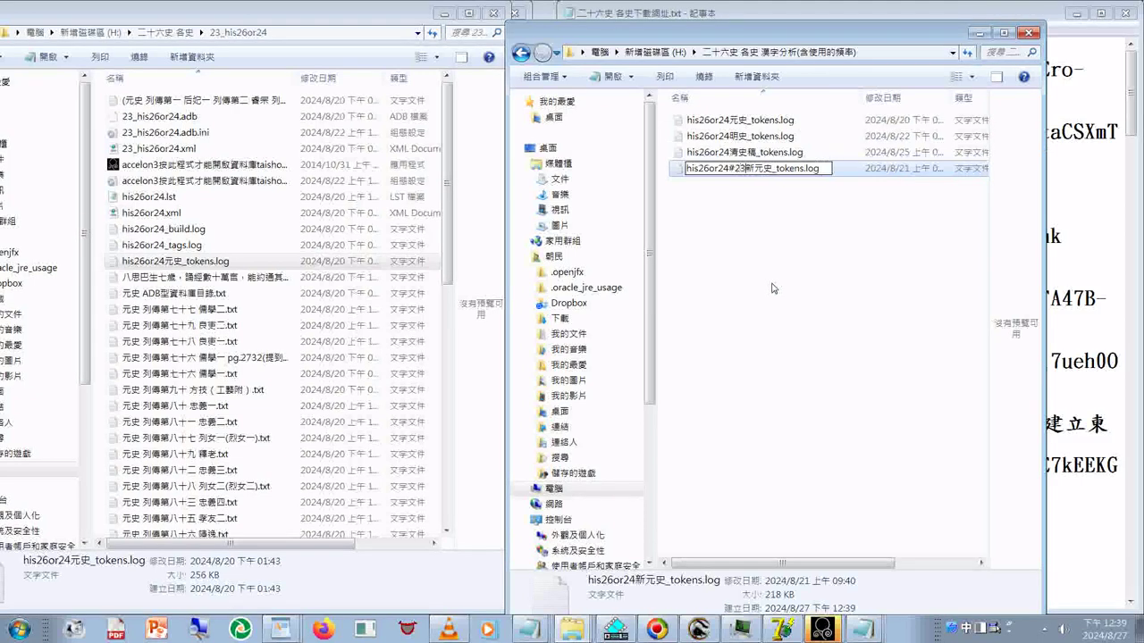
pyautogui.press('Return')
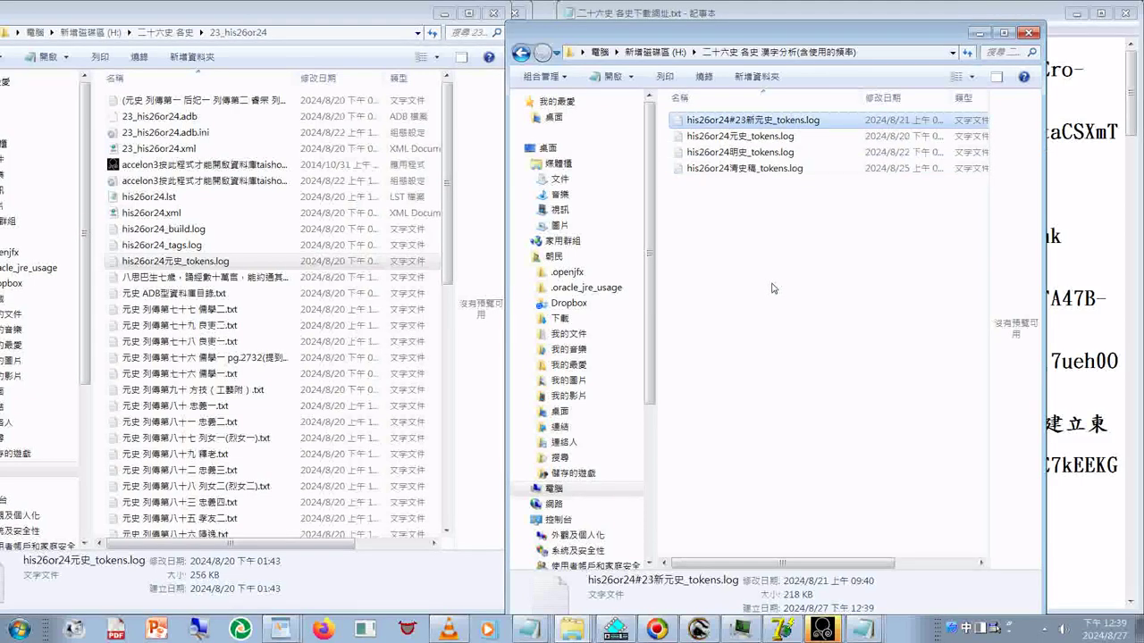
# Rename the copied 清史稿 log in the 漢字分析 folder as his26or24#26清史稿_tokens.log
pyautogui.click(728, 170)
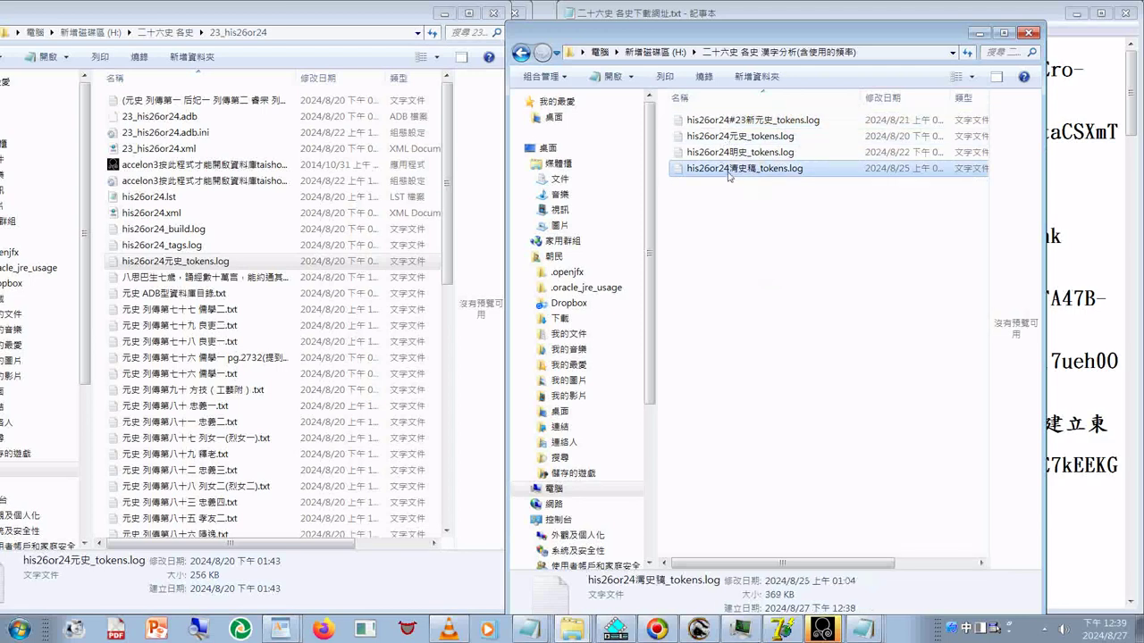
pyautogui.click(729, 170)
pyautogui.click(728, 170)
pyautogui.write('#')
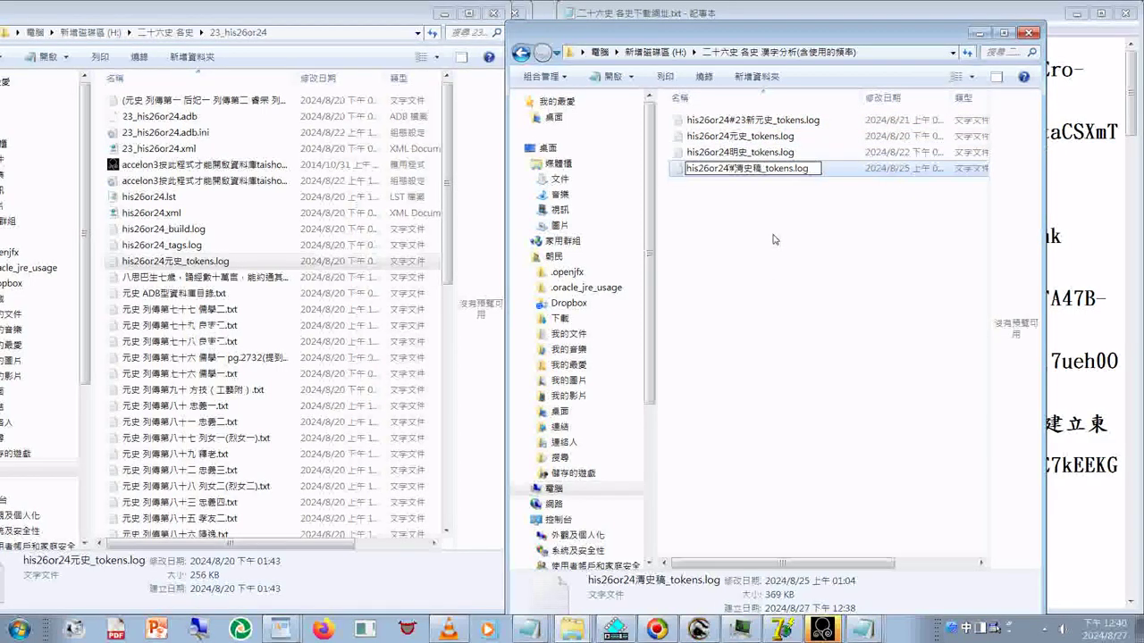
pyautogui.write('26')
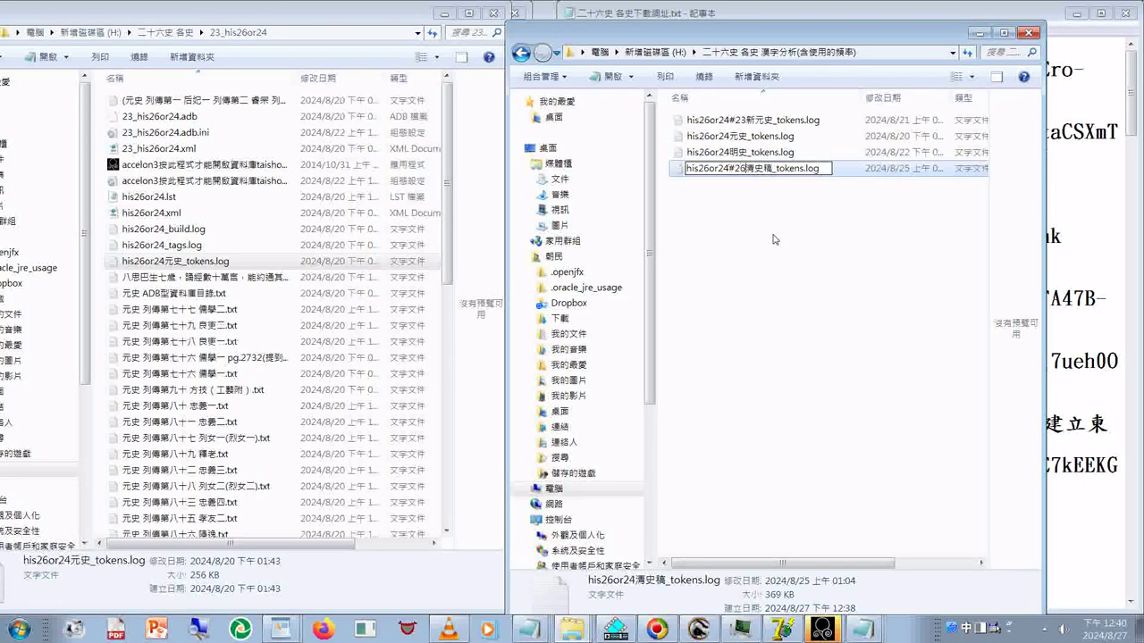
pyautogui.click(759, 225)
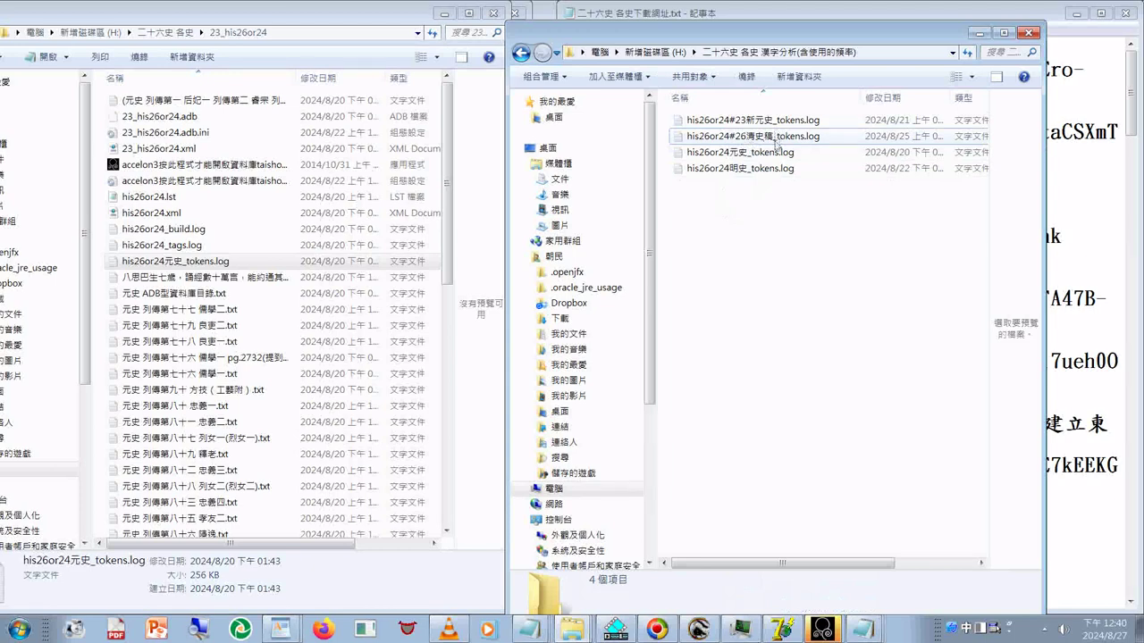
# Rename the copied 明史 log in the 漢字分析 folder as his26or24#25明史_tokens.log
pyautogui.click(740, 168)
pyautogui.press('F2')
pyautogui.click(728, 168)
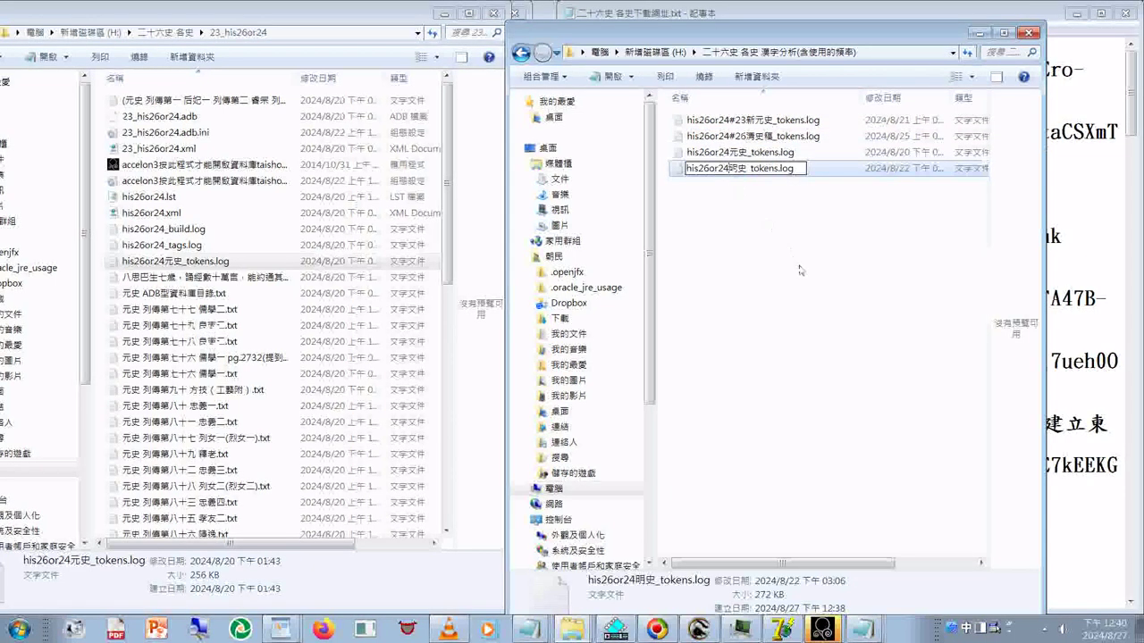
pyautogui.write('#25')
pyautogui.press('Return')
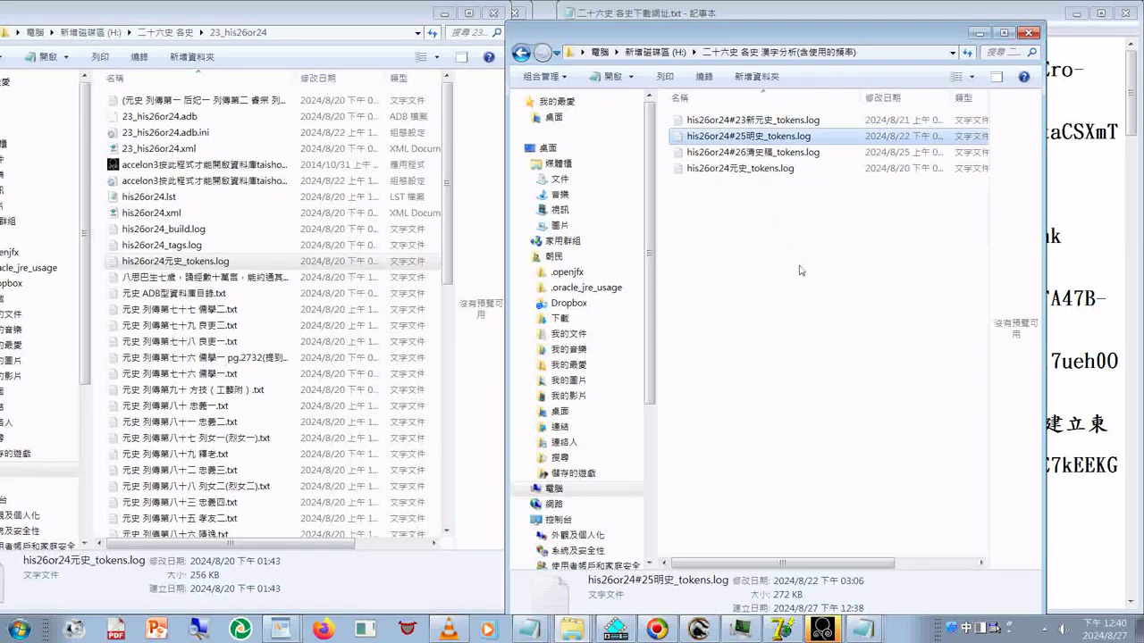
pyautogui.click(737, 170)
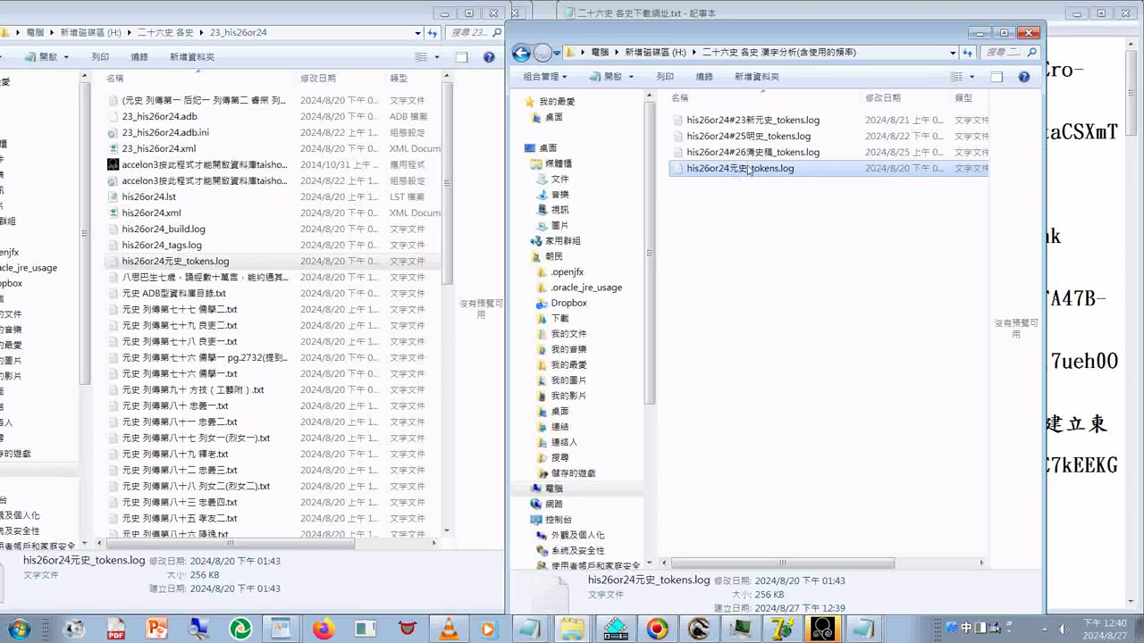
pyautogui.click(738, 172)
pyautogui.click(731, 172)
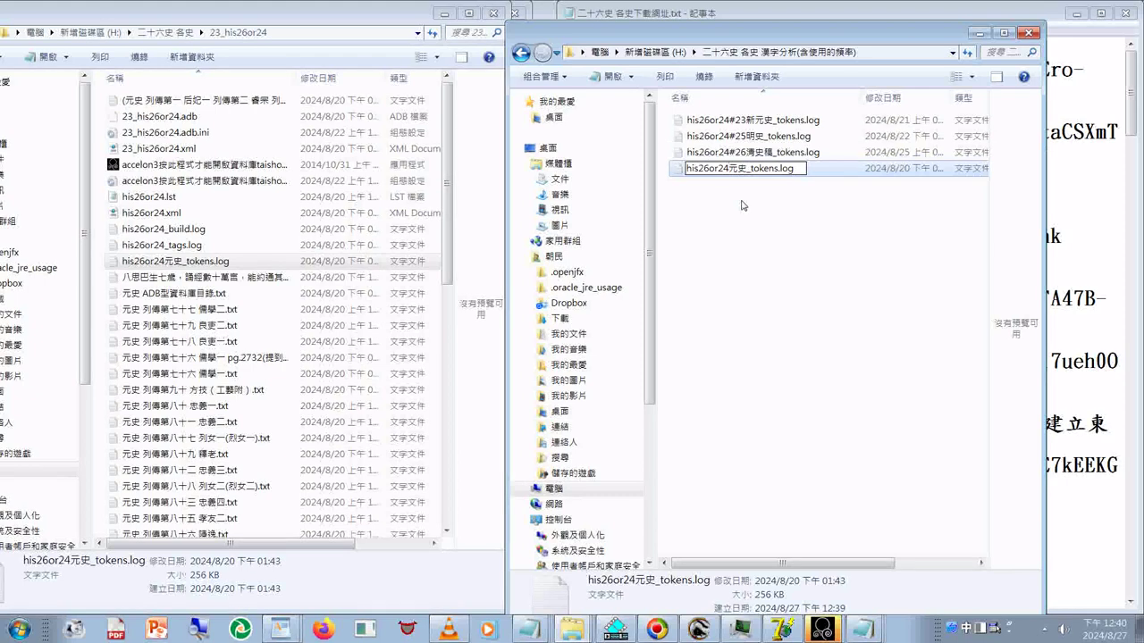
# Open his26or24#23新元史_tokens.log to view its character counts, and close it again
pyautogui.click(746, 123)
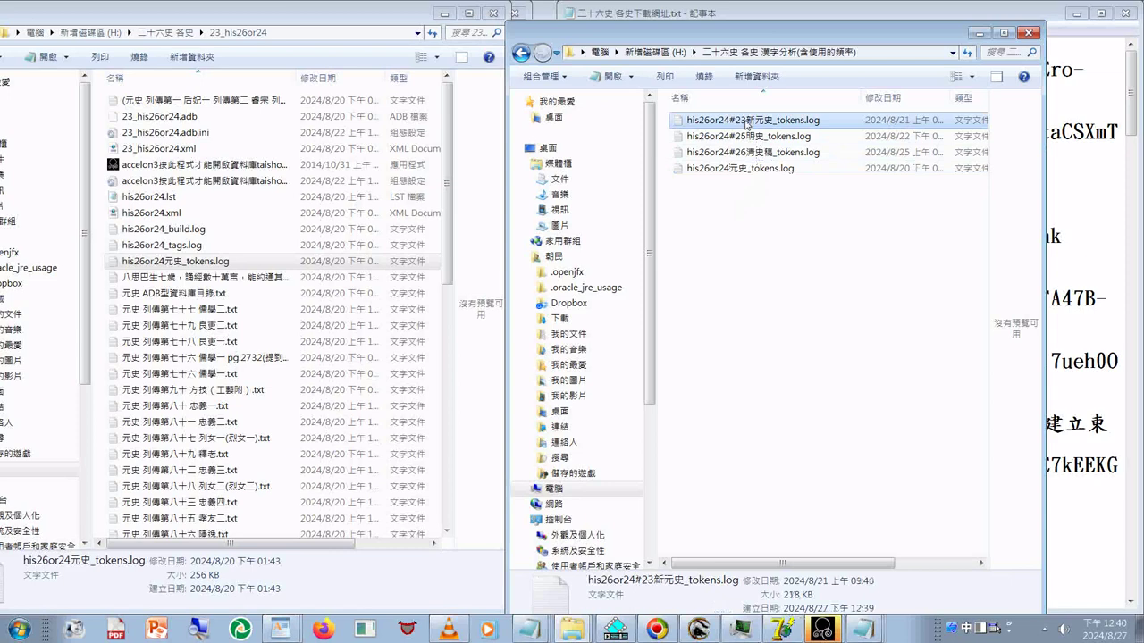
pyautogui.doubleClick(746, 123)
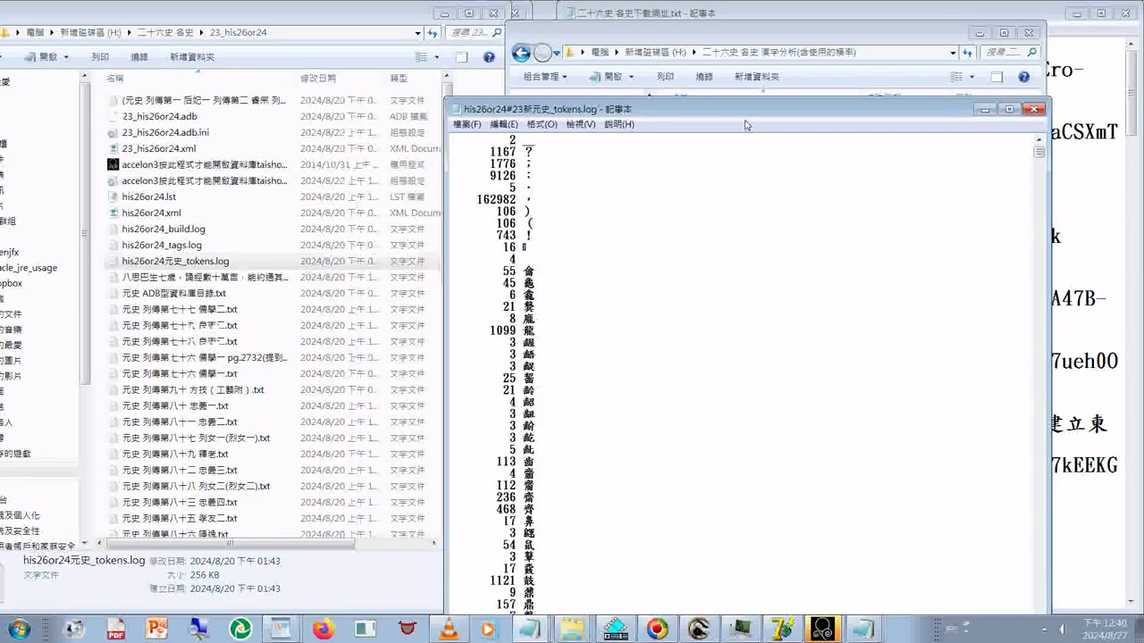
pyautogui.click(1033, 109)
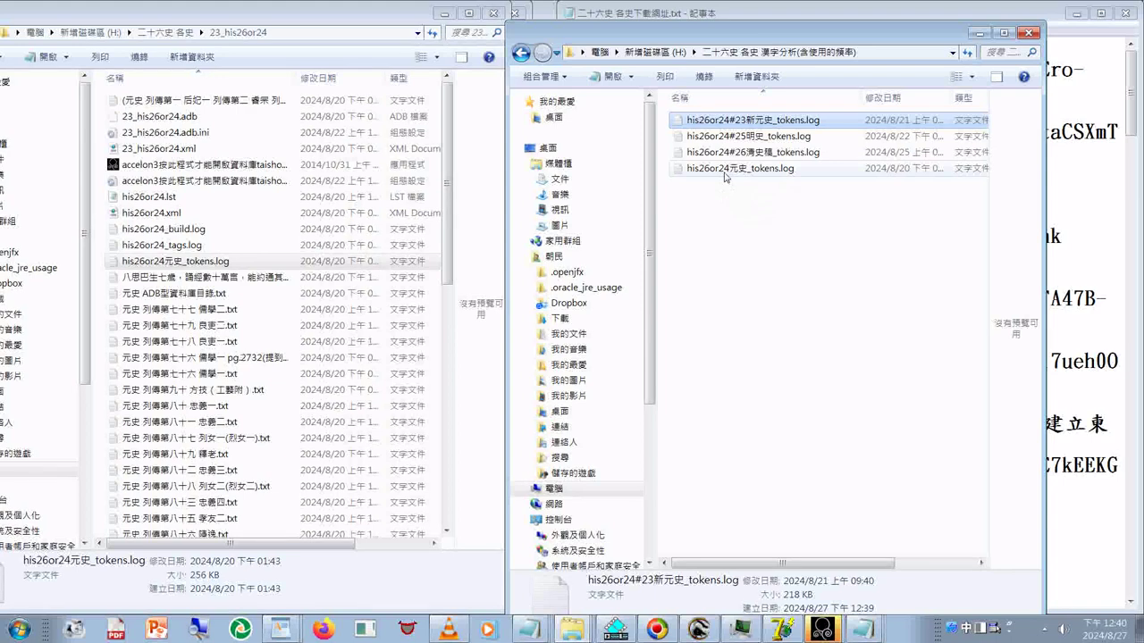
# Correct the number in the 新元史 log's name, renaming the file as his26or24#24新元史_tokens.log
pyautogui.click(743, 122)
pyautogui.click(743, 120)
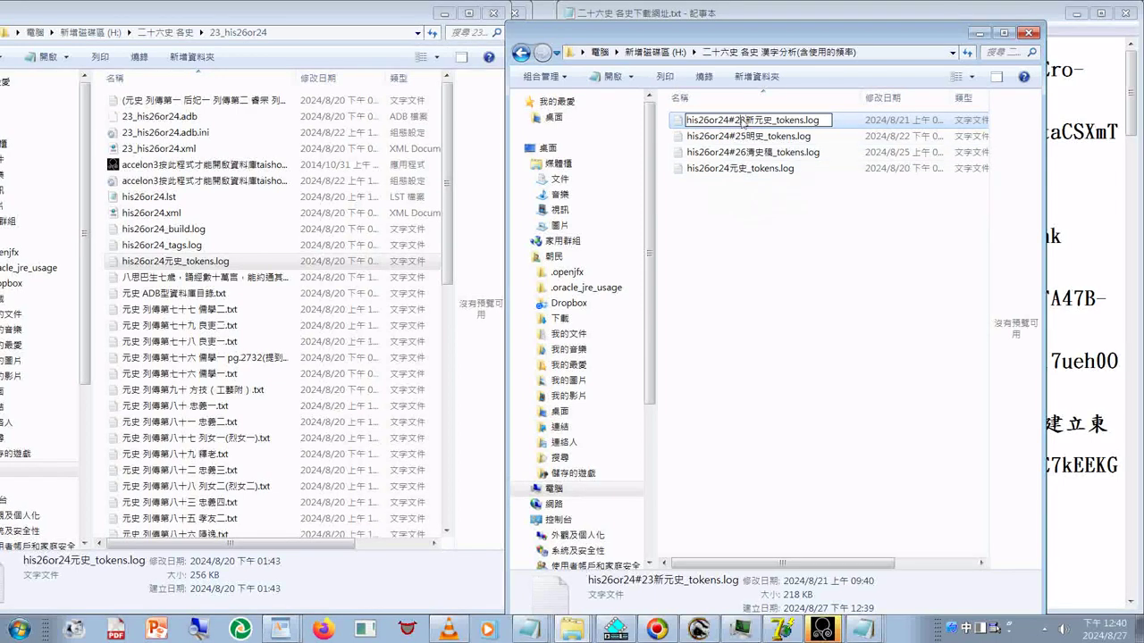
pyautogui.rightClick(744, 121)
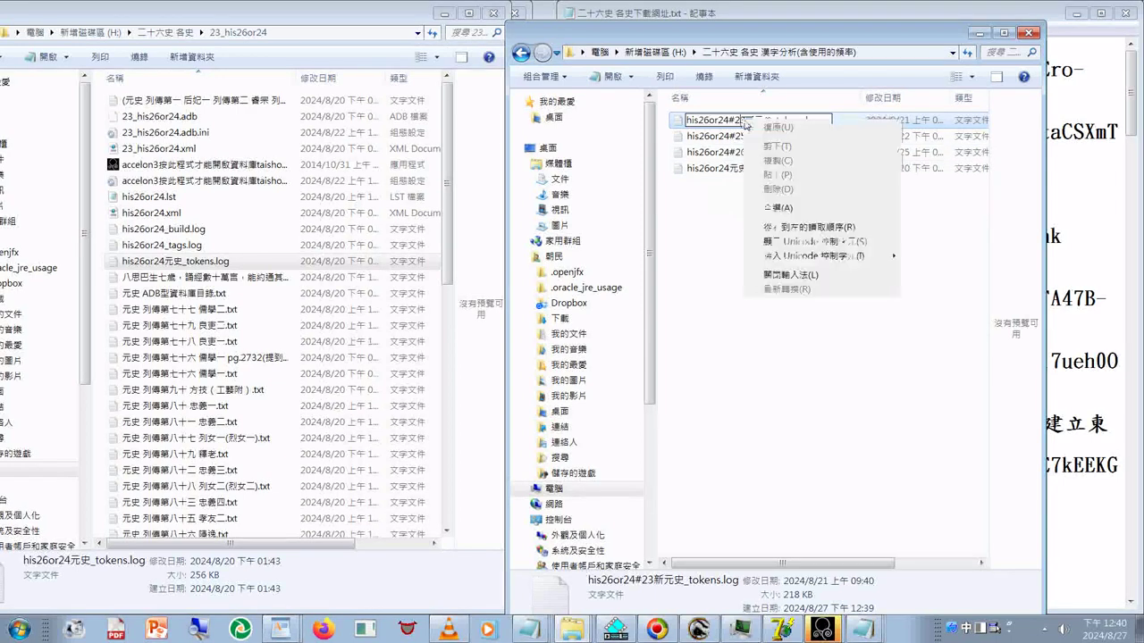
pyautogui.press('Escape')
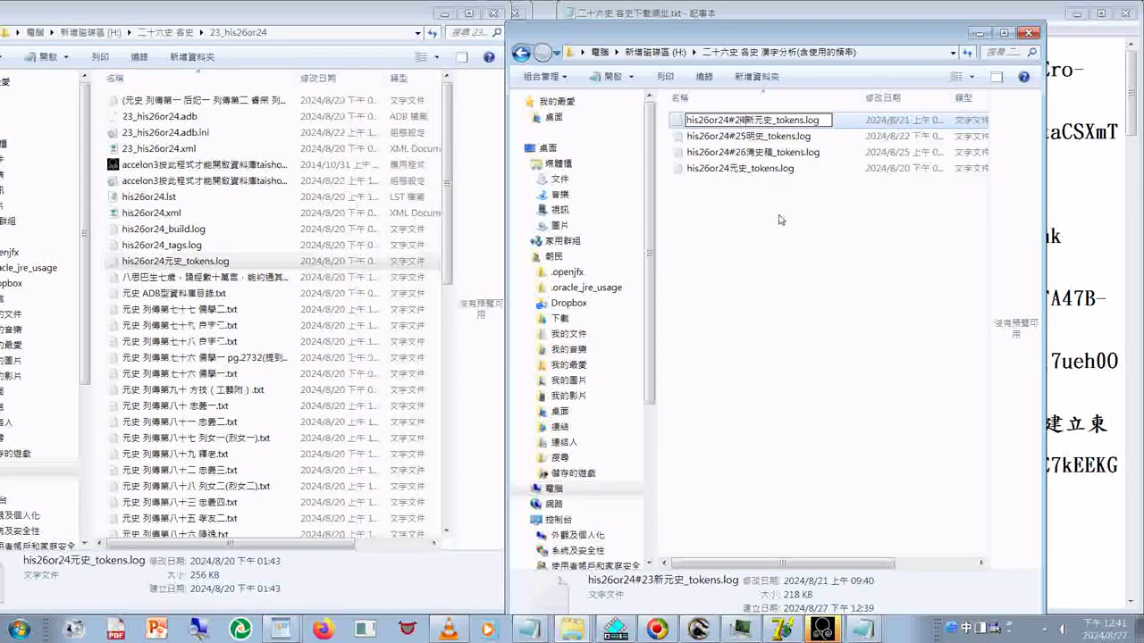
pyautogui.press('Return')
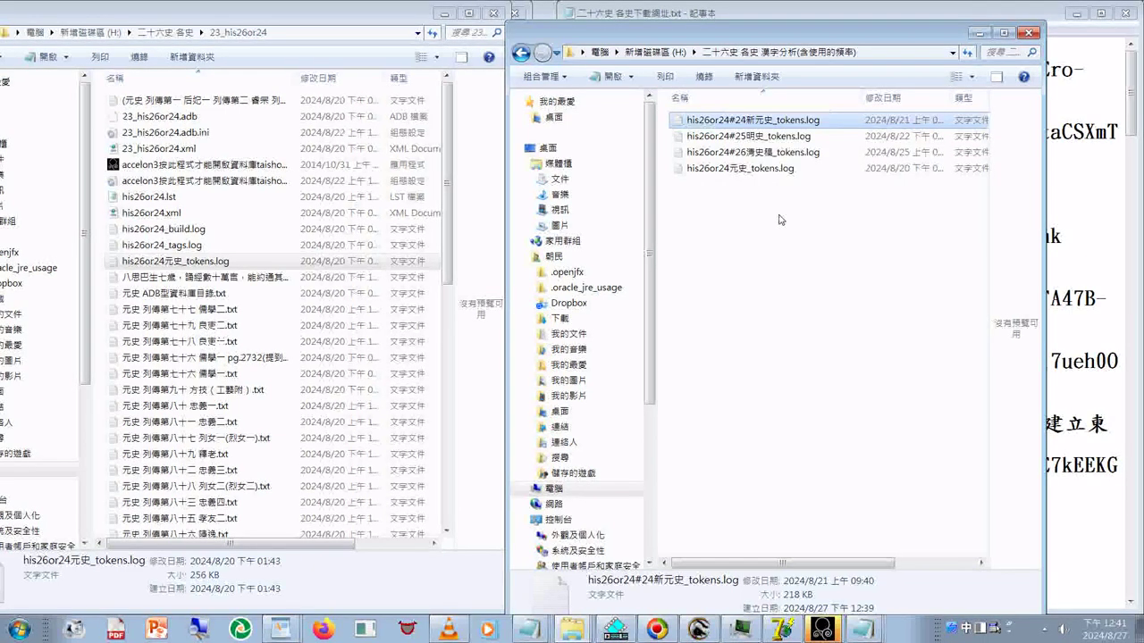
# Rename the copied 元史 log in the 漢字分析 folder as his26or24#23元史_tokens.log
pyautogui.click(733, 169)
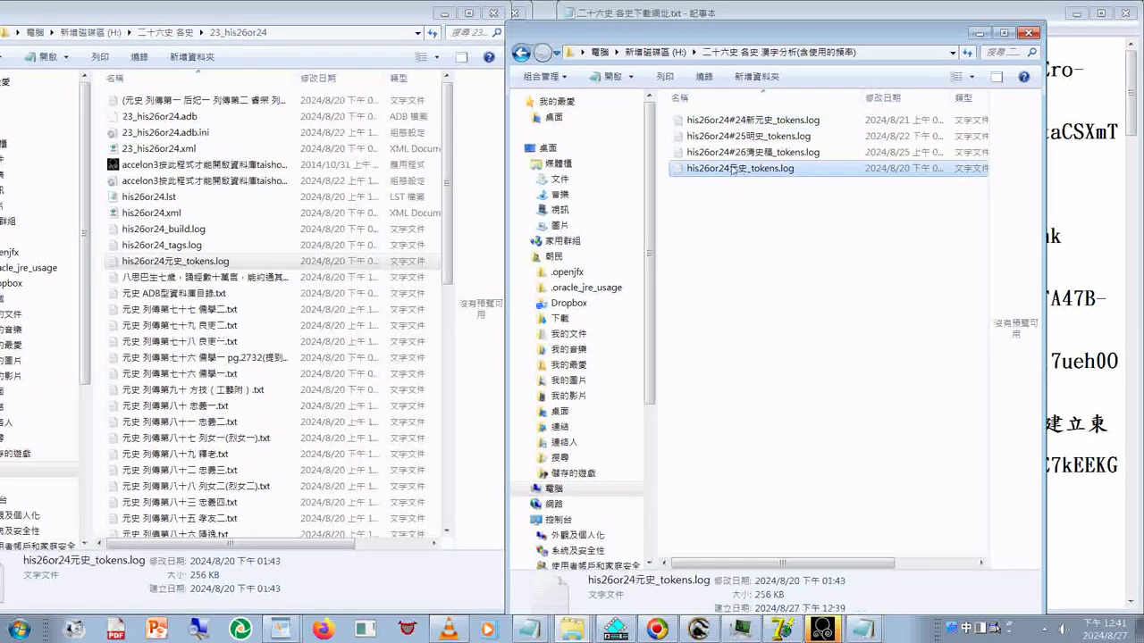
pyautogui.click(734, 169)
pyautogui.write('#')
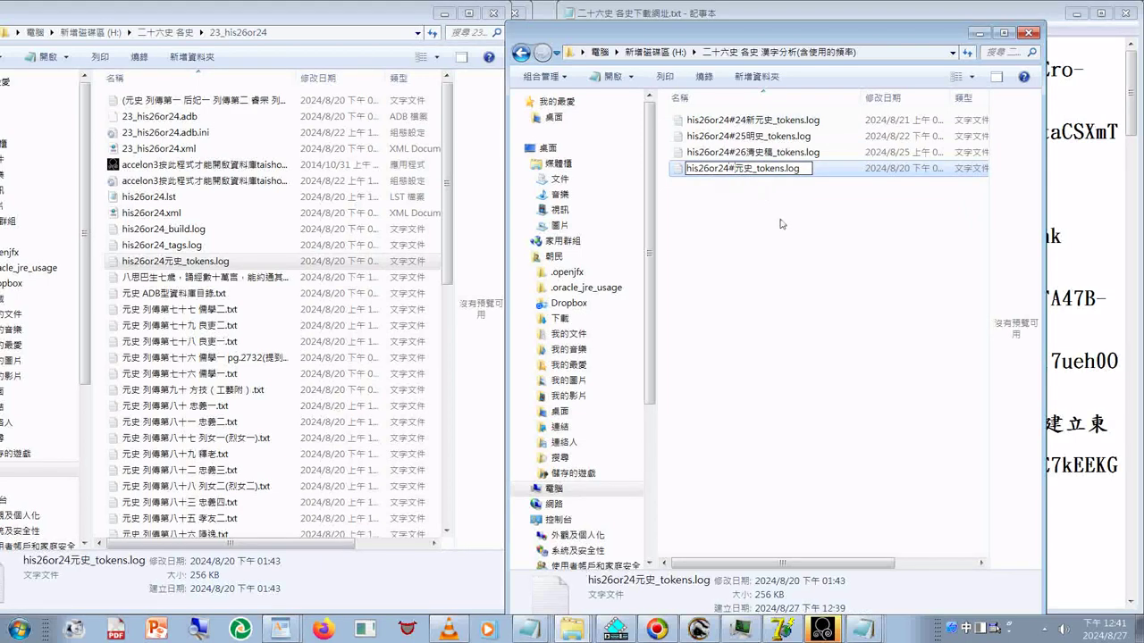
pyautogui.write('23')
pyautogui.press('Return')
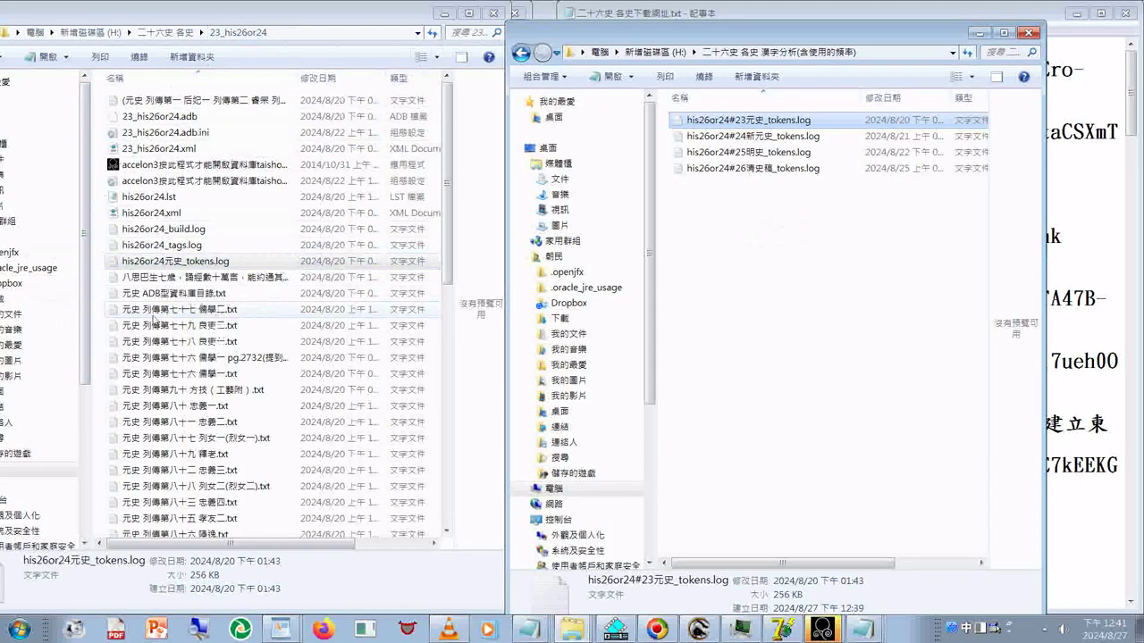
# Compare the file details of the 元史 and 新元史 source logs with those of their numbered copies in the 漢字分析 folder
pyautogui.click(202, 262)
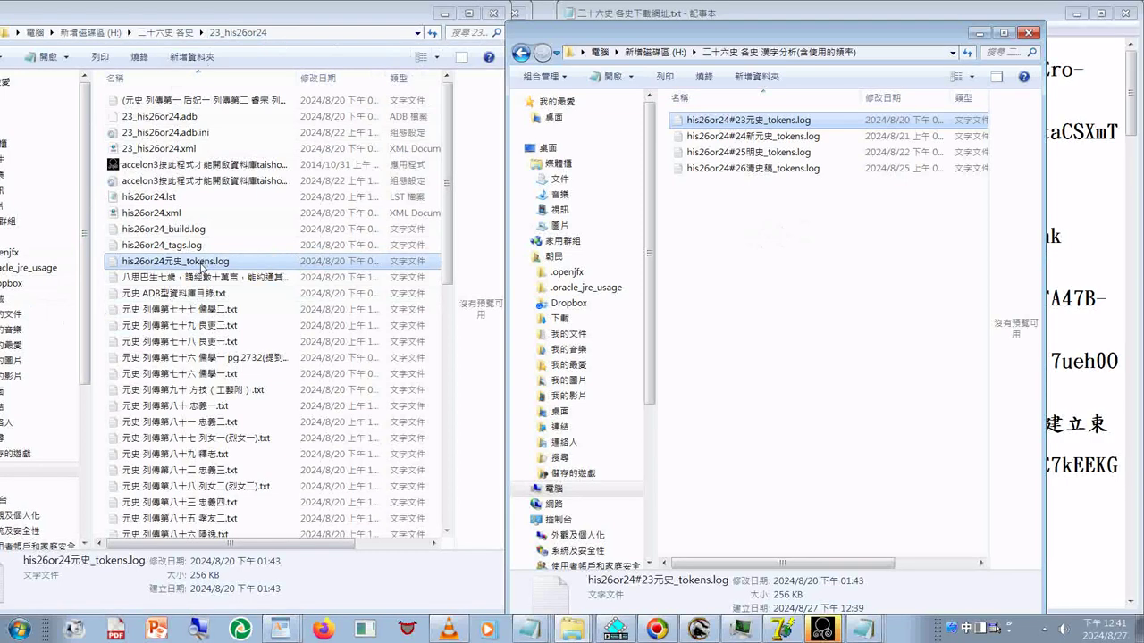
pyautogui.click(773, 119)
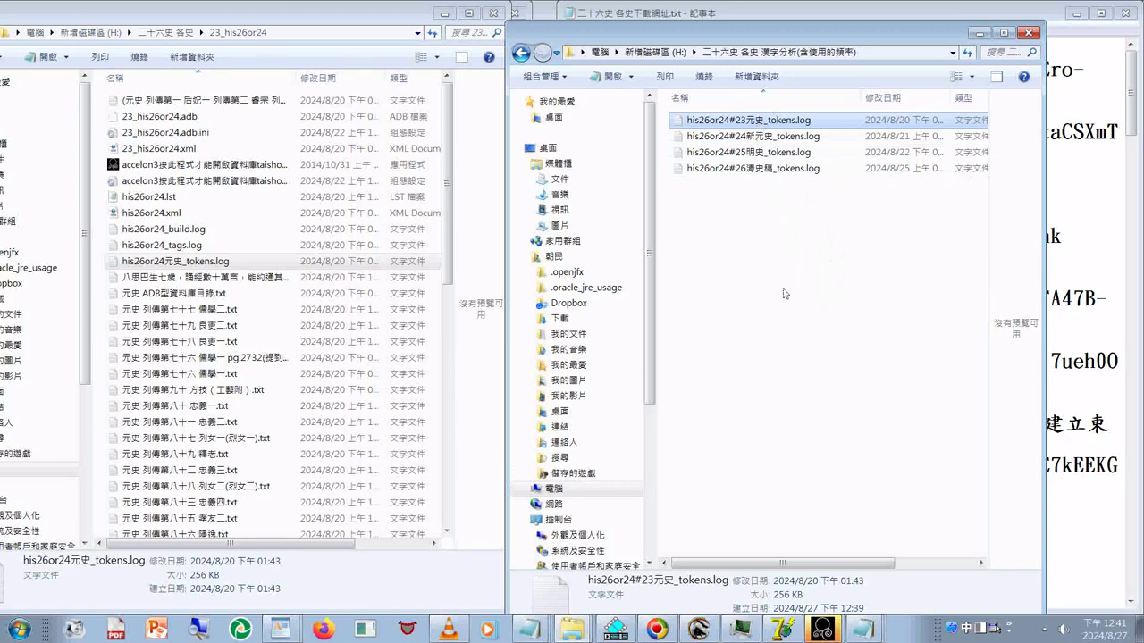
pyautogui.click(165, 33)
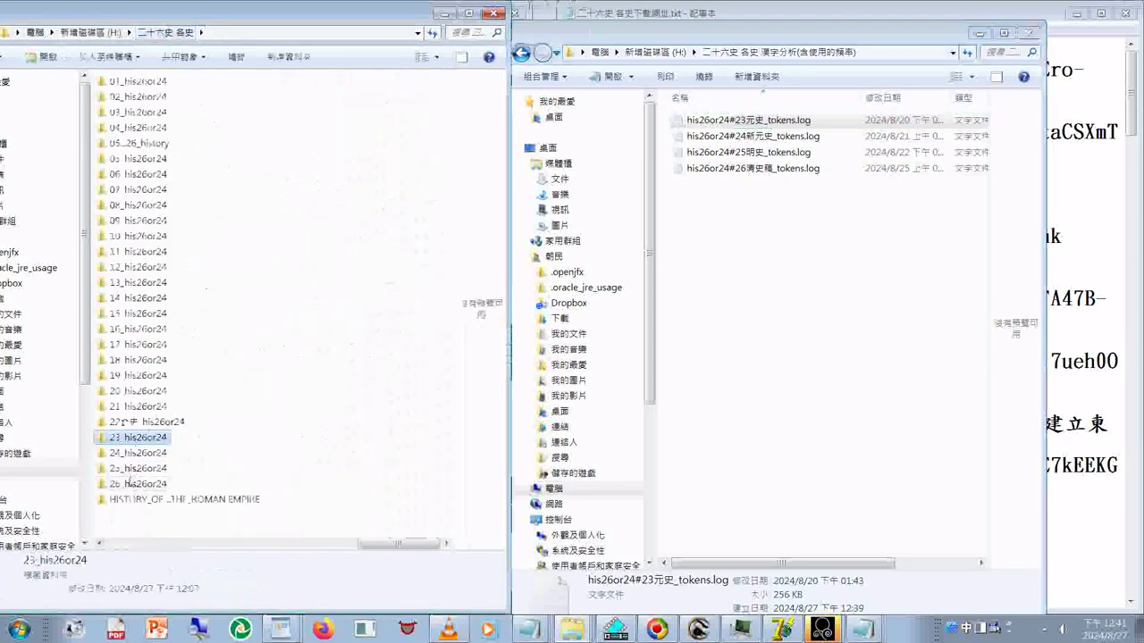
pyautogui.doubleClick(115, 456)
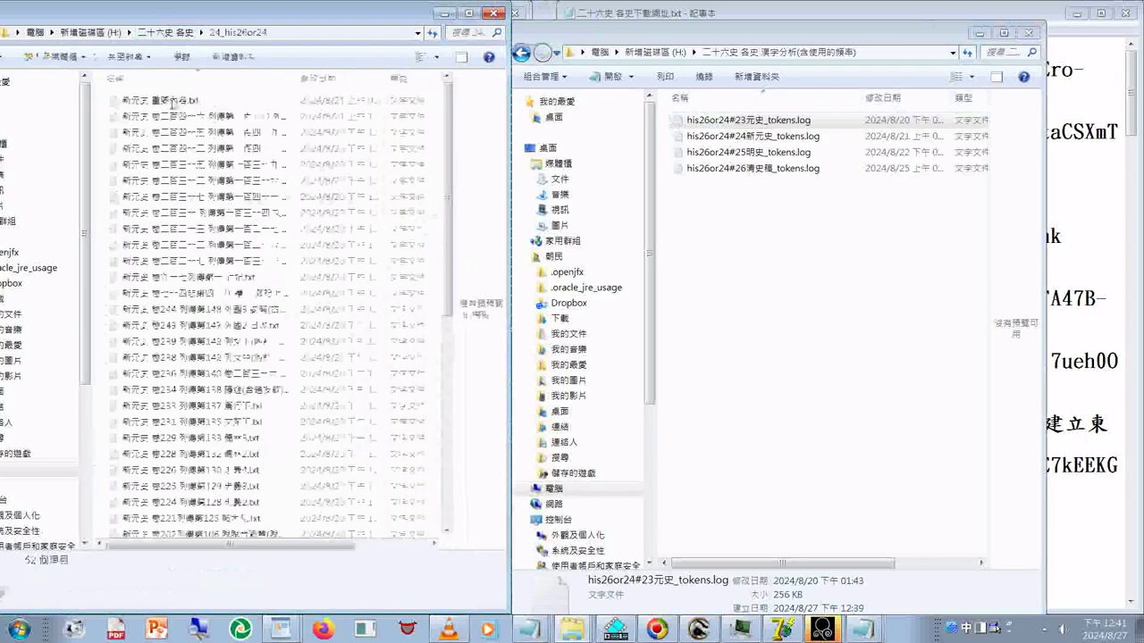
pyautogui.scroll(-4, 340, 272)
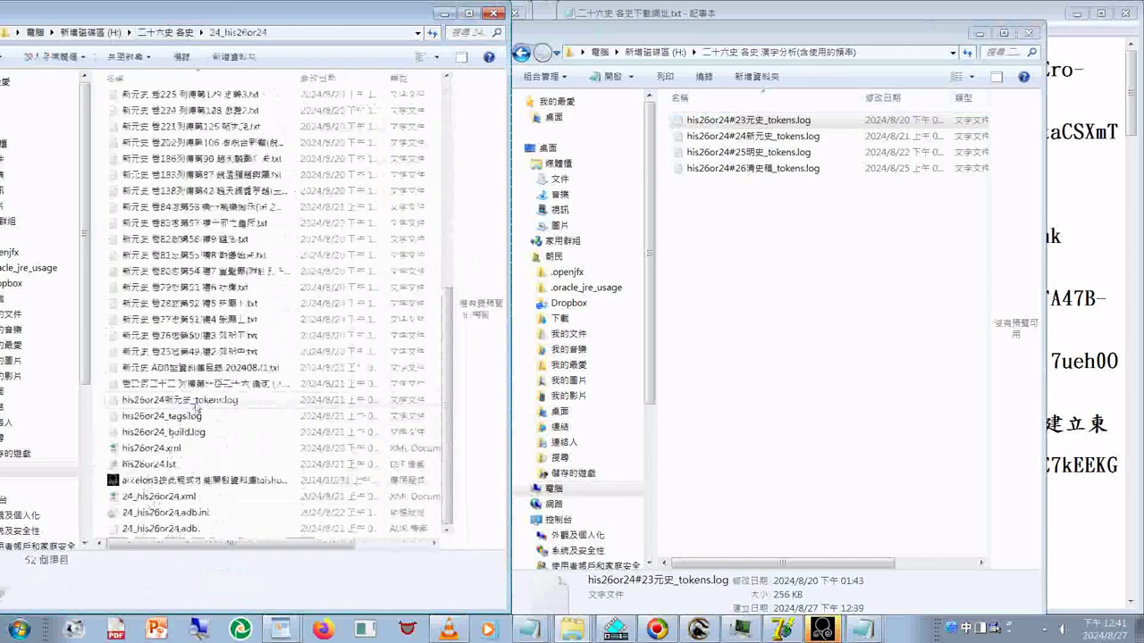
pyautogui.click(196, 404)
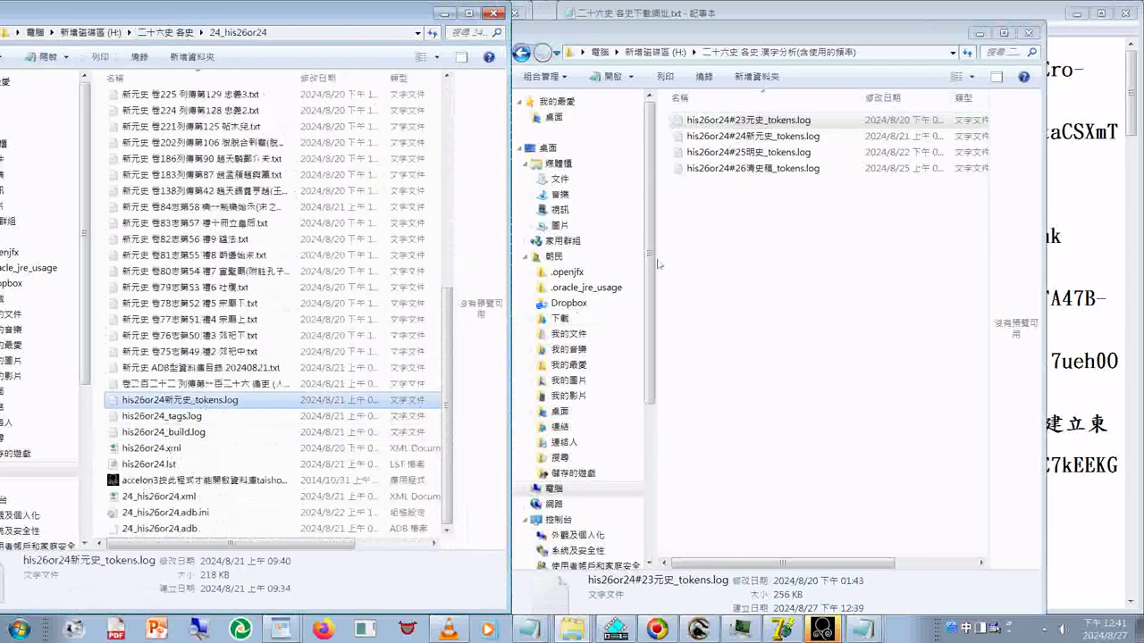
pyautogui.click(767, 138)
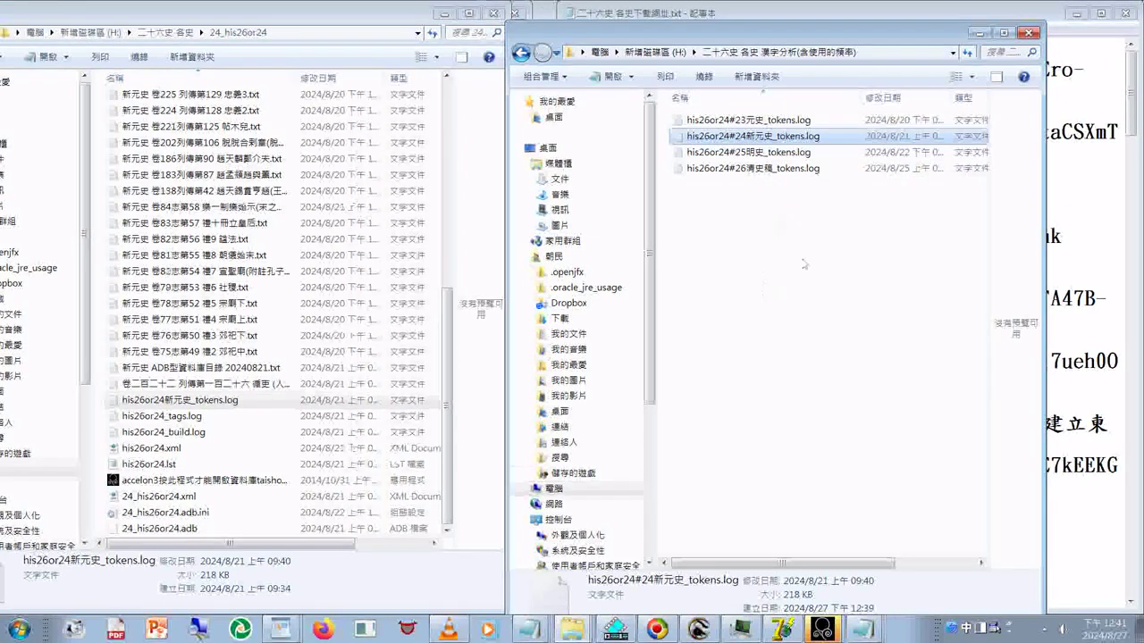
# Copy his26or24金史_tokens.log from the 22金史_his26or24 folder into the 漢字分析 folder
pyautogui.click(162, 34)
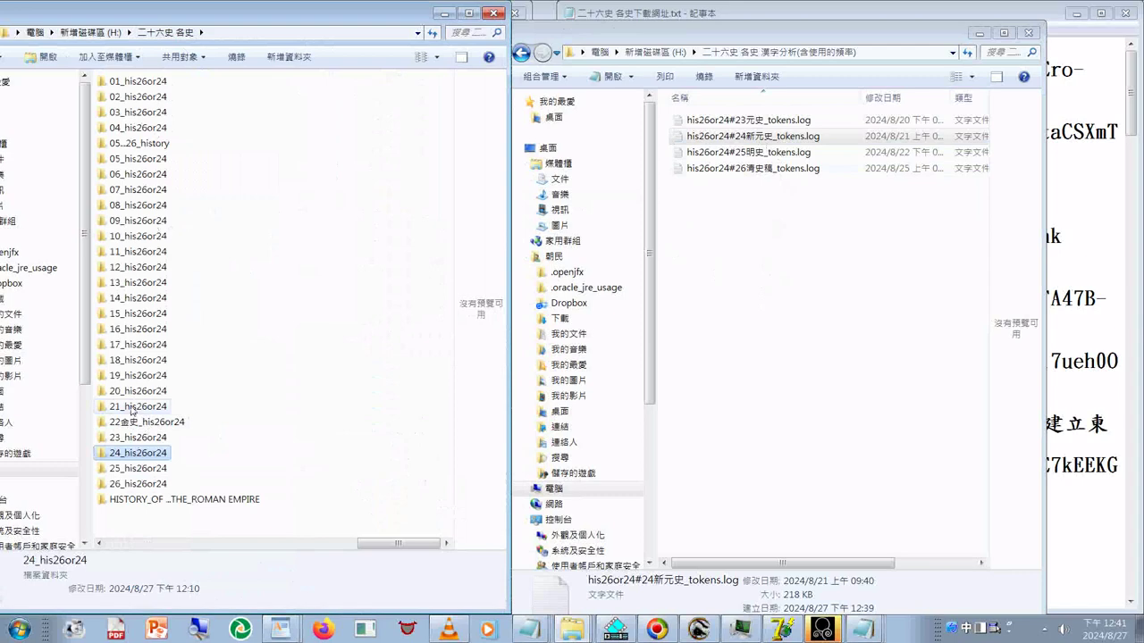
pyautogui.doubleClick(134, 421)
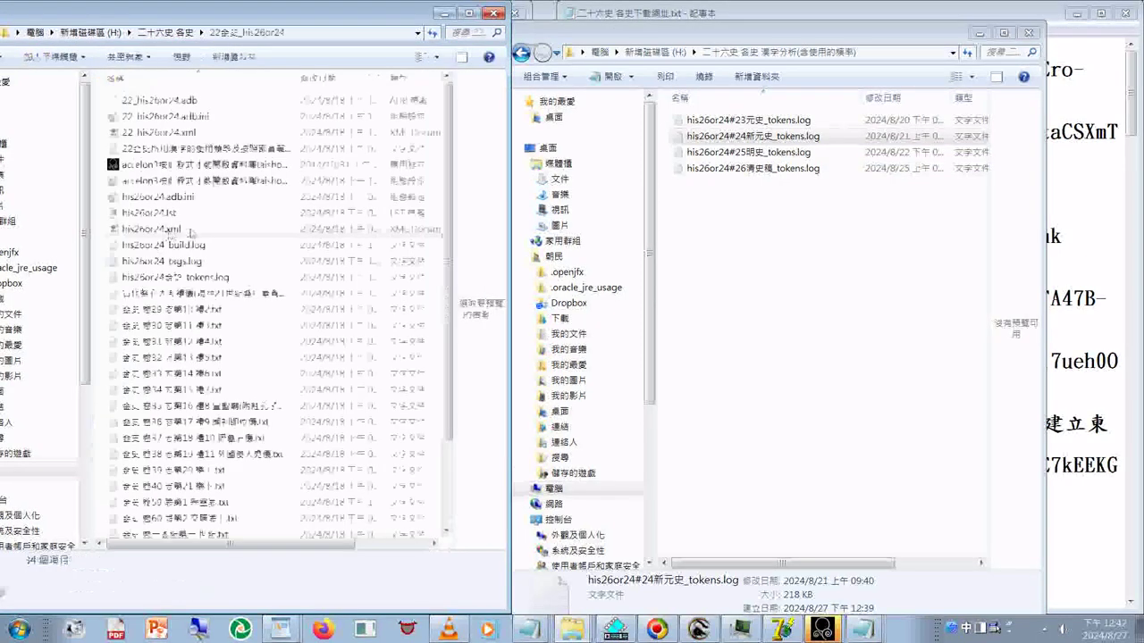
pyautogui.click(181, 277)
pyautogui.rightClick(180, 280)
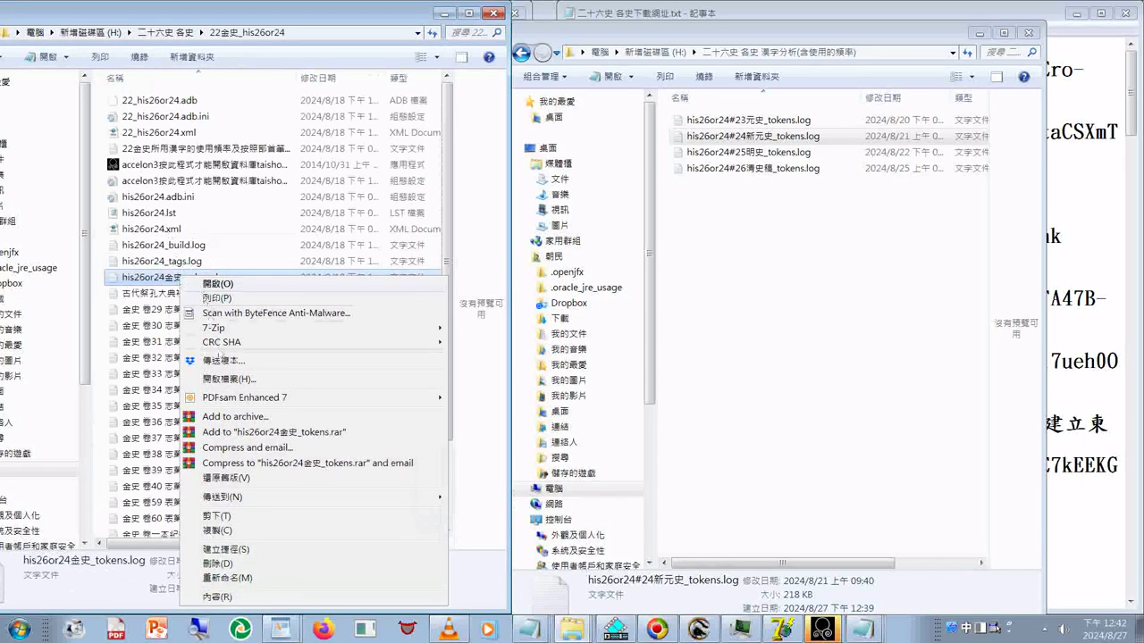
pyautogui.scroll(-1, 218, 356)
pyautogui.click(152, 480)
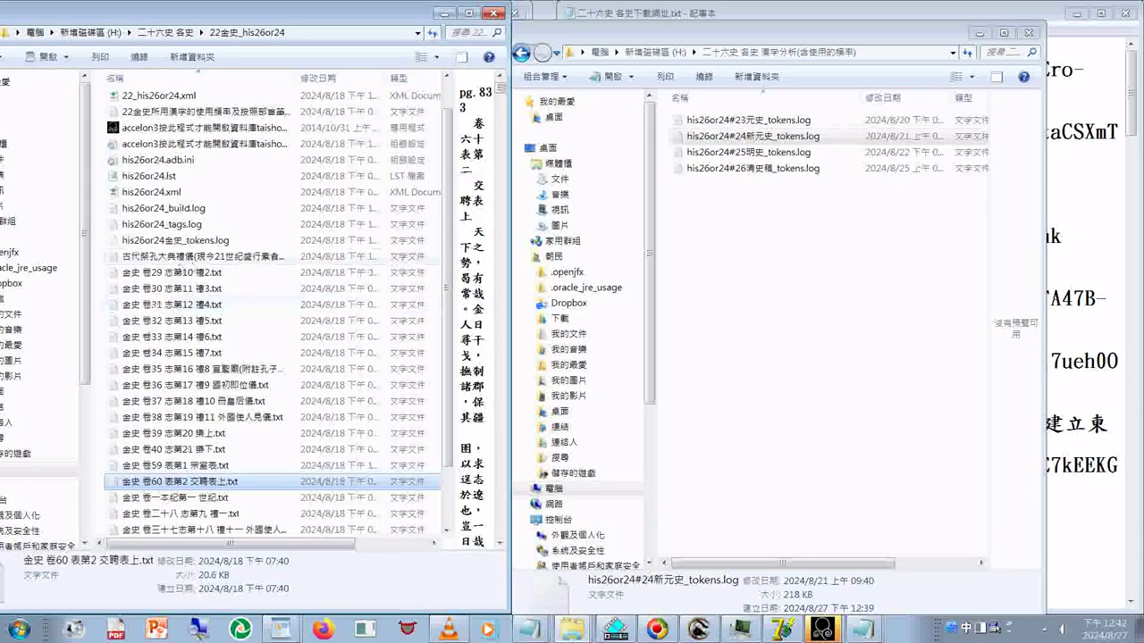
pyautogui.click(207, 241)
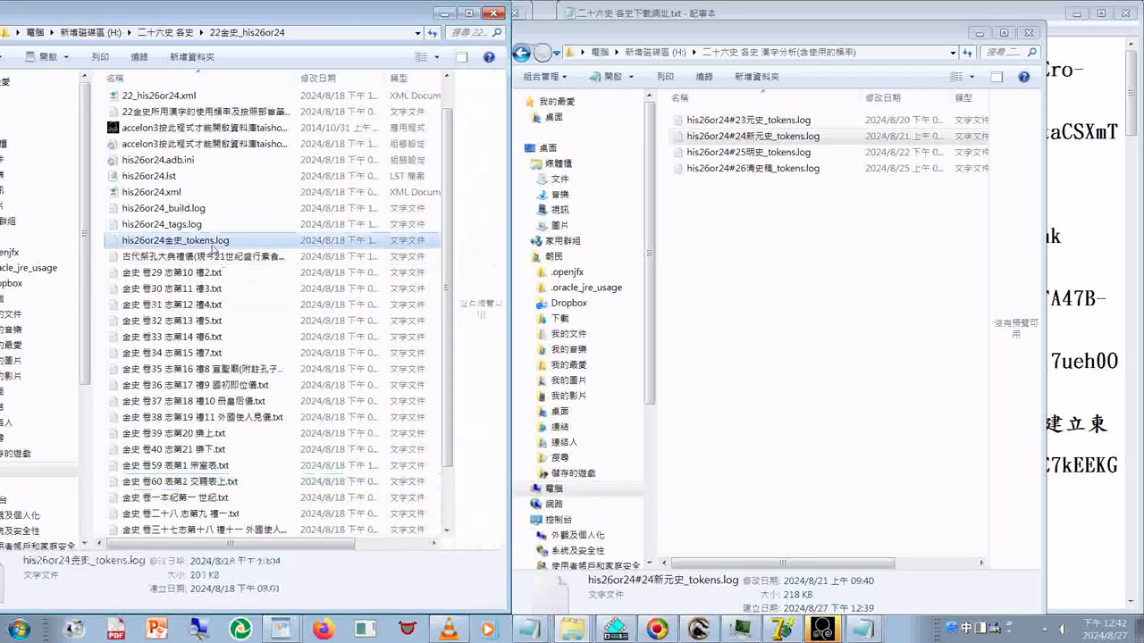
pyautogui.rightClick(208, 241)
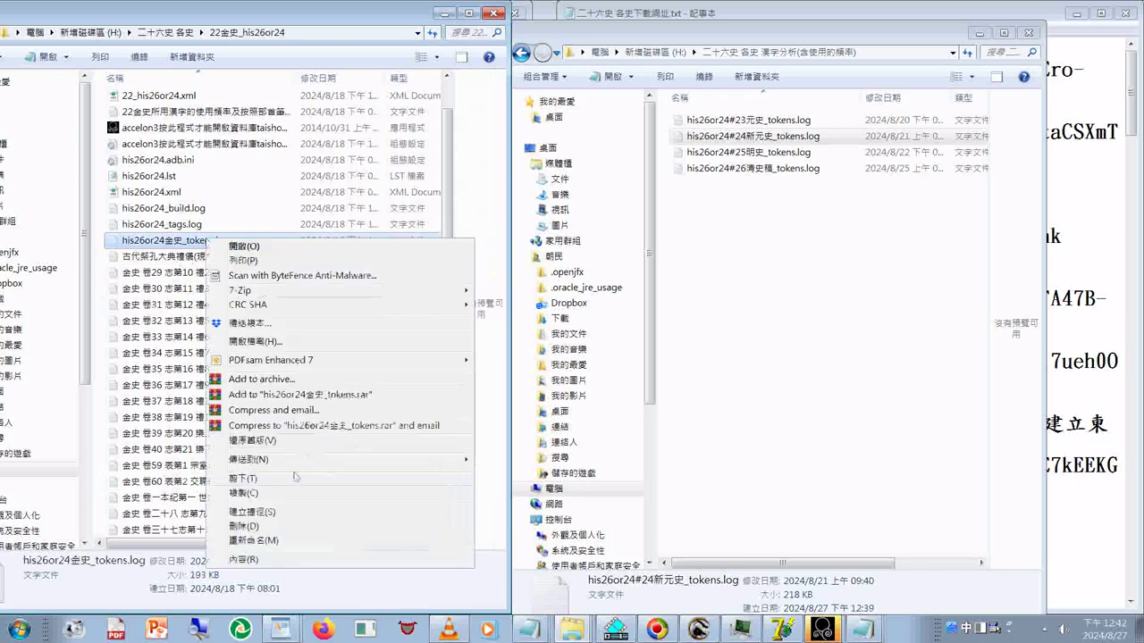
pyautogui.click(256, 500)
pyautogui.click(794, 271)
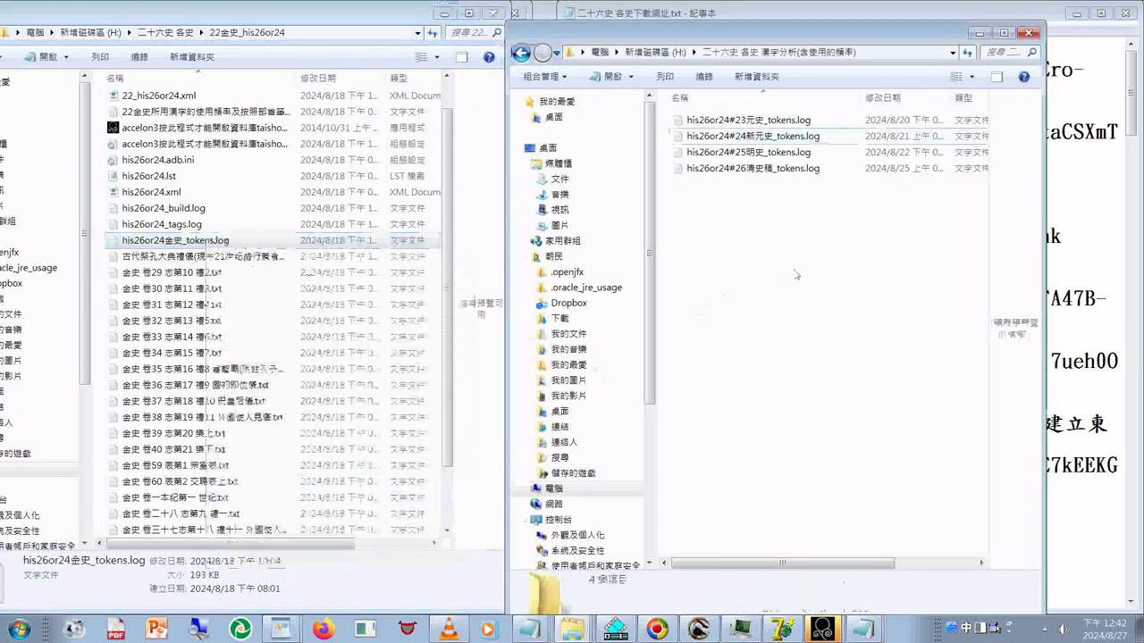
pyautogui.rightClick(793, 271)
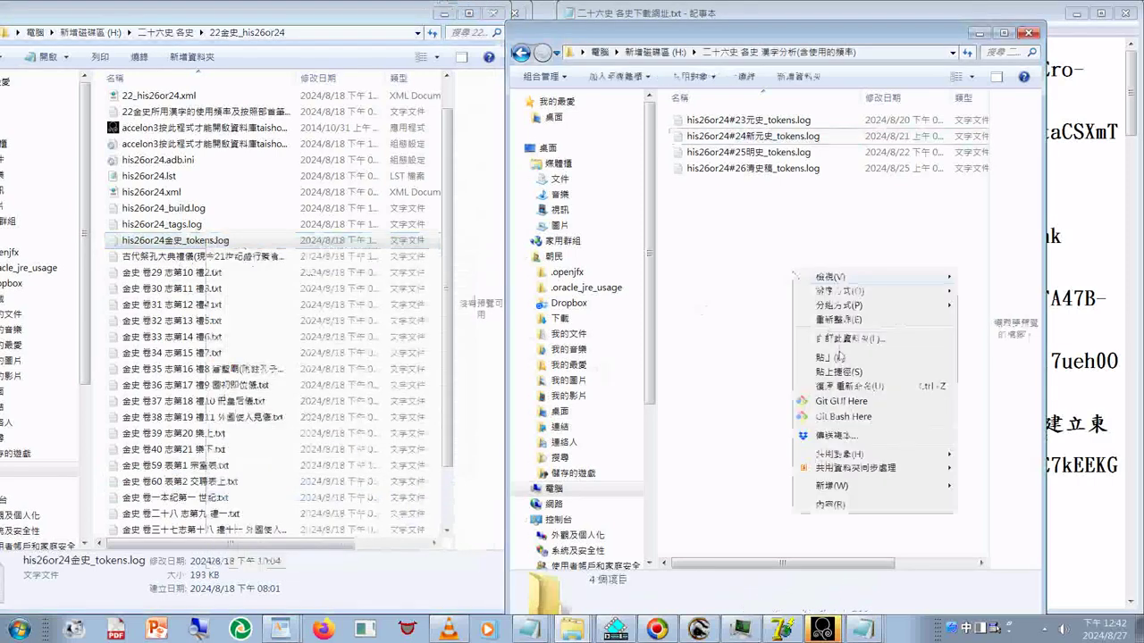
pyautogui.click(840, 355)
# Rename the copied 金史 log in the 漢字分析 folder as his26or24#22金史_tokens.log
pyautogui.click(733, 184)
pyautogui.click(733, 184)
pyautogui.write('#')
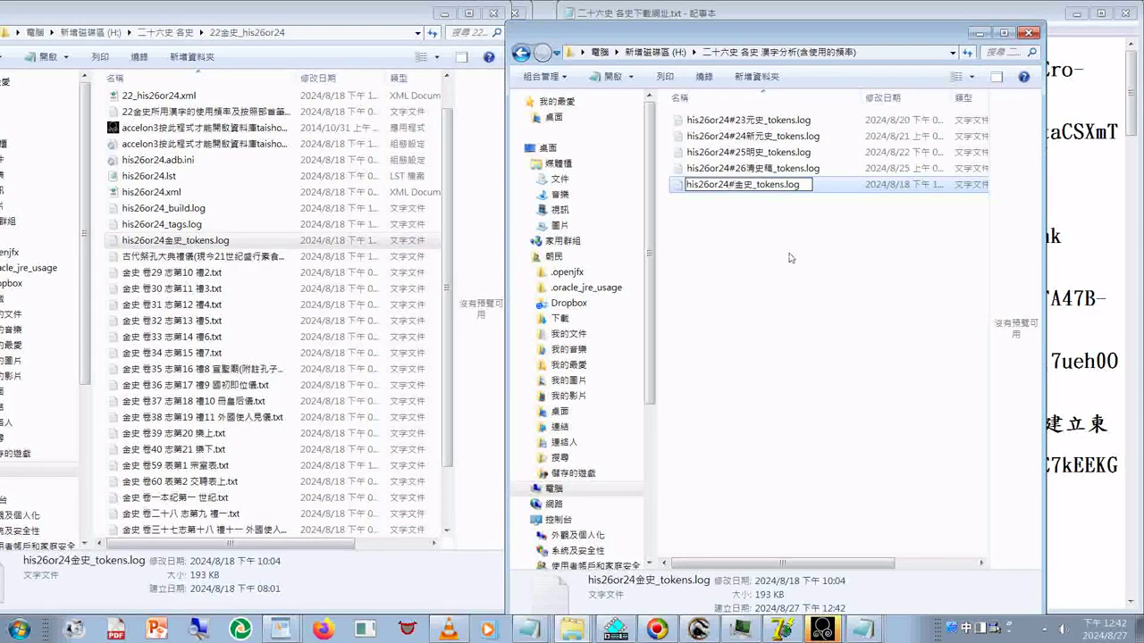
pyautogui.write('22')
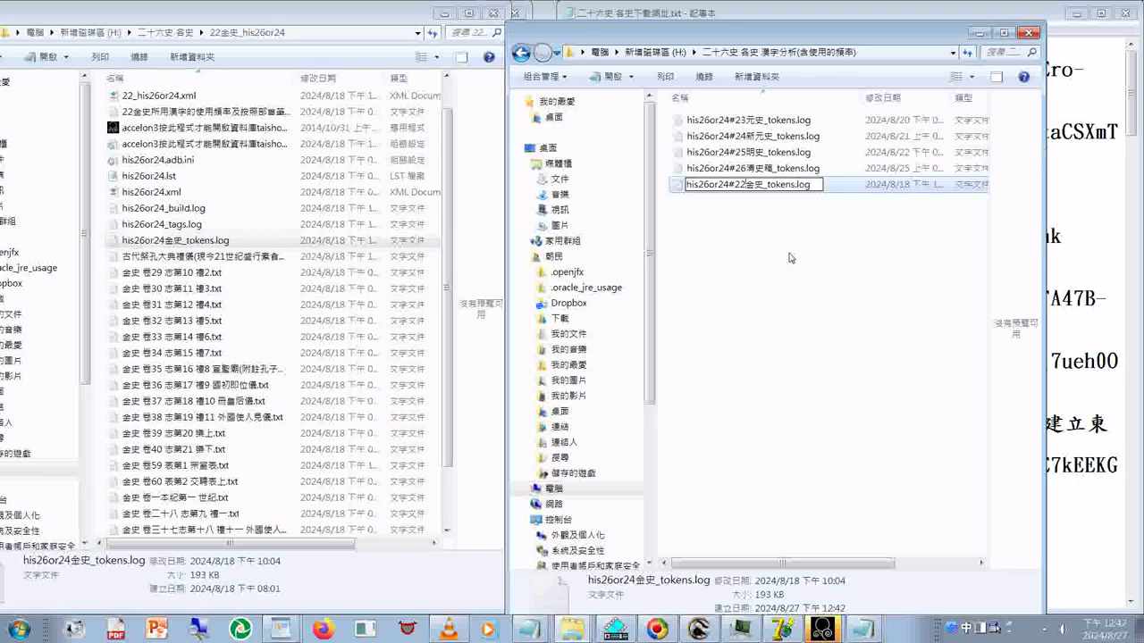
pyautogui.press('Return')
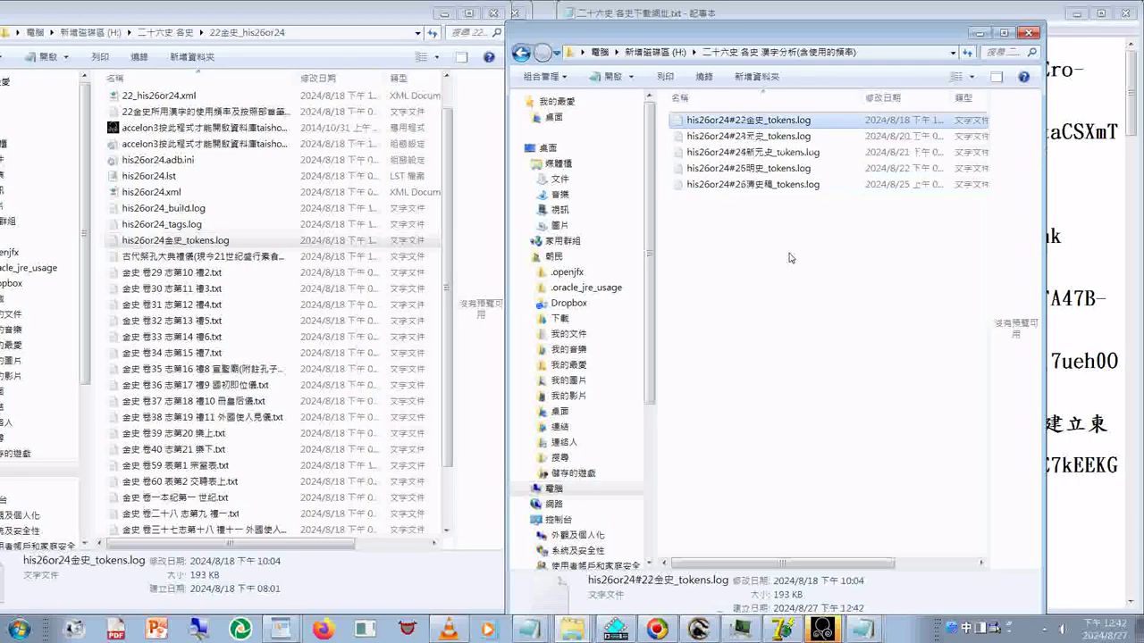
# Copy his26or24遼史_tokens.log from the 21_his26or24 folder into the 漢字分析 folder
pyautogui.click(166, 33)
pyautogui.doubleClick(143, 406)
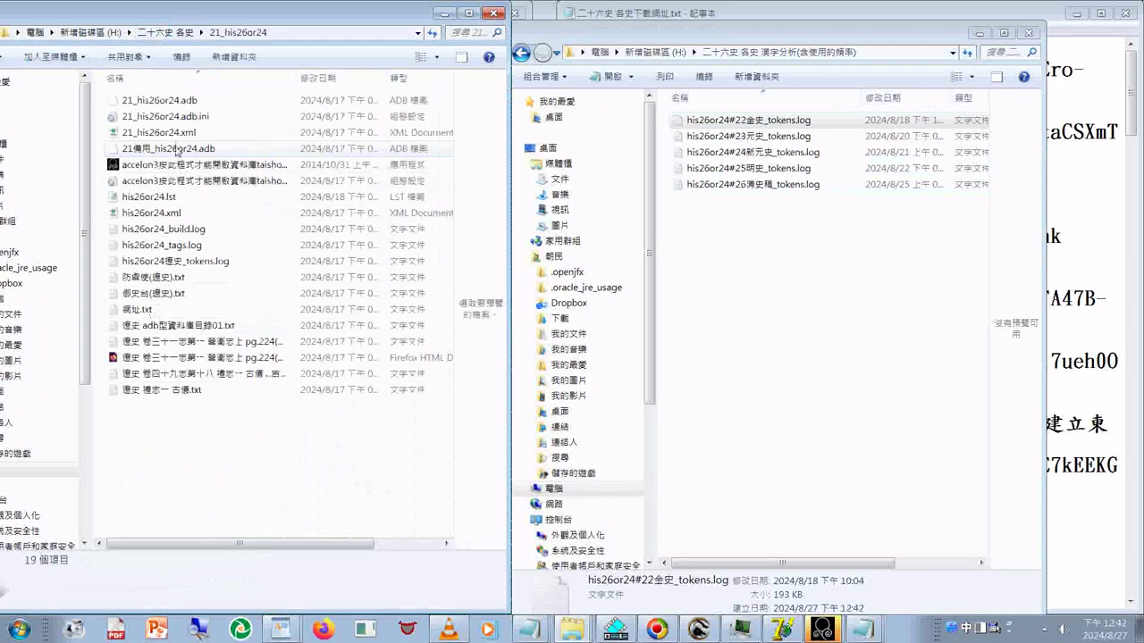
pyautogui.rightClick(166, 261)
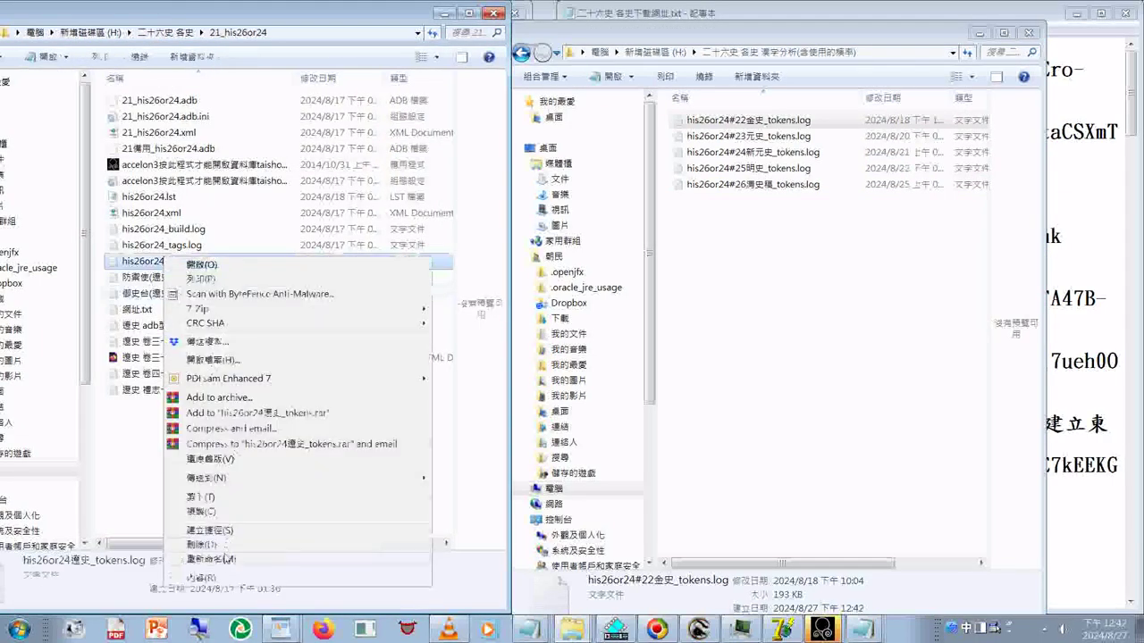
pyautogui.click(201, 513)
pyautogui.rightClick(765, 254)
pyautogui.click(798, 342)
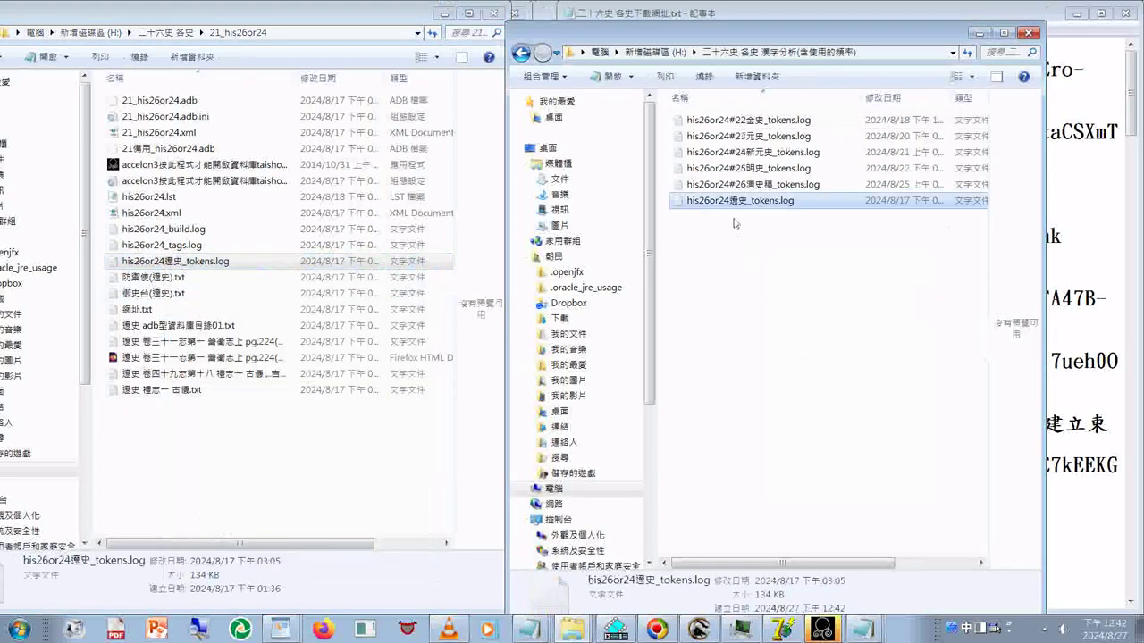
# Rename the copied 遼史 log as his26or24#21遼史_tokens.log, and open it briefly to view its character counts
pyautogui.click(732, 206)
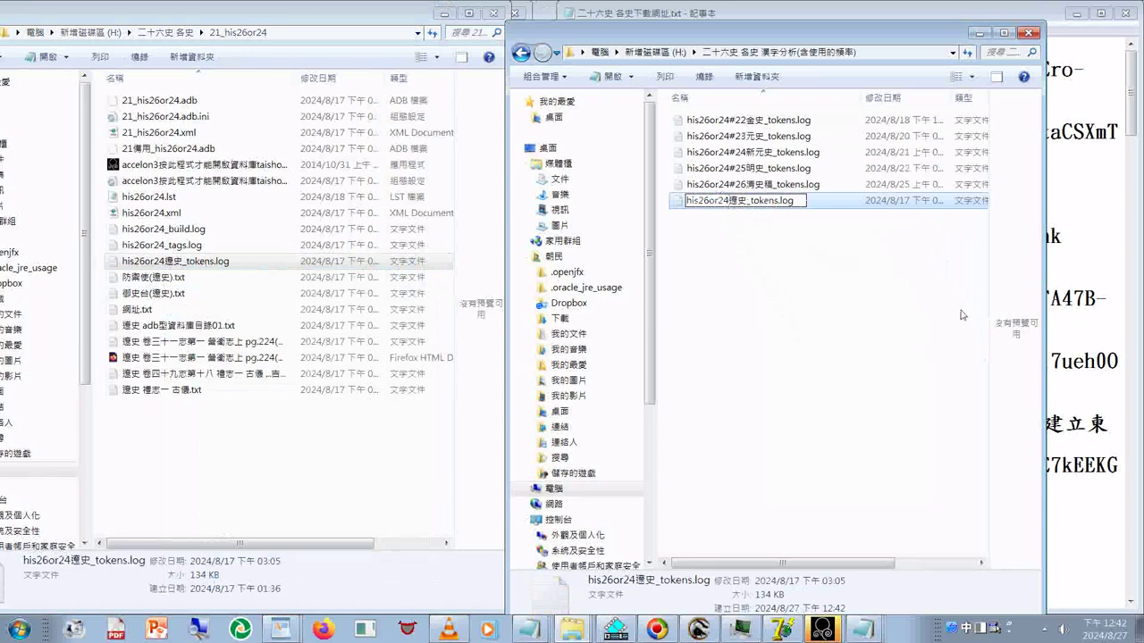
pyautogui.write('2')
pyautogui.press('BackSpace')
pyautogui.write('#21')
pyautogui.press('Return')
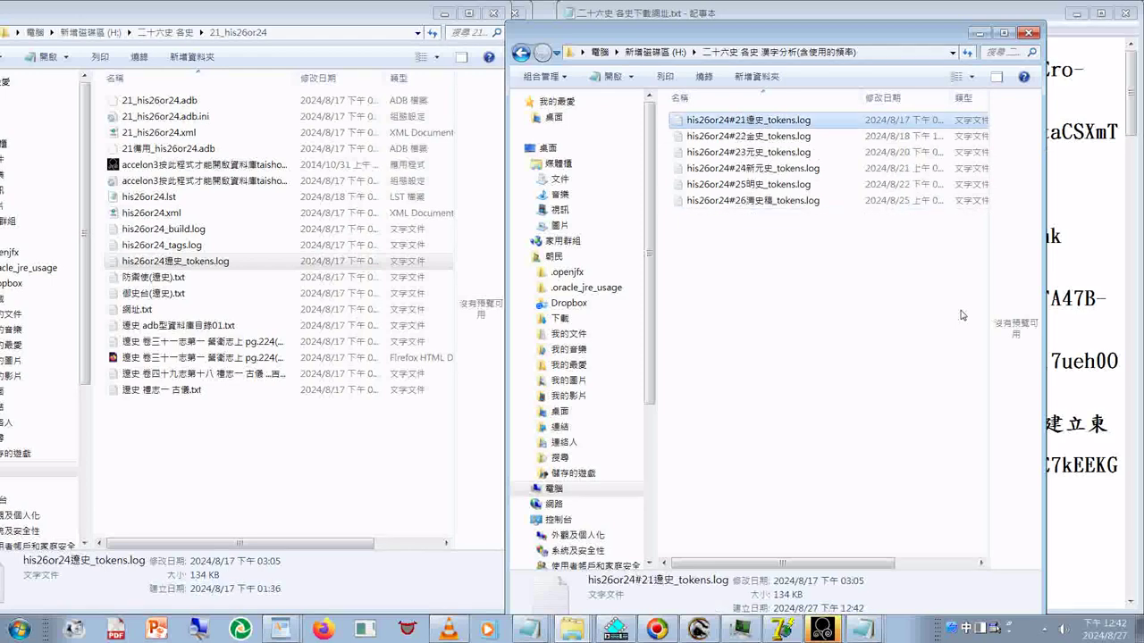
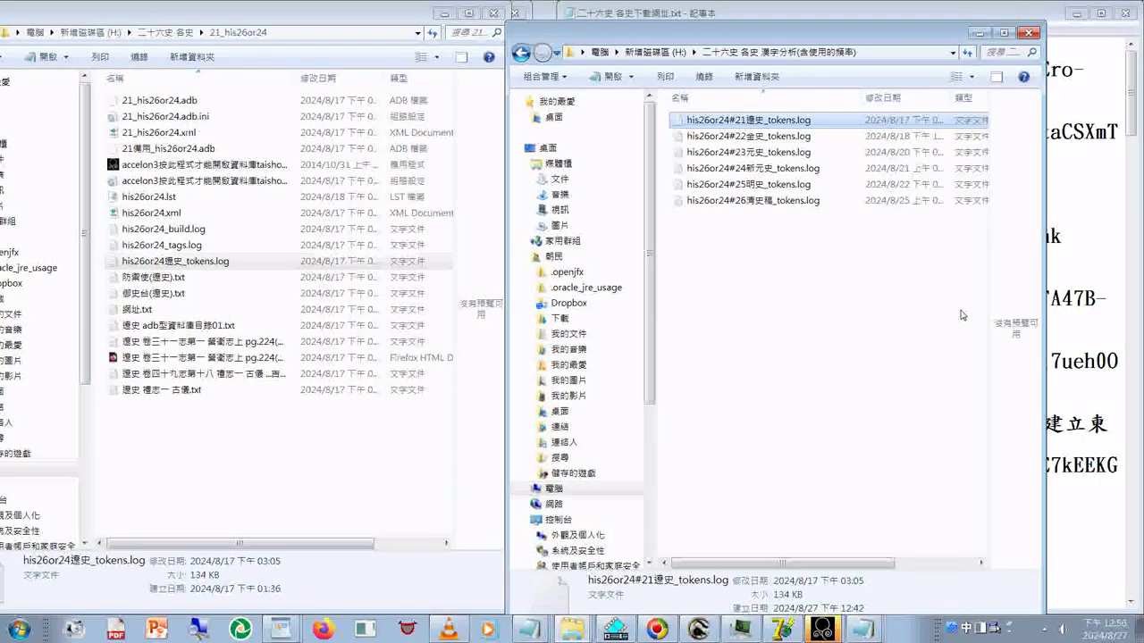
pyautogui.press('Return')
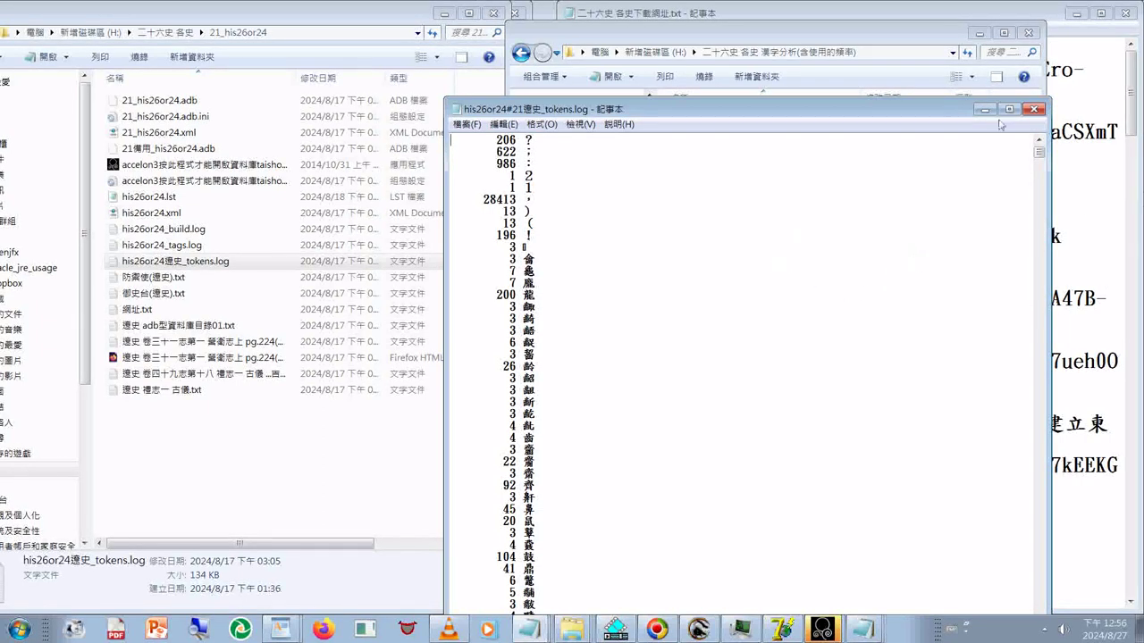
pyautogui.click(1034, 109)
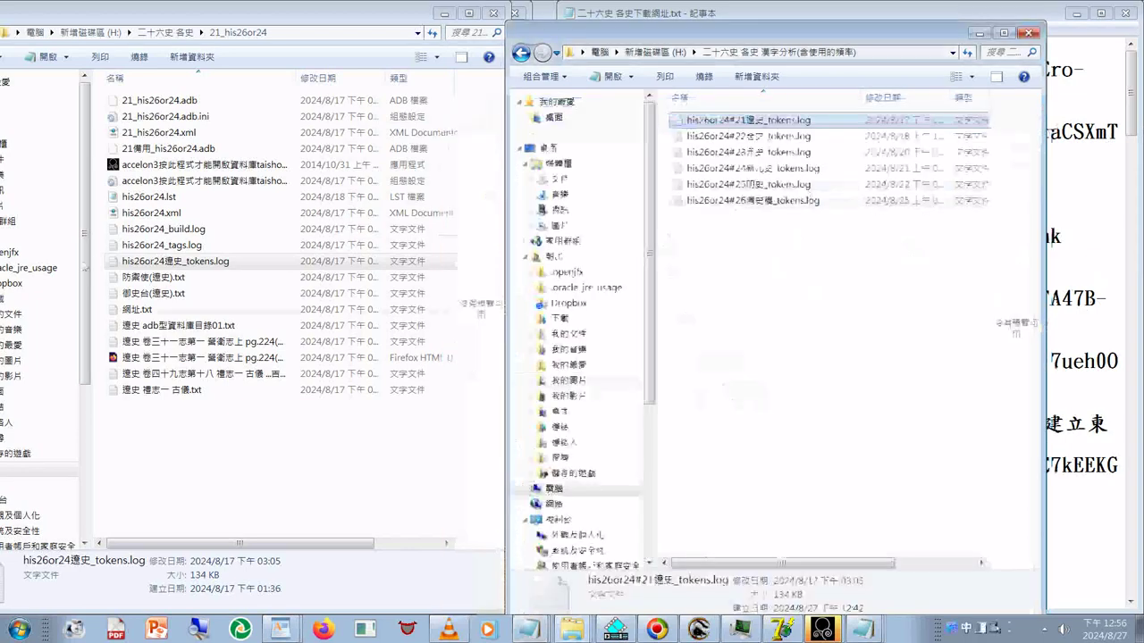
# Copy his26or24宋史 第一部至第五部_tokens.log from the 20_his26or24 folder into the 漢字分析 folder
pyautogui.click(167, 32)
pyautogui.doubleClick(134, 392)
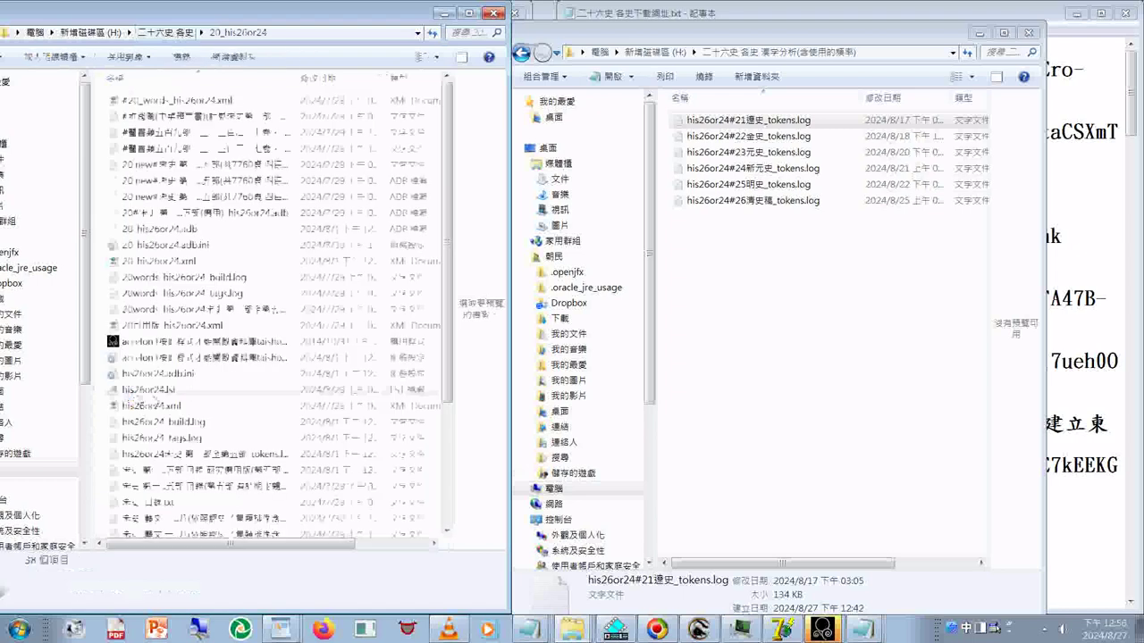
pyautogui.click(134, 471)
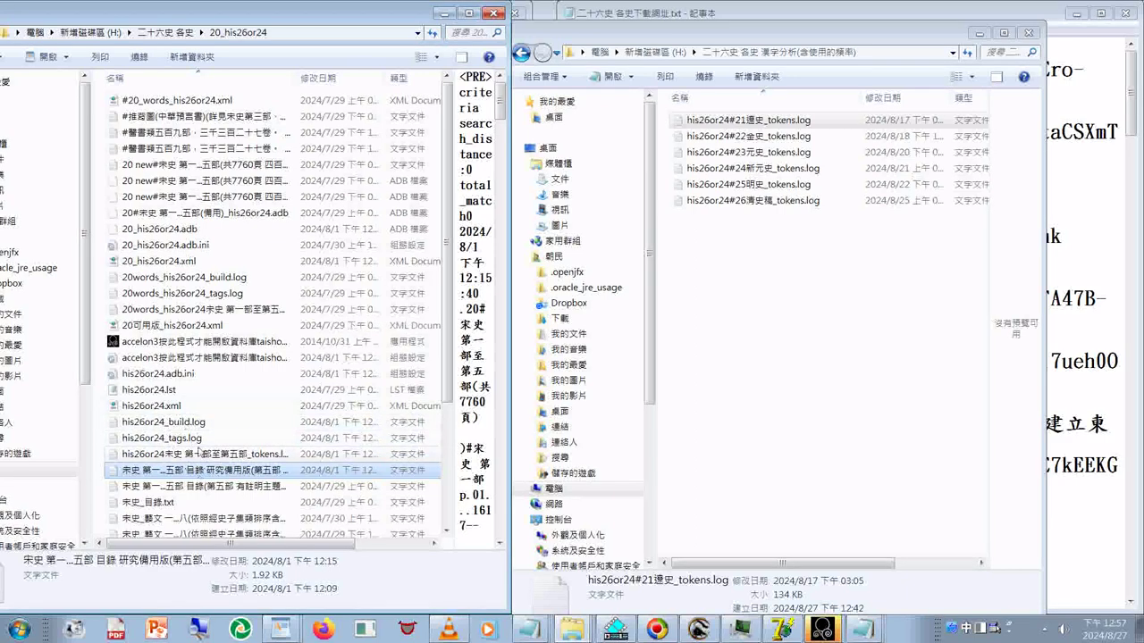
pyautogui.click(183, 455)
pyautogui.rightClick(183, 456)
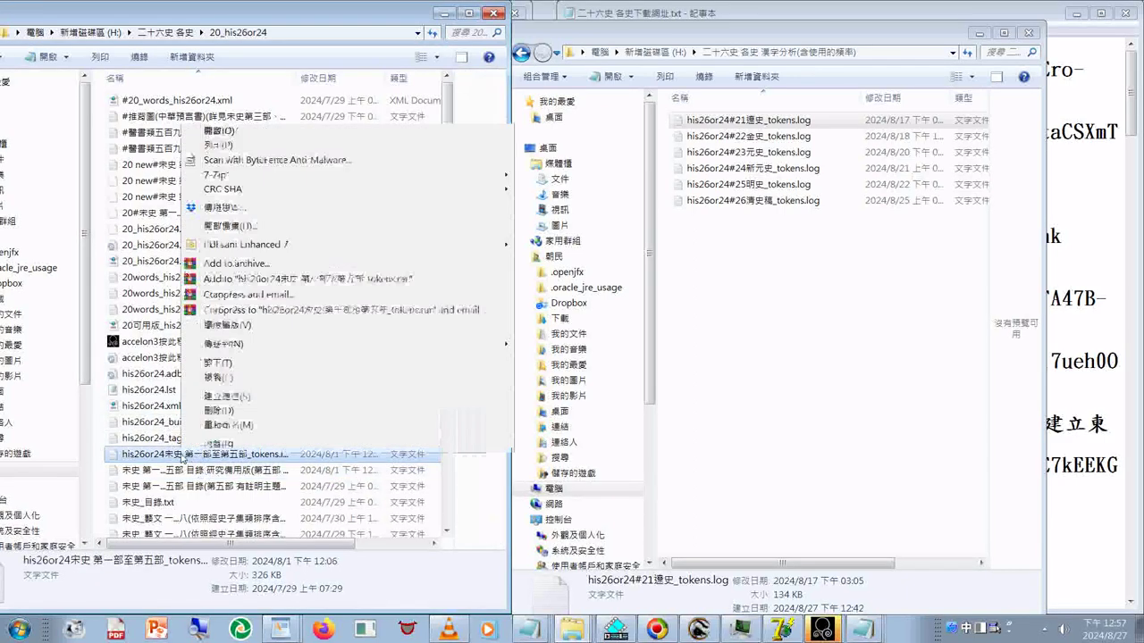
pyautogui.click(219, 379)
pyautogui.click(747, 315)
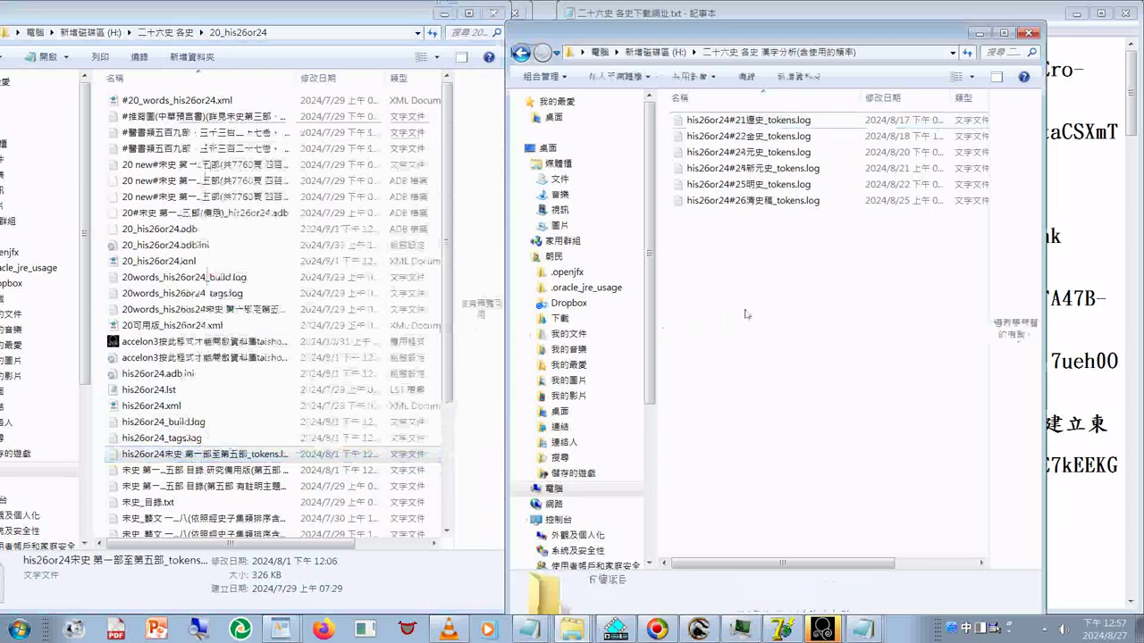
pyautogui.hotkey('ctrl', 'v')
# Rename the copied 宋史 log in the 漢字分析 folder as his26or24#20宋史 第一部至第五部_tokens.log
pyautogui.click(733, 224)
pyautogui.moveTo(727, 217); pyautogui.dragTo(738, 217)
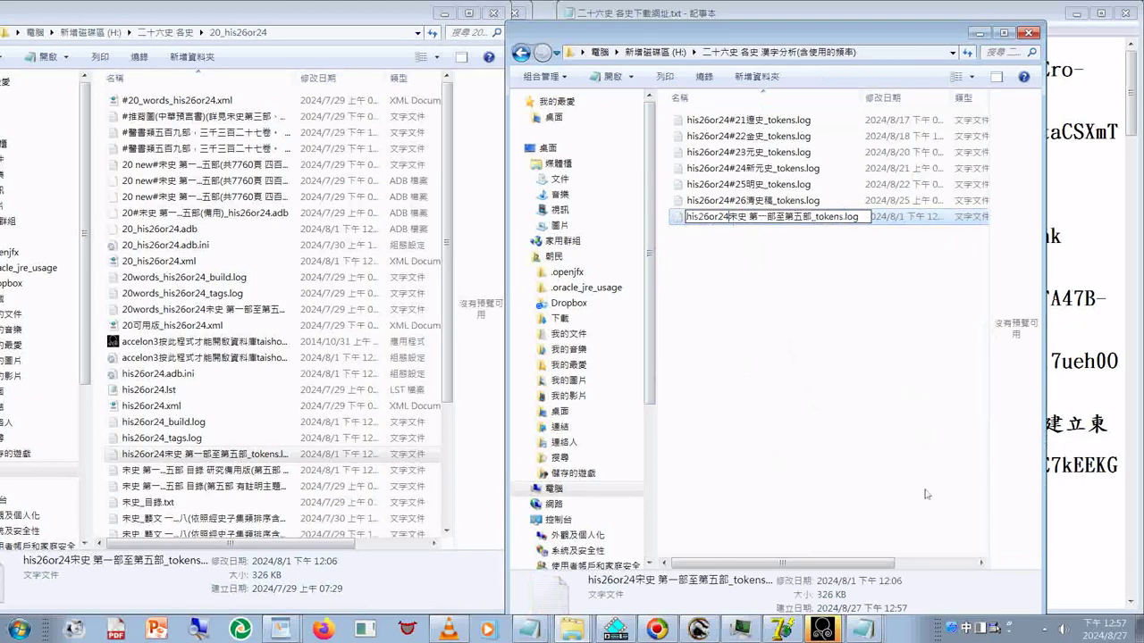
pyautogui.write('20')
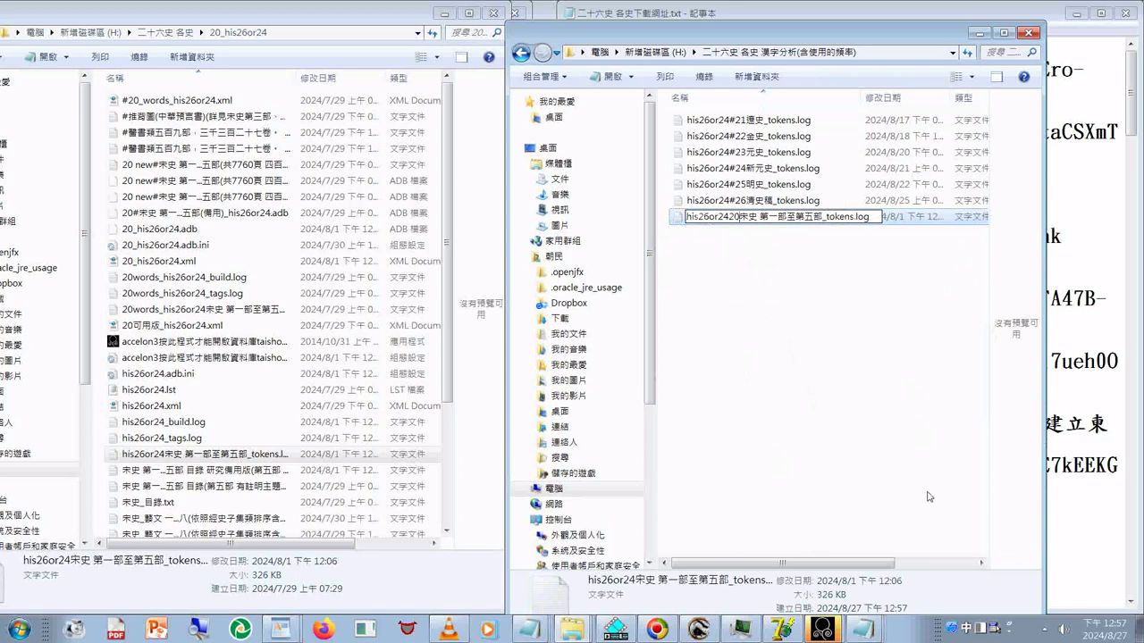
pyautogui.press('Left')
pyautogui.press('Left')
pyautogui.write('#')
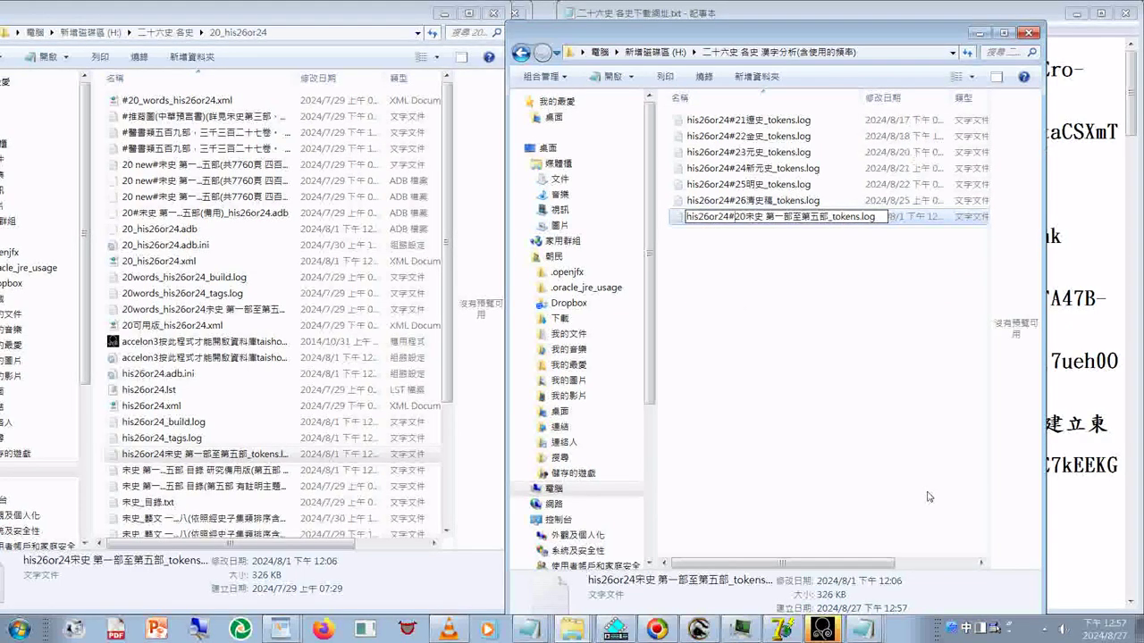
pyautogui.press('Return')
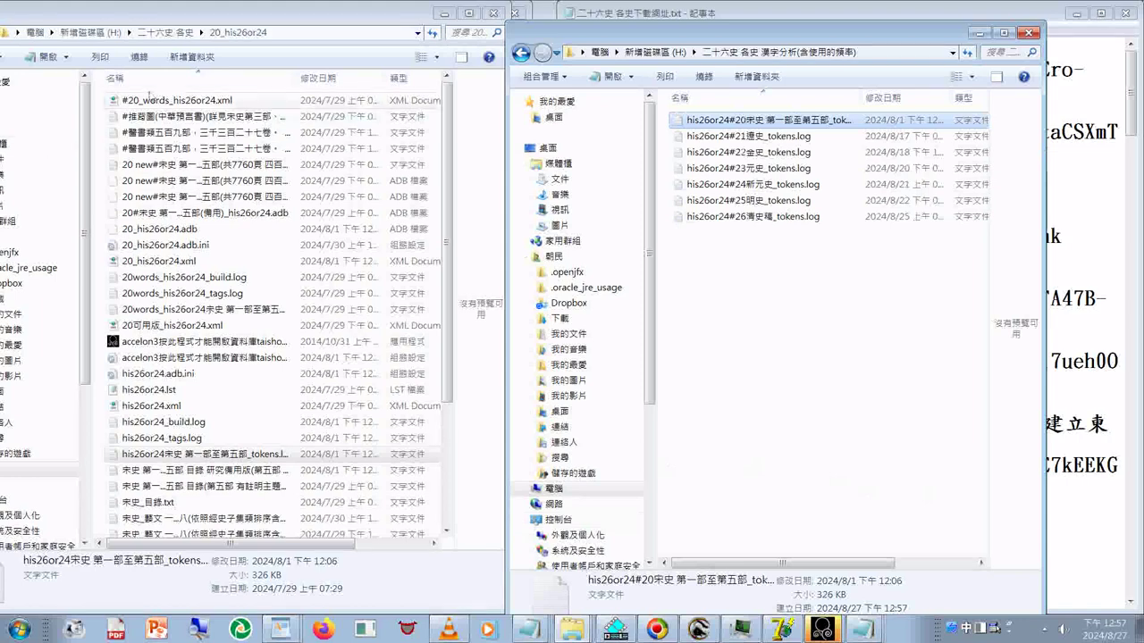
# Copy his26or24新五代史_tokens.log from the 19_his26or24 folder into the 漢字分析 folder
pyautogui.click(171, 33)
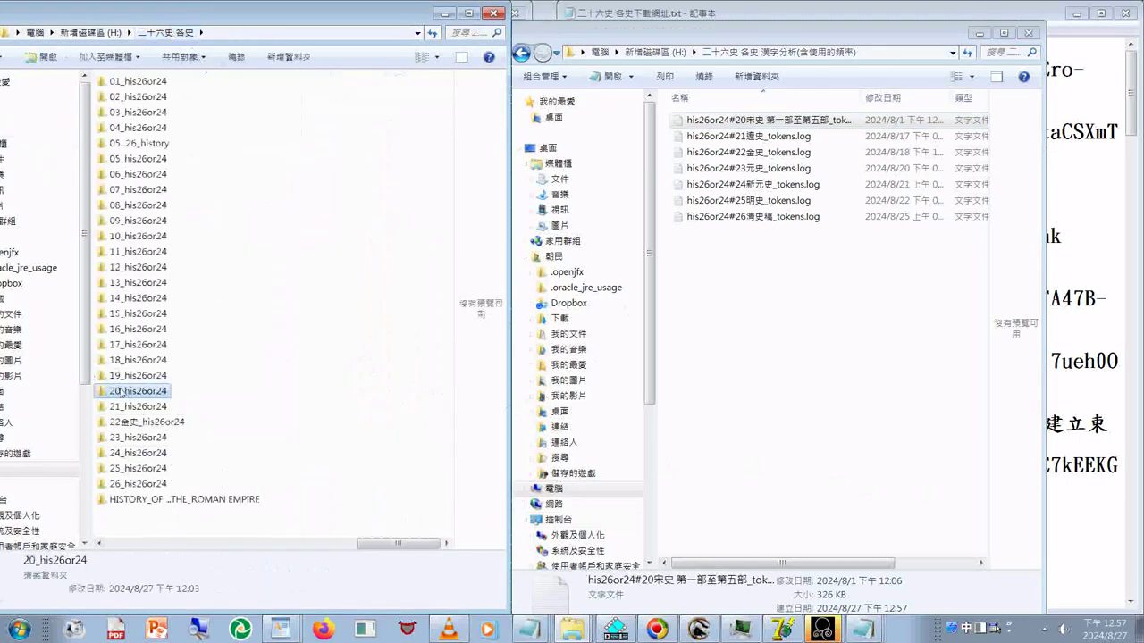
pyautogui.doubleClick(126, 376)
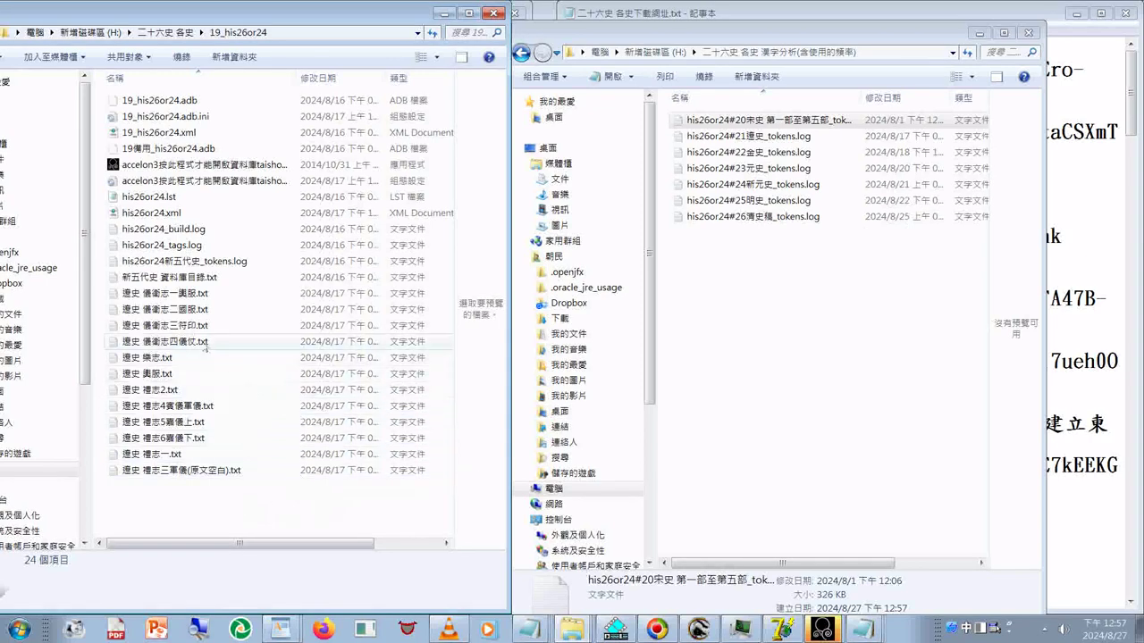
pyautogui.click(155, 261)
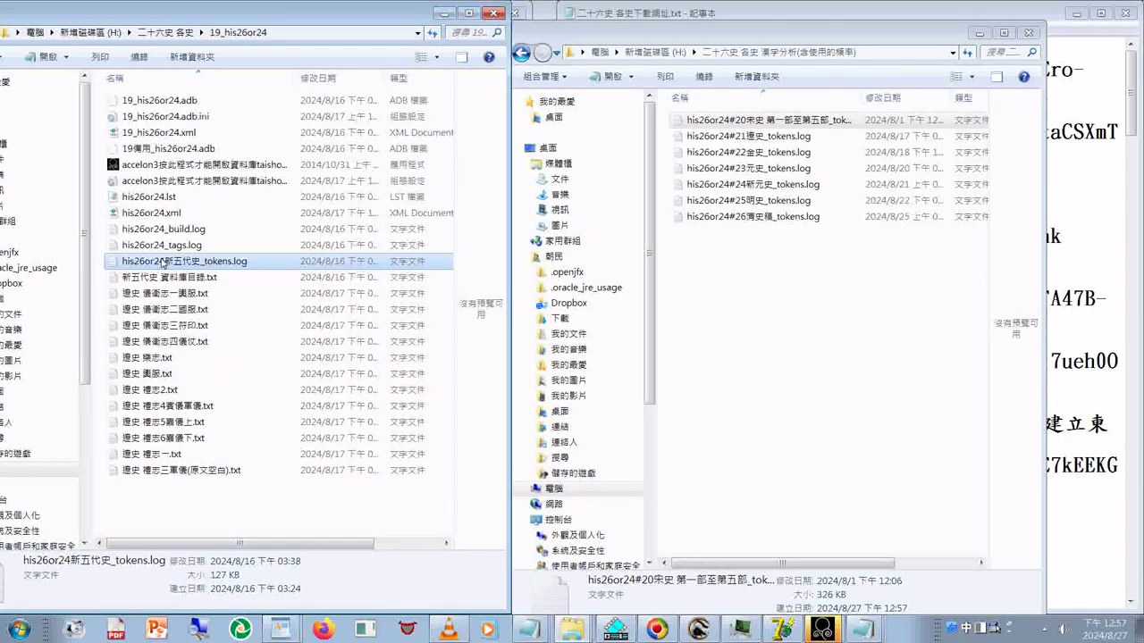
pyautogui.rightClick(119, 262)
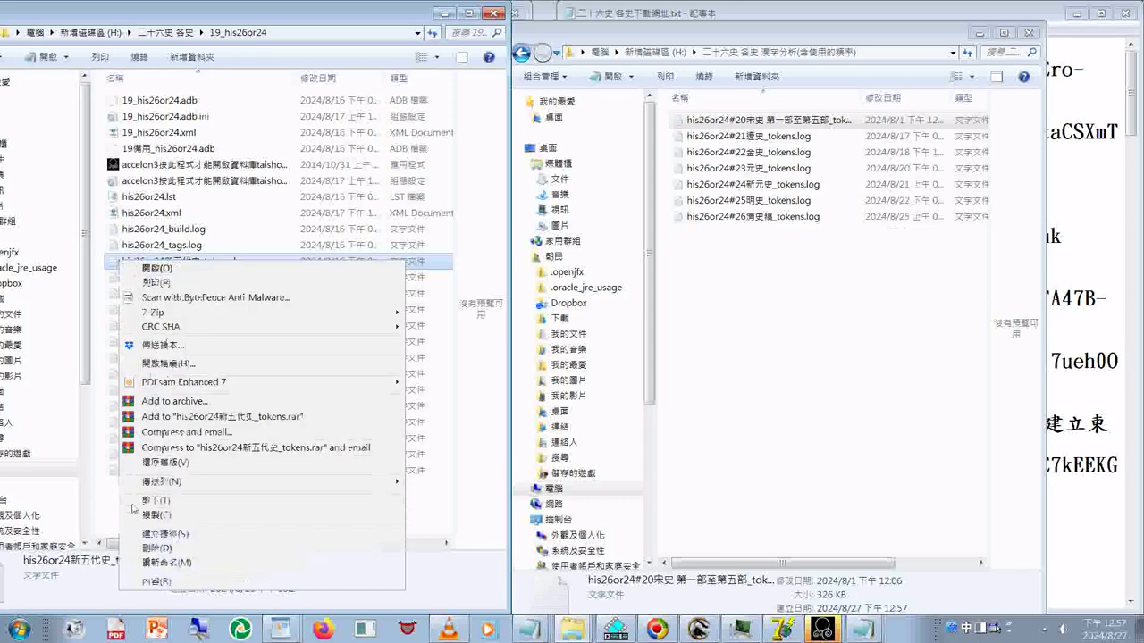
pyautogui.click(148, 522)
pyautogui.click(733, 322)
pyautogui.rightClick(733, 321)
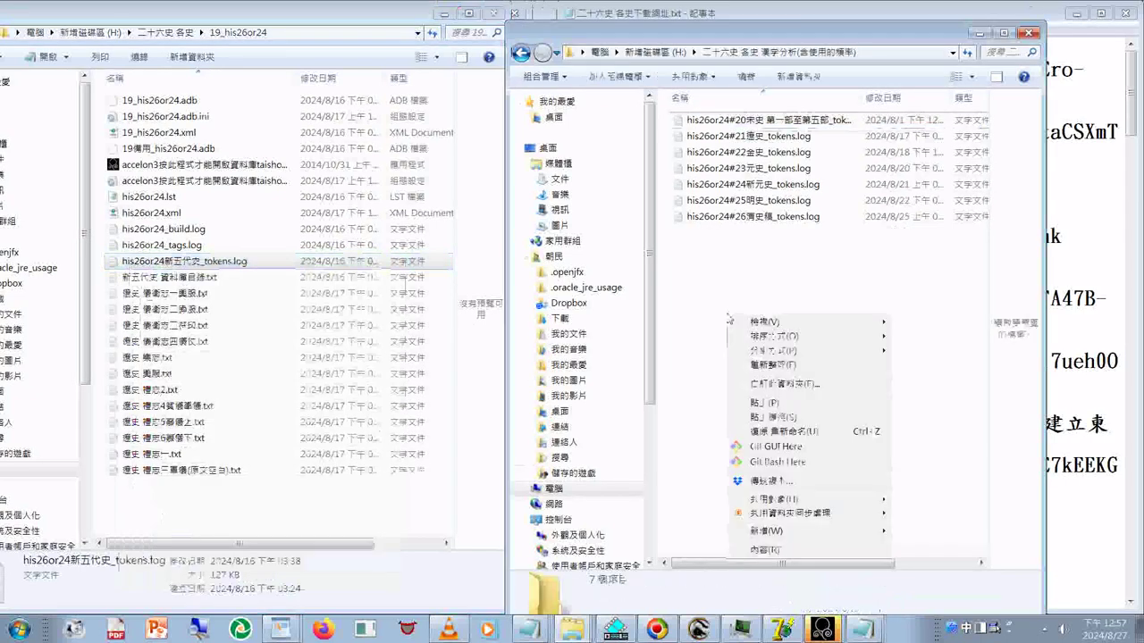
pyautogui.click(780, 405)
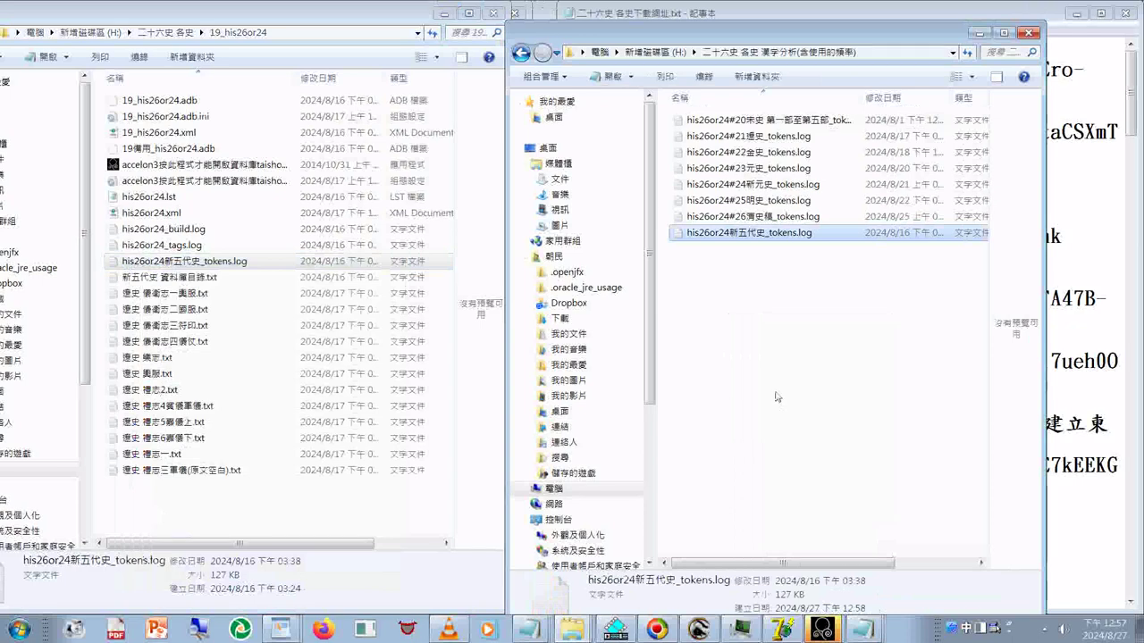
# Open the copied 新五代史 log to view its character counts, and close it again
pyautogui.doubleClick(744, 234)
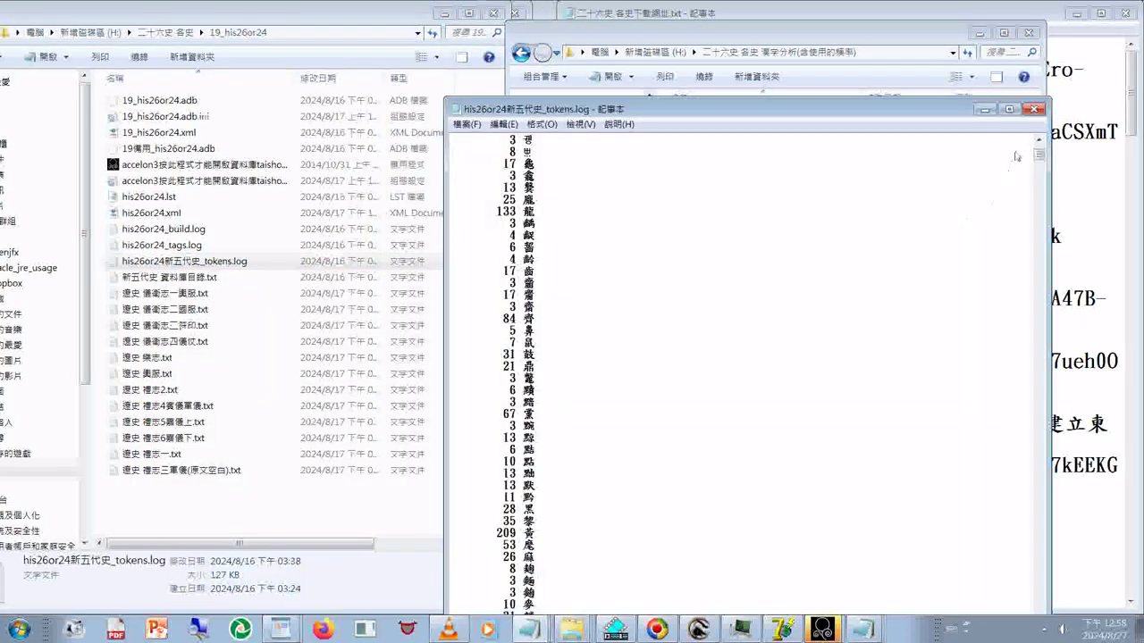
pyautogui.click(1033, 108)
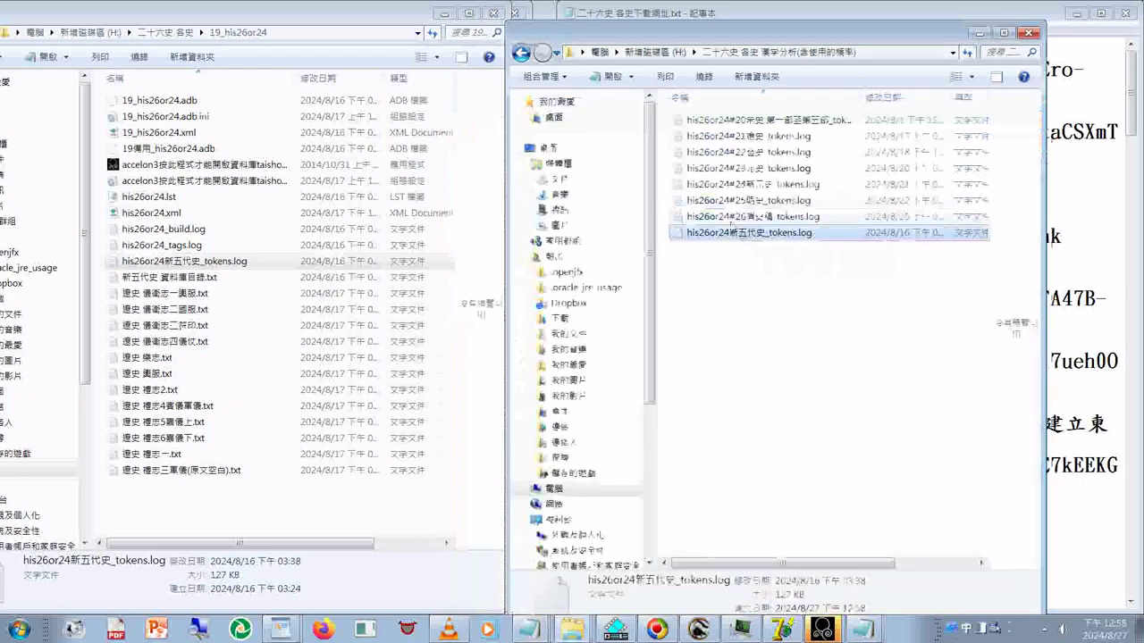
pyautogui.doubleClick(733, 233)
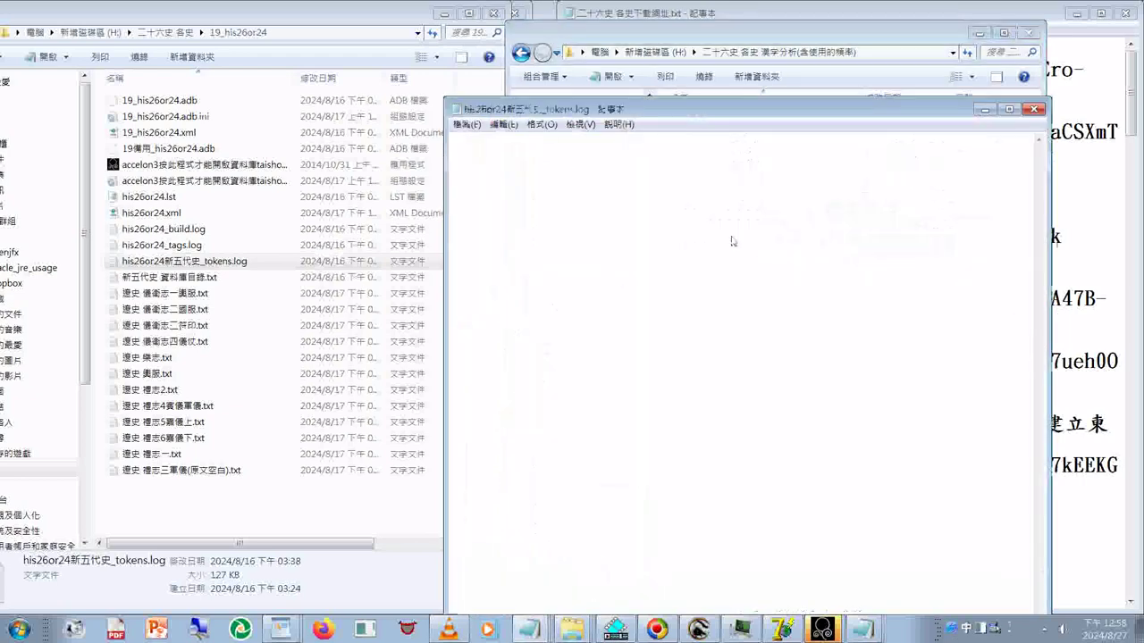
pyautogui.click(1033, 109)
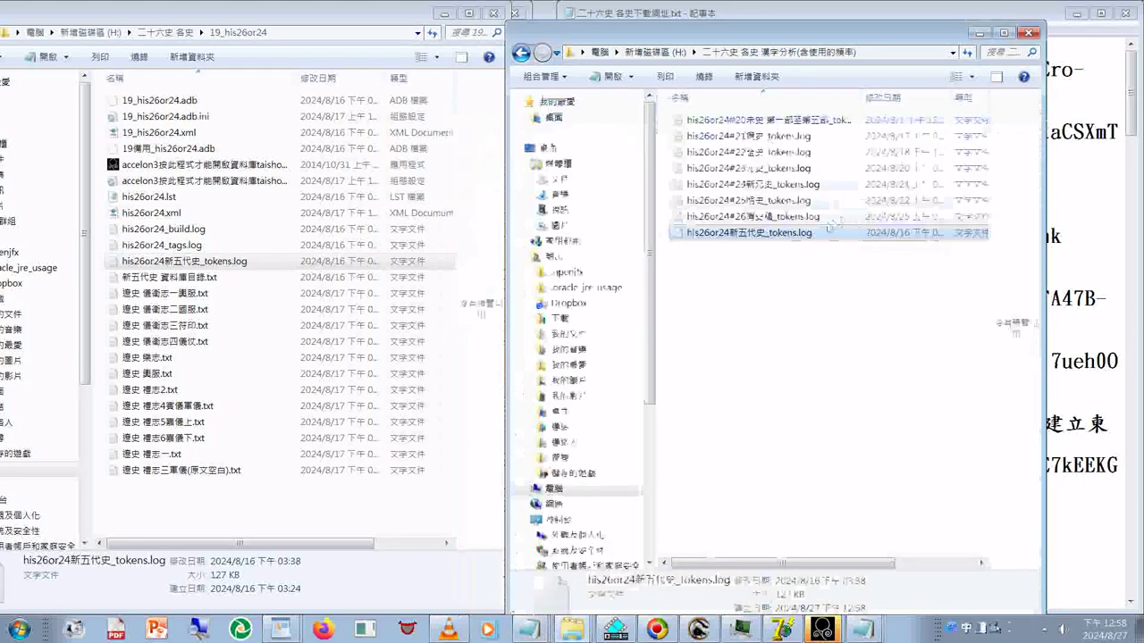
# Rename the copied 新五代史 log in the 漢字分析 folder as his26or24#19新五代史_tokens.log
pyautogui.rightClick(770, 234)
pyautogui.click(833, 539)
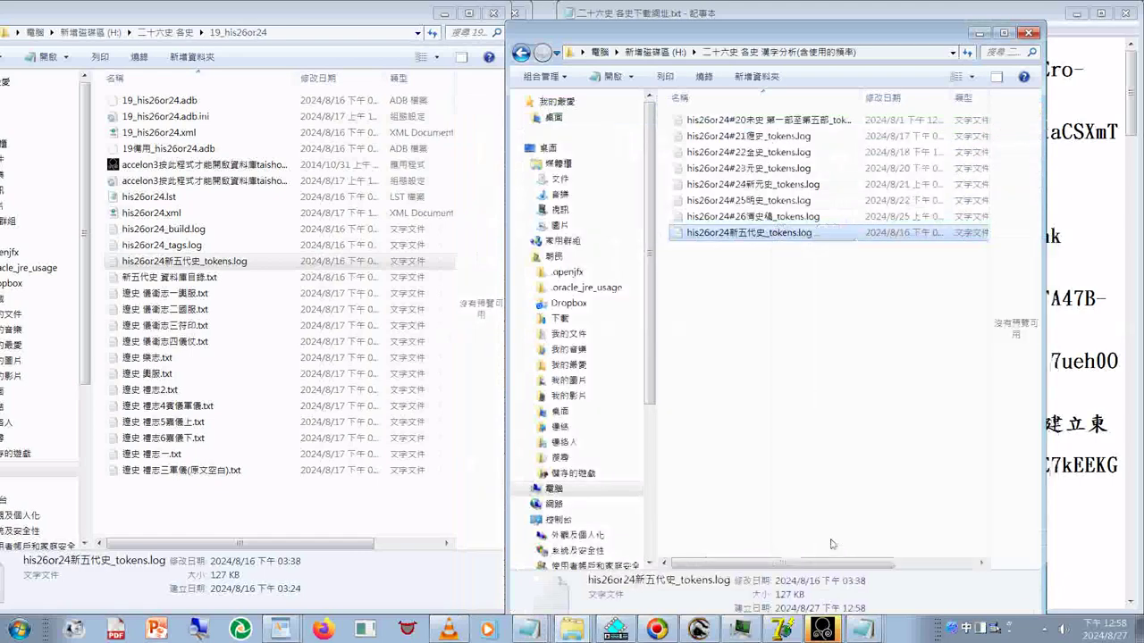
pyautogui.click(831, 544)
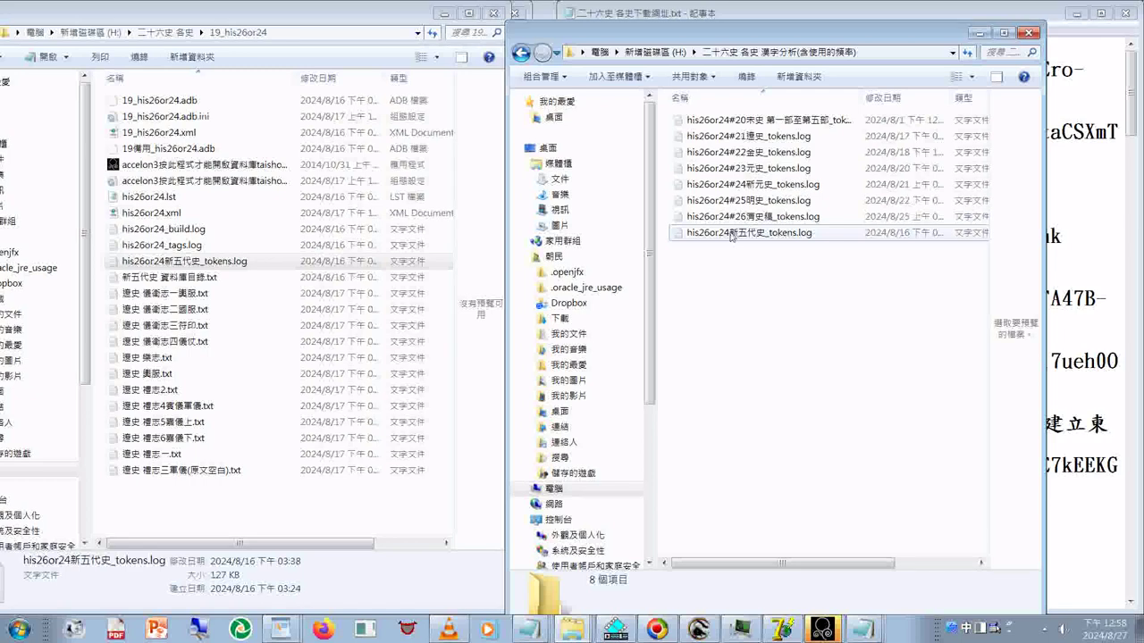
pyautogui.rightClick(731, 236)
pyautogui.press('m')
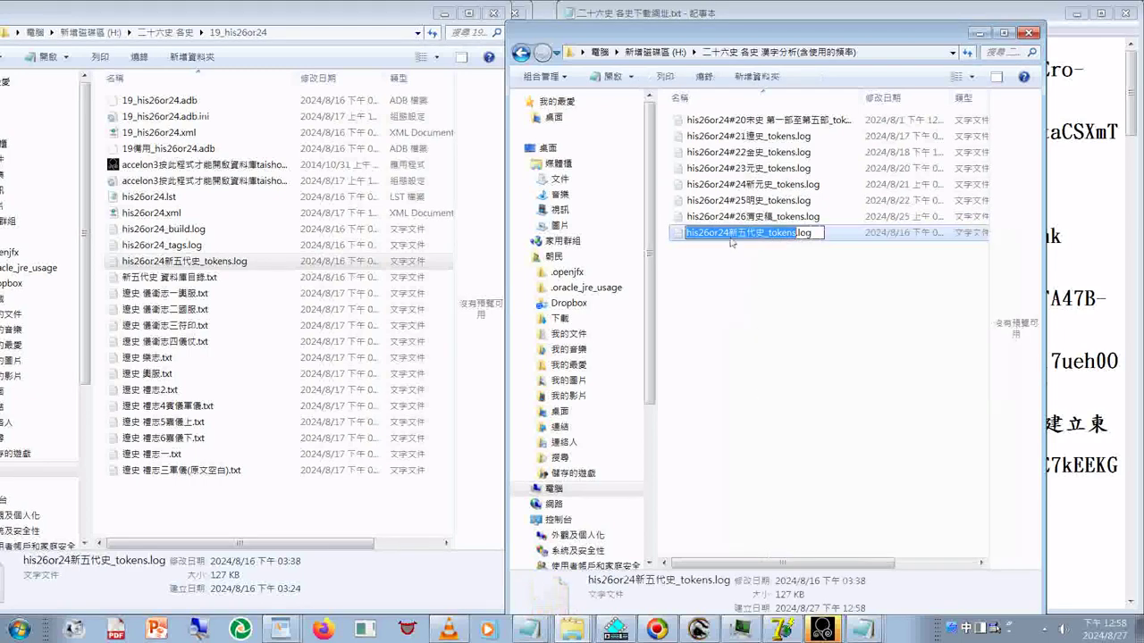
pyautogui.click(730, 235)
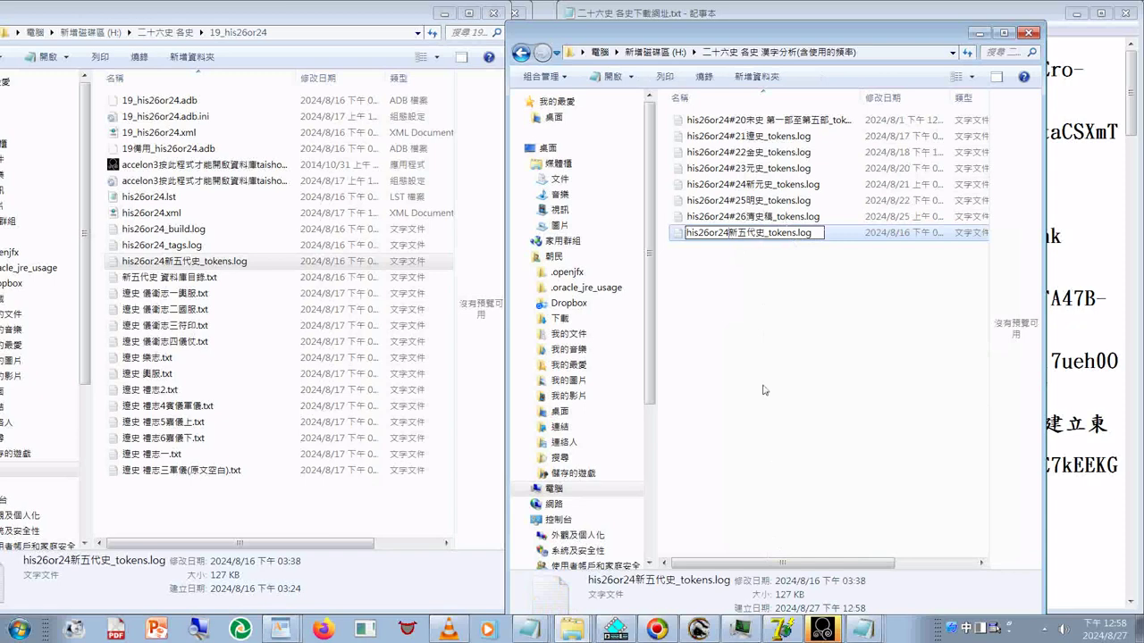
pyautogui.write('19')
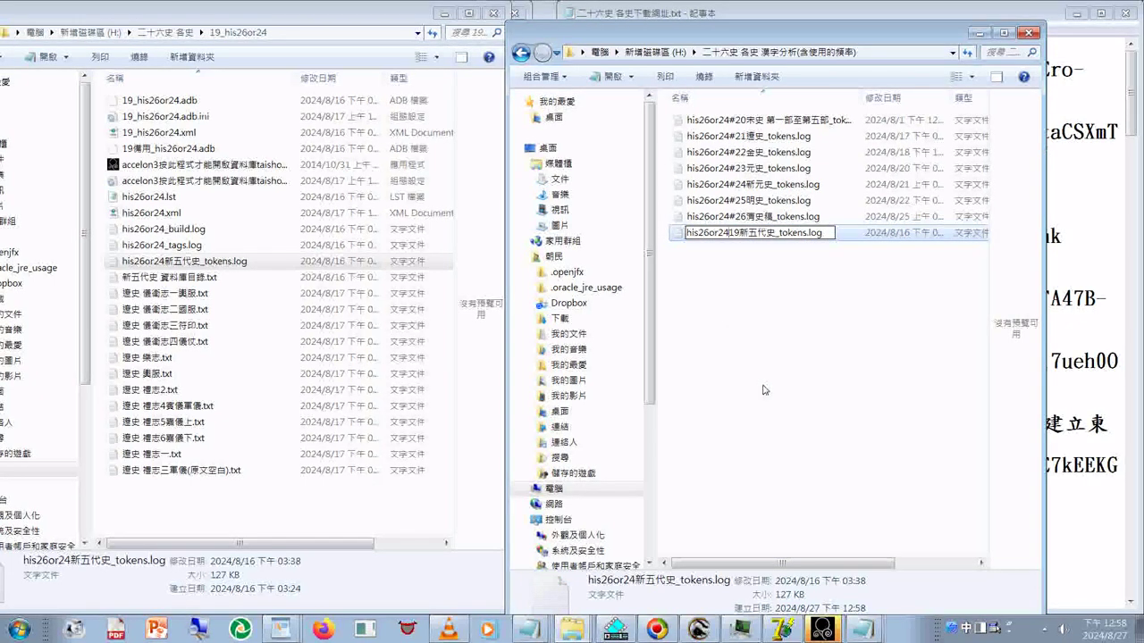
pyautogui.press('Left')
pyautogui.press('Left')
pyautogui.write('#')
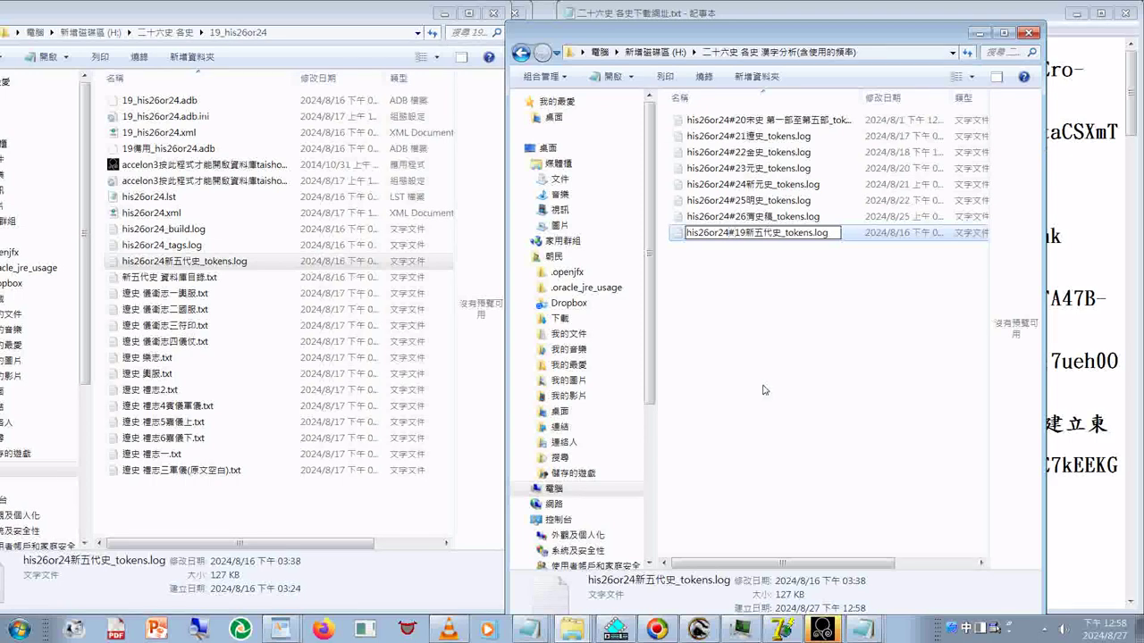
pyautogui.press('Return')
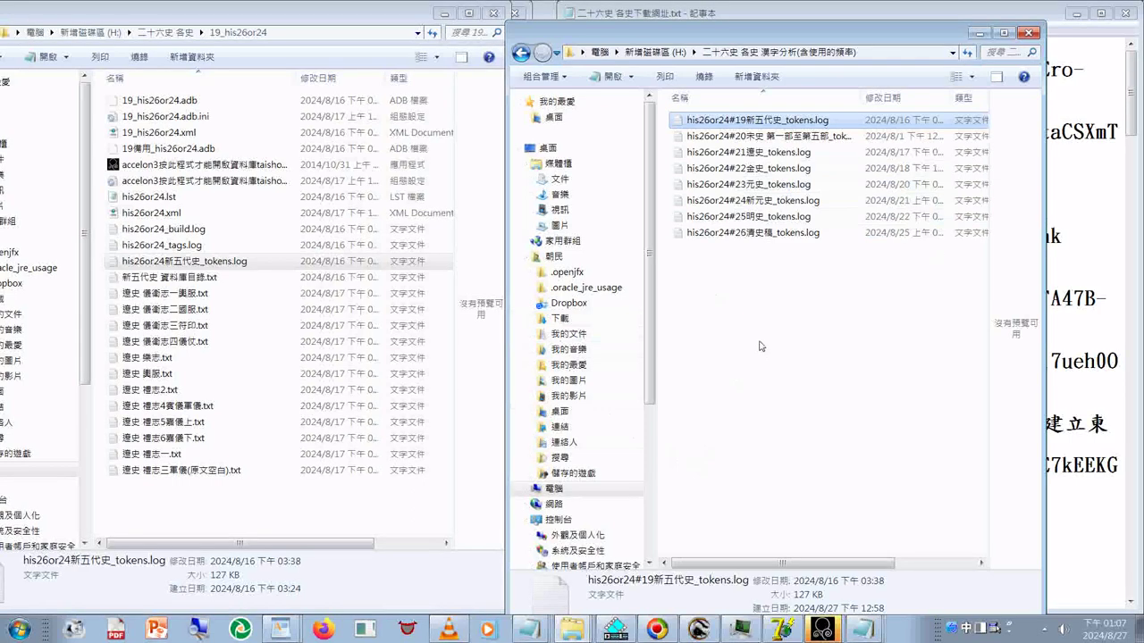
# Copy his26or24舊五代史_tokens.log from the 18_his26or24 folder into the 漢字分析 folder
pyautogui.click(147, 34)
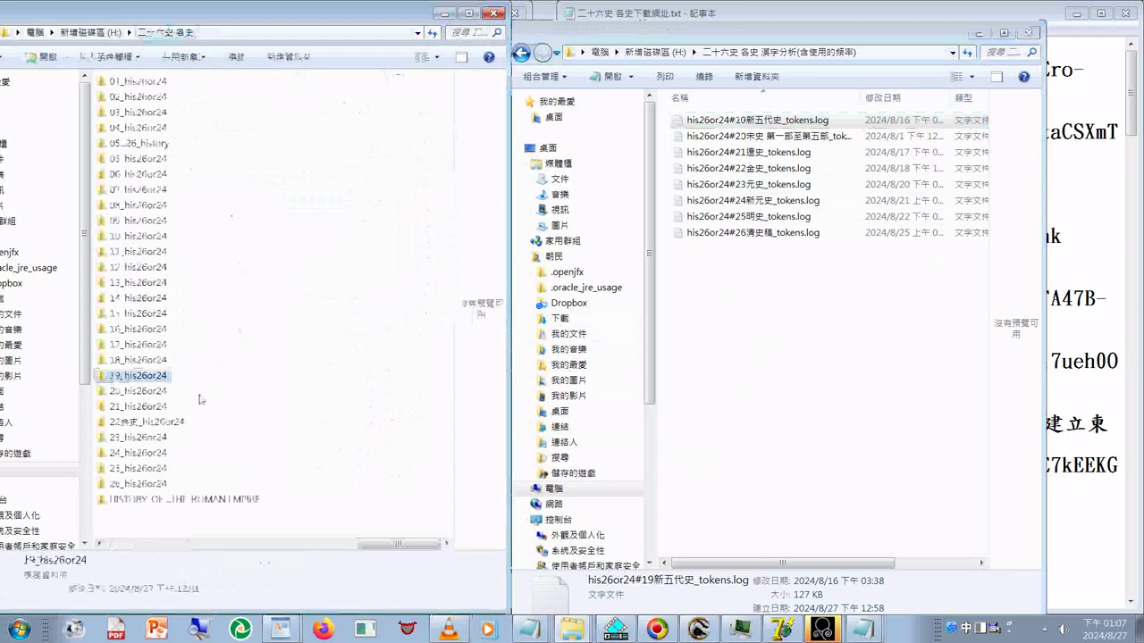
pyautogui.doubleClick(138, 359)
pyautogui.rightClick(130, 358)
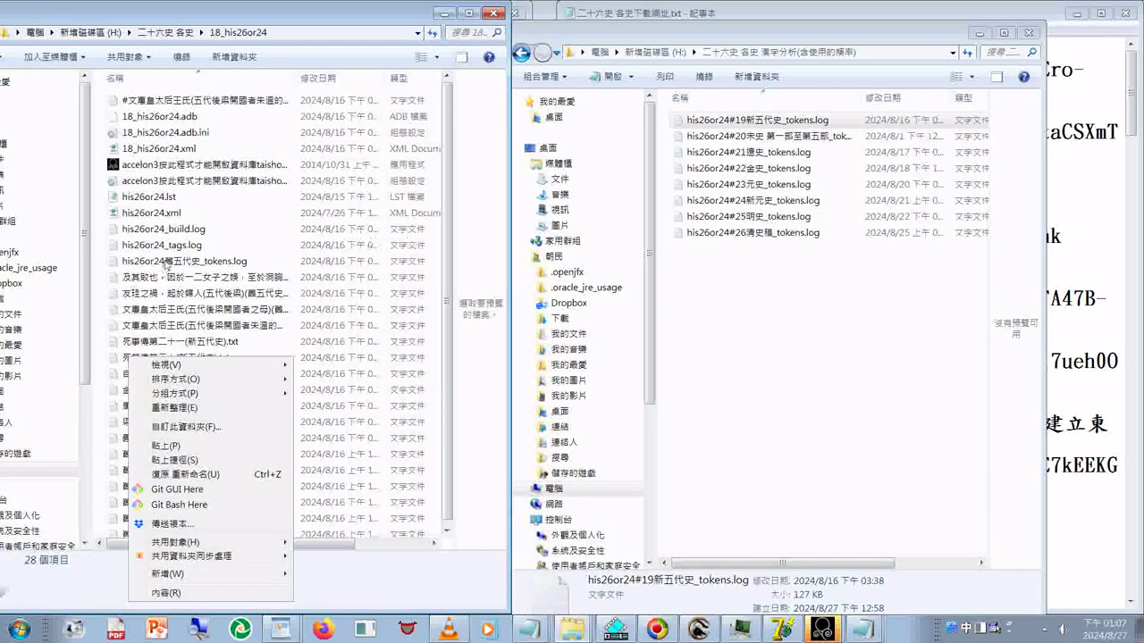
pyautogui.click(166, 261)
pyautogui.rightClick(166, 261)
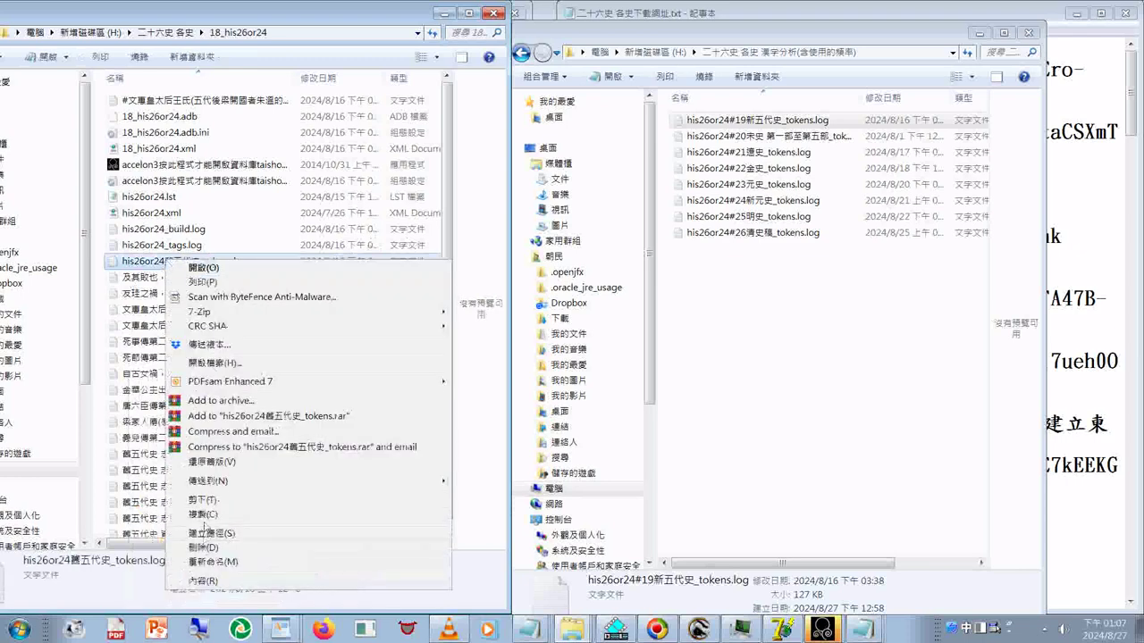
pyautogui.click(205, 520)
pyautogui.click(794, 319)
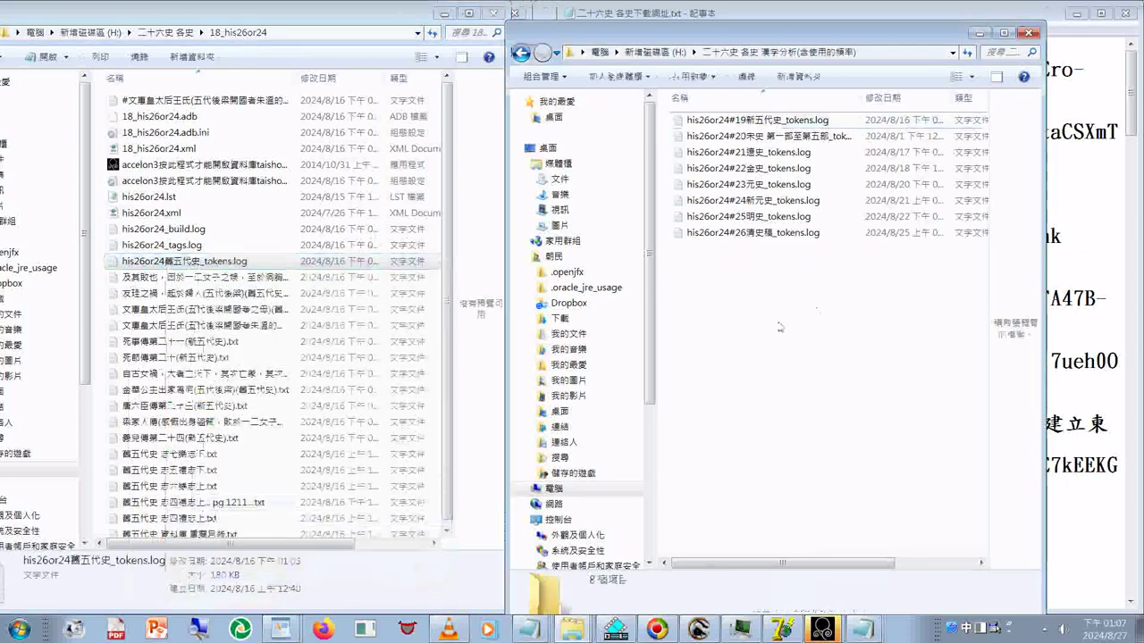
pyautogui.rightClick(778, 323)
pyautogui.click(811, 412)
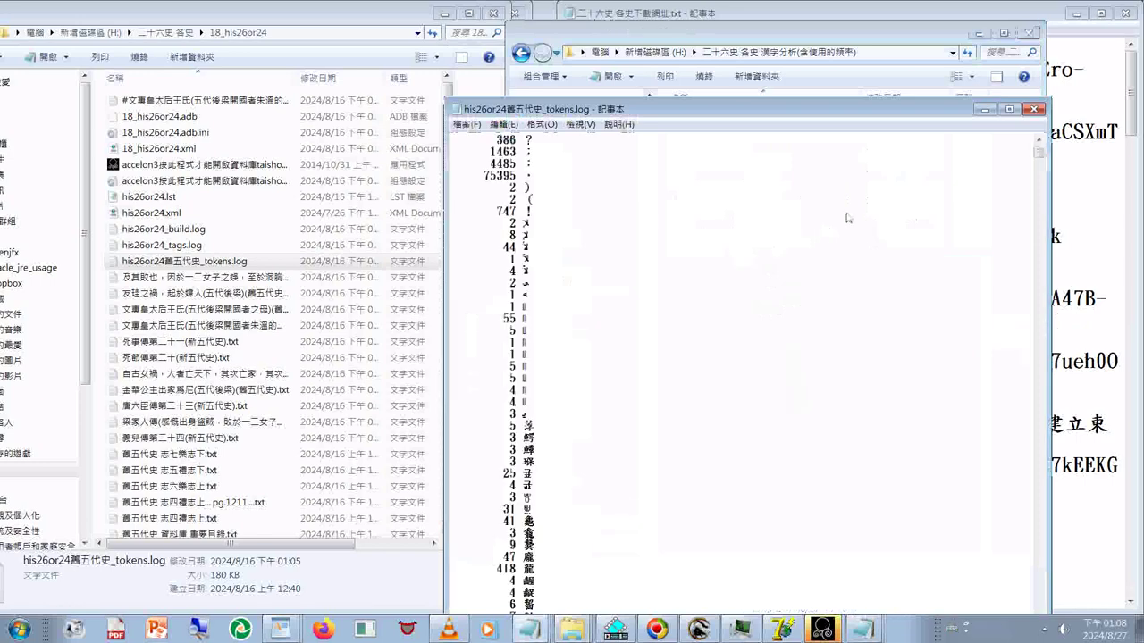
# Close the opened 舊五代史 log and rename its copy as his26or24#18舊五代史_tokens.log
pyautogui.click(1036, 109)
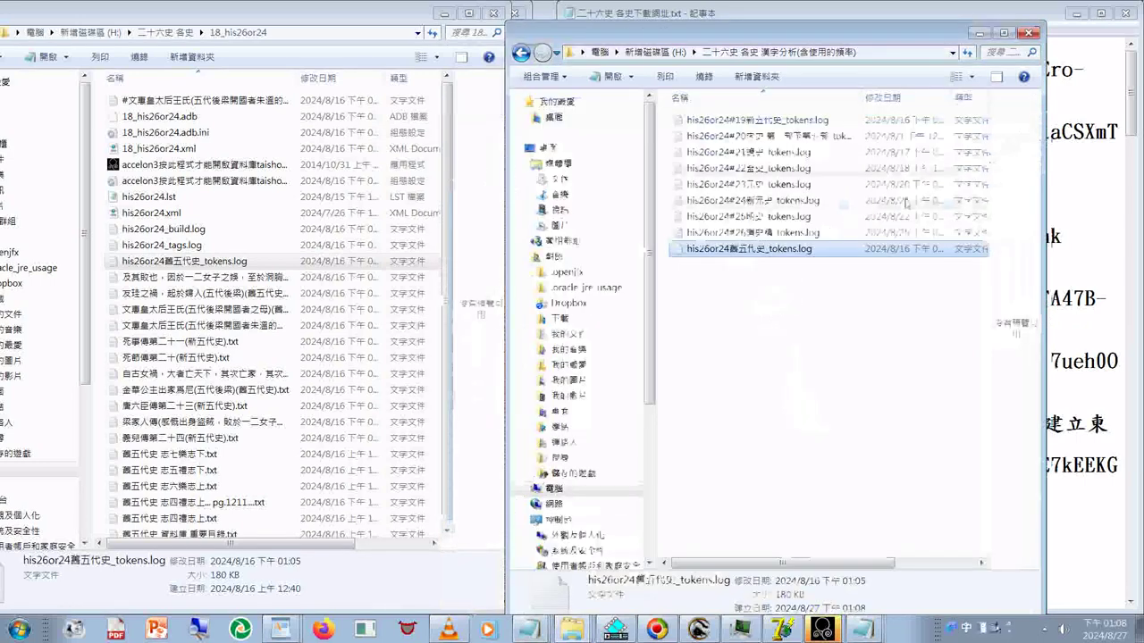
pyautogui.click(730, 253)
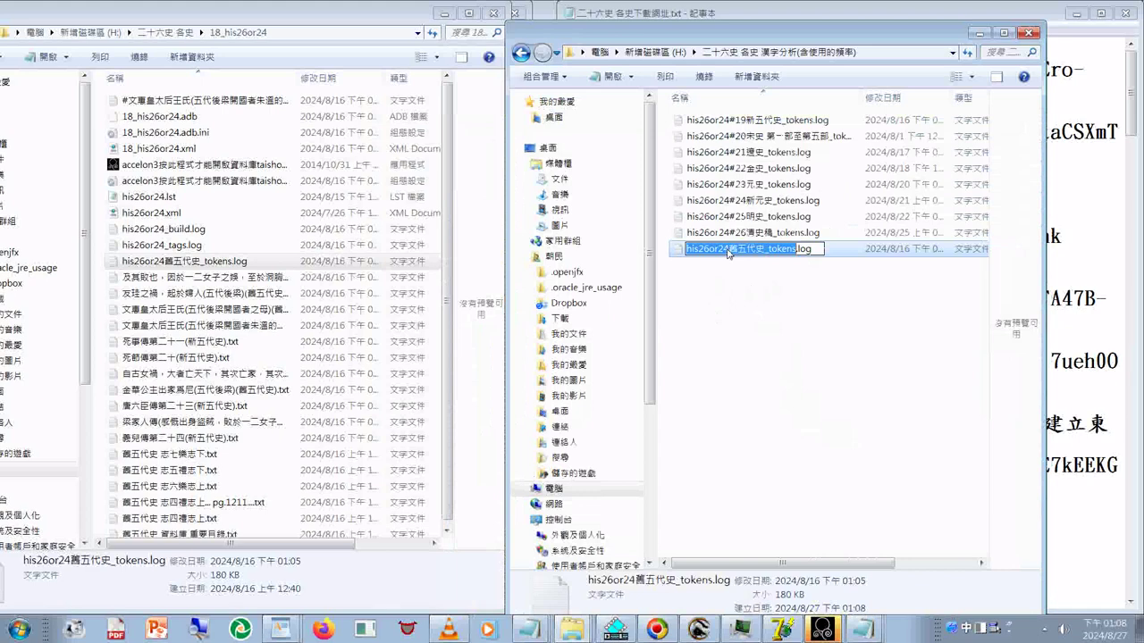
pyautogui.click(729, 250)
pyautogui.write('19')
pyautogui.write('#')
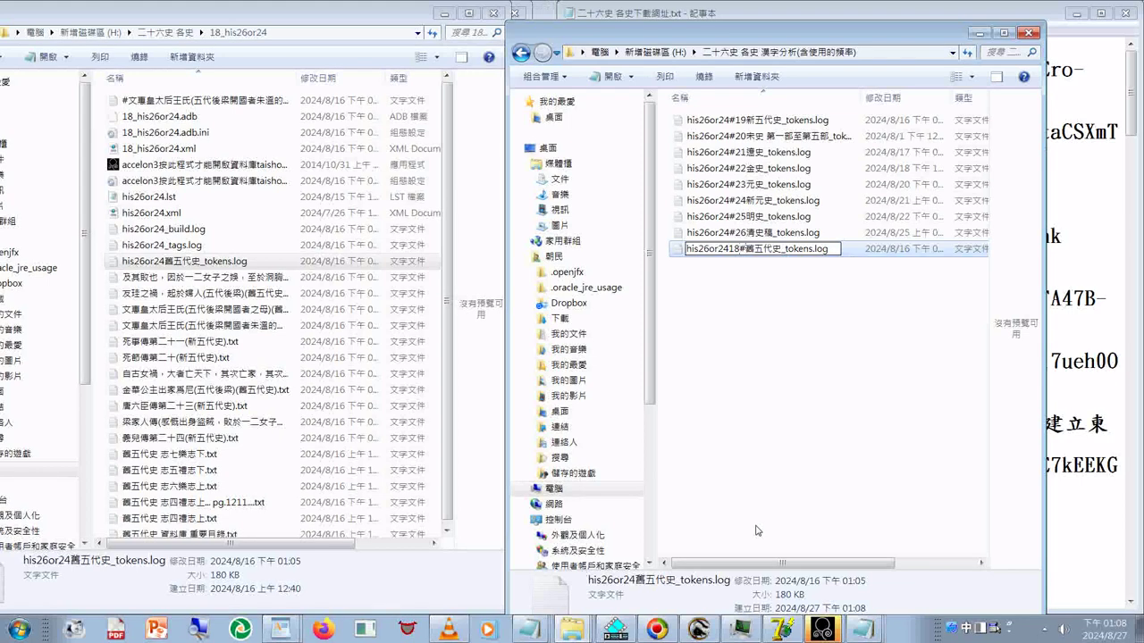
pyautogui.press('BackSpace')
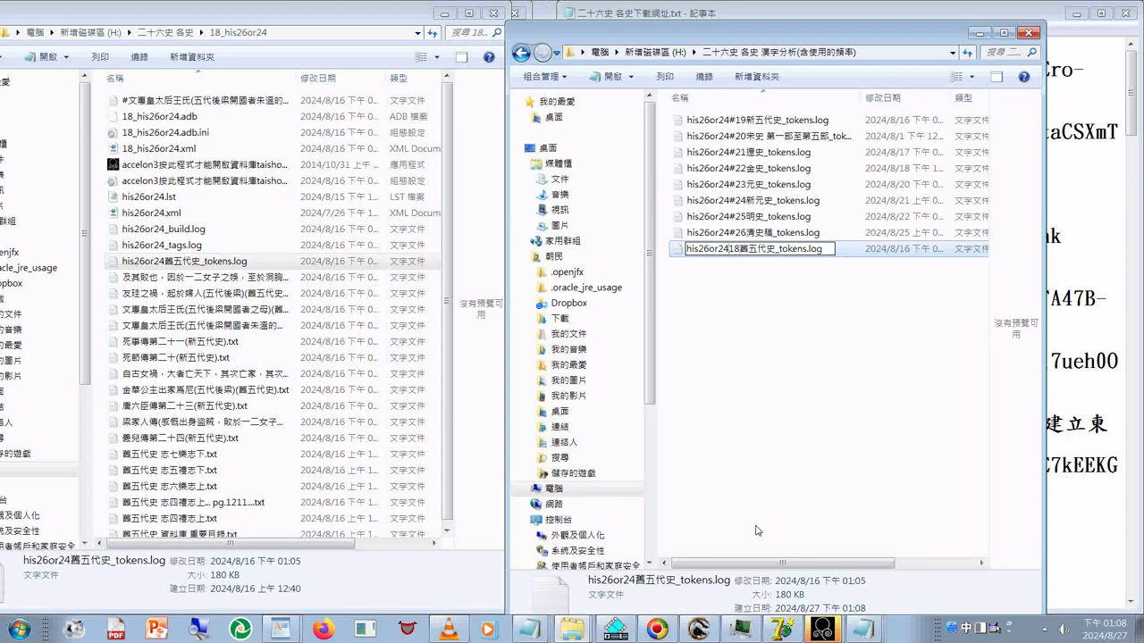
pyautogui.write('#')
pyautogui.press('Return')
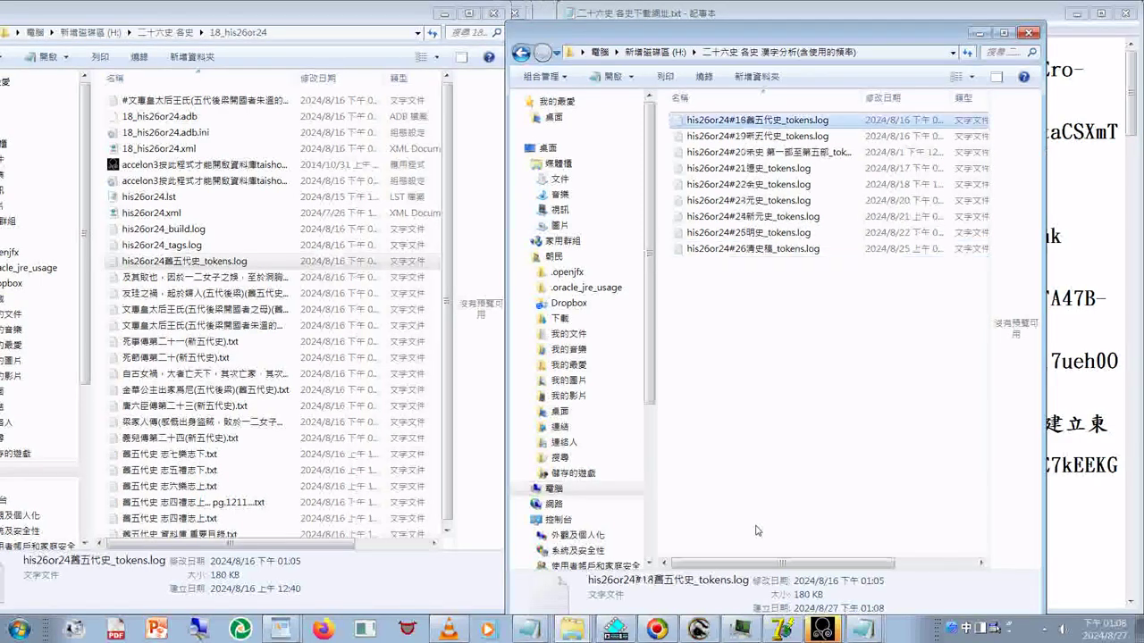
# Copy his26or24新唐書_tokens.log from the 17_his26or24 folder into the 漢字分析 folder
pyautogui.click(165, 32)
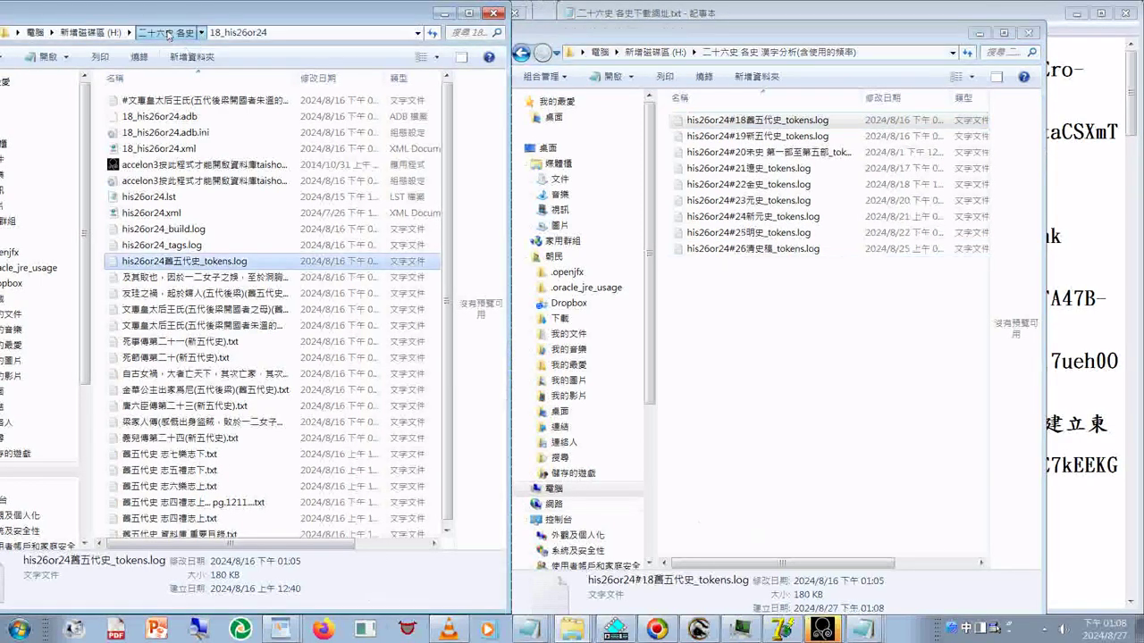
pyautogui.doubleClick(138, 345)
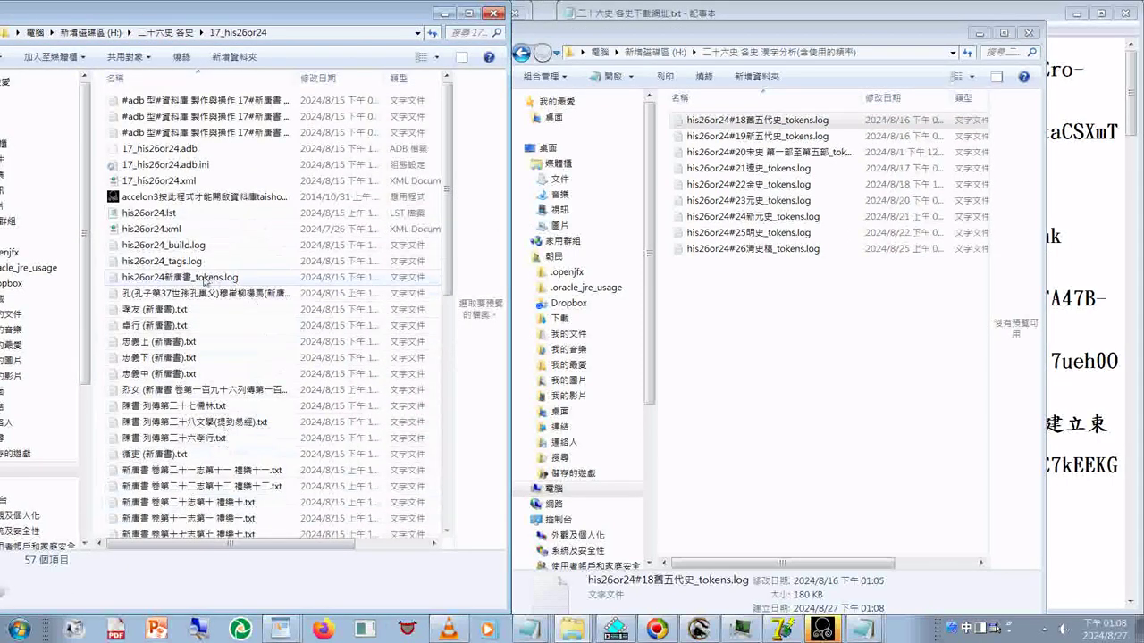
pyautogui.rightClick(204, 281)
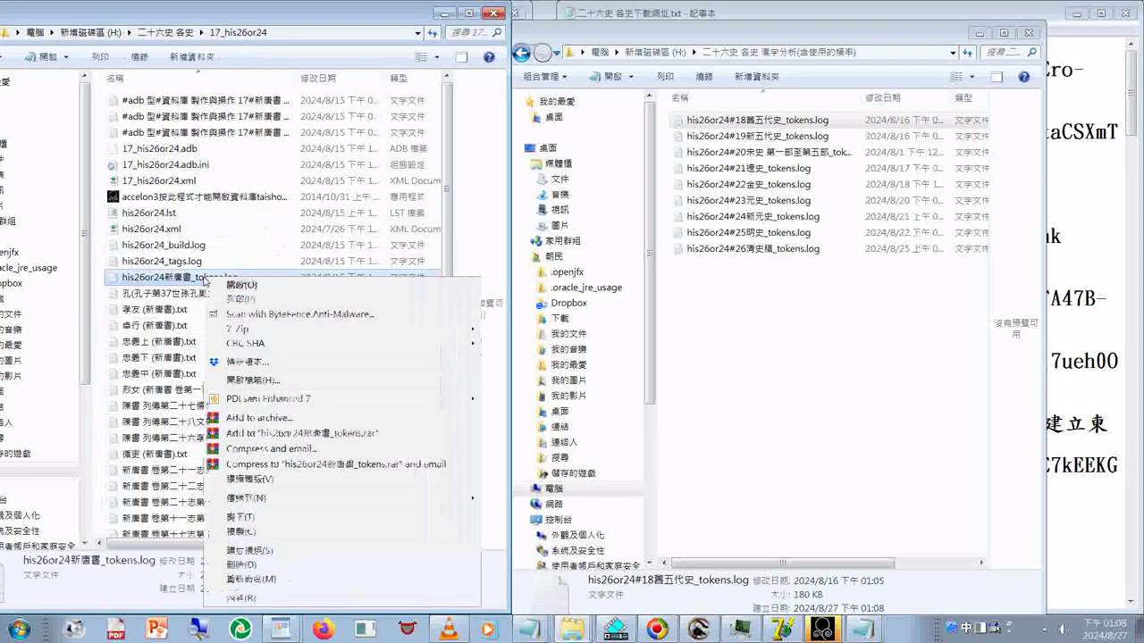
pyautogui.click(241, 532)
pyautogui.click(243, 535)
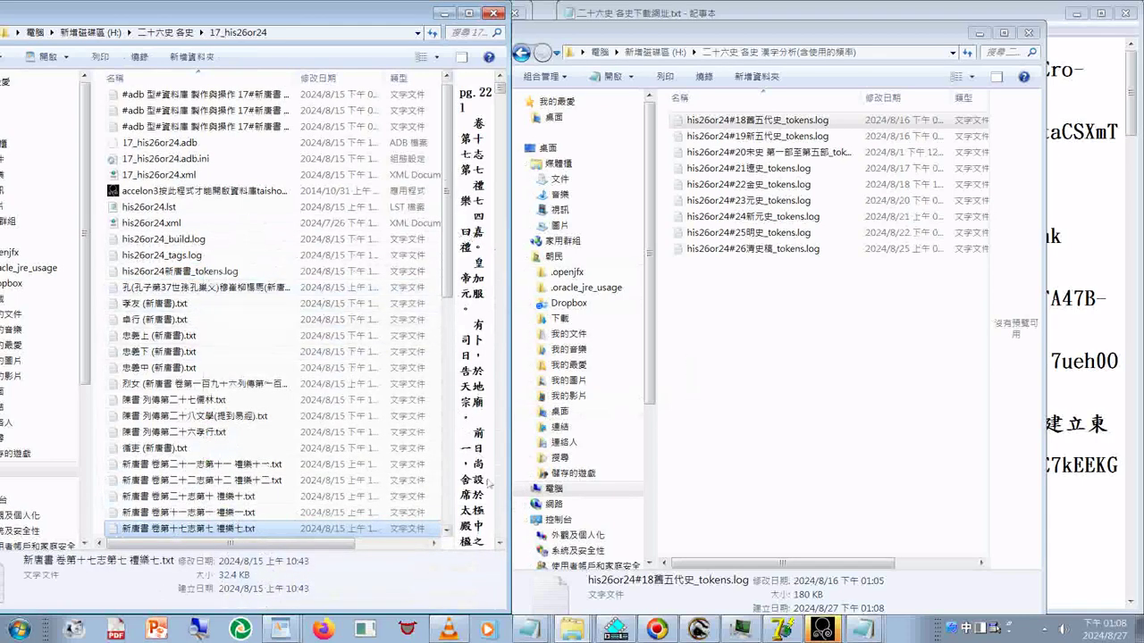
pyautogui.rightClick(762, 304)
pyautogui.click(795, 396)
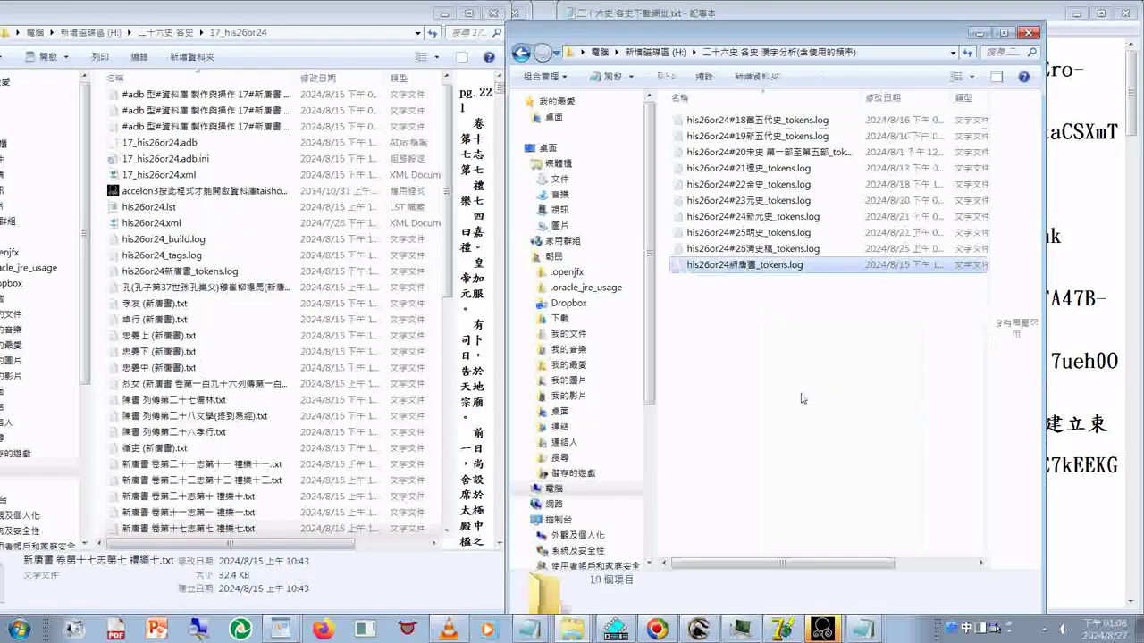
# Open and close the copied 新唐書 log, and rename it as his26or24#17新唐書_tokens.log
pyautogui.doubleClick(705, 266)
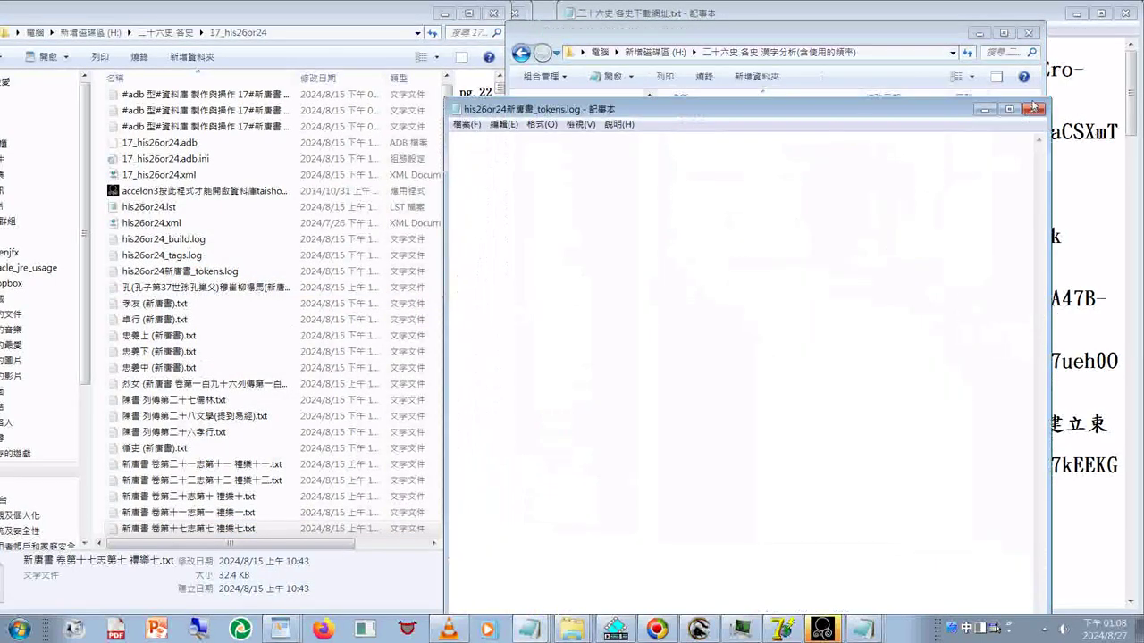
pyautogui.click(1034, 109)
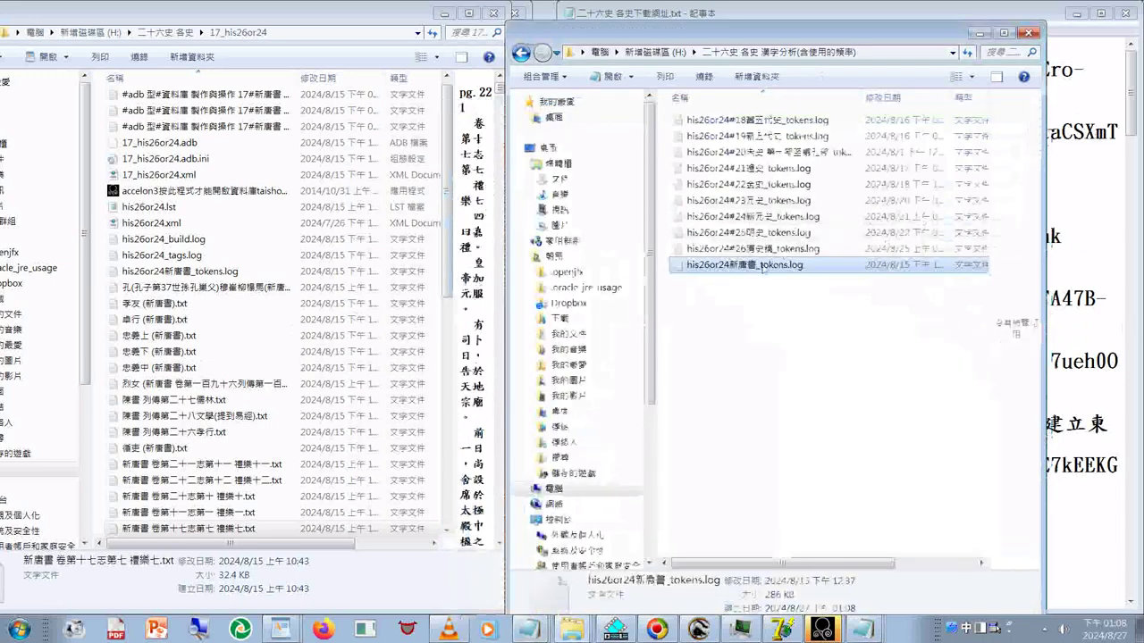
pyautogui.click(720, 272)
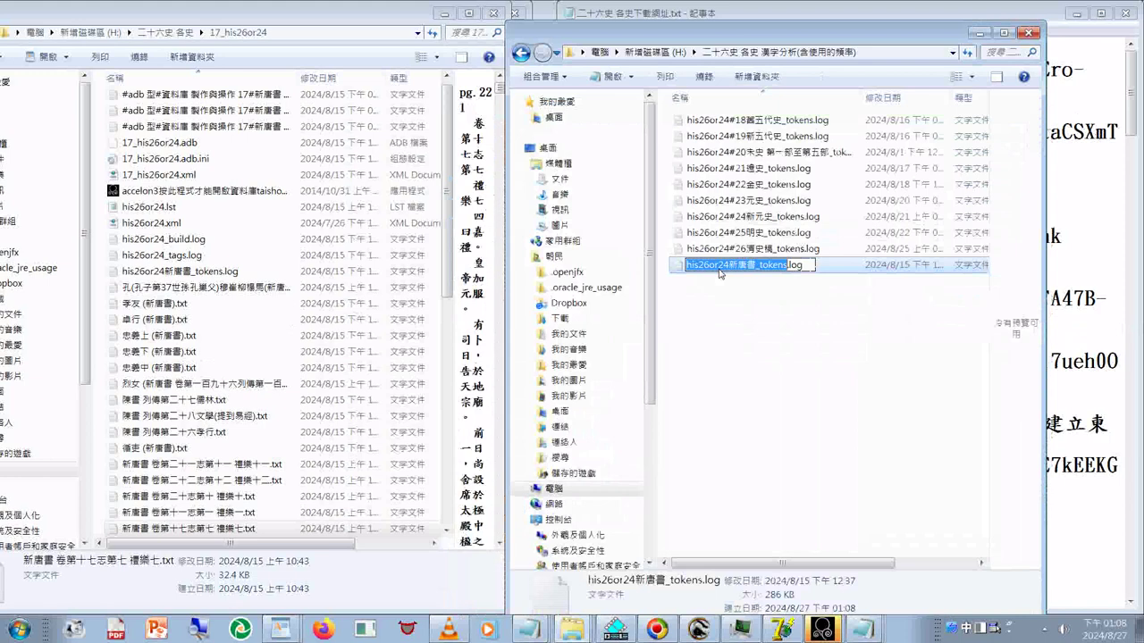
pyautogui.click(729, 265)
pyautogui.write('17')
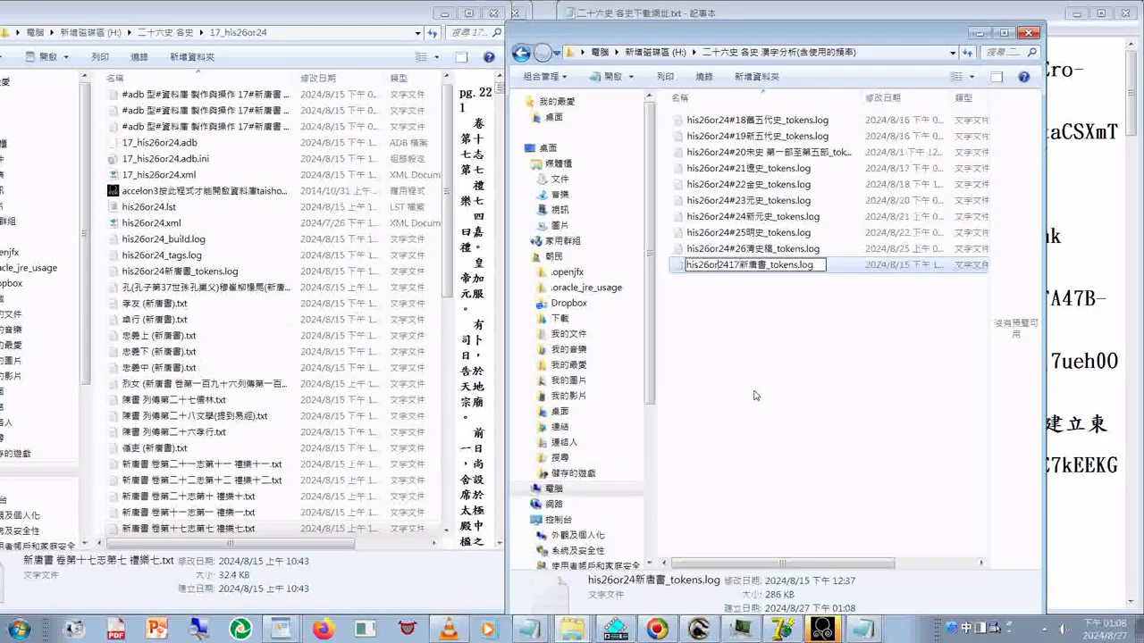
pyautogui.write('#')
pyautogui.press('Return')
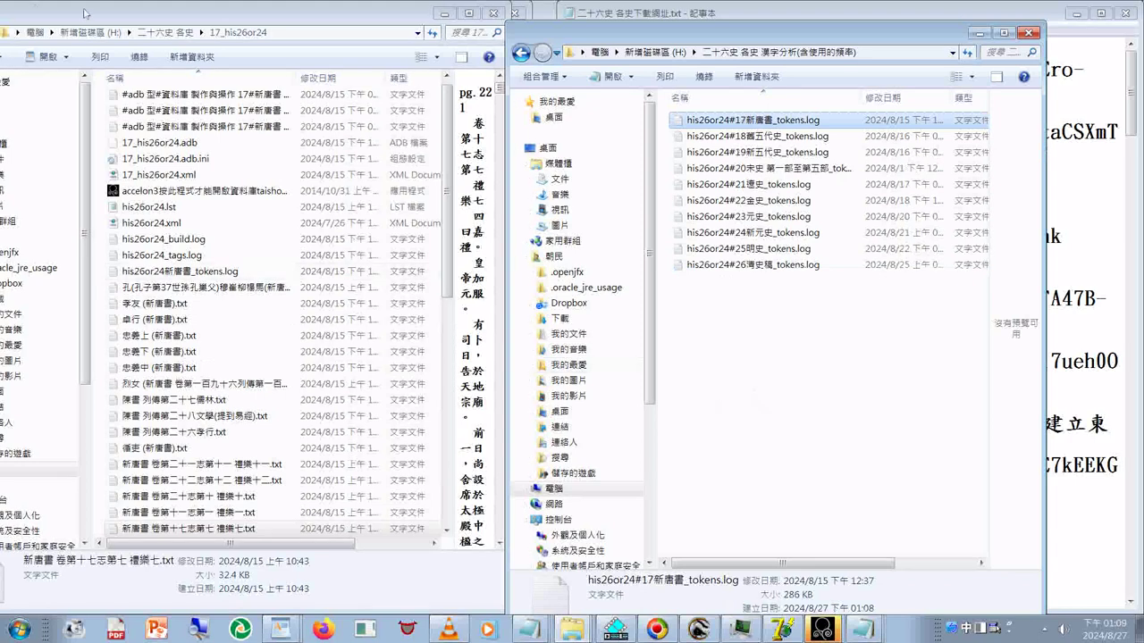
# Copy his26or24舊唐書_tokens.log from the 16_his26or24 folder into the 漢字分析 folder
pyautogui.click(179, 32)
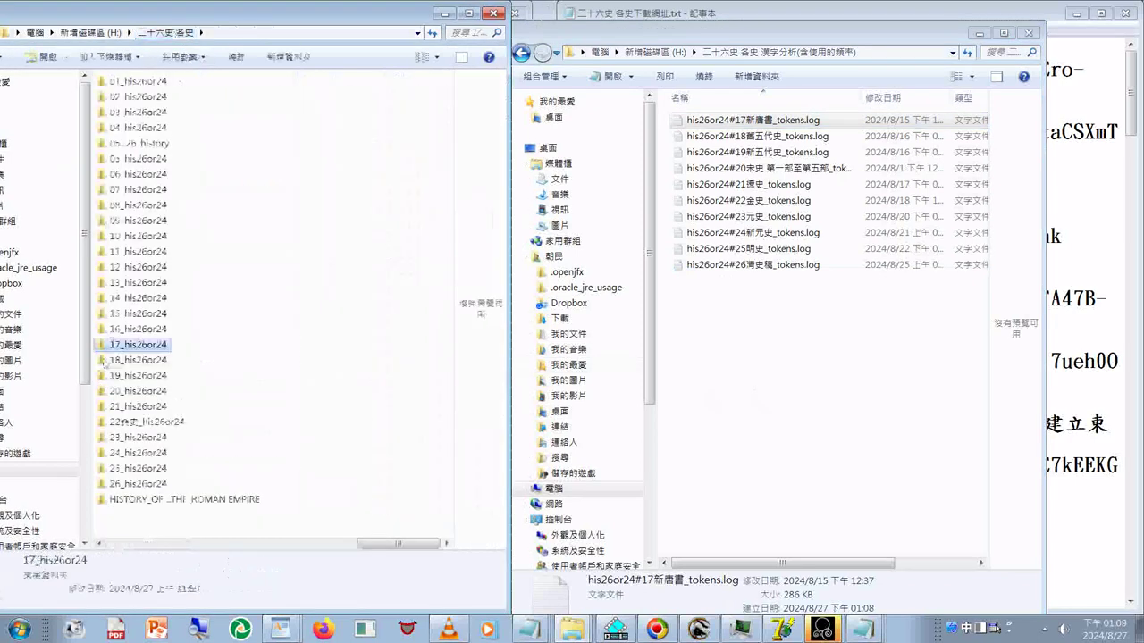
pyautogui.doubleClick(125, 329)
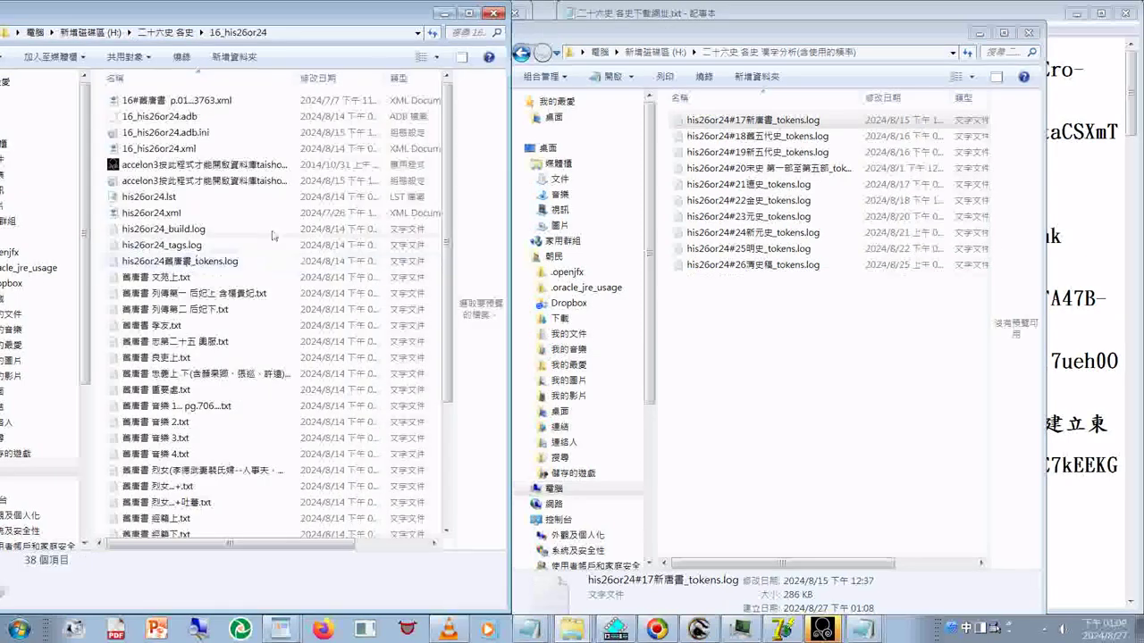
pyautogui.rightClick(183, 262)
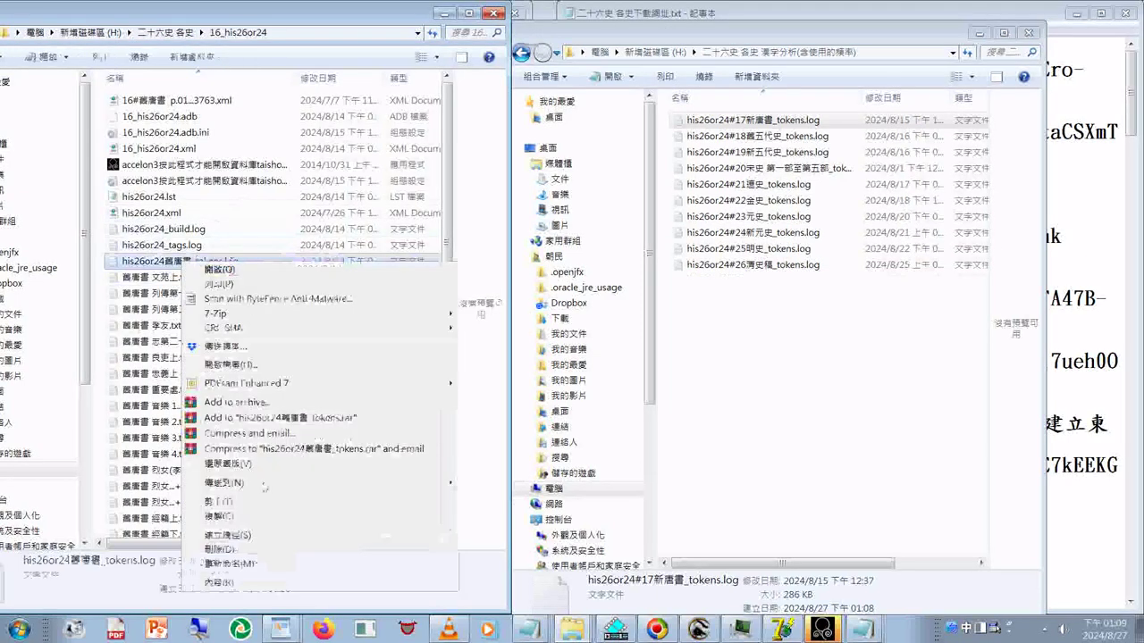
pyautogui.click(220, 518)
pyautogui.click(757, 360)
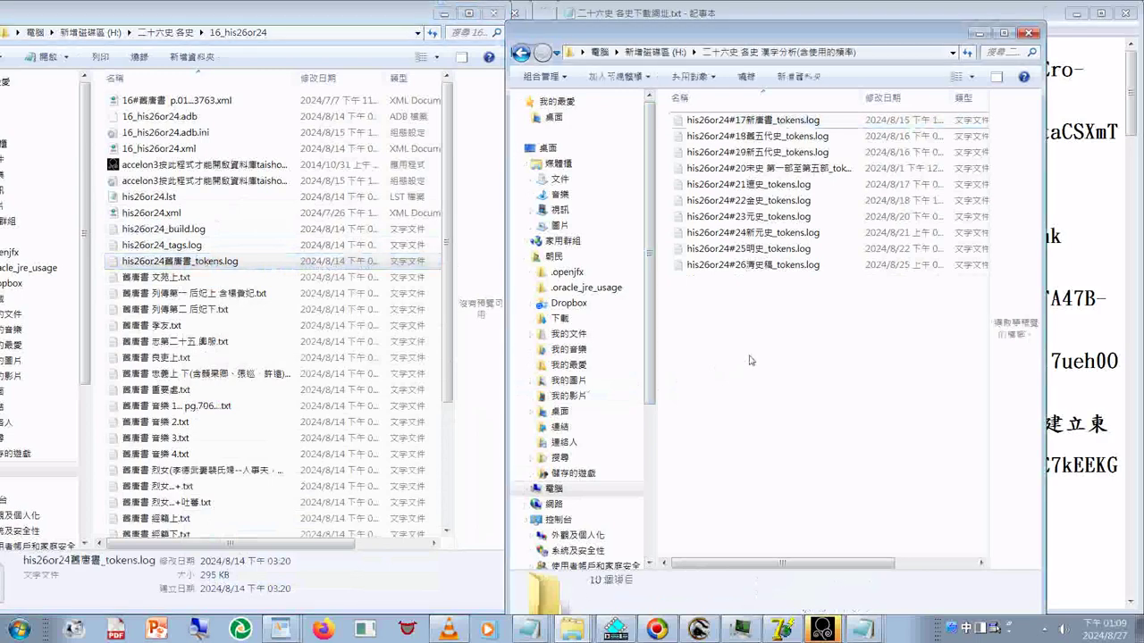
pyautogui.rightClick(712, 336)
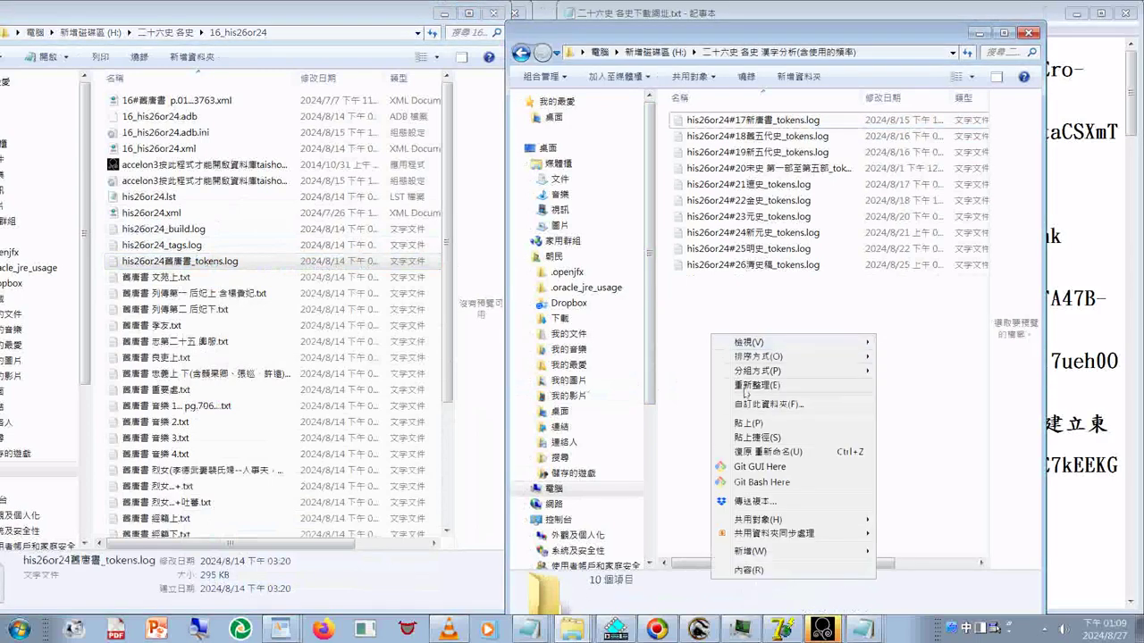
pyautogui.click(748, 422)
# Rename the copied 舊唐書 log in the 漢字分析 folder as his26or24#16舊唐書_tokens.log
pyautogui.click(731, 284)
pyautogui.click(731, 286)
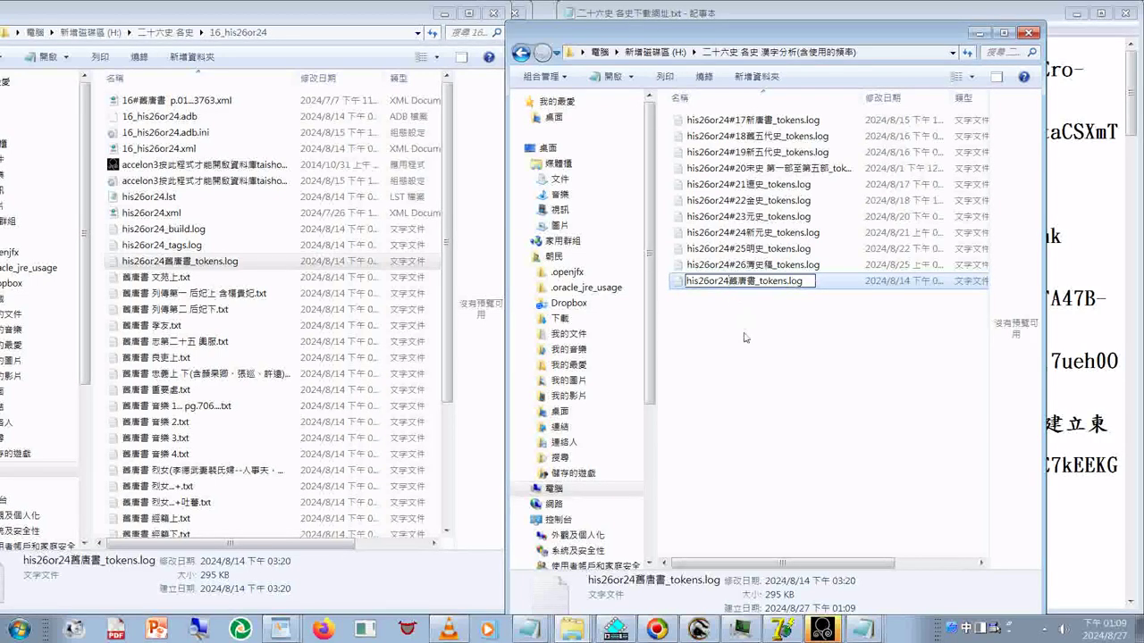
pyautogui.write('16')
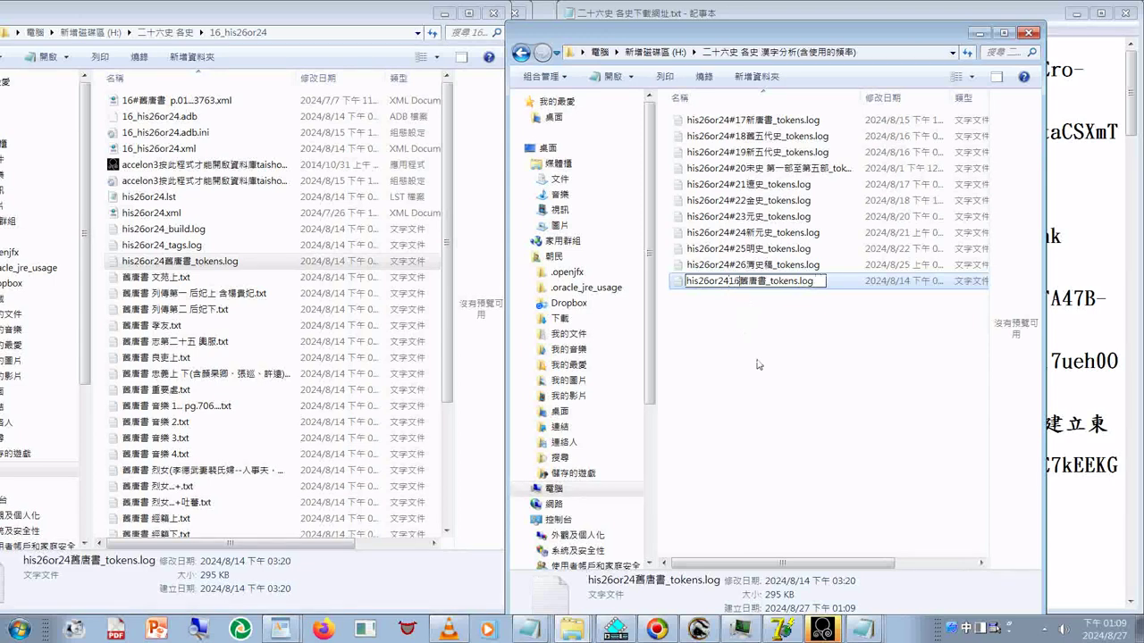
pyautogui.press('Left')
pyautogui.press('Left')
pyautogui.write('#')
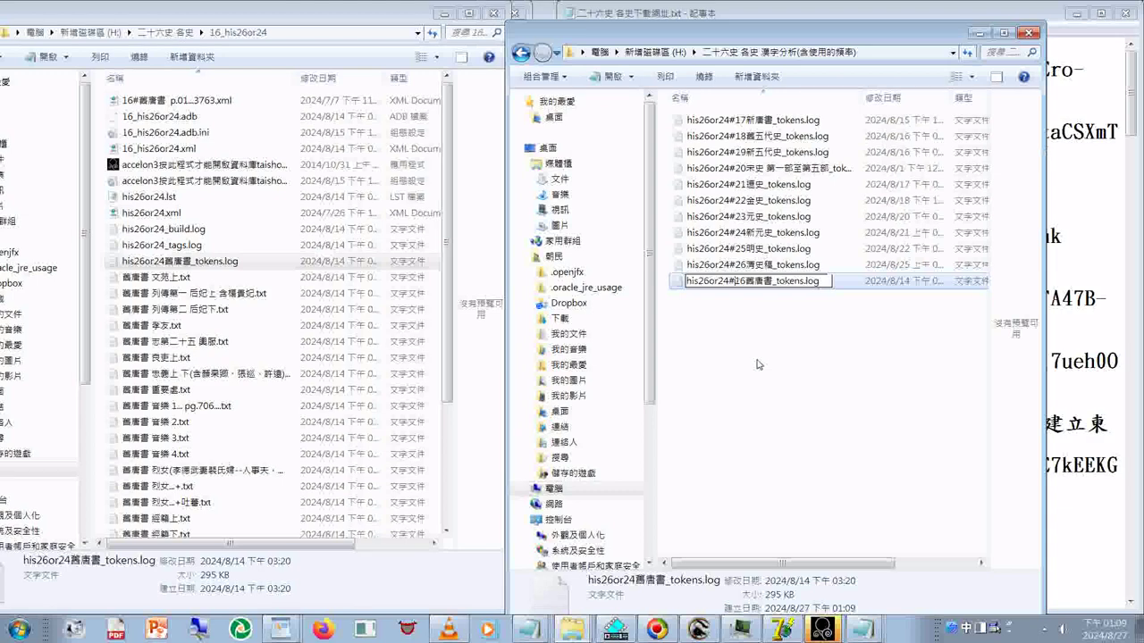
pyautogui.press('Return')
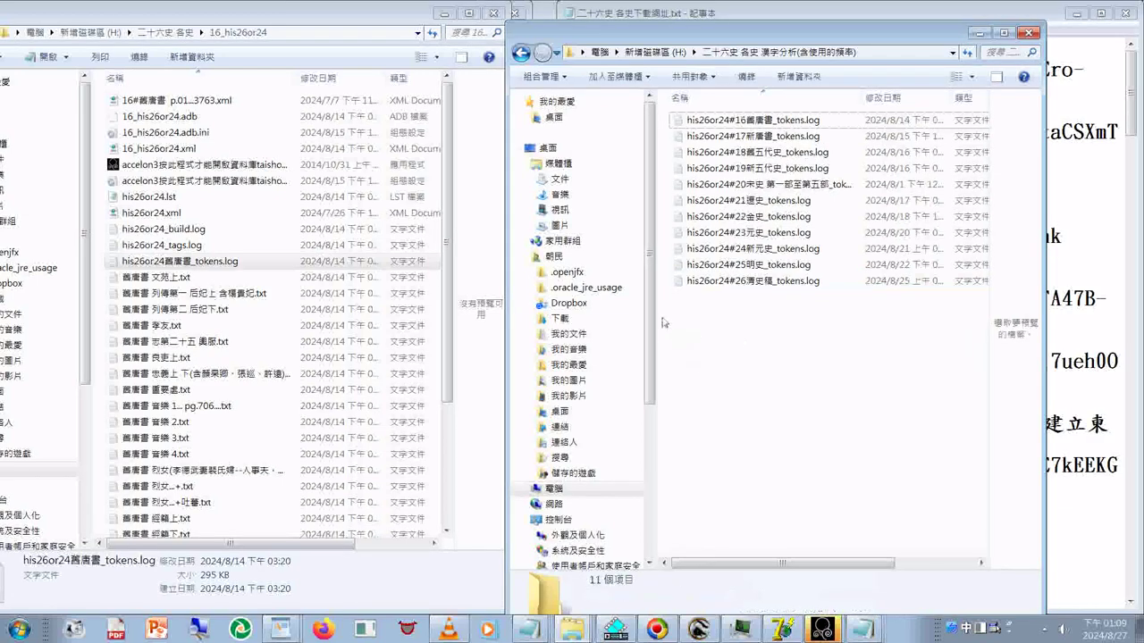
# Copy his26or24隋書_tokens.log from the 15_his26or24 folder into the 漢字分析 folder
pyautogui.click(161, 36)
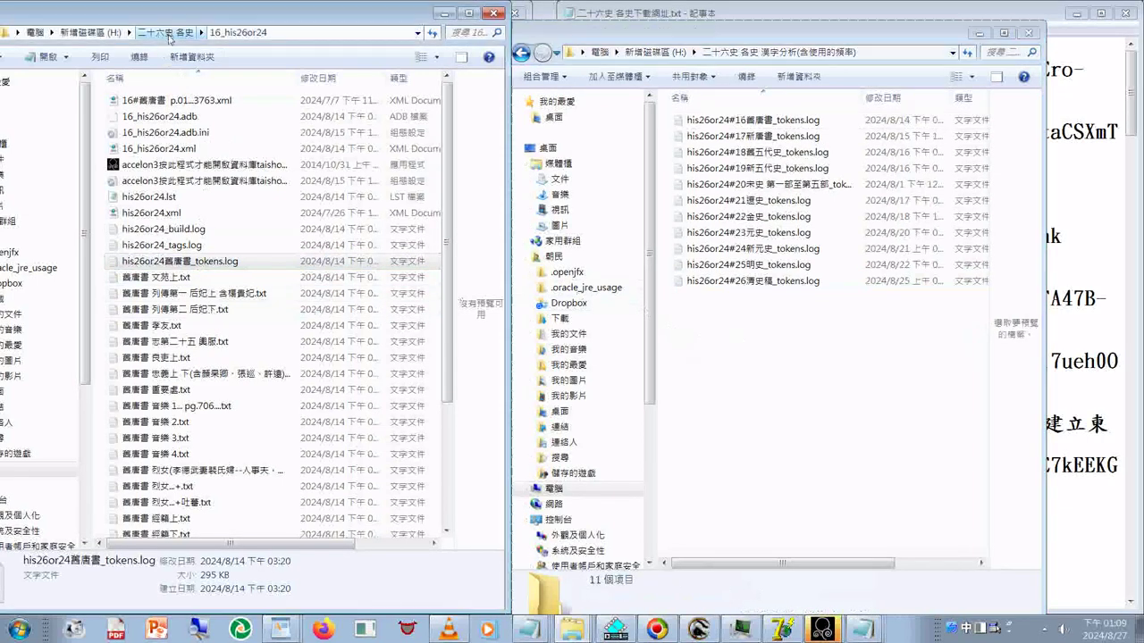
pyautogui.doubleClick(121, 313)
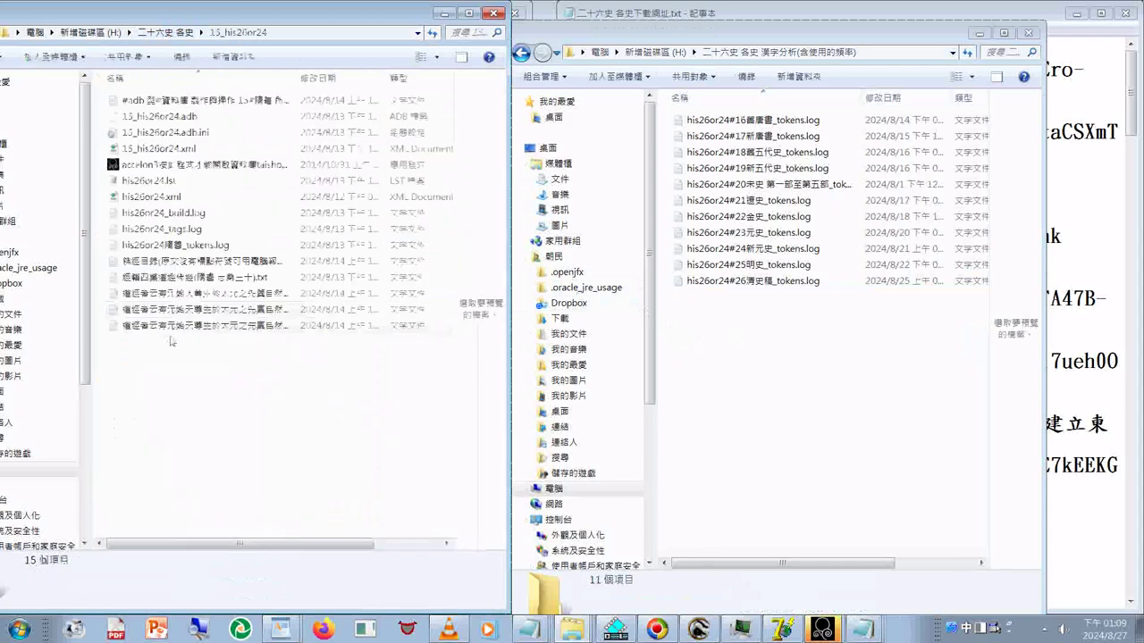
pyautogui.rightClick(174, 245)
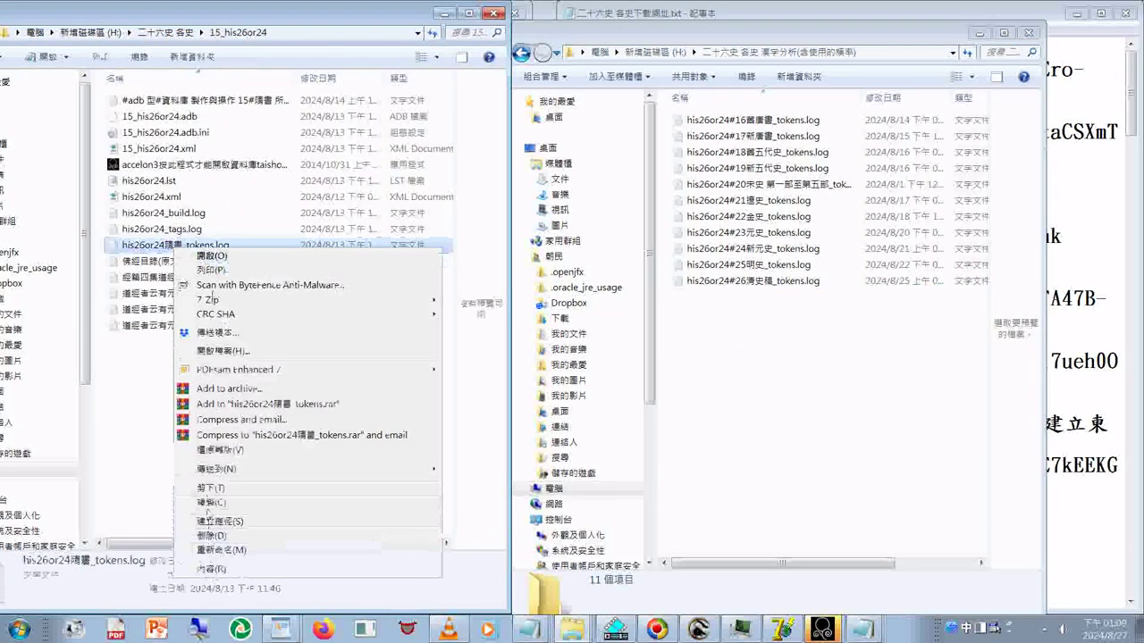
pyautogui.click(204, 503)
pyautogui.click(808, 348)
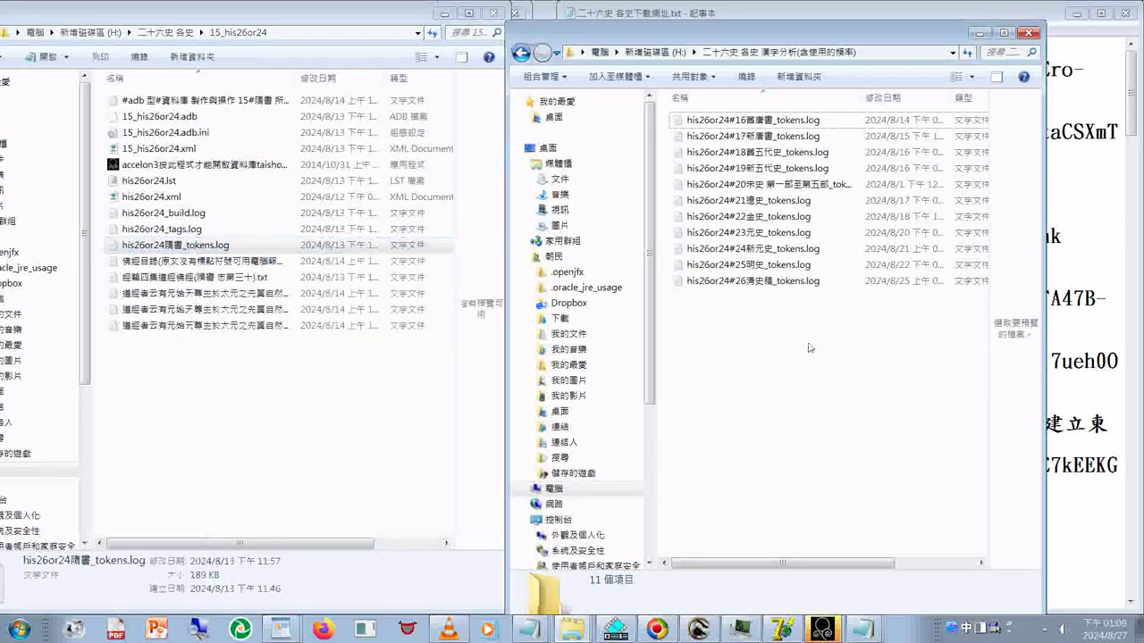
pyautogui.hotkey('ctrl', 'v')
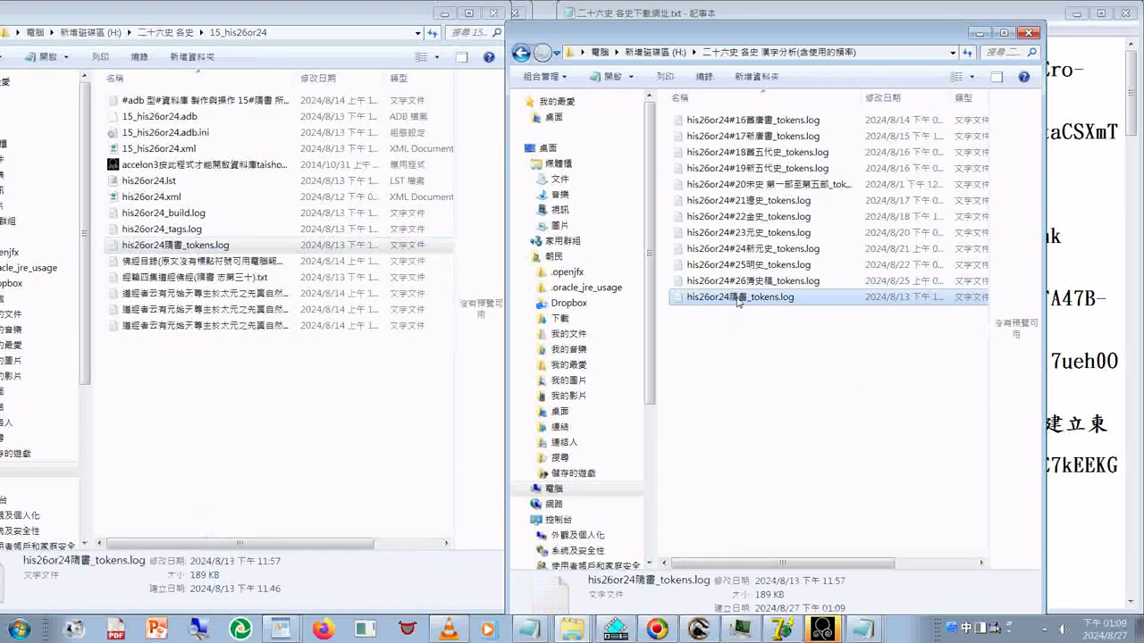
# View the copied 隋書 log's character counts, close it, and rename the file as his26or24#15隋書_tokens.log
pyautogui.doubleClick(735, 299)
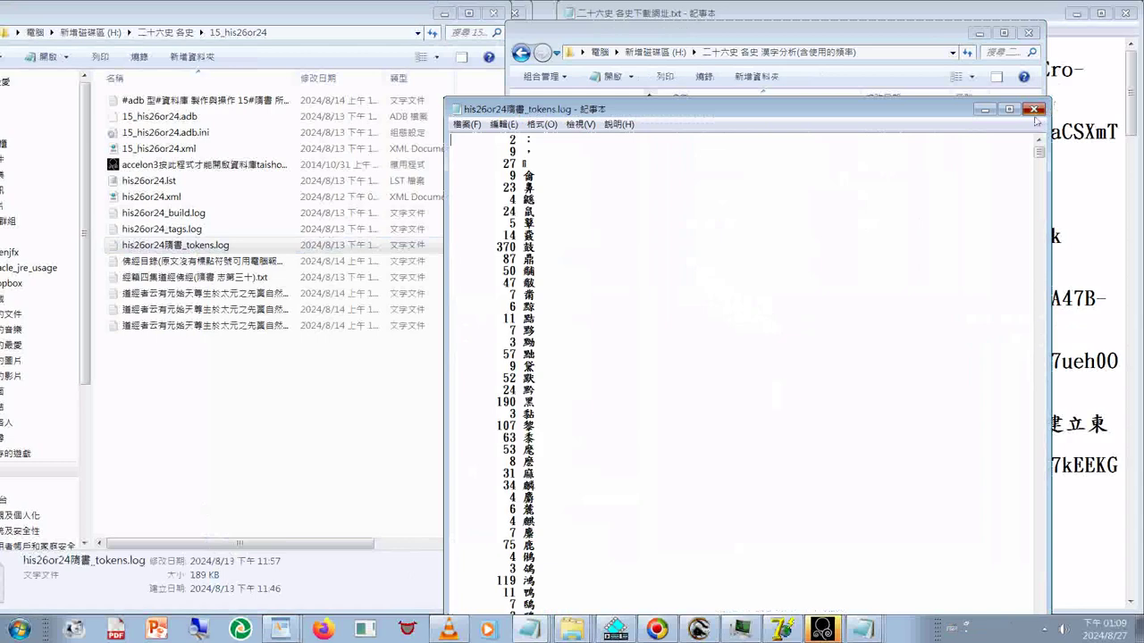
pyautogui.click(1032, 109)
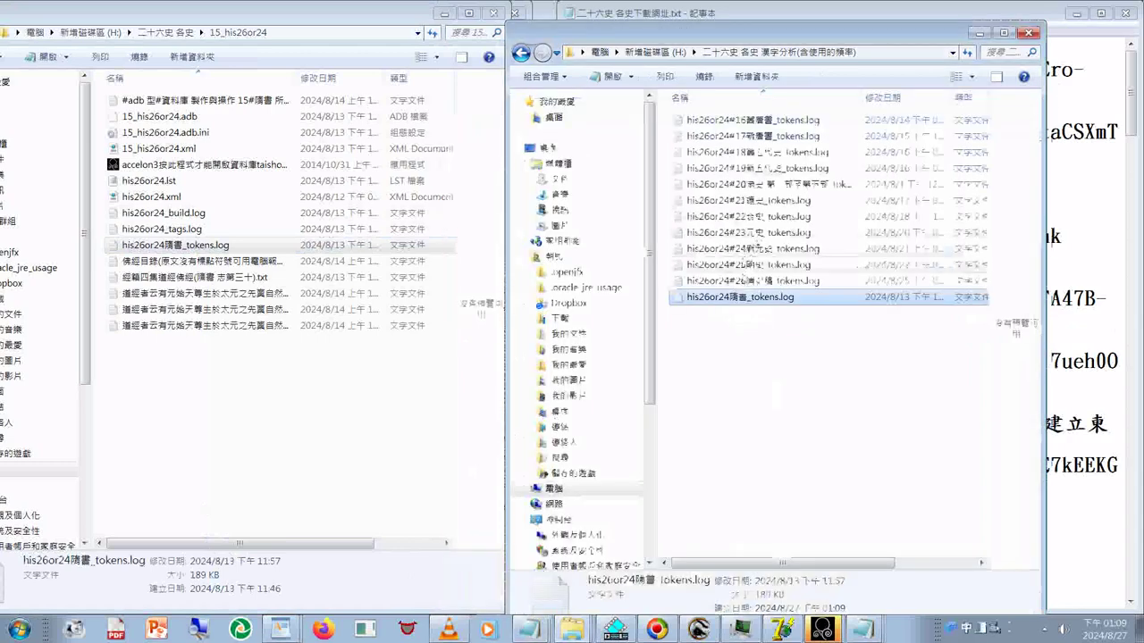
pyautogui.rightClick(740, 298)
pyautogui.click(768, 603)
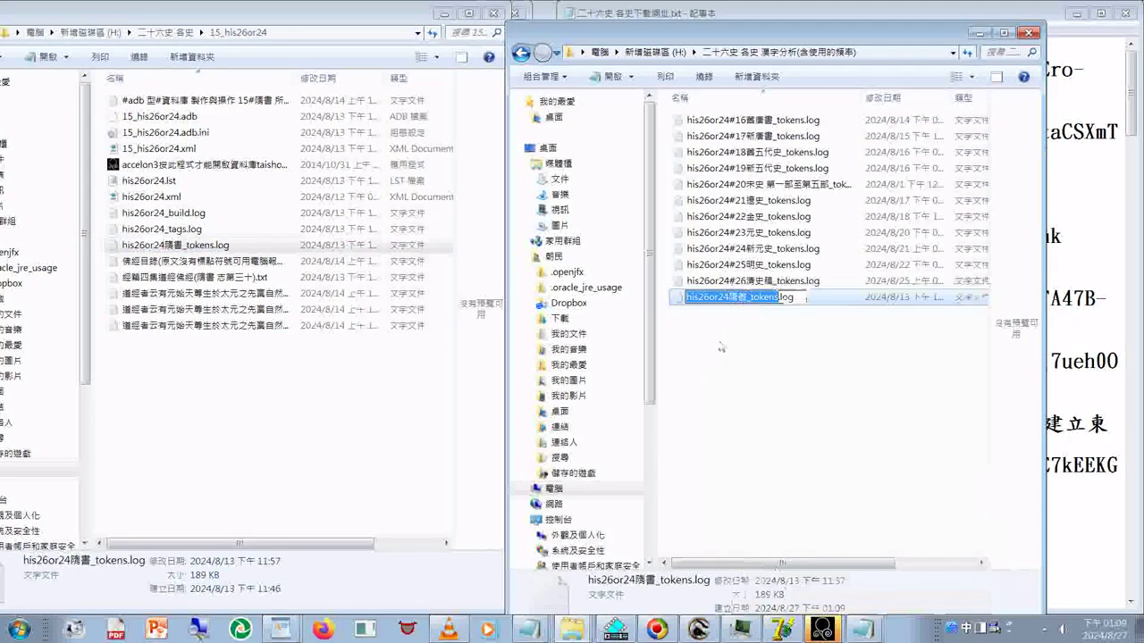
pyautogui.click(734, 300)
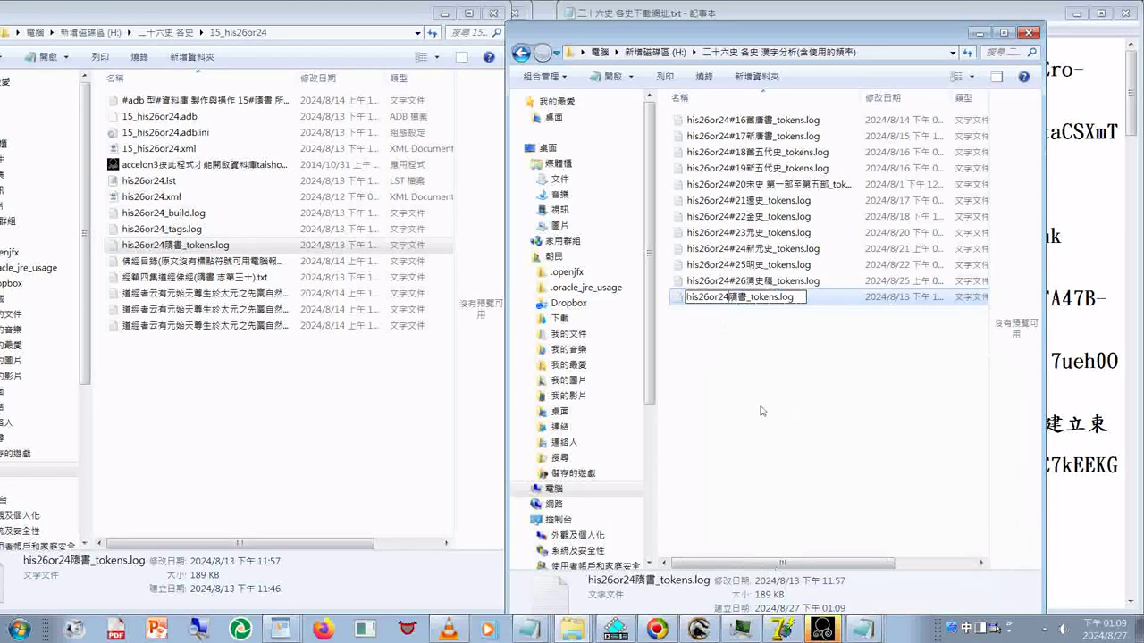
pyautogui.write('15')
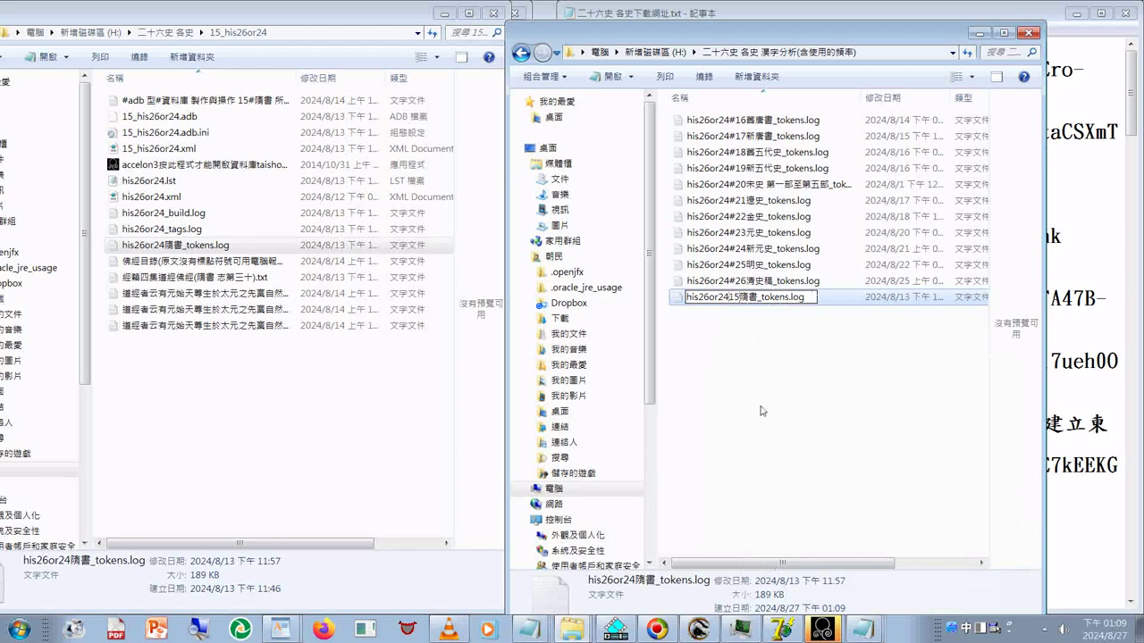
pyautogui.write('#')
pyautogui.press('Return')
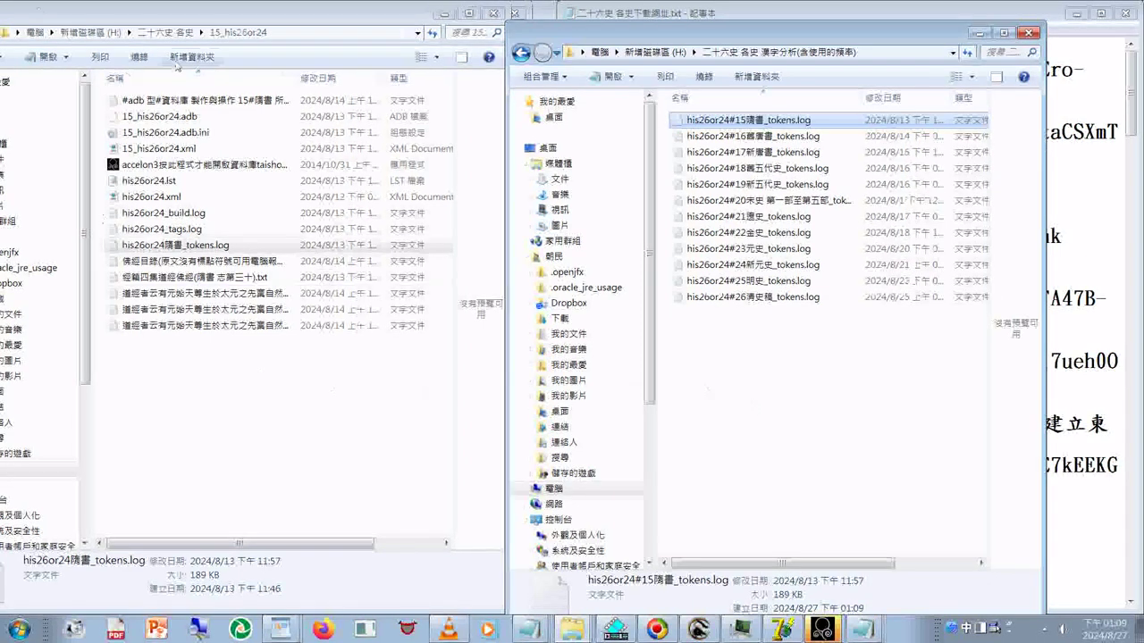
# Copy his26or24北史_tokens.log from the 14_his26or24 folder into the 漢字分析 folder
pyautogui.click(166, 36)
pyautogui.click(135, 300)
pyautogui.doubleClick(135, 304)
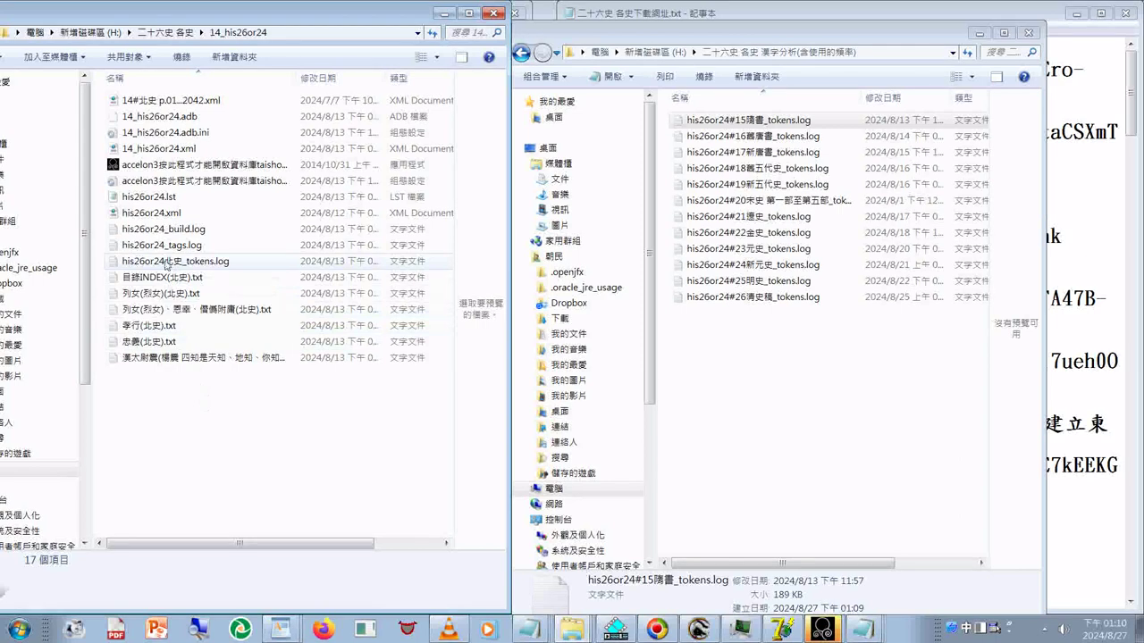
pyautogui.rightClick(163, 259)
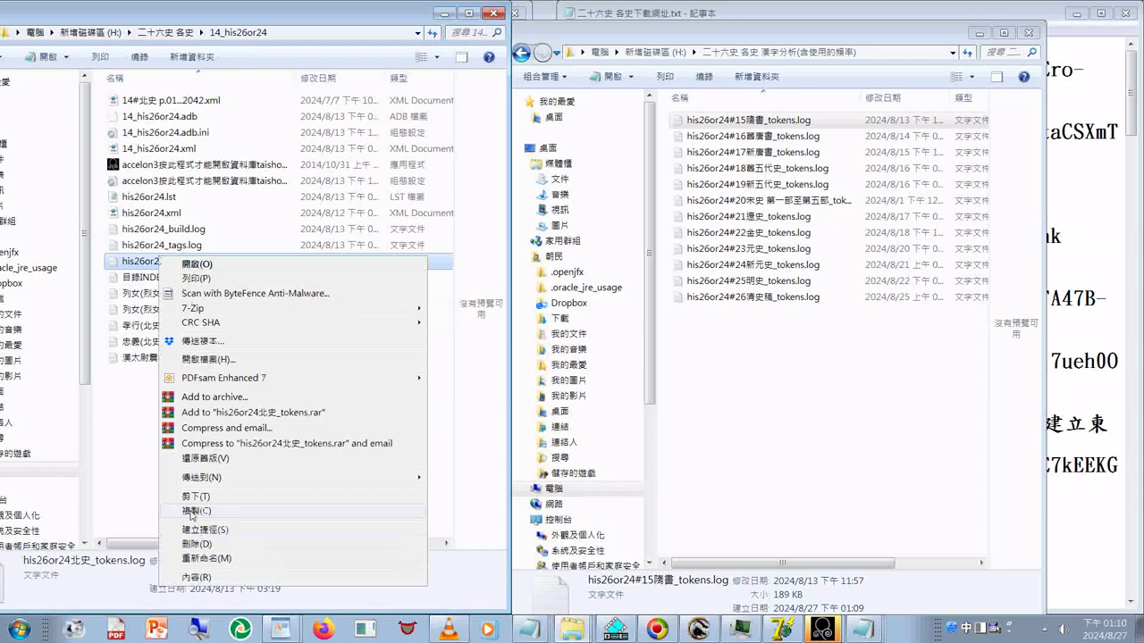
pyautogui.click(190, 515)
pyautogui.click(691, 386)
pyautogui.hotkey('ctrl', 'v')
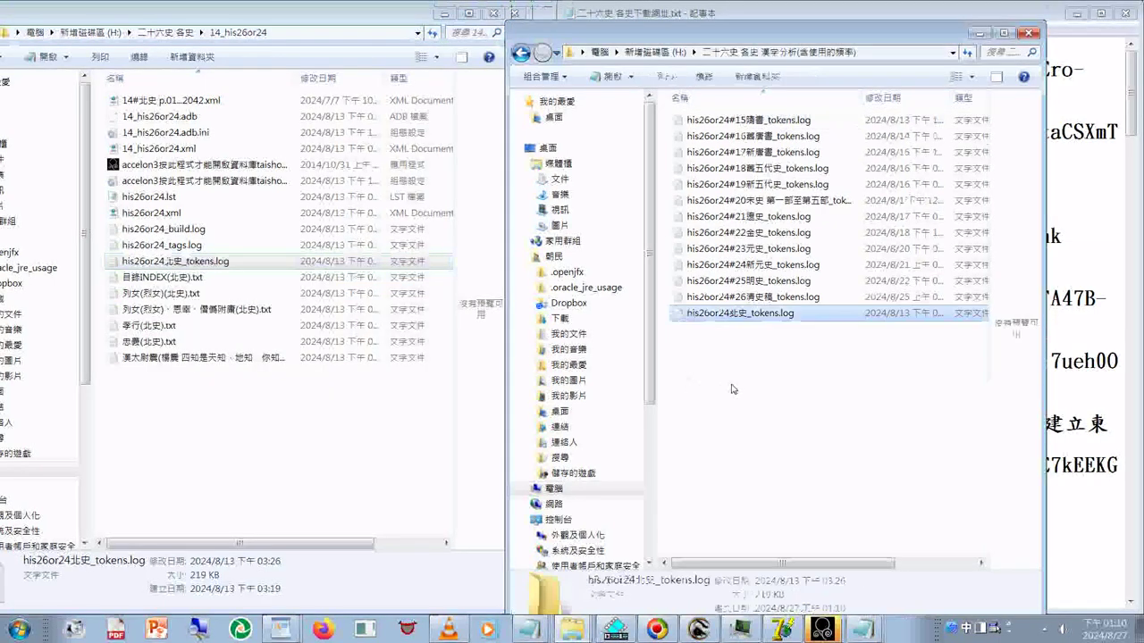
# Rename the copied 北史 log in the 漢字分析 folder as his26or24#14北史_tokens.log
pyautogui.click(735, 314)
pyautogui.click(733, 314)
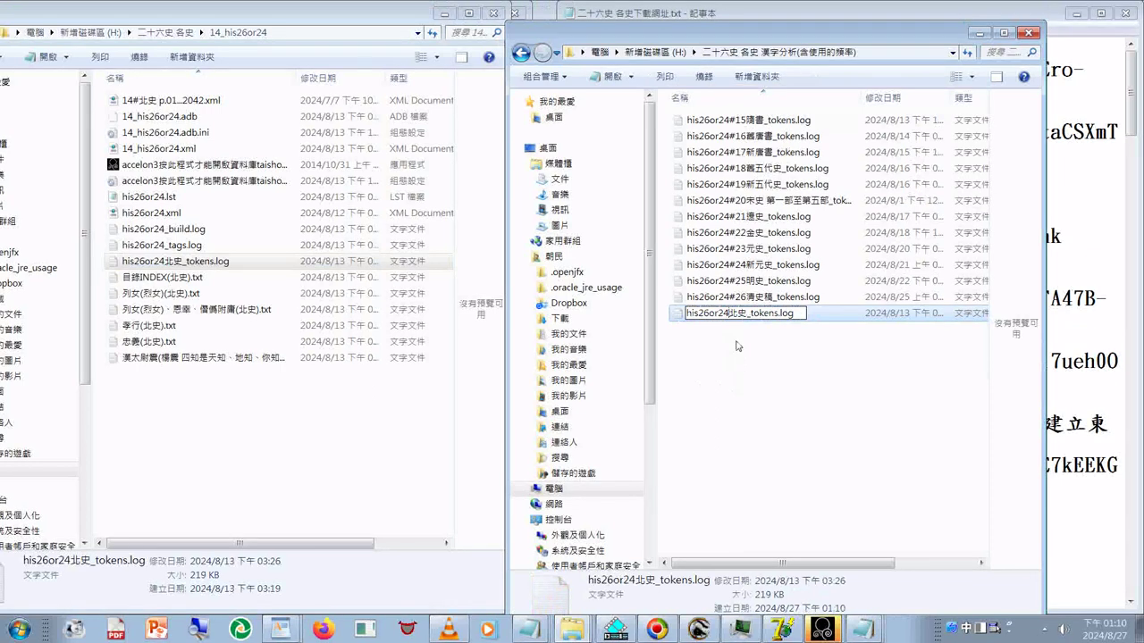
pyautogui.write('14')
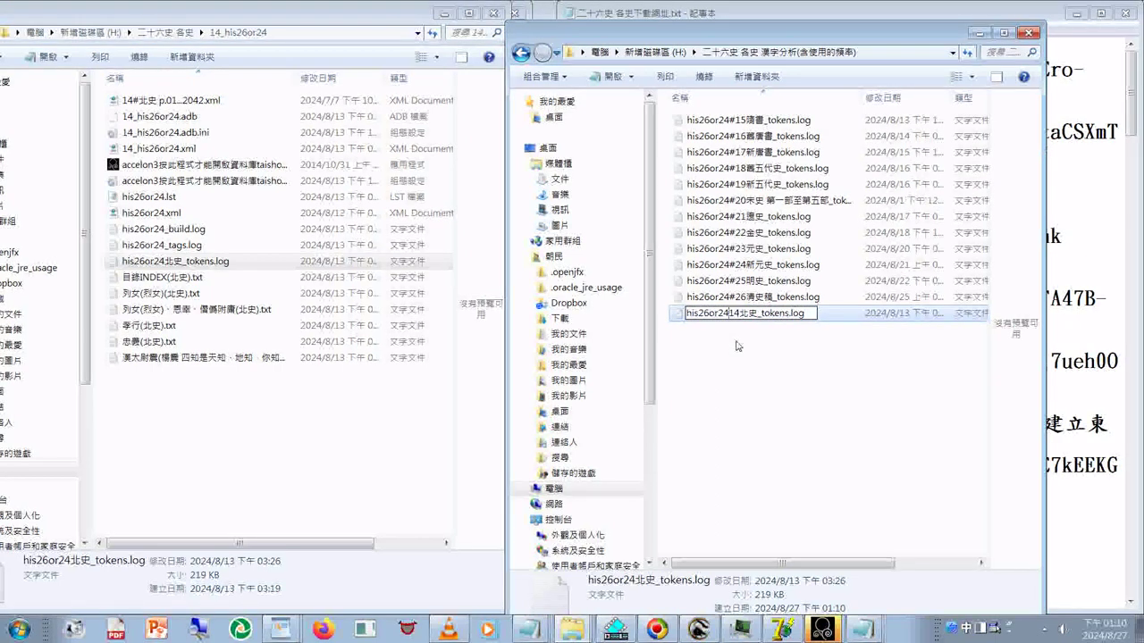
pyautogui.write('#')
pyautogui.press('Return')
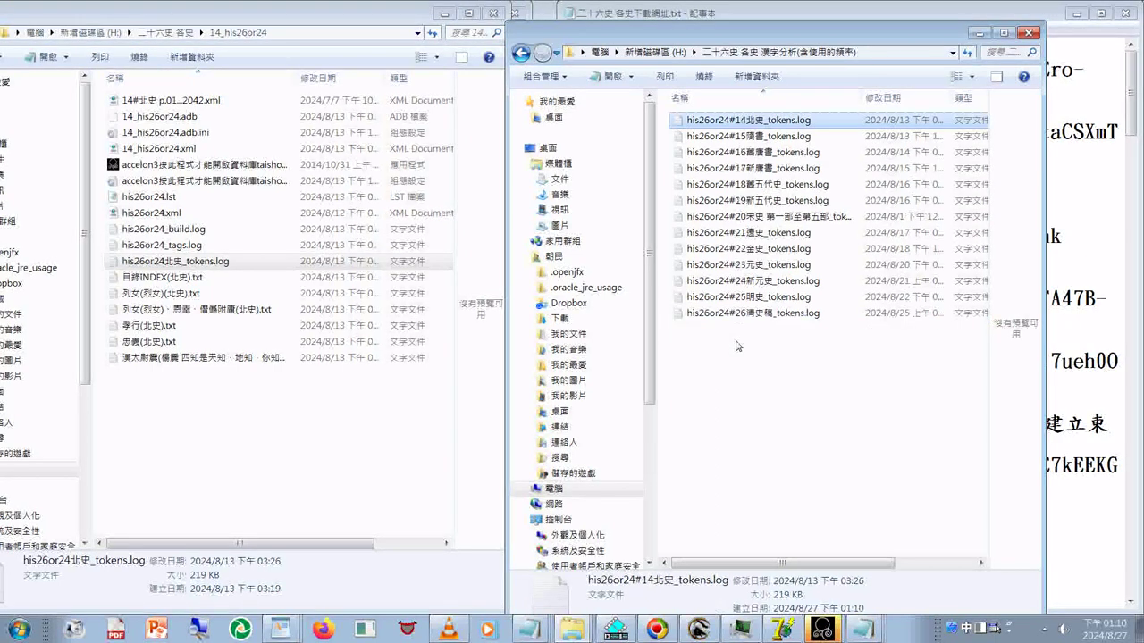
# Copy his26or24南史_tokens.log from the 13_his26or24 folder into the 漢字分析 folder
pyautogui.click(176, 35)
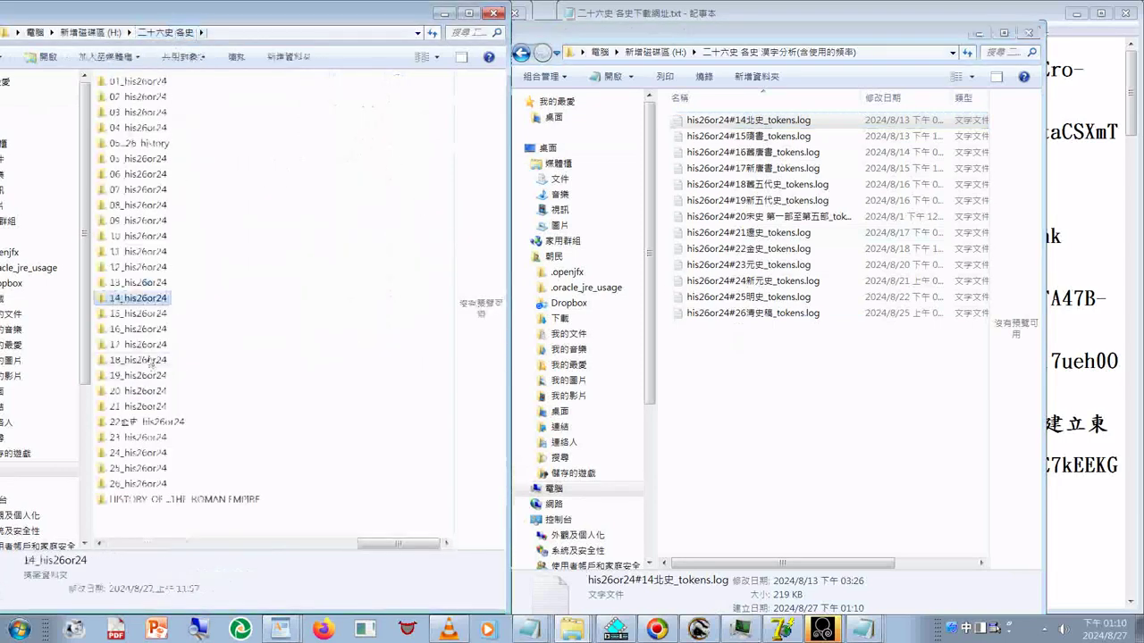
pyautogui.doubleClick(138, 282)
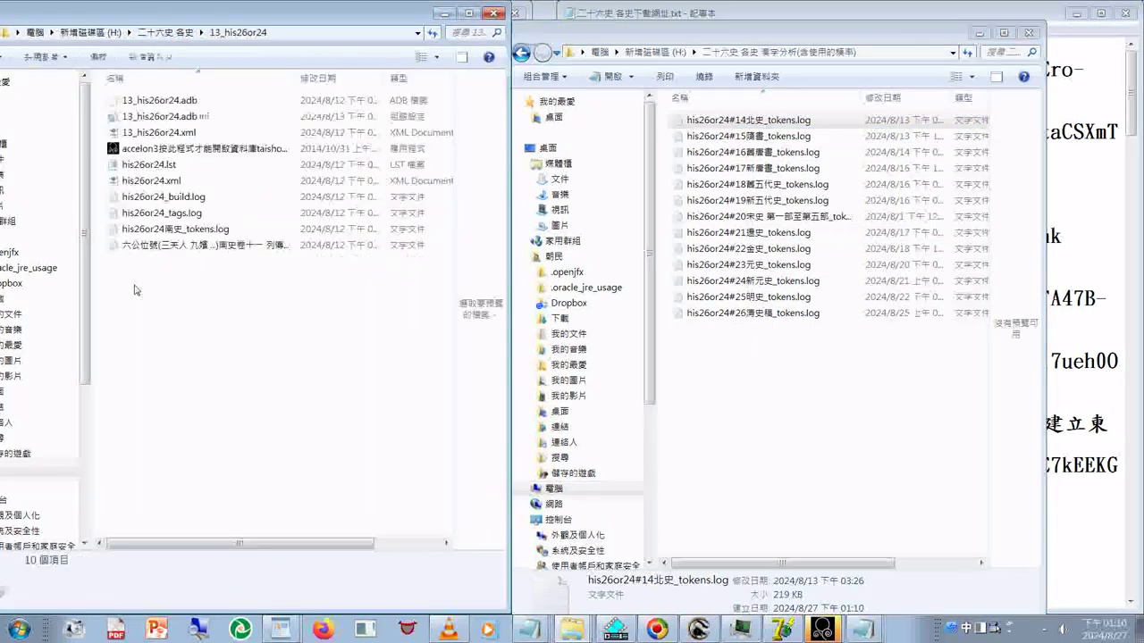
pyautogui.rightClick(189, 233)
pyautogui.click(255, 487)
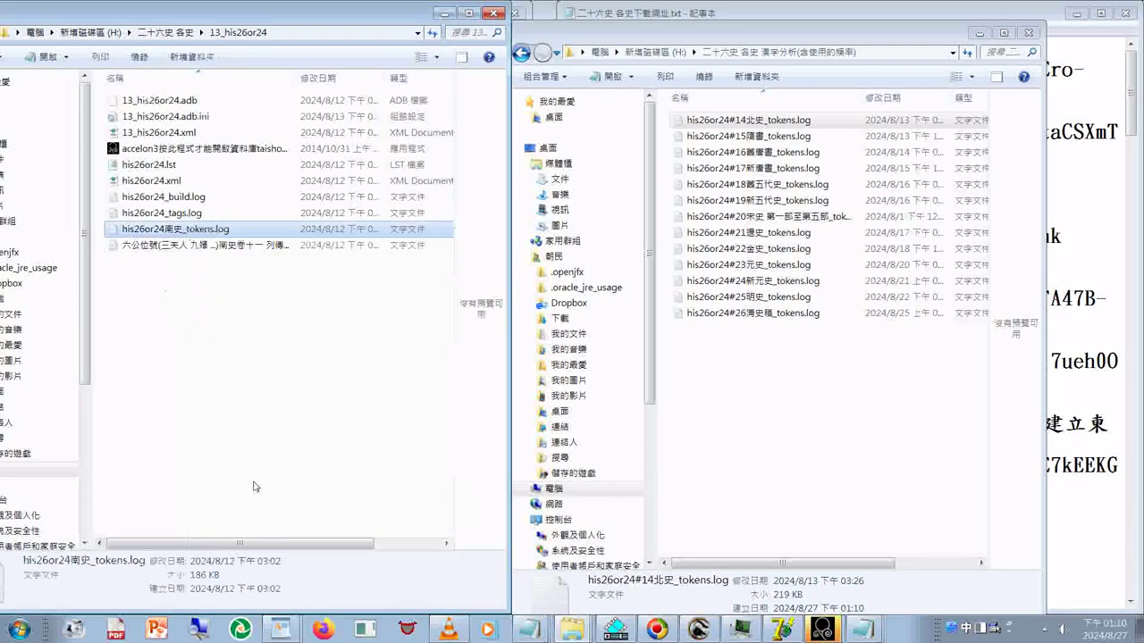
pyautogui.click(721, 398)
pyautogui.hotkey('ctrl', 'v')
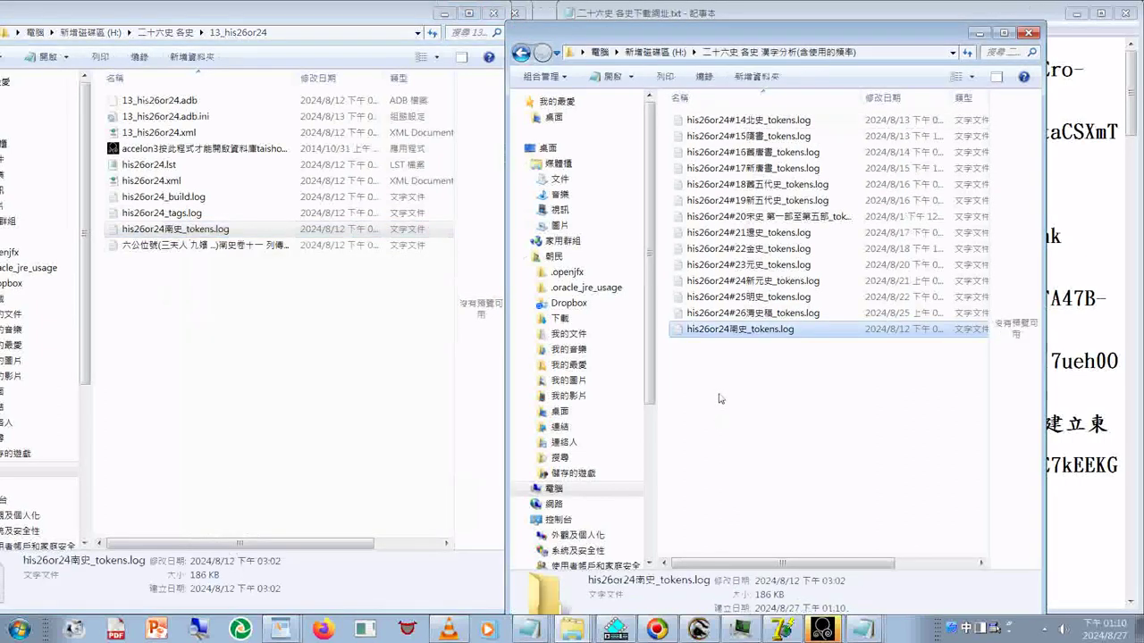
# Rename the copied 南史 log in the 漢字分析 folder as his26or24#13南史_tokens.log
pyautogui.click(743, 336)
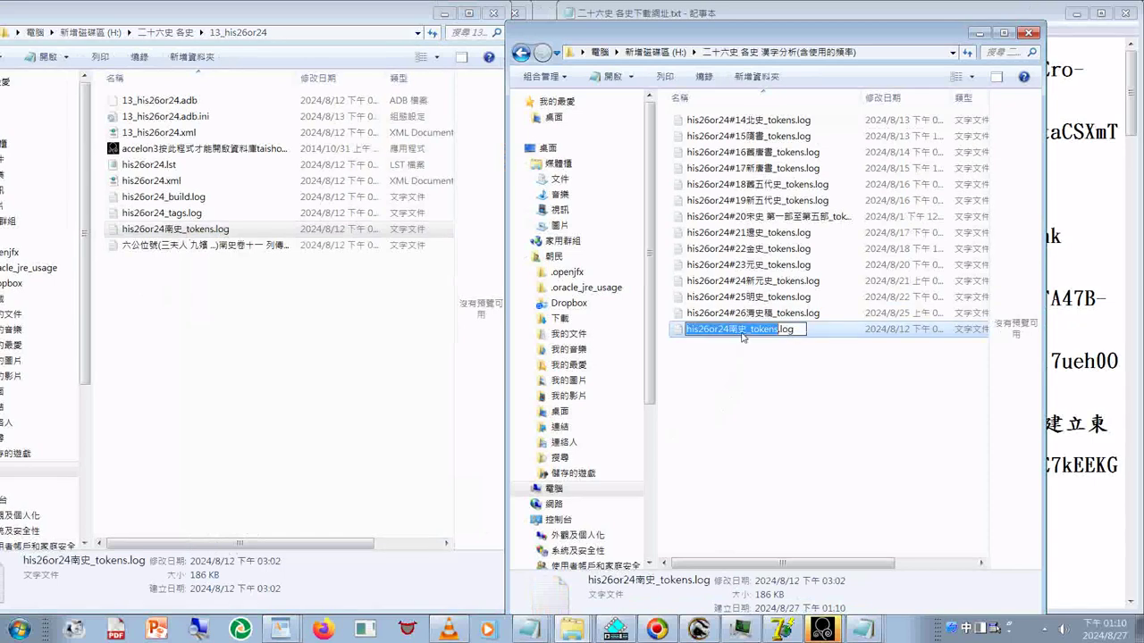
pyautogui.click(725, 329)
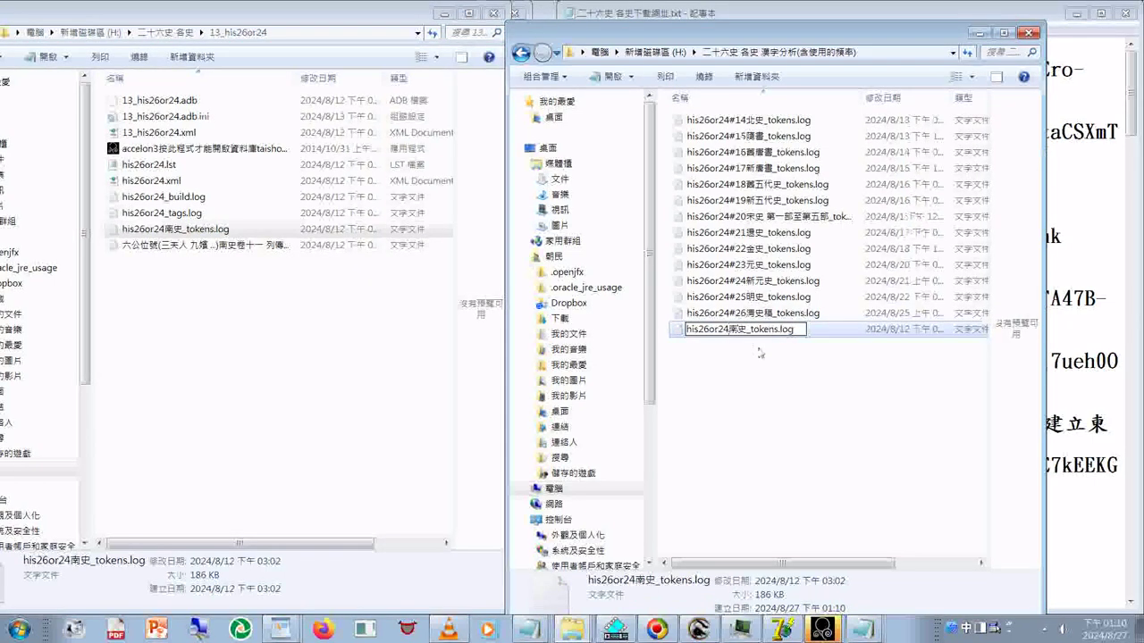
pyautogui.write('13')
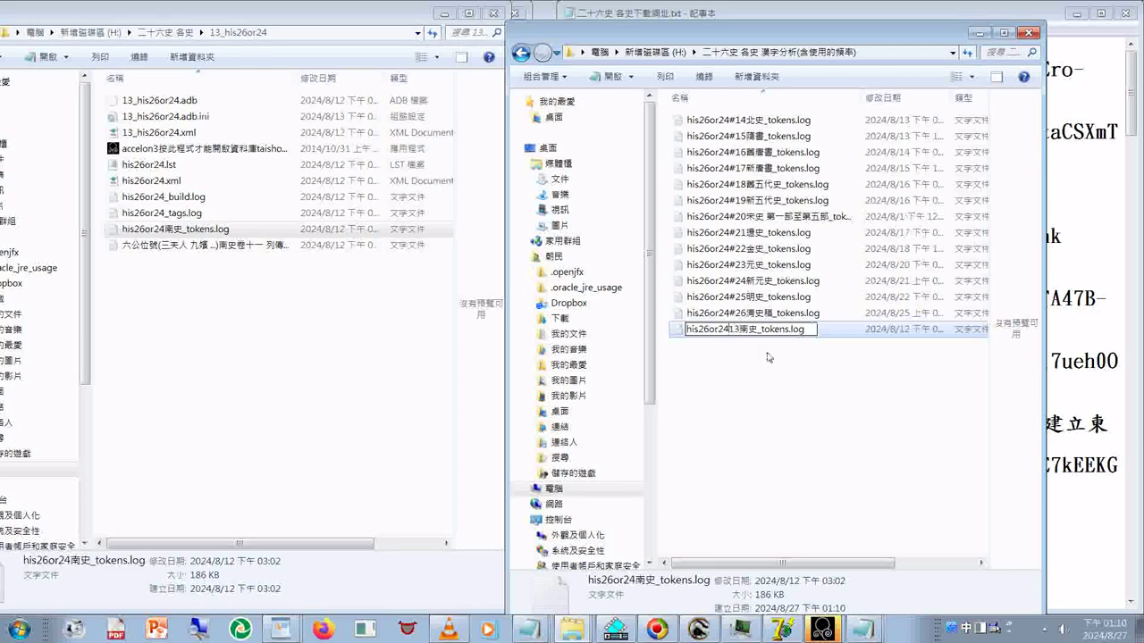
pyautogui.write('#')
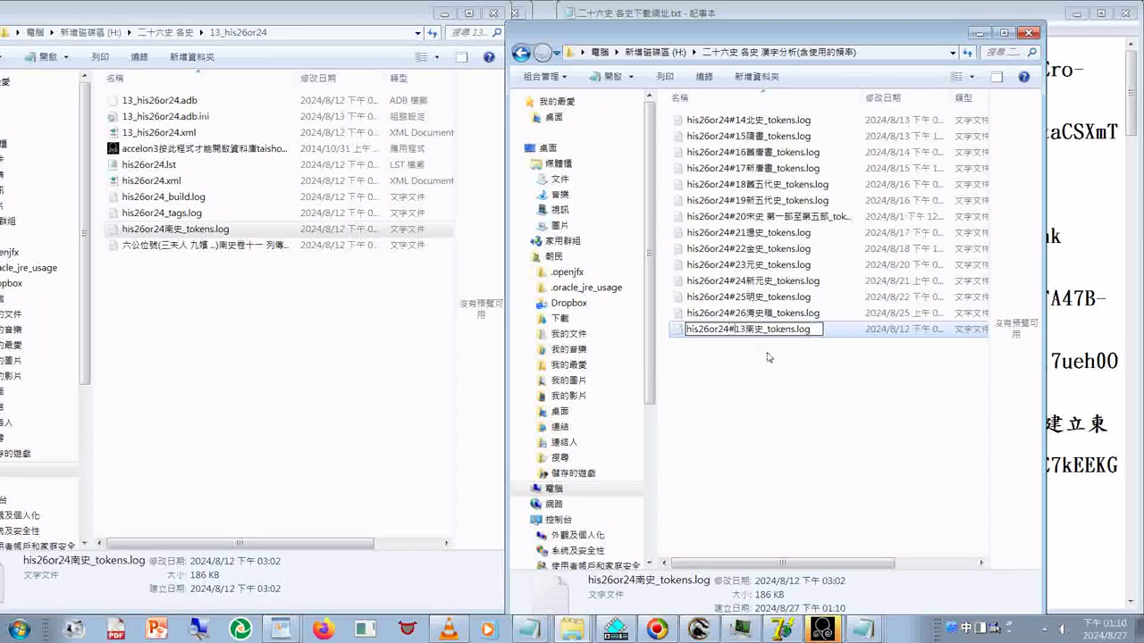
pyautogui.click(728, 406)
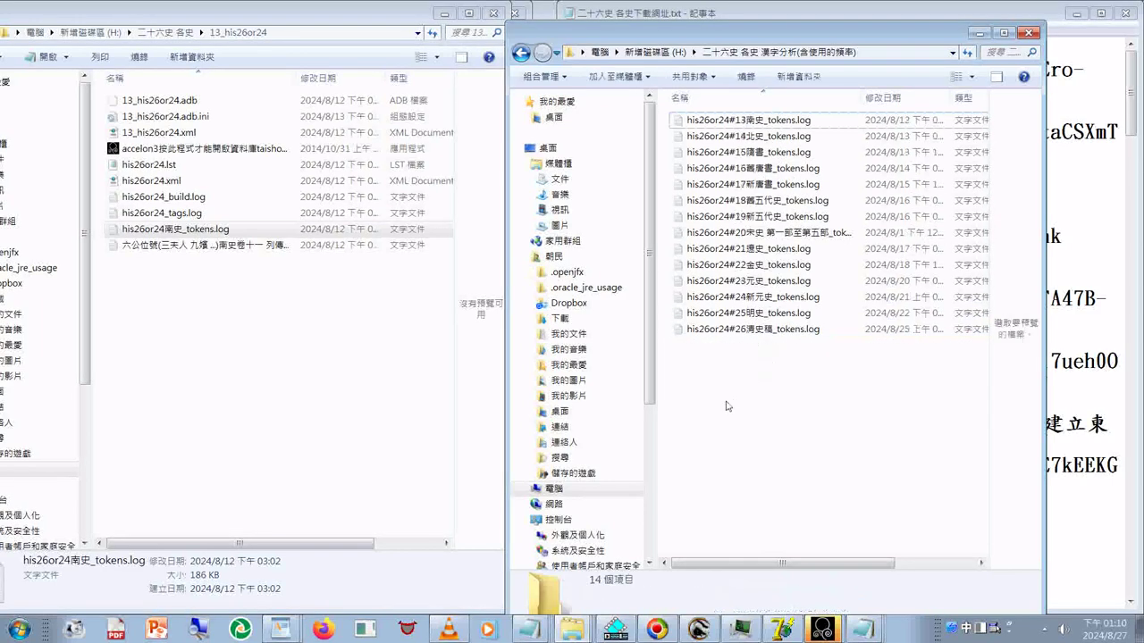
# Copy his26or24周書_tokens.log from the 12_his26or24 folder into the 漢字分析 folder
pyautogui.click(166, 32)
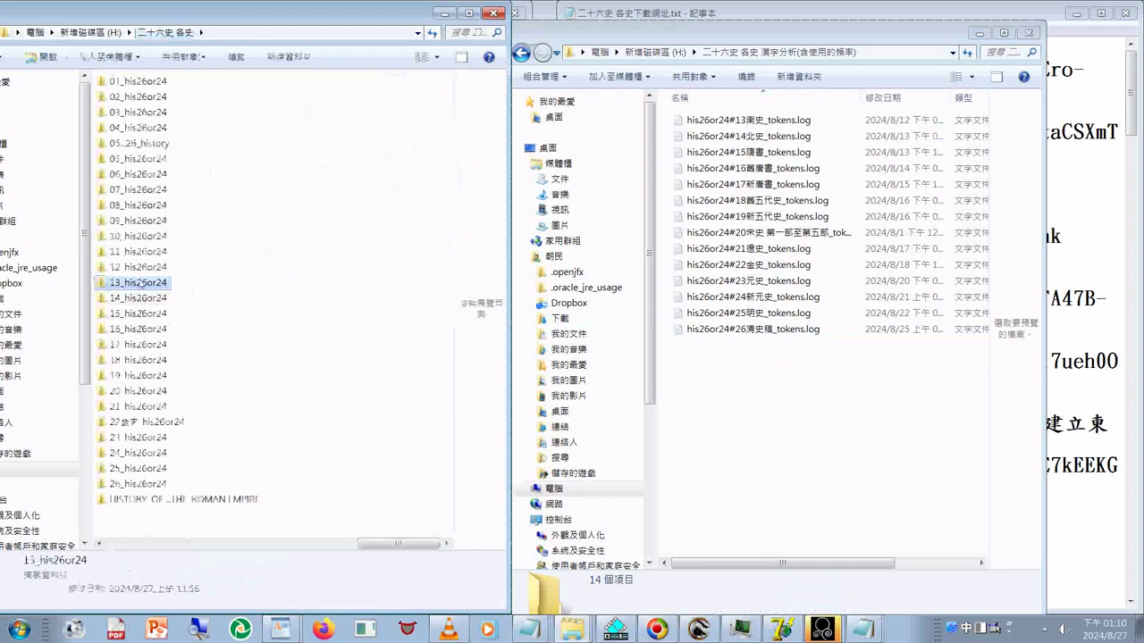
pyautogui.doubleClick(138, 267)
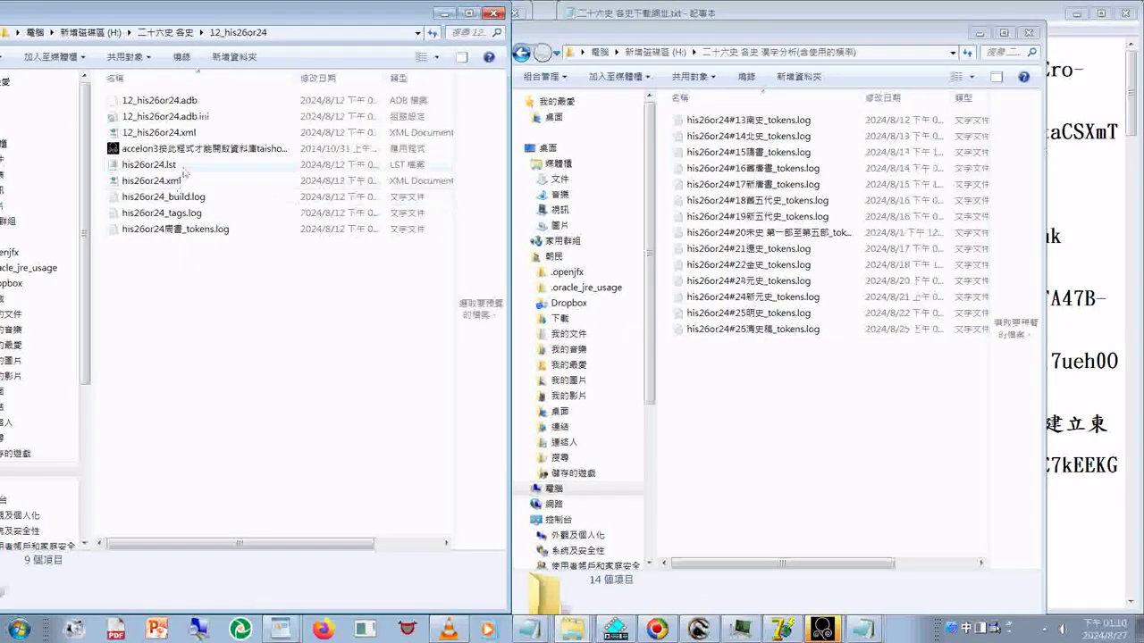
pyautogui.rightClick(189, 232)
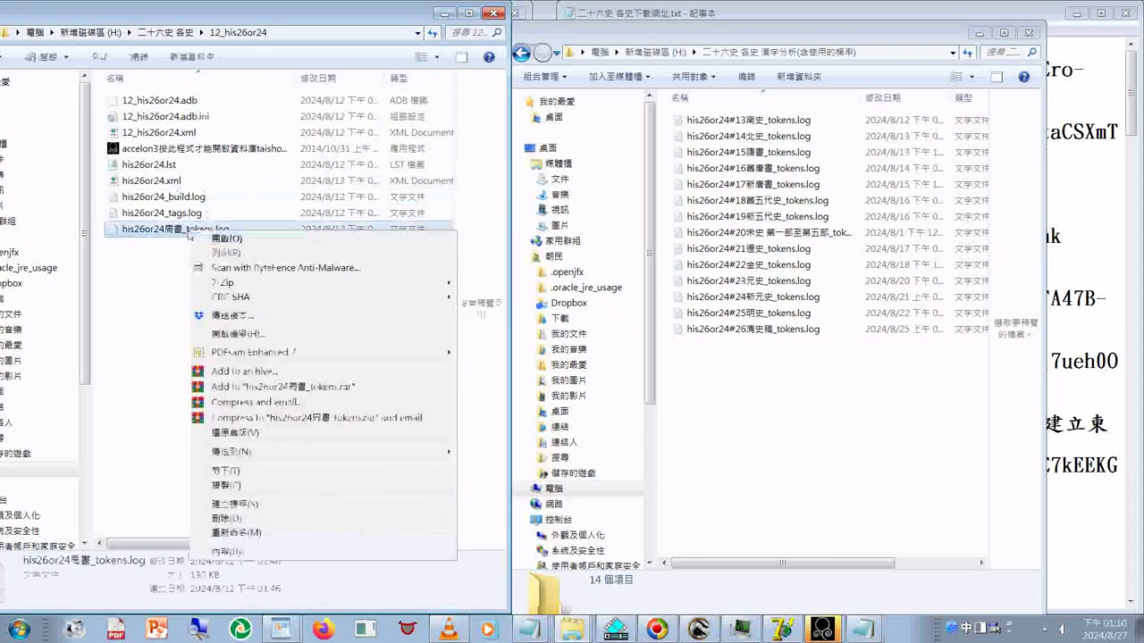
pyautogui.click(228, 487)
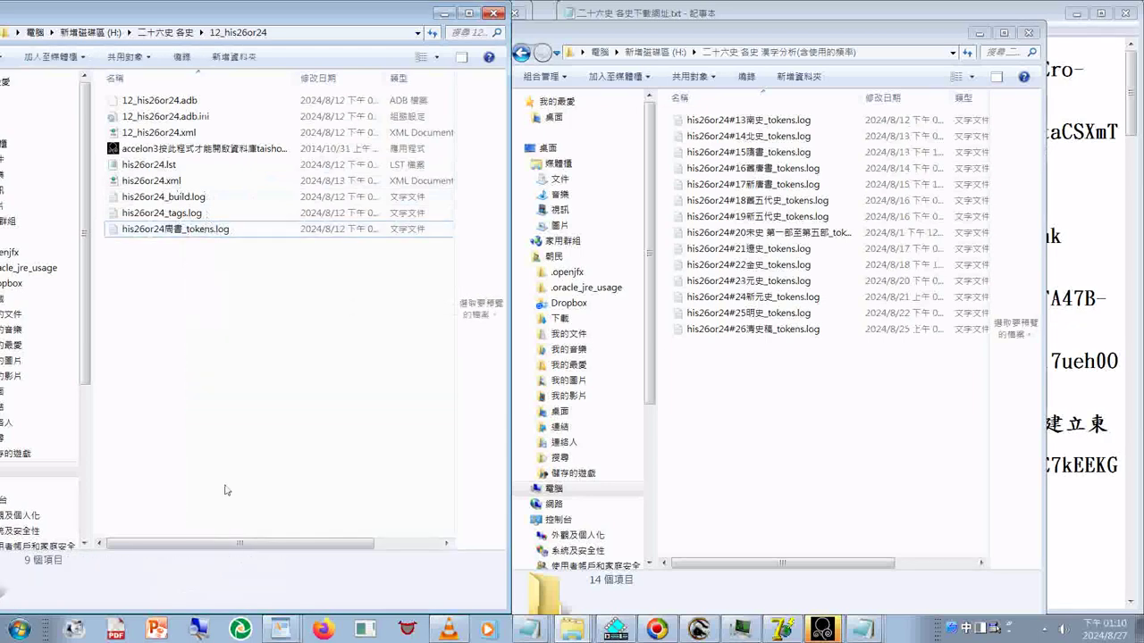
pyautogui.click(753, 435)
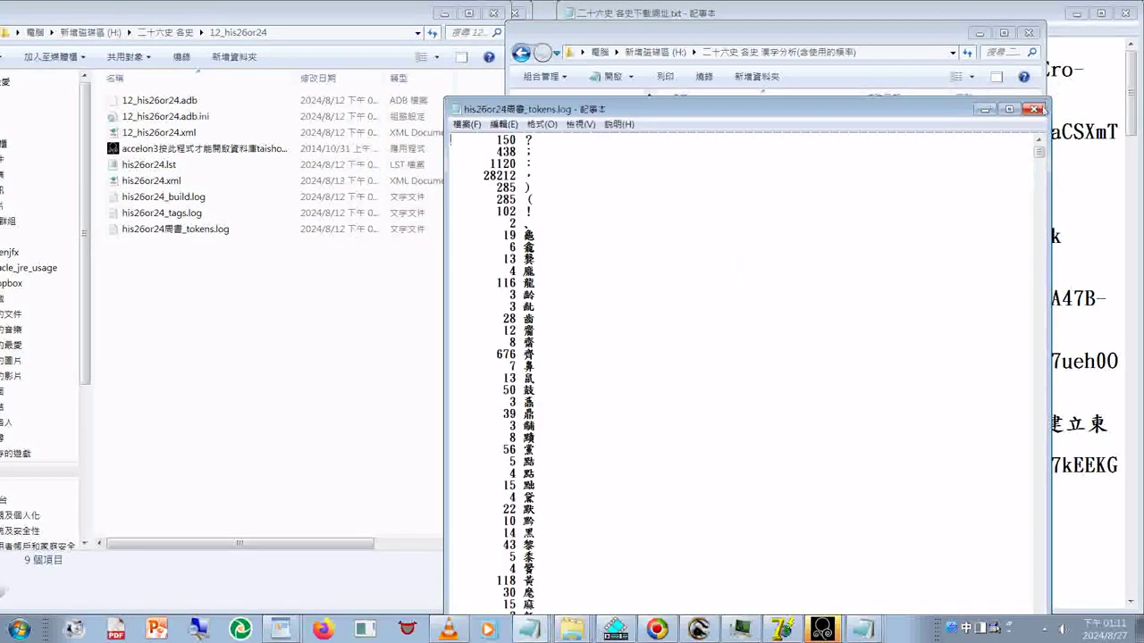
# Close the opened 周書 log and rename its copy in the 漢字分析 folder as his26or24#12周書_tokens.log
pyautogui.click(1033, 110)
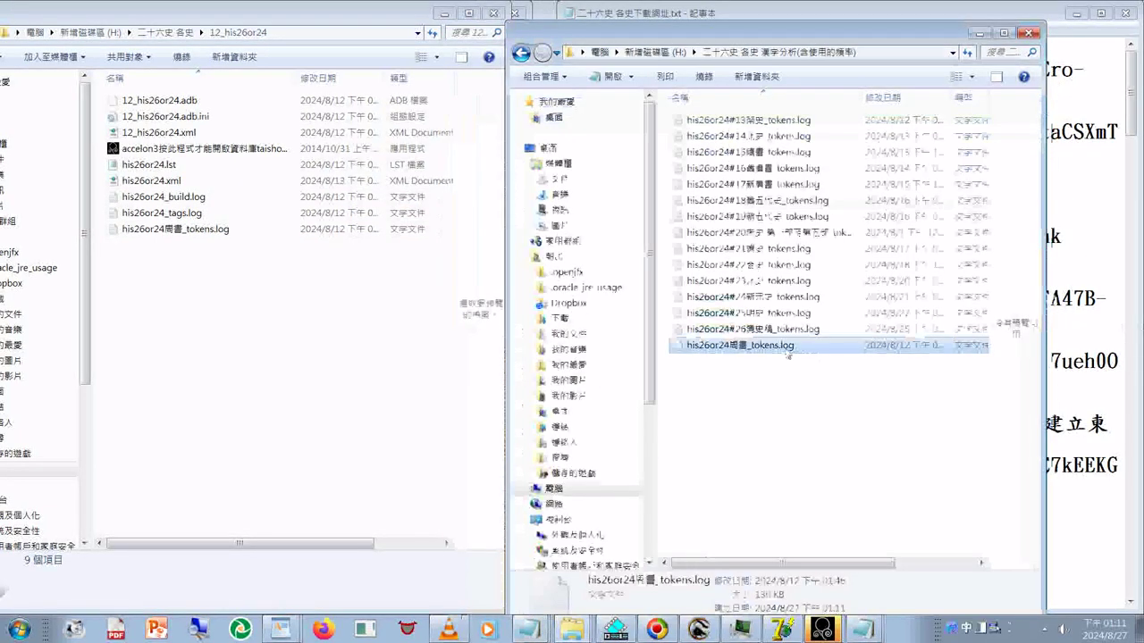
pyautogui.press('F2')
pyautogui.click(728, 346)
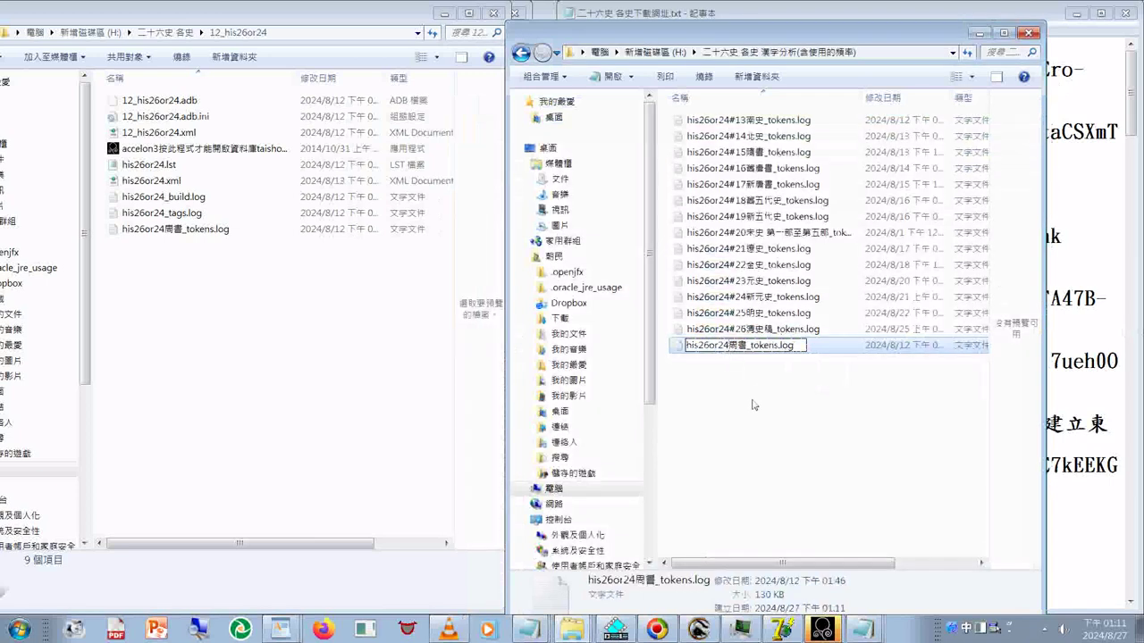
pyautogui.write('#')
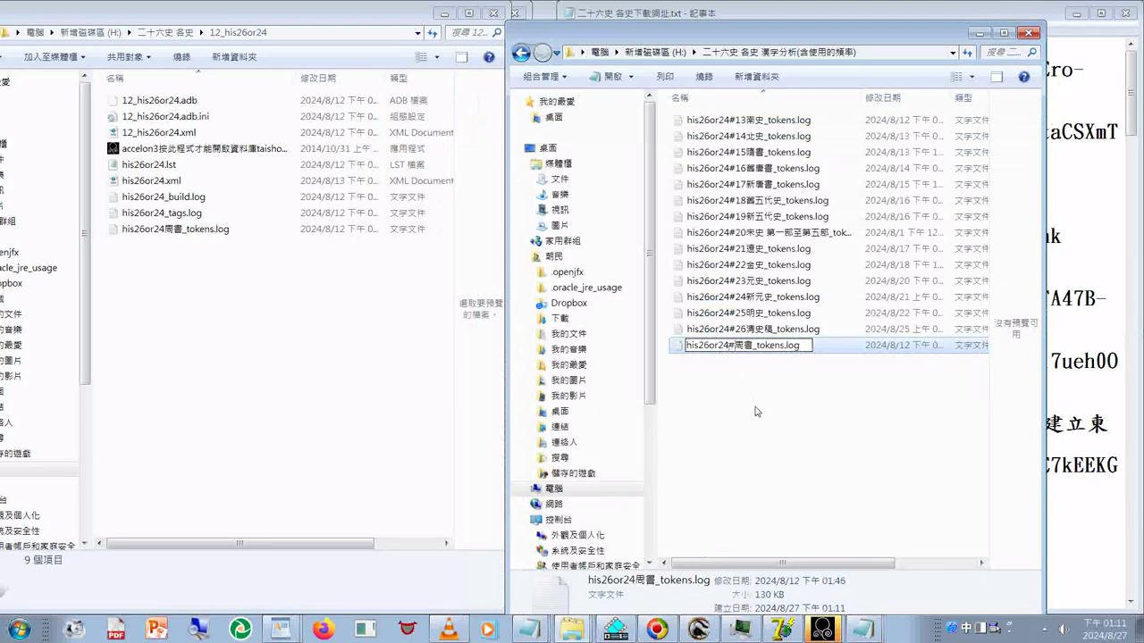
pyautogui.write('12')
pyautogui.press('Return')
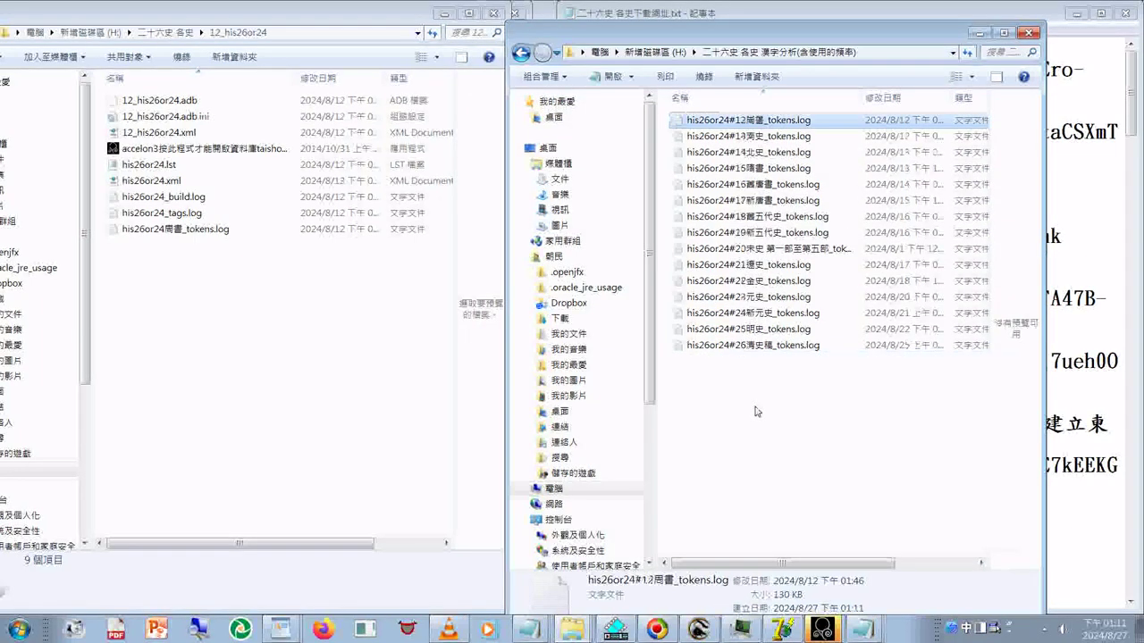
# Copy his26or24北齊書_tokens.log from the 11_his26or24 folder into the 漢字分析 folder
pyautogui.click(168, 32)
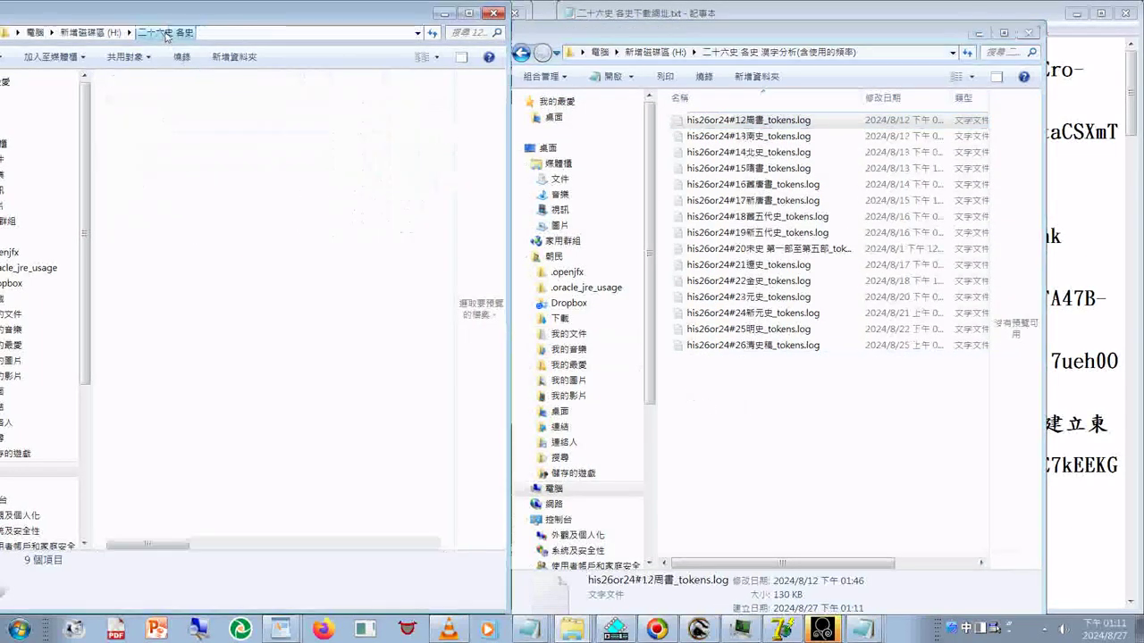
pyautogui.doubleClick(143, 252)
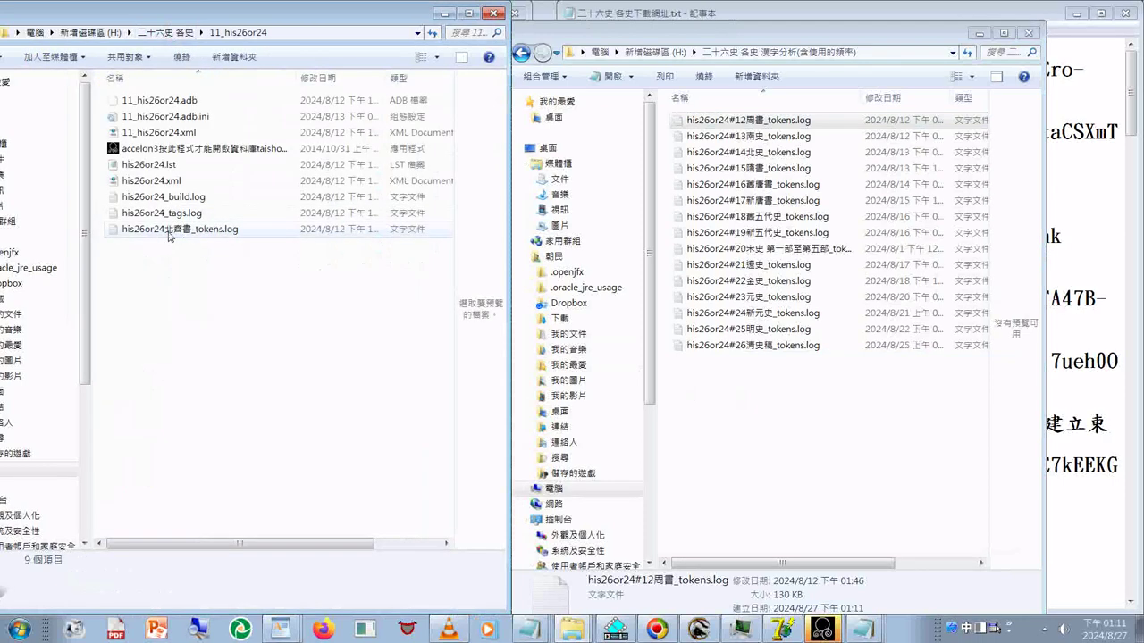
pyautogui.rightClick(168, 234)
pyautogui.click(201, 474)
pyautogui.click(747, 423)
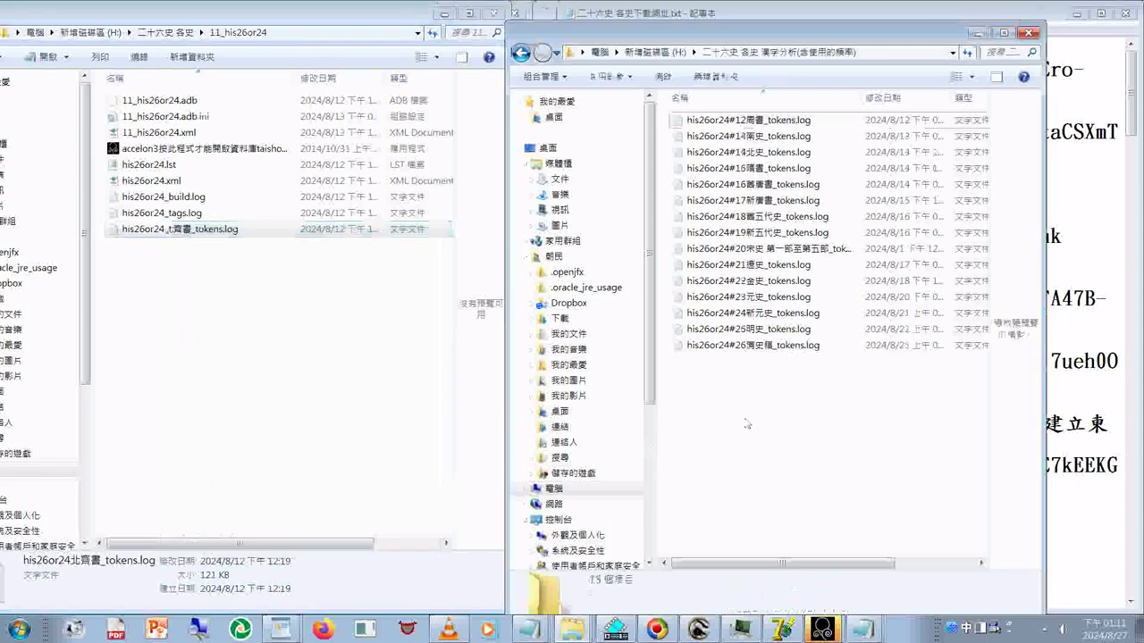
pyautogui.hotkey('ctrl', 'v')
# Rename the copied 北齊書 log in the 漢字分析 folder as his26or24#11北齊書_tokens.log
pyautogui.click(730, 363)
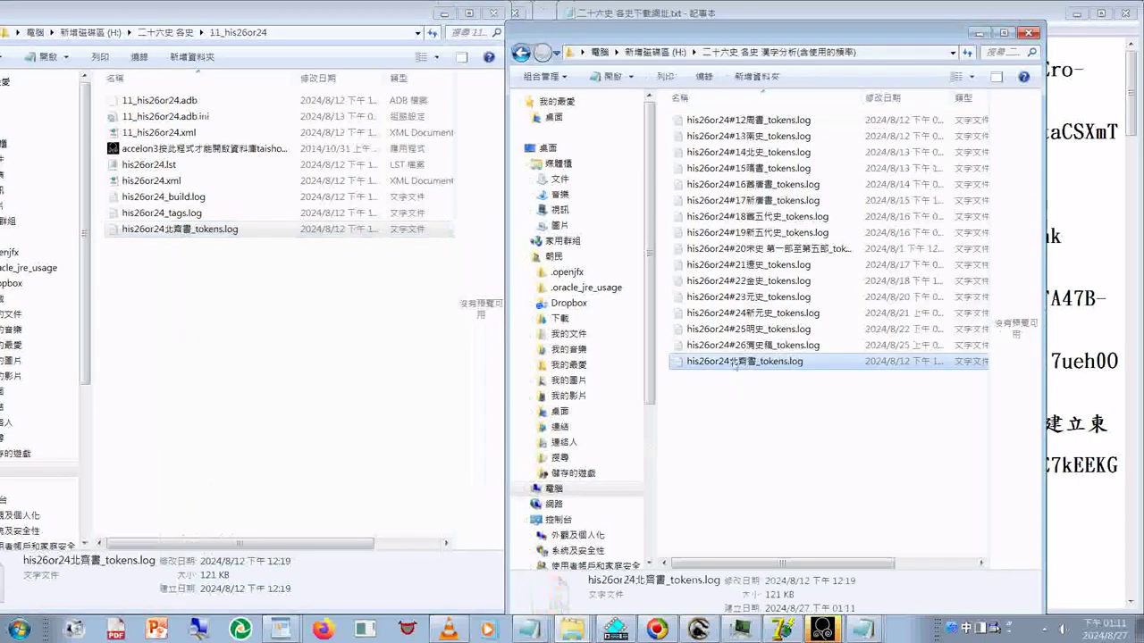
pyautogui.click(731, 363)
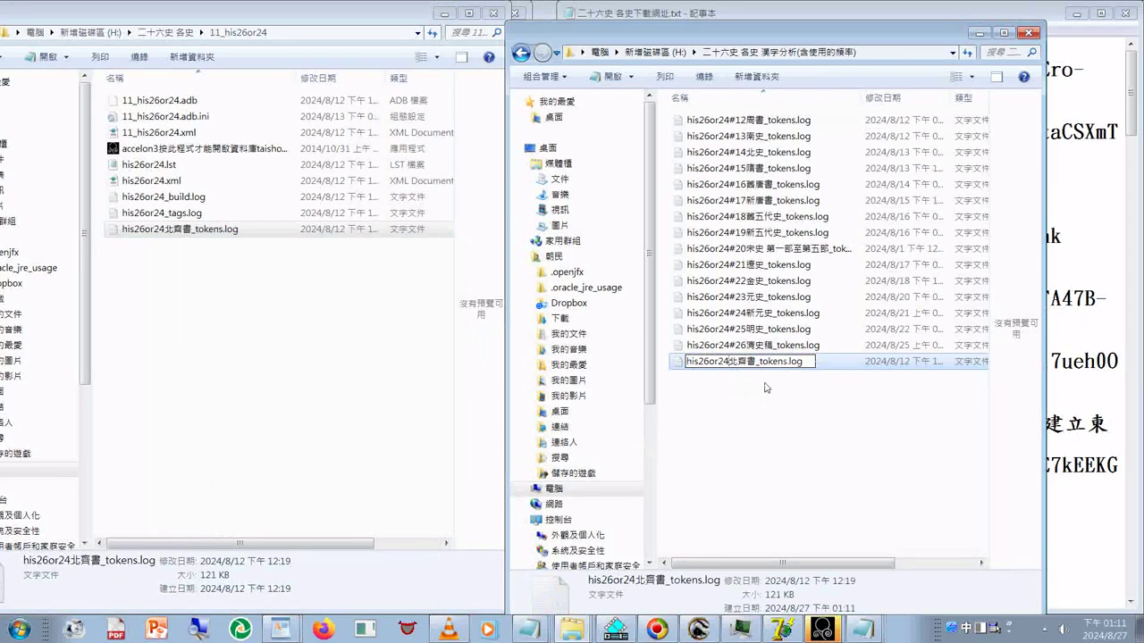
pyautogui.write('#11')
pyautogui.press('Return')
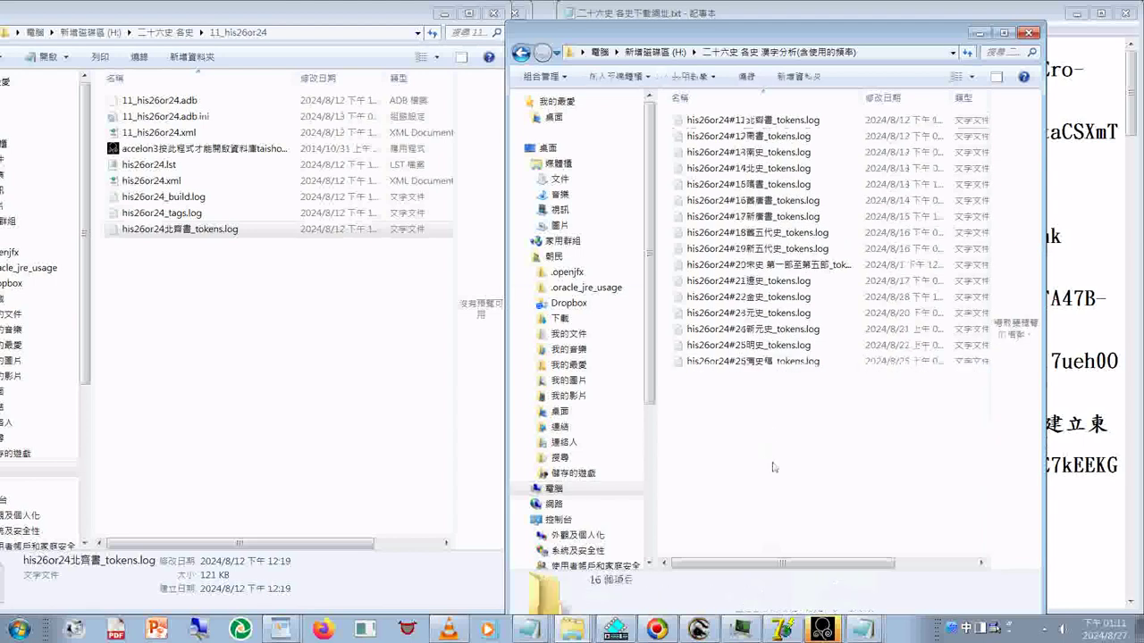
# Copy his26or24魏書_tokens.log from the 10_his26or24 folder into the 漢字分析 folder
pyautogui.click(169, 32)
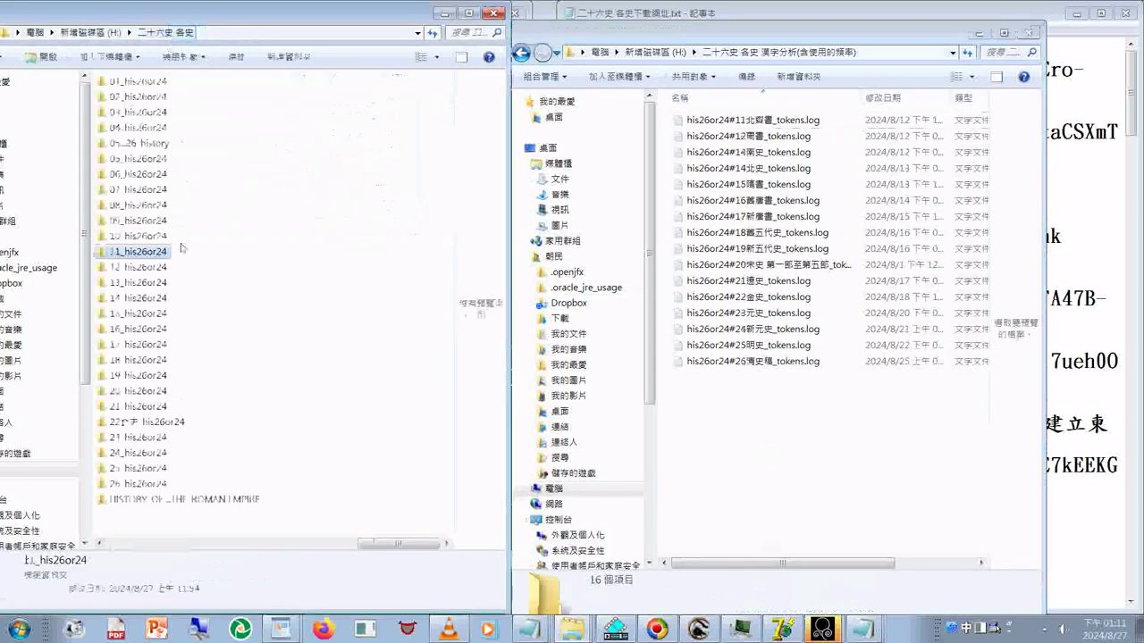
pyautogui.doubleClick(136, 237)
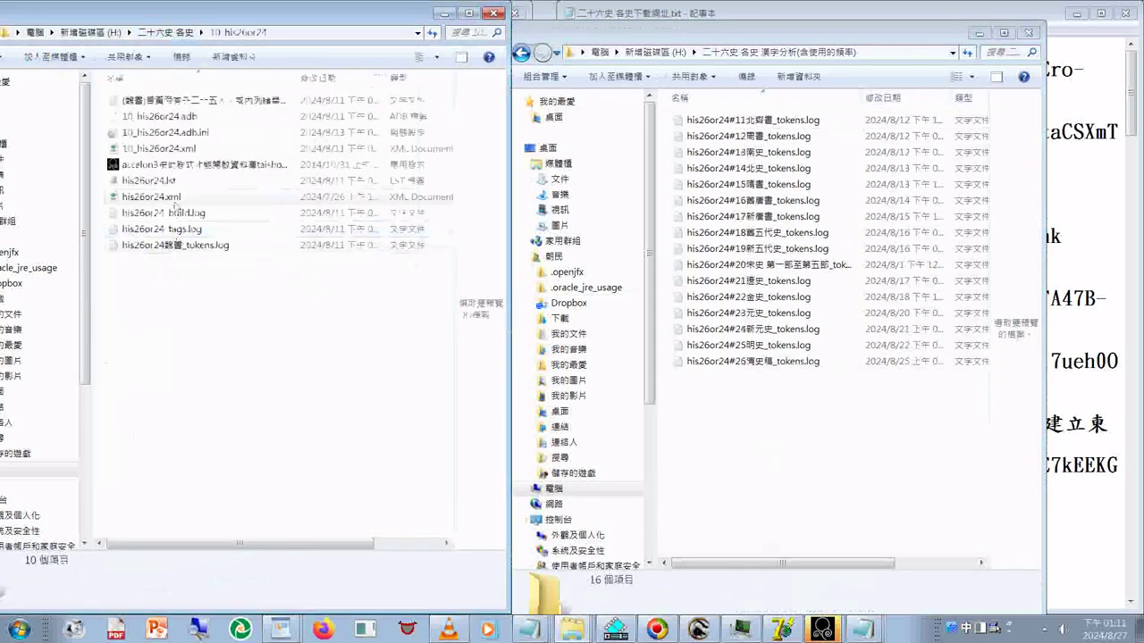
pyautogui.rightClick(177, 251)
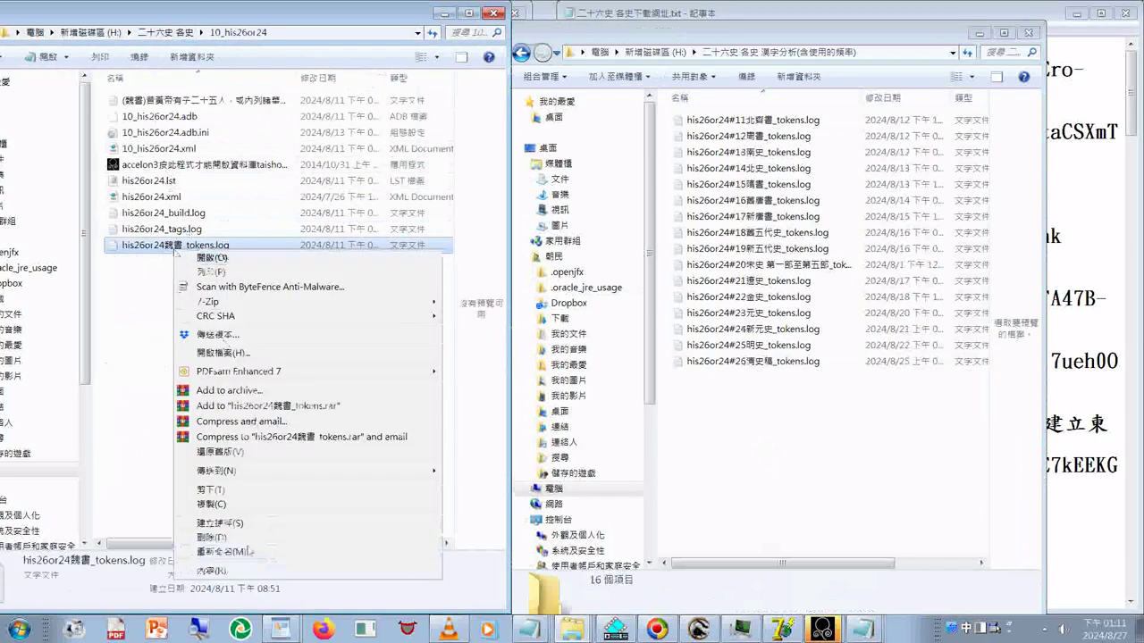
pyautogui.click(211, 504)
pyautogui.click(731, 394)
pyautogui.hotkey('ctrl', 'v')
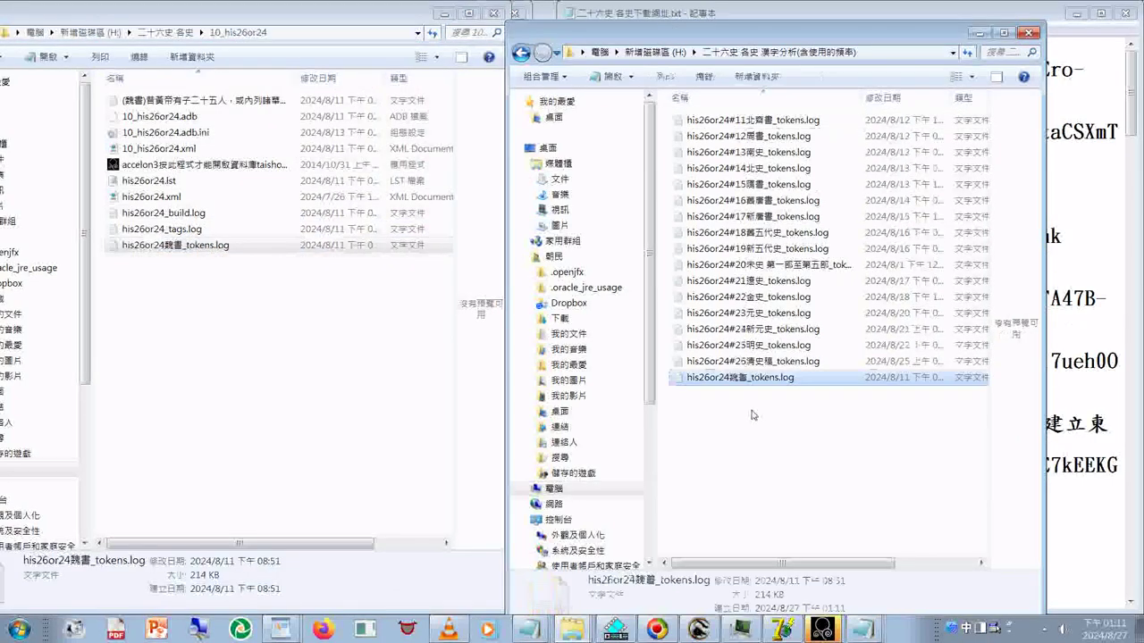
# Rename the copied 魏書 log in the 漢字分析 folder as his26or24#10魏書_tokens.log
pyautogui.click(731, 381)
pyautogui.click(724, 382)
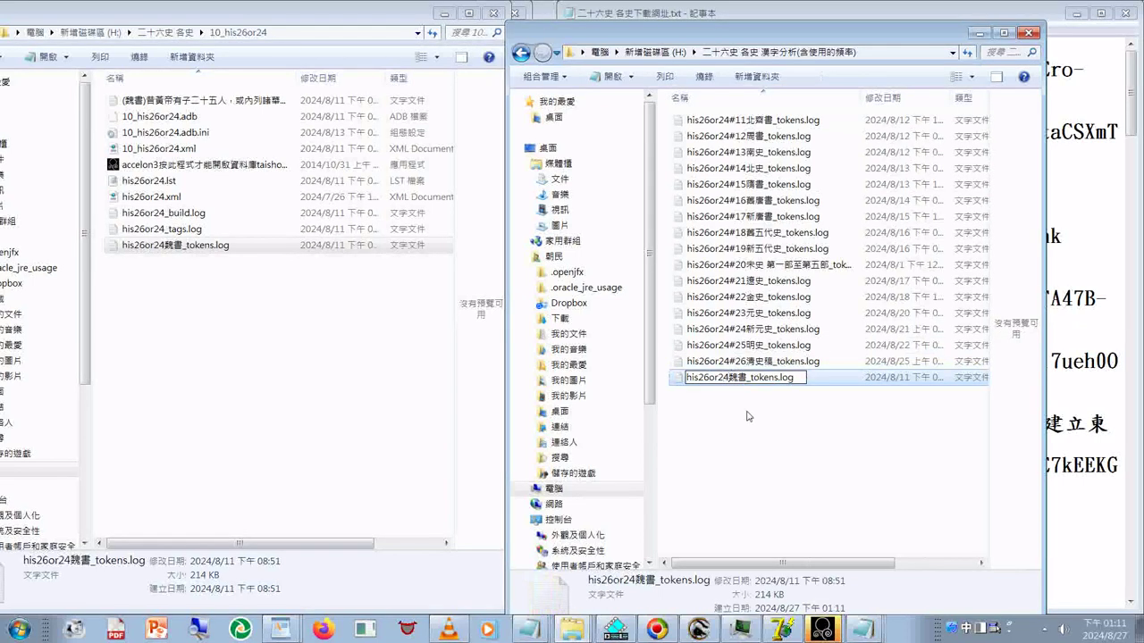
pyautogui.write('#')
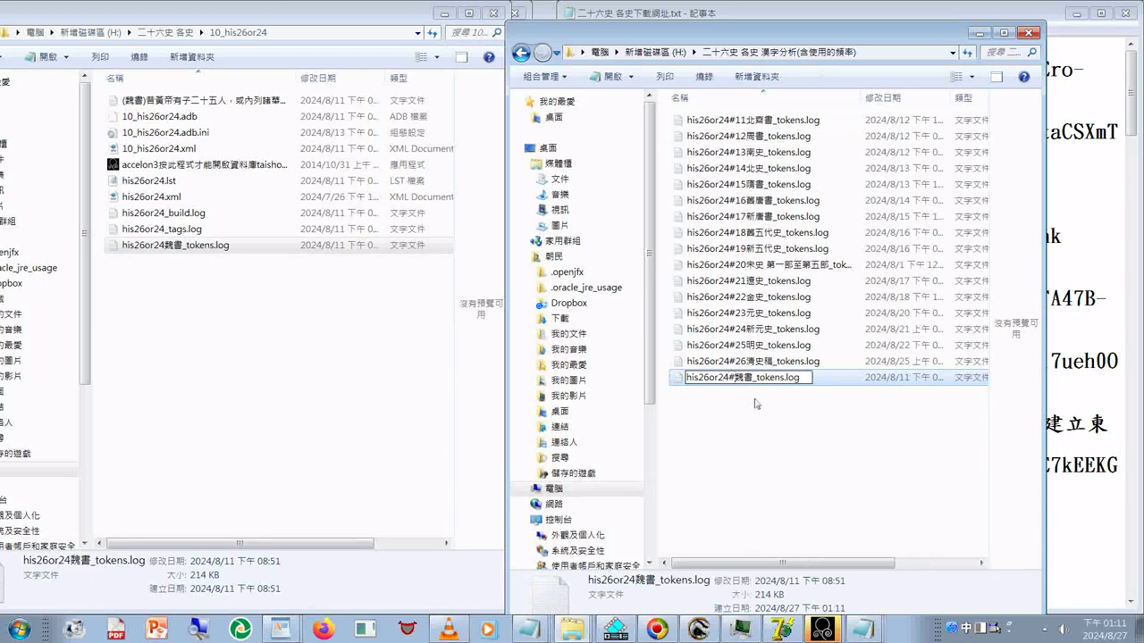
pyautogui.write('10')
pyautogui.click(313, 357)
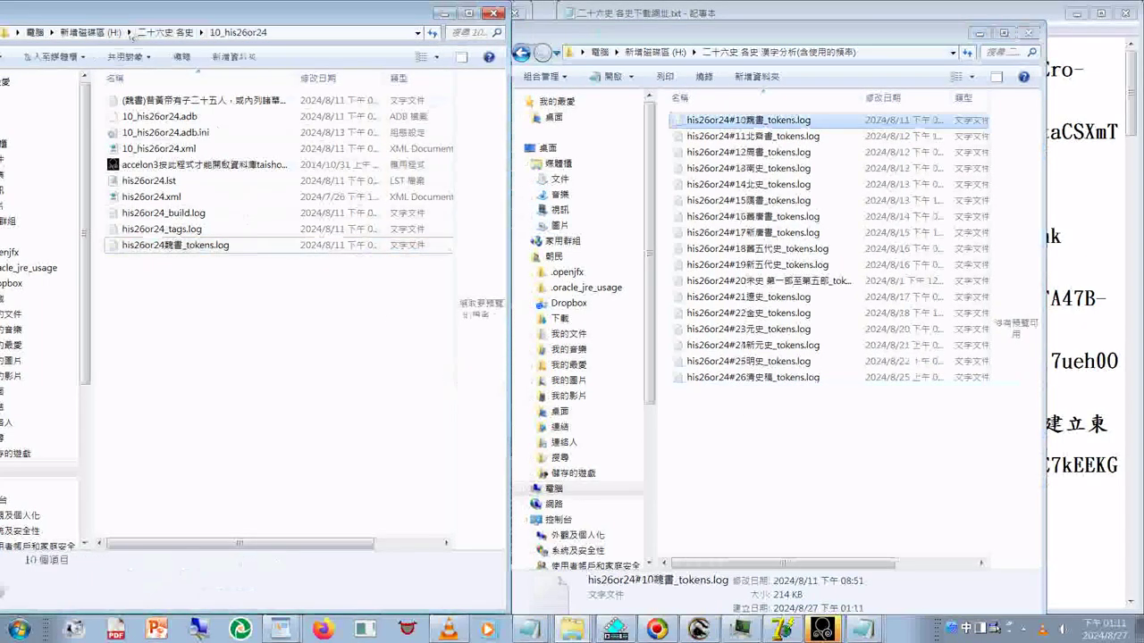
# Copy his26or24陳書_tokens.log from the 09_his26or24 folder into the 漢字分析 folder
pyautogui.click(158, 34)
pyautogui.doubleClick(157, 222)
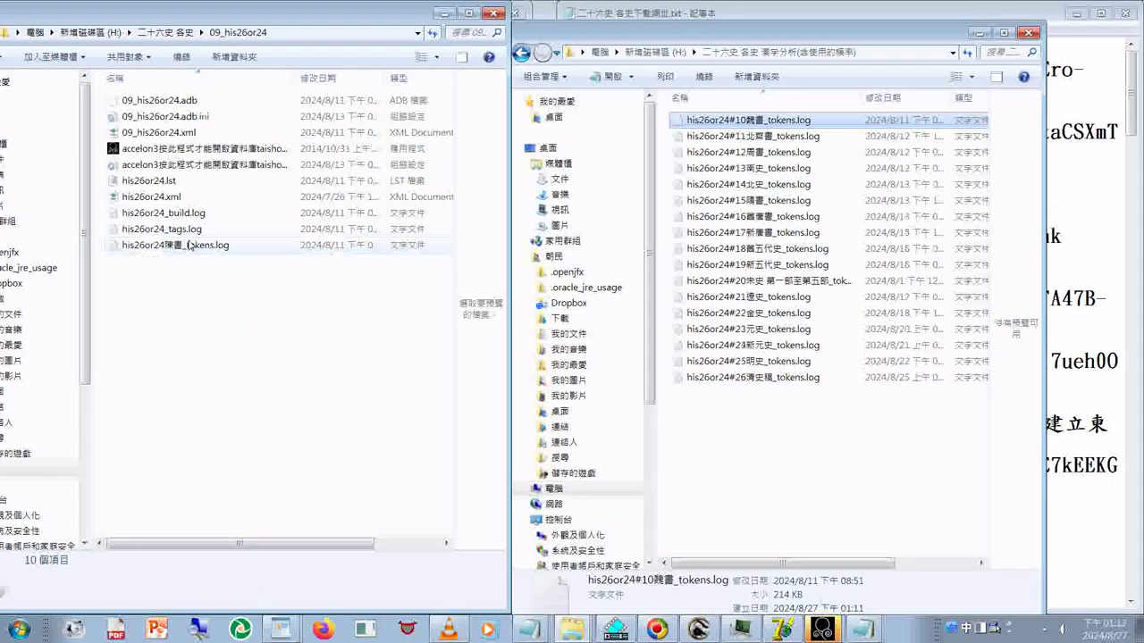
pyautogui.click(184, 250)
pyautogui.rightClick(185, 250)
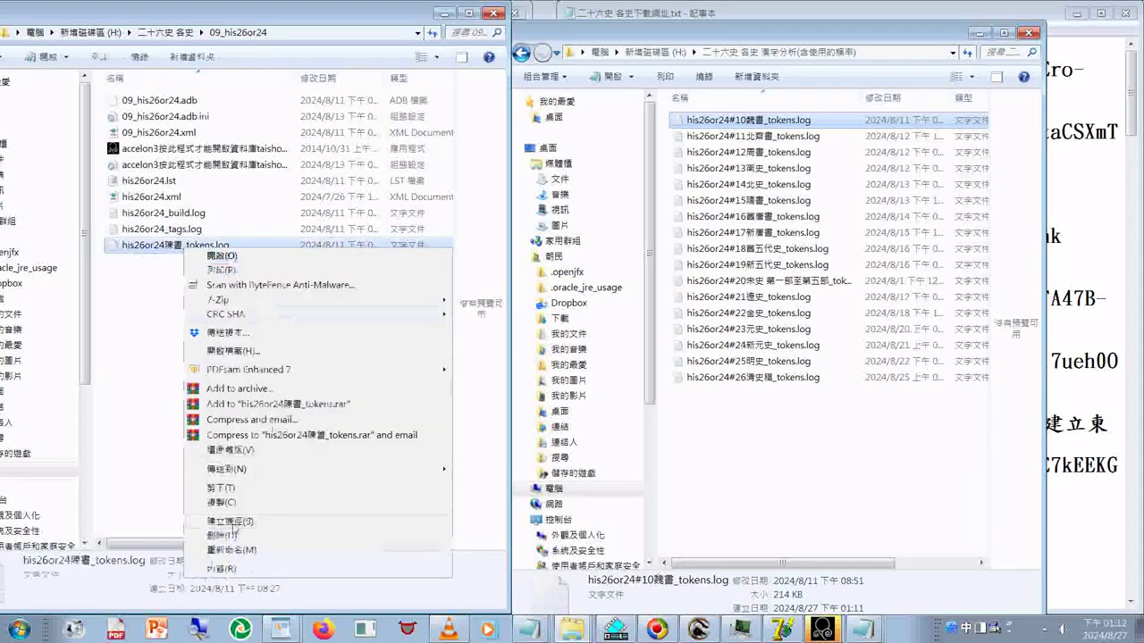
pyautogui.click(216, 506)
pyautogui.click(724, 453)
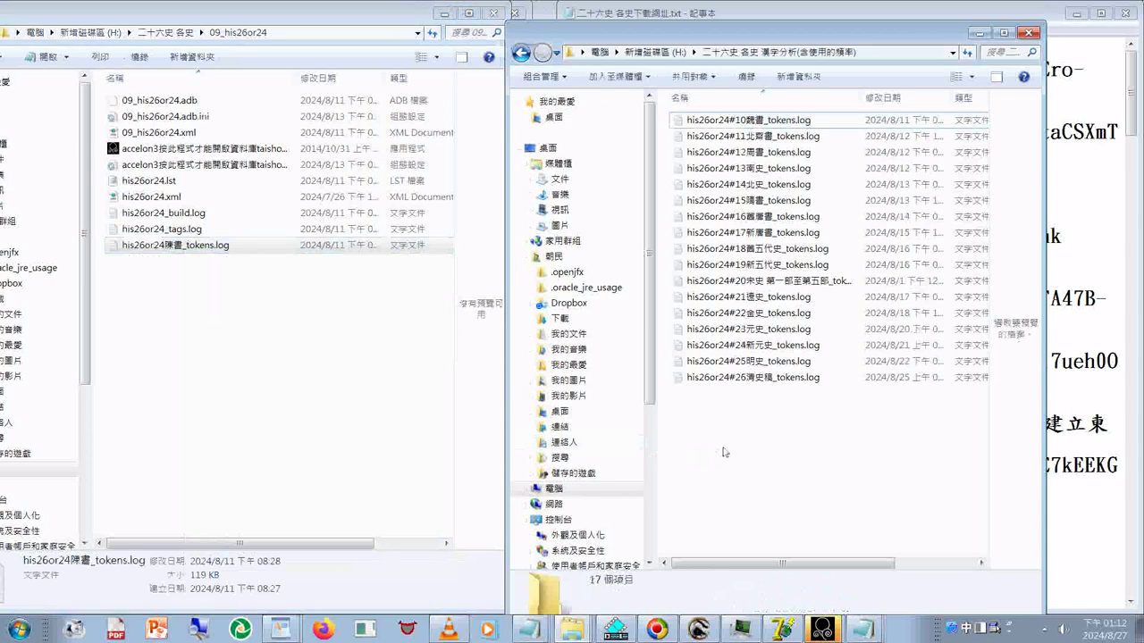
pyautogui.rightClick(723, 453)
pyautogui.click(755, 291)
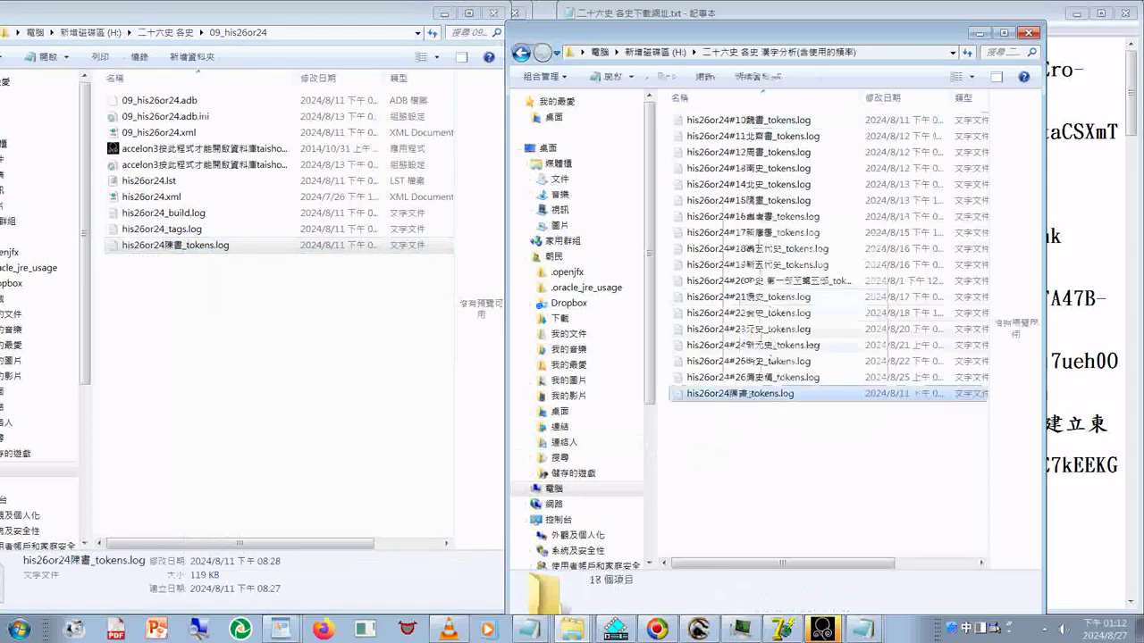
# Rename the copied 陳書 log in the 漢字分析 folder as his26or24#09陳書_tokens.log
pyautogui.click(730, 400)
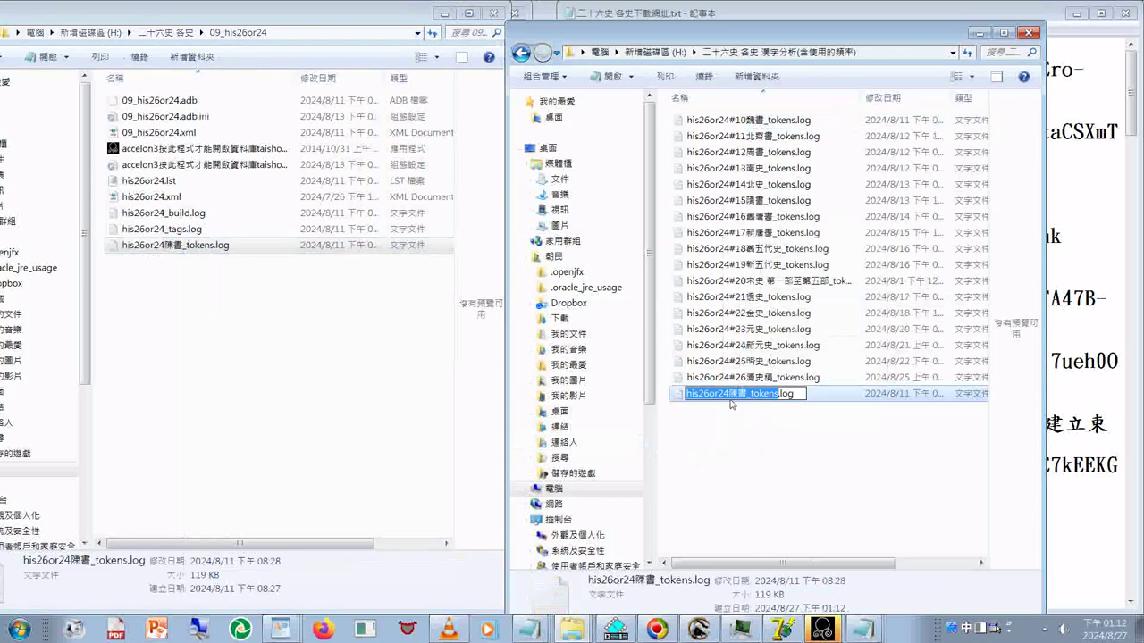
pyautogui.click(729, 395)
pyautogui.write('#09')
pyautogui.press('Return')
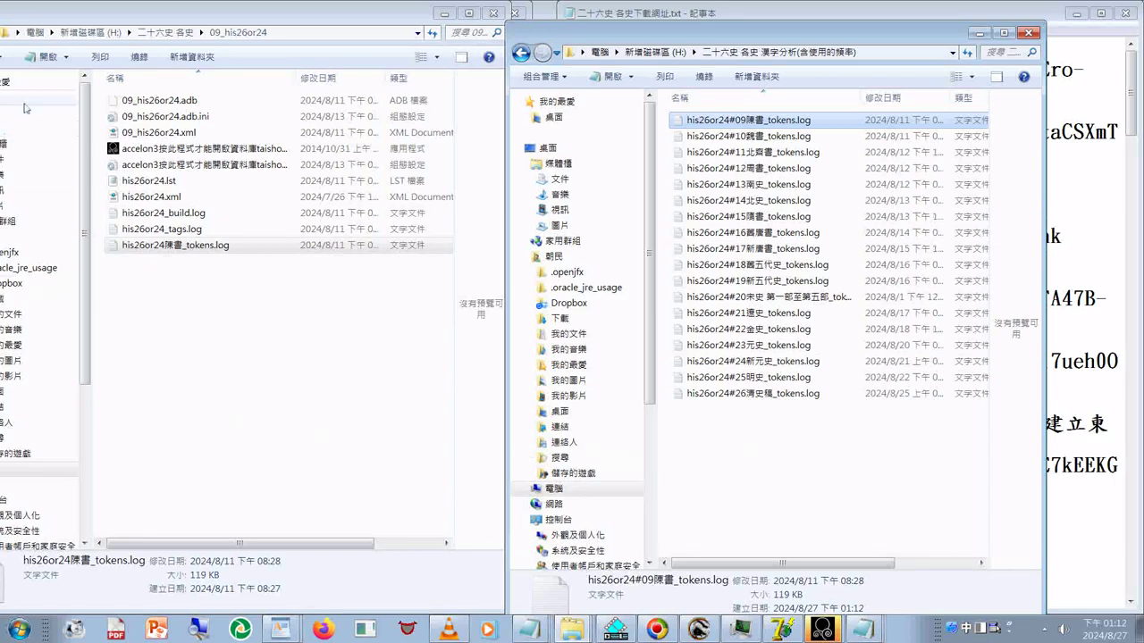
# Open the 08_his26or24 folder and select his26or24_tokens.log
pyautogui.press('BackSpace')
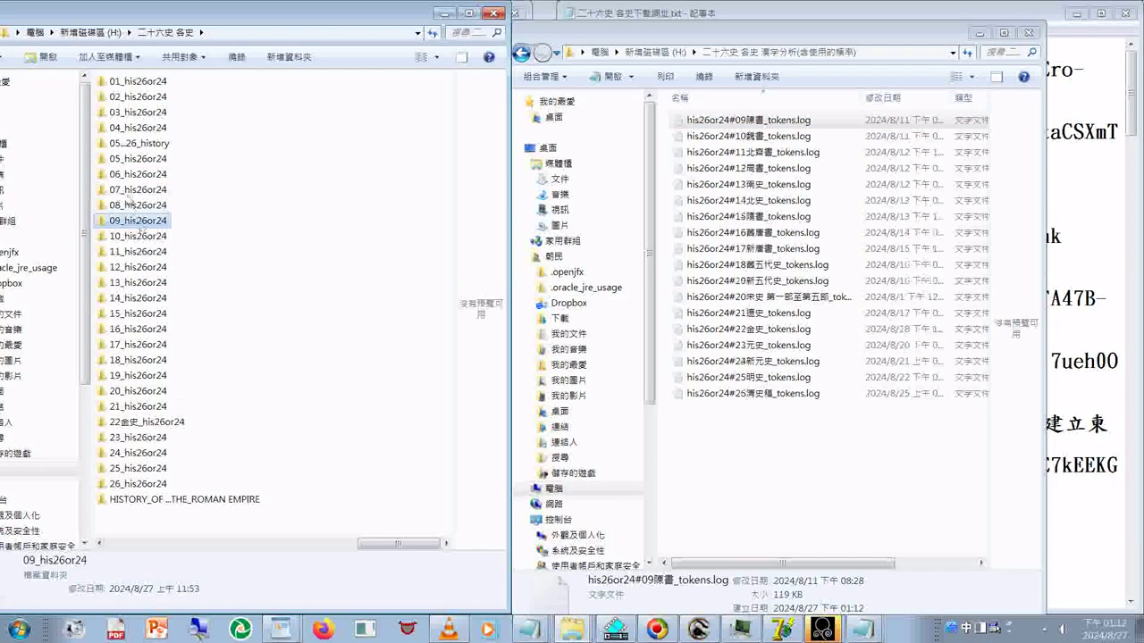
pyautogui.doubleClick(127, 209)
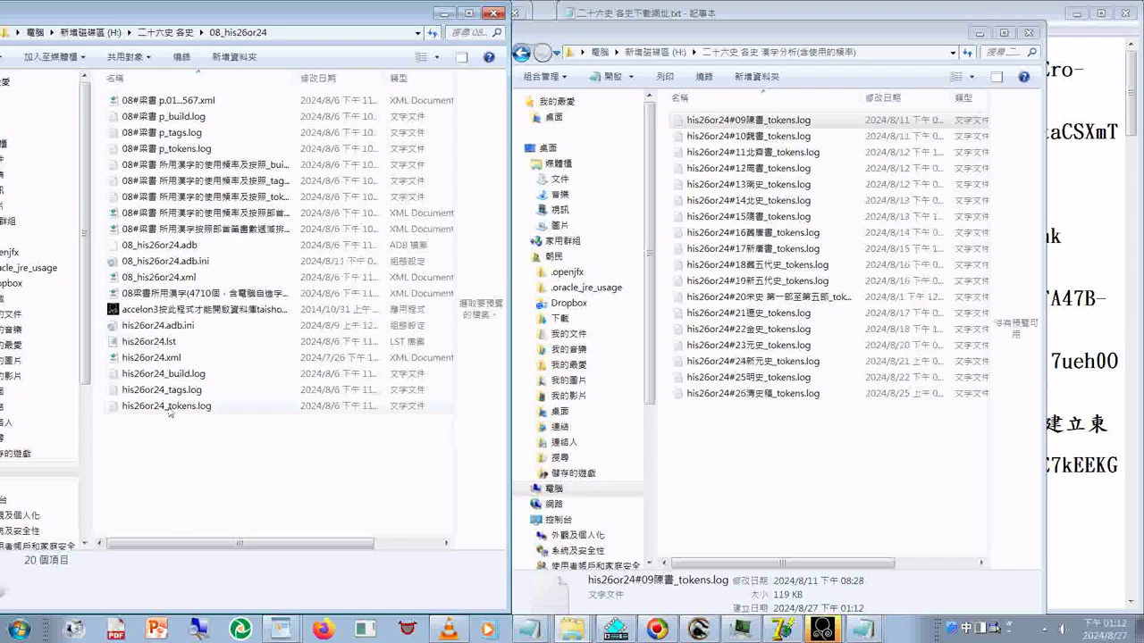
pyautogui.click(170, 408)
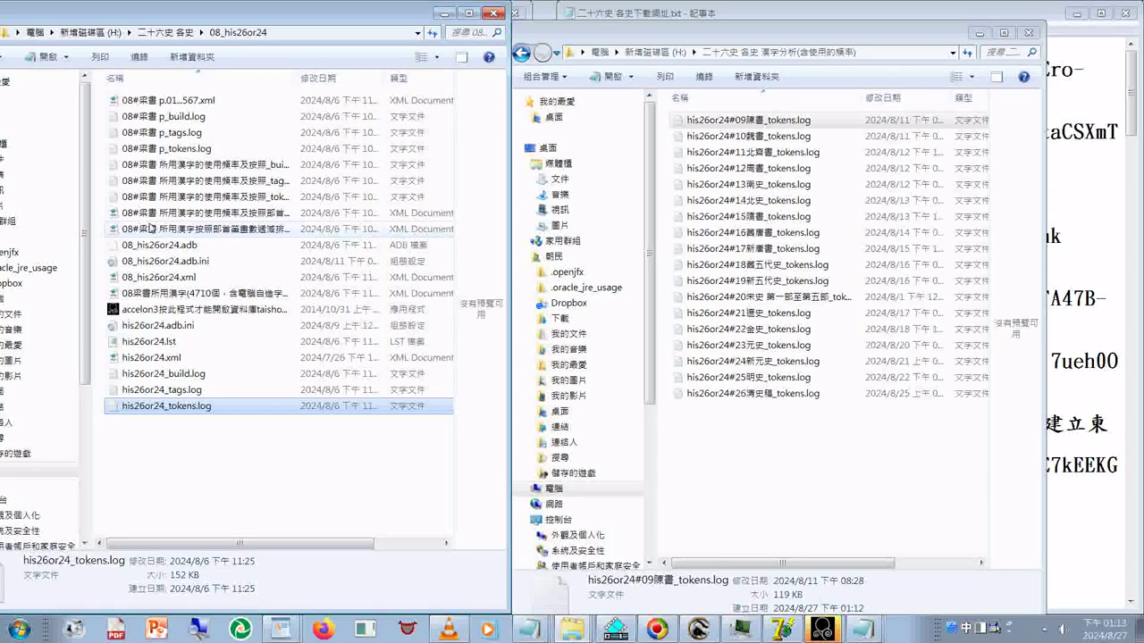
pyautogui.rightClick(150, 229)
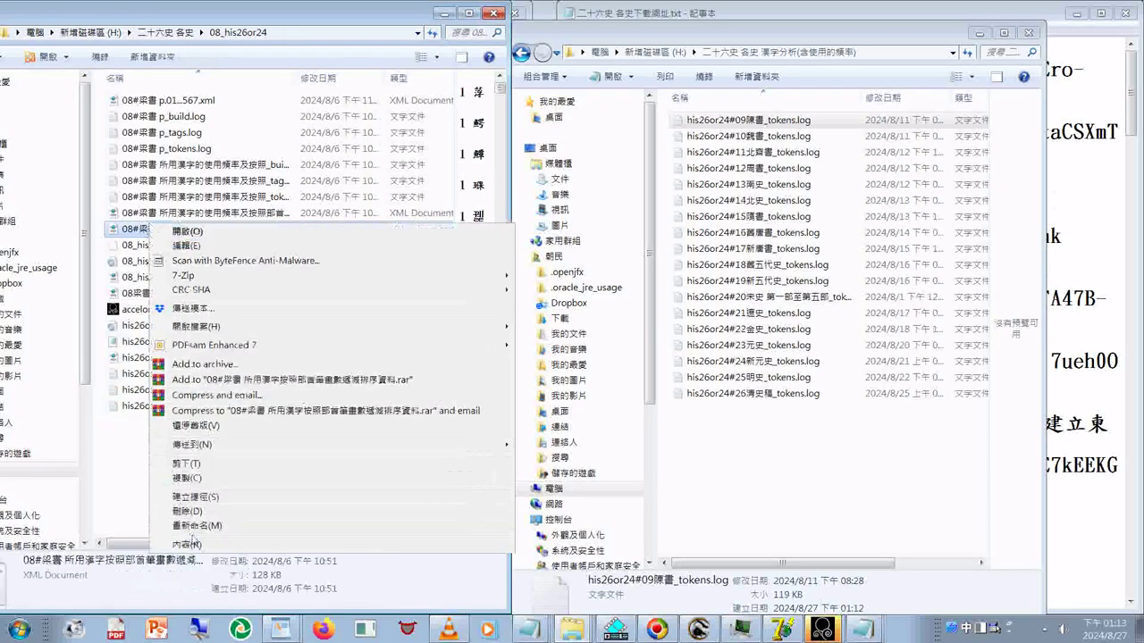
pyautogui.click(192, 527)
pyautogui.press('Escape')
pyautogui.doubleClick(152, 231)
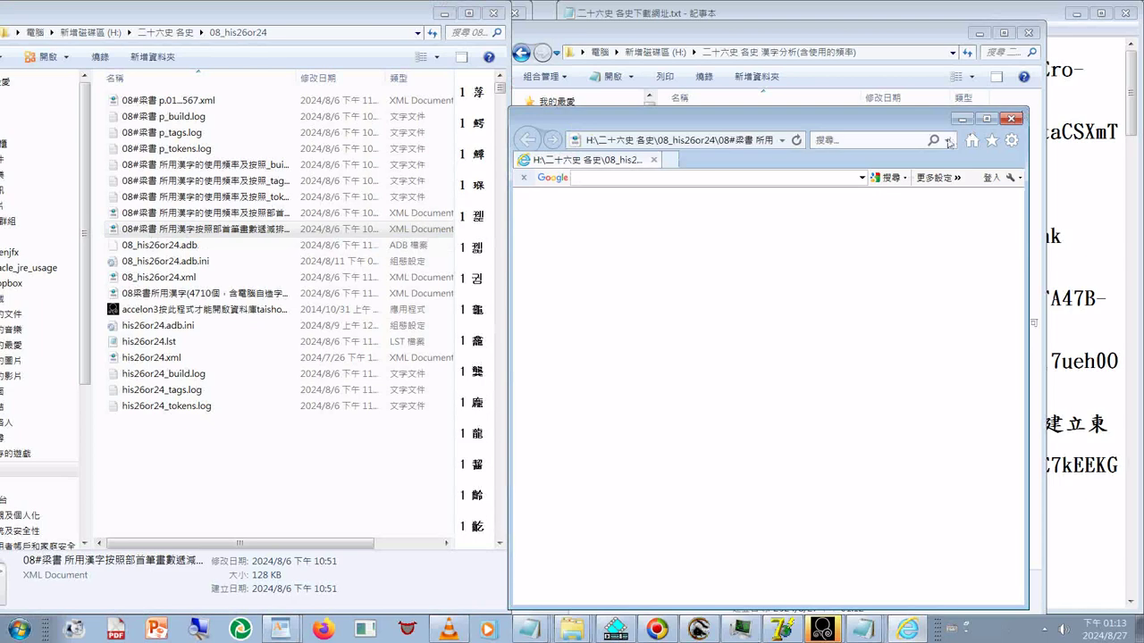
pyautogui.hotkey('alt', 'F4')
# Copy the history title 梁書 from the file name of 08#梁書 所用漢字按照部首筆畫數遞減排序資料.xml, leaving that file's name as it is
pyautogui.rightClick(161, 230)
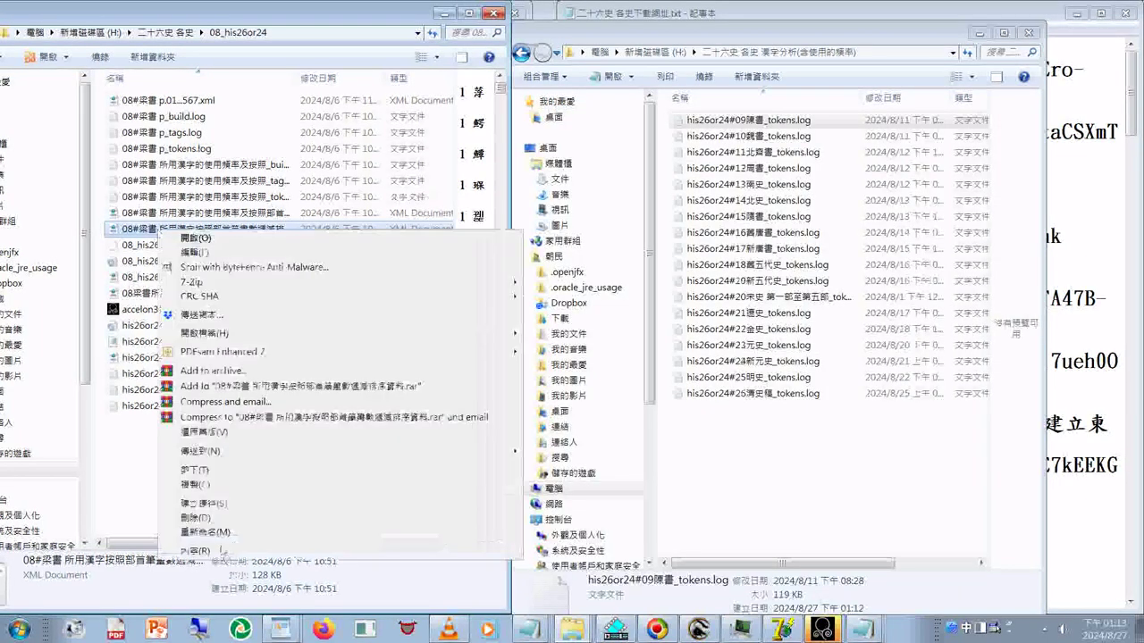
pyautogui.click(205, 532)
pyautogui.click(152, 231)
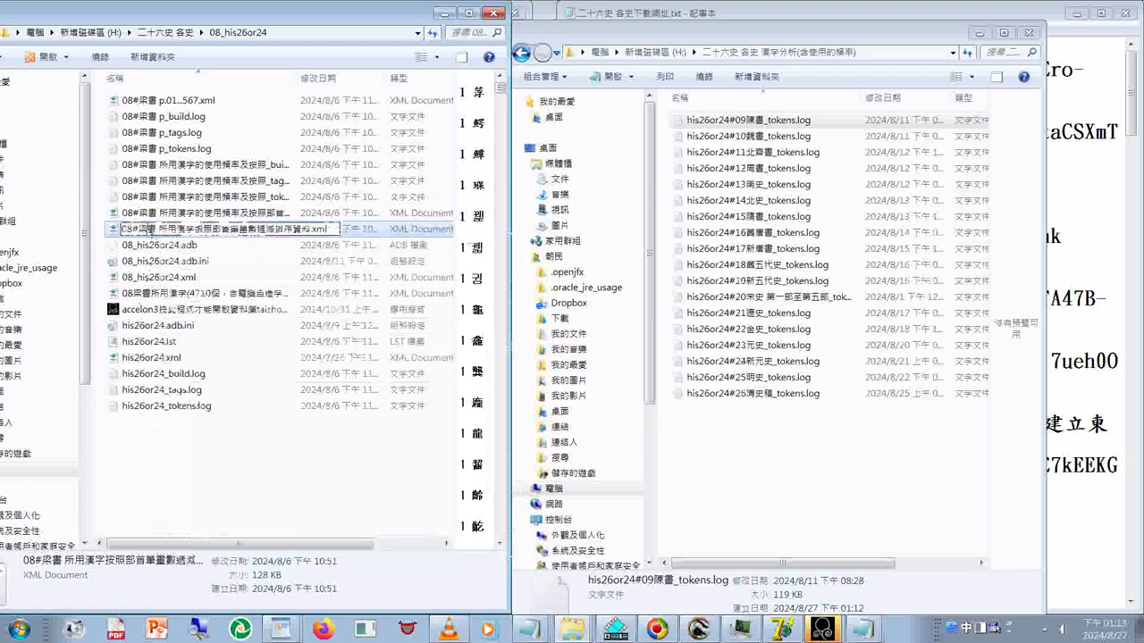
pyautogui.hotkey('shift', 'Left')
pyautogui.moveTo(143, 230); pyautogui.dragTo(156, 230)
pyautogui.hotkey('ctrl', 'c')
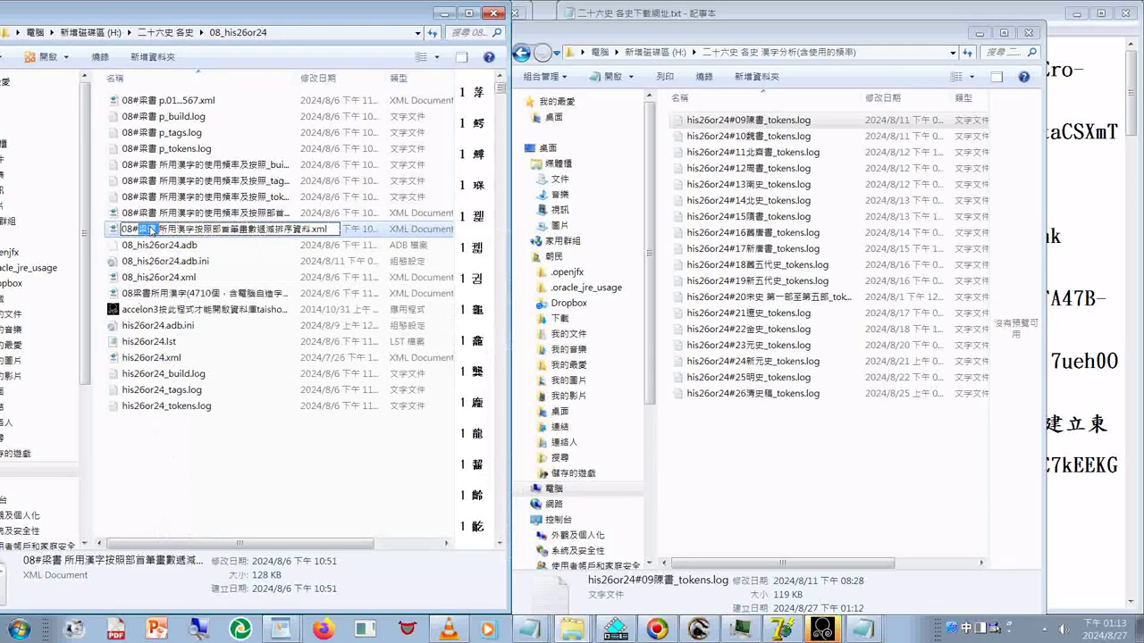
pyautogui.rightClick(152, 231)
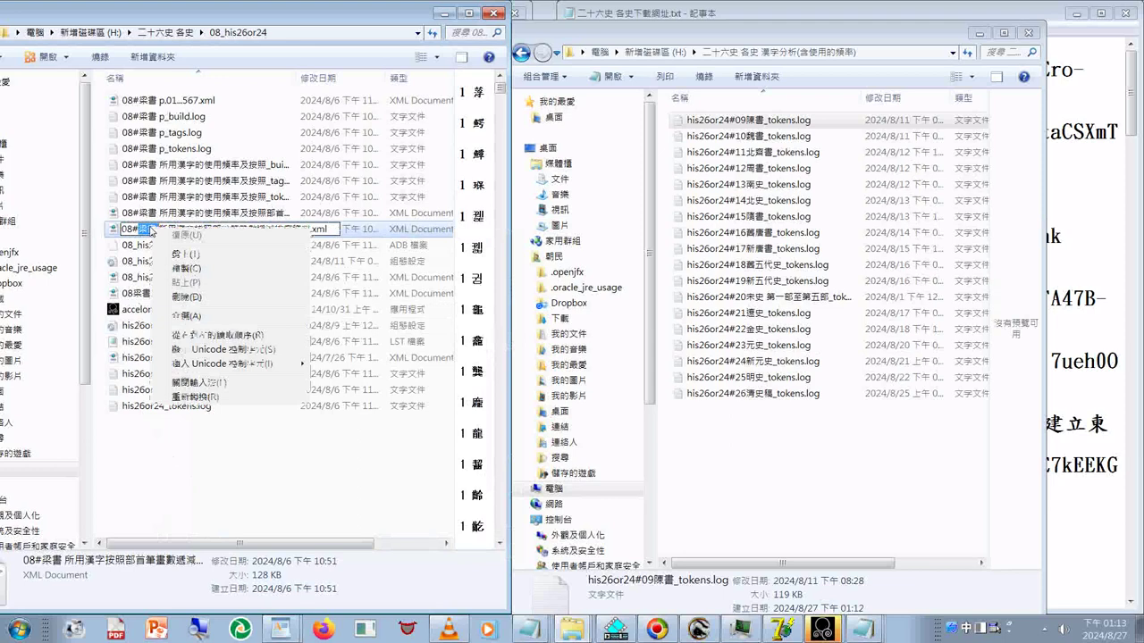
# Try to rename his26or24_tokens.log in the 08_his26or24 folder as his26or24#梁書_tokens.log
pyautogui.click(164, 407)
pyautogui.click(164, 406)
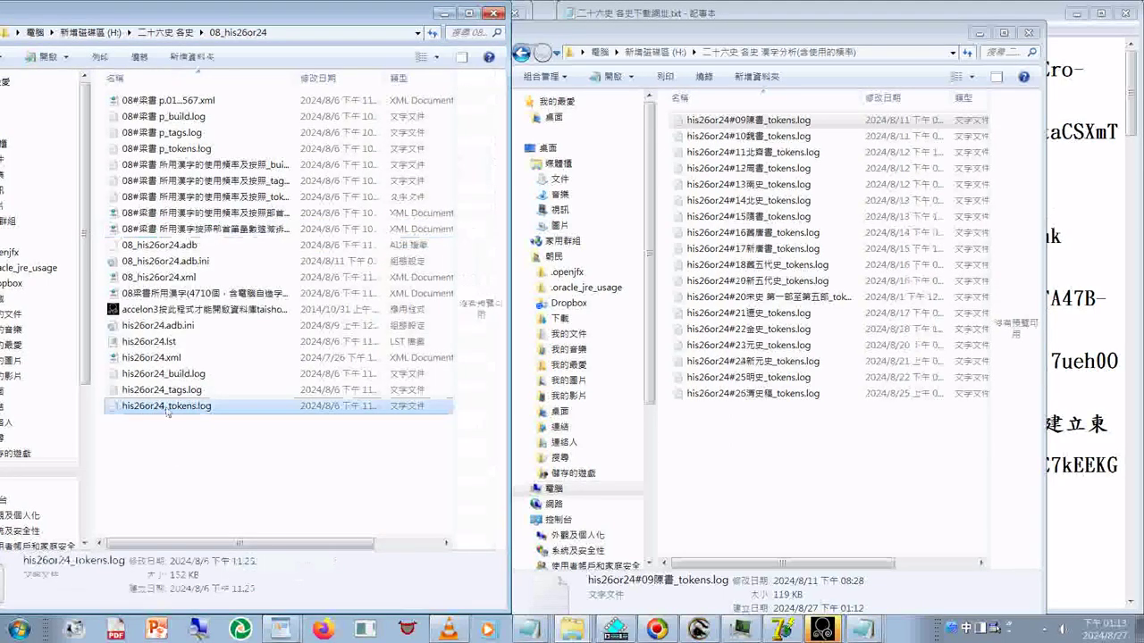
pyautogui.click(164, 407)
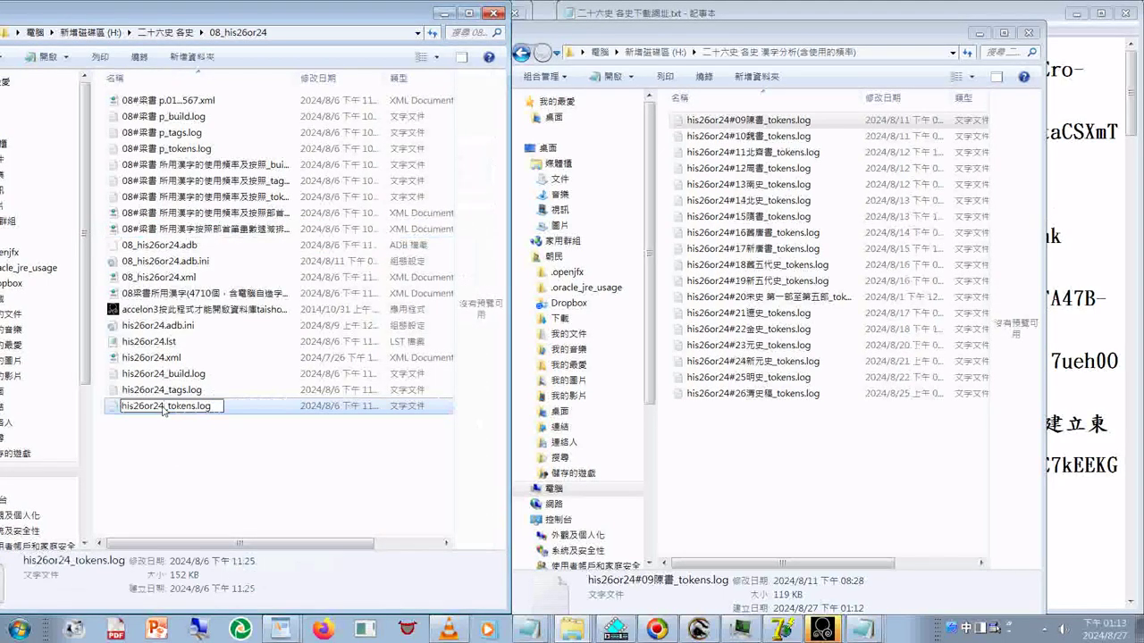
pyautogui.rightClick(163, 409)
pyautogui.click(196, 472)
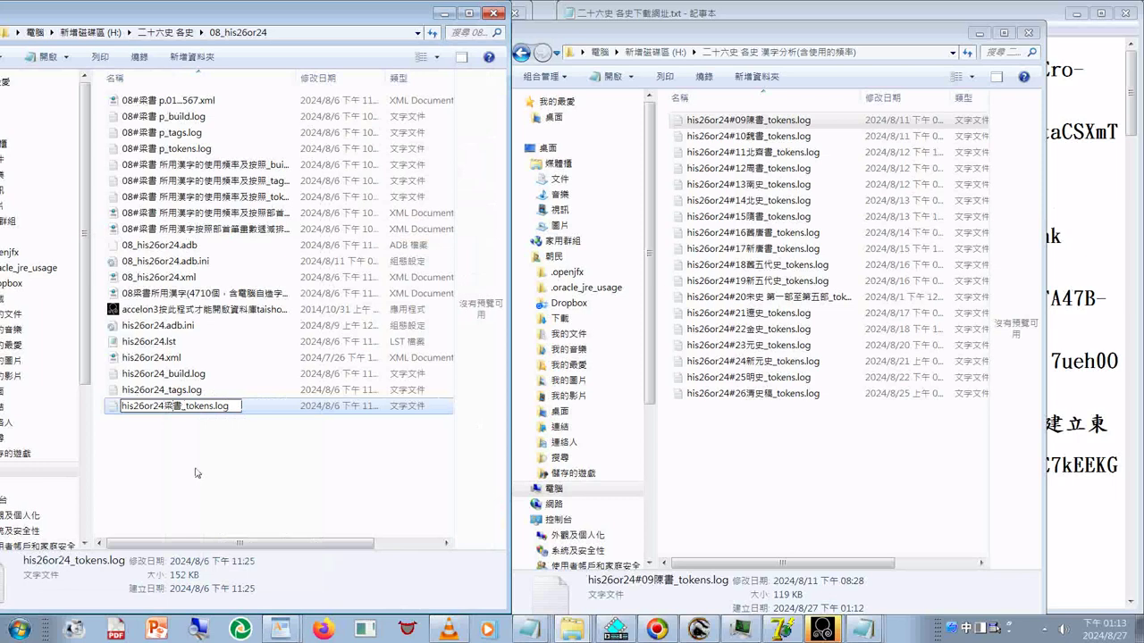
pyautogui.write('#')
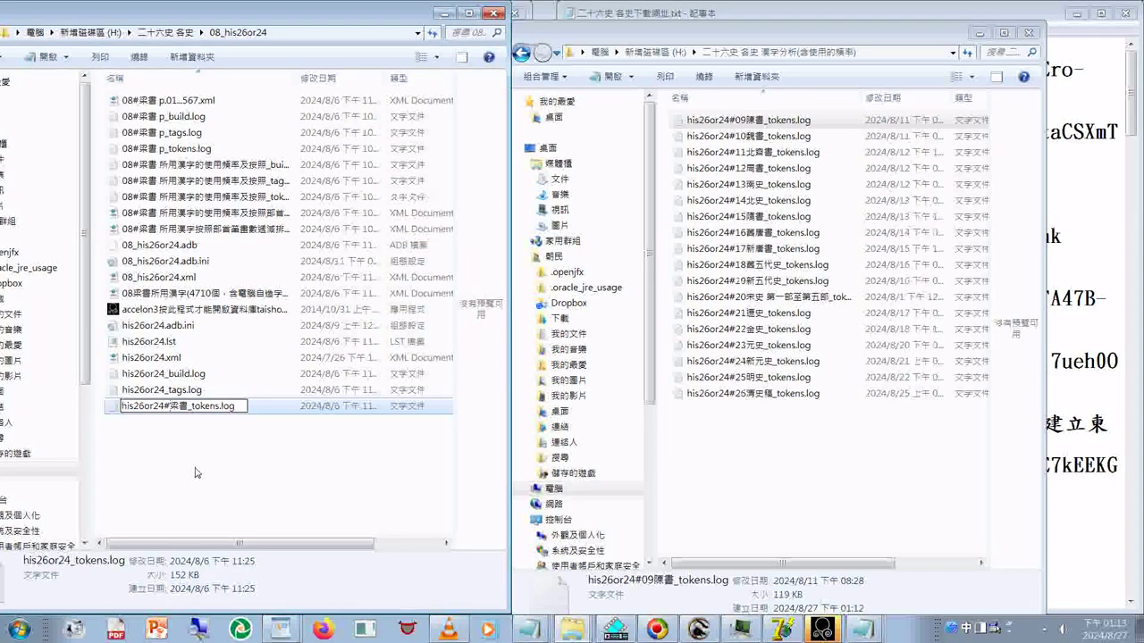
pyautogui.press('Return')
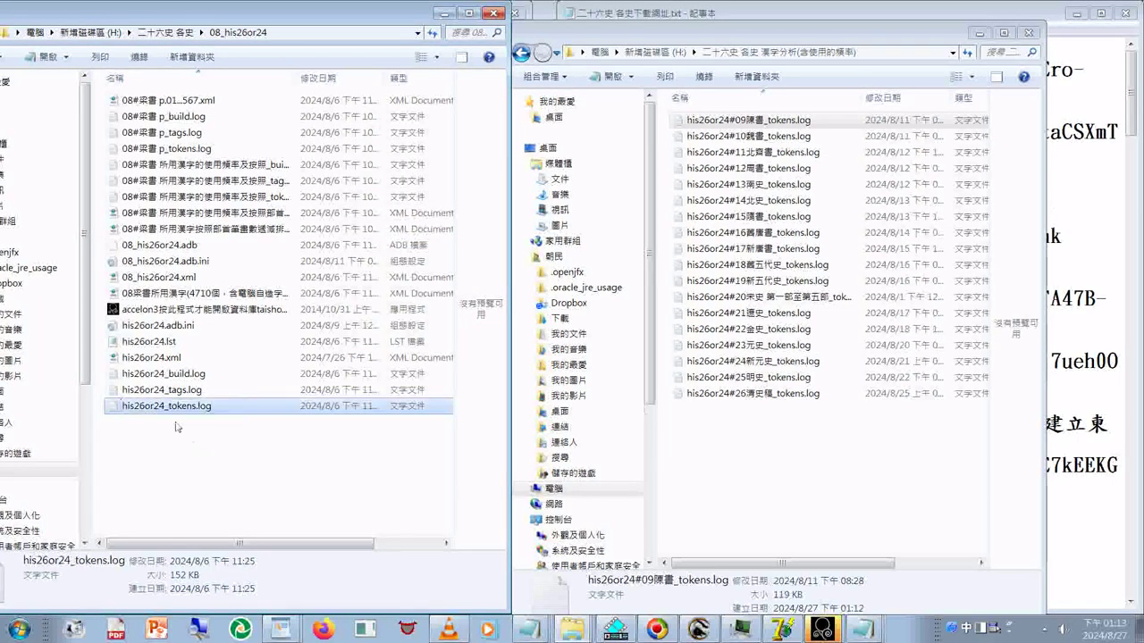
# Reopen the 08_his26or24 folder and view the contents of his26or24_tokens.log in Notepad
pyautogui.press('BackSpace')
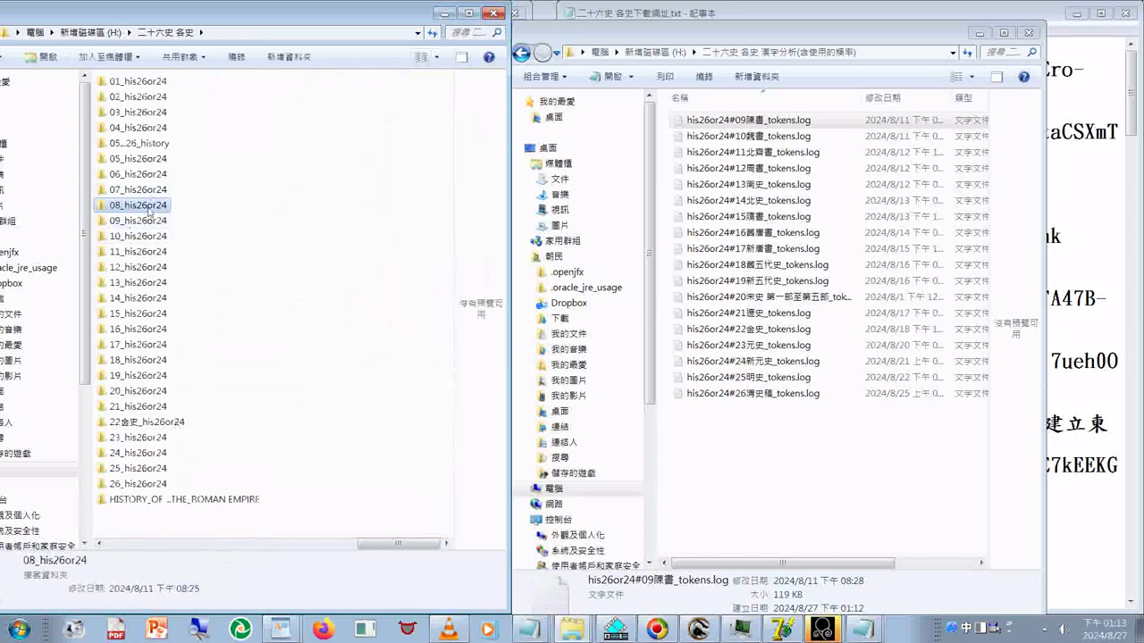
pyautogui.doubleClick(150, 213)
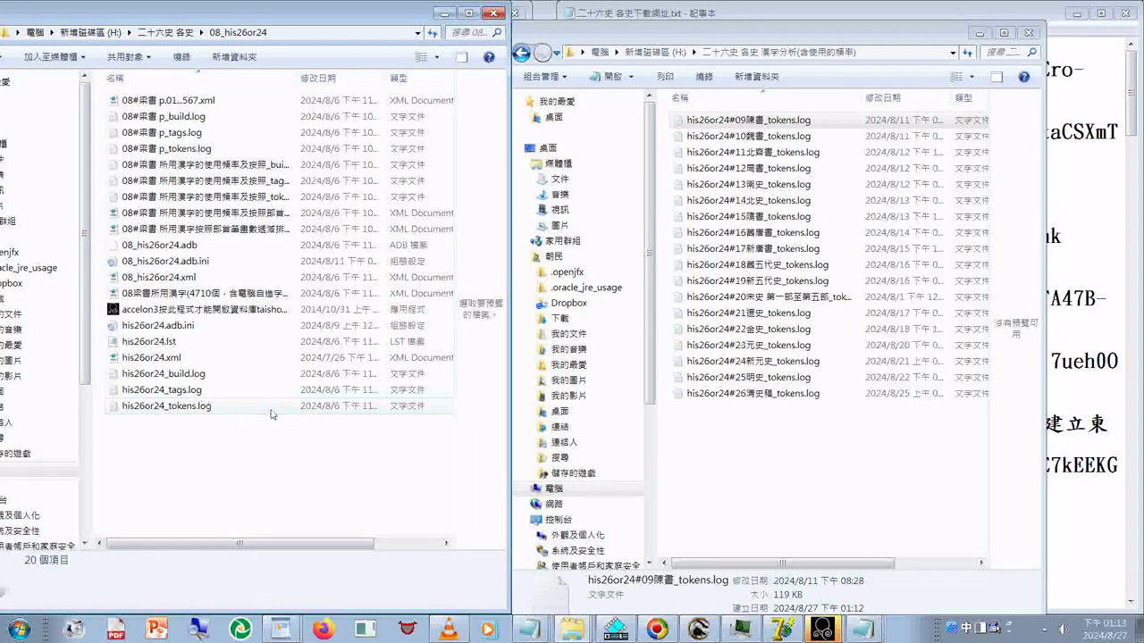
pyautogui.click(178, 410)
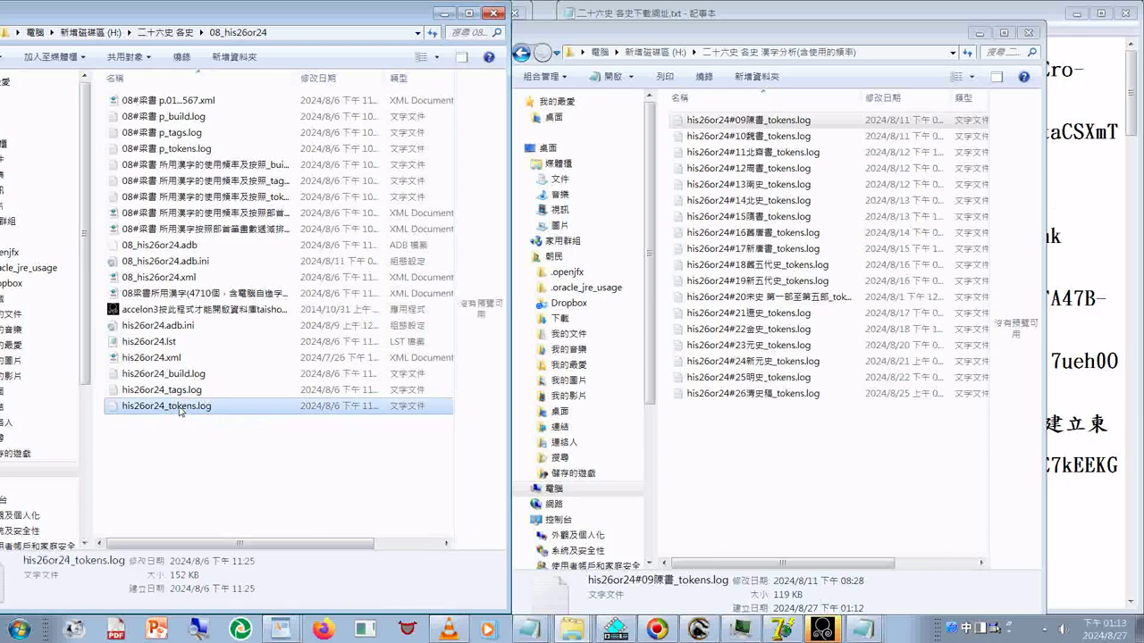
pyautogui.doubleClick(173, 407)
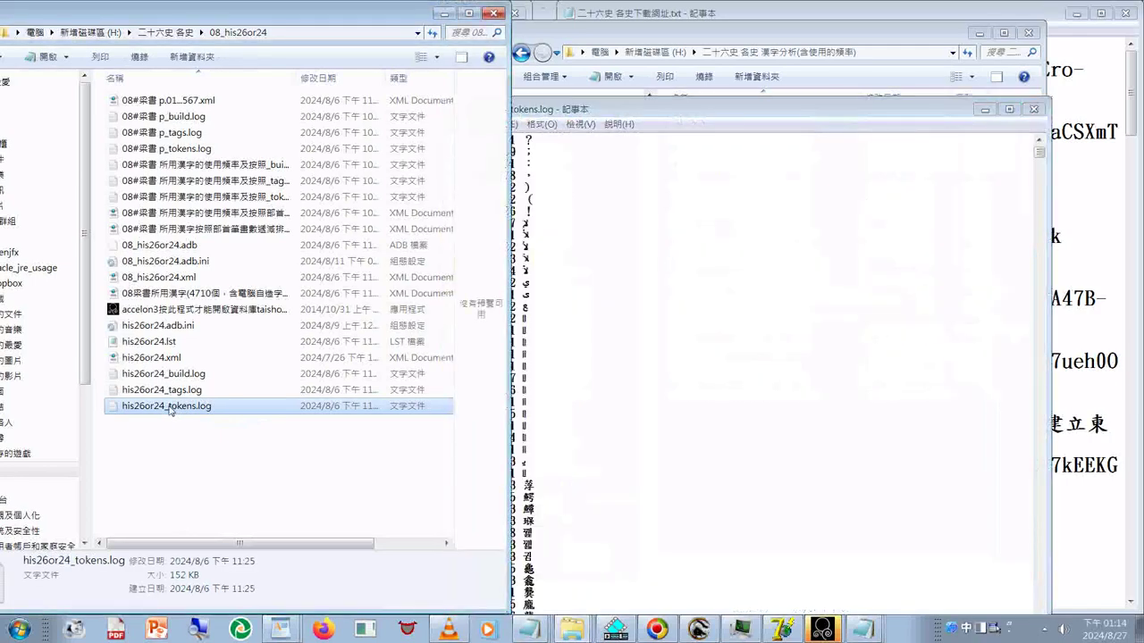
# Rename his26or24_tokens.log in the 08_his26or24 folder as his26or24#08梁書 _tokens.log, reusing the copied title
pyautogui.click(167, 410)
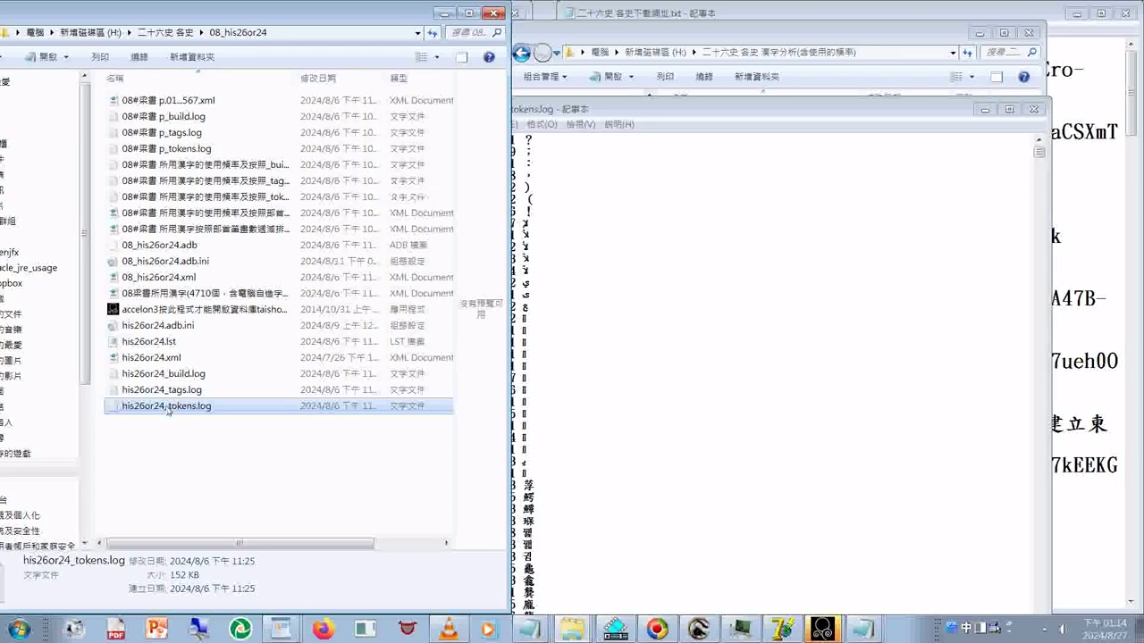
pyautogui.click(167, 409)
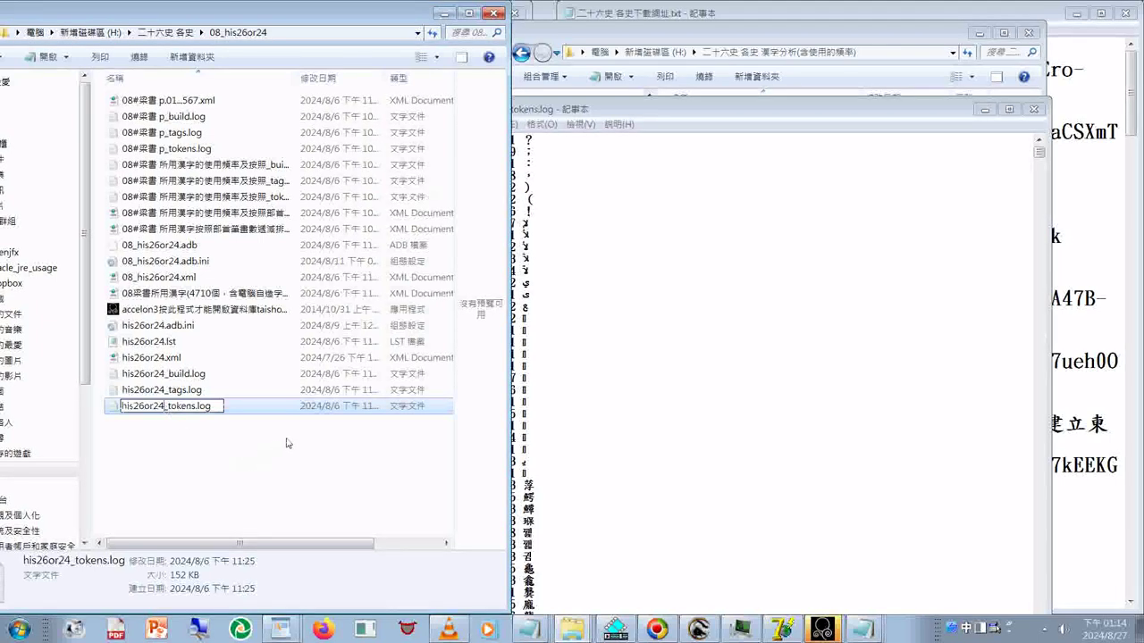
pyautogui.hotkey('ctrl', 'v')
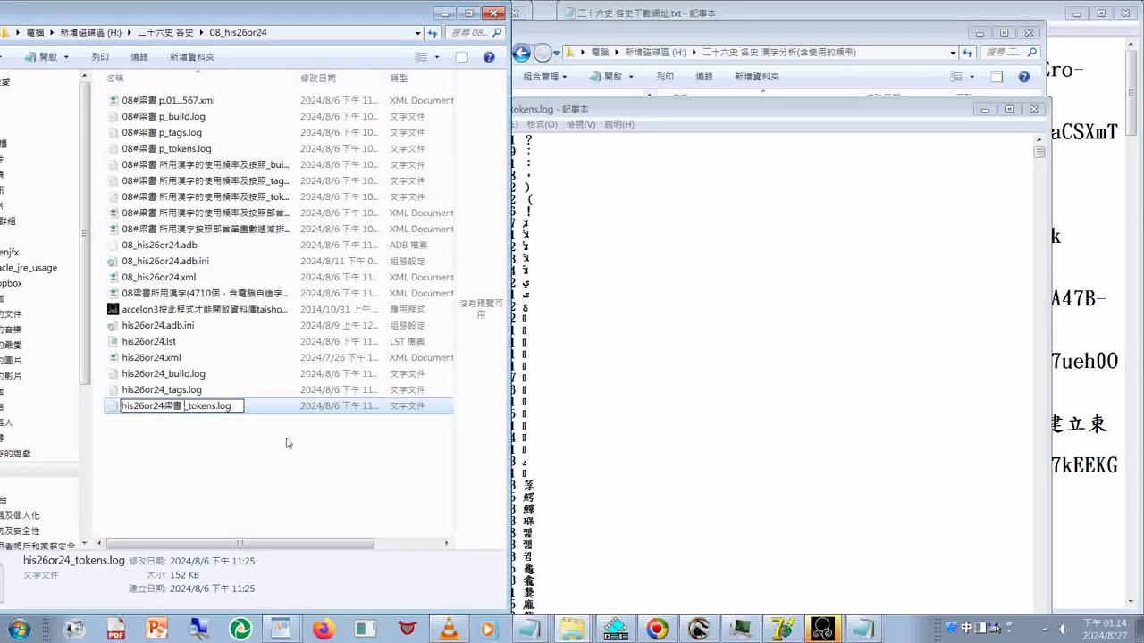
pyautogui.doubleClick(164, 410)
pyautogui.click(164, 409)
pyautogui.write('#08')
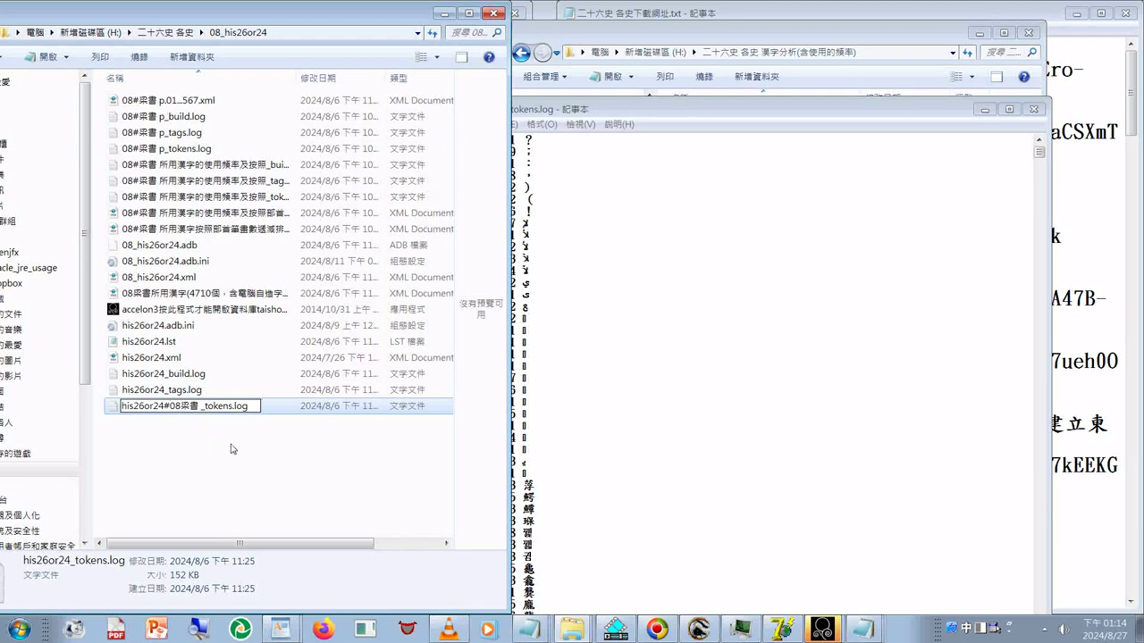
pyautogui.click(230, 448)
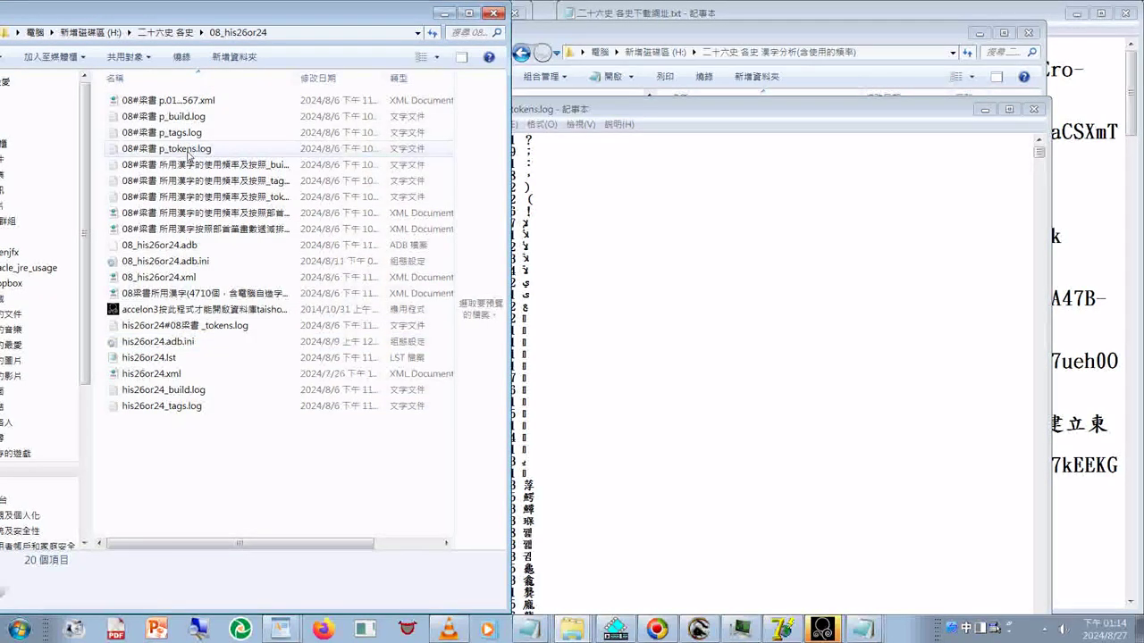
# Open his26or24#08梁書 _tokens.log in Notepad and compare it with the details of 08#梁書 p_tokens.log
pyautogui.doubleClick(220, 327)
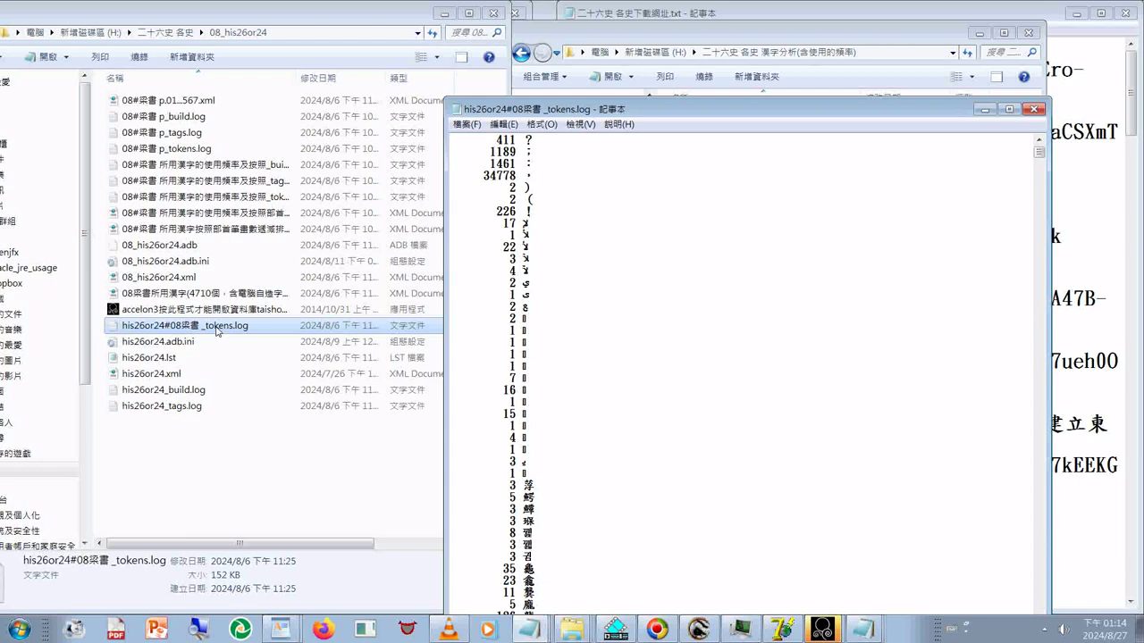
pyautogui.click(191, 149)
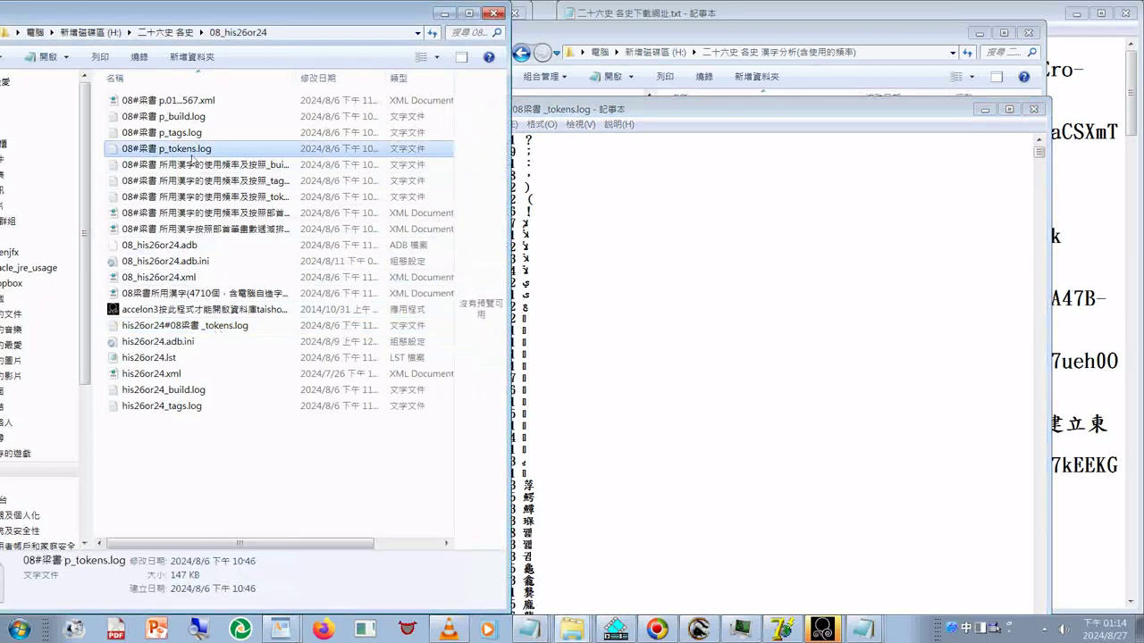
pyautogui.doubleClick(186, 328)
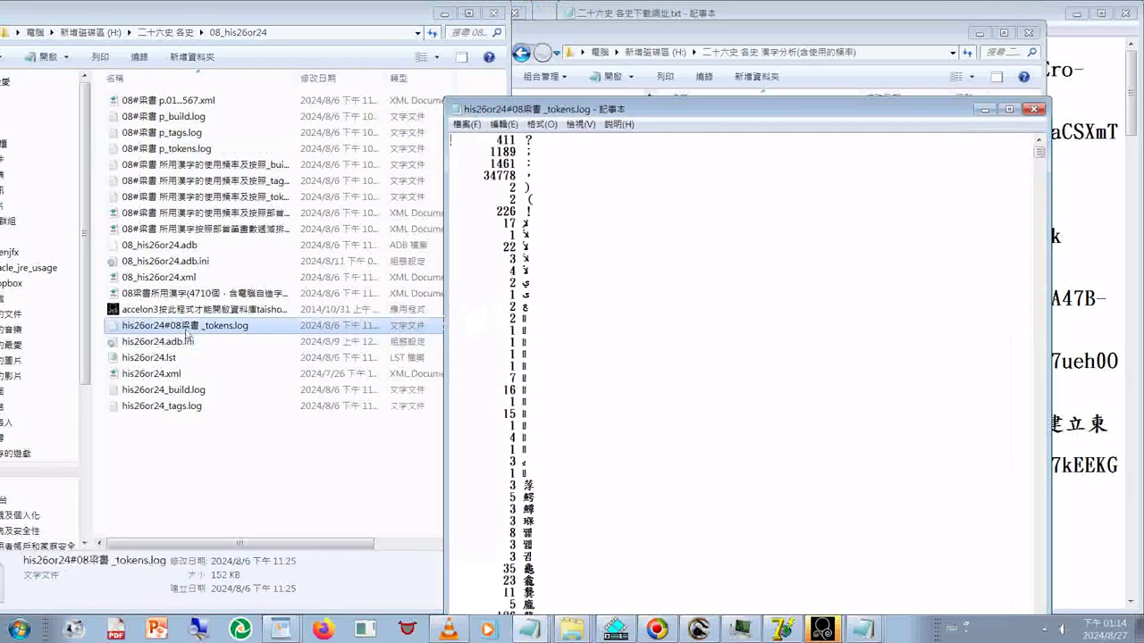
pyautogui.click(205, 150)
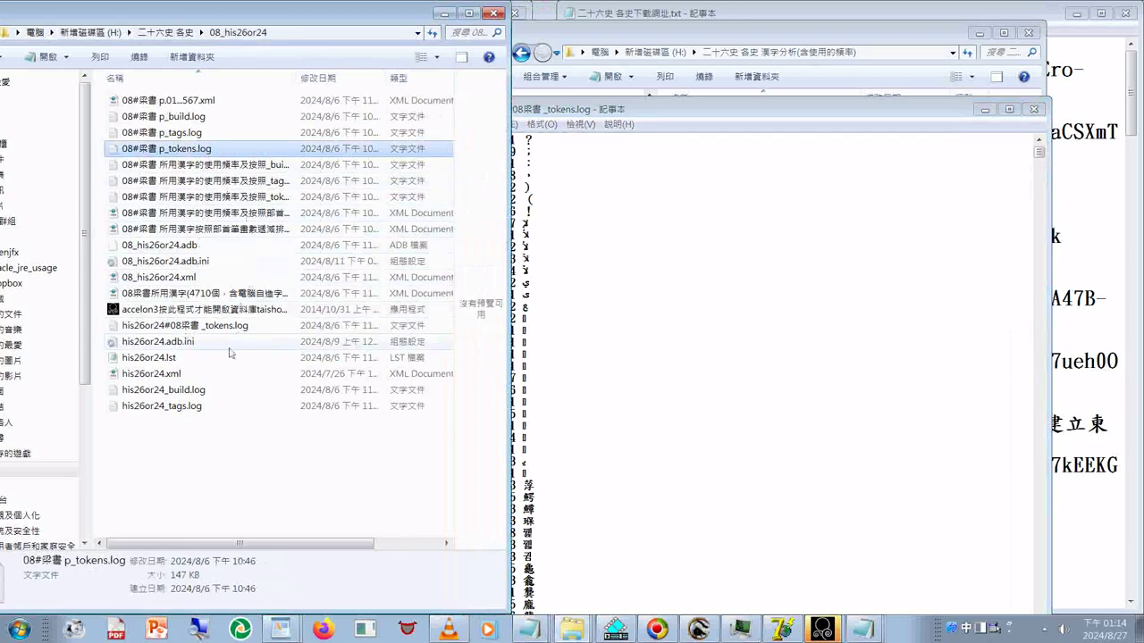
# Copy his26or24#08梁書 _tokens.log from the 08_his26or24 folder into the 二十六史 各史 漢字分析(含使用的頻率) folder
pyautogui.rightClick(203, 325)
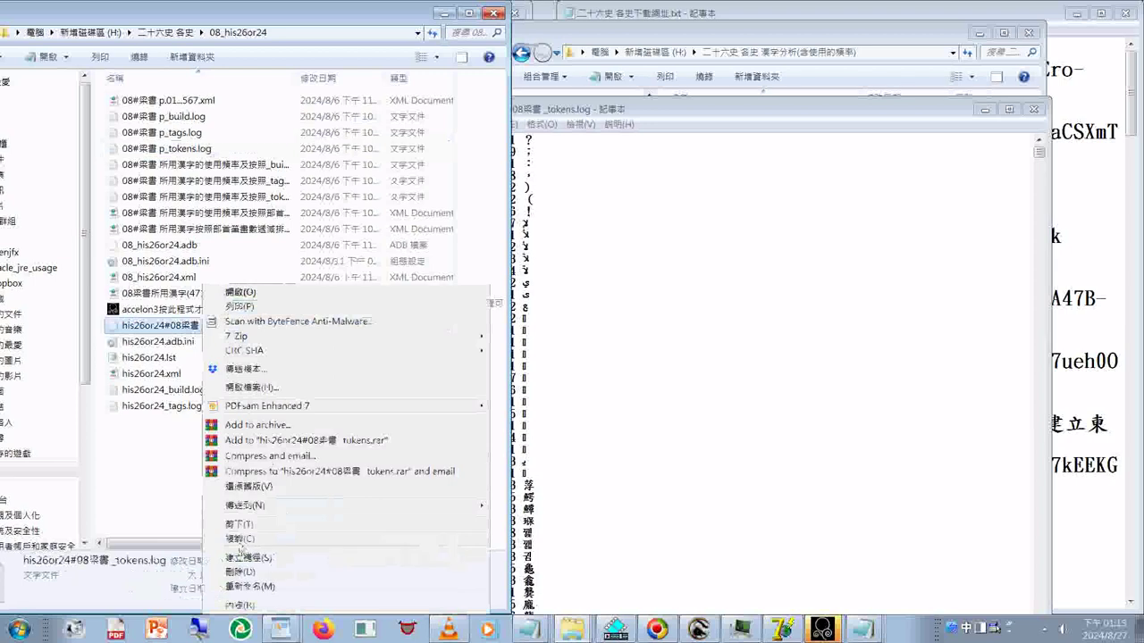
pyautogui.click(240, 539)
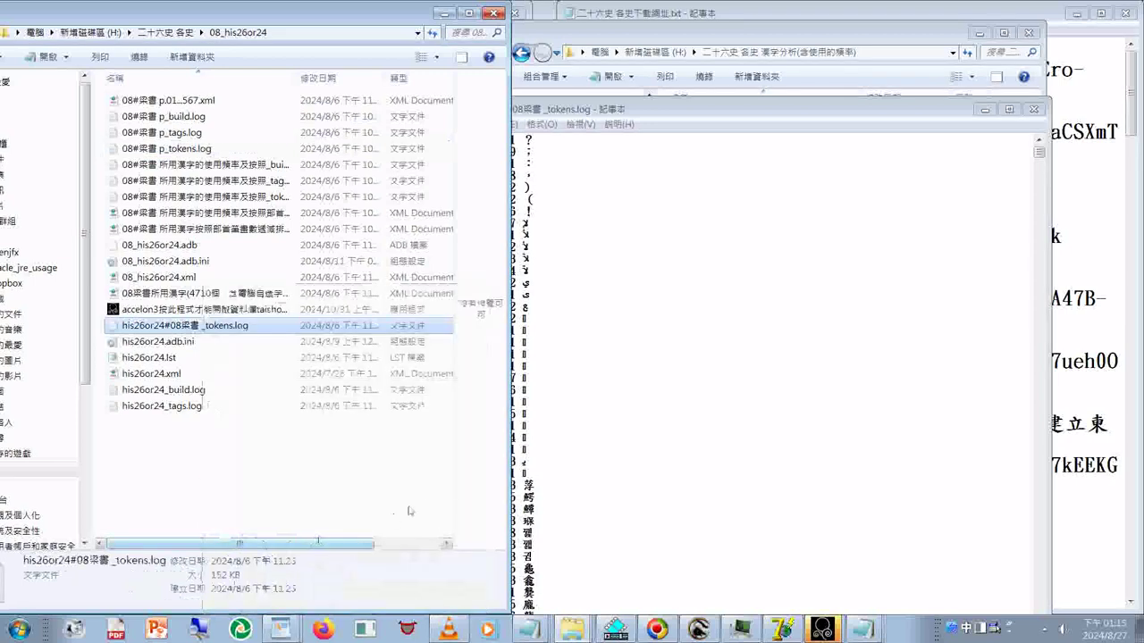
pyautogui.click(535, 631)
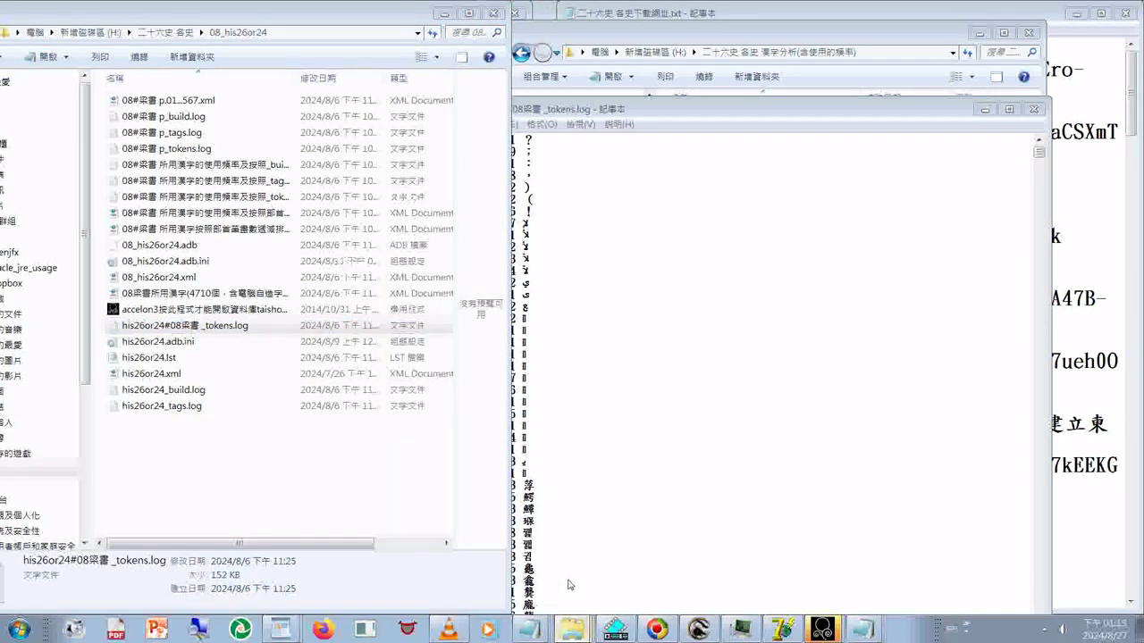
pyautogui.hotkey('alt', 'F4')
pyautogui.rightClick(716, 467)
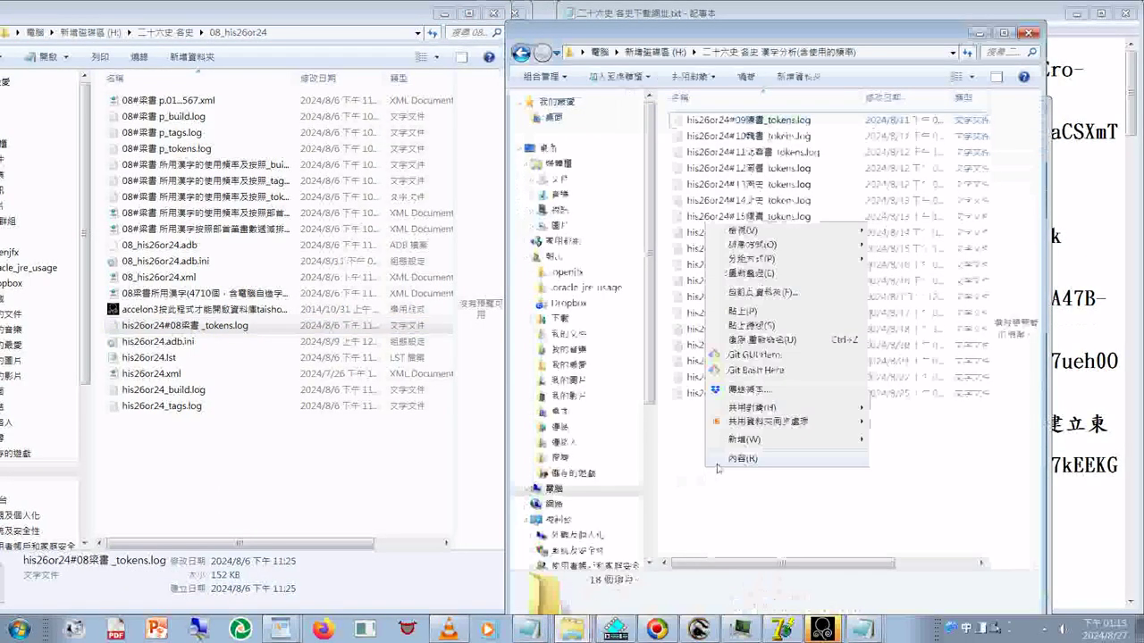
pyautogui.click(744, 310)
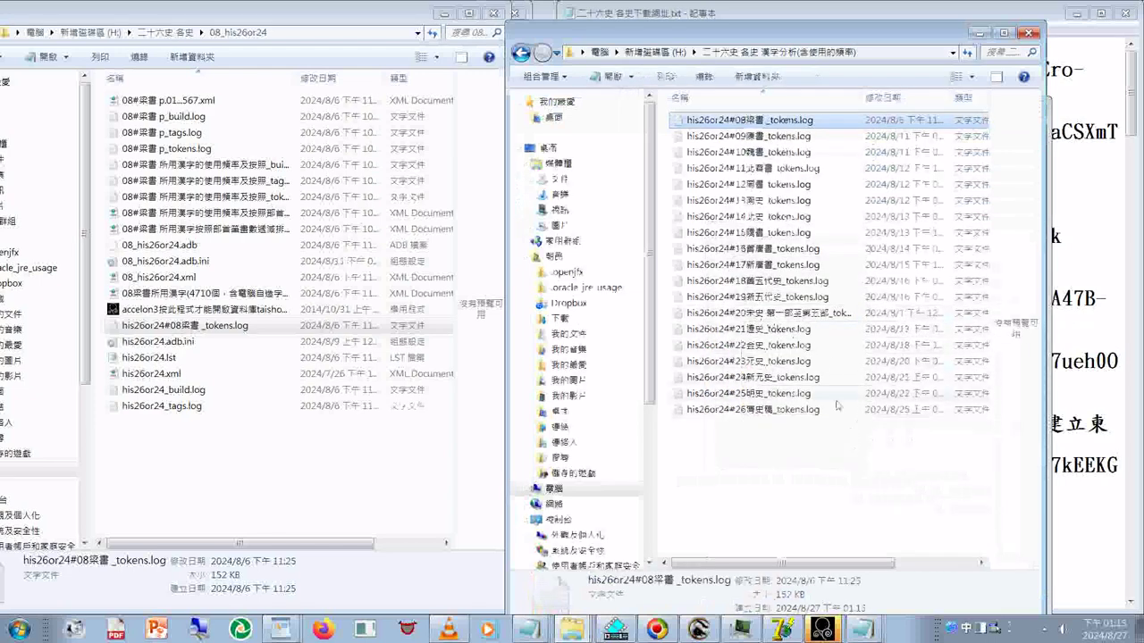
pyautogui.click(763, 486)
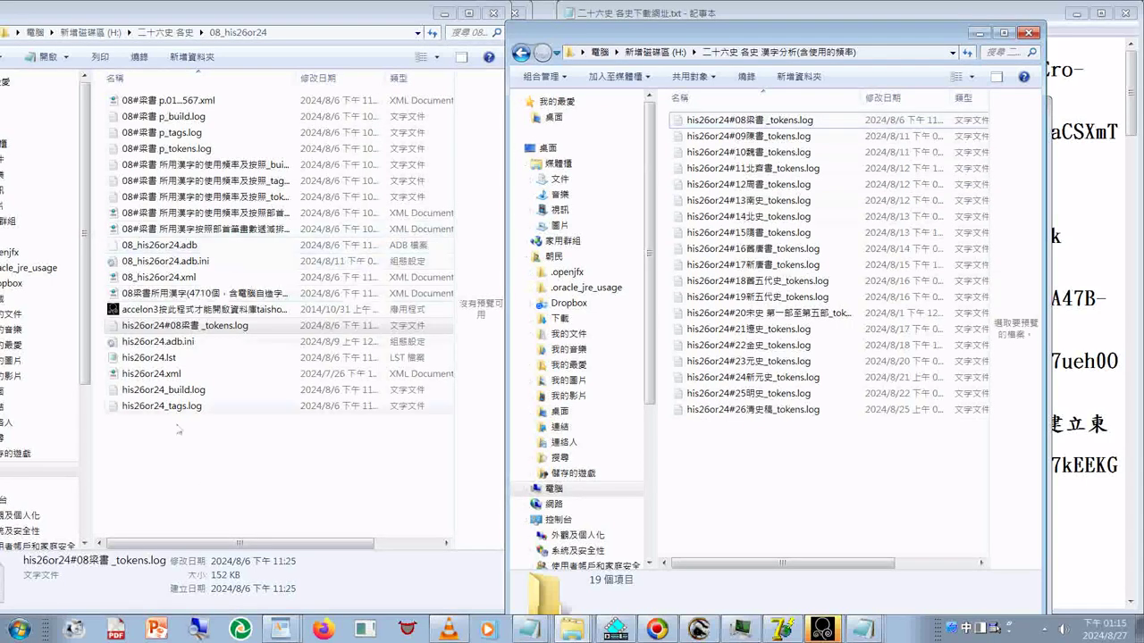
# Open the 07_his26or24 folder and select his26or24_tokens.log
pyautogui.click(165, 32)
pyautogui.doubleClick(136, 188)
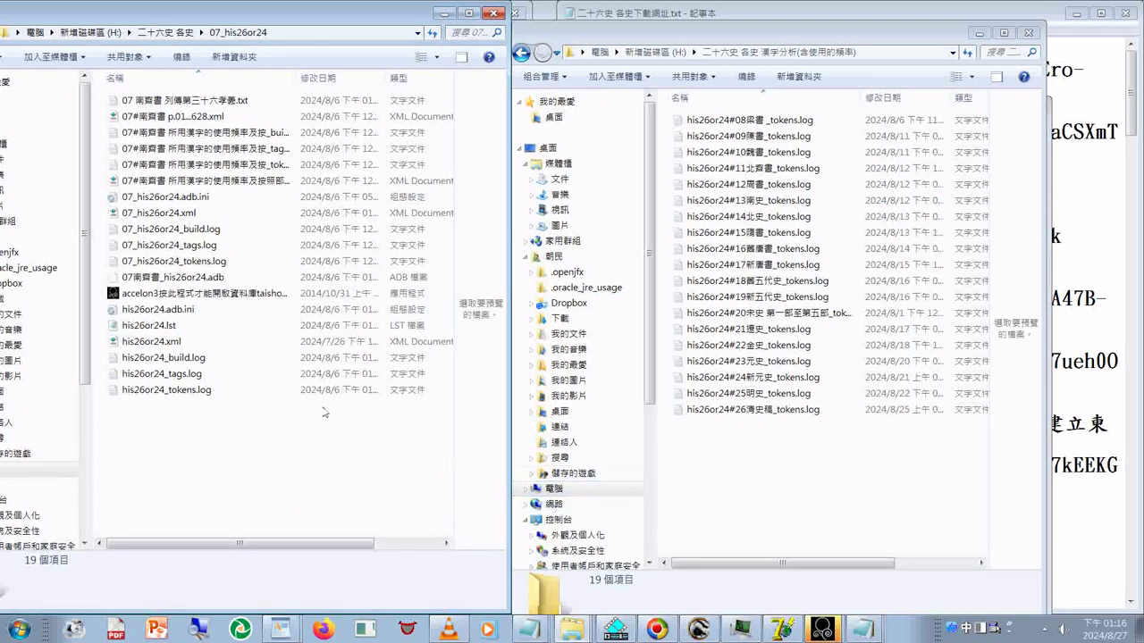
pyautogui.click(165, 391)
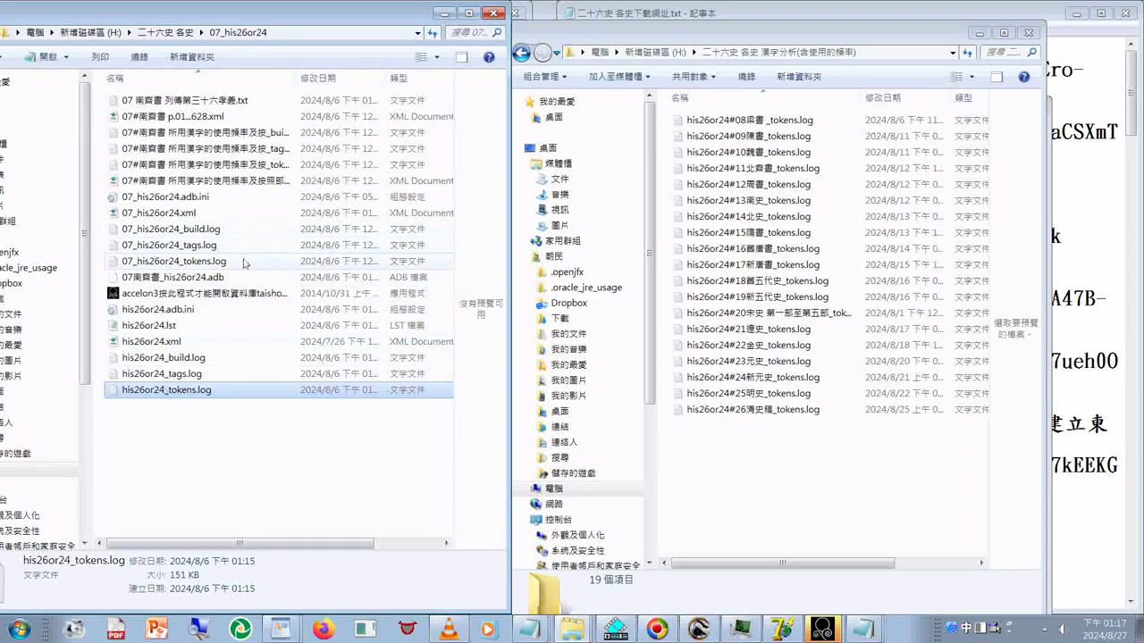
# Copy the title 南齊書 from the name of 07 南齊書 列傳第三十六孝義.txt, leaving the file's name as it is
pyautogui.click(148, 102)
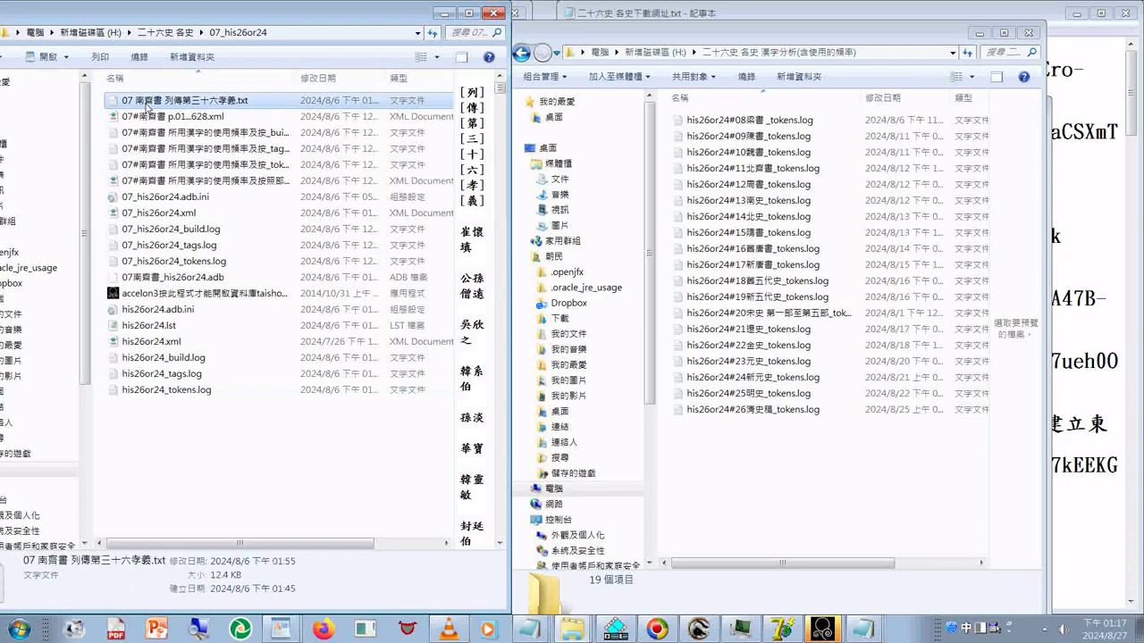
pyautogui.rightClick(141, 103)
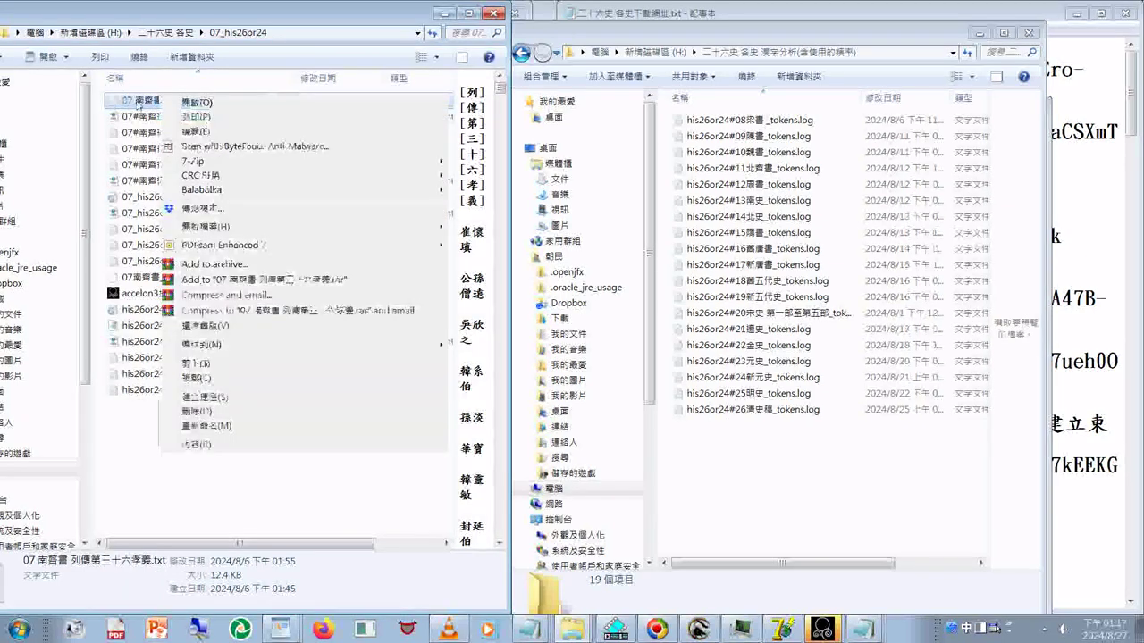
pyautogui.rightClick(136, 103)
pyautogui.press('m')
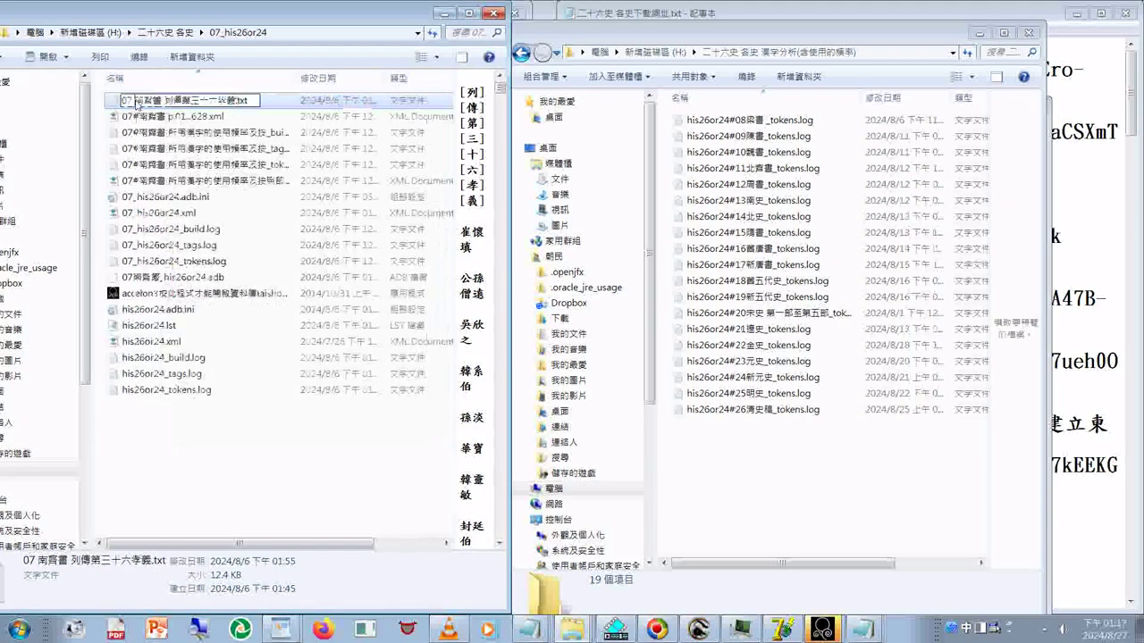
pyautogui.moveTo(136, 105); pyautogui.dragTo(159, 101)
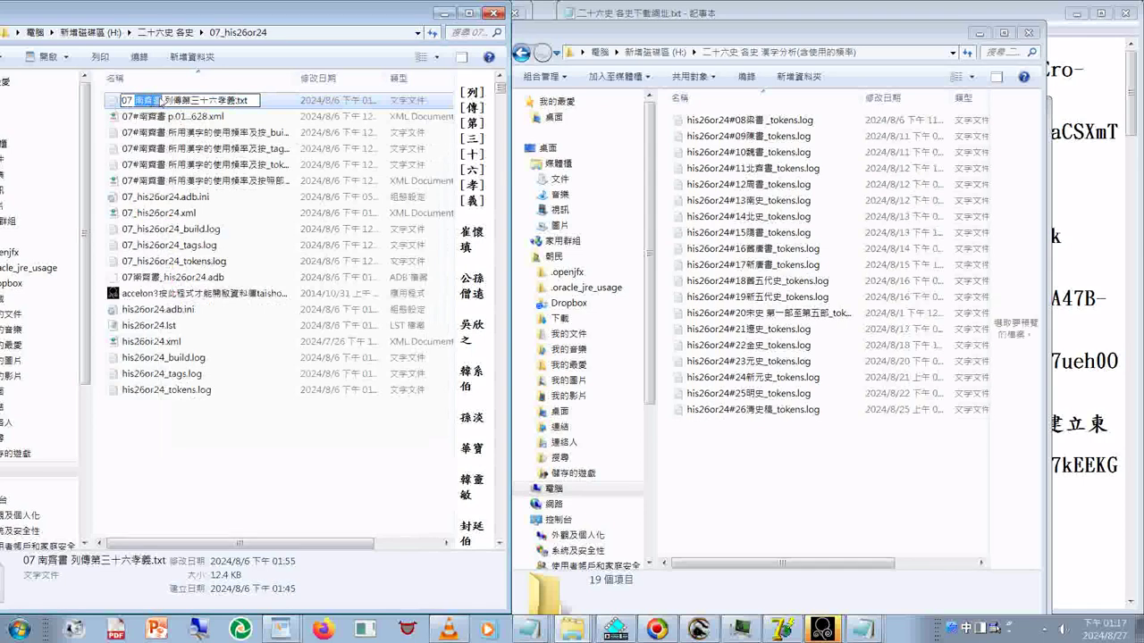
pyautogui.rightClick(147, 101)
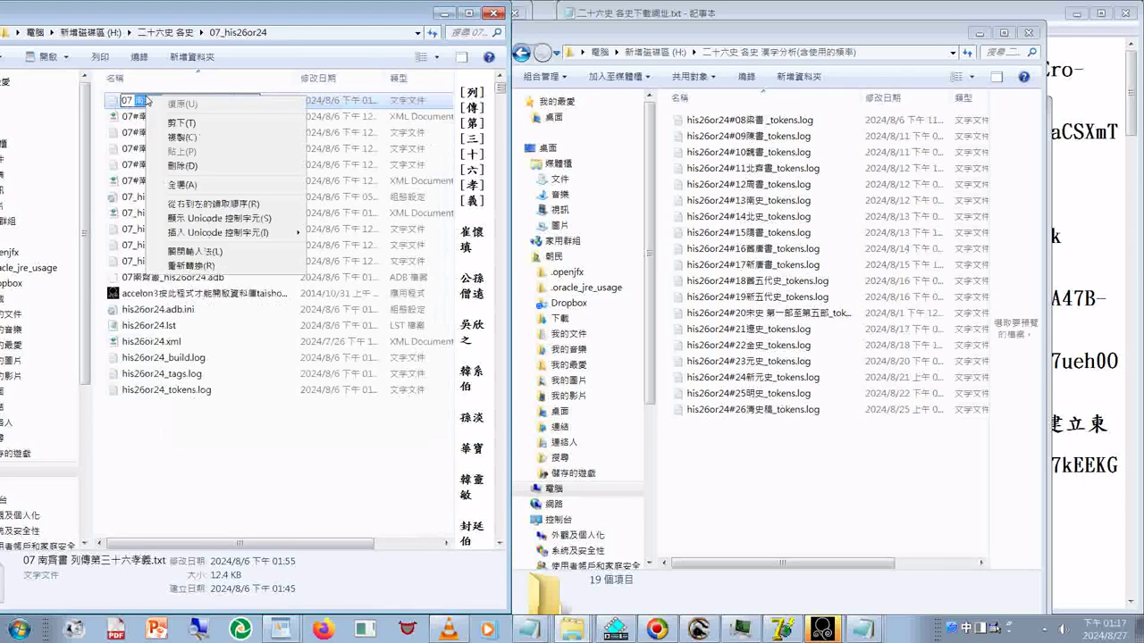
pyautogui.click(182, 138)
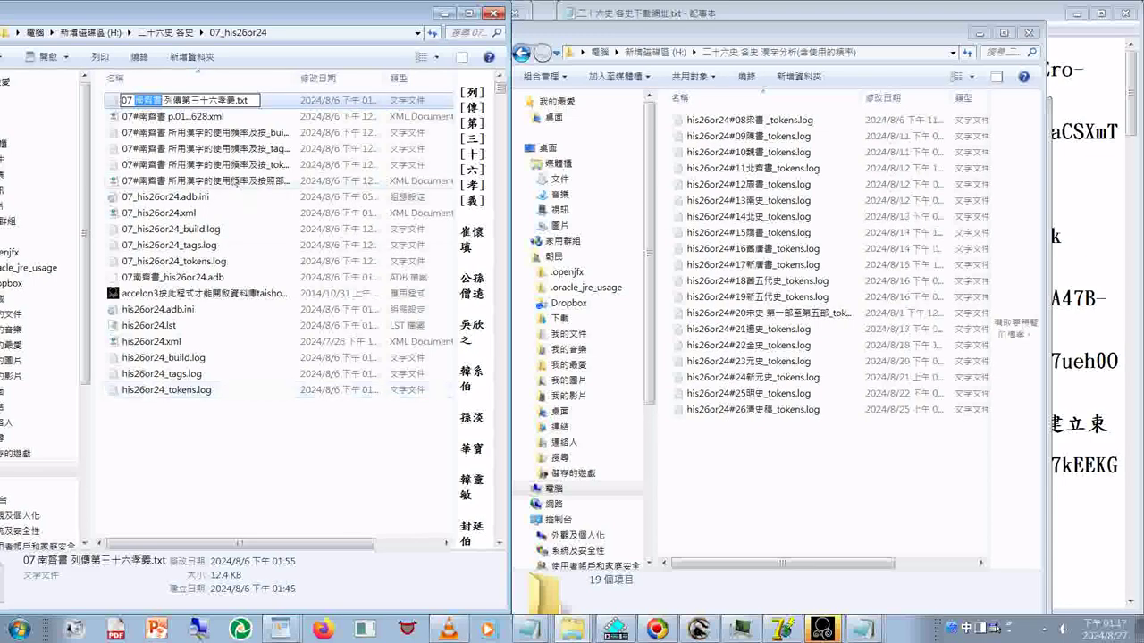
pyautogui.click(196, 181)
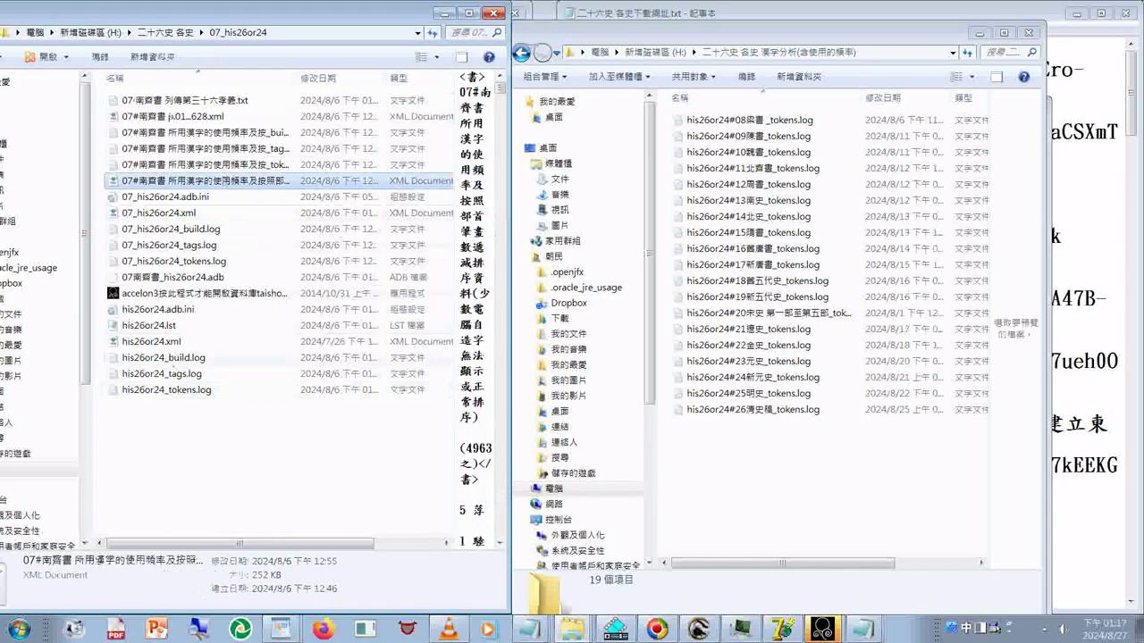
# Open his26or24_tokens.log from the 07_his26or24 folder in Notepad and close it again
pyautogui.click(168, 391)
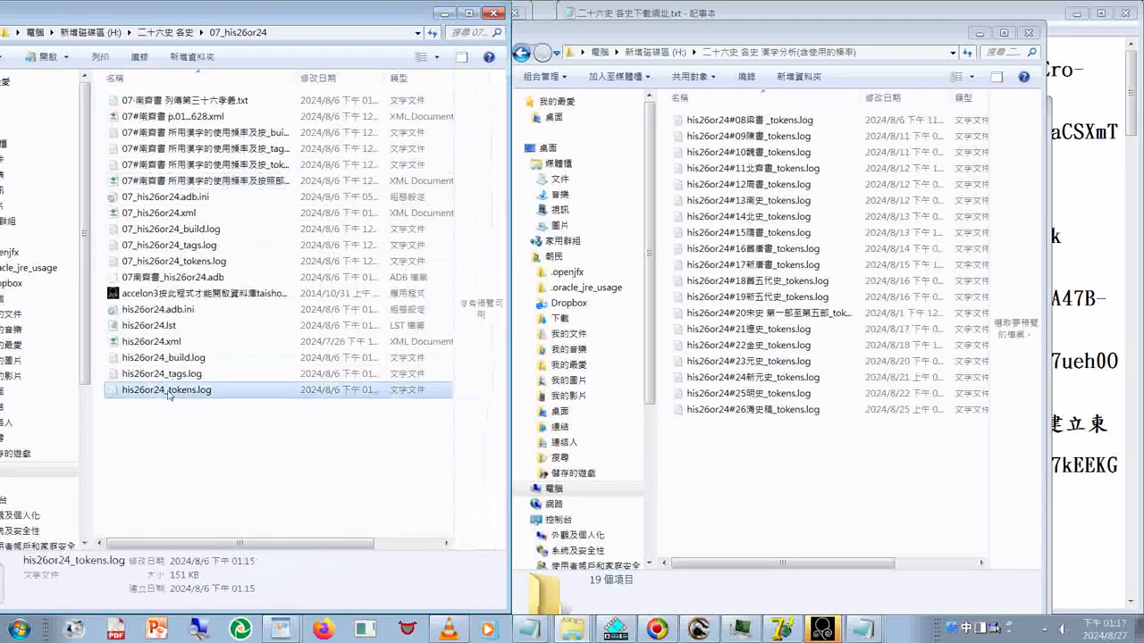
pyautogui.doubleClick(162, 390)
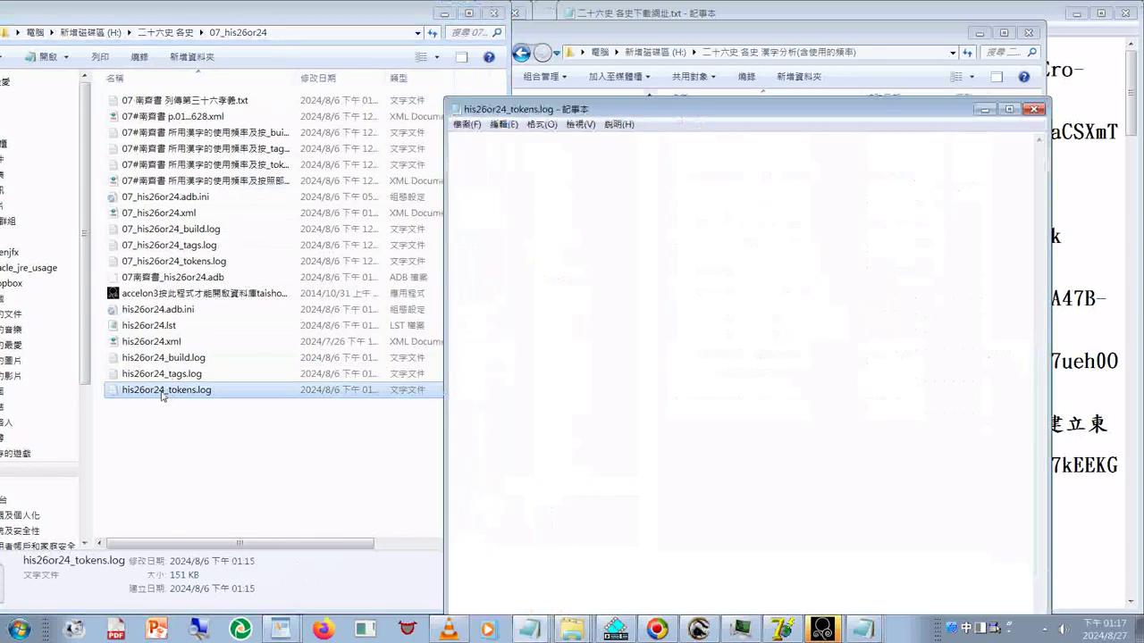
pyautogui.click(1033, 109)
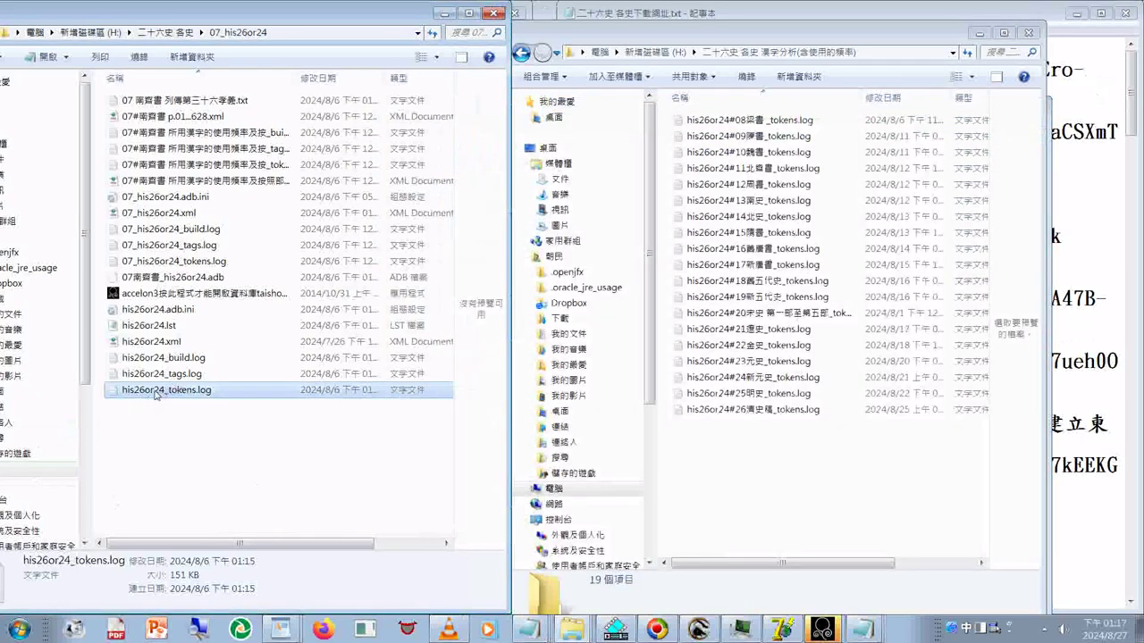
# Rename his26or24_tokens.log in the 07_his26or24 folder as his26or24南齊書_tokens.log, reusing the copied title
pyautogui.rightClick(155, 393)
pyautogui.click(189, 362)
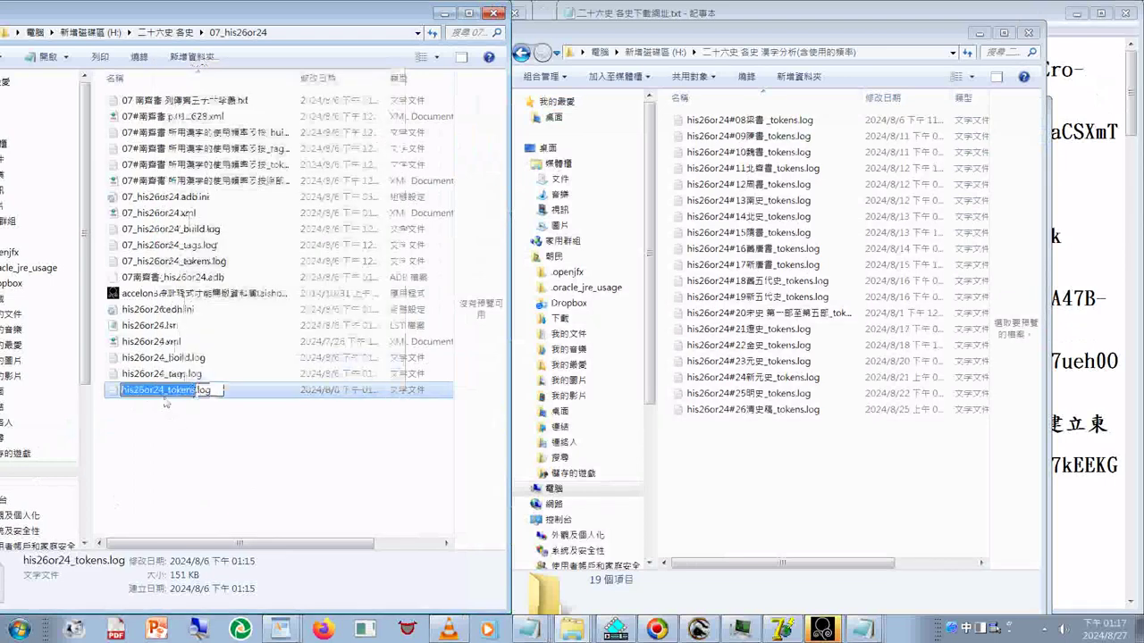
pyautogui.click(164, 393)
pyautogui.write('南齊書')
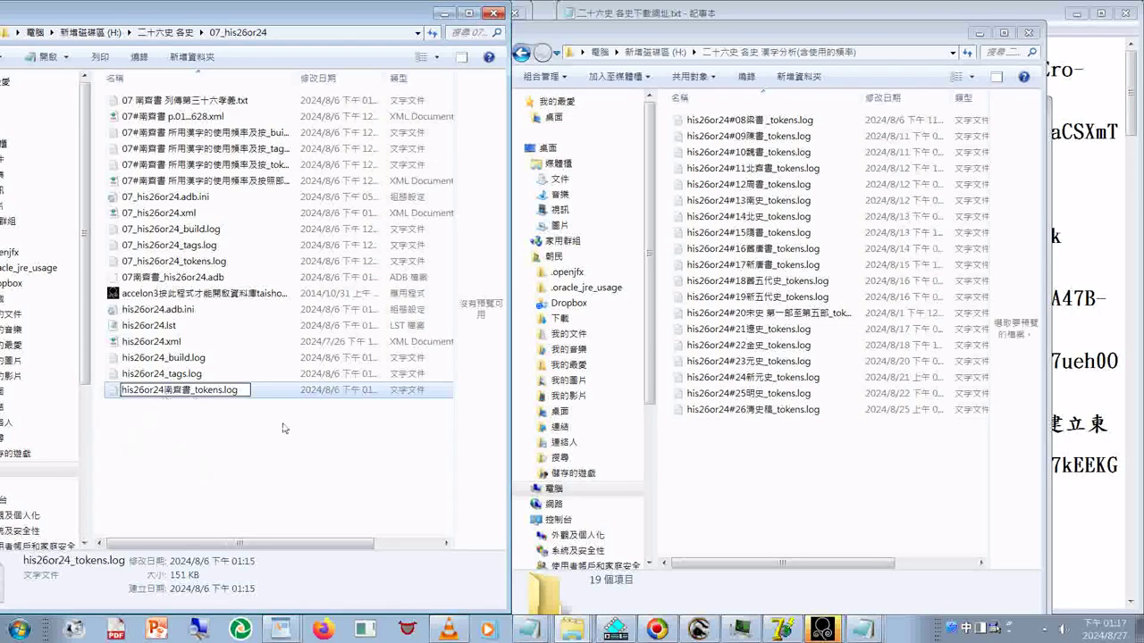
pyautogui.click(282, 428)
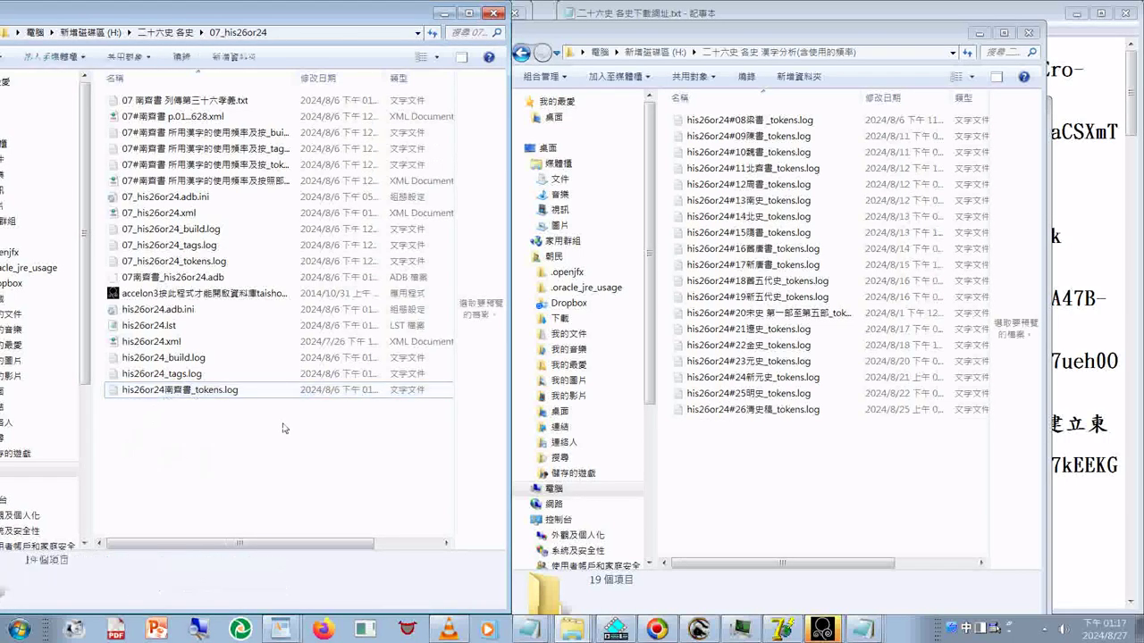
# Copy his26or24南齊書_tokens.log into the 二十六史 各史 漢字分析(含使用的頻率) folder
pyautogui.rightClick(208, 394)
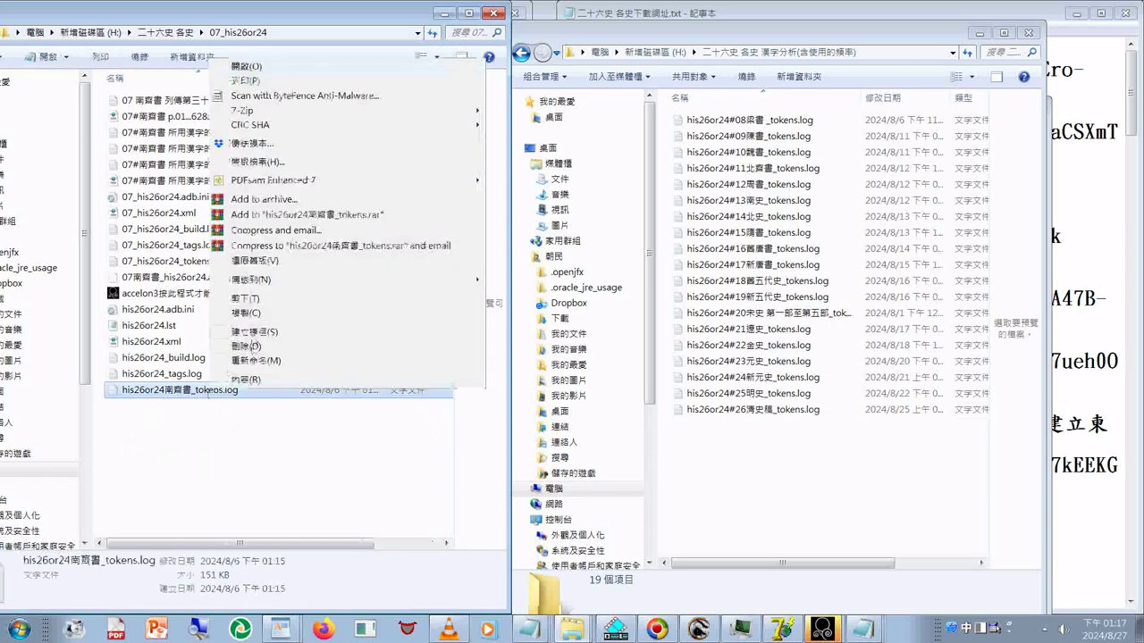
pyautogui.click(243, 314)
pyautogui.rightClick(774, 451)
pyautogui.click(804, 314)
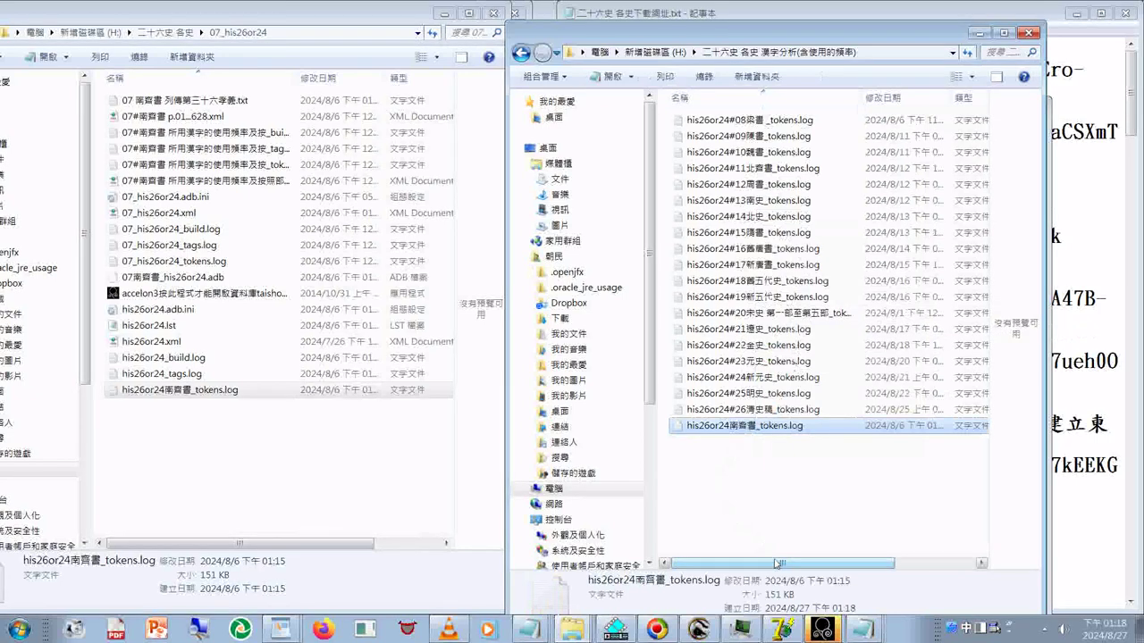
# Rename the copied 南齊書 log in the collection folder as his26or24#07南齊書_tokens.log
pyautogui.click(744, 427)
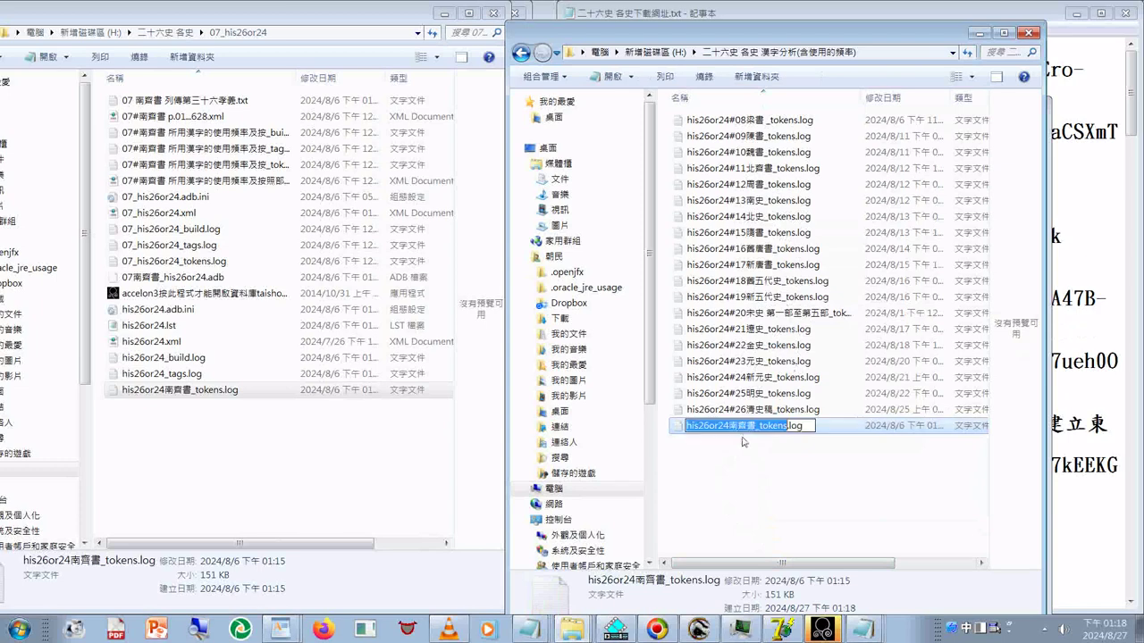
pyautogui.click(729, 426)
pyautogui.write('07')
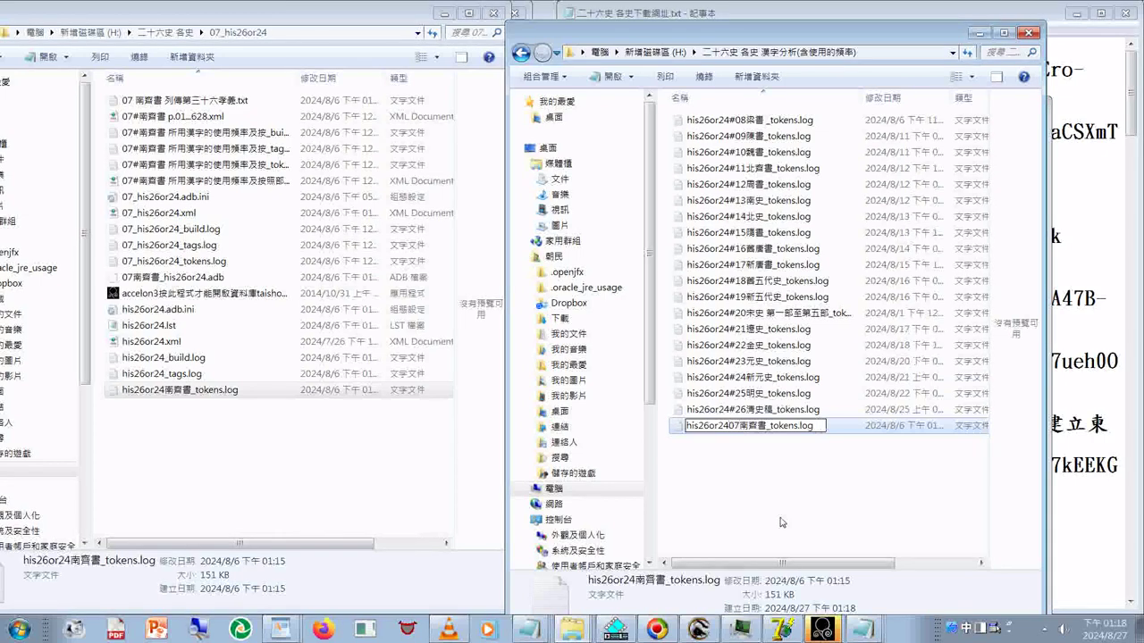
pyautogui.write('#')
pyautogui.click(760, 504)
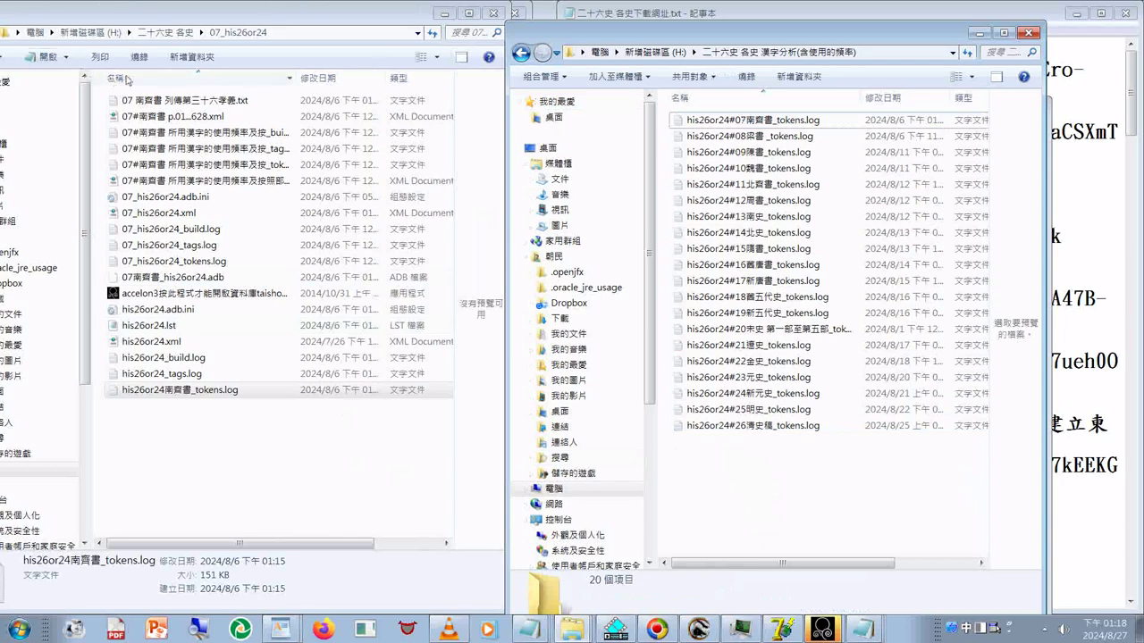
# Open the 06_his26or24 folder and select his26or24_tokens.log
pyautogui.press('BackSpace')
pyautogui.doubleClick(143, 170)
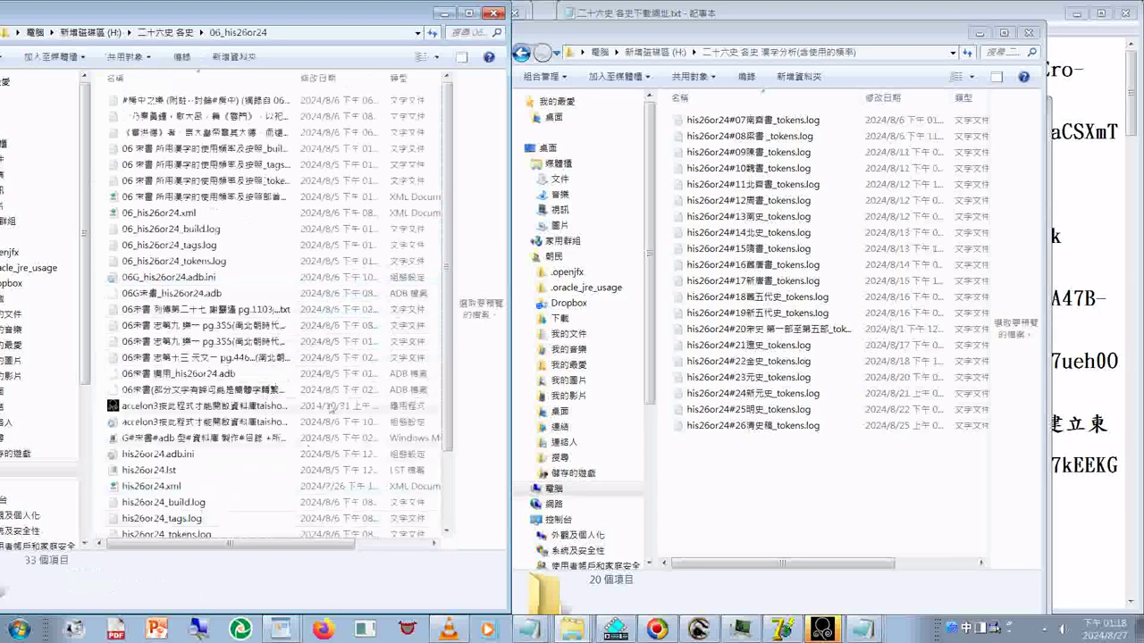
pyautogui.scroll(-2, 333, 382)
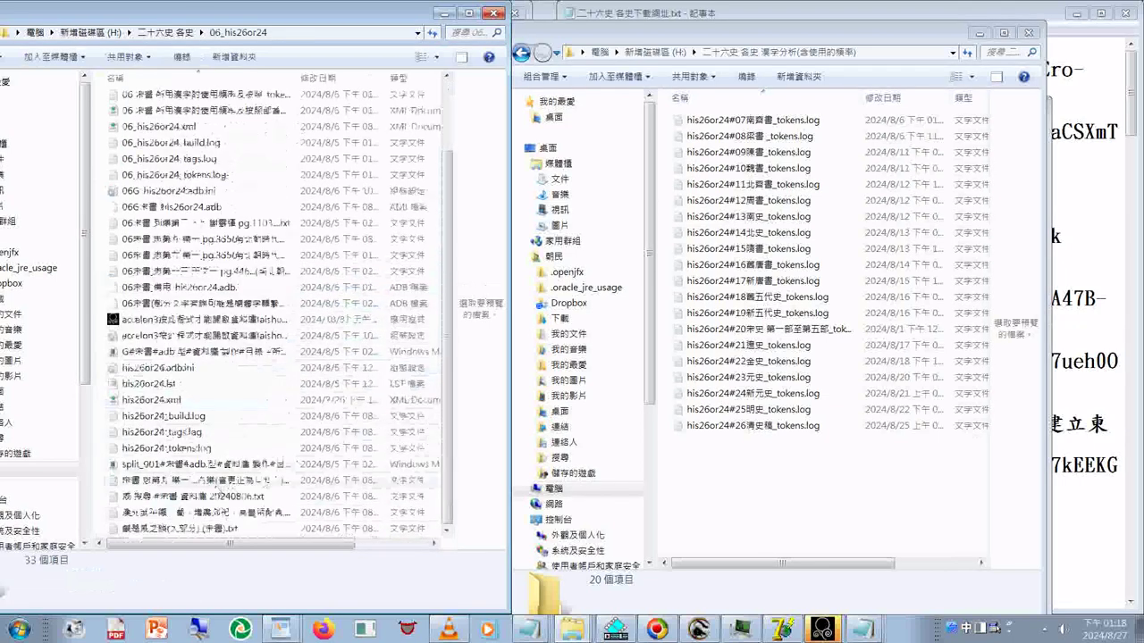
pyautogui.click(185, 451)
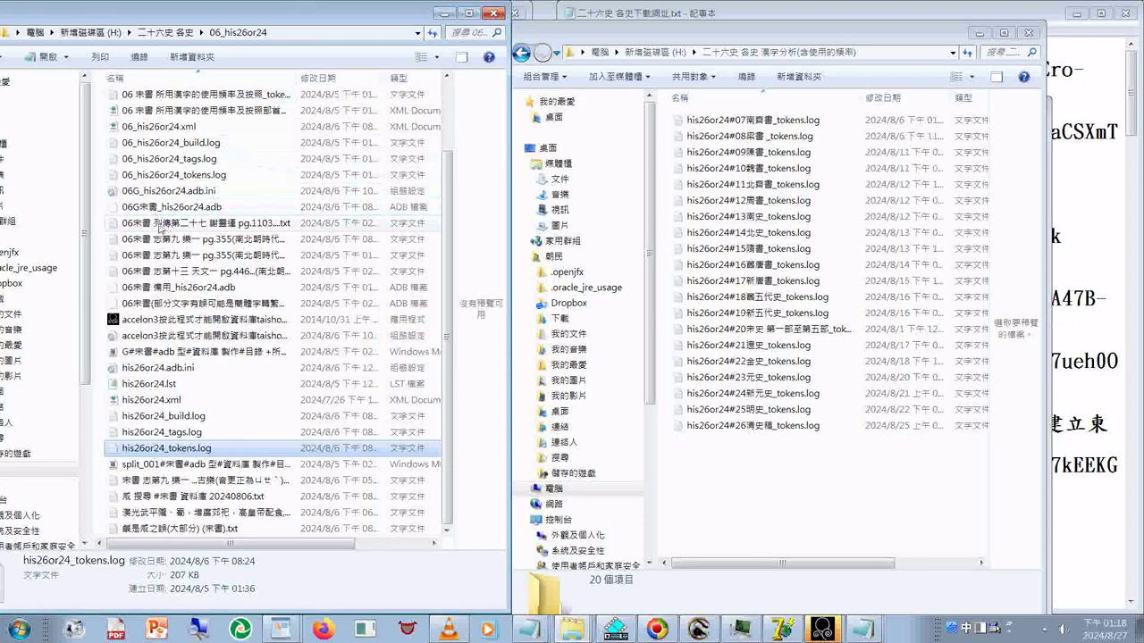
pyautogui.doubleClick(145, 209)
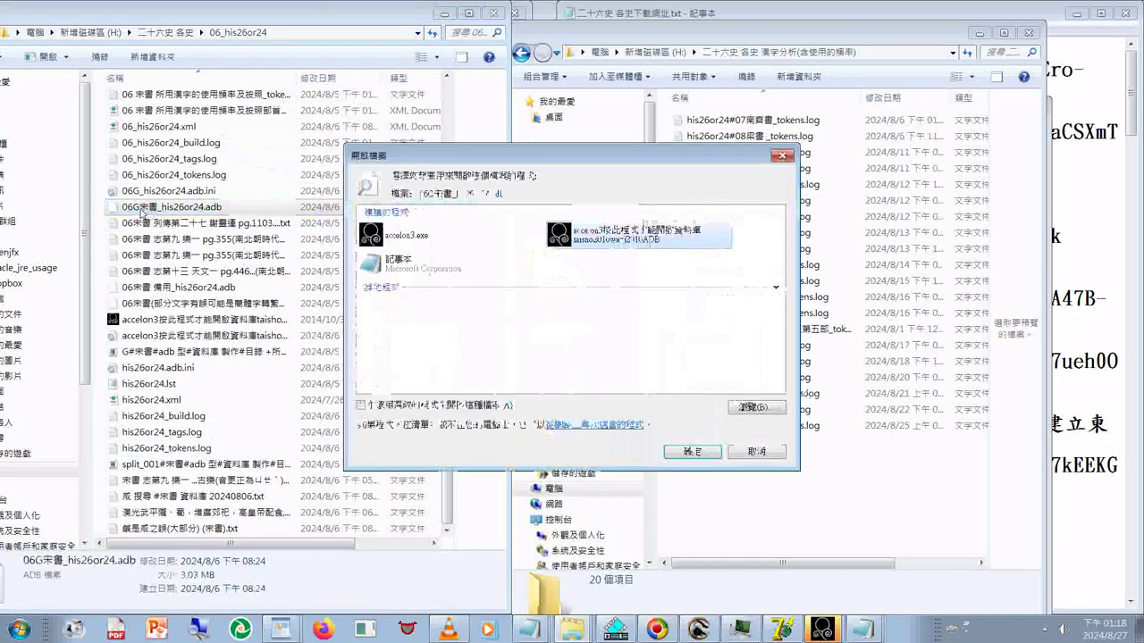
pyautogui.click(756, 451)
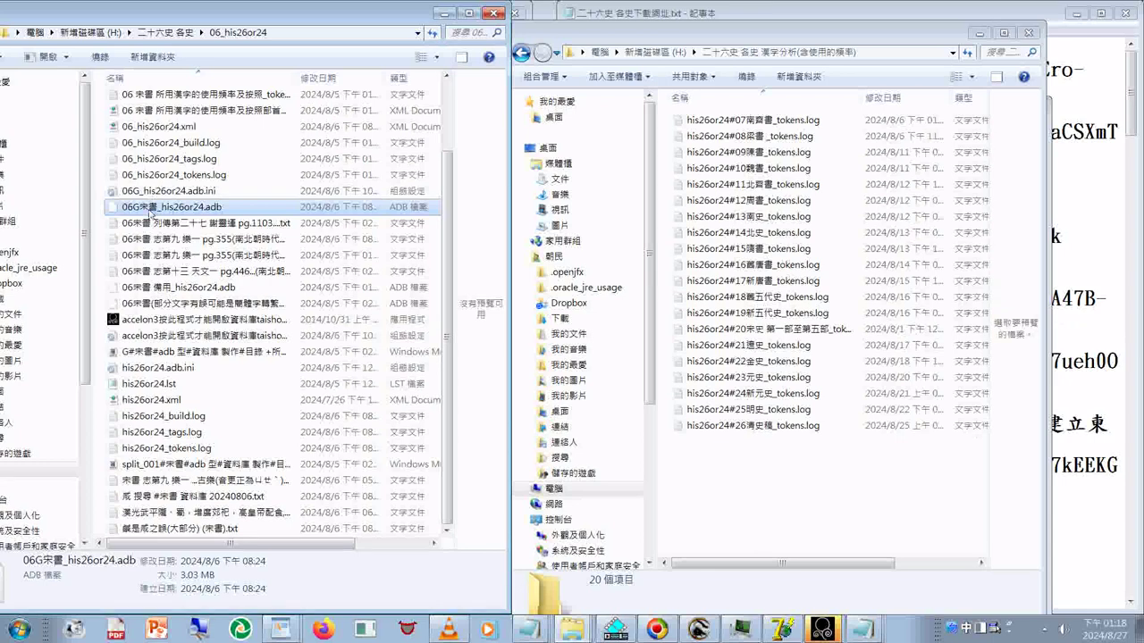
pyautogui.rightClick(153, 214)
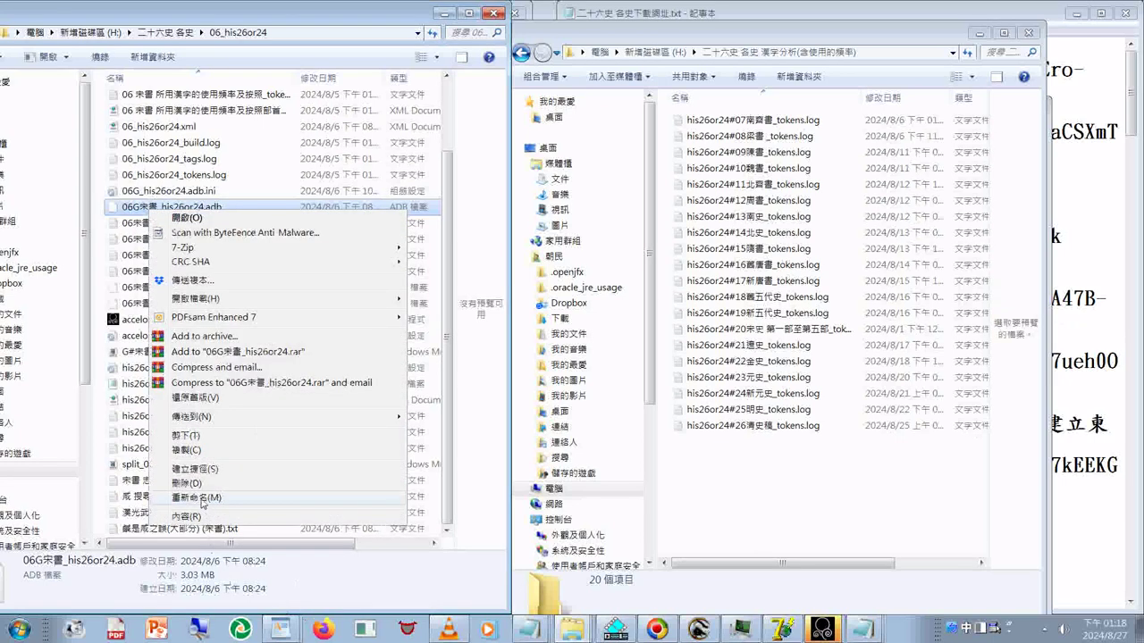
# Copy the title 宋書 from the name of 咸 搜尋 #宋書 資料庫 20240806.txt in the 06_his26or24 folder
pyautogui.click(139, 496)
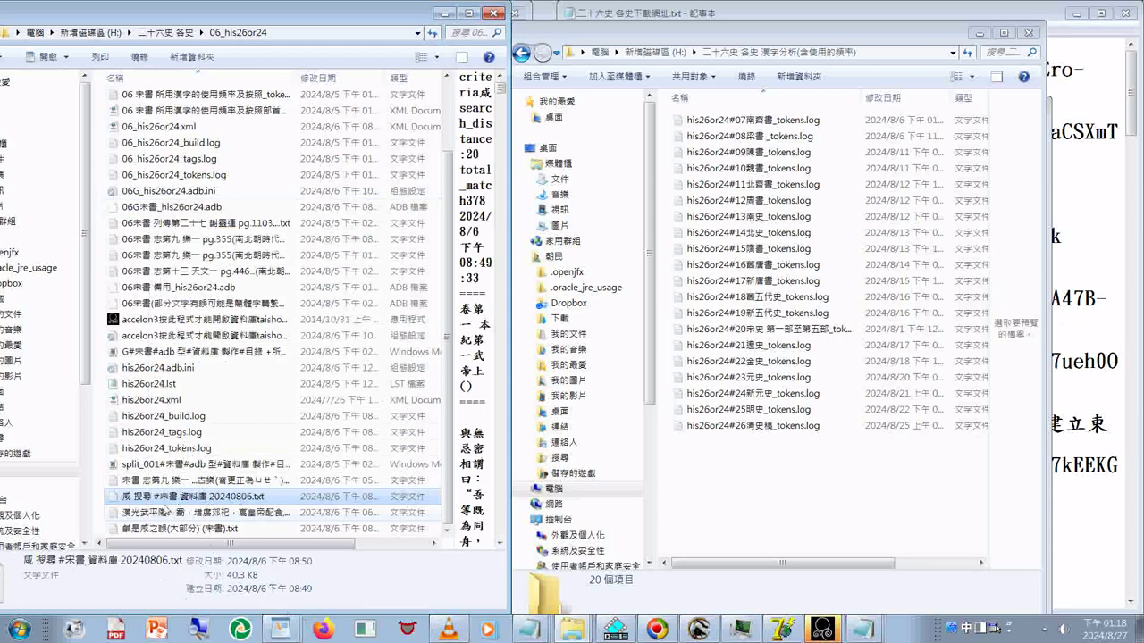
pyautogui.click(170, 498)
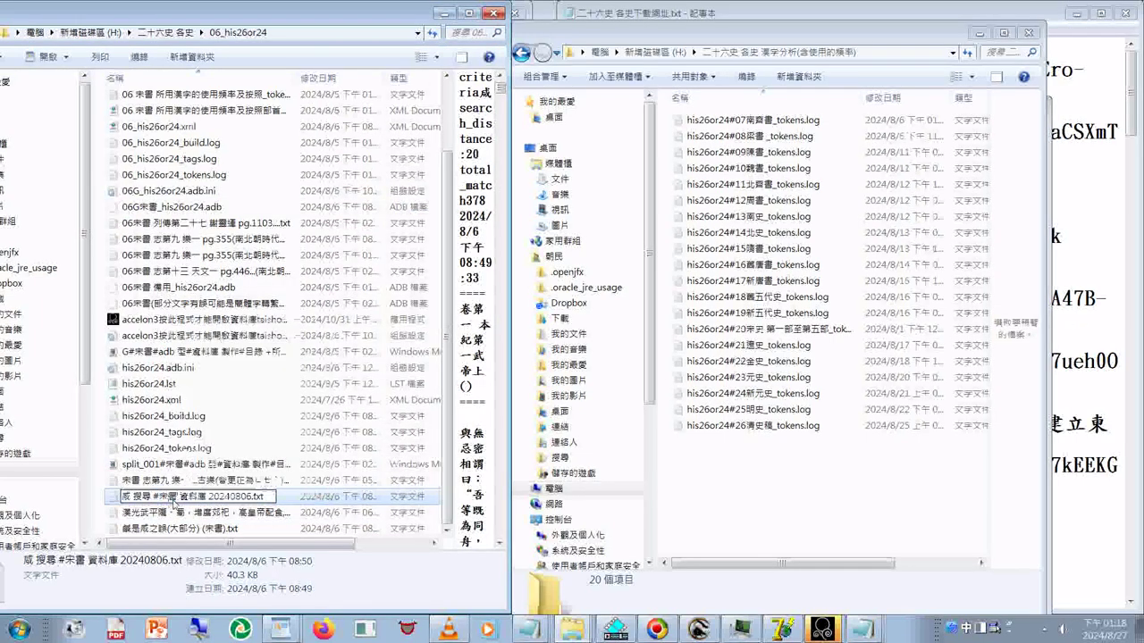
pyautogui.doubleClick(169, 497)
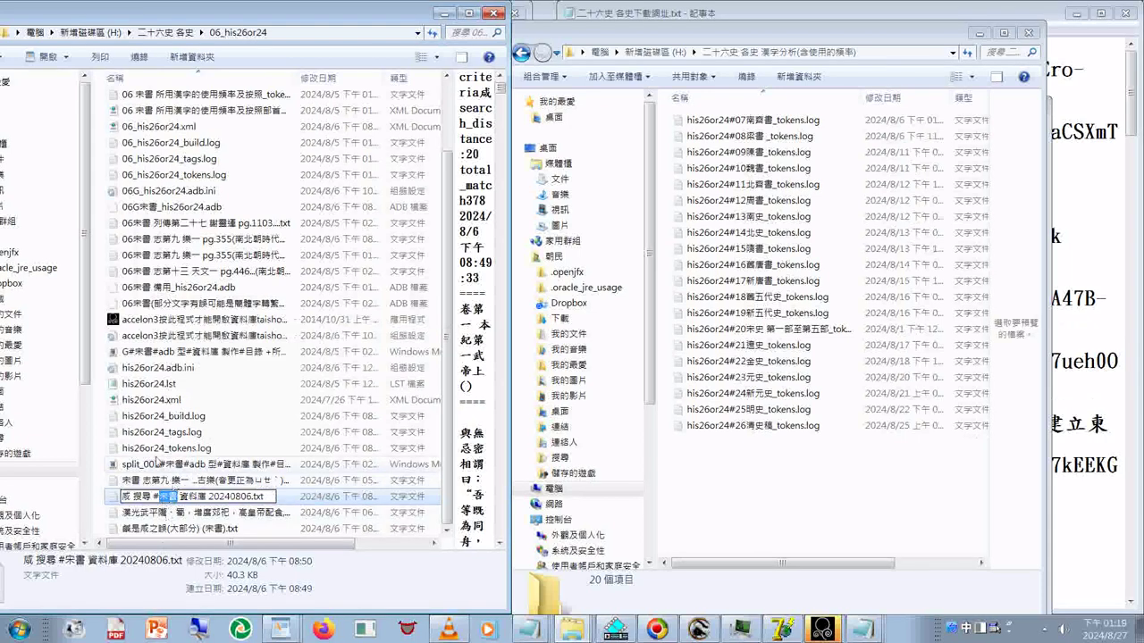
# Check his26or24_tokens.log in Notepad, close it, and rename the file as his26or24宋書_tokens.log, reusing the copied title
pyautogui.click(152, 448)
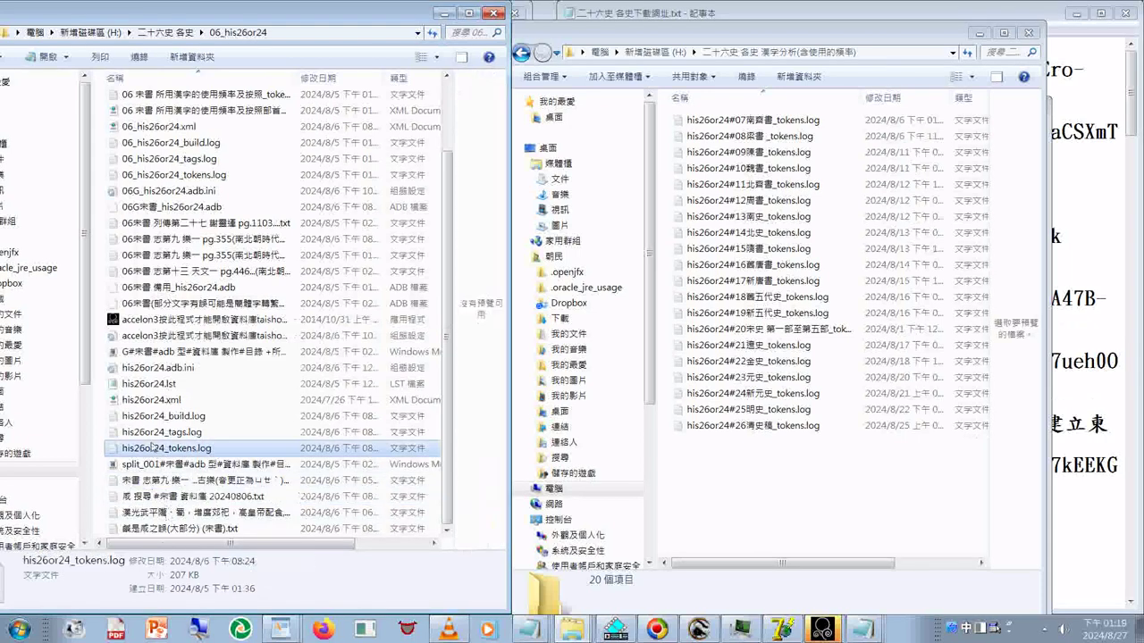
pyautogui.doubleClick(167, 449)
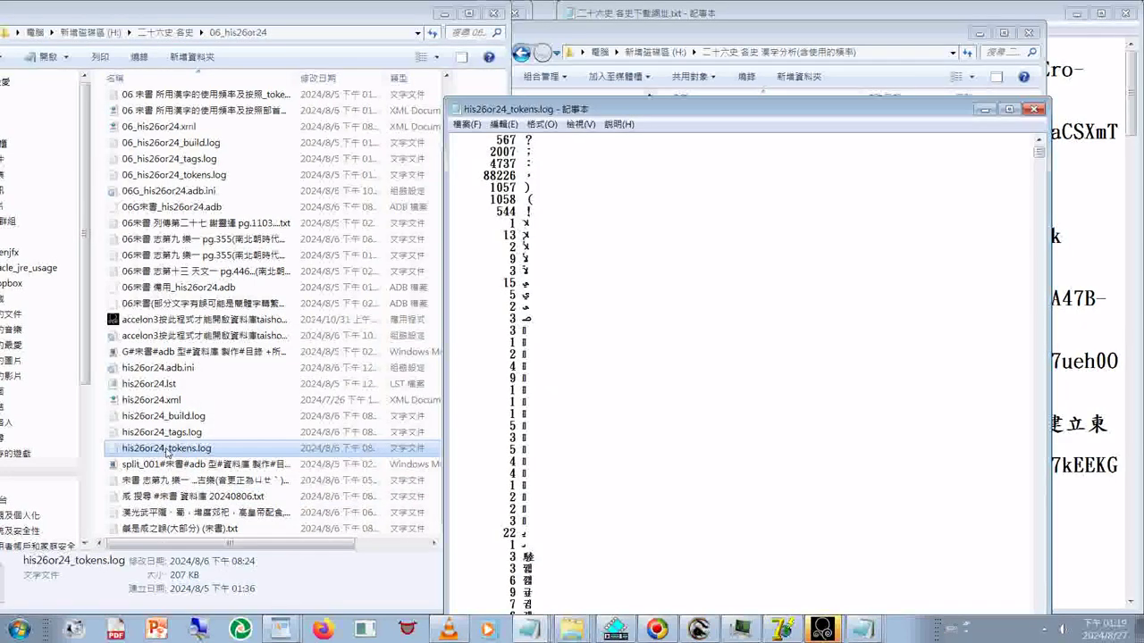
pyautogui.click(1034, 109)
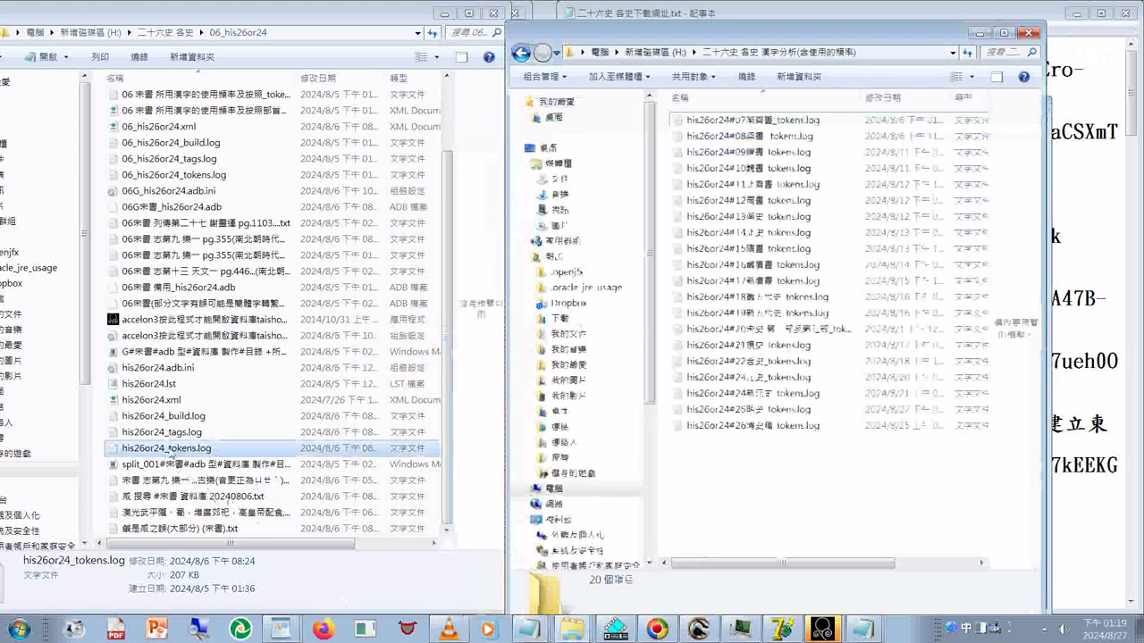
pyautogui.rightClick(170, 448)
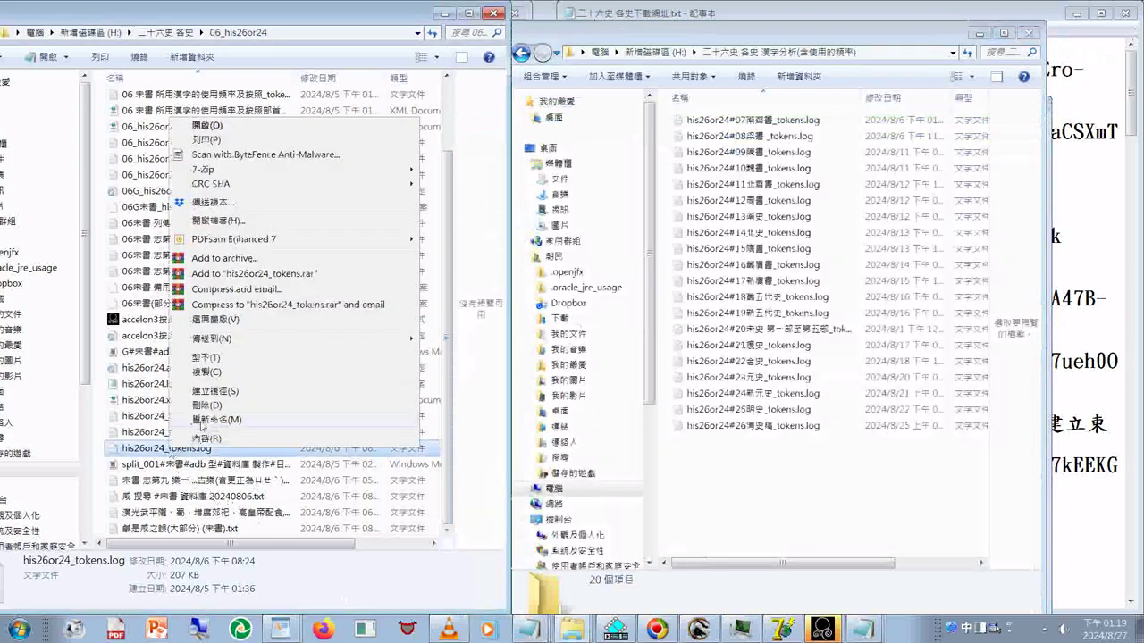
pyautogui.click(202, 420)
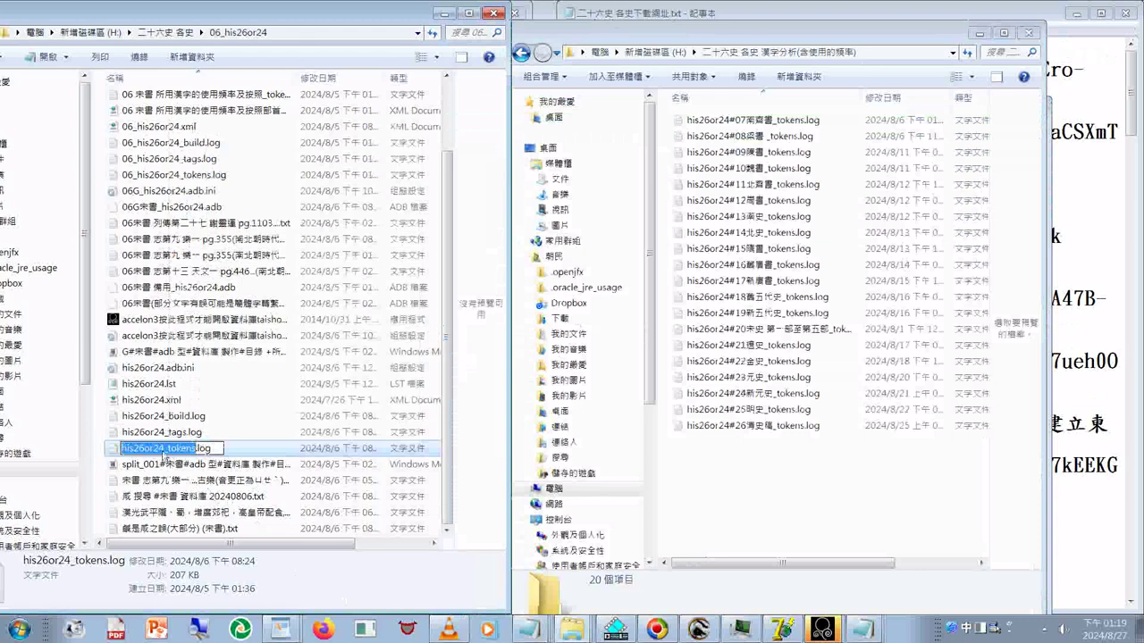
pyautogui.click(167, 449)
pyautogui.write('宋書')
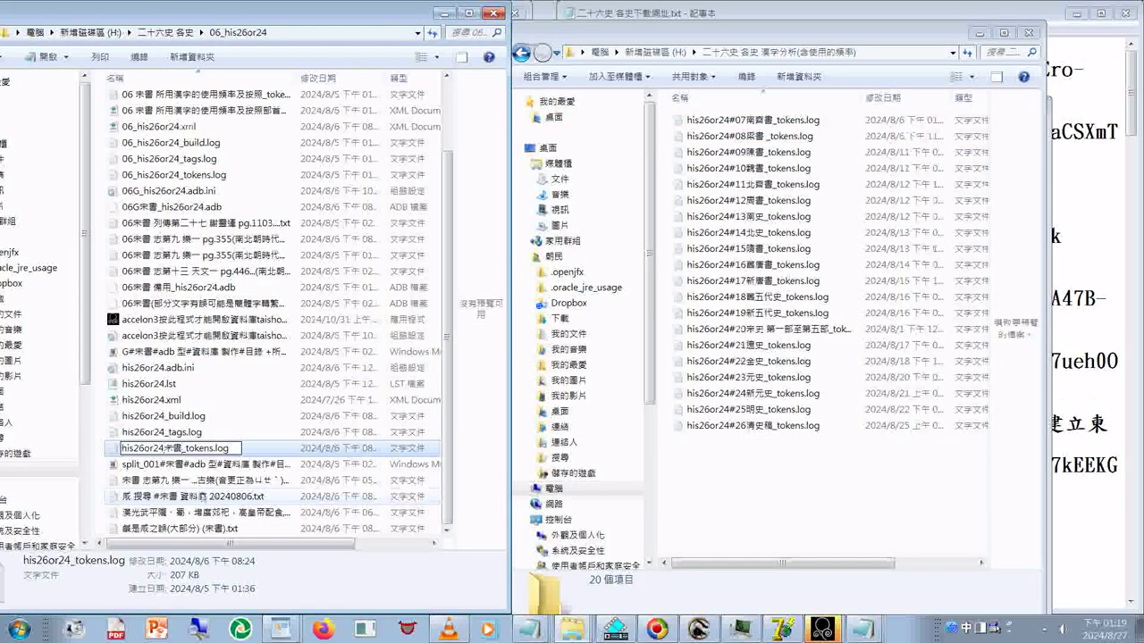
pyautogui.press('Return')
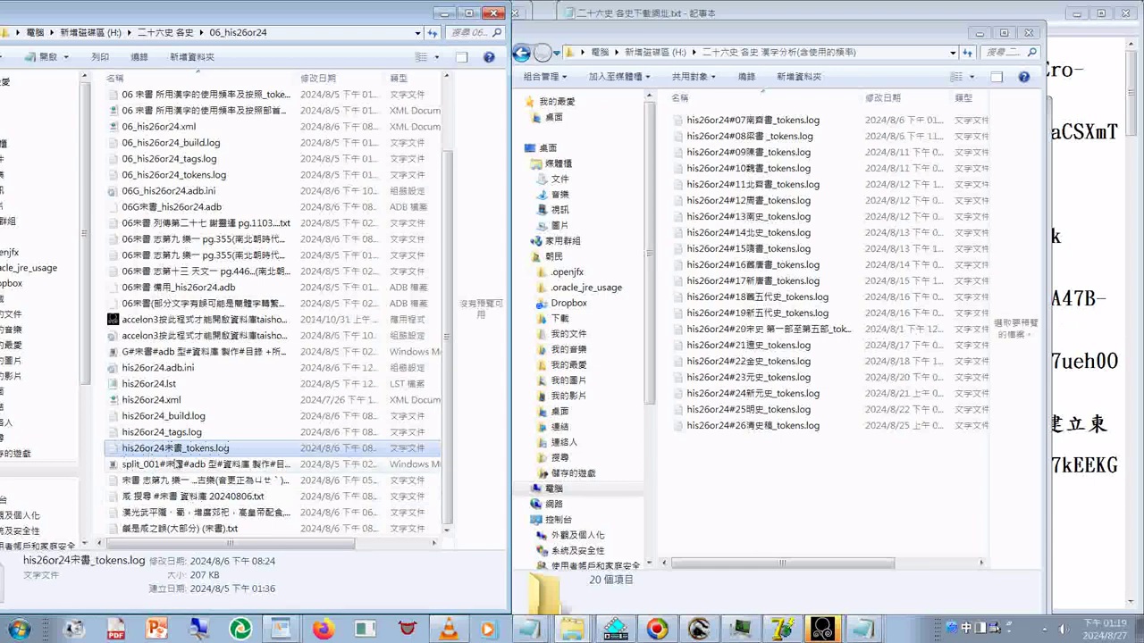
# Copy his26or24宋書_tokens.log into the 二十六史 各史 漢字分析(含使用的頻率) folder
pyautogui.rightClick(177, 453)
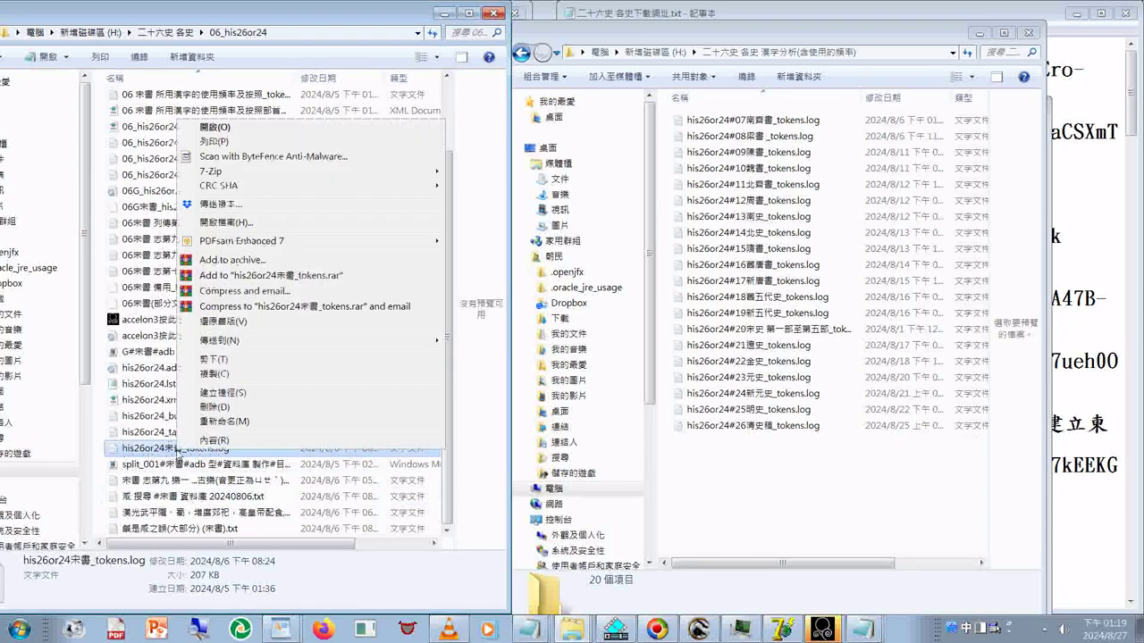
pyautogui.click(231, 386)
pyautogui.click(716, 471)
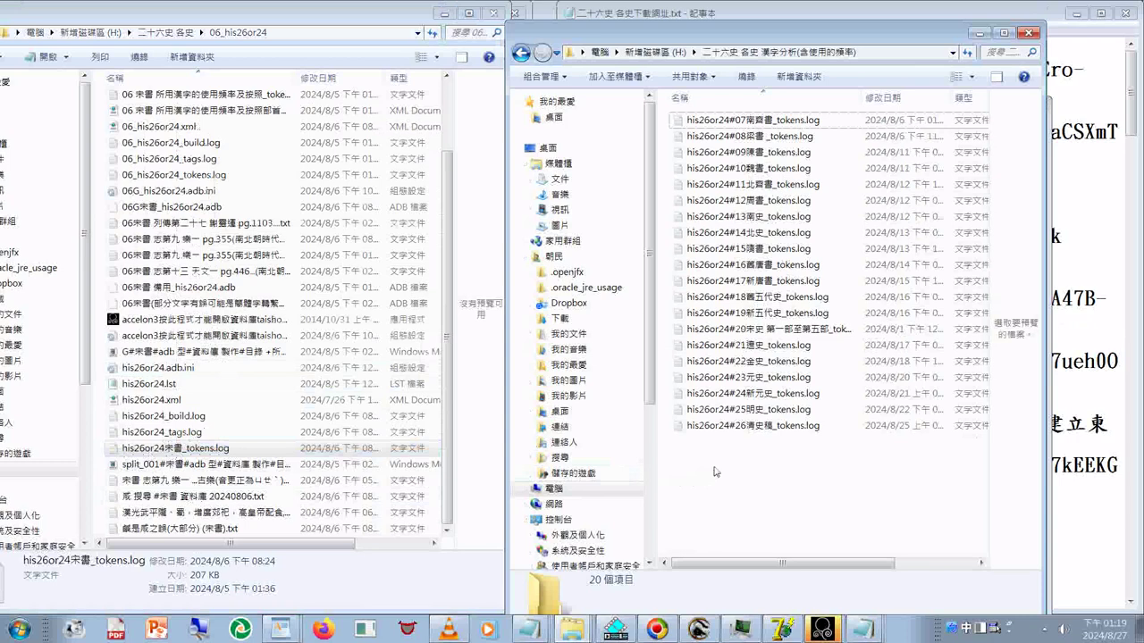
pyautogui.rightClick(715, 472)
pyautogui.click(768, 323)
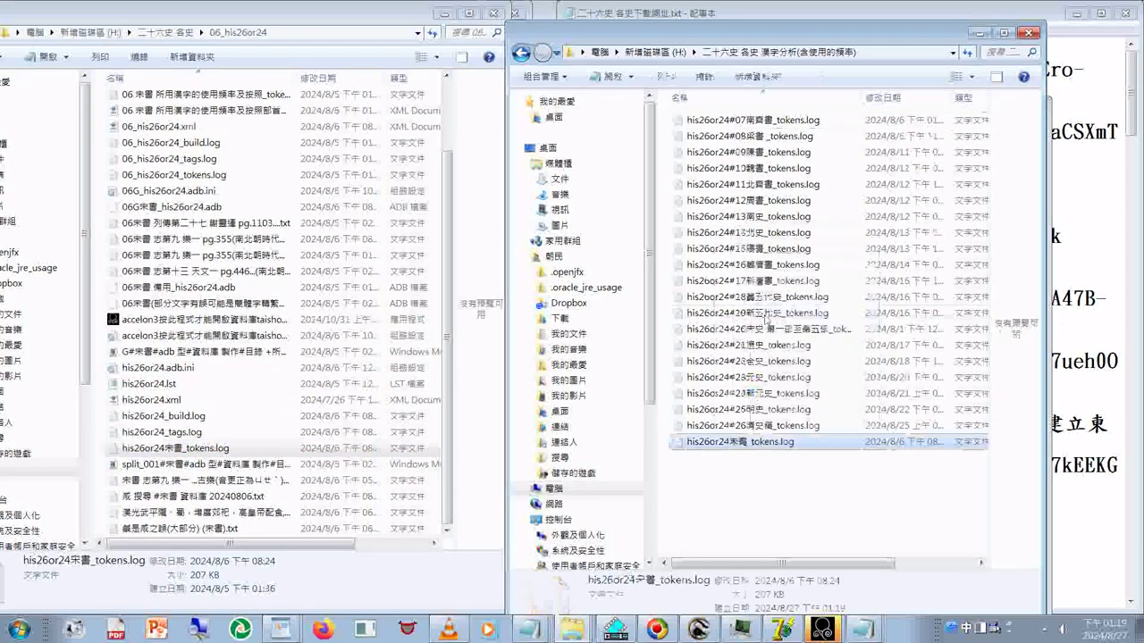
# Rename the copied 宋書 log in the collection folder as his26or24#06宋書_tokens.log
pyautogui.click(733, 444)
pyautogui.click(733, 444)
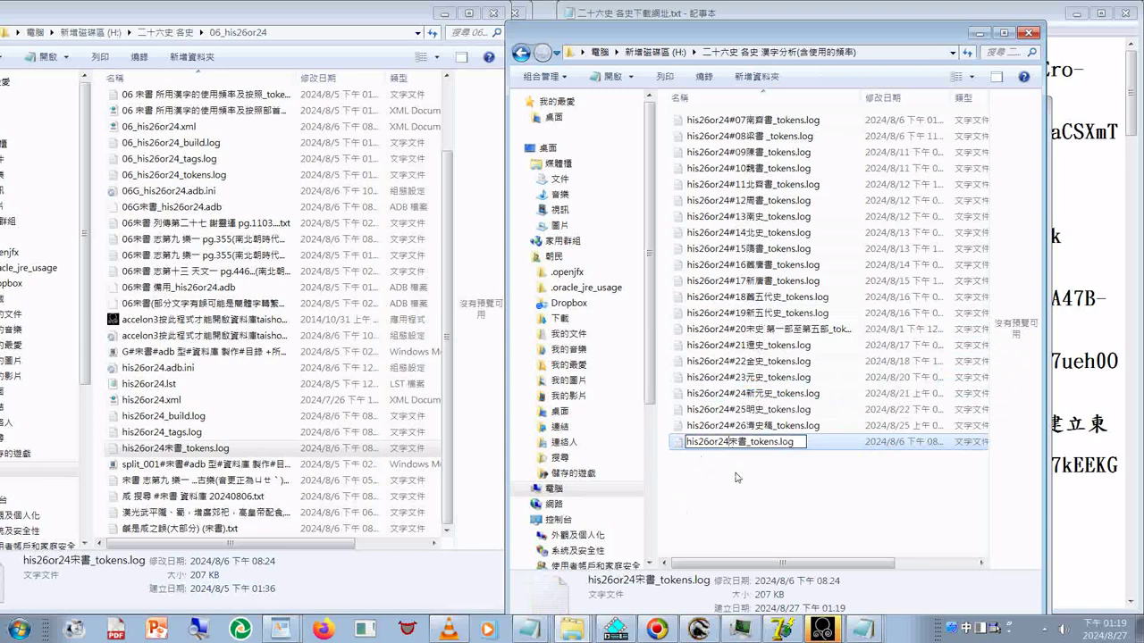
pyautogui.write('#0')
pyautogui.write('6')
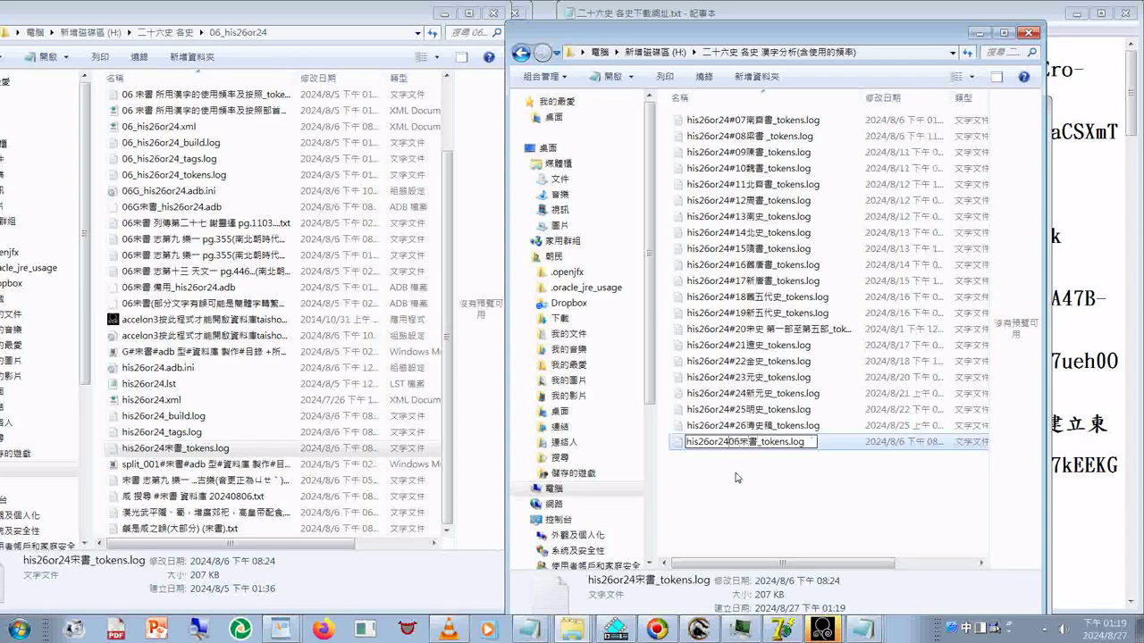
pyautogui.write('#')
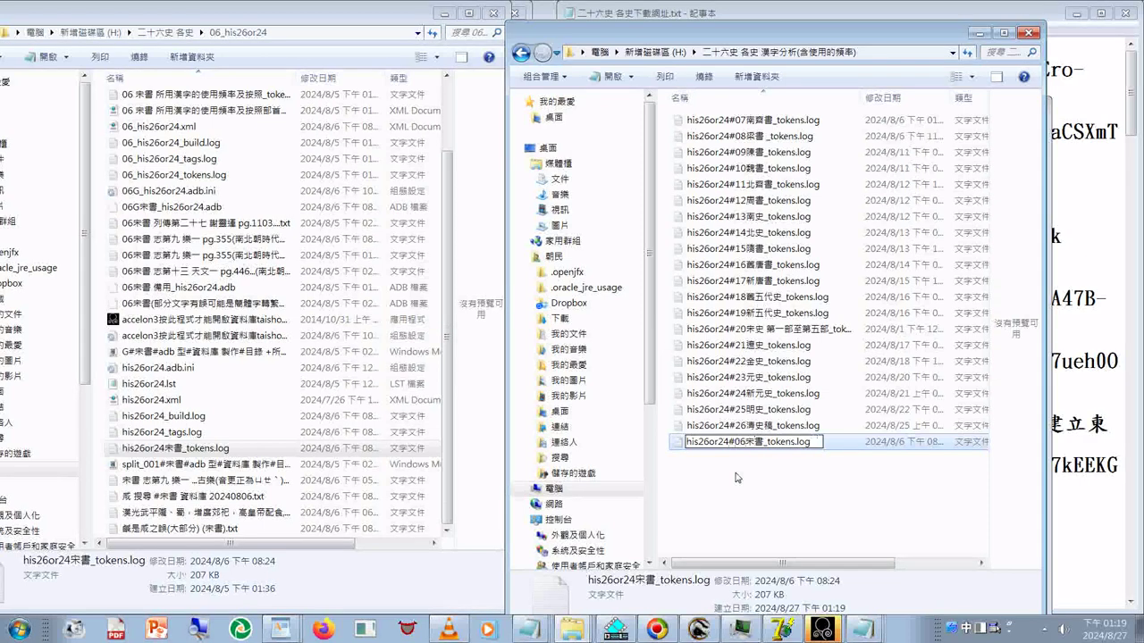
pyautogui.press('Return')
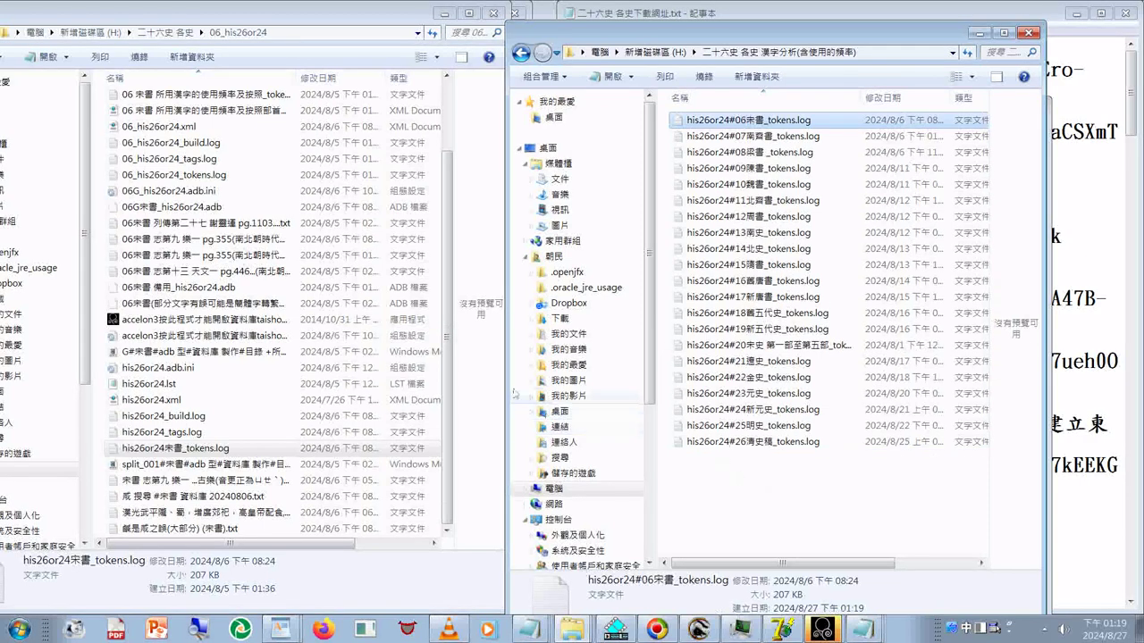
# Return to the 二十六史 各史 folder and open its 05_his26or24 subfolder
pyautogui.click(166, 32)
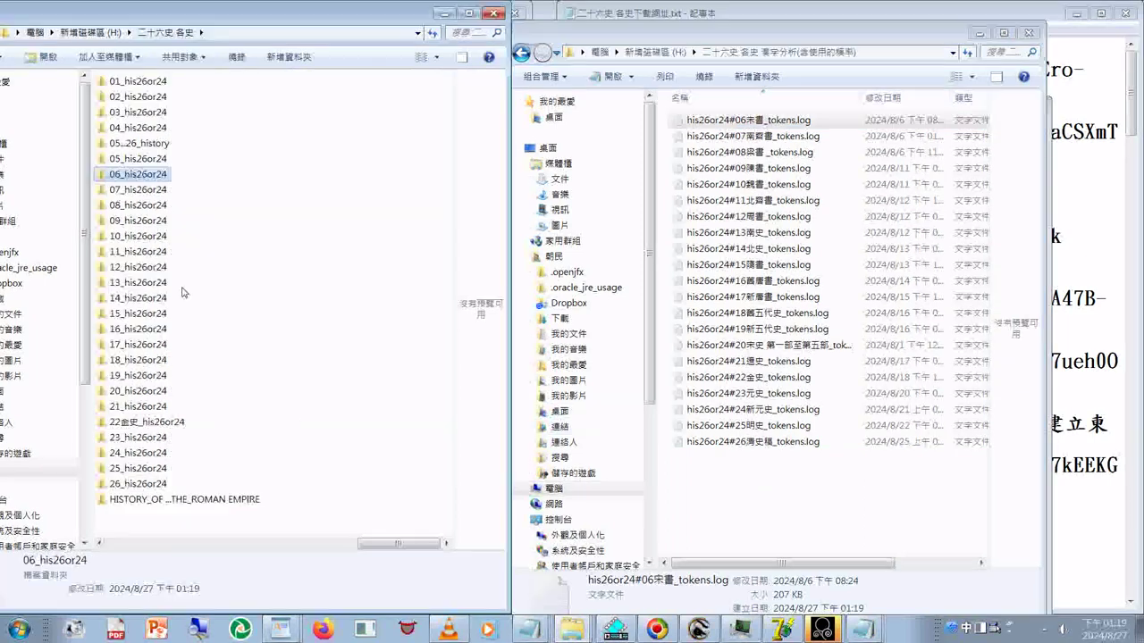
pyautogui.click(130, 150)
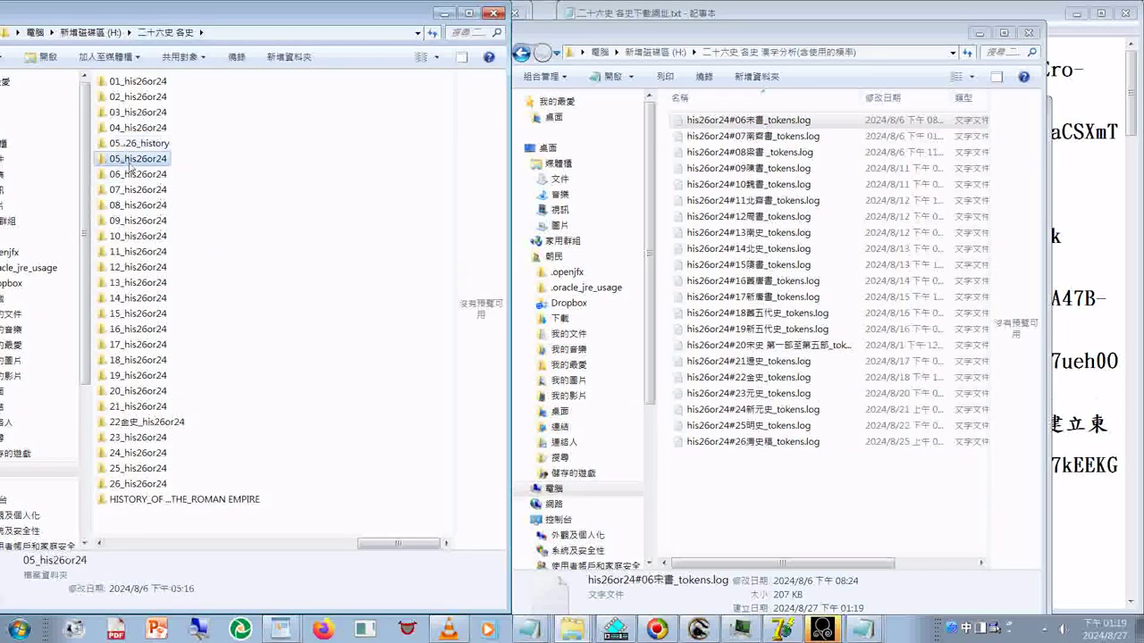
pyautogui.doubleClick(130, 159)
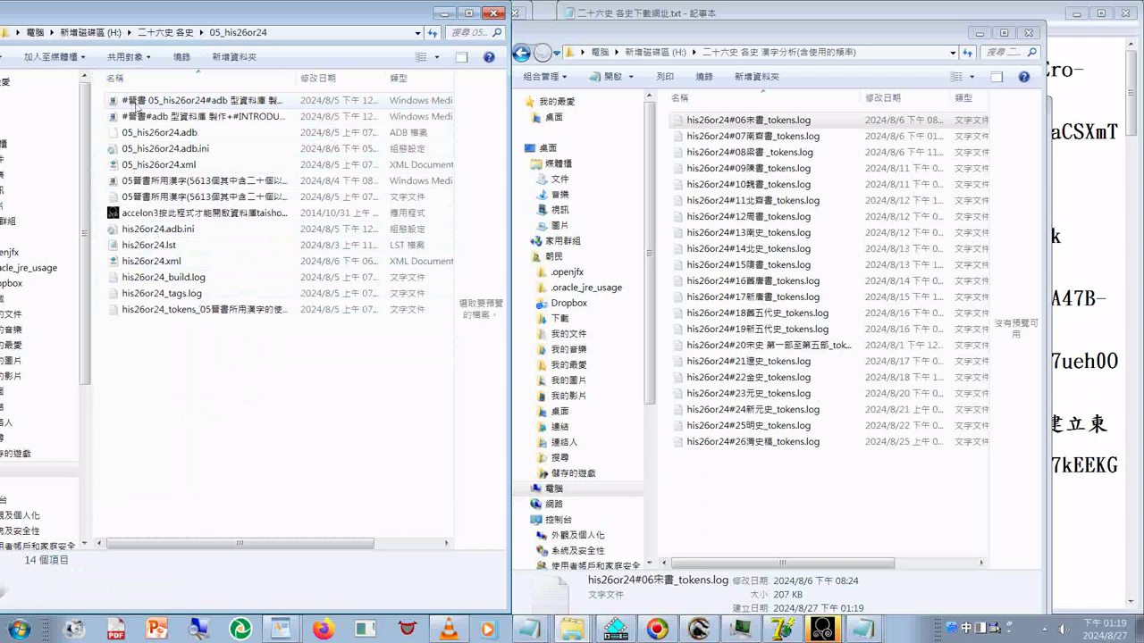
# Select the title 晉書 within the name of the #晉書 05_his26or24#adb video file
pyautogui.click(136, 107)
pyautogui.click(134, 109)
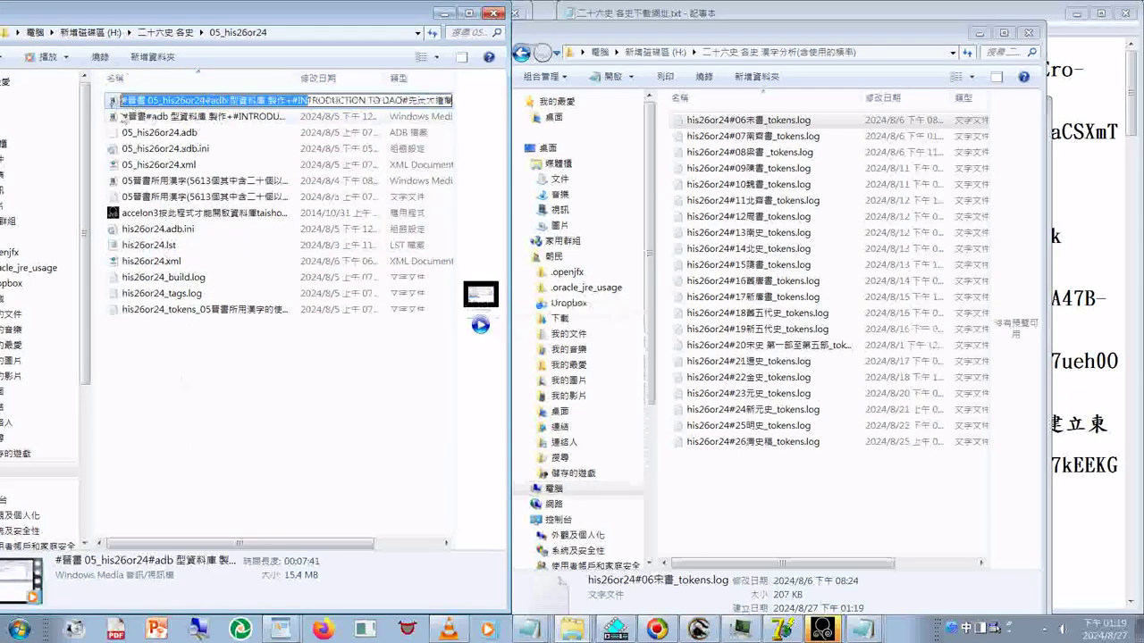
pyautogui.click(136, 102)
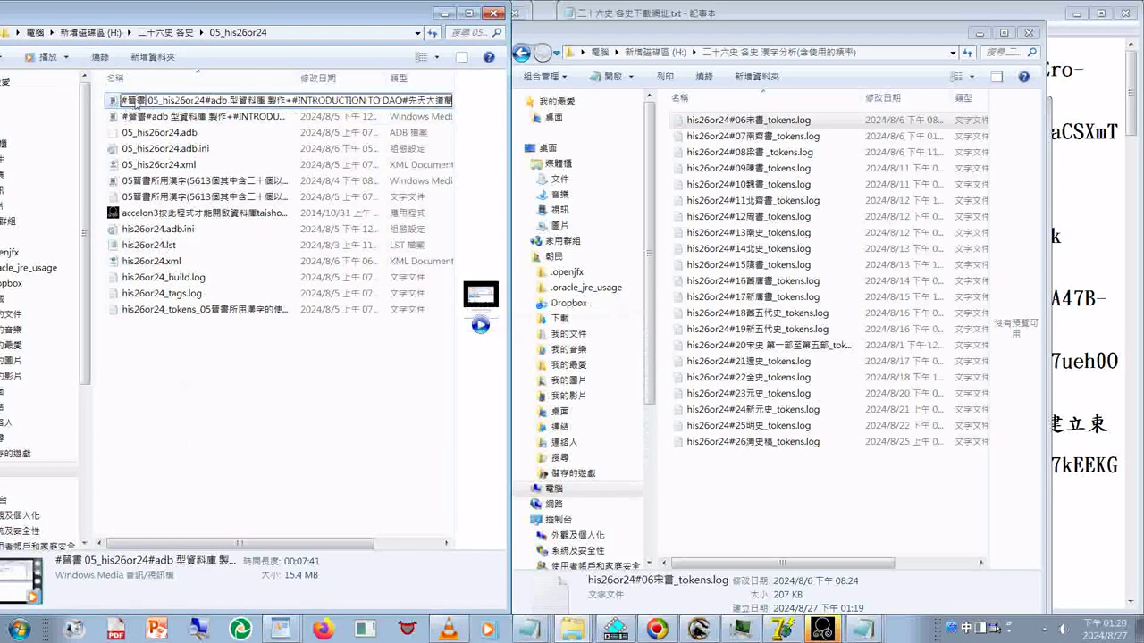
pyautogui.moveTo(130, 101); pyautogui.dragTo(150, 117)
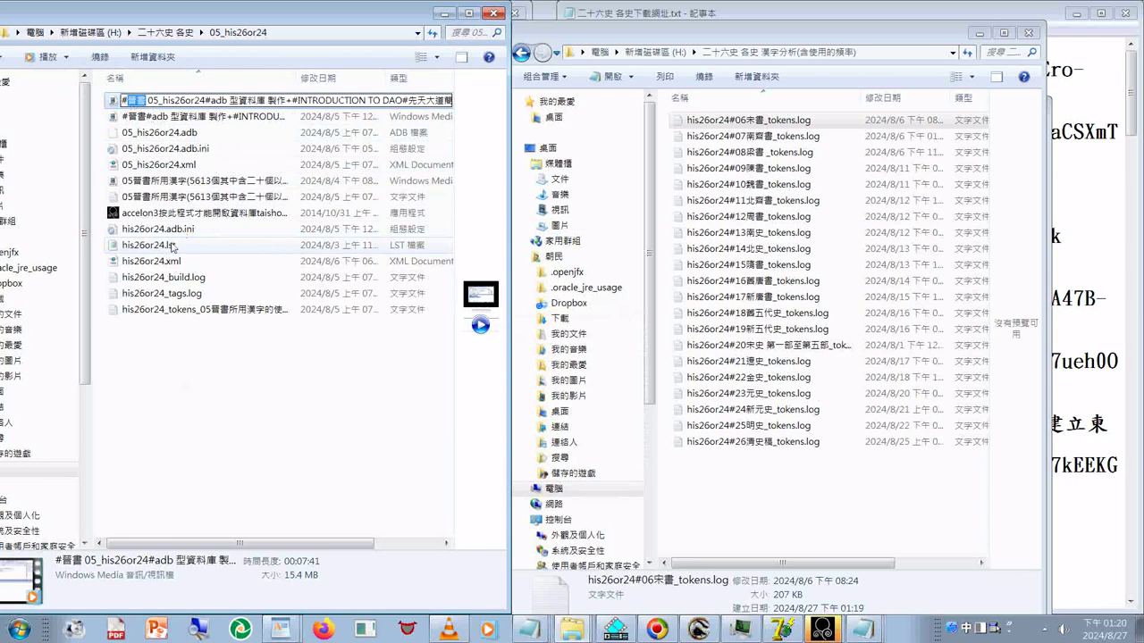
# Copy the his26or24_tokens_05晉書 log from the 05_his26or24 folder into the 二十六史 各史 漢字分析(含使用的頻率) folder
pyautogui.click(168, 311)
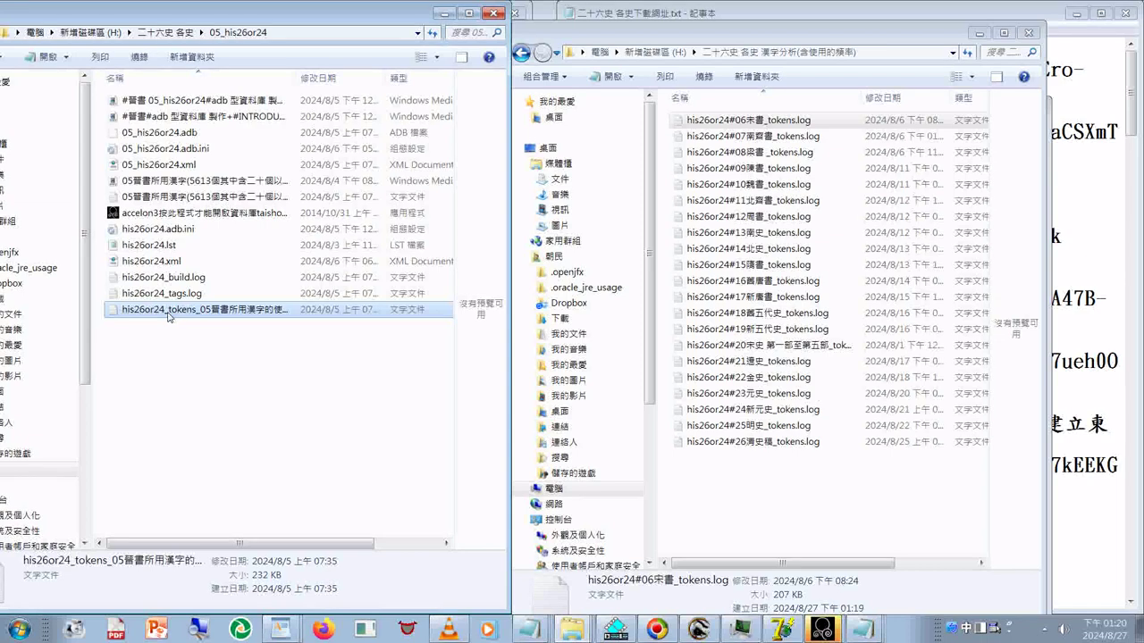
pyautogui.rightClick(168, 317)
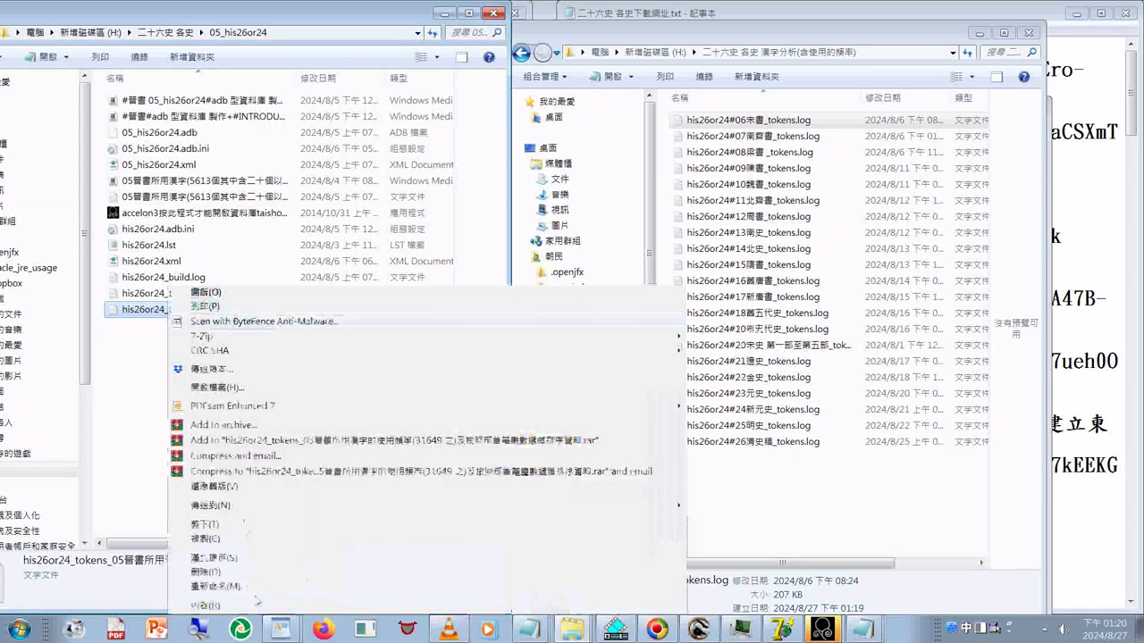
pyautogui.click(215, 543)
pyautogui.click(737, 479)
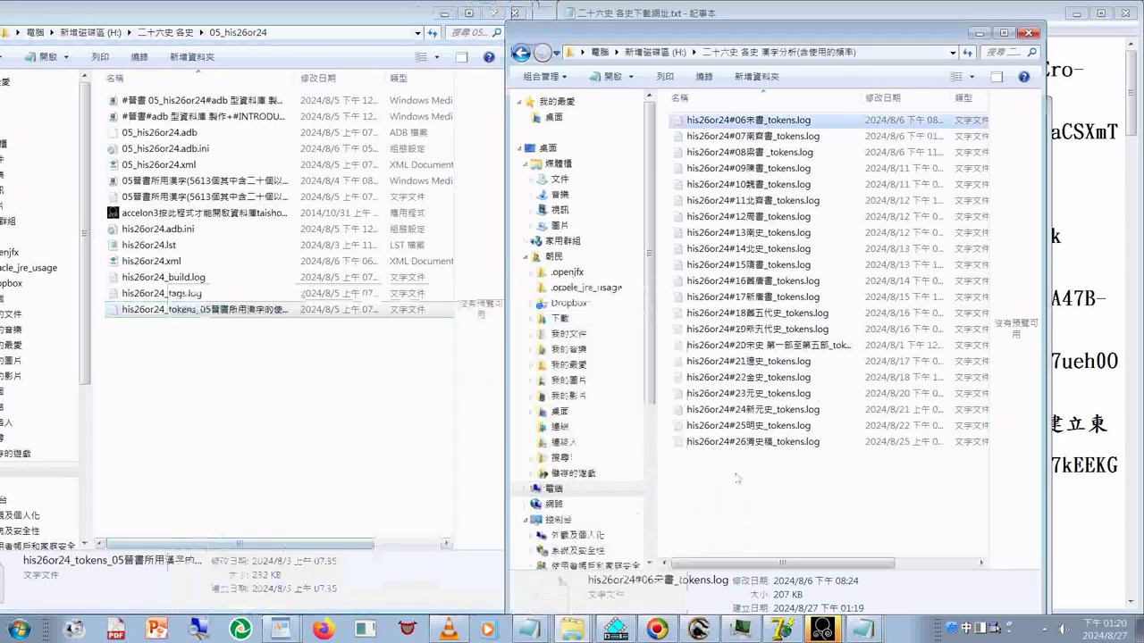
pyautogui.hotkey('ctrl', 'v')
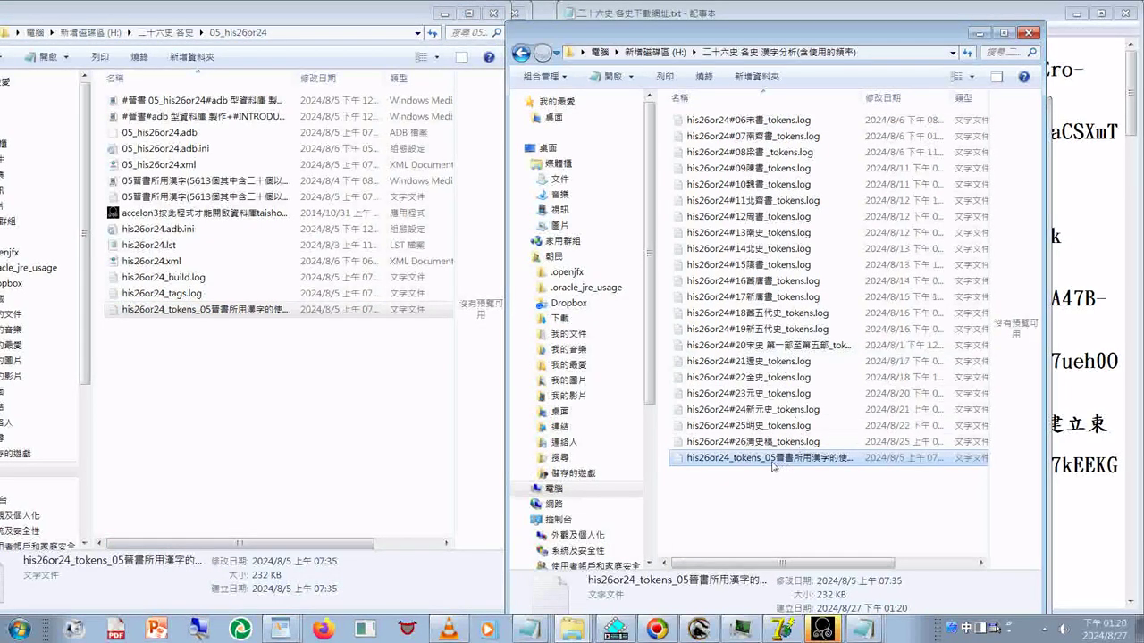
# Rename the copied 晉書 log by moving 05晉書 before _tokens and adding #, so its name starts with his26or24#05晉書_tokens
pyautogui.click(773, 466)
pyautogui.click(772, 465)
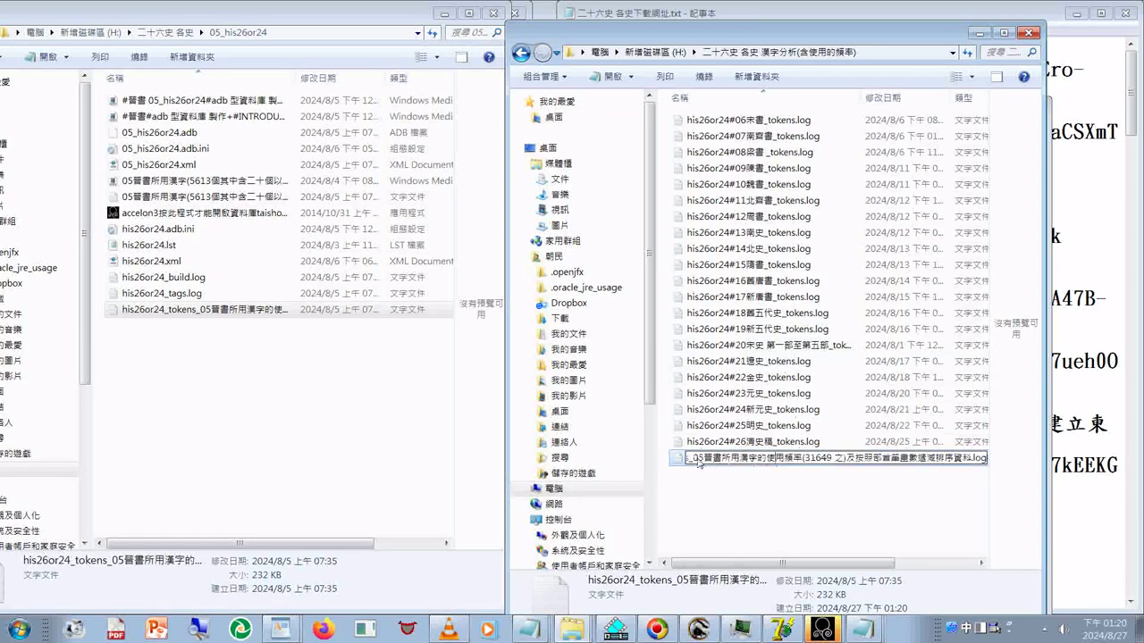
pyautogui.moveTo(686, 461); pyautogui.dragTo(720, 461)
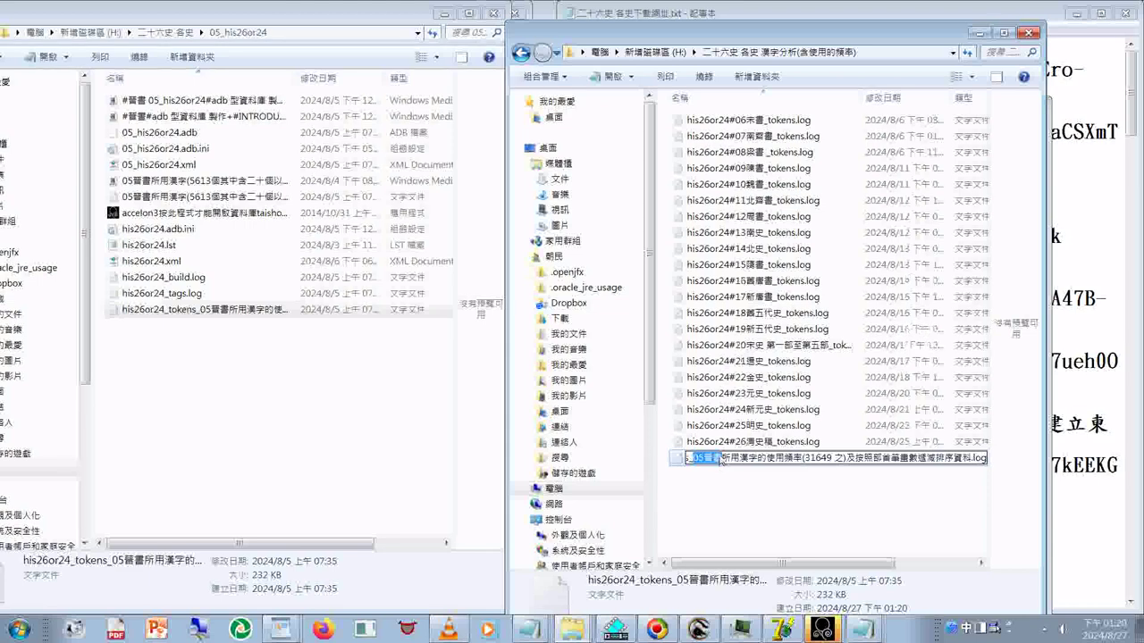
pyautogui.rightClick(720, 457)
pyautogui.click(755, 331)
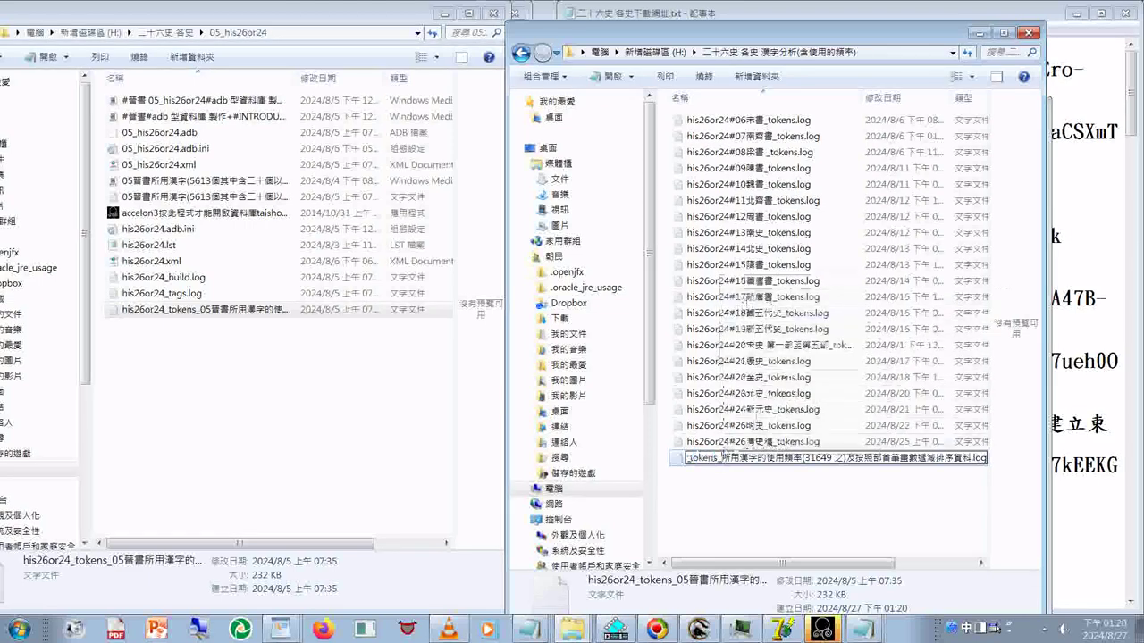
pyautogui.write('his26or24')
pyautogui.press('Return')
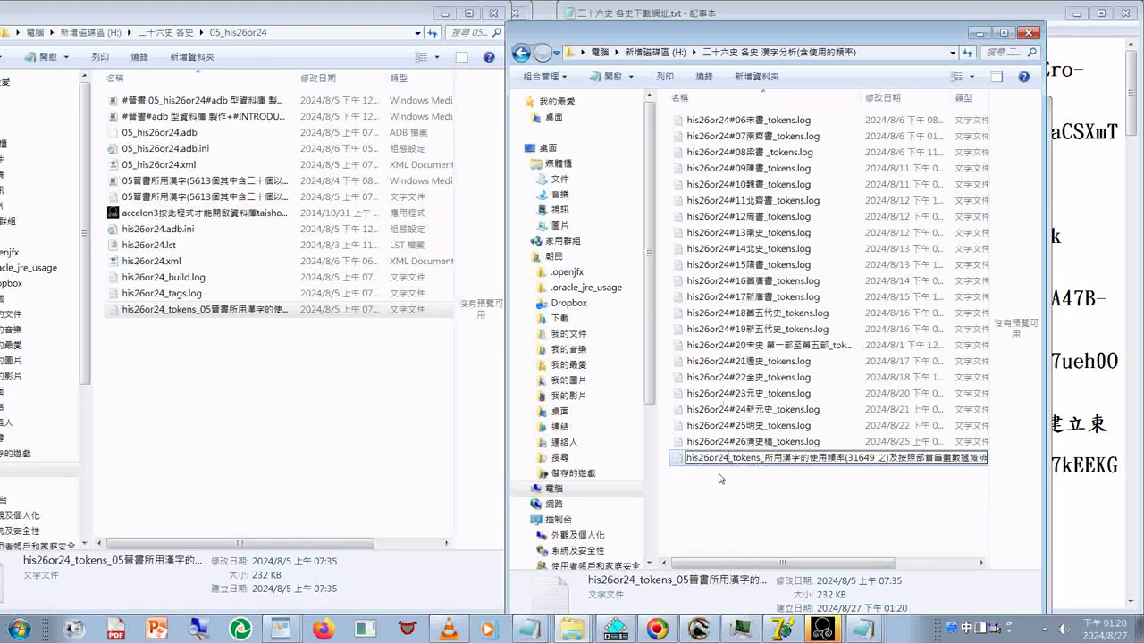
pyautogui.write('#')
pyautogui.hotkey('ctrl', 'v')
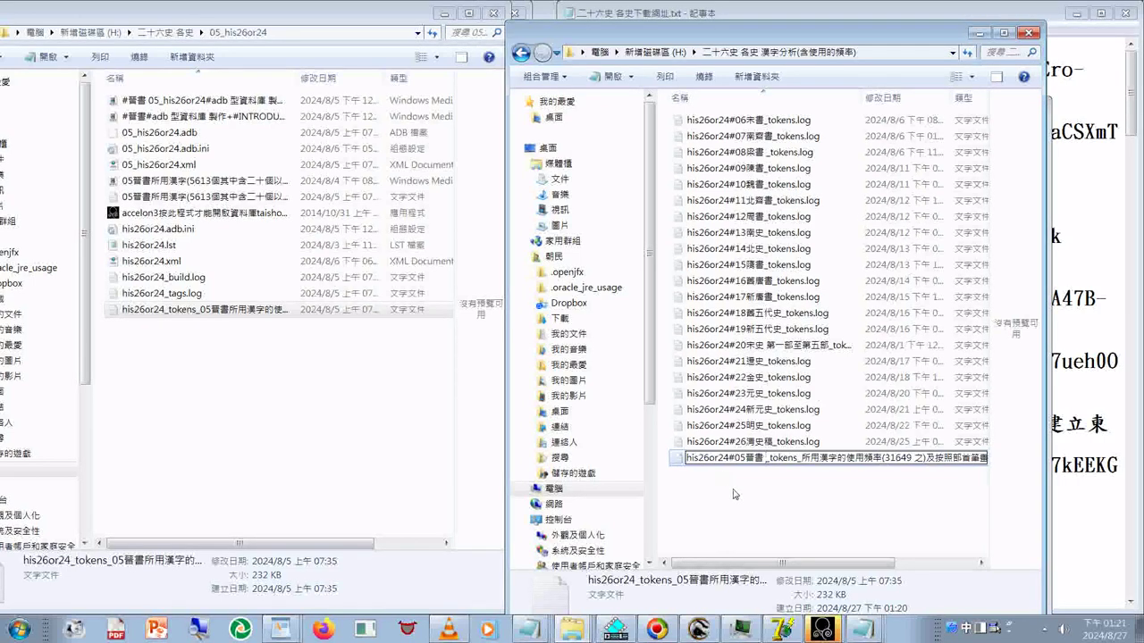
pyautogui.press('BackSpace')
pyautogui.press('Return')
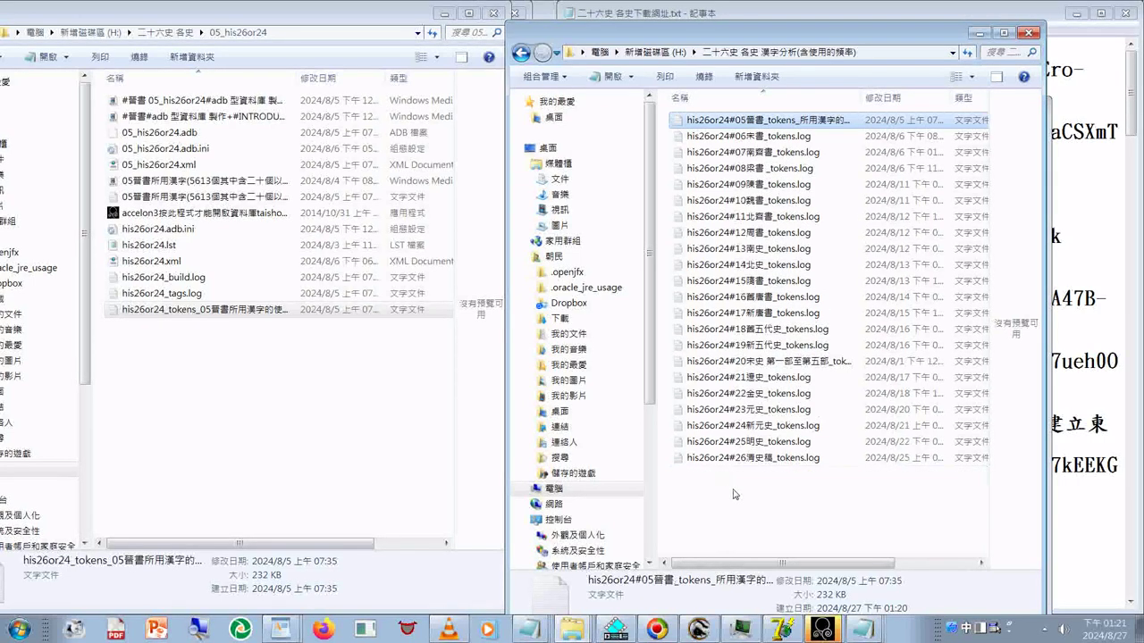
# Return to the 二十六史 各史 folder and open its 04_his26or24 subfolder
pyautogui.click(154, 40)
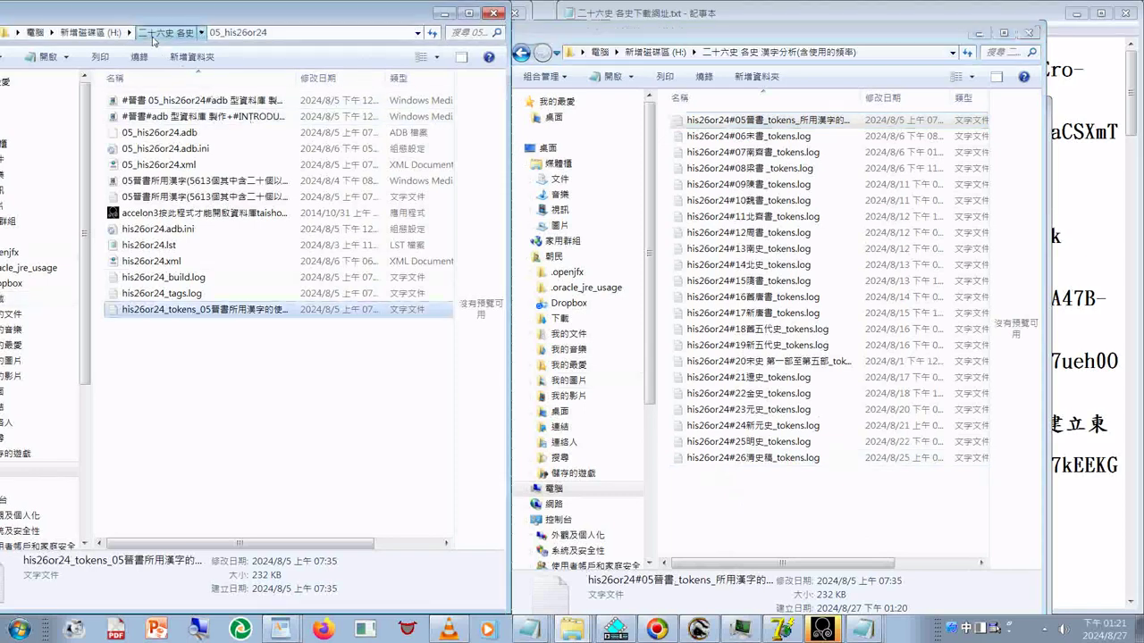
pyautogui.click(154, 33)
pyautogui.doubleClick(139, 128)
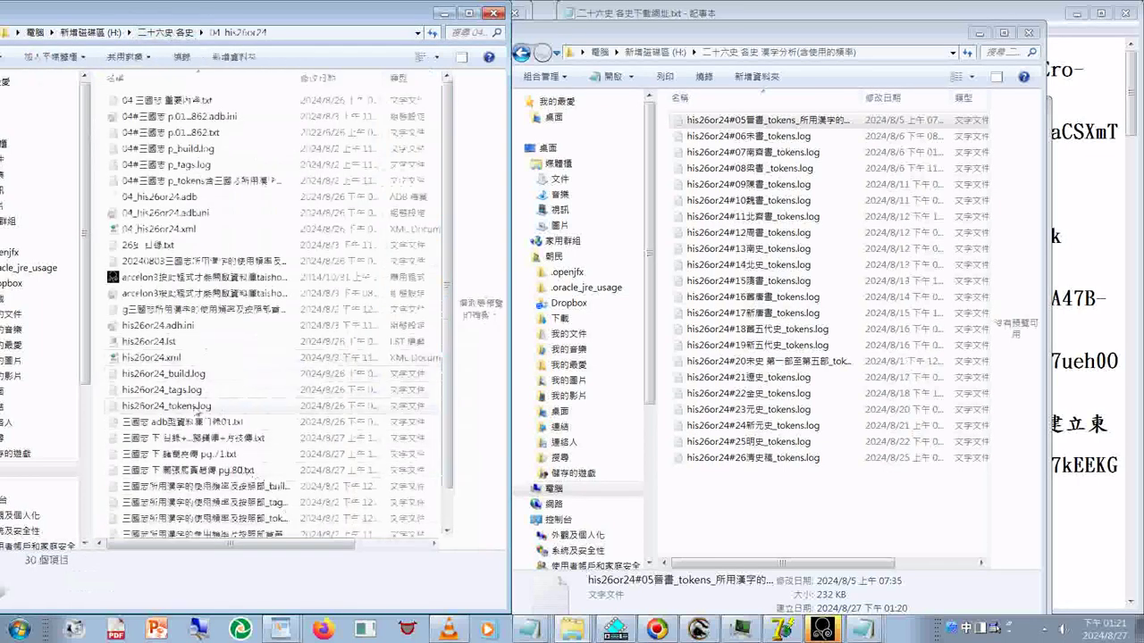
# Open his26or24_tokens.log from the 04_his26or24 folder to view its character frequencies
pyautogui.doubleClick(245, 410)
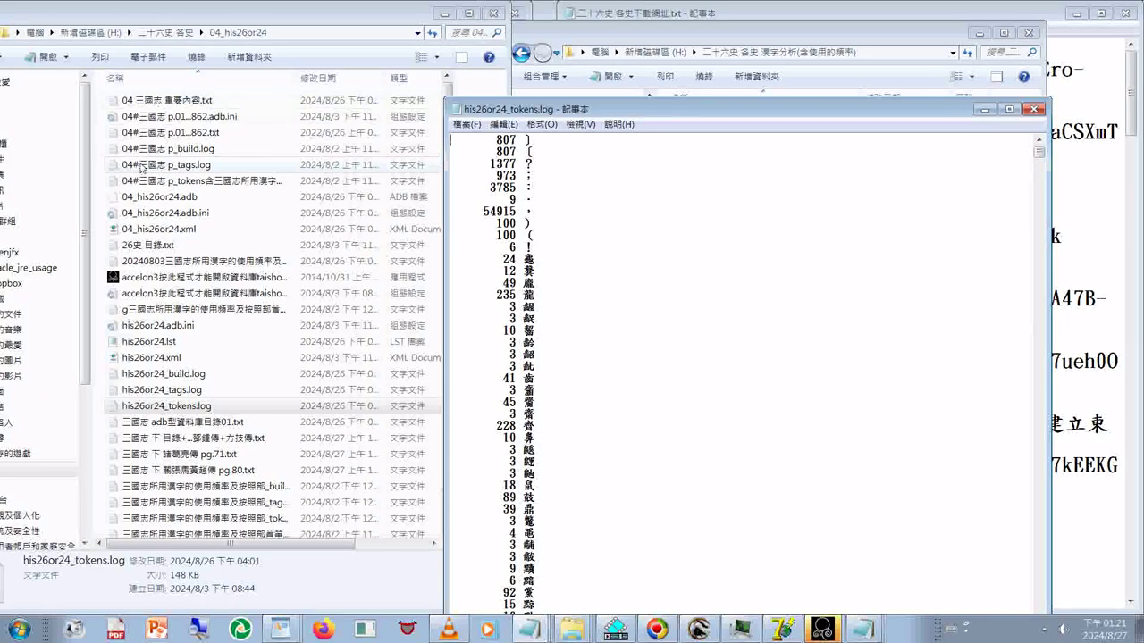
pyautogui.click(140, 424)
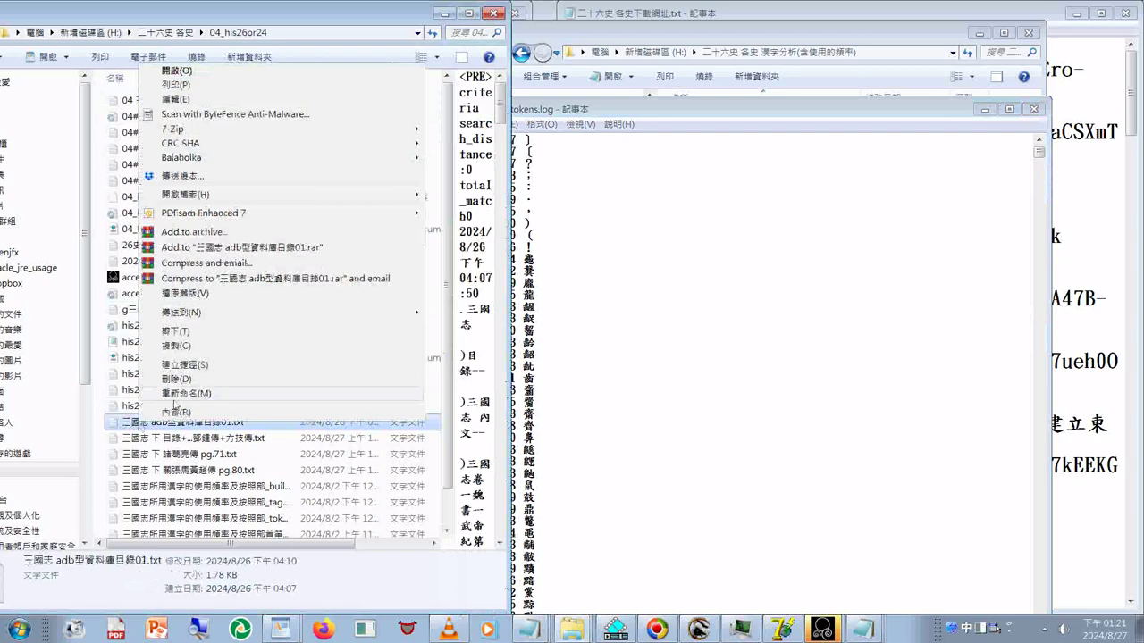
pyautogui.click(175, 393)
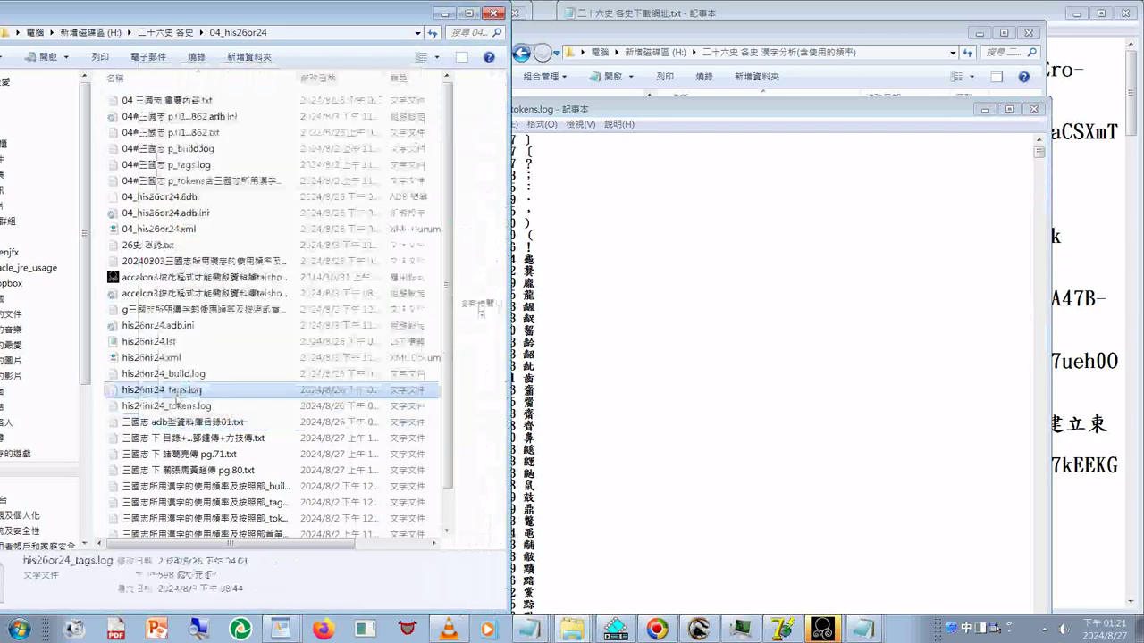
pyautogui.rightClick(143, 424)
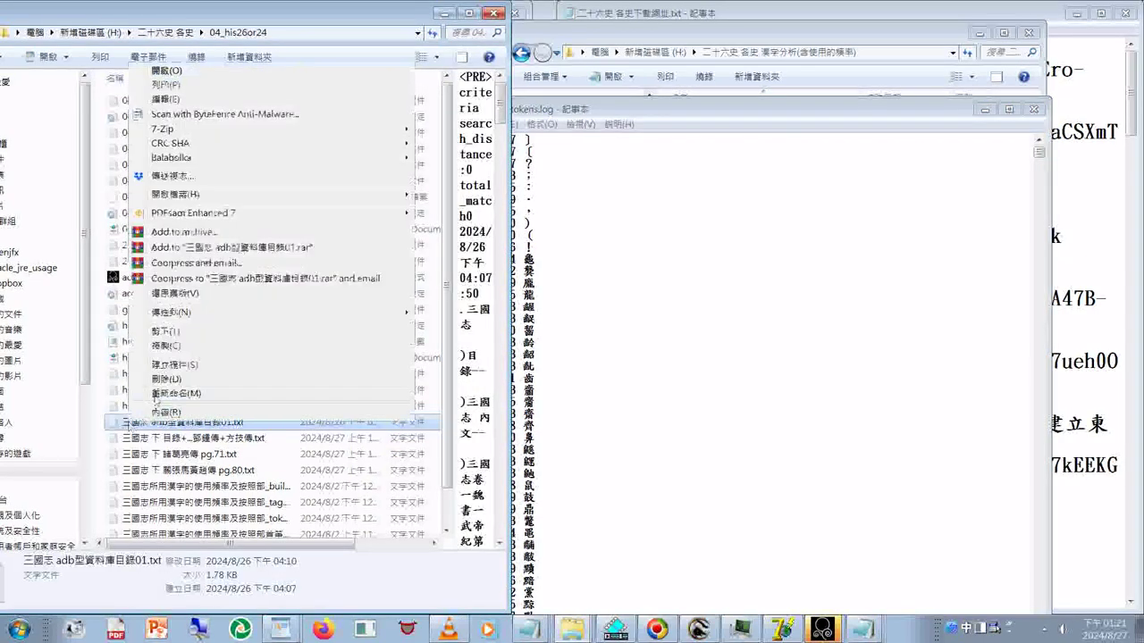
pyautogui.press('m')
pyautogui.click(143, 423)
pyautogui.rightClick(212, 417)
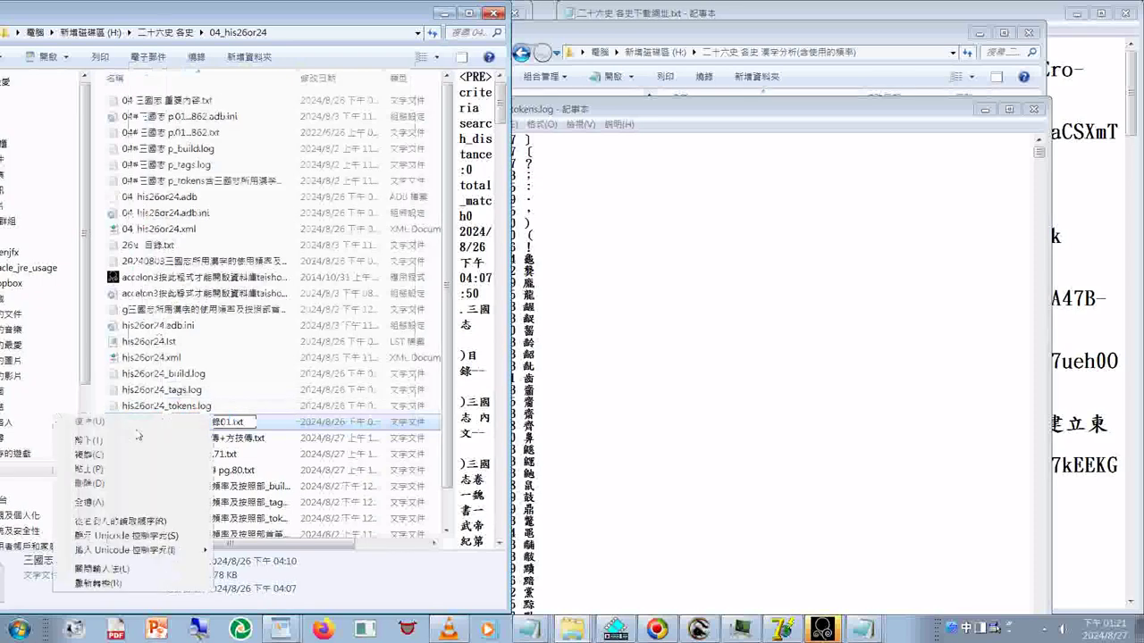
pyautogui.press('Escape')
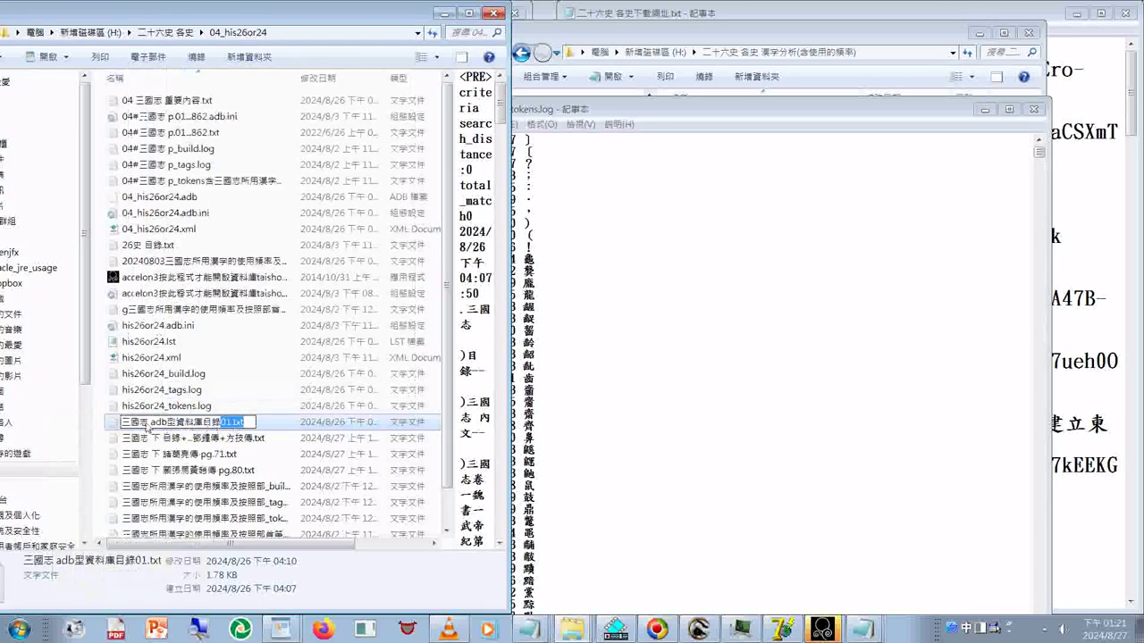
pyautogui.click(149, 429)
pyautogui.click(148, 425)
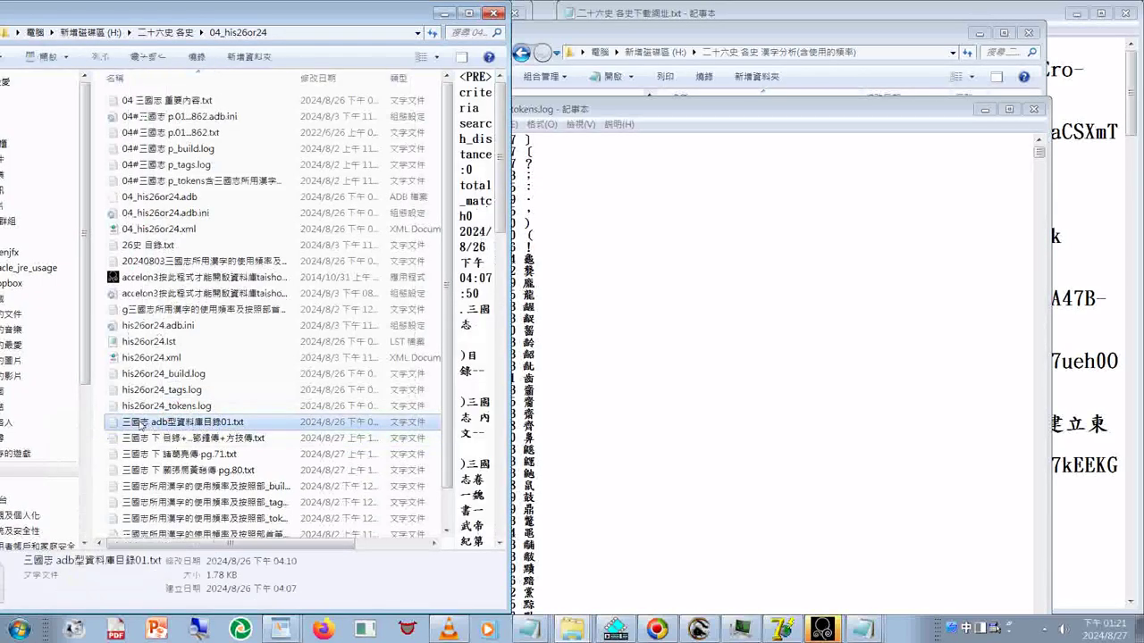
# Copy the title 三國志 from the name of the 三國志 adb型資料庫目錄01.txt file and dismiss the Reverso translator
pyautogui.rightClick(148, 425)
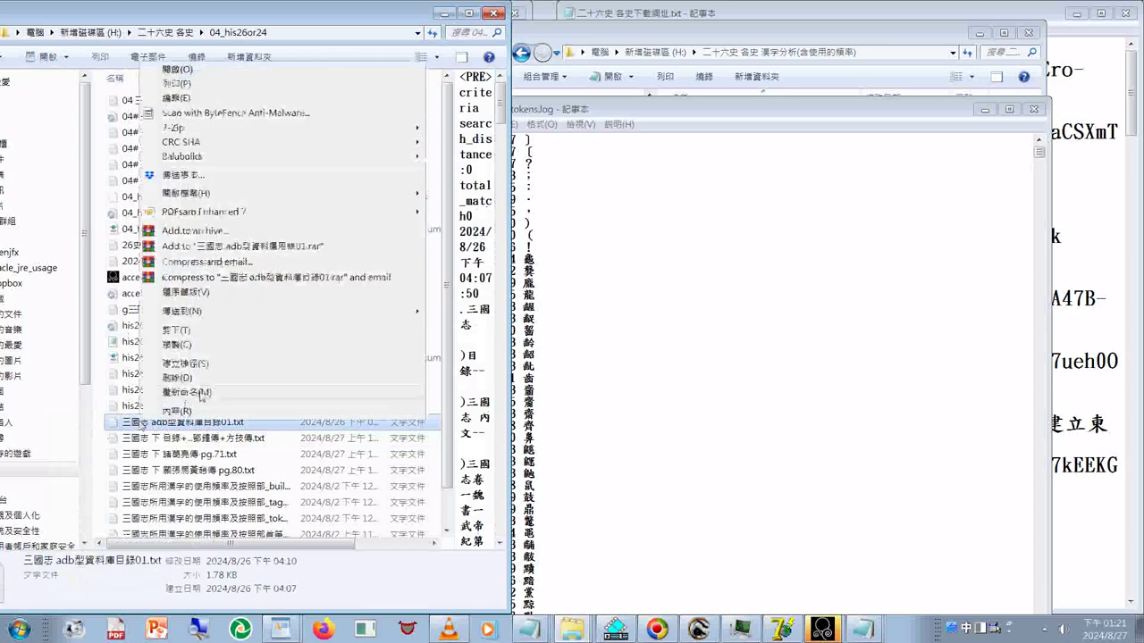
pyautogui.click(201, 393)
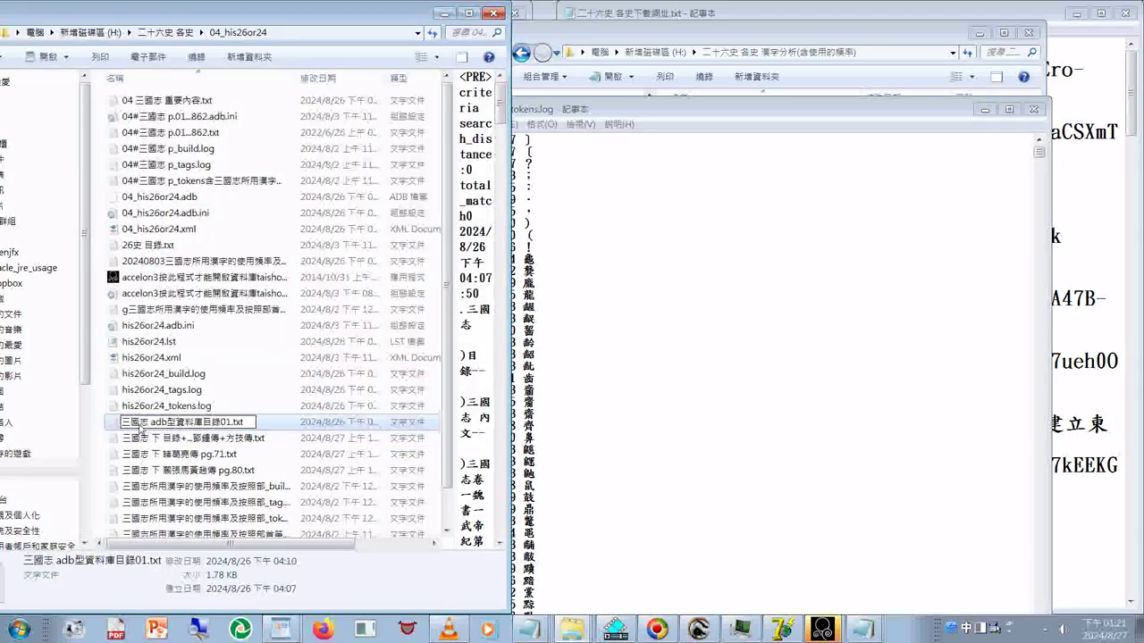
pyautogui.doubleClick(143, 427)
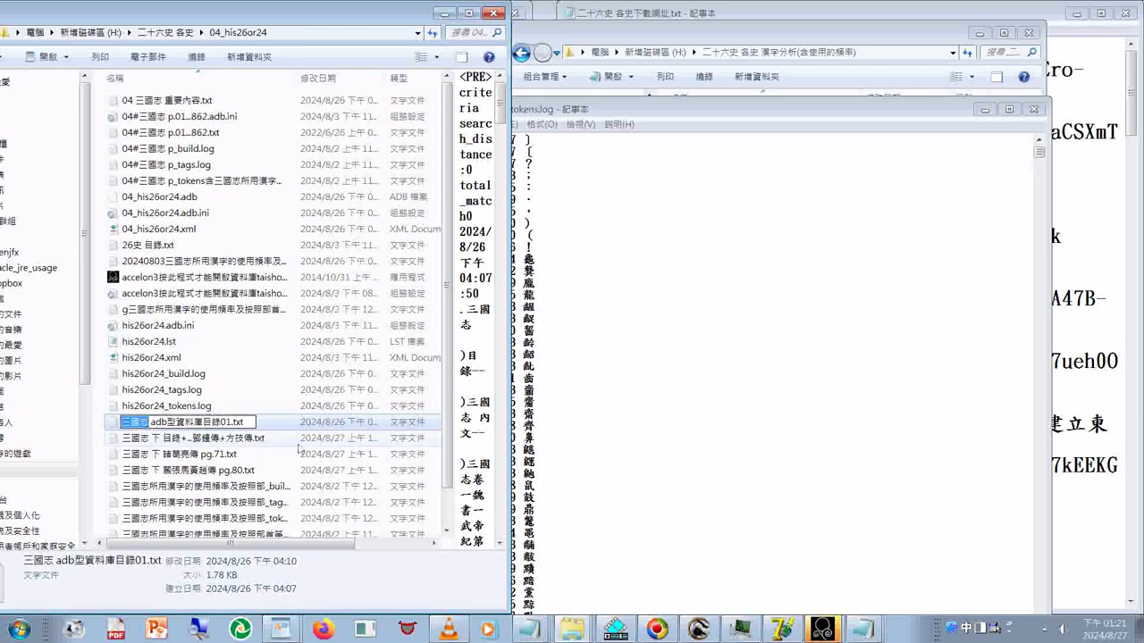
pyautogui.hotkey('ctrl', 'c')
pyautogui.hotkey('ctrl', 'c')
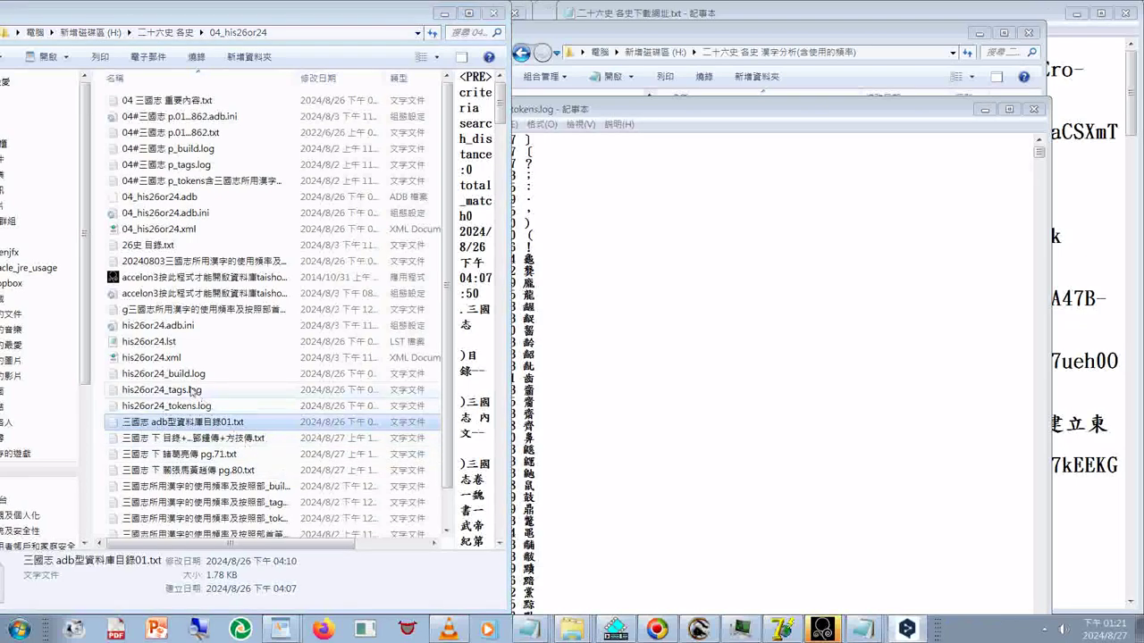
pyautogui.click(168, 407)
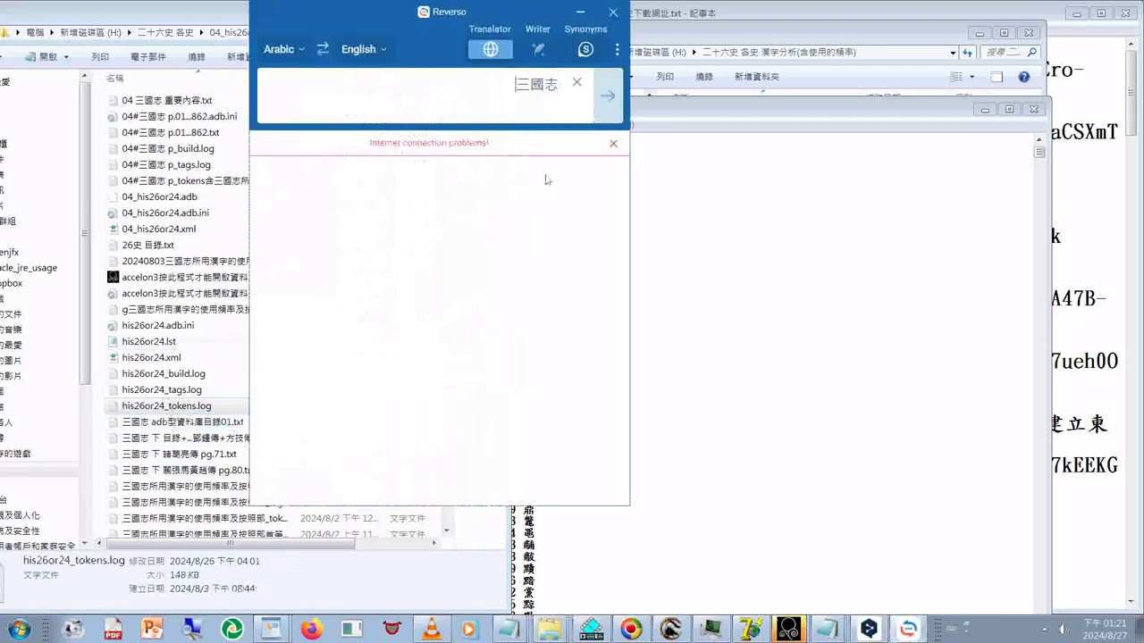
pyautogui.click(613, 13)
# View his26or24_tokens.log once more and close its open Notepad windows
pyautogui.doubleClick(166, 407)
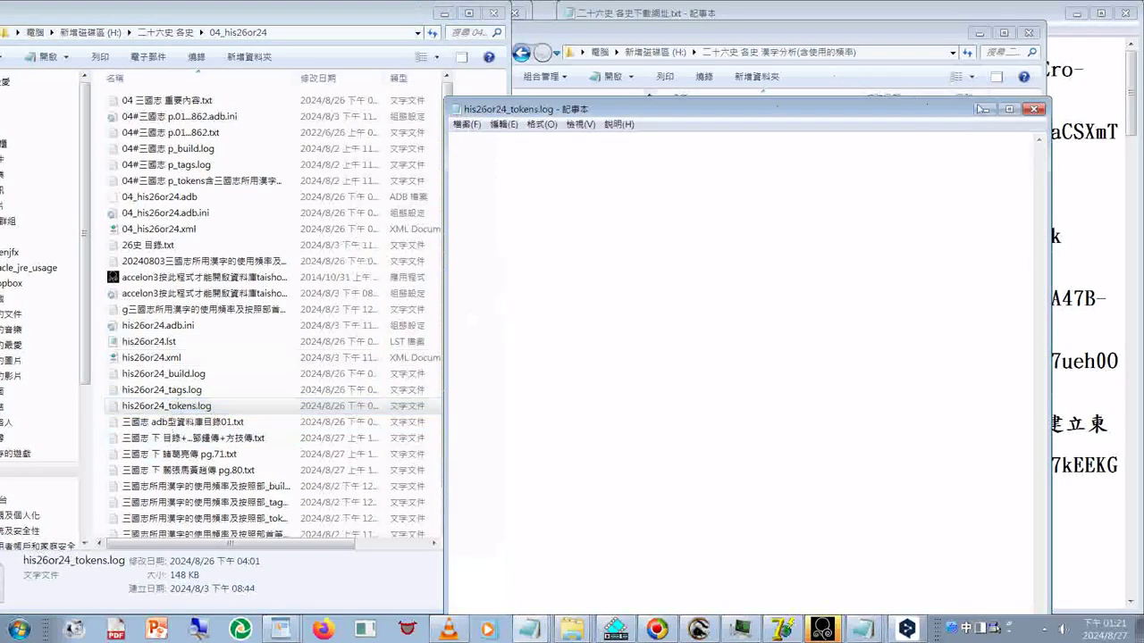
pyautogui.click(1035, 111)
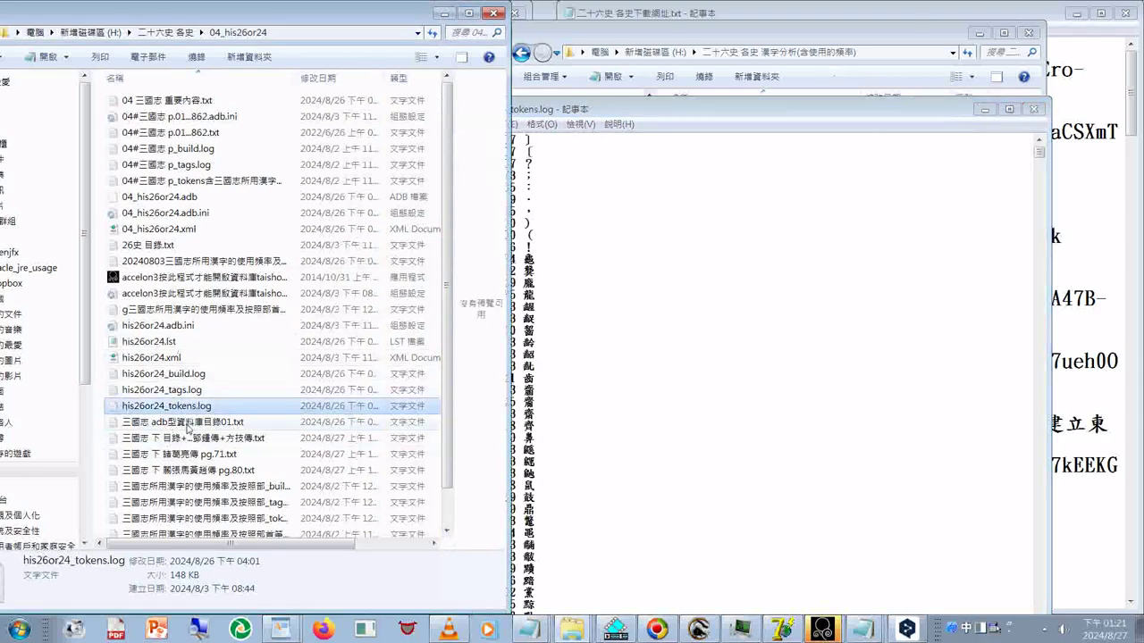
pyautogui.click(1035, 111)
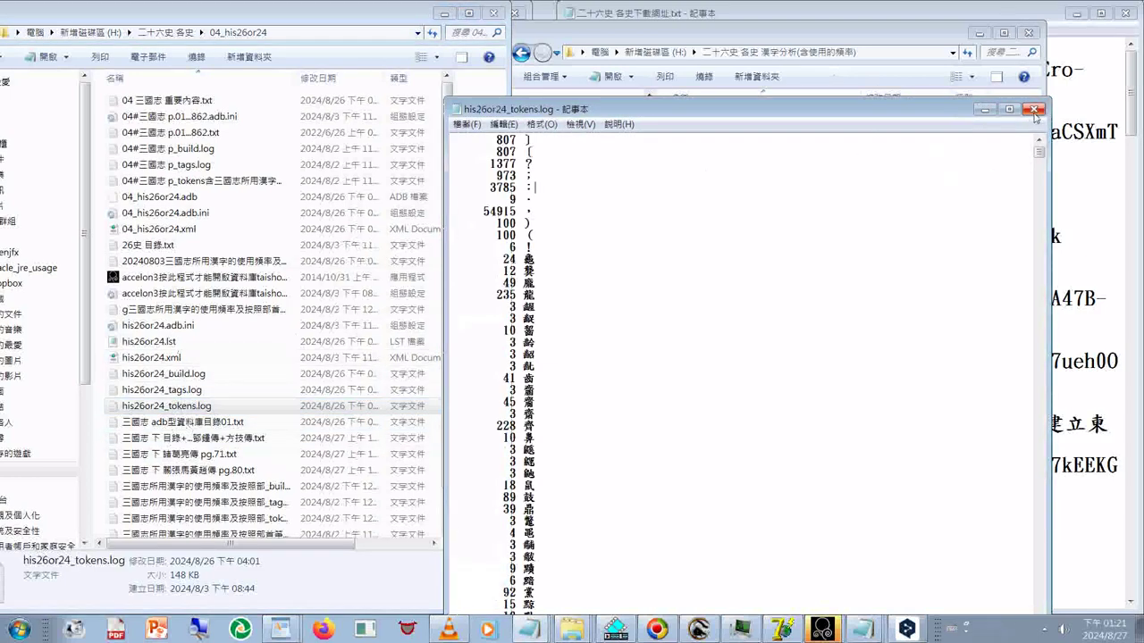
pyautogui.click(1035, 111)
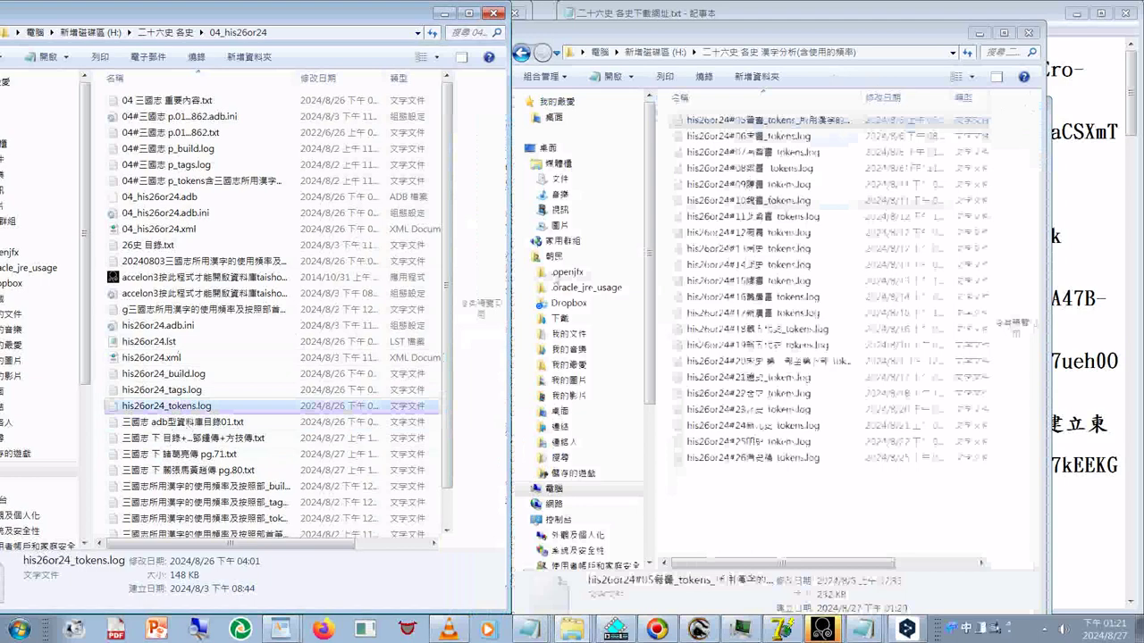
# Rename his26or24_tokens.log as his26or24三國志_tokens.log by pasting the copied title before _tokens
pyautogui.rightClick(174, 405)
pyautogui.click(210, 385)
pyautogui.click(168, 408)
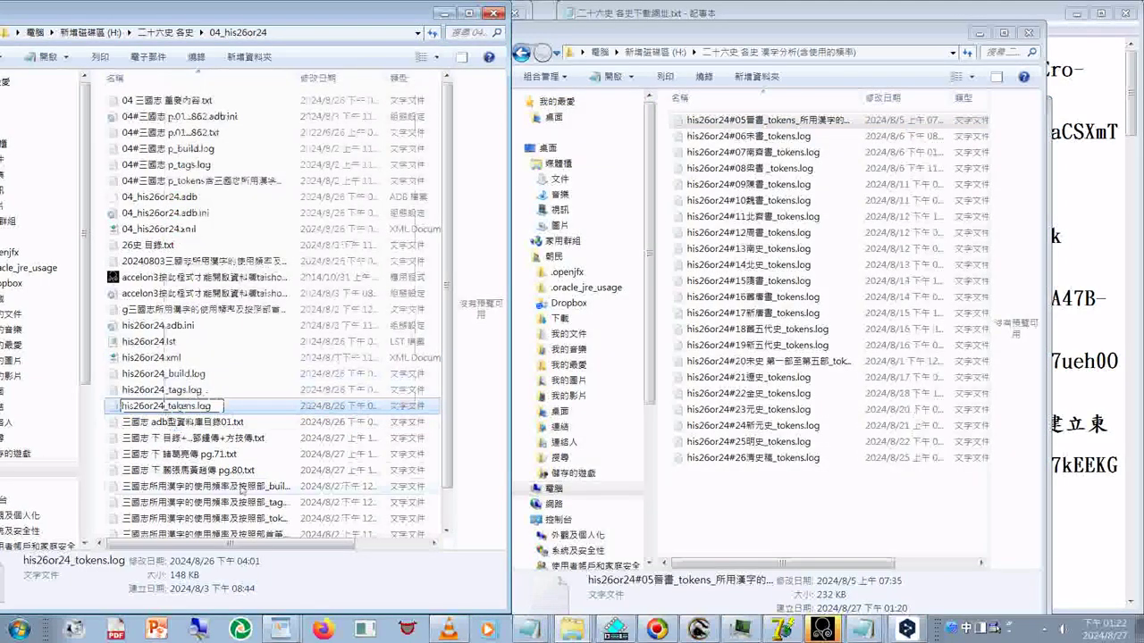
pyautogui.hotkey('ctrl', 'v')
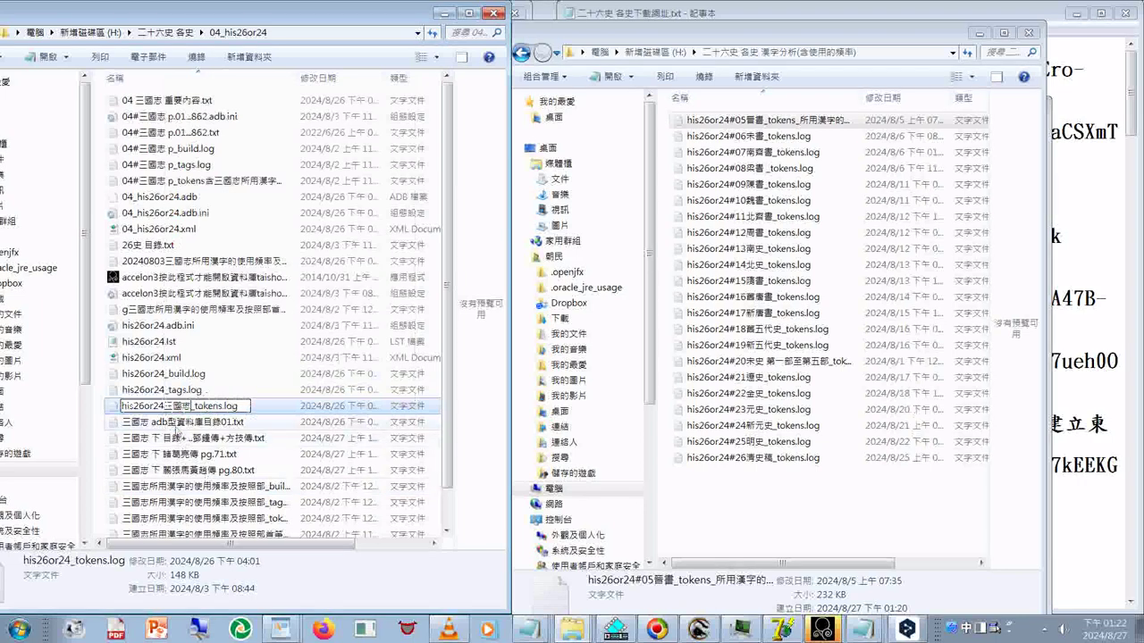
pyautogui.click(111, 407)
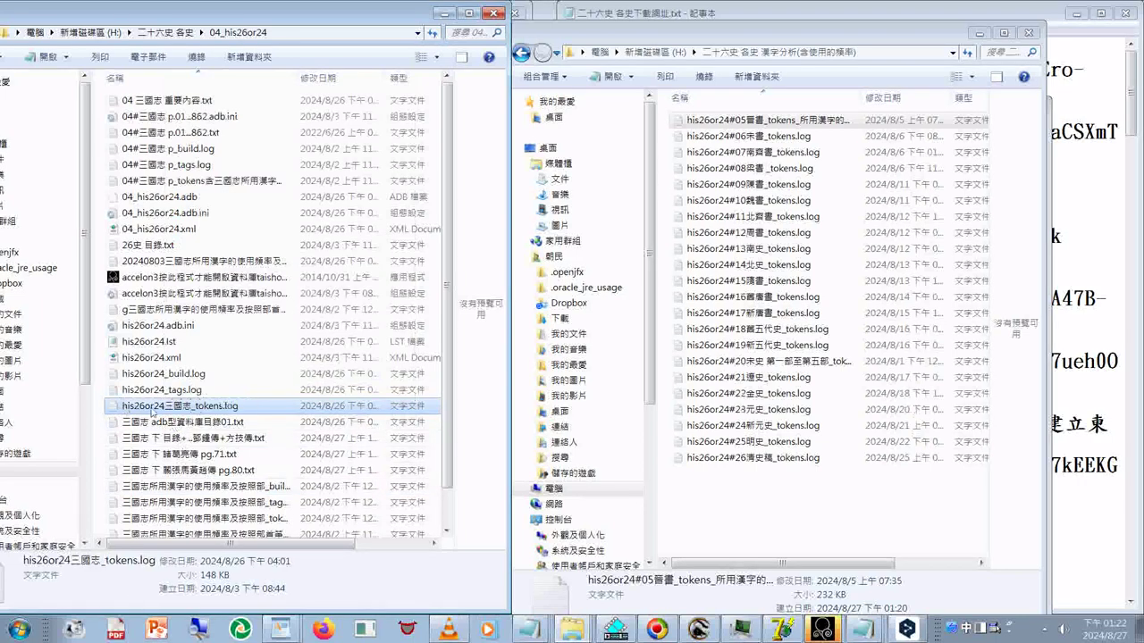
# Copy his26or24三國志_tokens.log from the 04_his26or24 folder into the 二十六史 各史 漢字分析(含使用的頻率) folder
pyautogui.rightClick(152, 411)
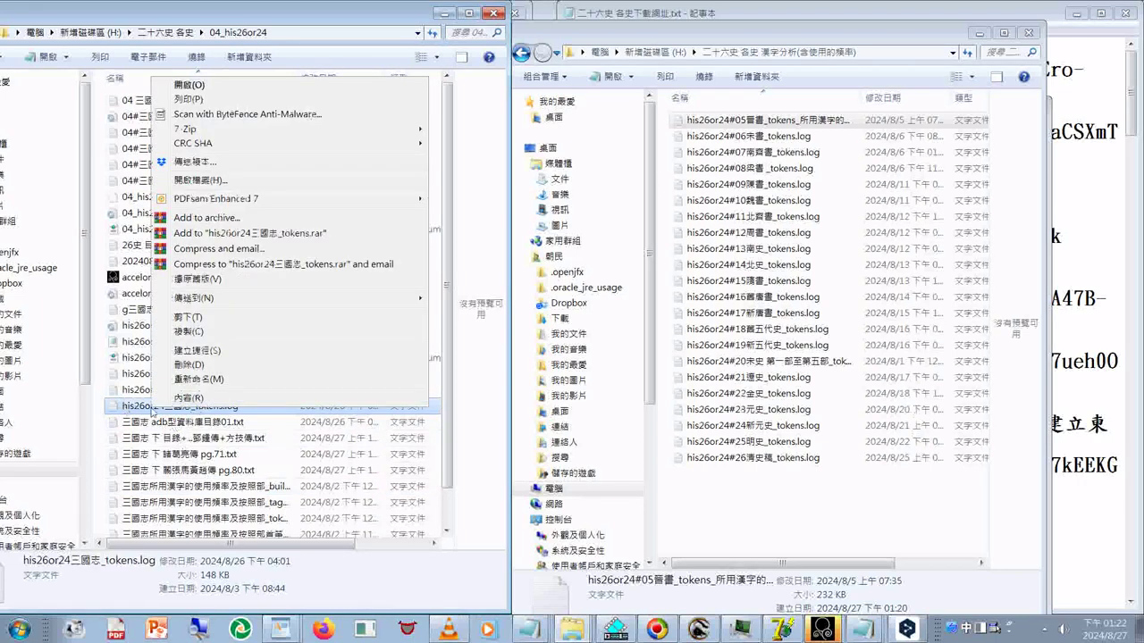
pyautogui.click(197, 332)
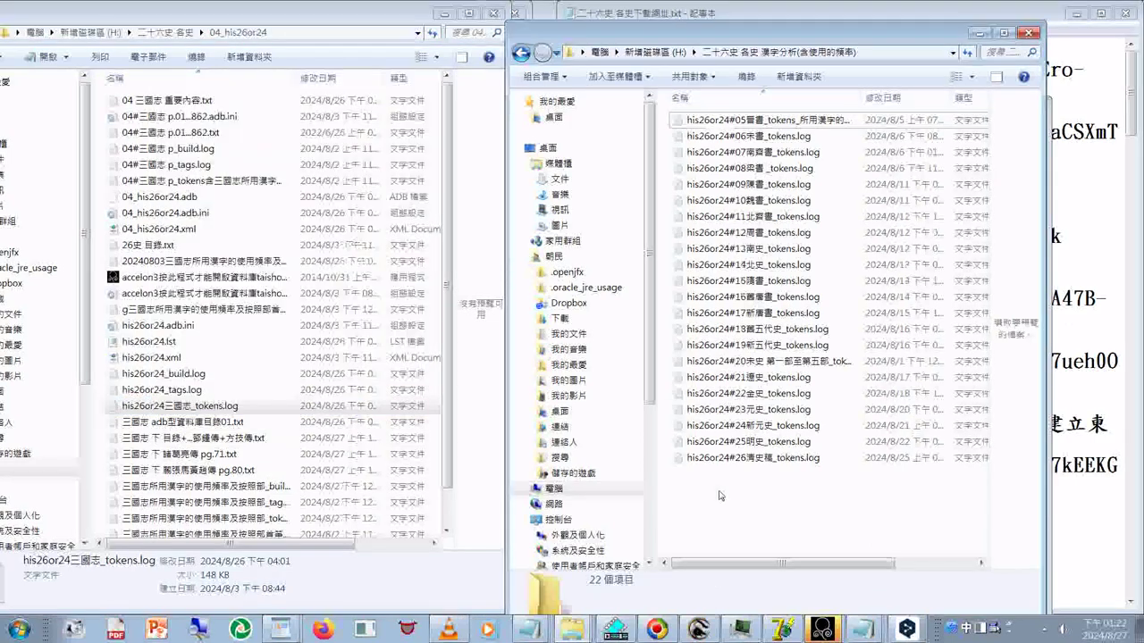
pyautogui.click(719, 492)
pyautogui.hotkey('ctrl', 'v')
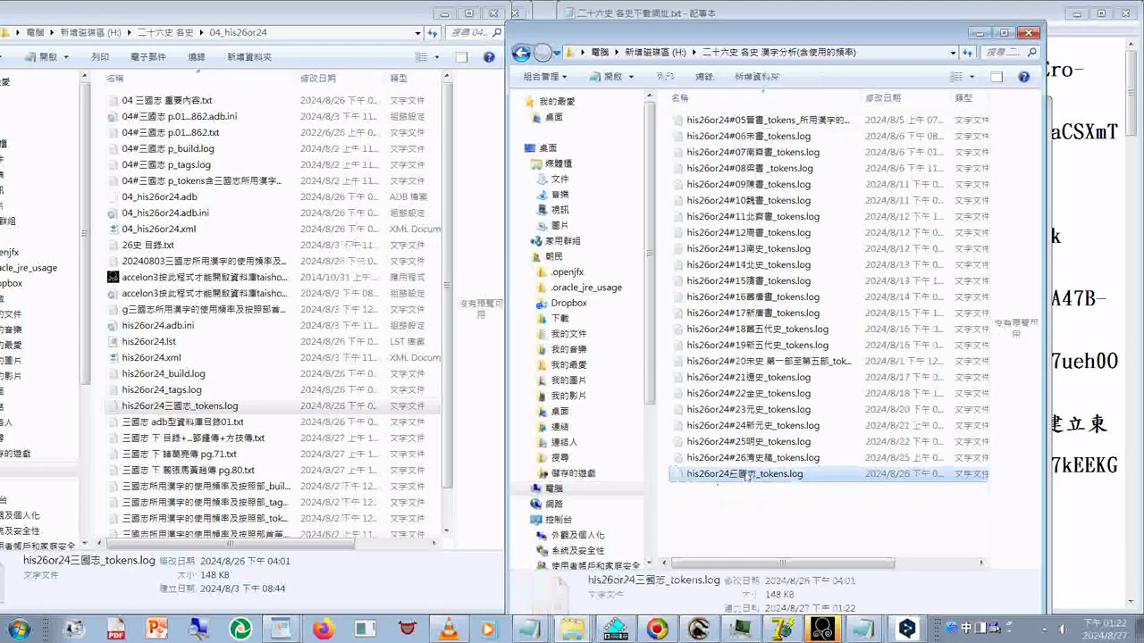
# Open the name of the copied 三國志 log for editing, with the insertion point just before 三國志
pyautogui.click(746, 476)
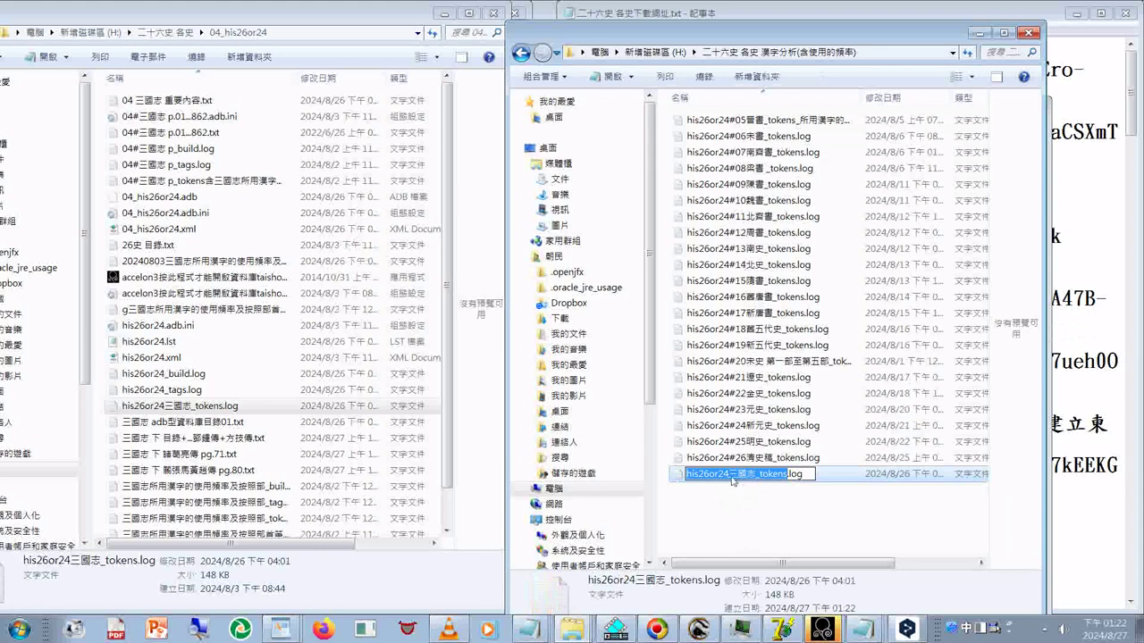
pyautogui.click(729, 475)
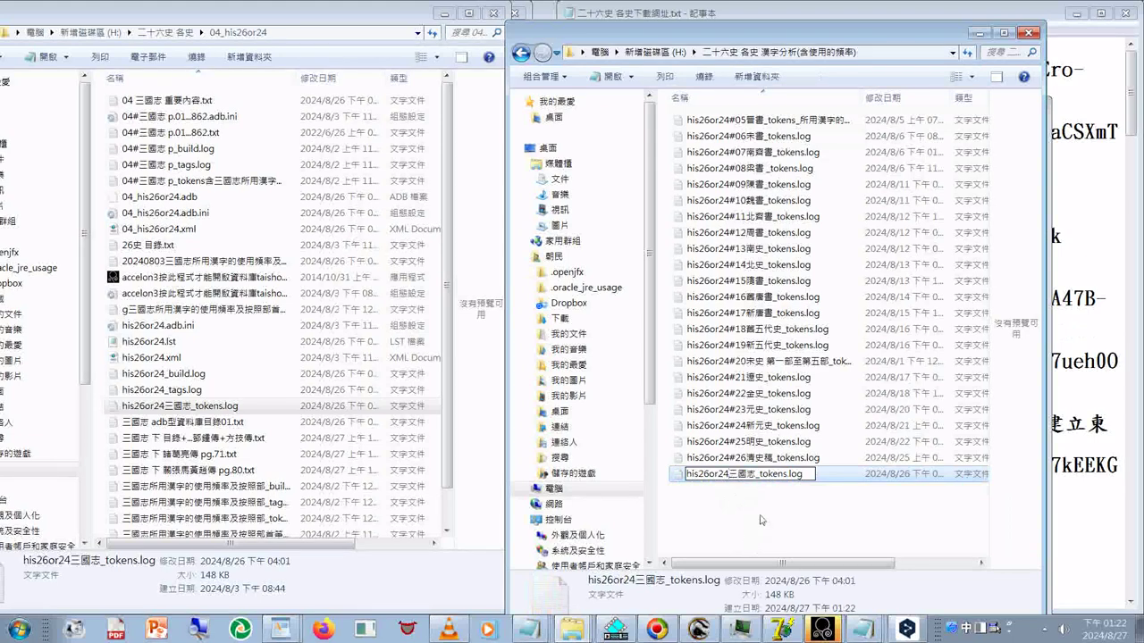
# Rename the copied 三國志 token log as his26or24#04三國志_tokens.log
pyautogui.write('#')
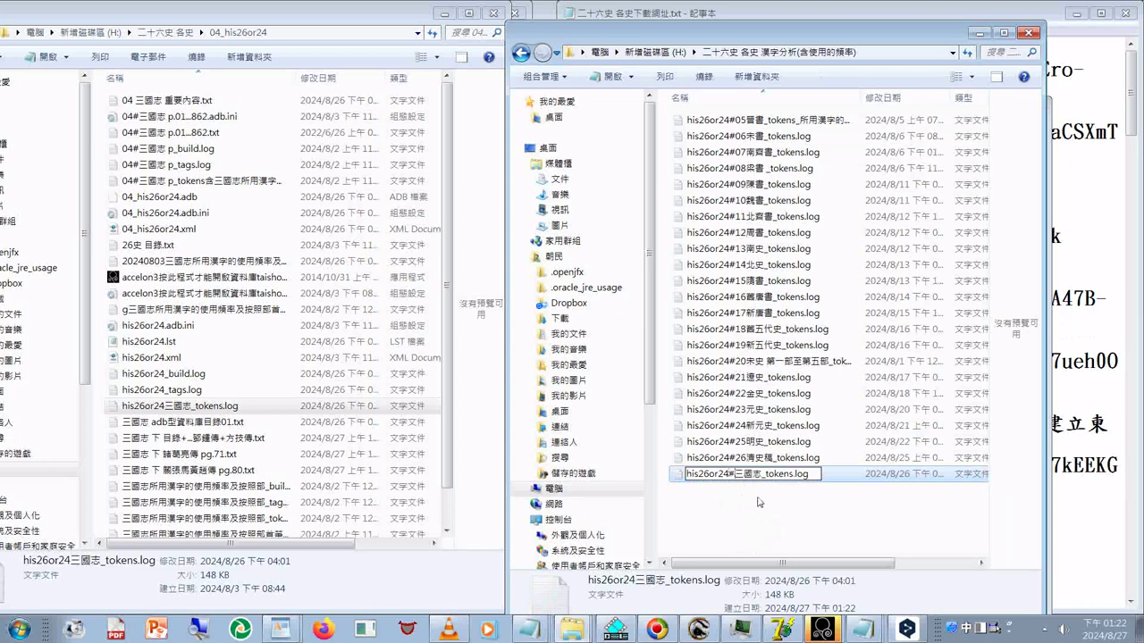
pyautogui.write('04')
pyautogui.click(757, 502)
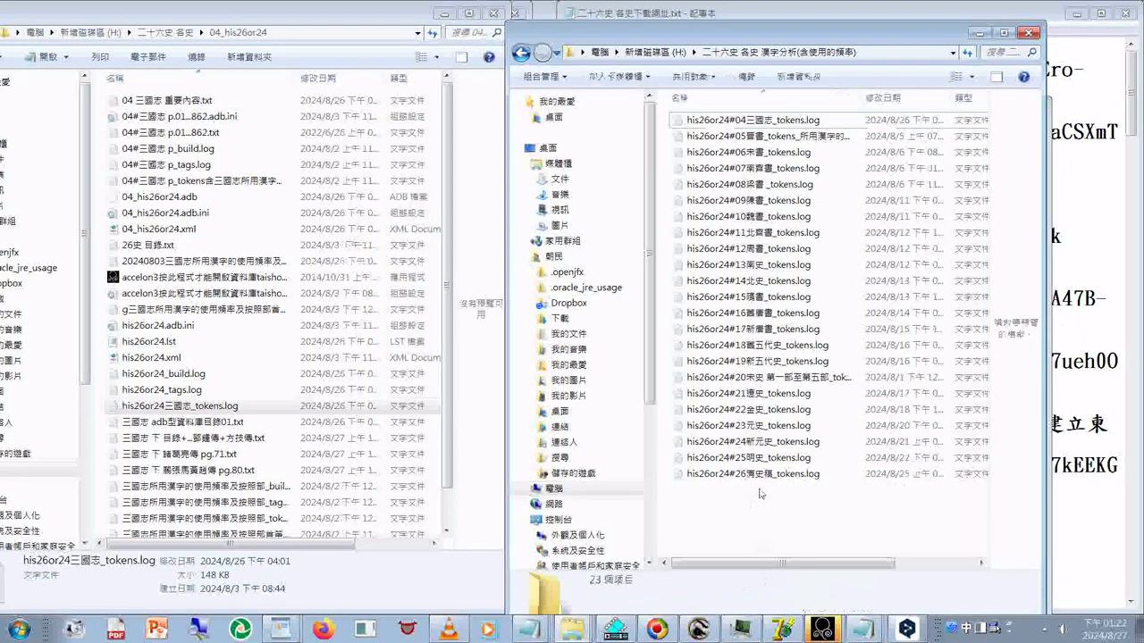
# Open the 03_his26or24 folder inside 二十六史 各史
pyautogui.click(164, 34)
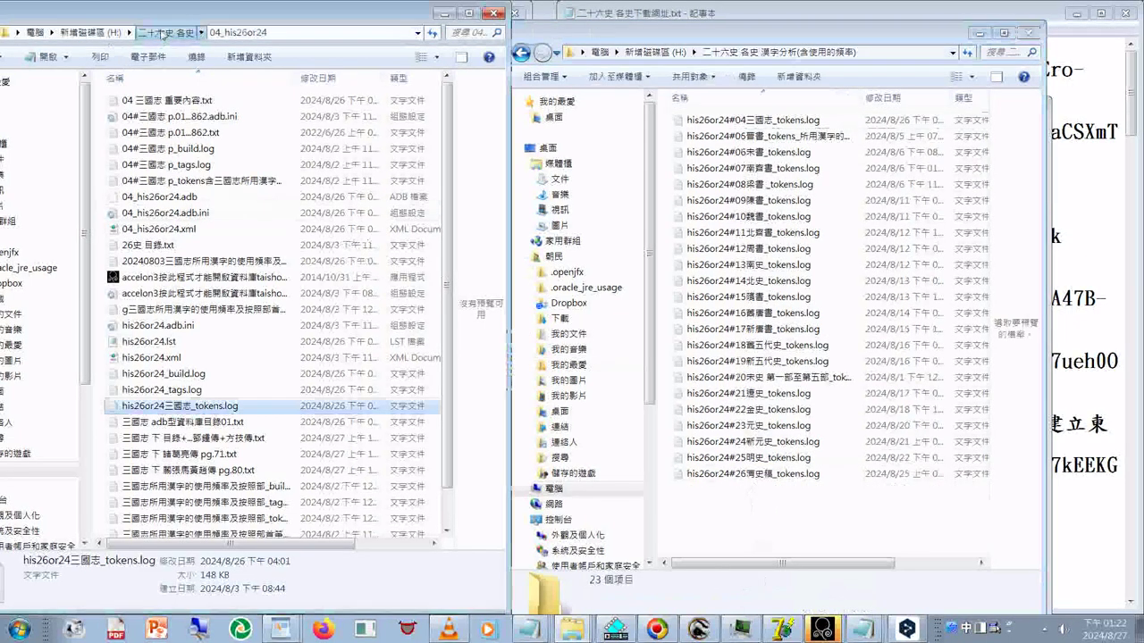
pyautogui.doubleClick(126, 113)
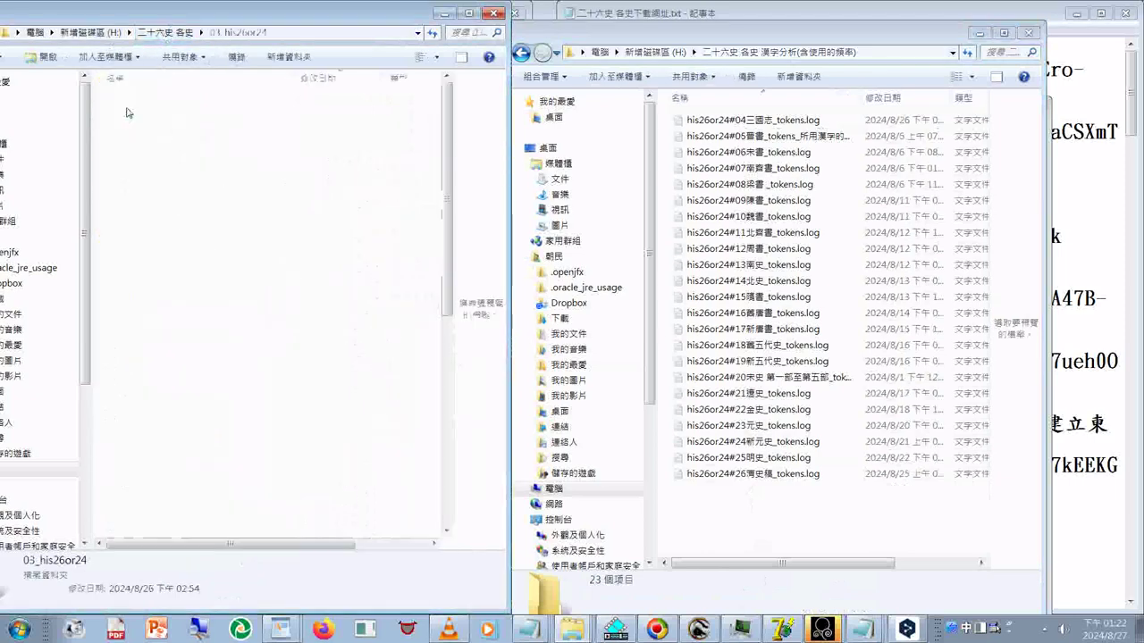
pyautogui.doubleClick(126, 101)
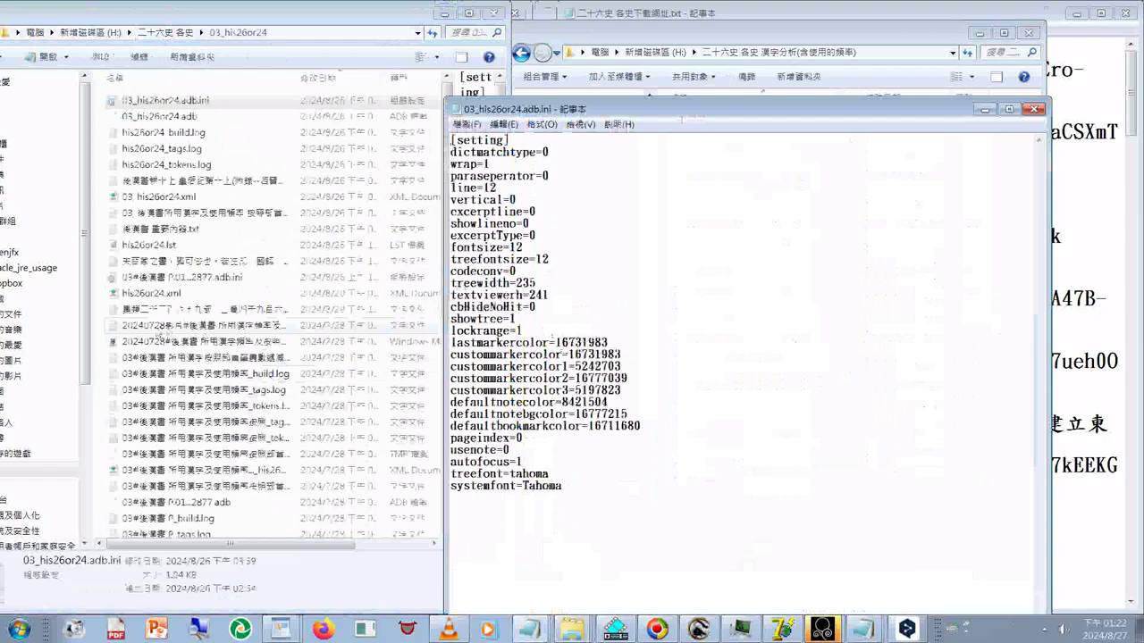
# Copy the text 後漢書 out of the name of a 03#後漢書 log file
pyautogui.rightClick(166, 421)
pyautogui.click(166, 422)
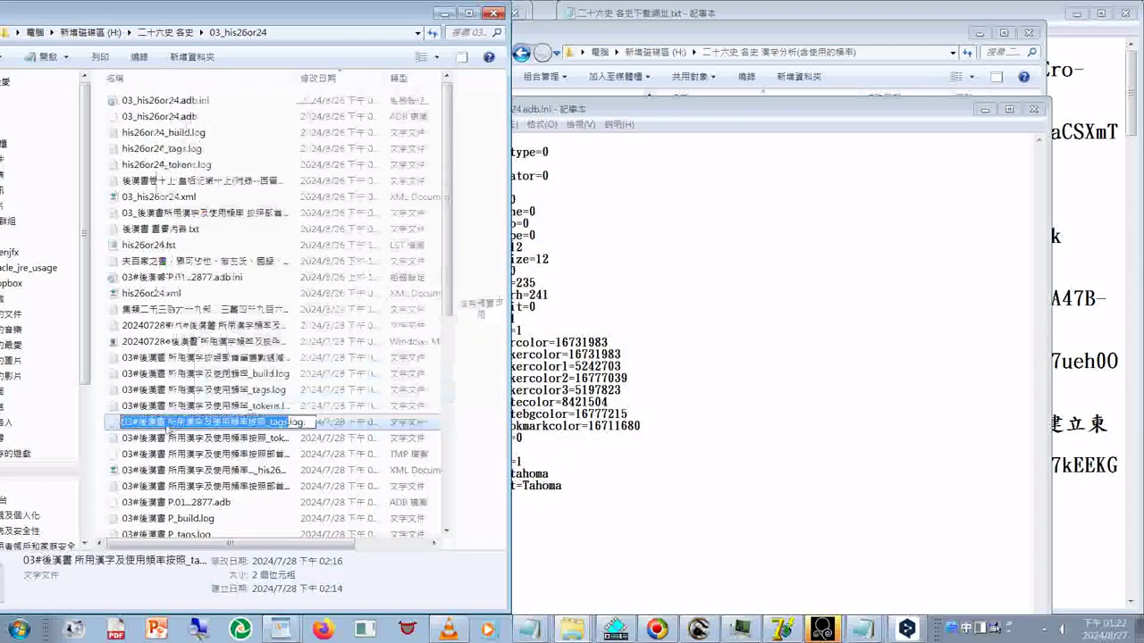
pyautogui.moveTo(123, 423); pyautogui.dragTo(166, 428)
pyautogui.click(140, 430)
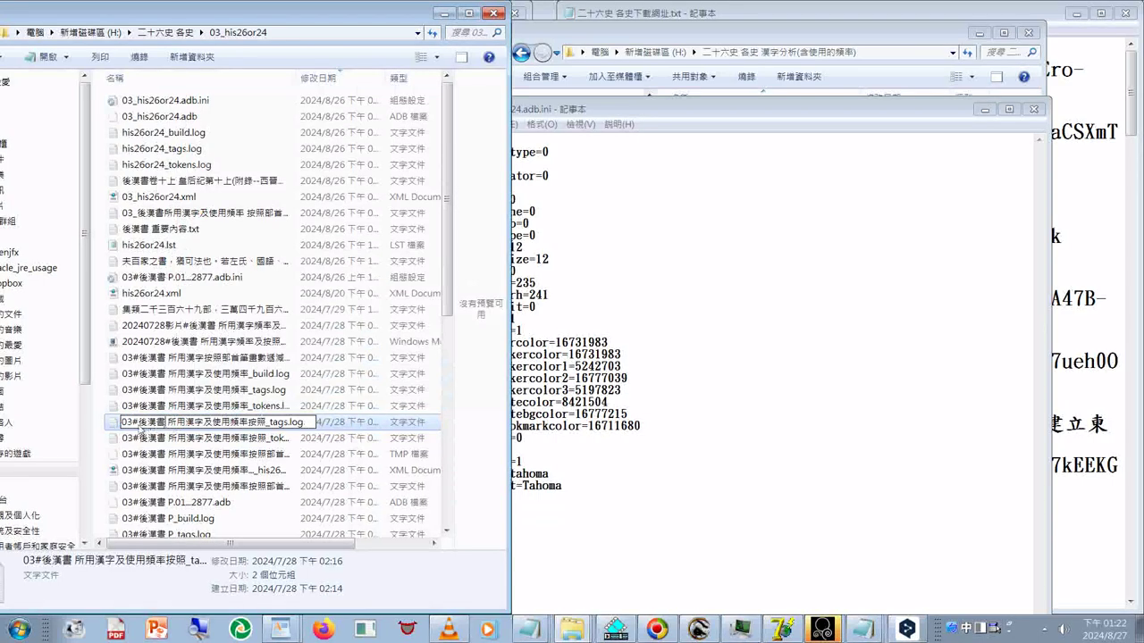
pyautogui.doubleClick(140, 430)
pyautogui.hotkey('ctrl', 'c')
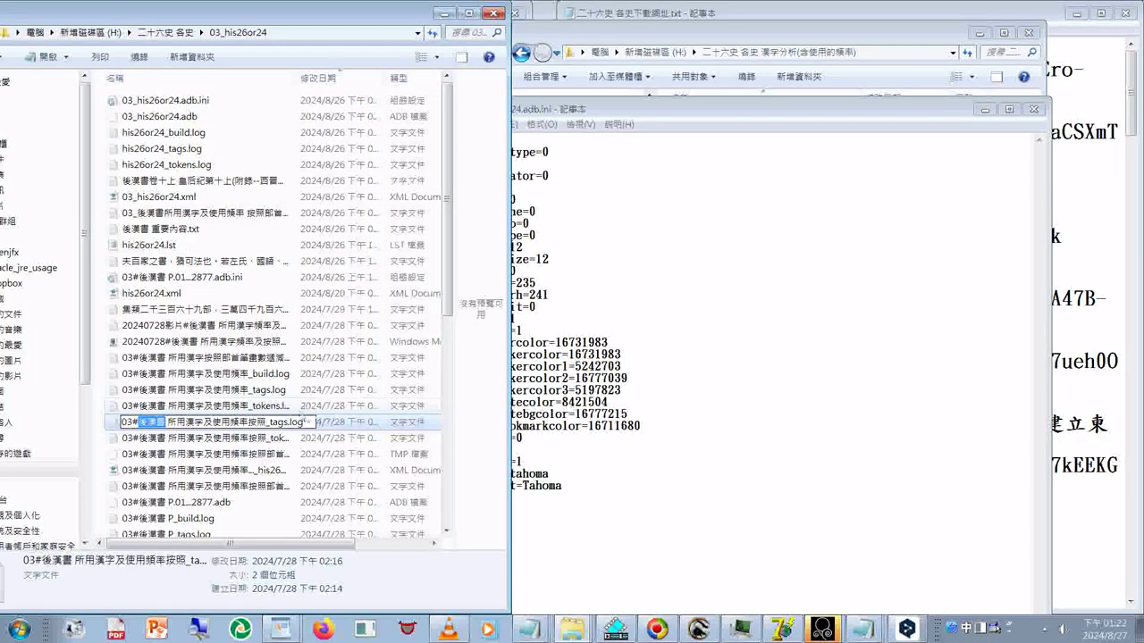
# Rename 03#後漢書 P_tokens.log as 03#後漢書 後漢書_tokens.log, replacing the P with the copied book title
pyautogui.scroll(-3, 210, 445)
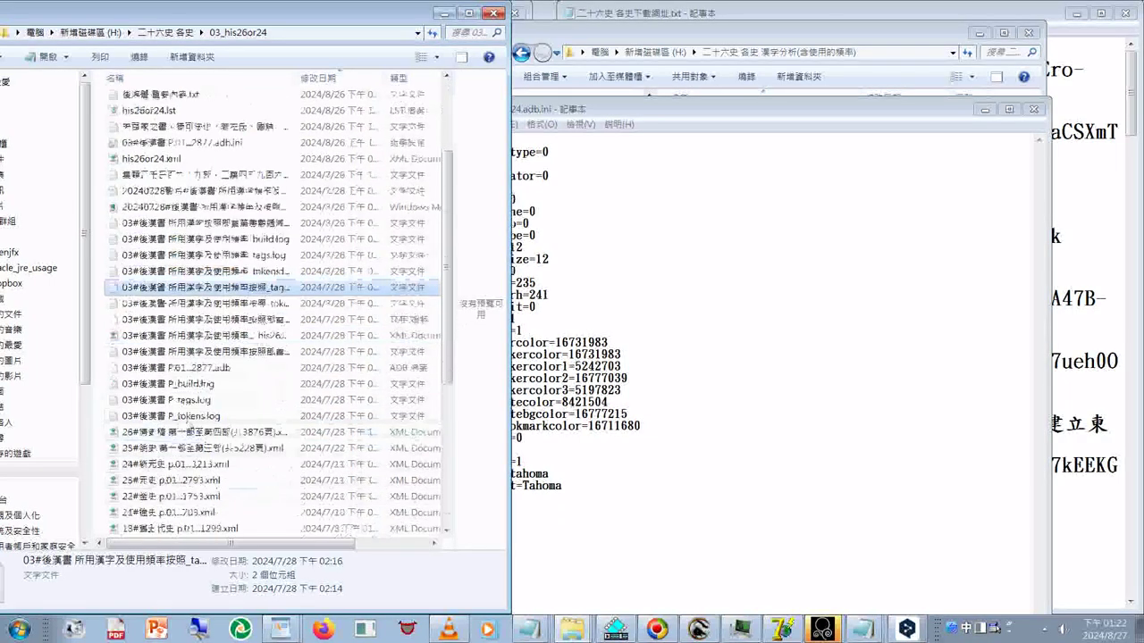
pyautogui.click(183, 416)
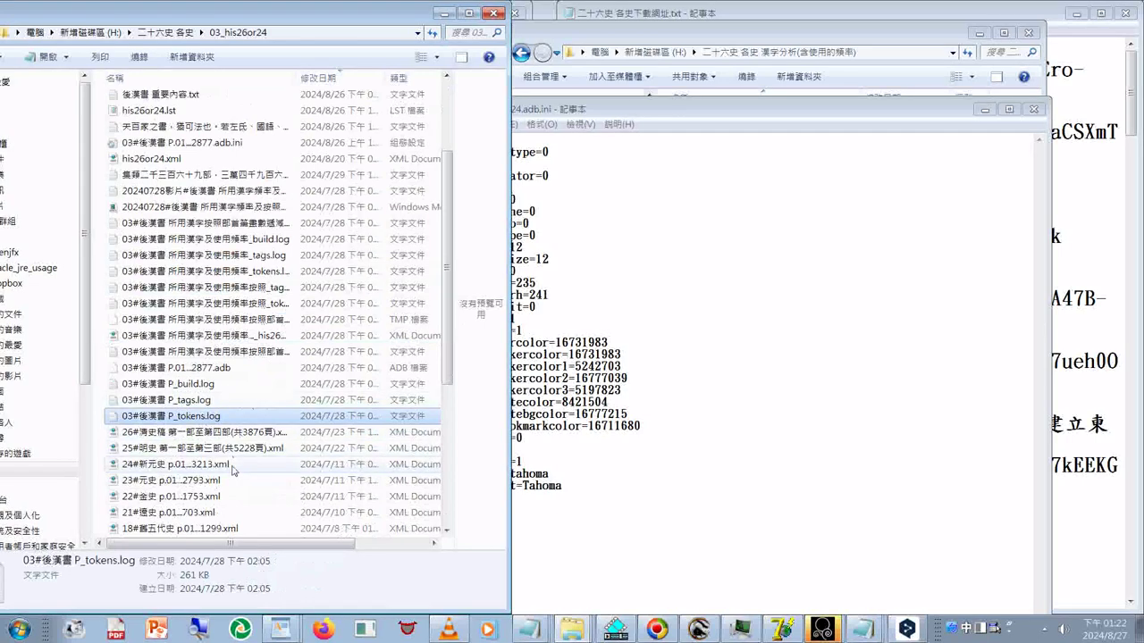
pyautogui.scroll(-1, 232, 471)
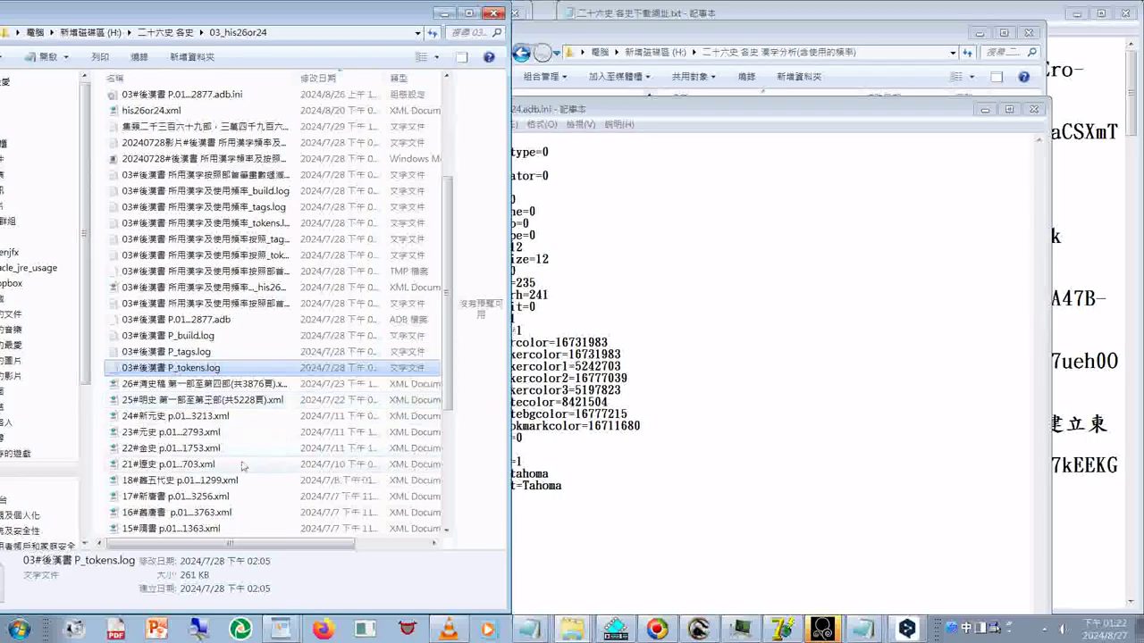
pyautogui.scroll(-4, 243, 466)
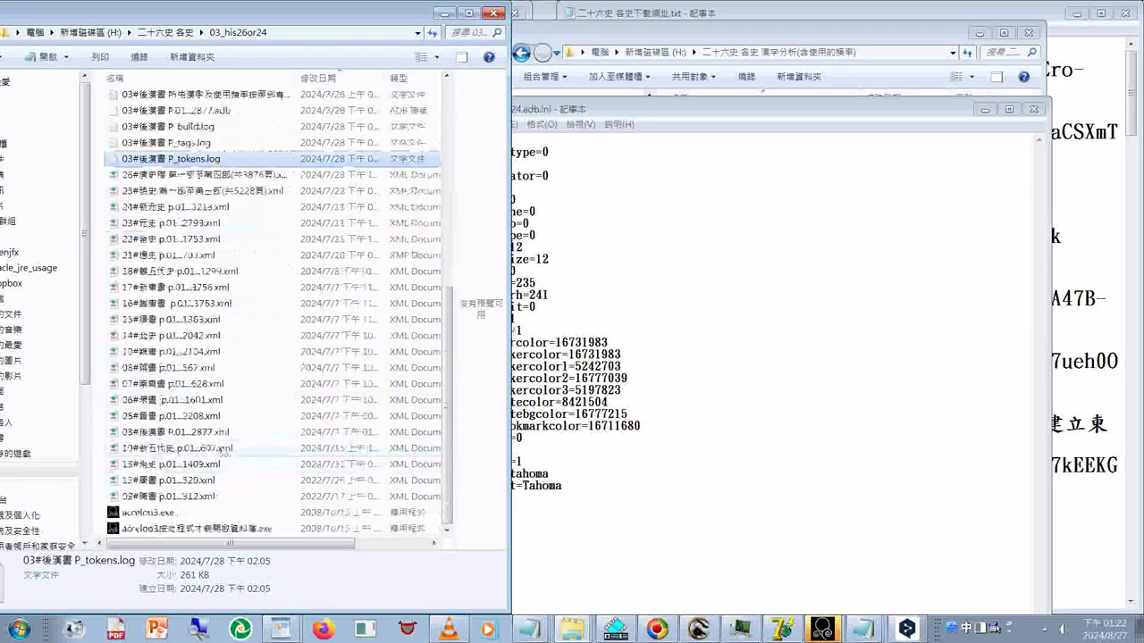
pyautogui.scroll(5, 224, 456)
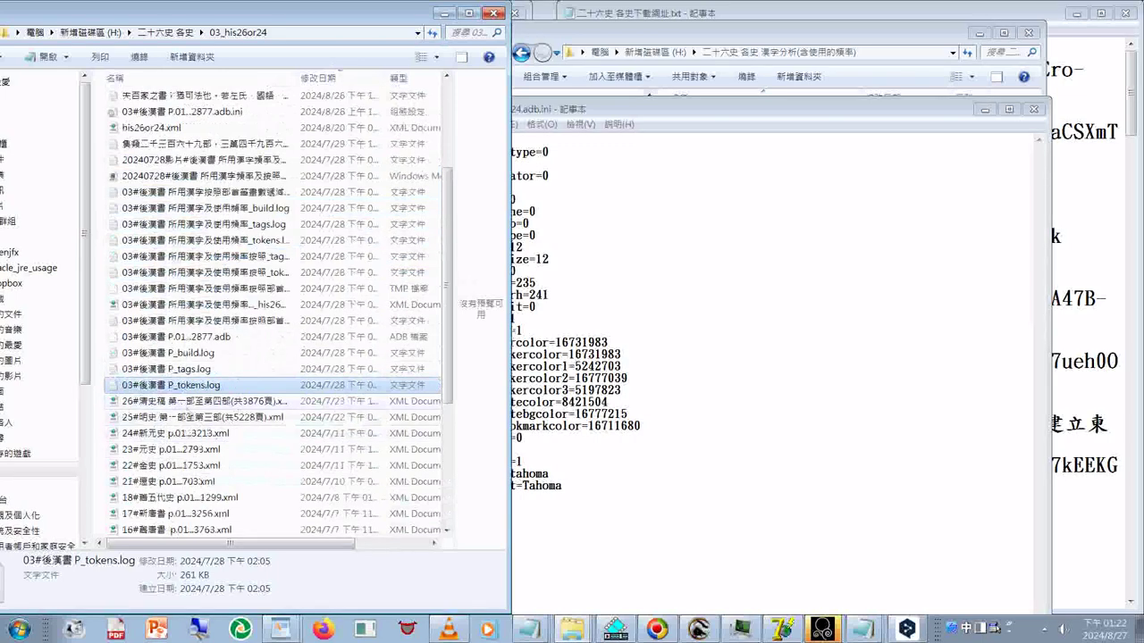
pyautogui.rightClick(170, 368)
pyautogui.click(172, 389)
pyautogui.click(174, 390)
pyautogui.rightClick(176, 386)
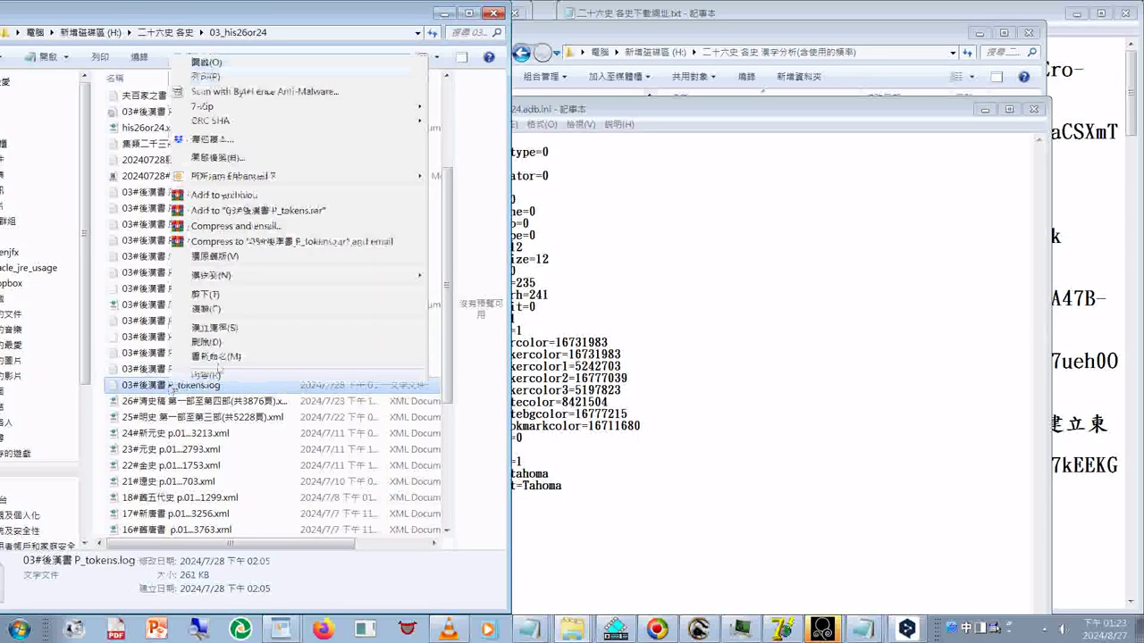
pyautogui.press('m')
pyautogui.click(173, 386)
pyautogui.moveTo(167, 385); pyautogui.dragTo(222, 385)
pyautogui.click(214, 385)
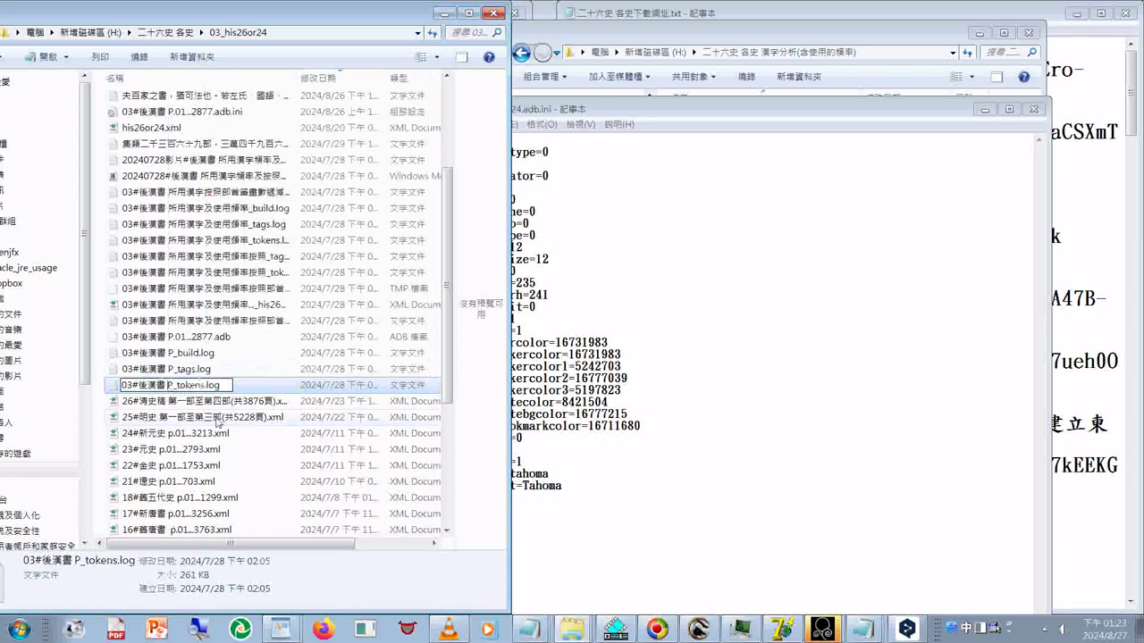
pyautogui.press('BackSpace')
pyautogui.hotkey('ctrl', 'v')
pyautogui.press('Return')
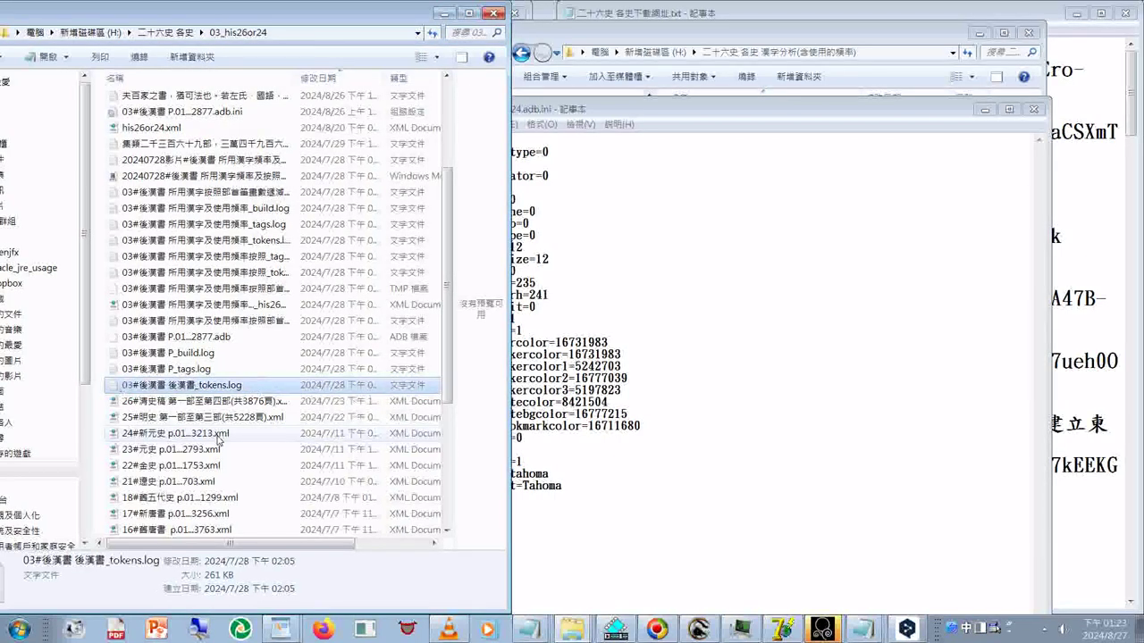
# Copy 03#後漢書 後漢書_tokens.log into the 二十六史 各史 漢字分析(含使用的頻率) folder
pyautogui.rightClick(234, 385)
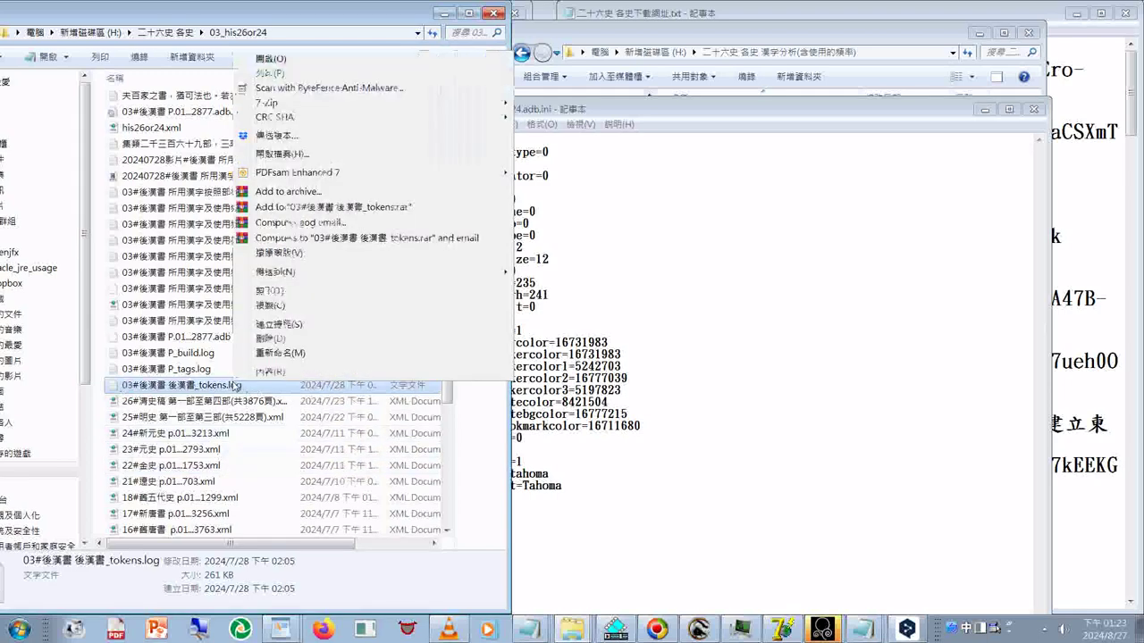
pyautogui.click(267, 306)
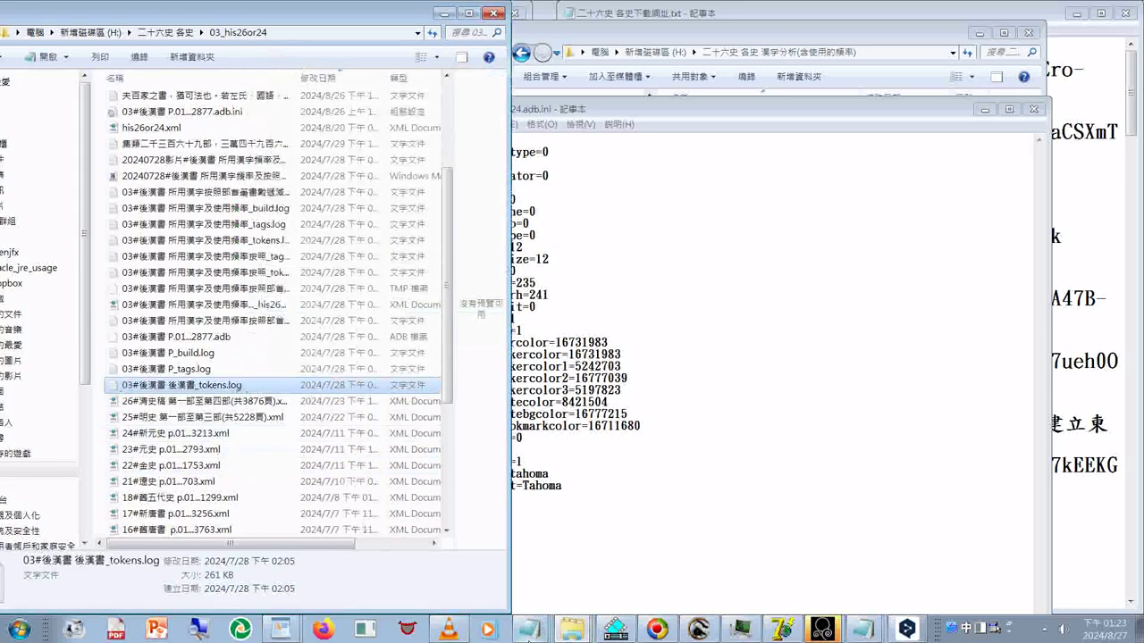
pyautogui.click(544, 628)
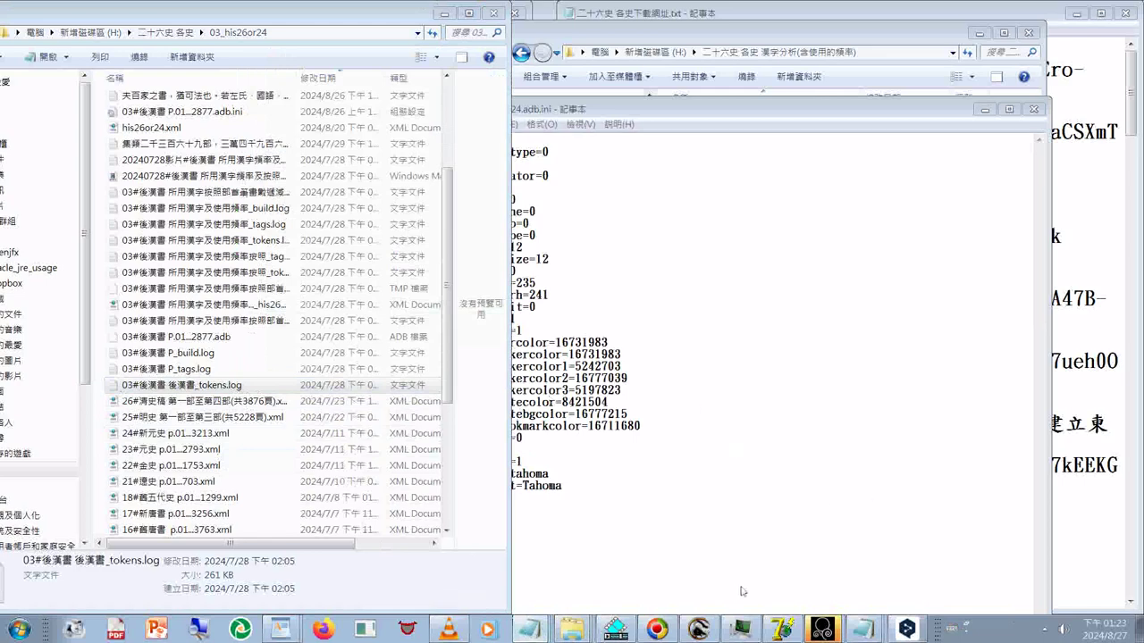
pyautogui.click(572, 628)
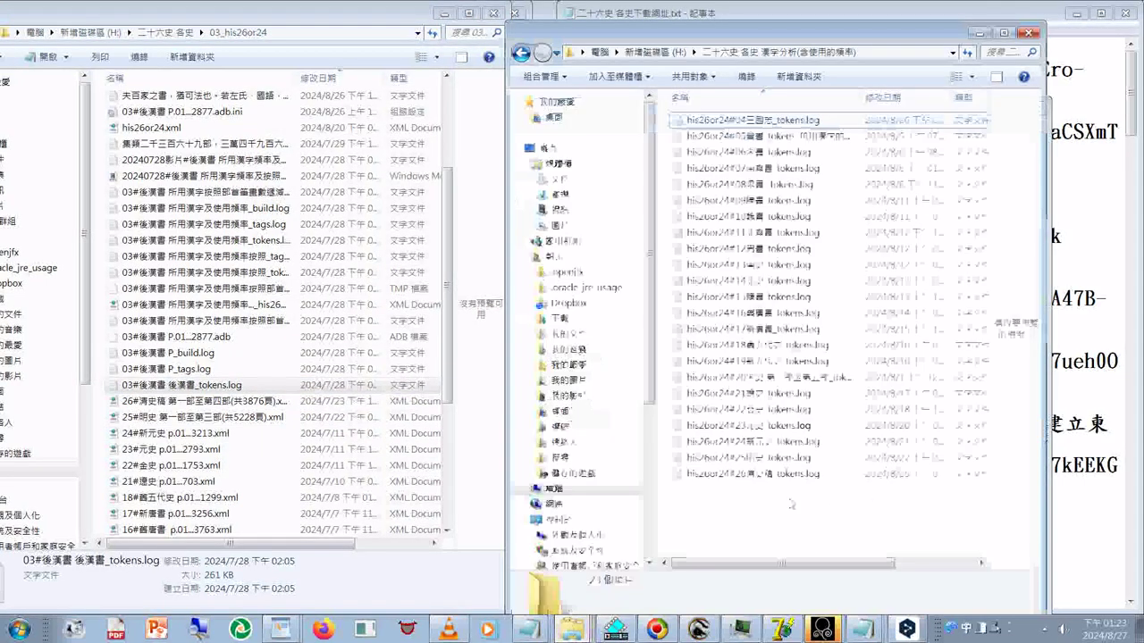
pyautogui.rightClick(775, 263)
pyautogui.click(845, 353)
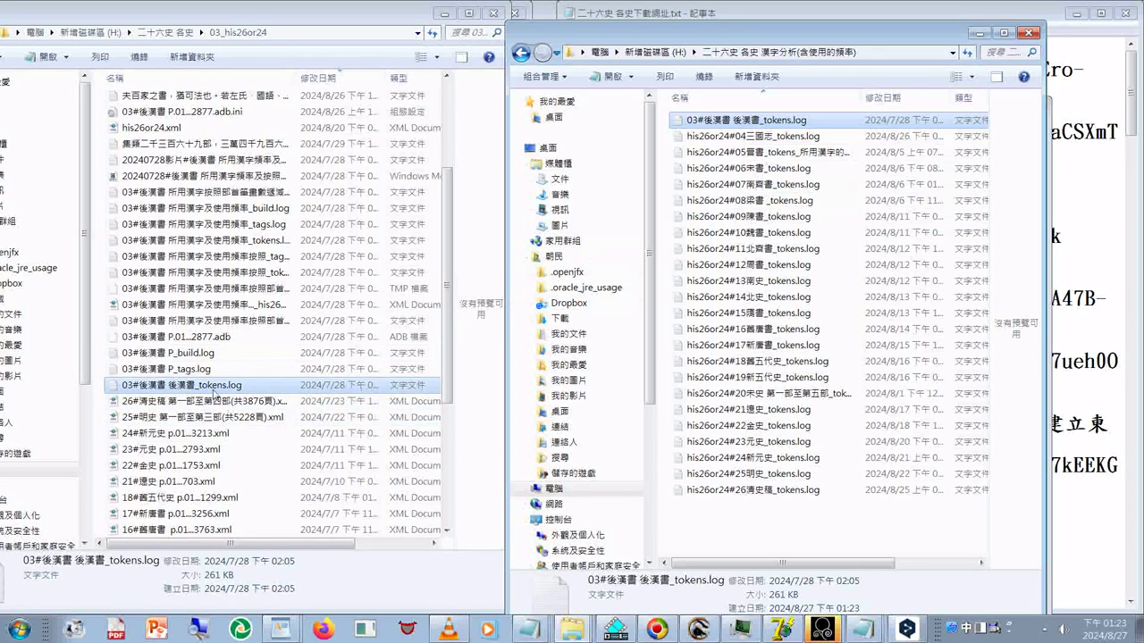
# Rename the pasted 後漢書 log as his26or24#03後漢書 後漢書_tokens.log, matching the prefix of the other logs
pyautogui.hscroll(1, 214, 393)
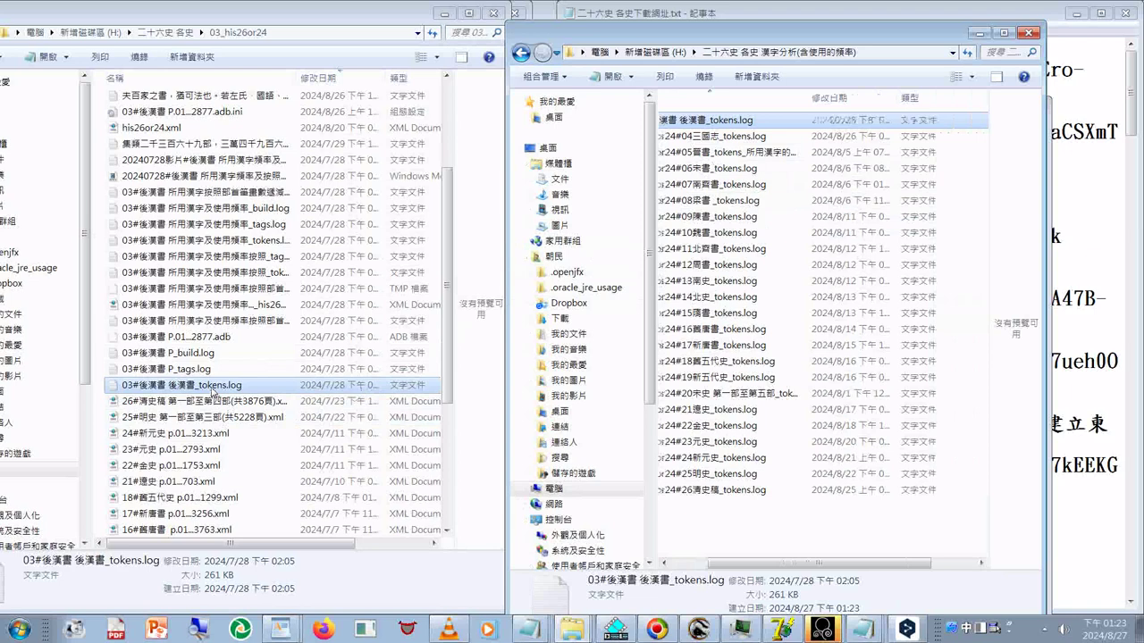
pyautogui.hscroll(-1, 214, 393)
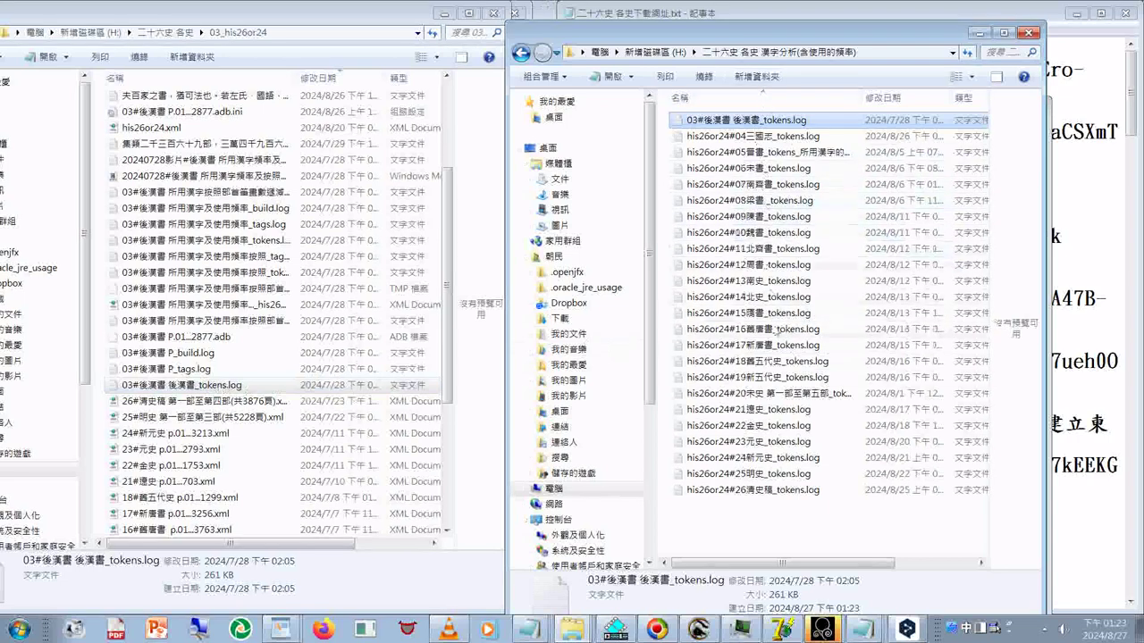
pyautogui.click(710, 445)
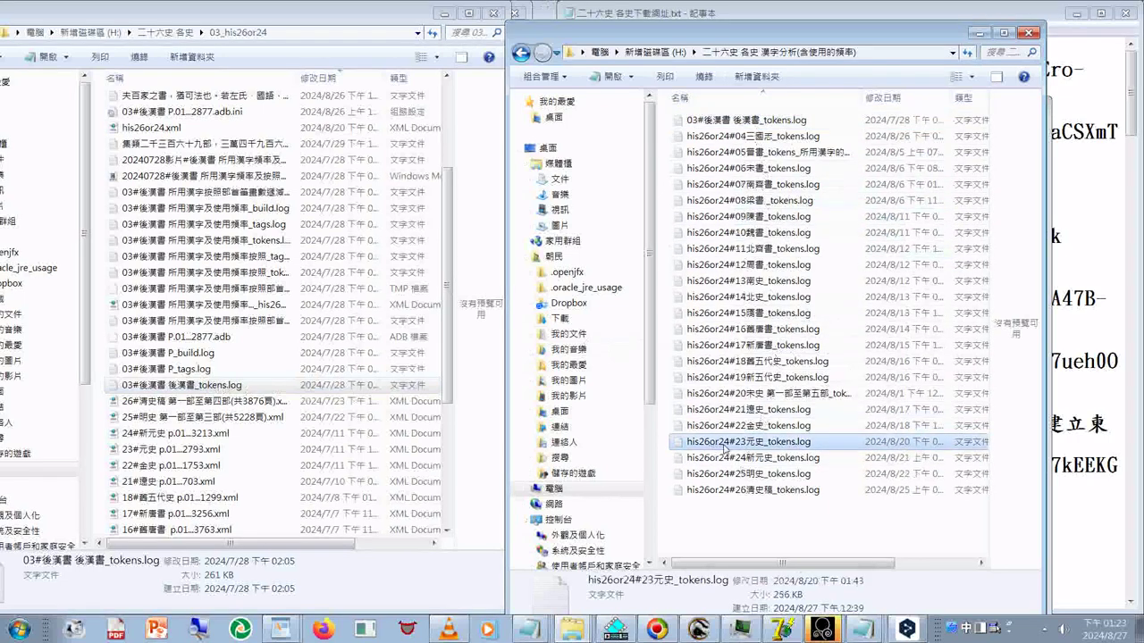
pyautogui.click(728, 443)
pyautogui.click(729, 444)
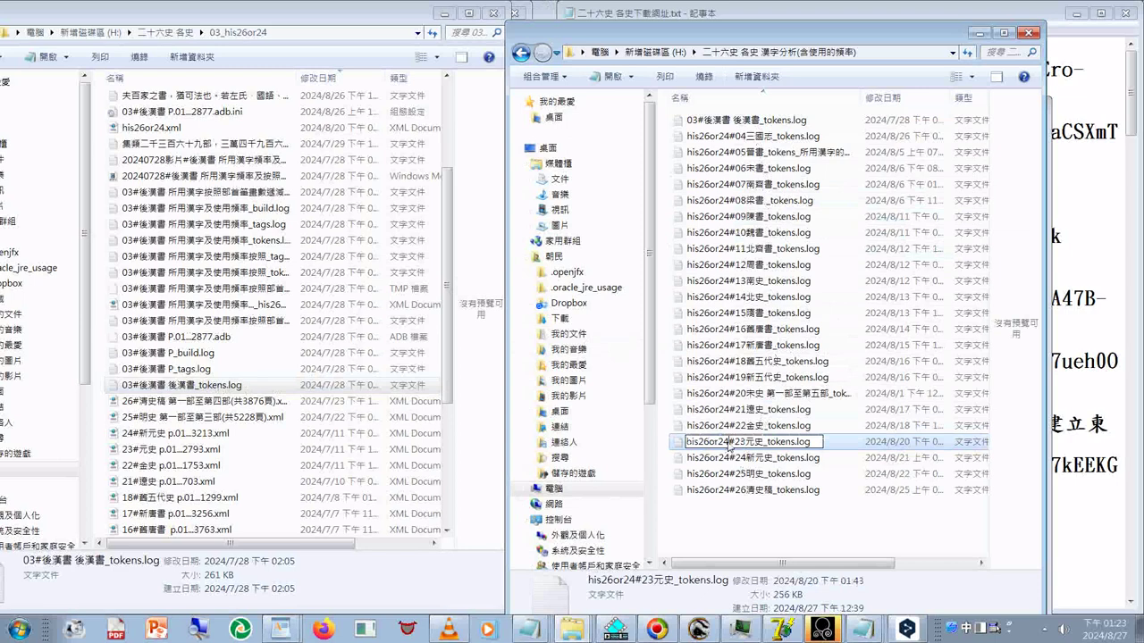
pyautogui.click(722, 120)
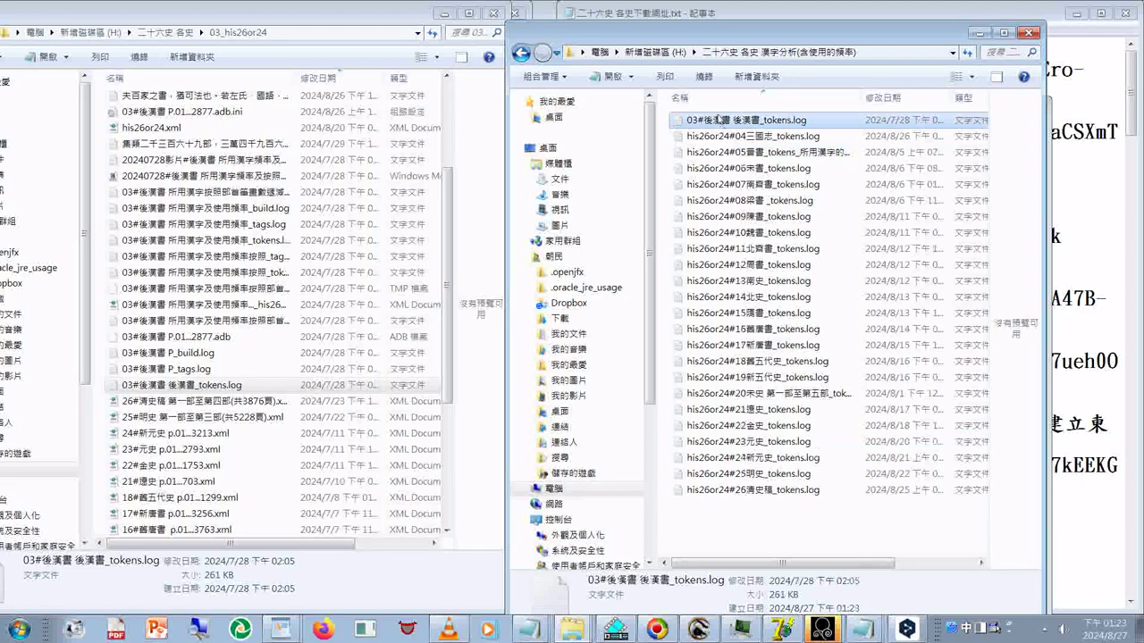
pyautogui.click(715, 116)
pyautogui.click(714, 122)
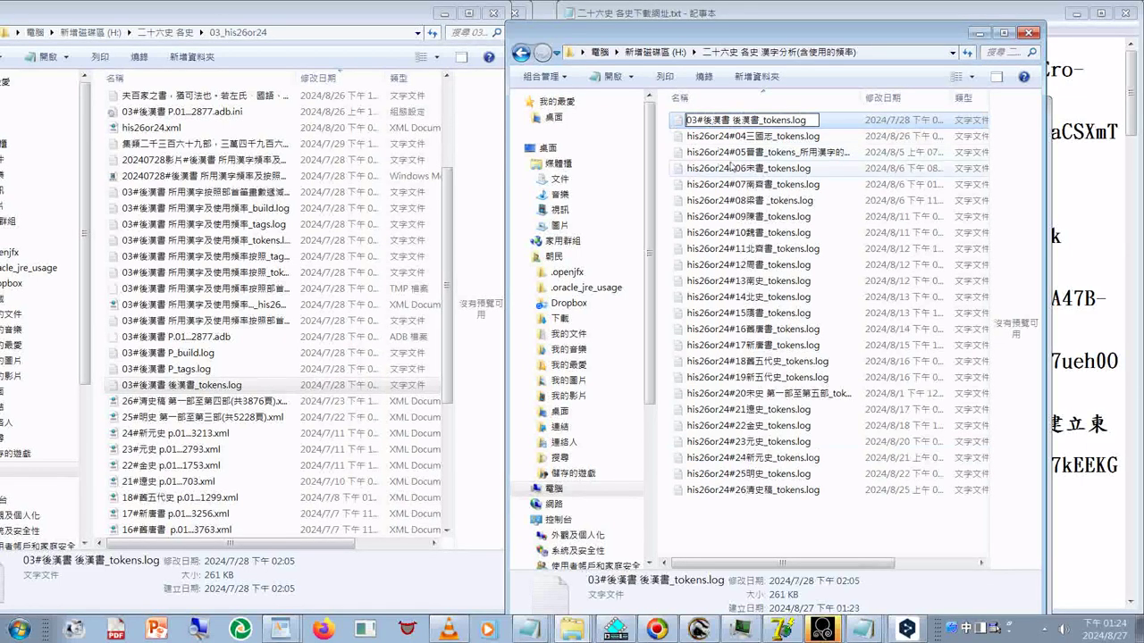
pyautogui.write('his26or24')
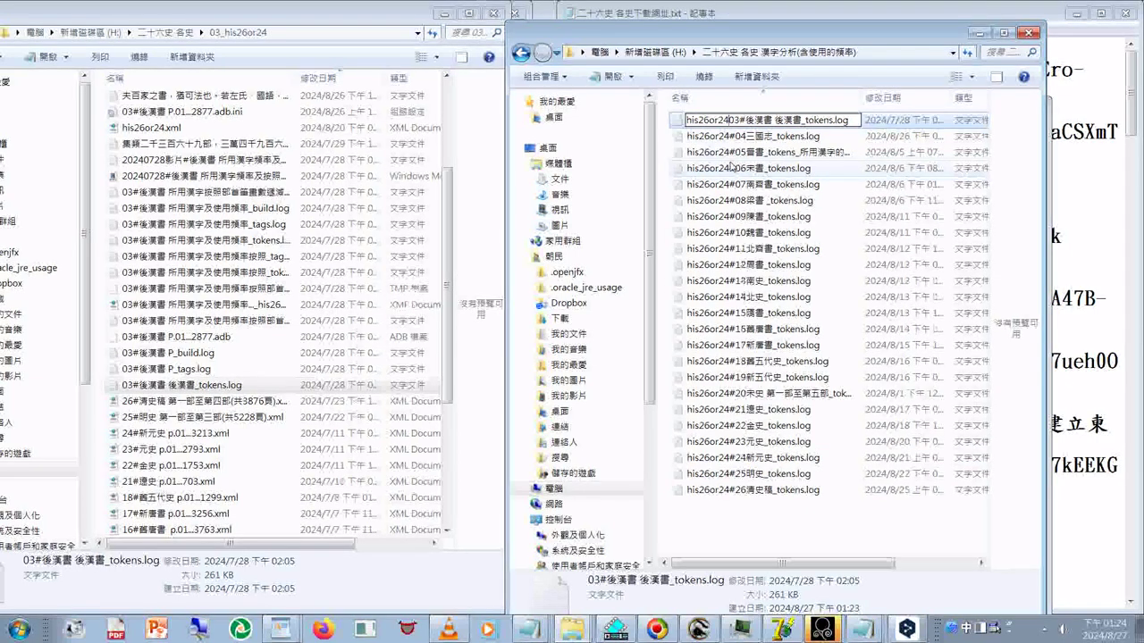
pyautogui.press('Delete')
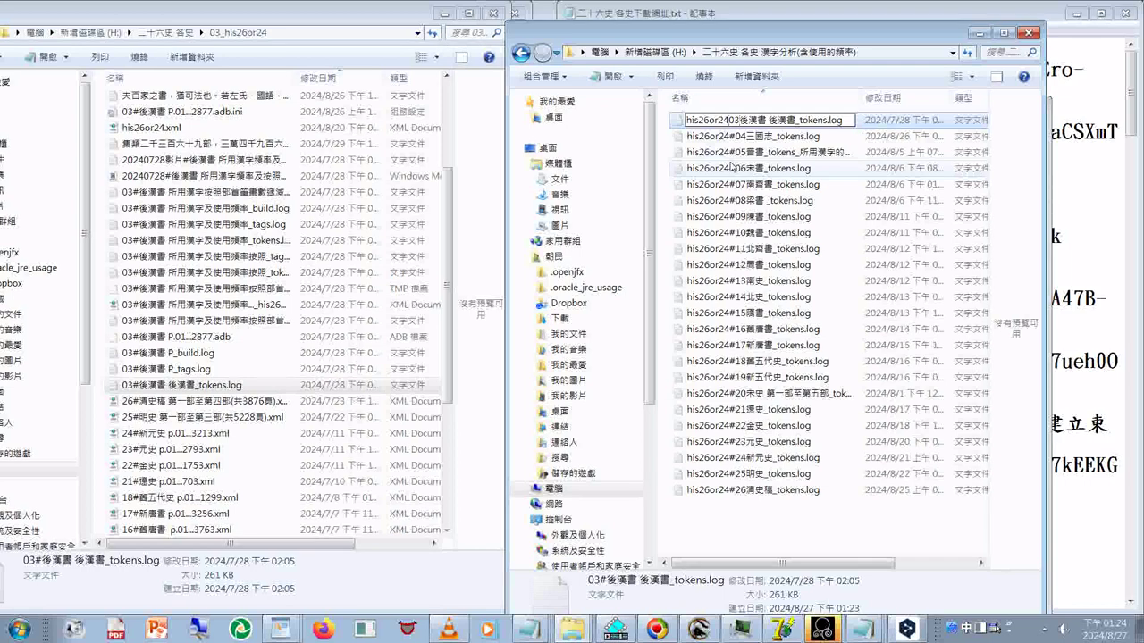
pyautogui.write('#')
pyautogui.press('Return')
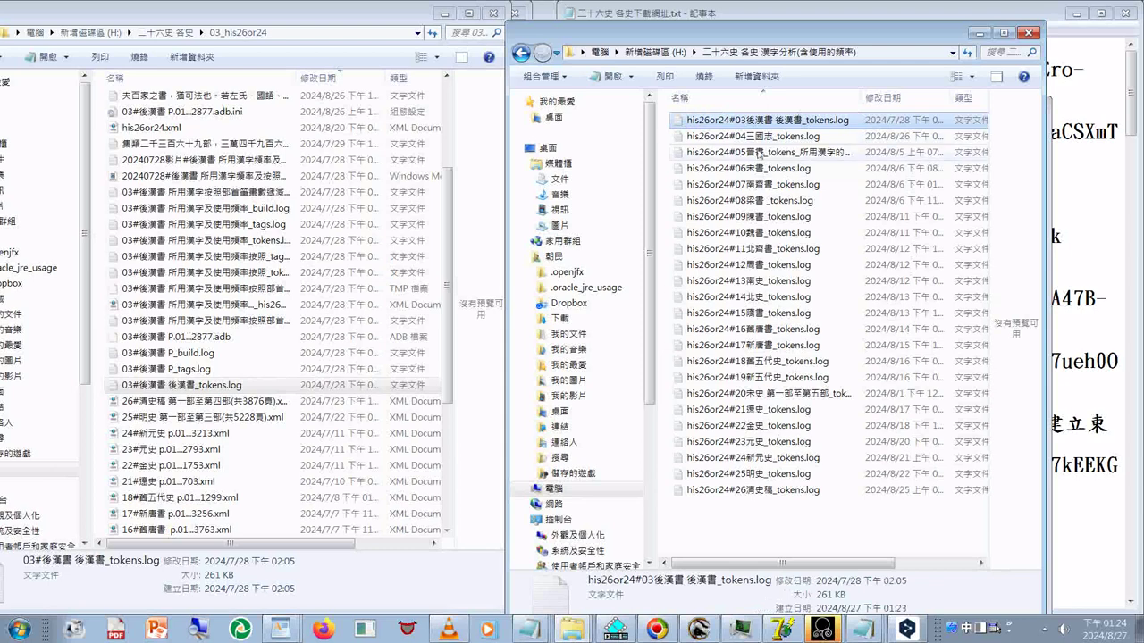
# Remove the duplicated book title so the pasted file is named his26or24#03後漢書_tokens.log
pyautogui.click(762, 124)
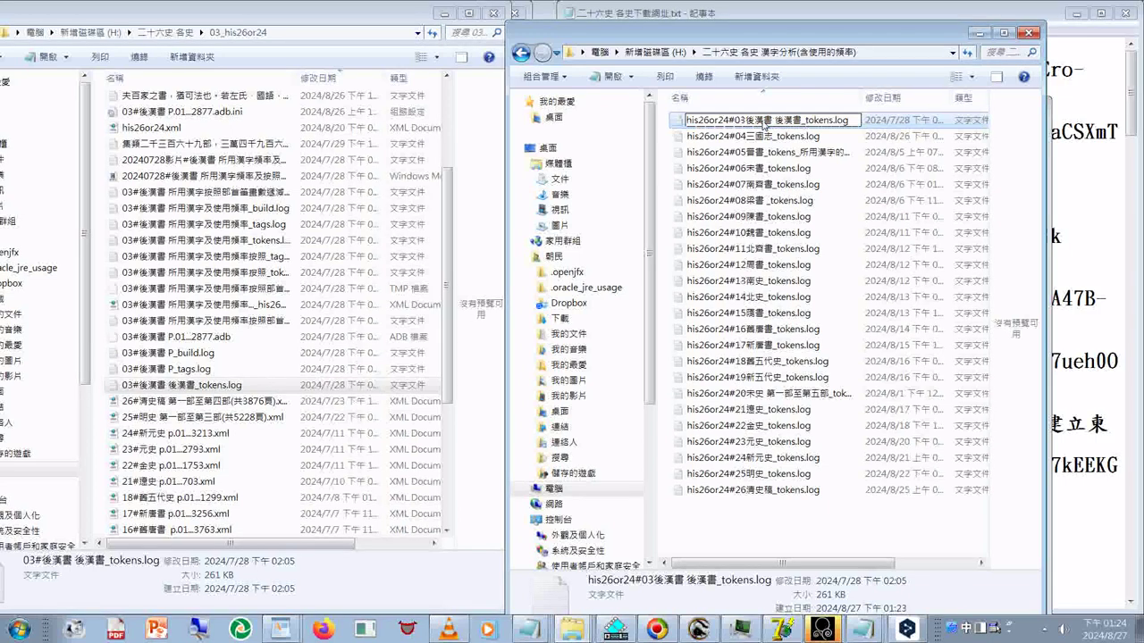
pyautogui.press('Delete')
pyautogui.press('Delete')
pyautogui.press('Delete')
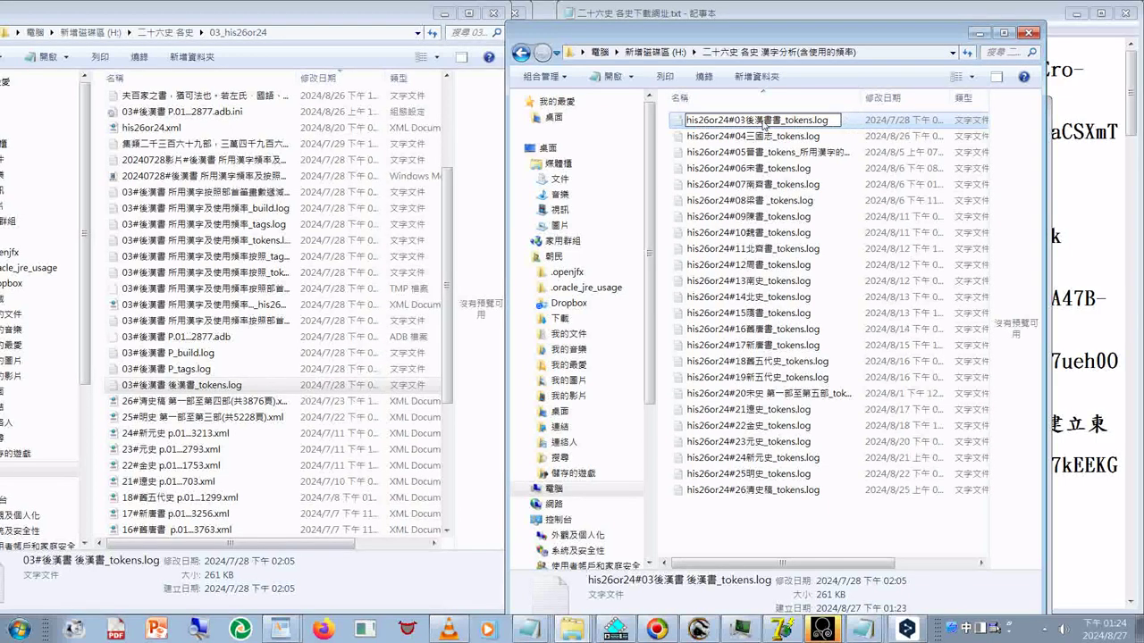
pyautogui.press('Return')
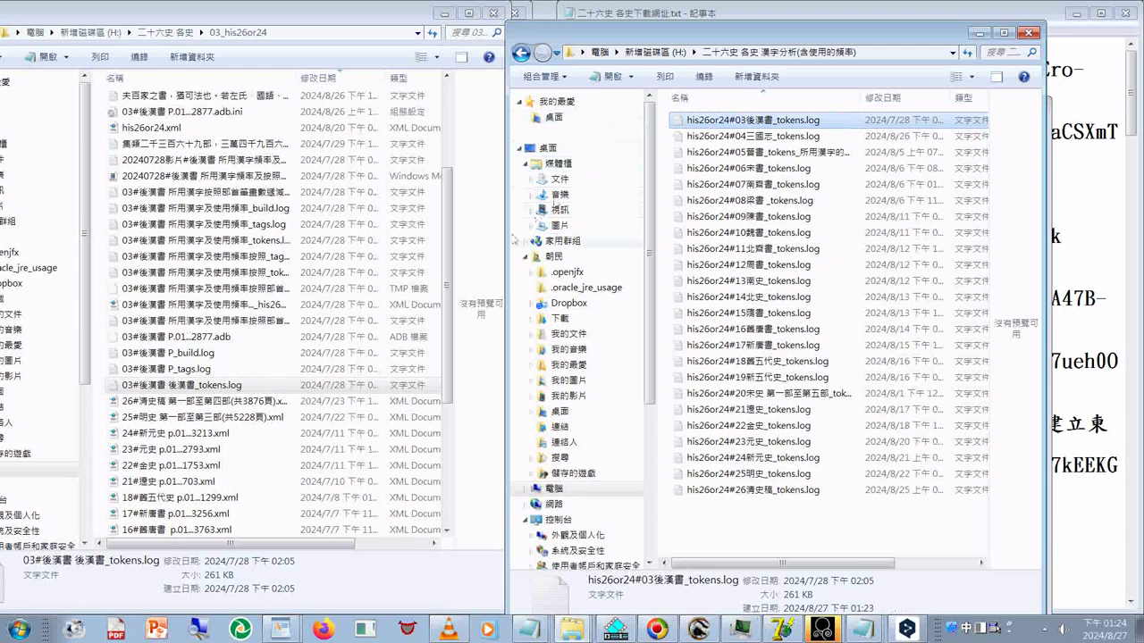
# Rename the 後漢書 tokens log in the 03_his26or24 folder as his26or24#03後漢書_tokens.log
pyautogui.click(146, 390)
pyautogui.click(145, 392)
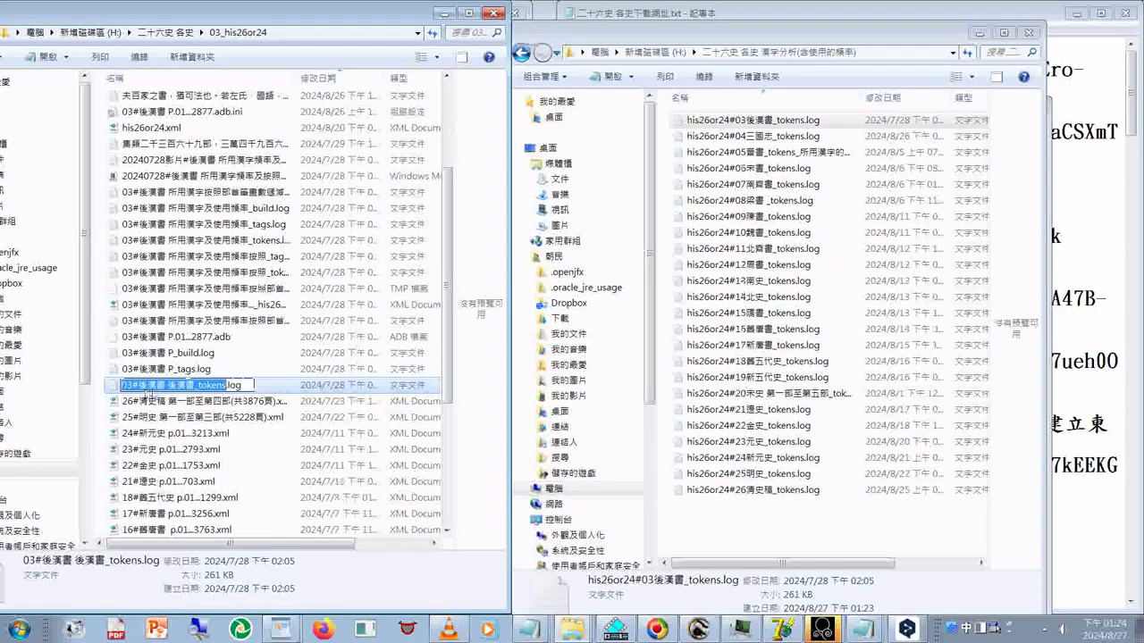
pyautogui.click(167, 392)
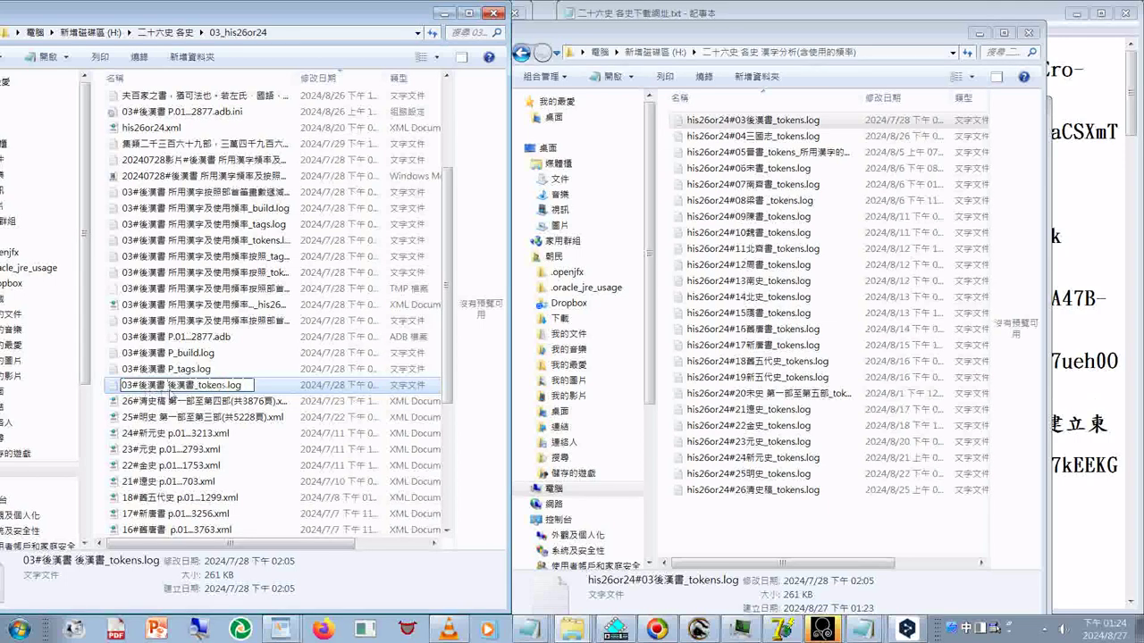
pyautogui.moveTo(167, 392); pyautogui.dragTo(117, 384)
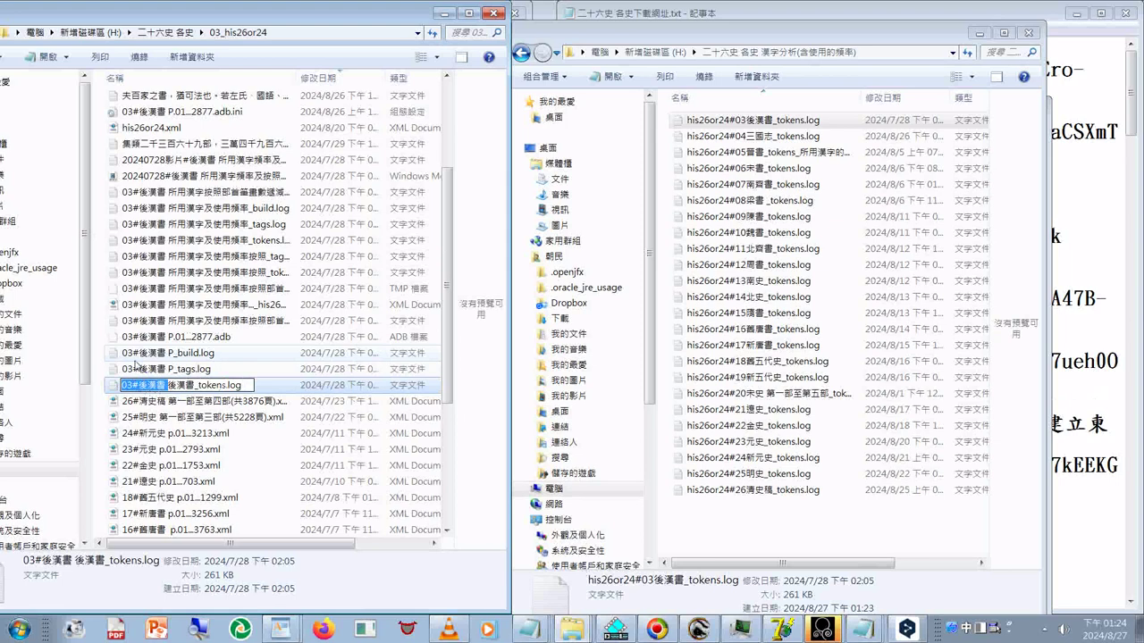
pyautogui.write('his26or24#')
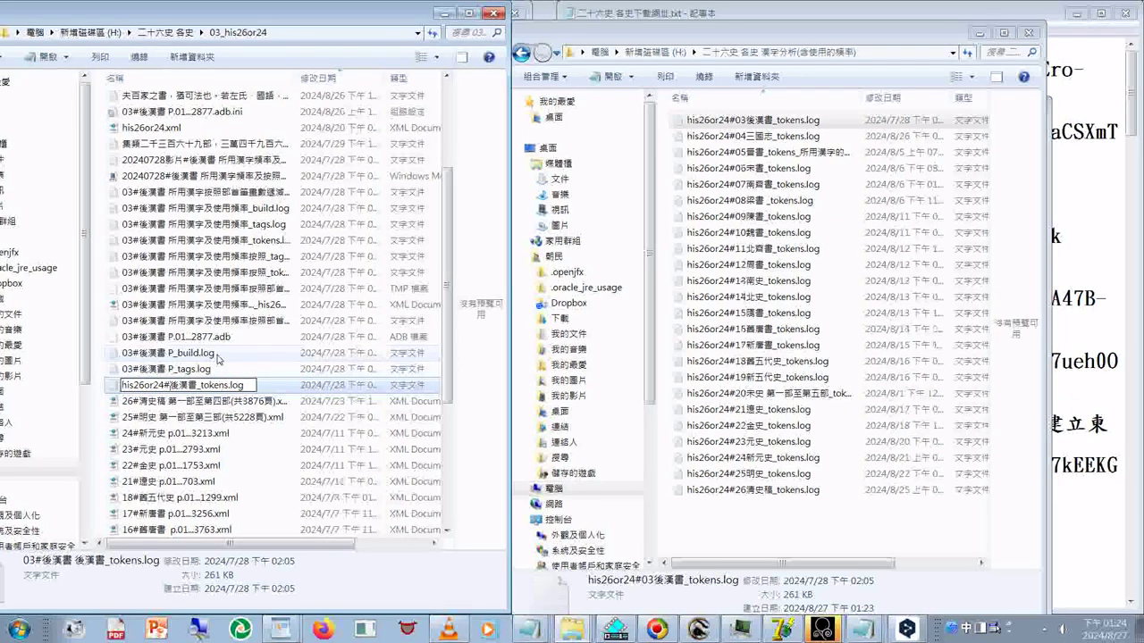
pyautogui.write('3')
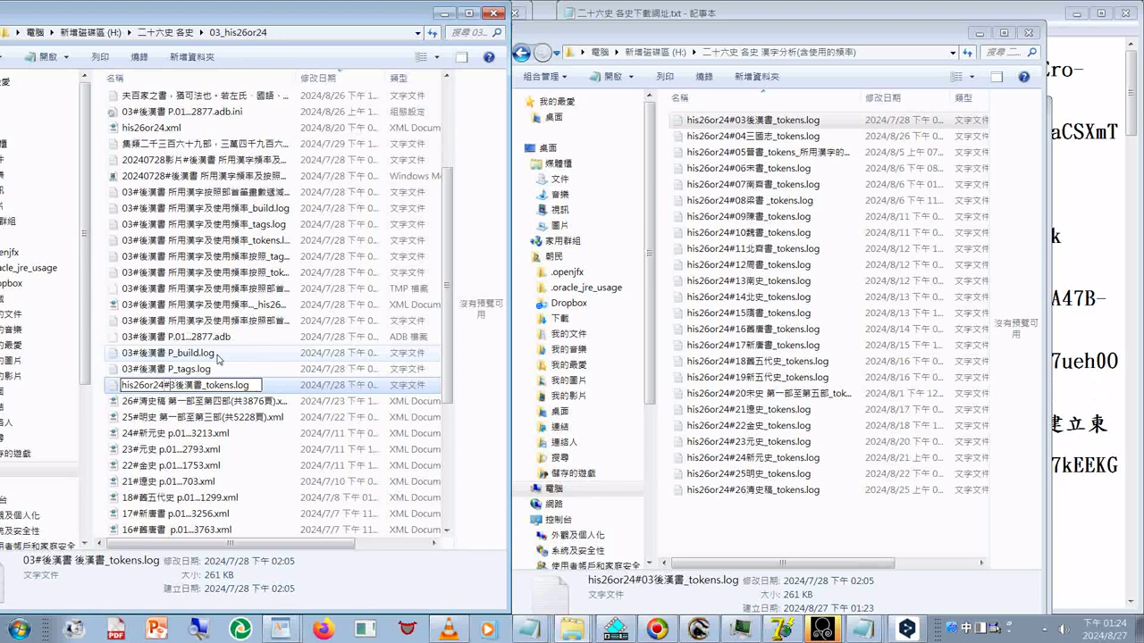
pyautogui.write('0')
pyautogui.press('Return')
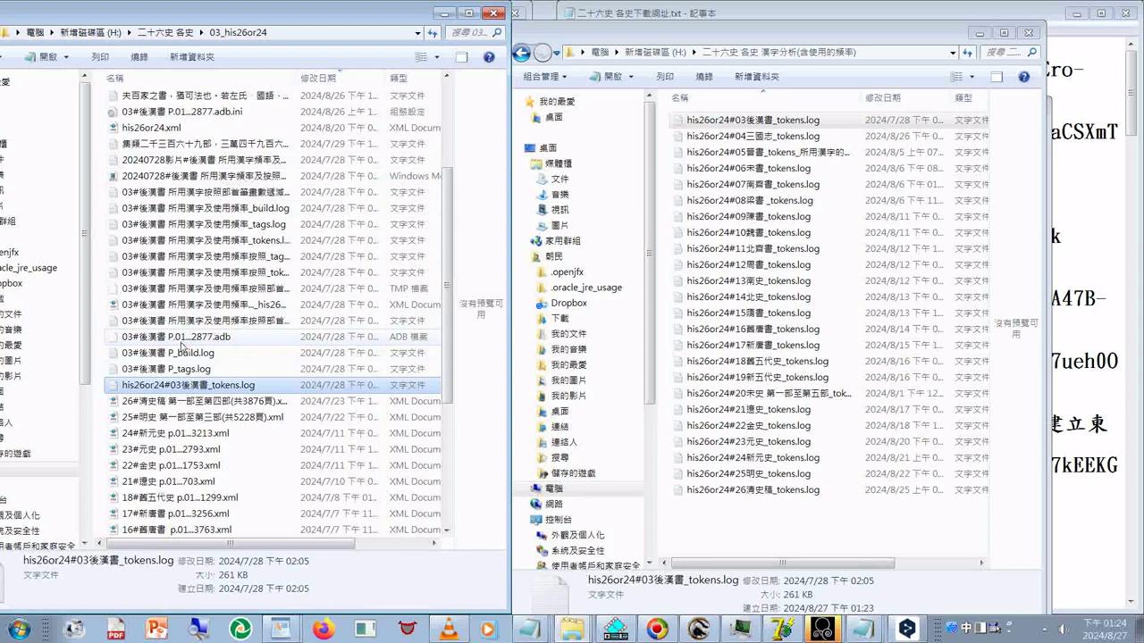
# Delete the older database file 03#後漢書 P.01...2877.adb from the 03_his26or24 folder
pyautogui.click(181, 340)
pyautogui.scroll(3, 181, 345)
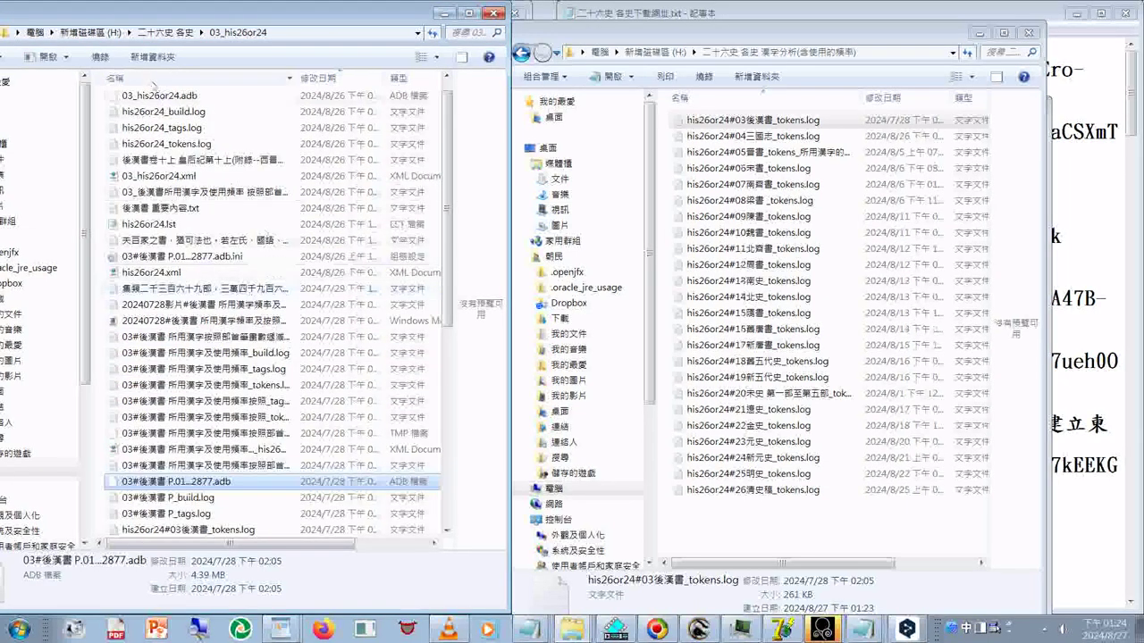
pyautogui.click(166, 95)
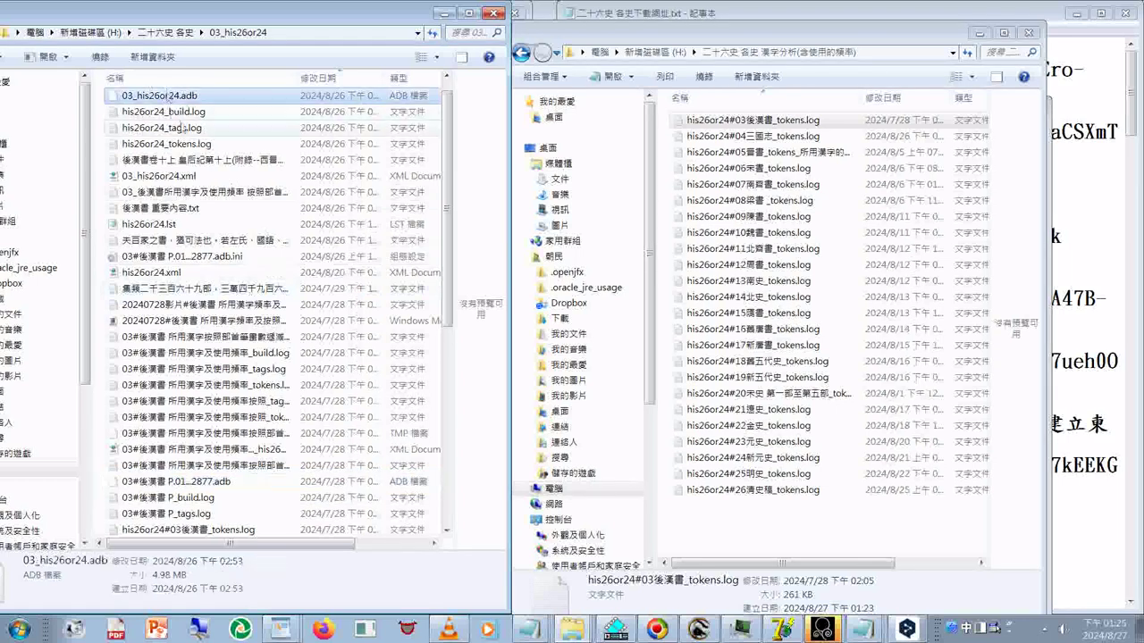
pyautogui.click(174, 484)
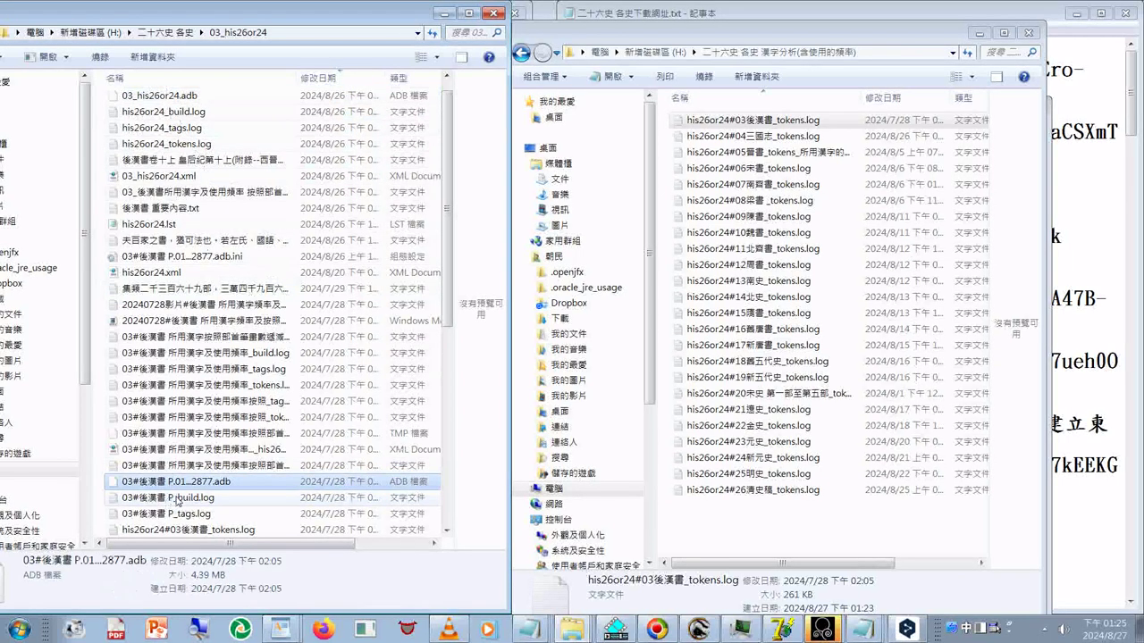
pyautogui.press('Delete')
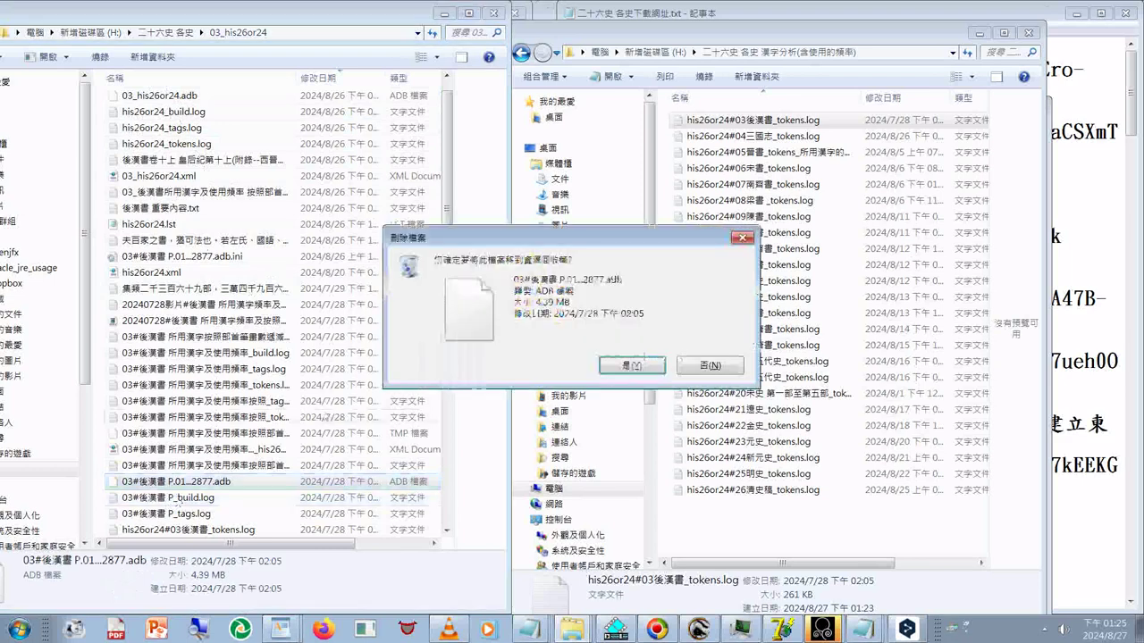
pyautogui.press('Return')
pyautogui.click(146, 96)
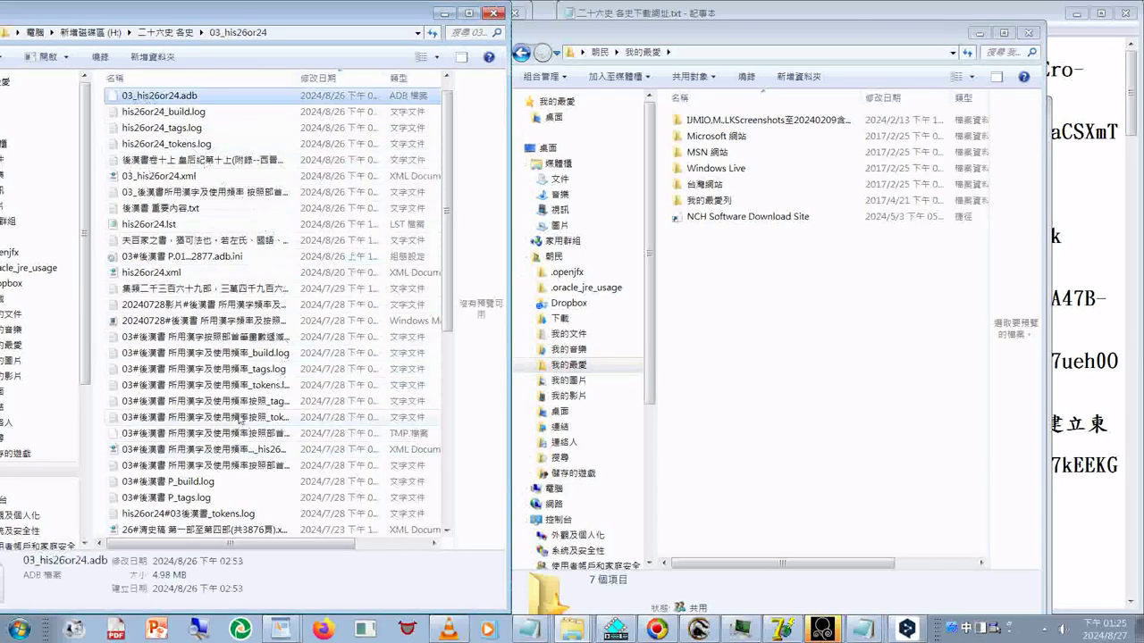
# Go to the 02_his26or24 folder under 二十六史 各史 and examine its build, tags and tokens logs
pyautogui.click(170, 33)
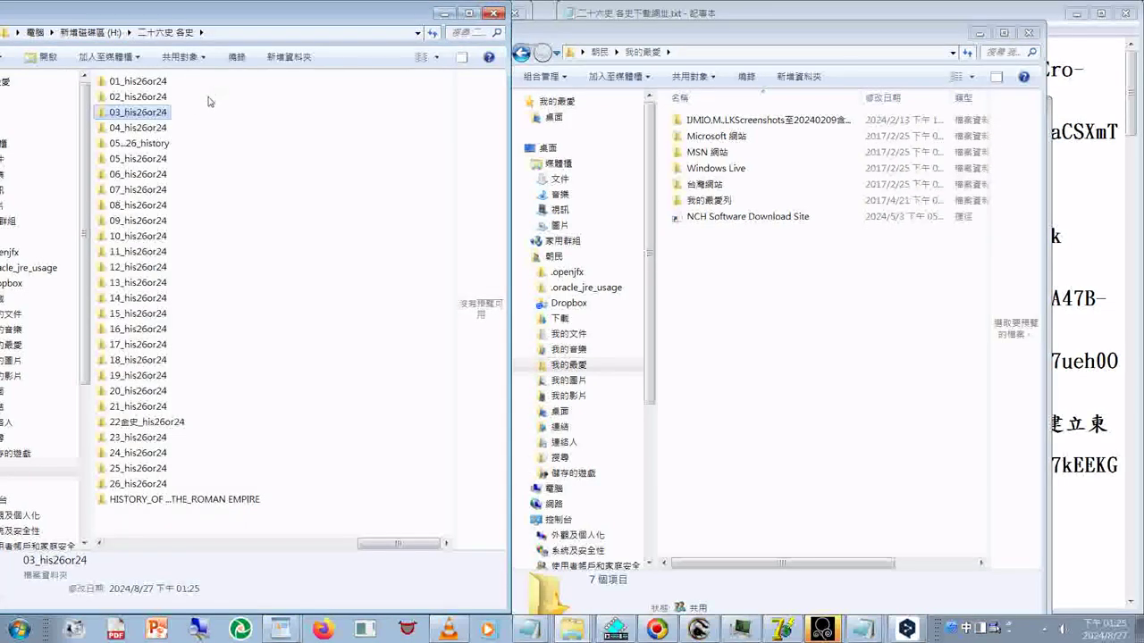
pyautogui.doubleClick(159, 96)
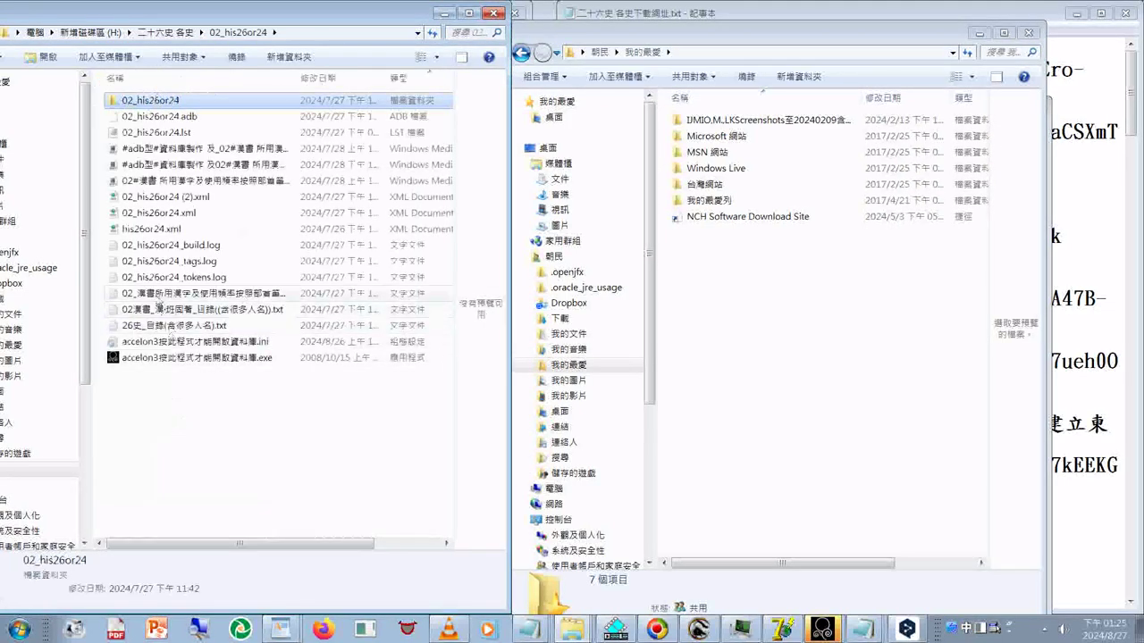
pyautogui.click(167, 277)
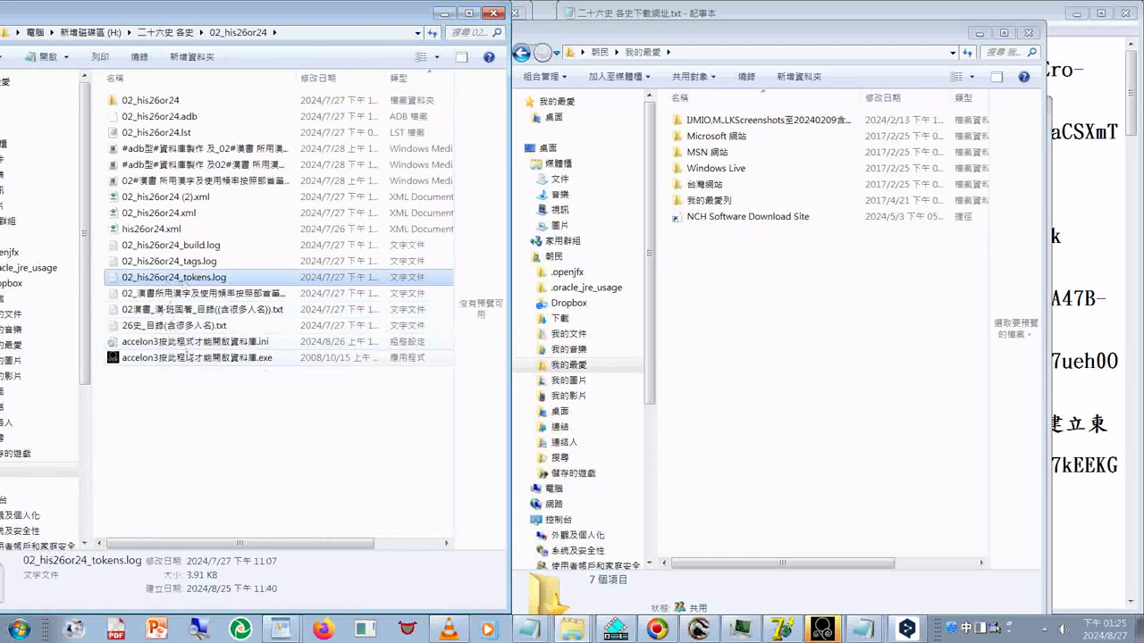
pyautogui.click(185, 385)
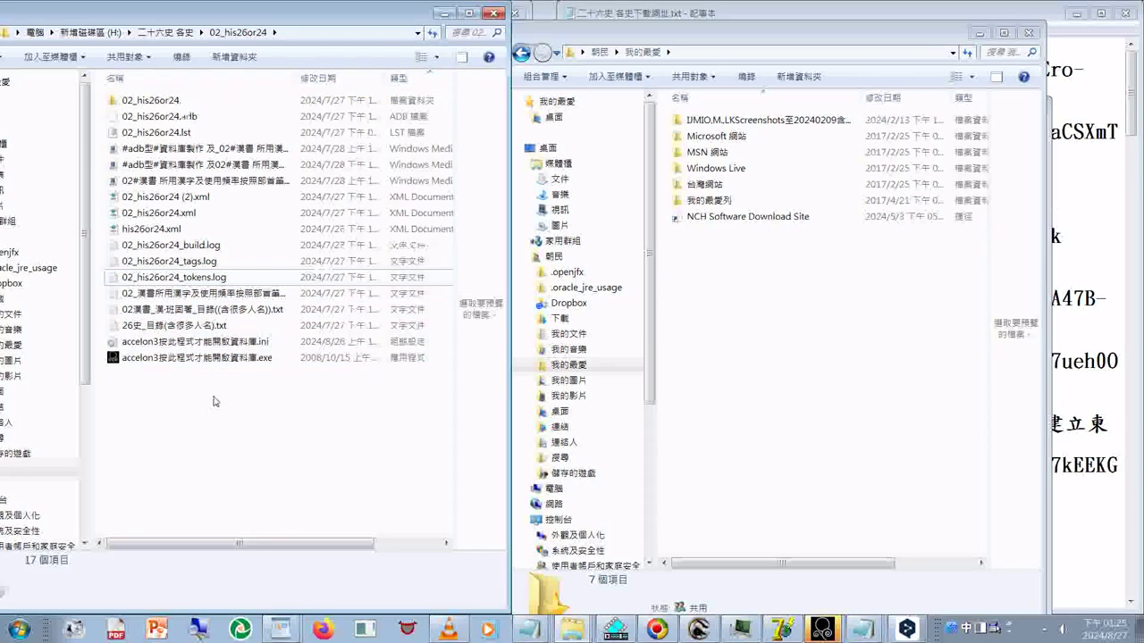
pyautogui.click(194, 286)
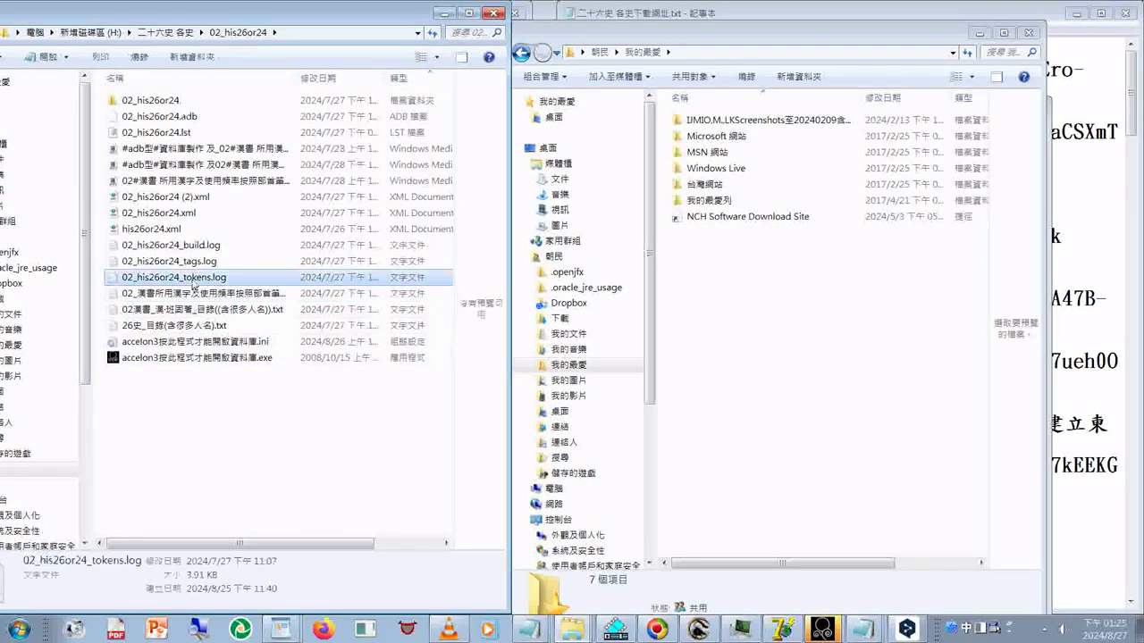
pyautogui.click(251, 402)
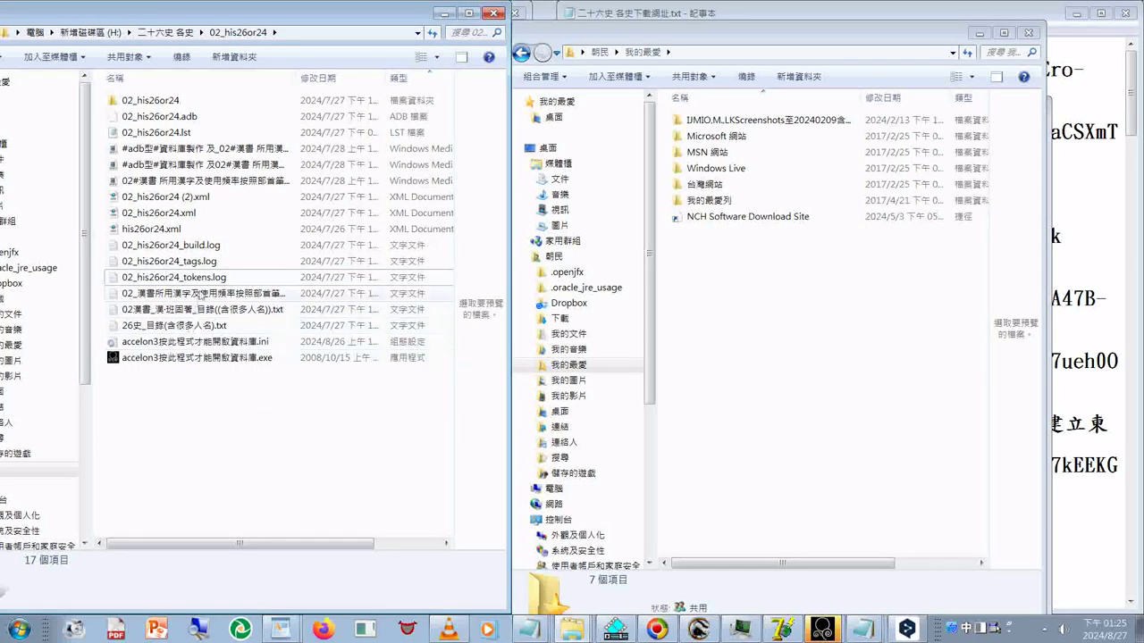
pyautogui.click(197, 283)
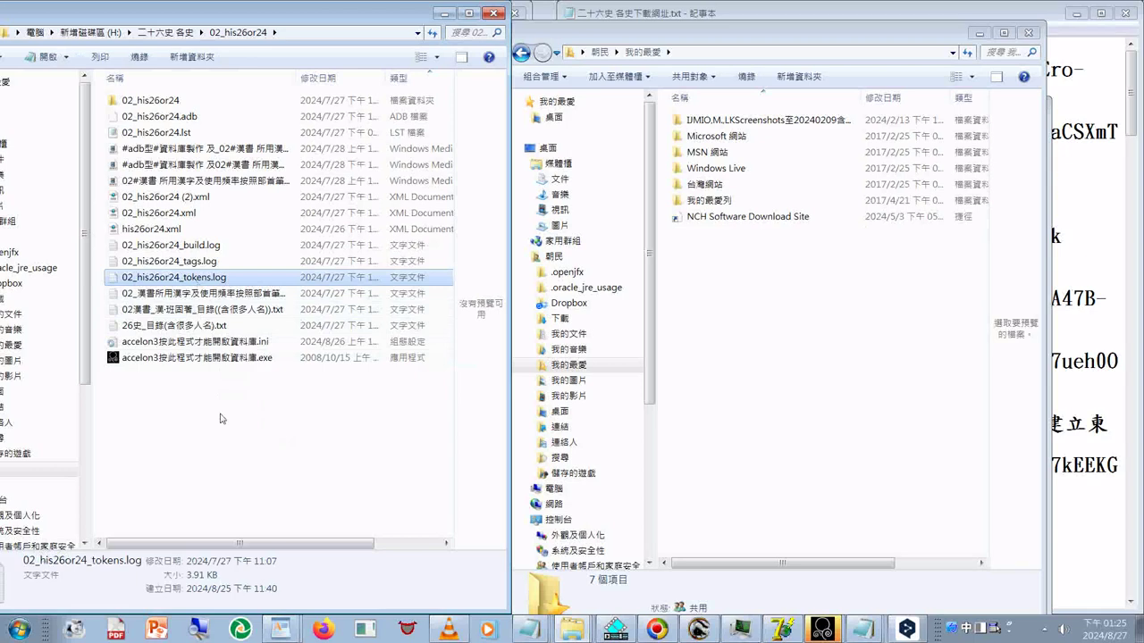
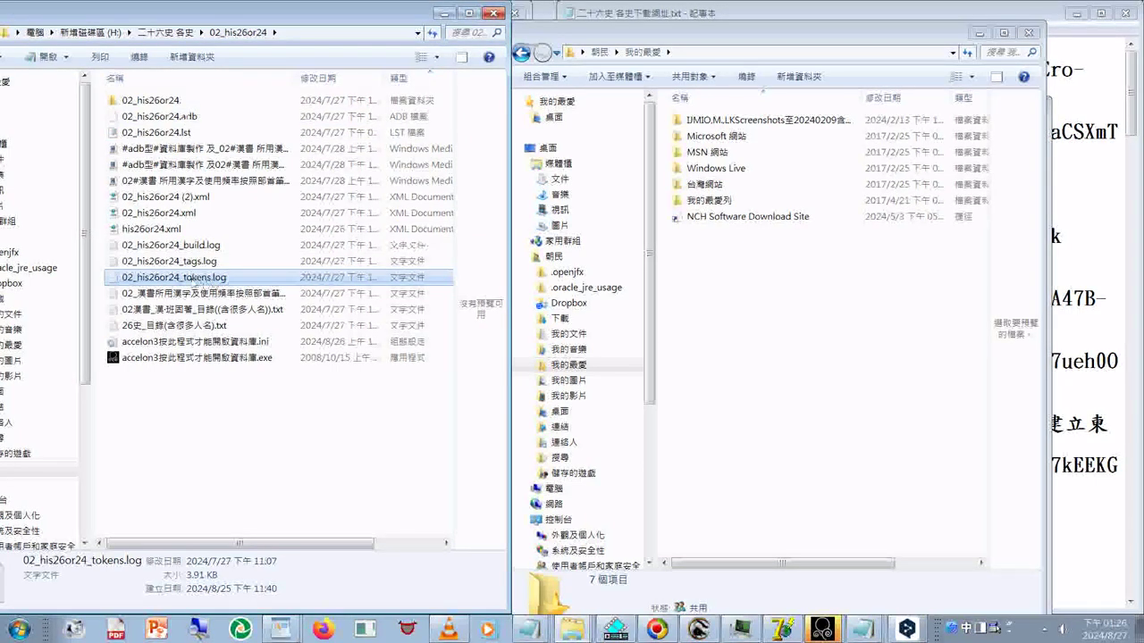
pyautogui.keyDown('shift'); pyautogui.click(198, 249); pyautogui.keyUp('shift')
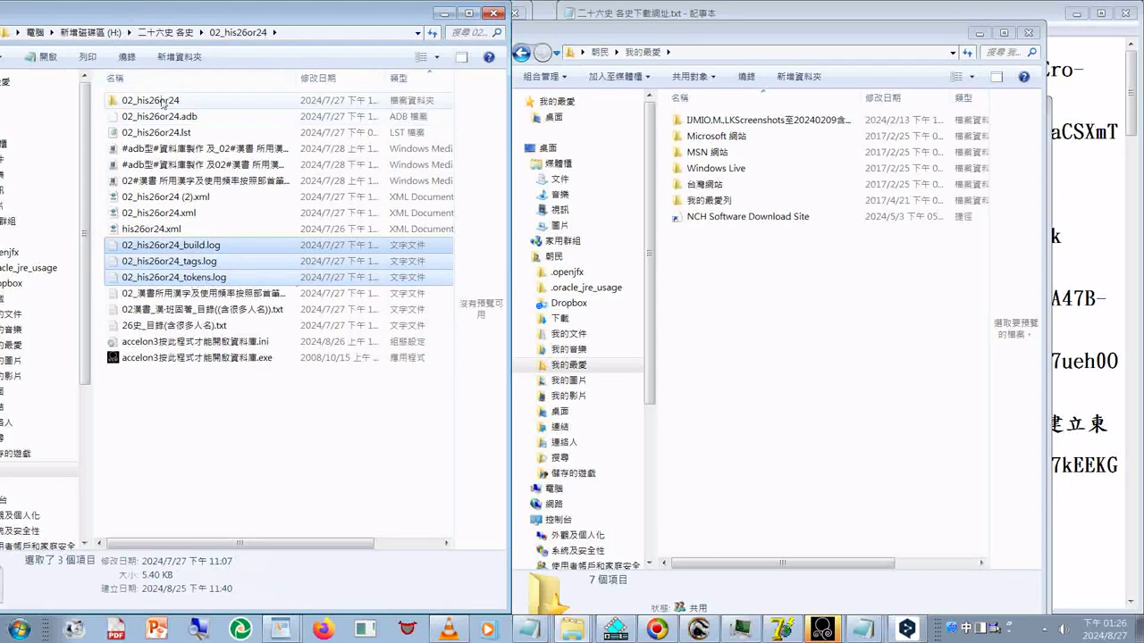
# Open the nested 02_his26or24 folder and check the contents of its 02_his26or24_tokens.log
pyautogui.click(162, 104)
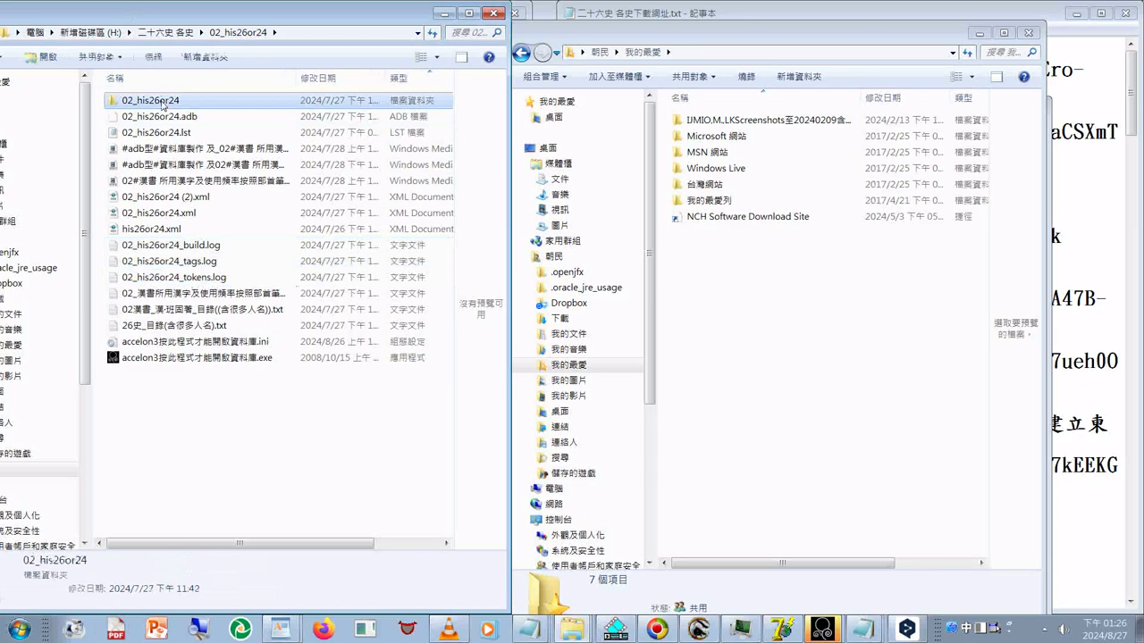
pyautogui.doubleClick(162, 102)
pyautogui.doubleClick(192, 198)
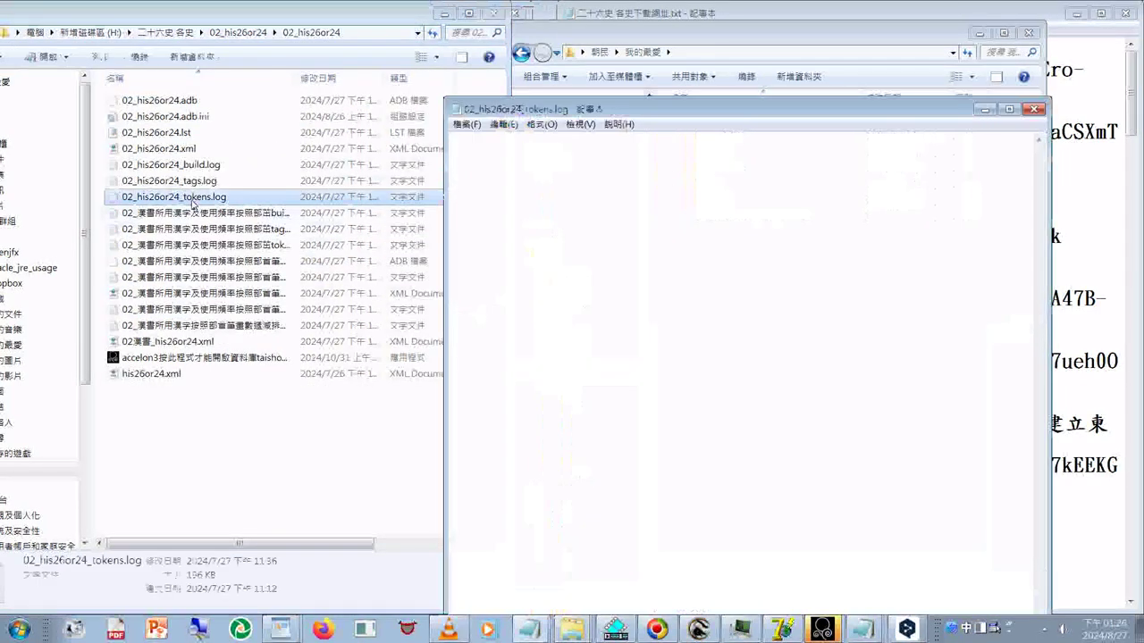
pyautogui.click(1034, 110)
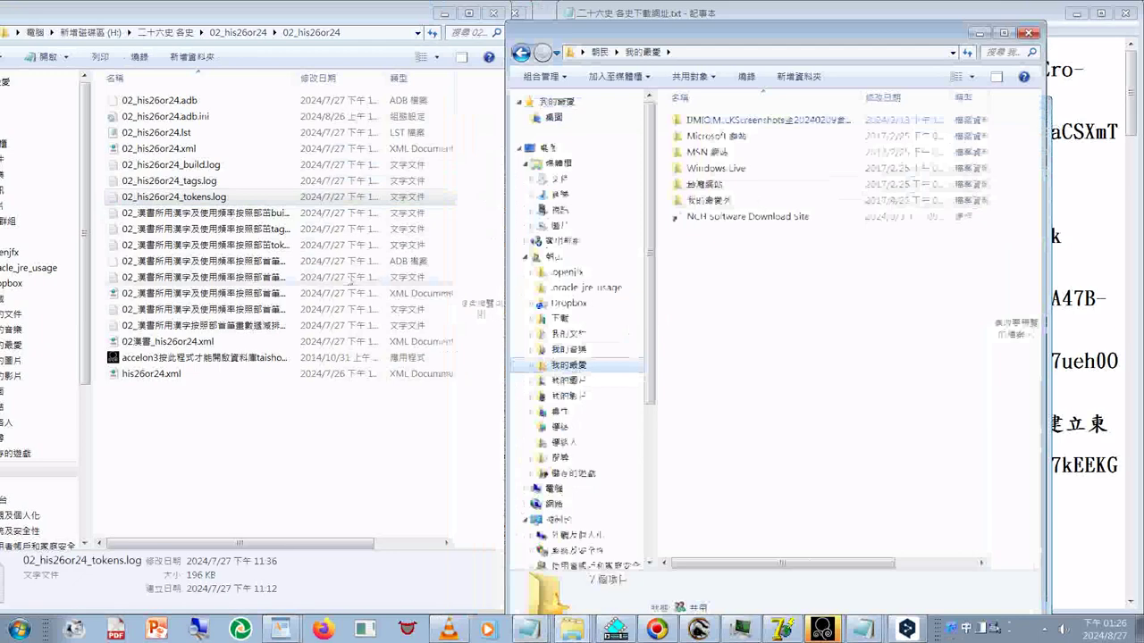
# Copy the book title 漢書 from the name of the 02_漢書所用漢字 ADB file without renaming that file
pyautogui.click(152, 205)
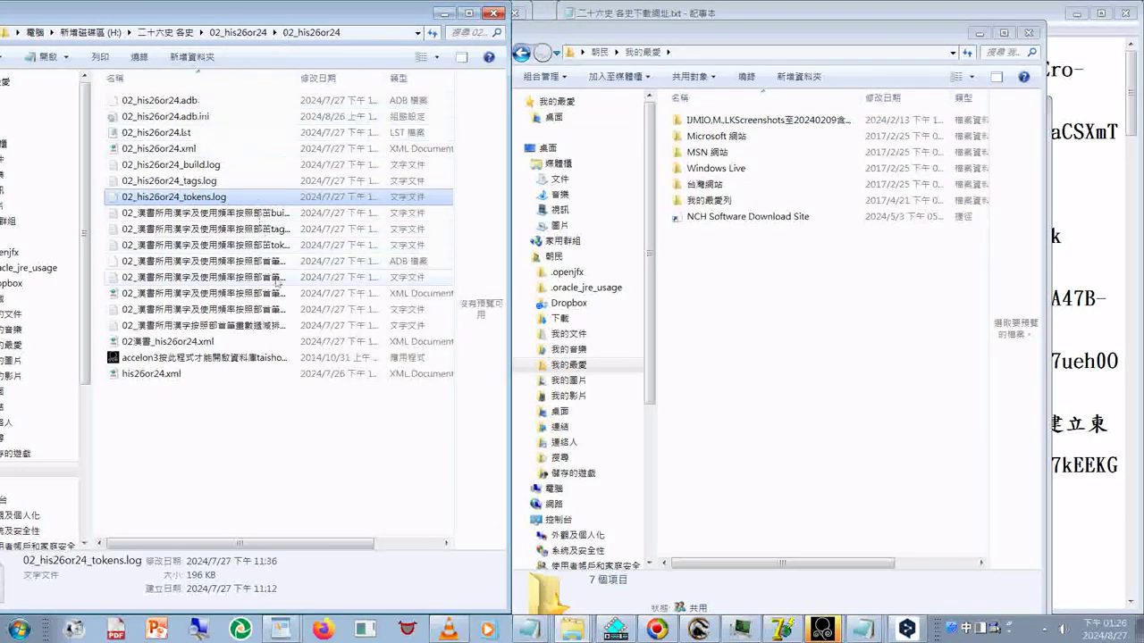
pyautogui.click(148, 261)
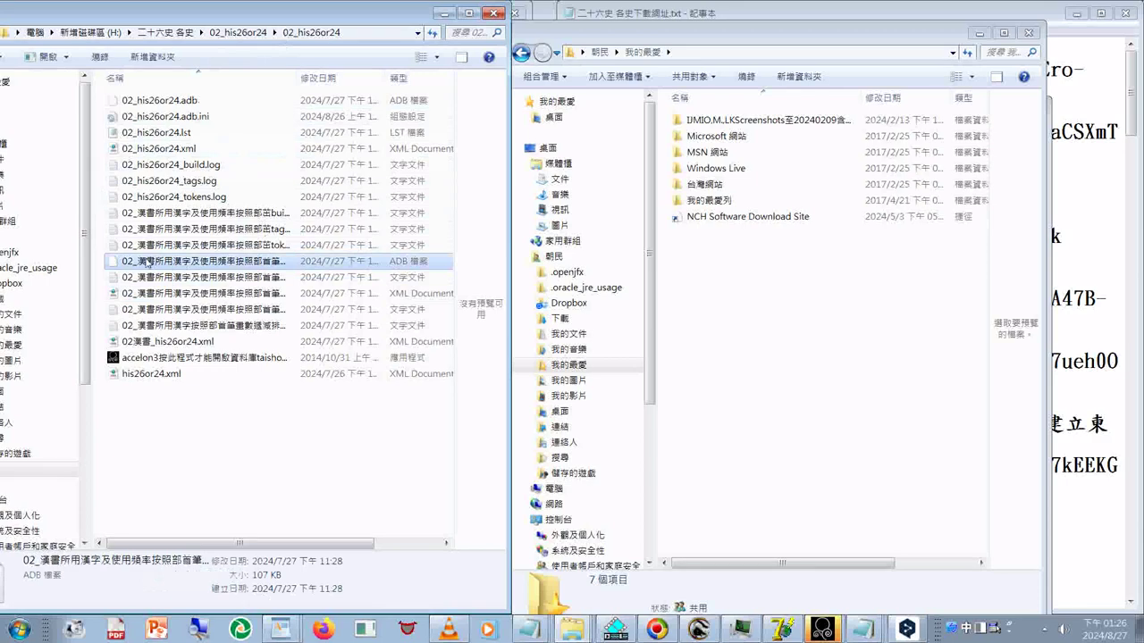
pyautogui.rightClick(148, 261)
pyautogui.click(207, 548)
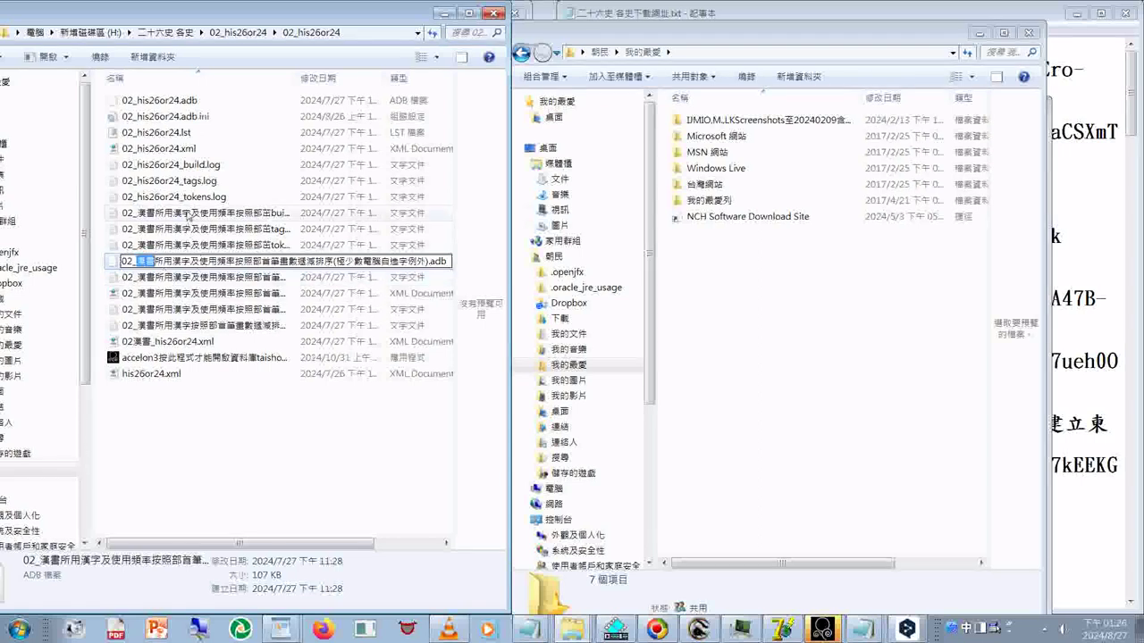
# Rename 02_his26or24_tokens.log as 02_his26or24#02漢書_tokens.log, inserting the copied book title after the number
pyautogui.click(182, 201)
pyautogui.rightClick(179, 205)
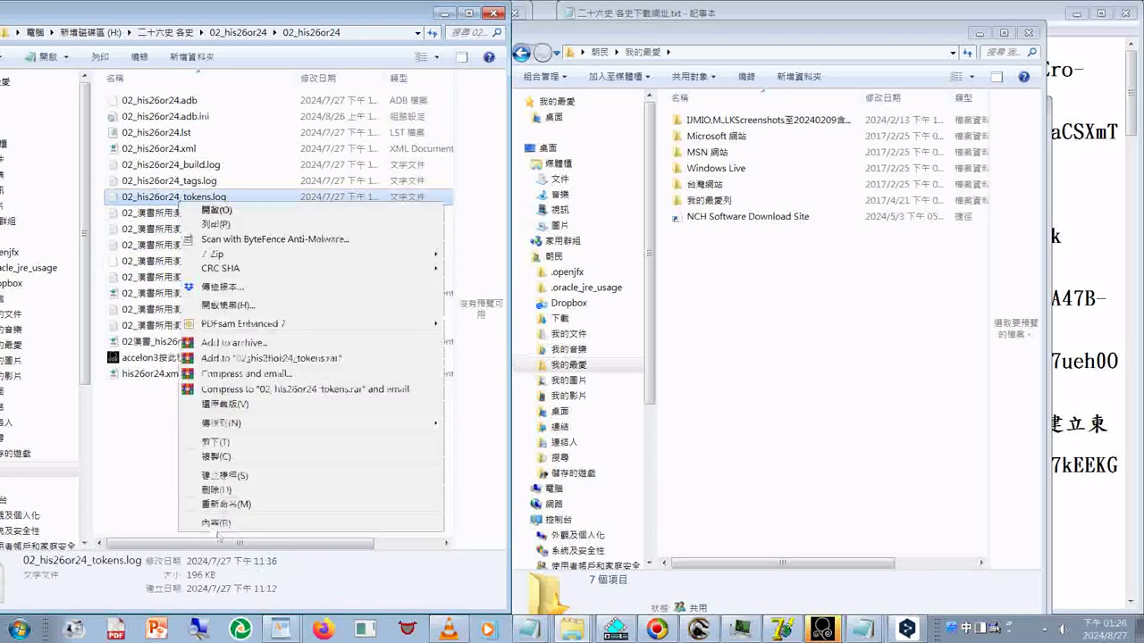
pyautogui.click(223, 507)
pyautogui.hotkey('ctrl', 'a')
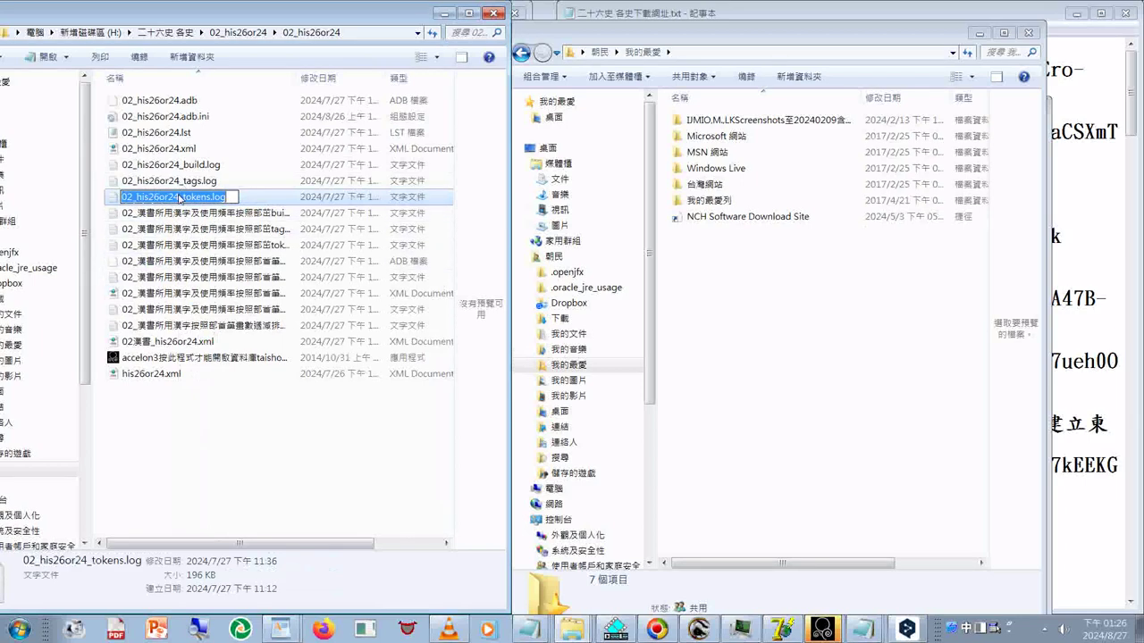
pyautogui.click(179, 198)
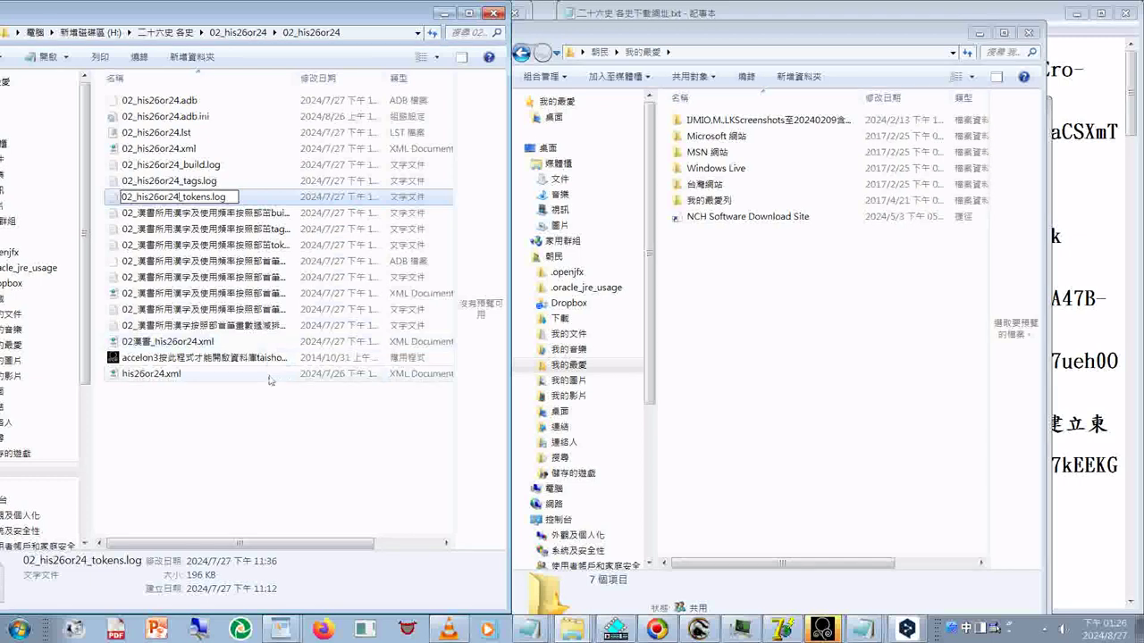
pyautogui.write('#')
pyautogui.write('02漢書')
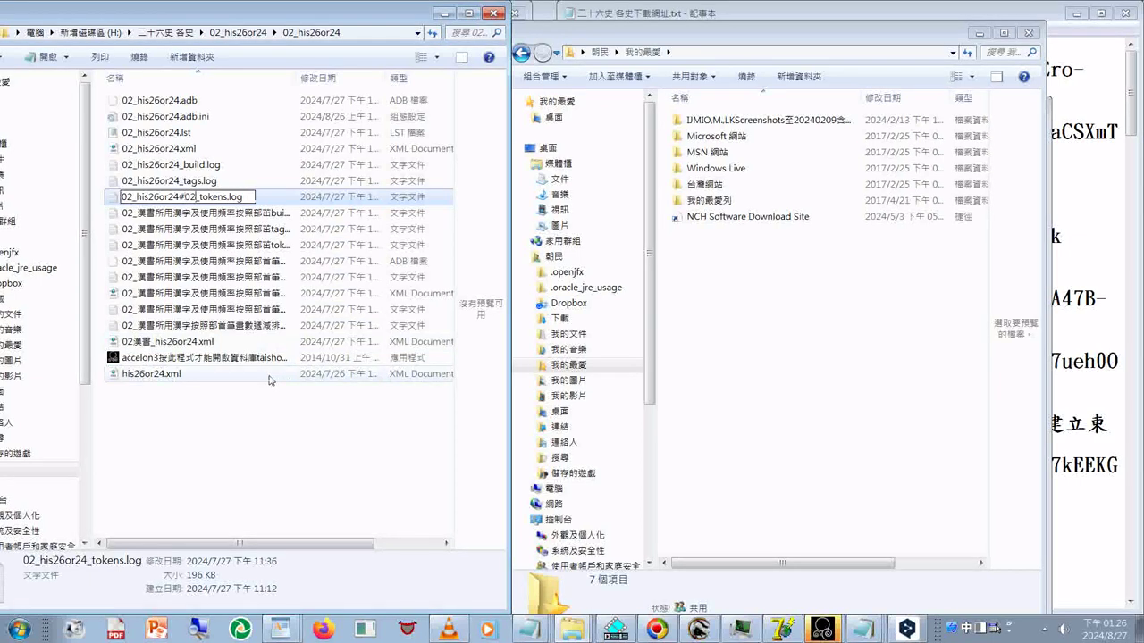
pyautogui.press('Return')
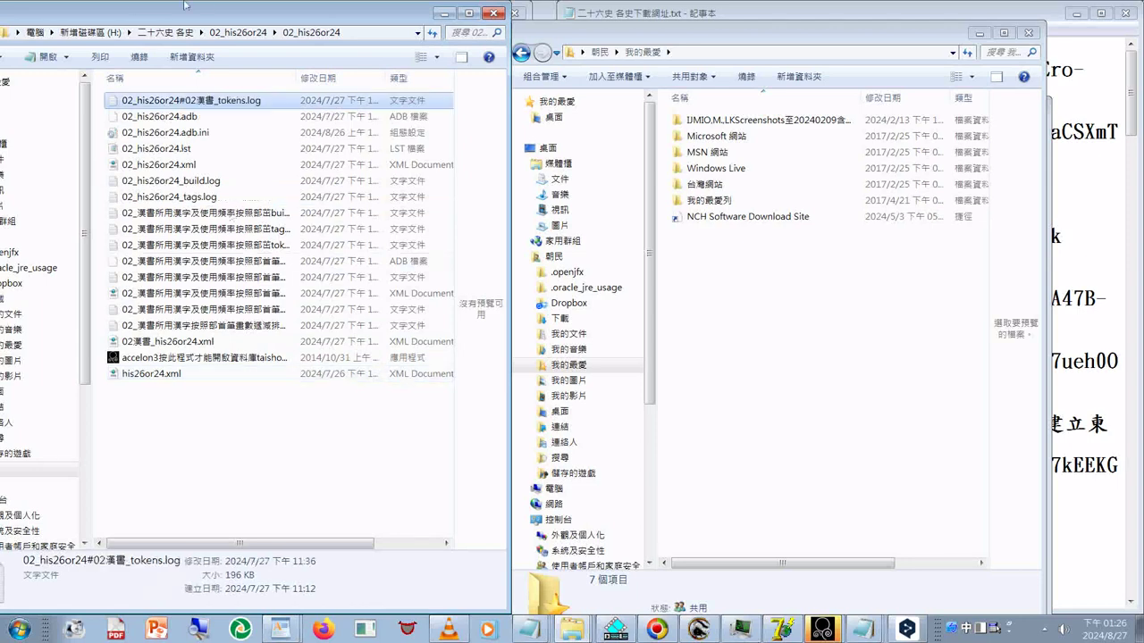
# Copy 02_his26or24#02漢書_tokens.log into the 二十六史 各史 漢字分析(含使用的頻率) folder
pyautogui.rightClick(211, 97)
pyautogui.click(589, 400)
pyautogui.rightClick(740, 343)
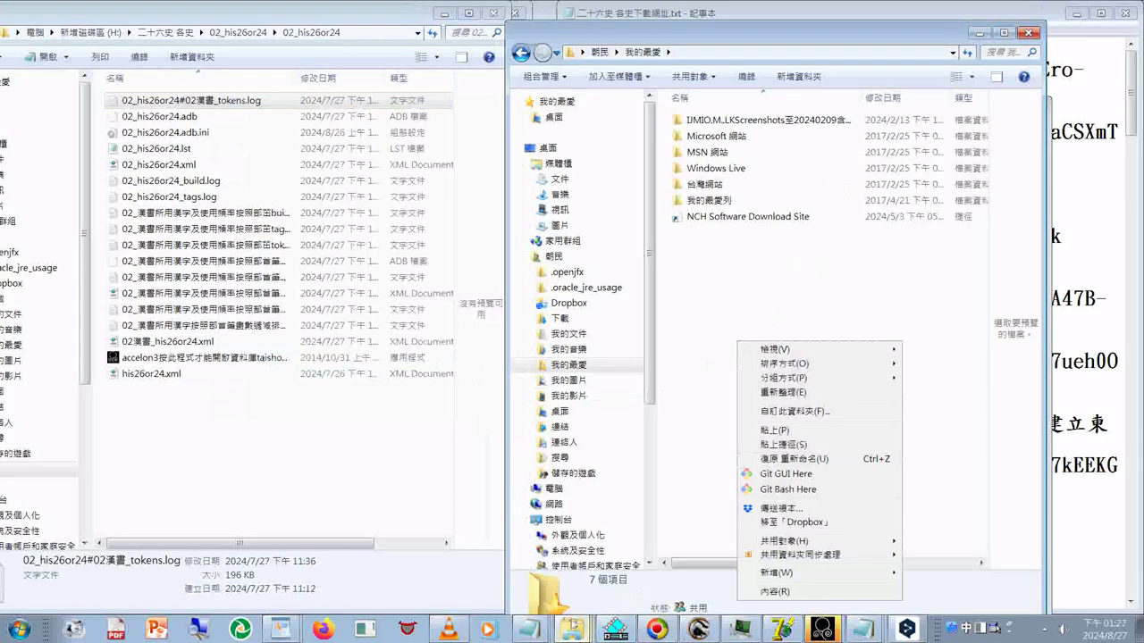
pyautogui.click(521, 52)
pyautogui.click(520, 53)
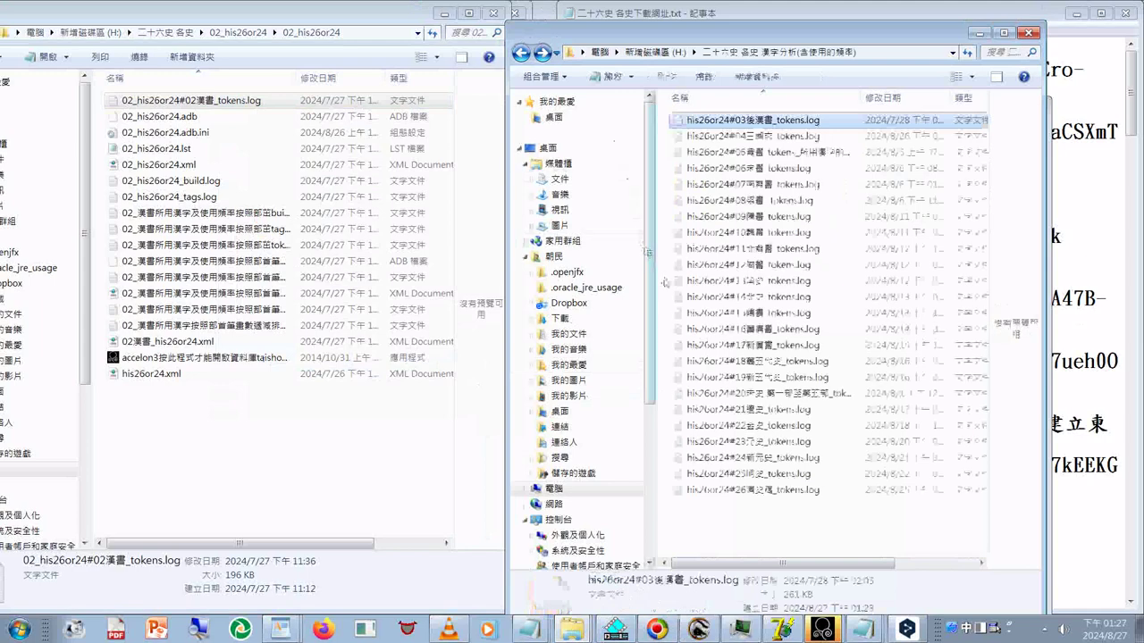
pyautogui.rightClick(688, 292)
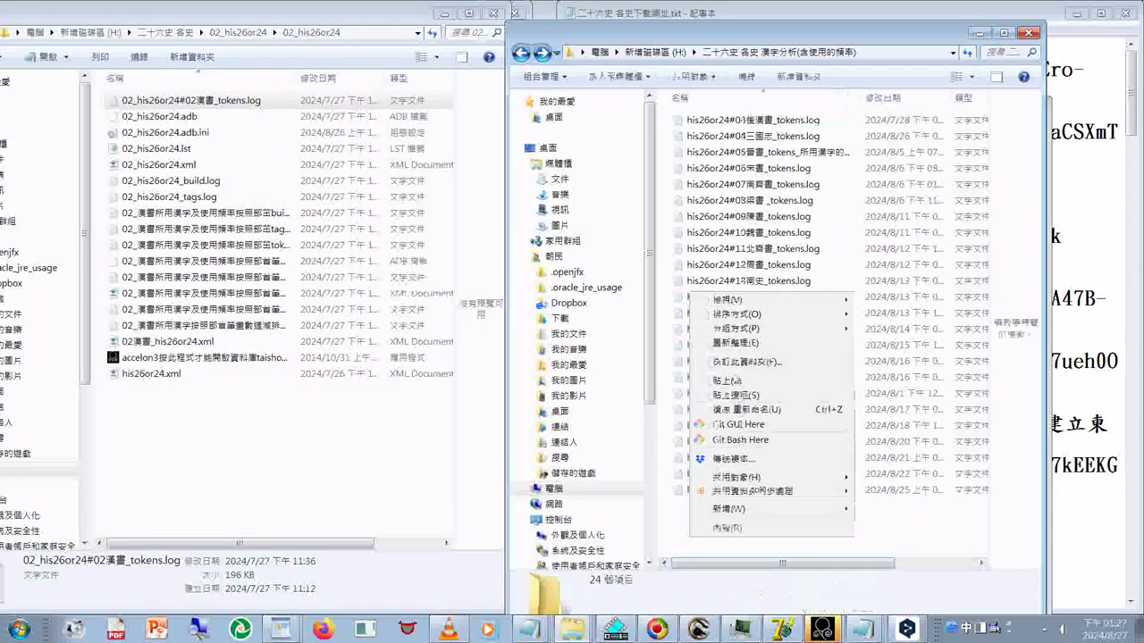
pyautogui.click(728, 379)
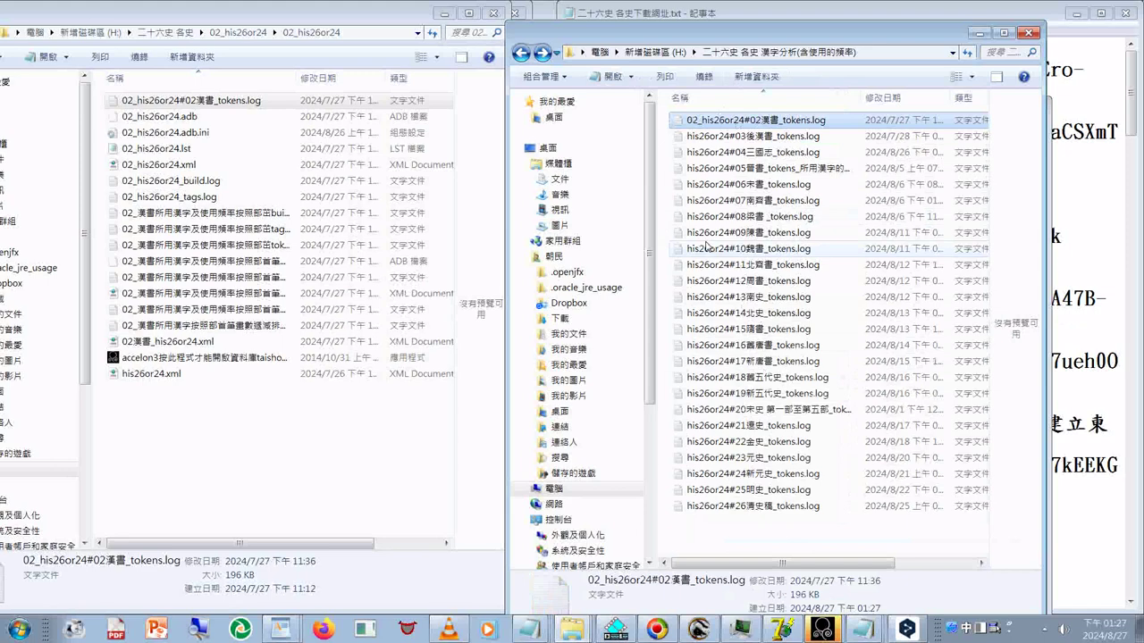
# Rename the copied 漢書 log in the character-analysis folder as his26or24#02漢書_tokens.log, removing the 02_ prefix
pyautogui.click(699, 121)
pyautogui.press('Escape')
pyautogui.click(701, 124)
pyautogui.click(701, 122)
pyautogui.press('BackSpace')
pyautogui.press('BackSpace')
pyautogui.press('BackSpace')
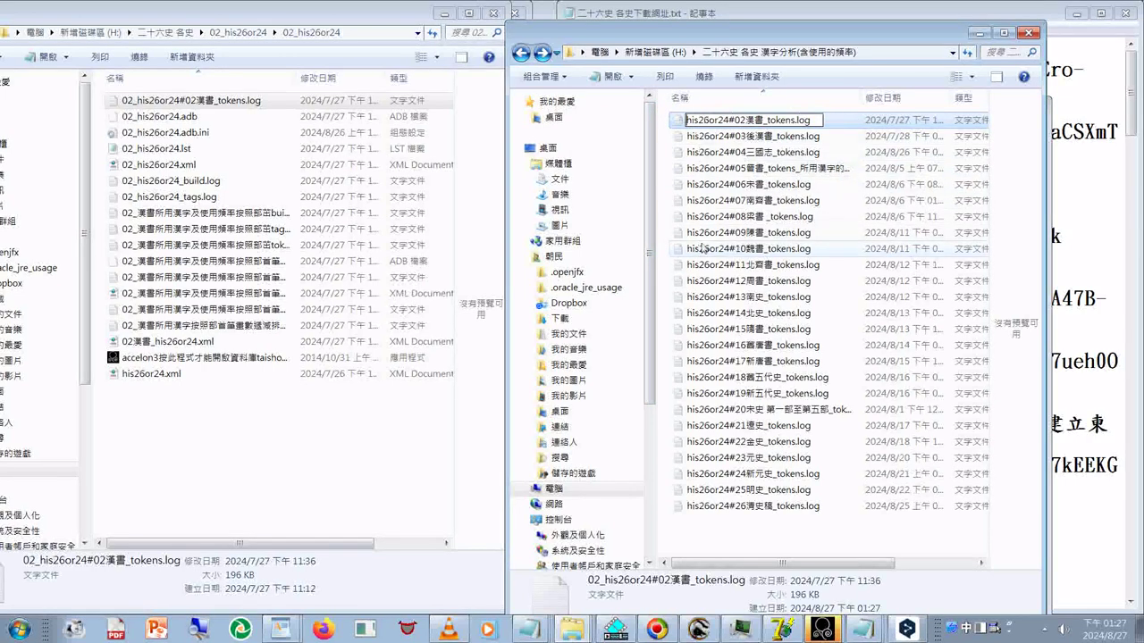
pyautogui.press('Return')
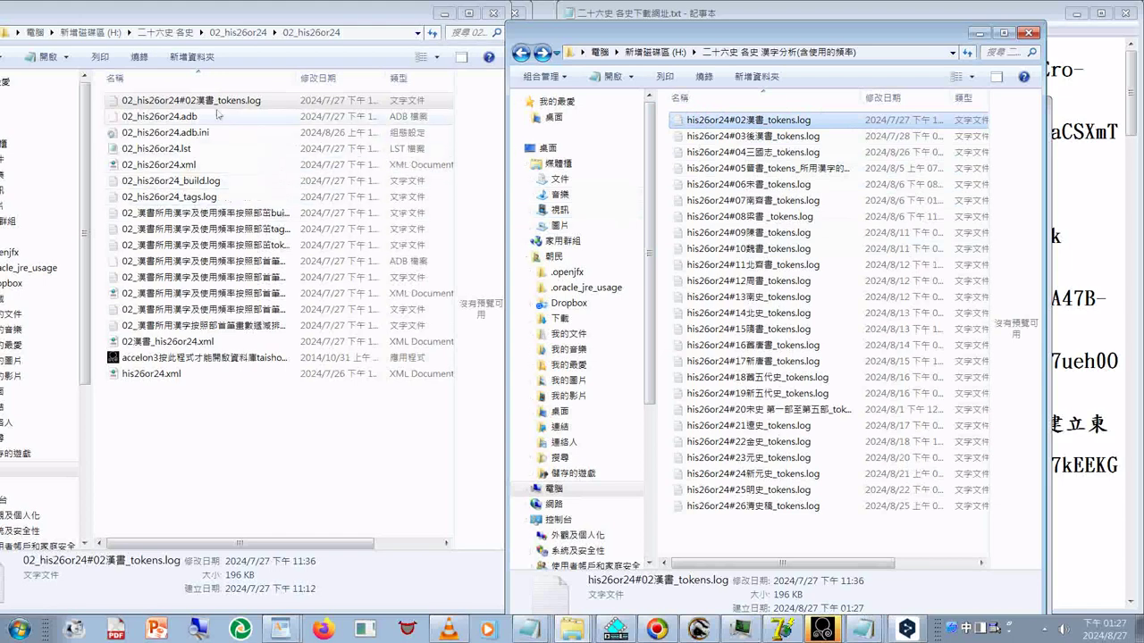
# Rename the original 漢書 token log in the nested 02_his26or24 folder as his26or24#02漢書_tokens.log
pyautogui.doubleClick(148, 101)
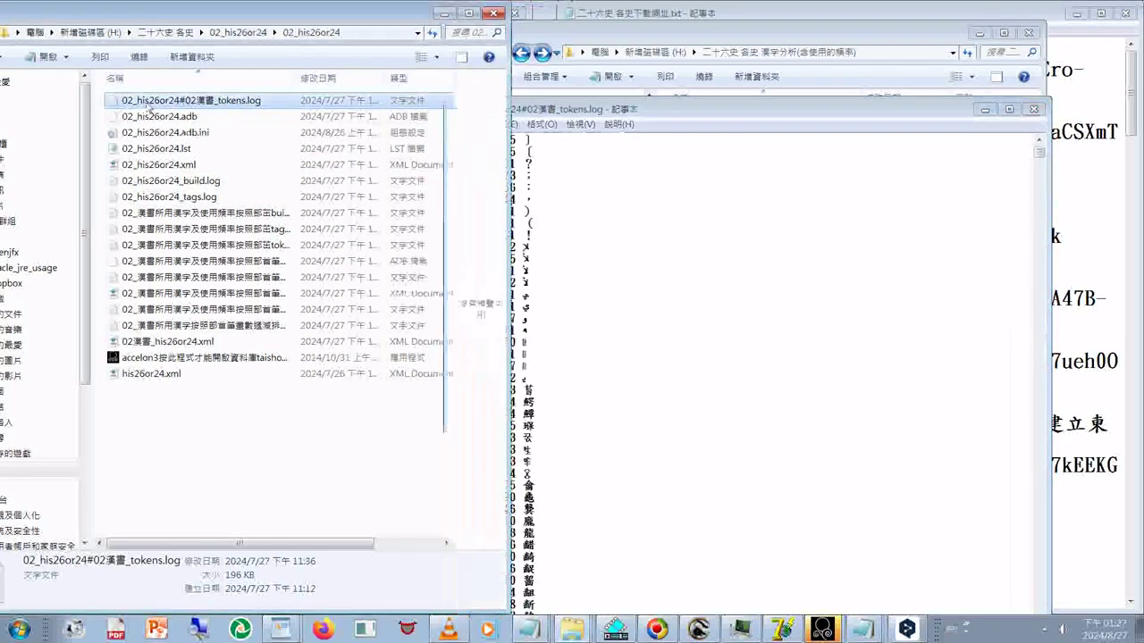
pyautogui.rightClick(147, 103)
pyautogui.click(192, 404)
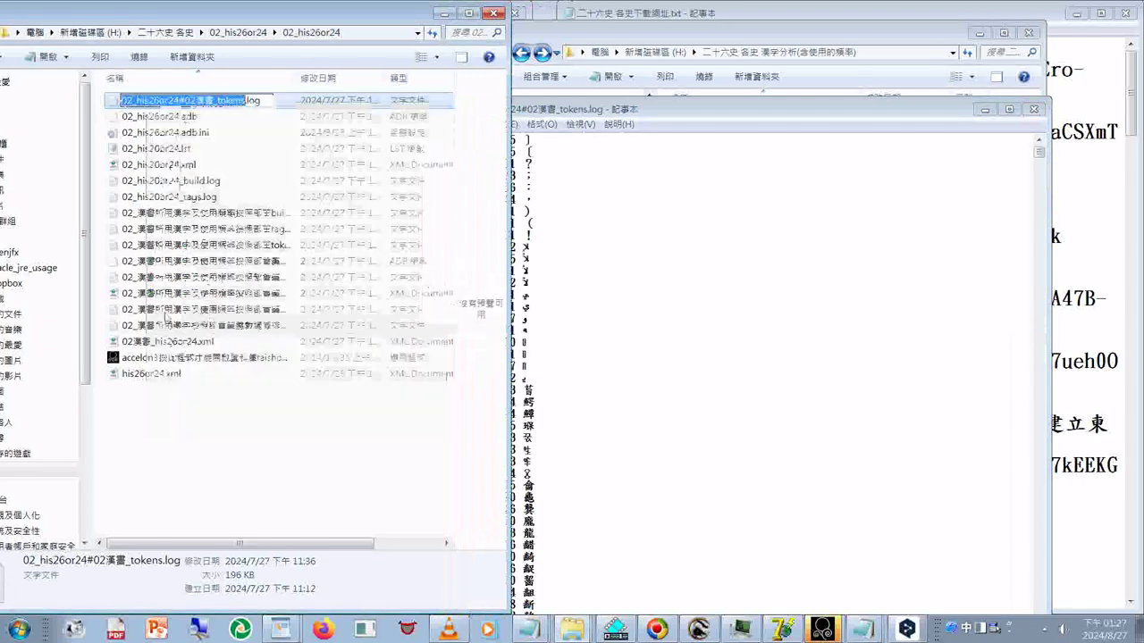
pyautogui.moveTo(135, 101); pyautogui.dragTo(113, 104)
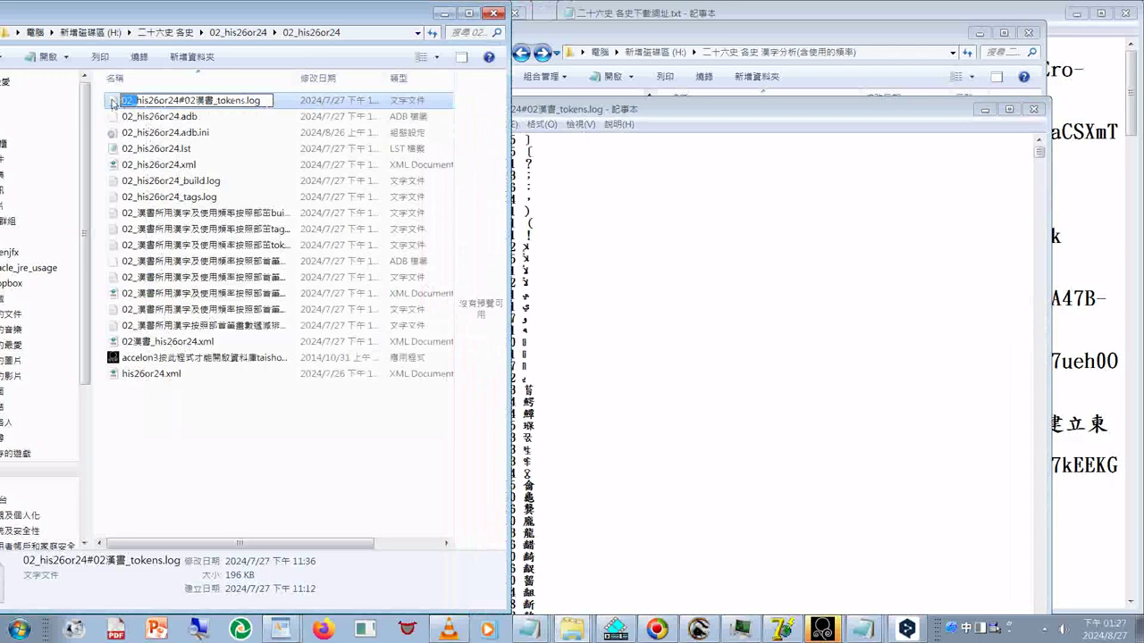
pyautogui.press('Delete')
pyautogui.press('Return')
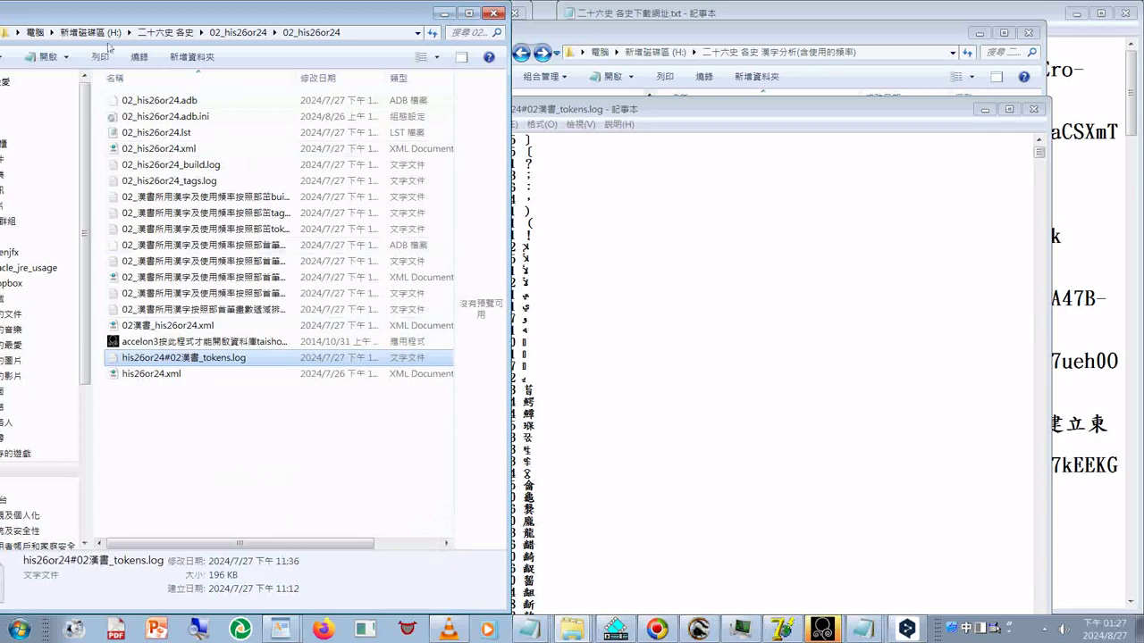
# Delete 02_his26or24_build.log, 02_his26or24_tags.log and 02_his26or24_tokens.log from the outer 02_his26or24 folder
pyautogui.click(243, 34)
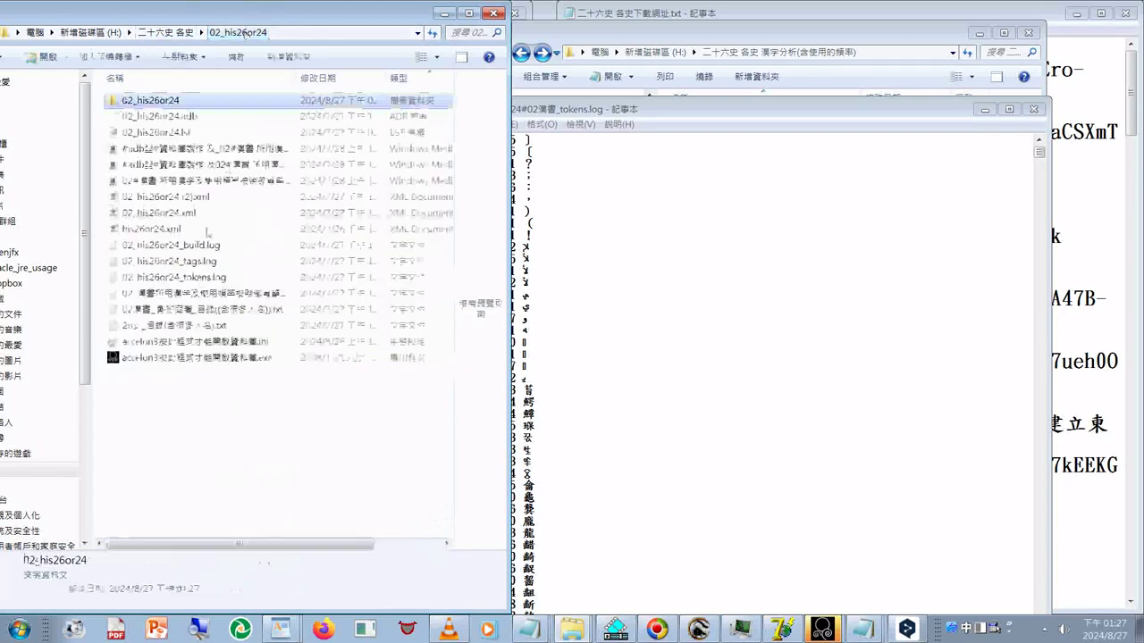
pyautogui.click(177, 277)
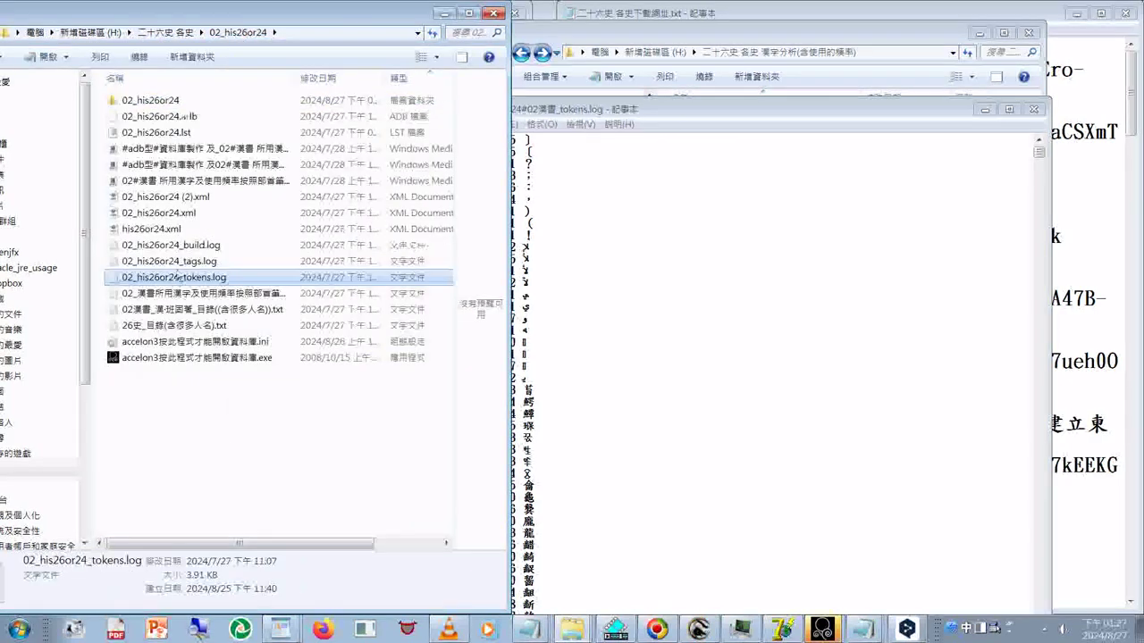
pyautogui.keyDown('shift'); pyautogui.click(185, 248); pyautogui.keyUp('shift')
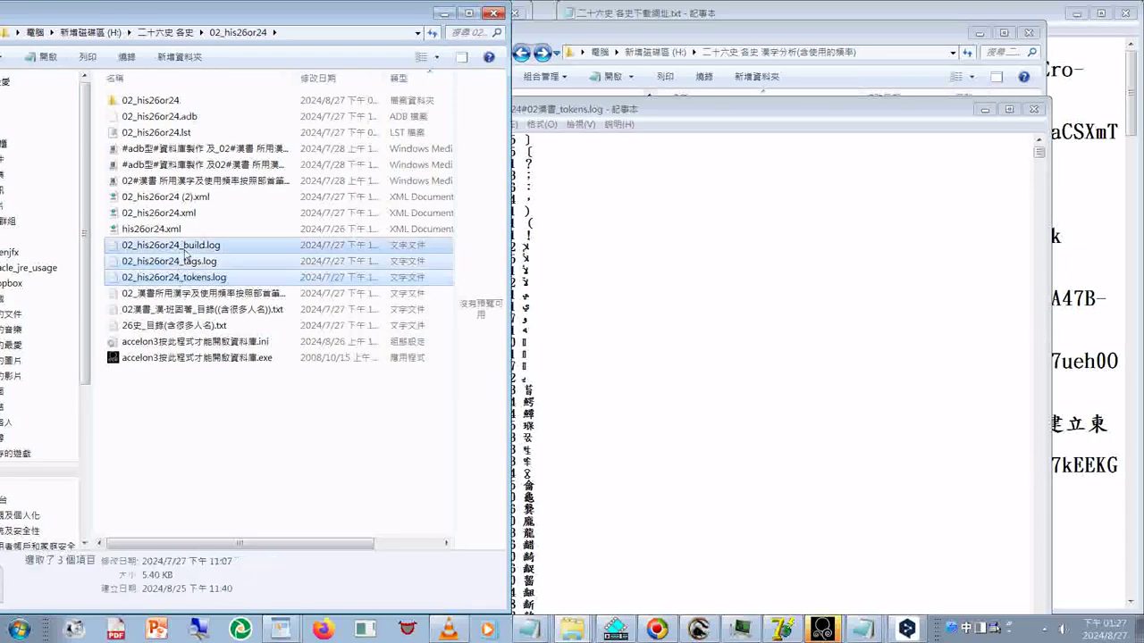
pyautogui.press('Delete')
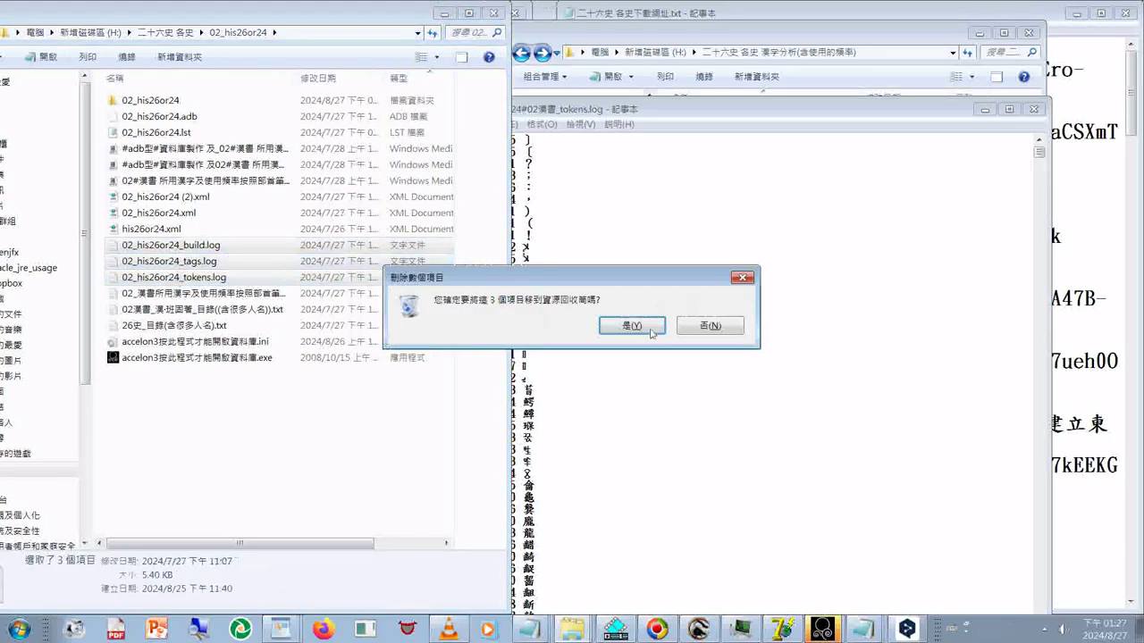
pyautogui.click(639, 328)
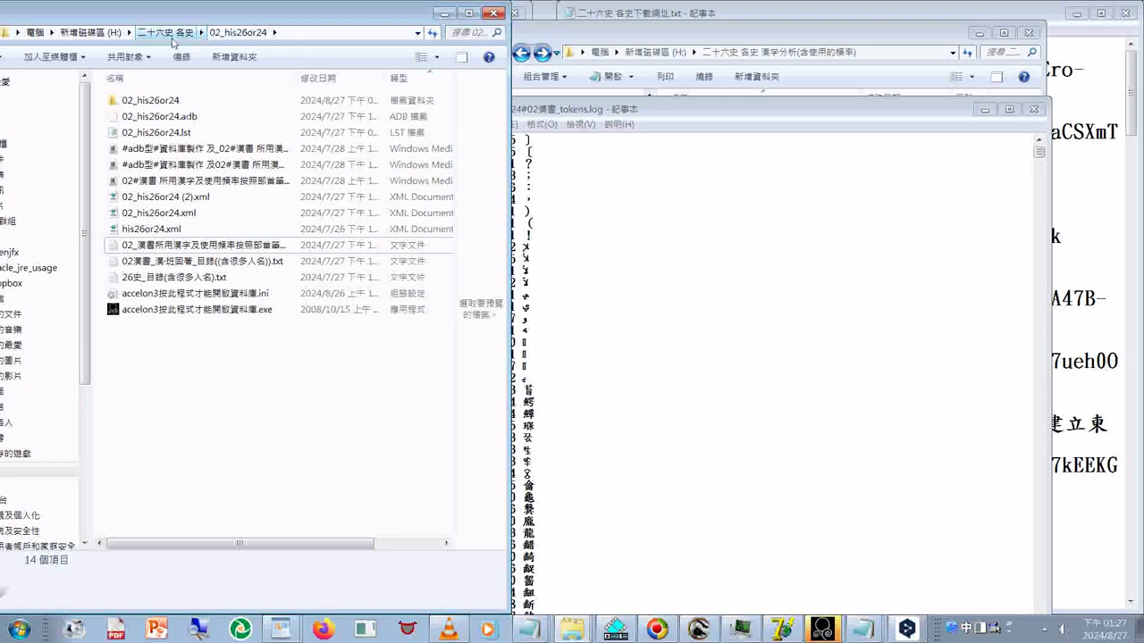
# Delete 02_his26or24.adb from the outer 02_his26or24 folder, dismissing the program chooser
pyautogui.doubleClick(160, 116)
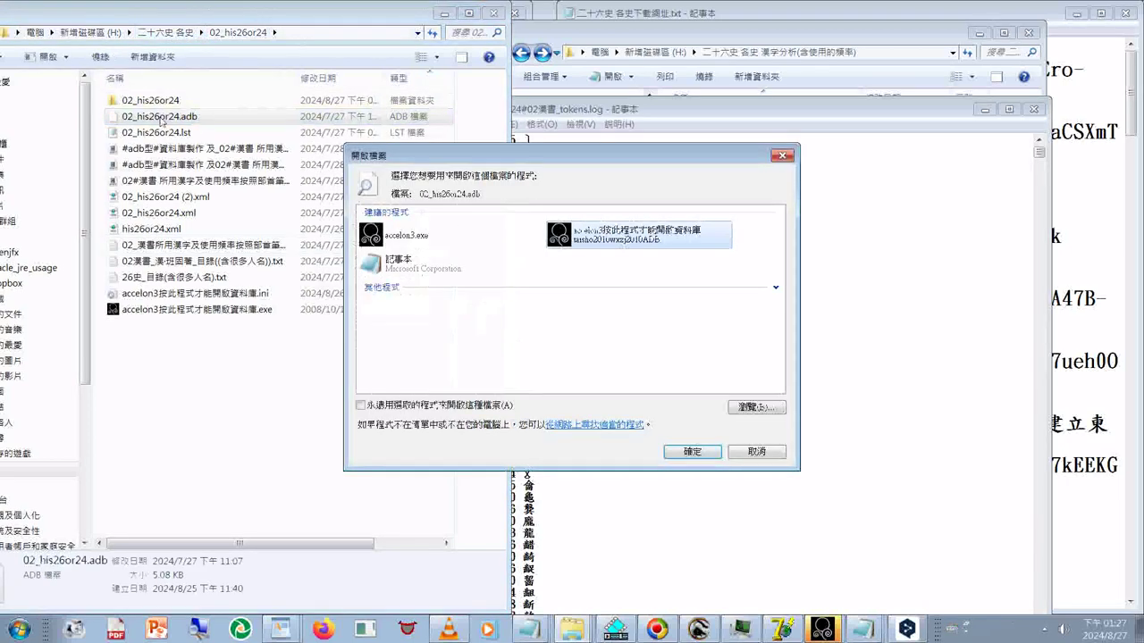
pyautogui.click(783, 157)
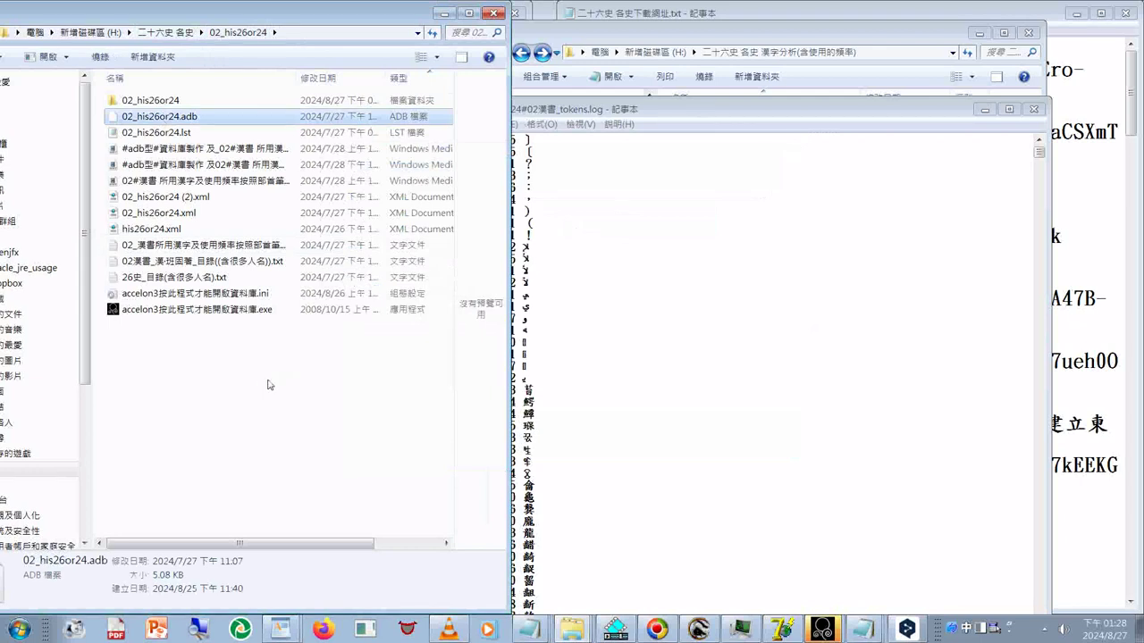
pyautogui.press('Delete')
pyautogui.press('Return')
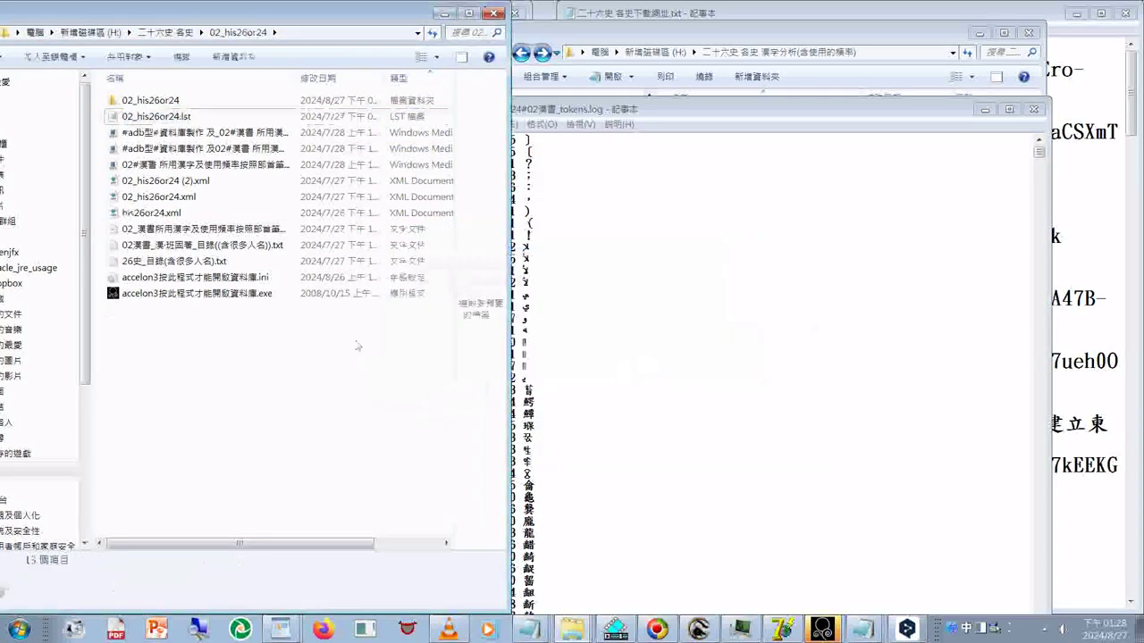
# Check 02_his26or24.xml in both the outer and nested 02_his26or24 folders, and close the browser and the open token log
pyautogui.click(152, 105)
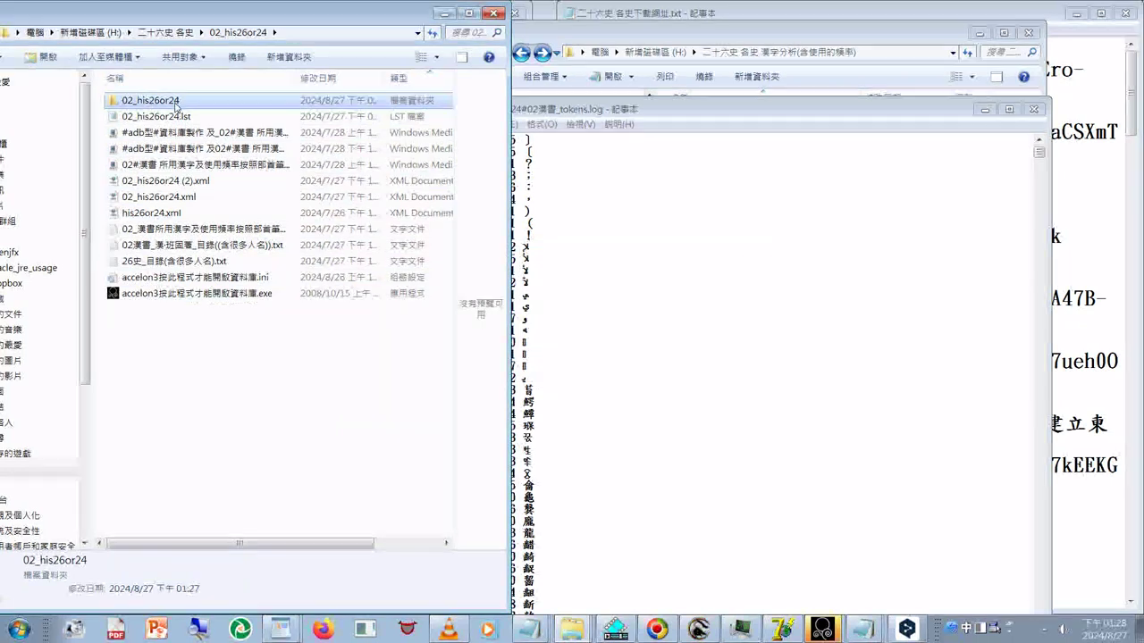
pyautogui.click(192, 197)
pyautogui.doubleClick(192, 196)
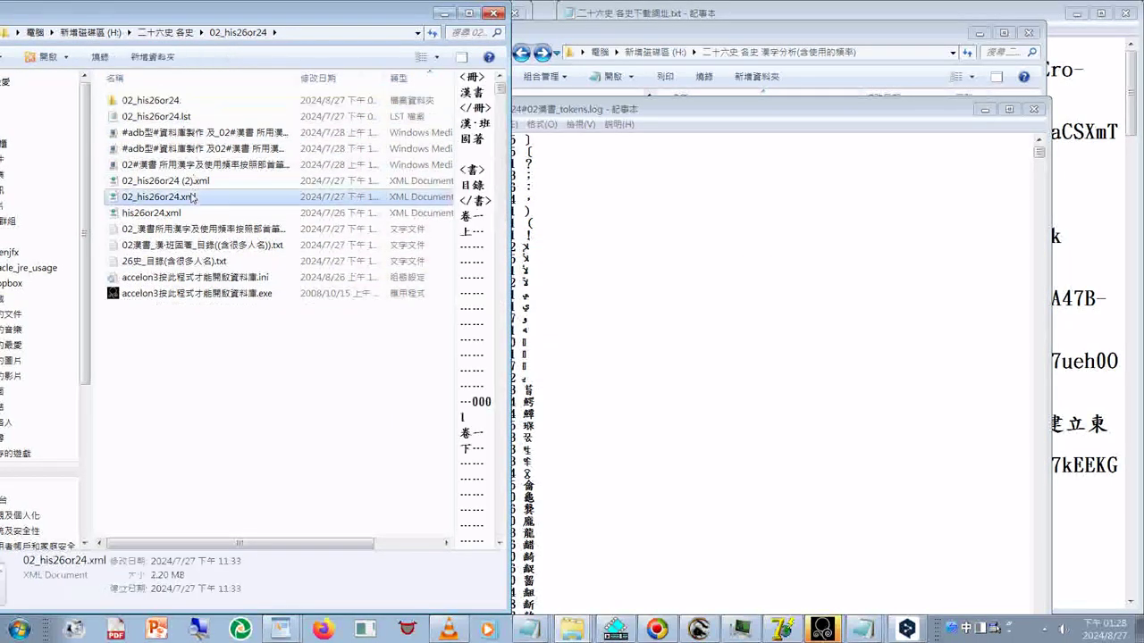
pyautogui.click(176, 148)
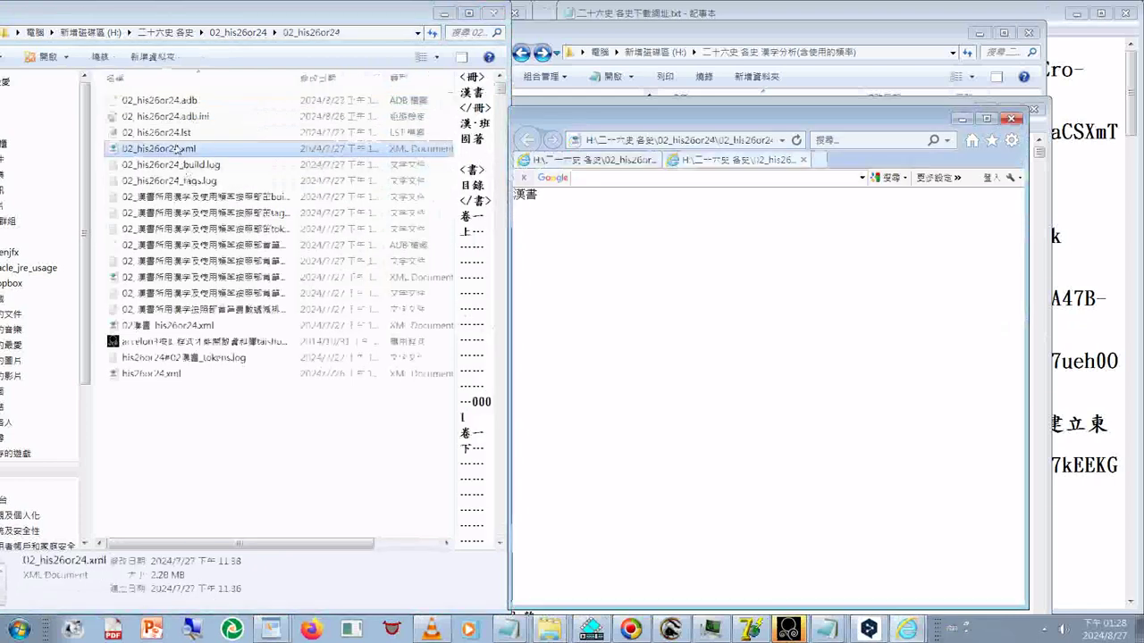
pyautogui.click(1011, 118)
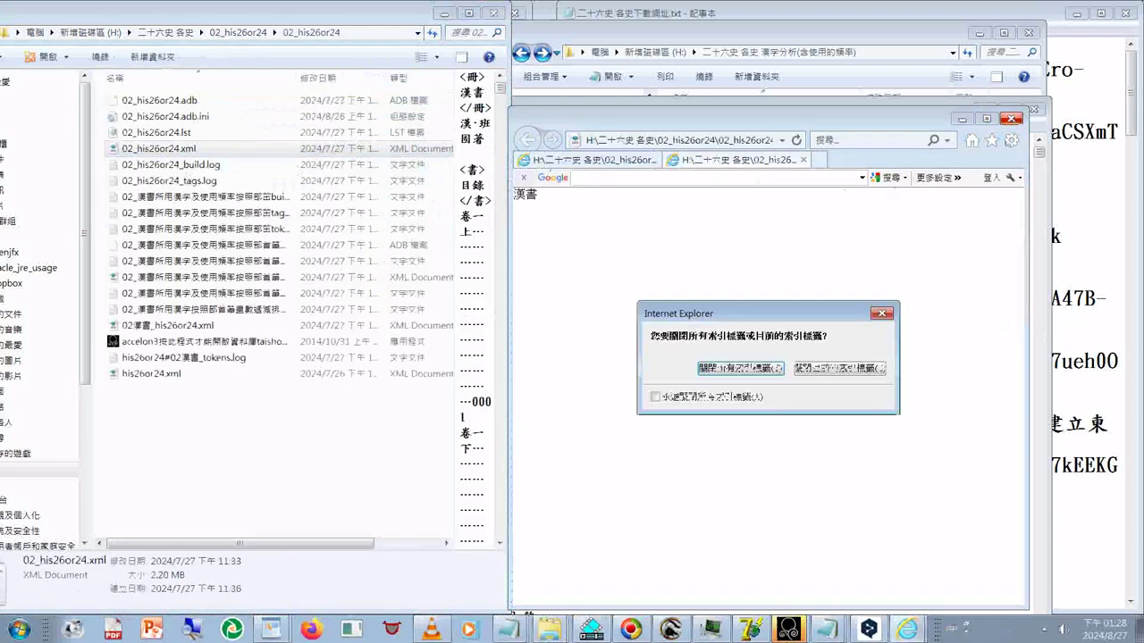
pyautogui.press('Return')
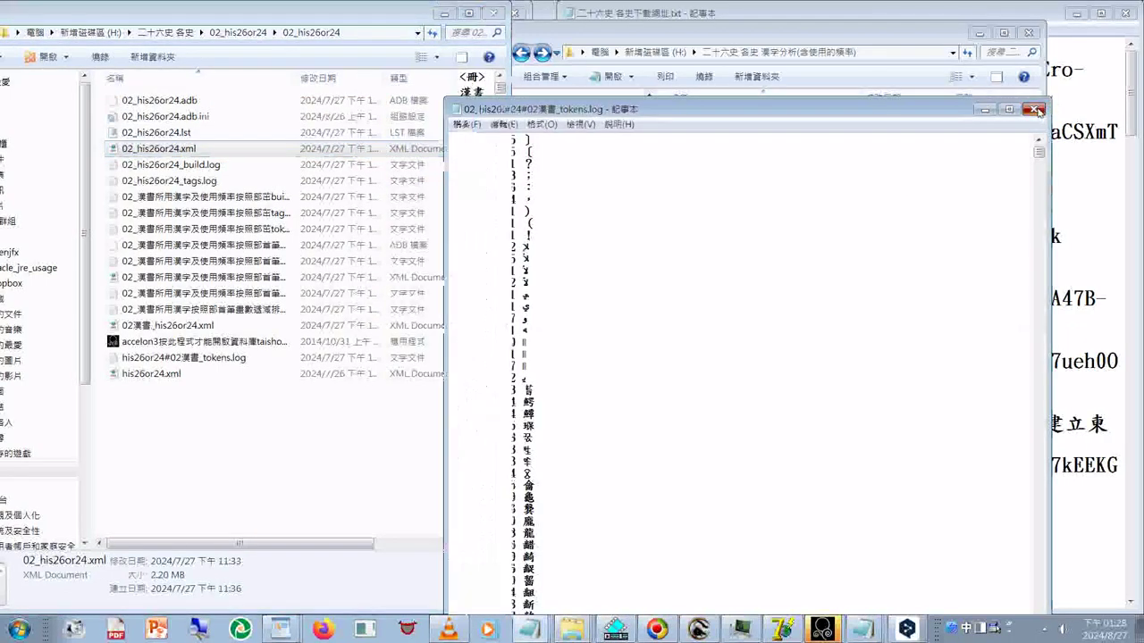
pyautogui.click(1035, 110)
pyautogui.click(205, 415)
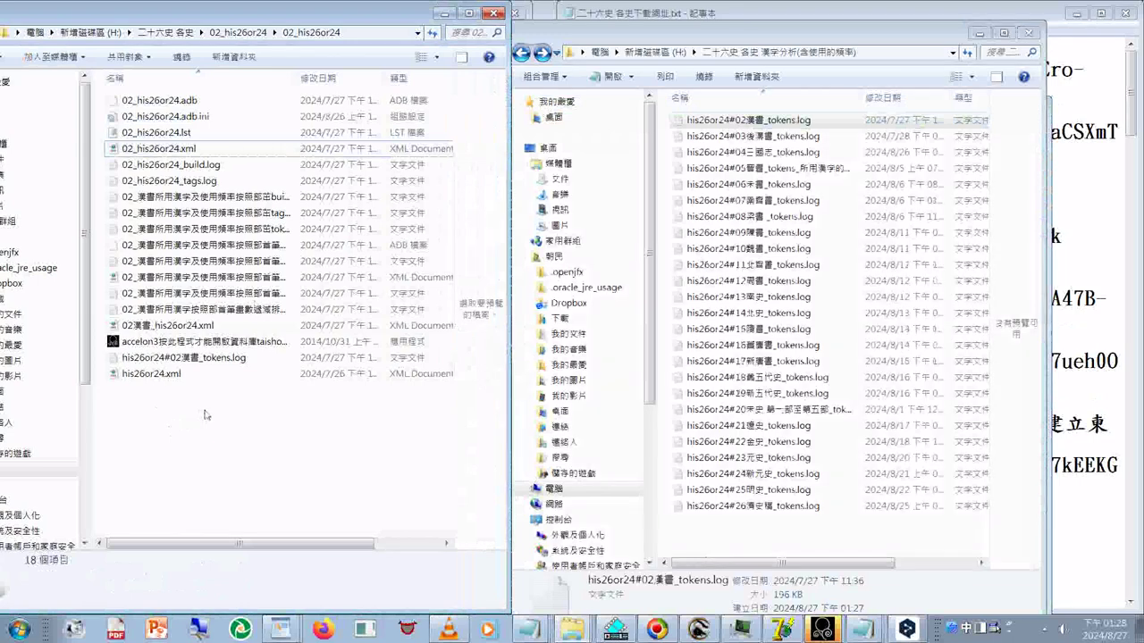
pyautogui.click(171, 108)
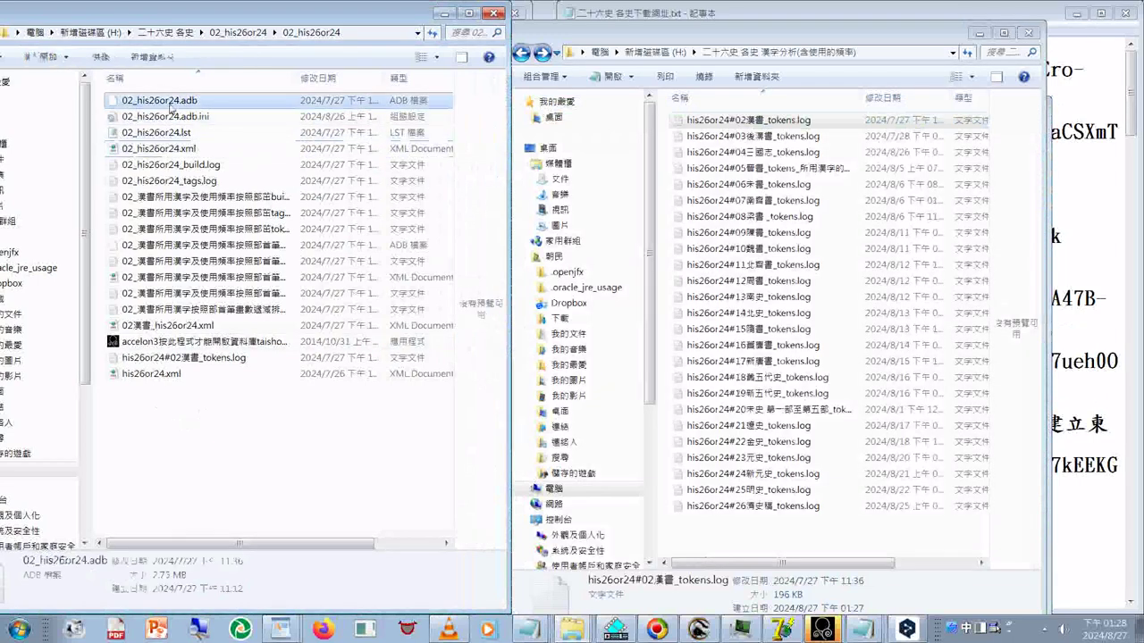
# Open the 01_his26or24 folder under 二十六史 各史 and inspect its 01_his26or24 ADB, XML and token log files
pyautogui.click(214, 33)
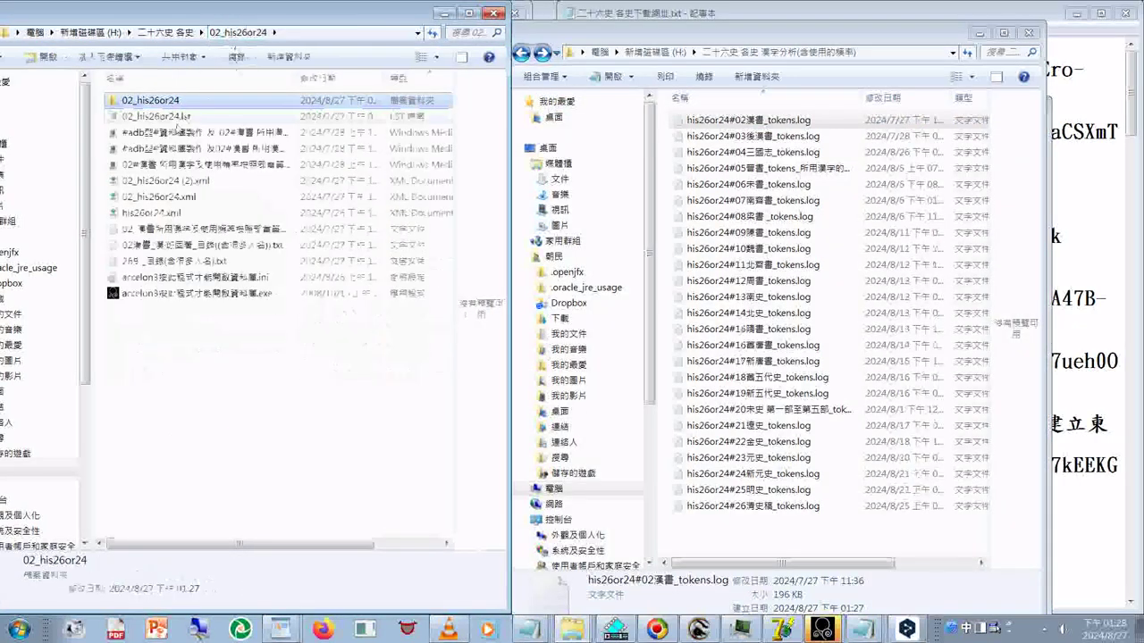
pyautogui.click(170, 32)
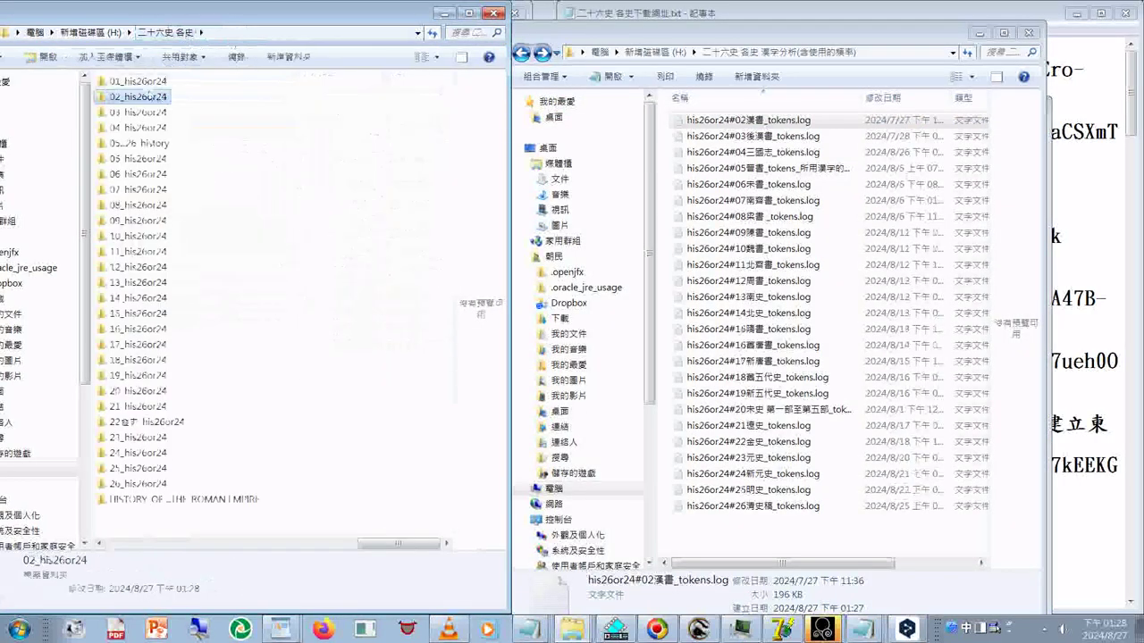
pyautogui.doubleClick(139, 82)
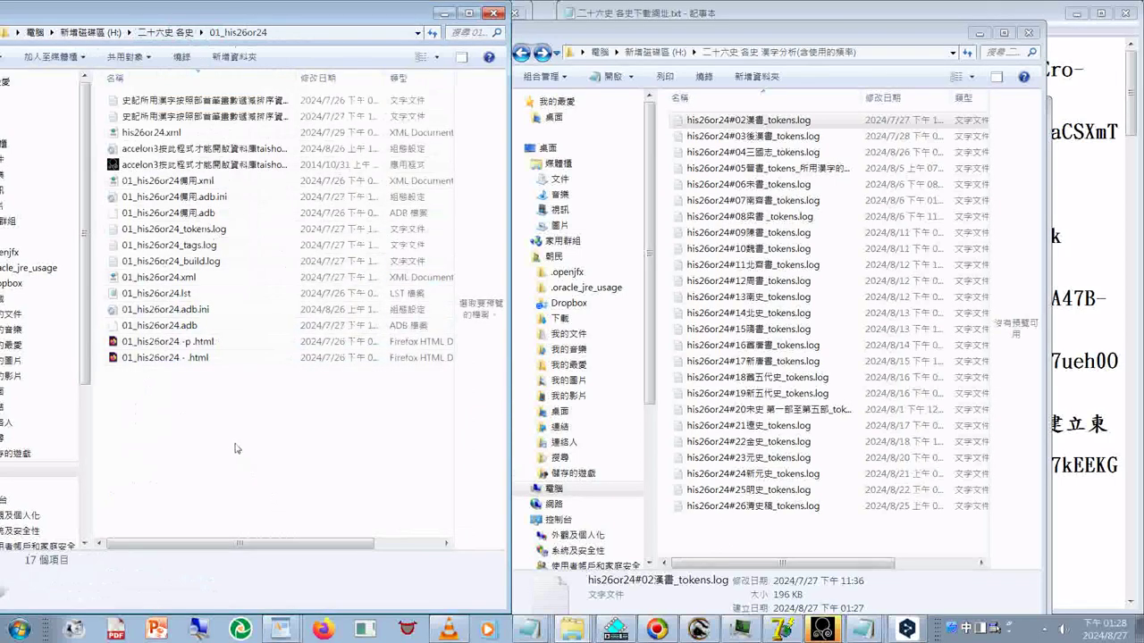
pyautogui.doubleClick(159, 325)
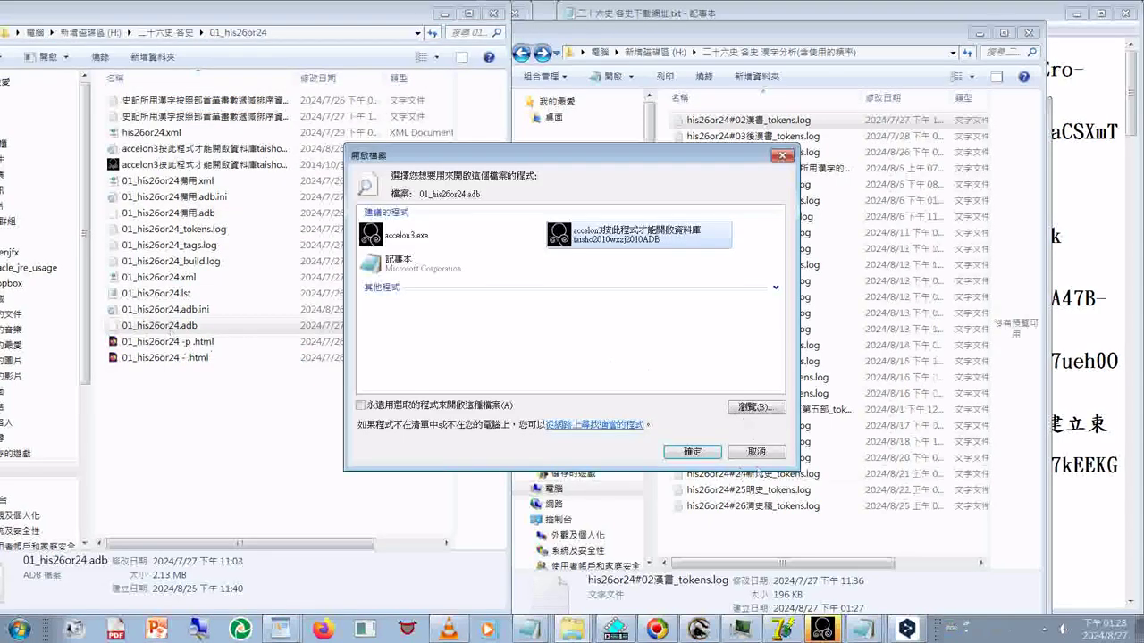
pyautogui.click(756, 451)
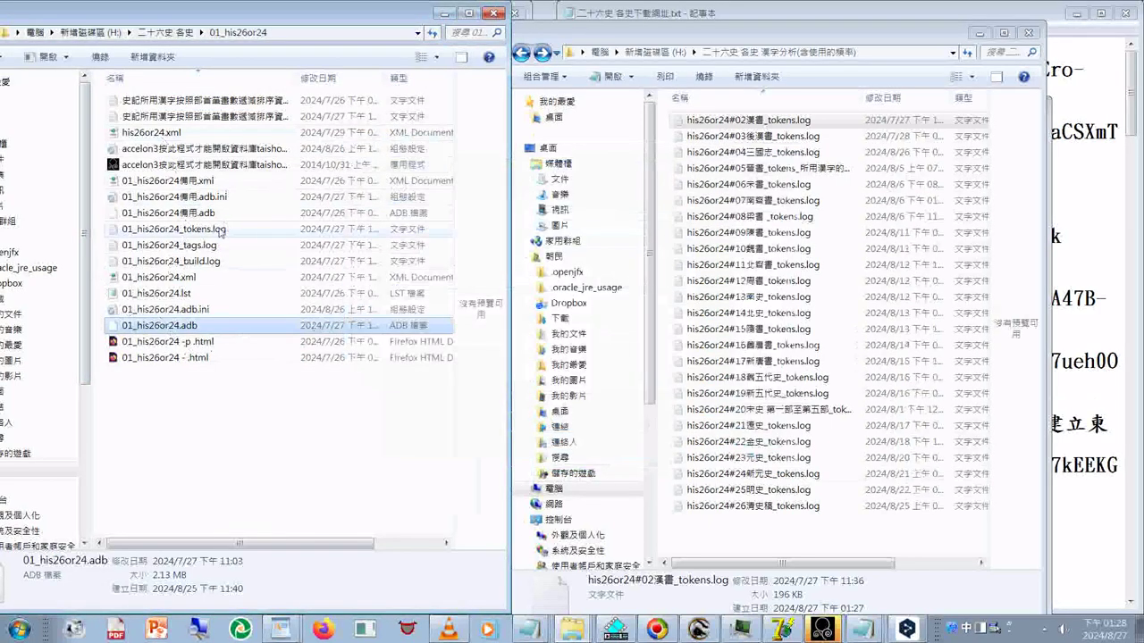
pyautogui.click(180, 281)
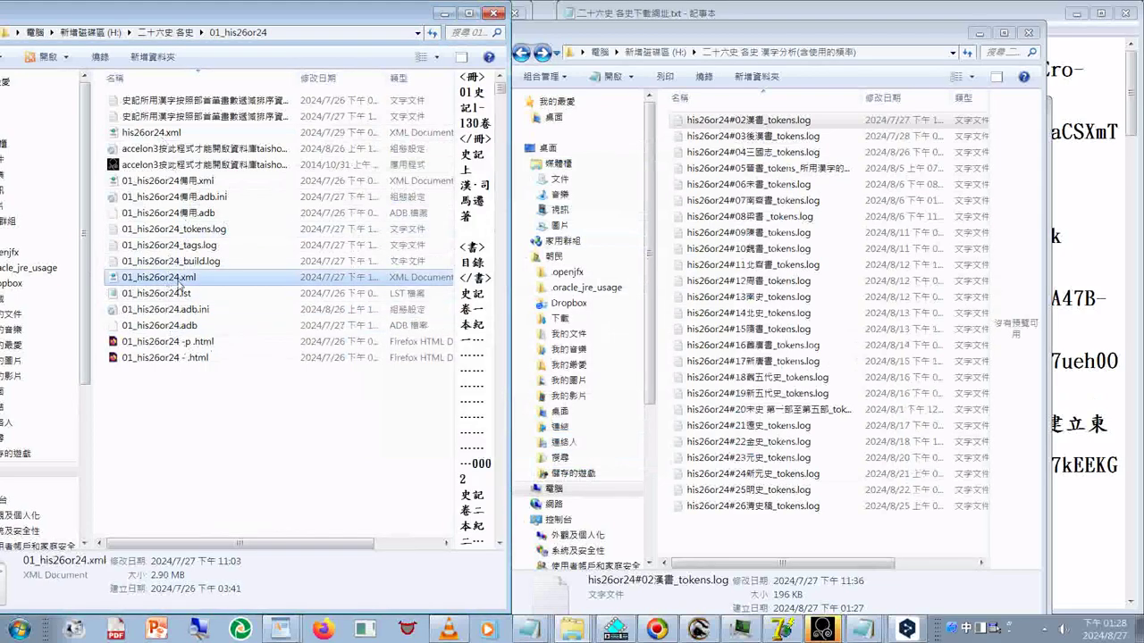
pyautogui.keyDown('ctrl'); pyautogui.click(180, 283); pyautogui.keyUp('ctrl')
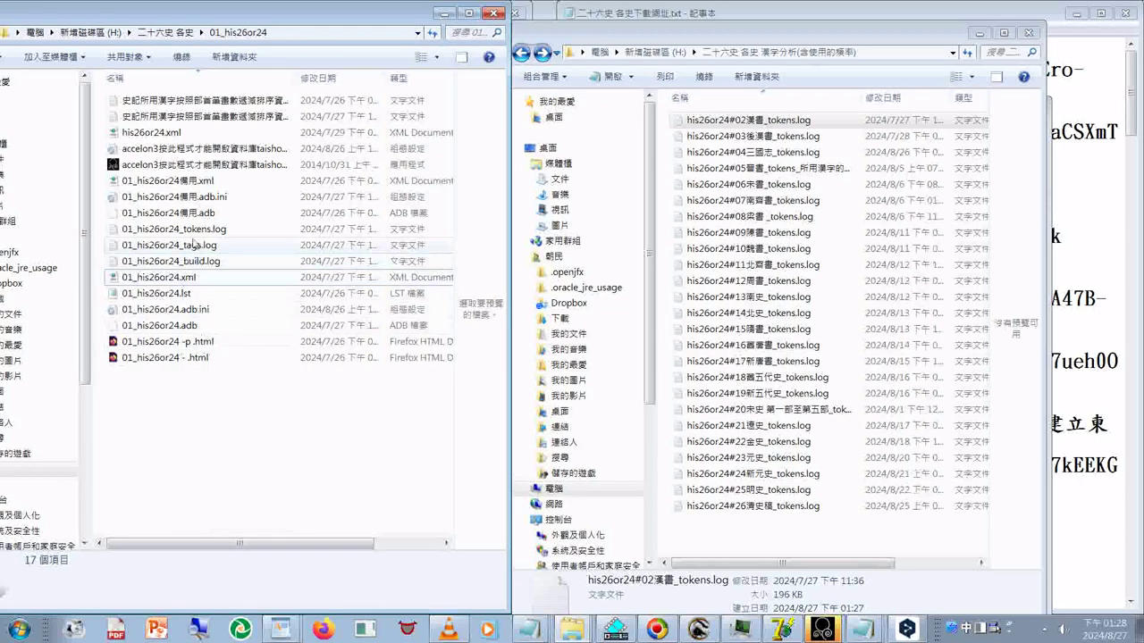
pyautogui.click(192, 234)
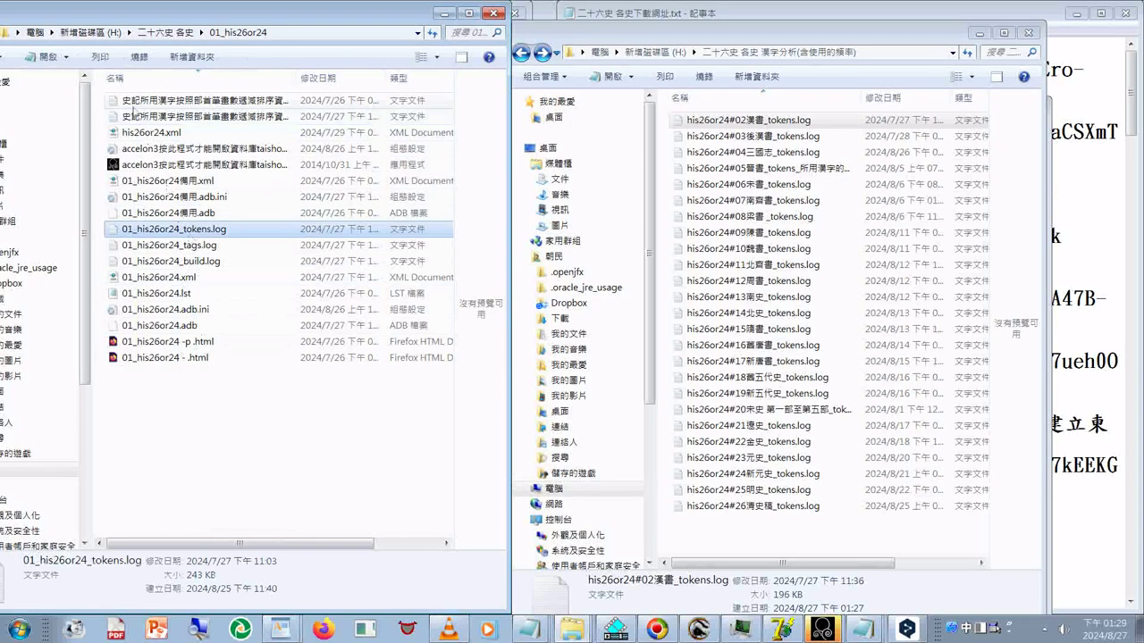
# Look into the 史記所用漢字按照部首筆畫數遞減排序資料 字型是中楷注音.txt file, close it, and compare it with the other 史記 sorting text file
pyautogui.rightClick(130, 116)
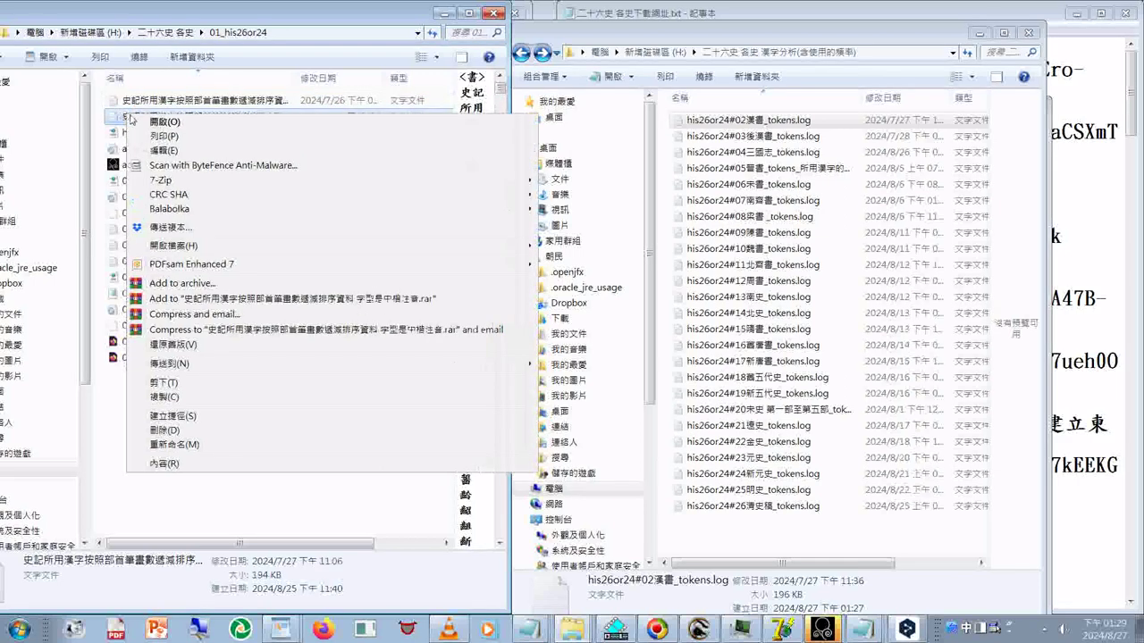
pyautogui.click(174, 444)
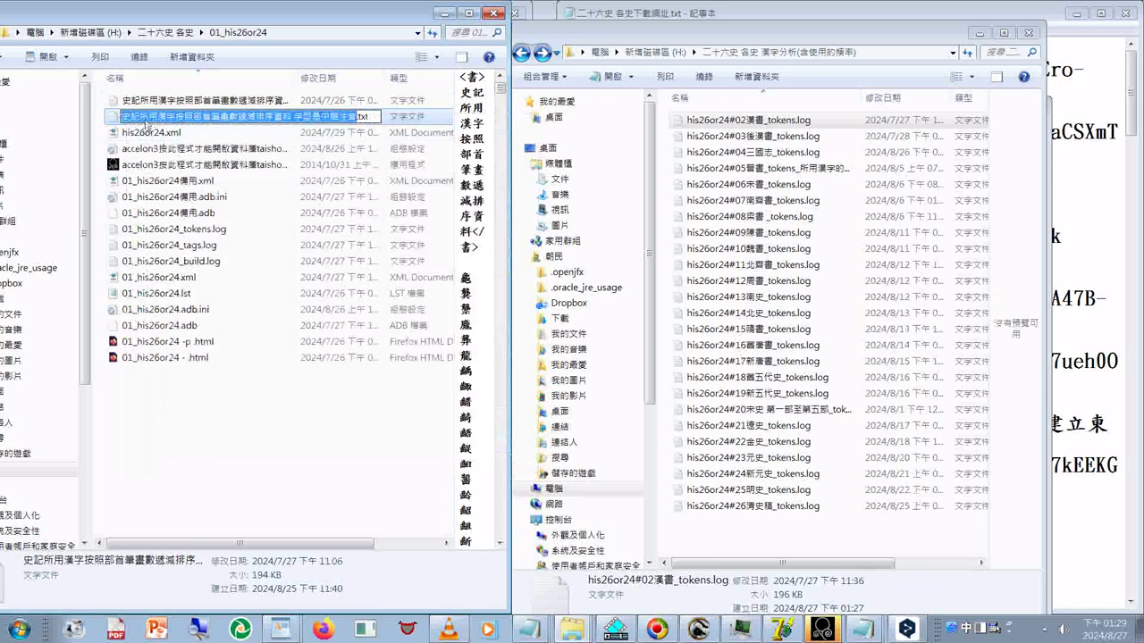
pyautogui.click(144, 119)
pyautogui.click(112, 117)
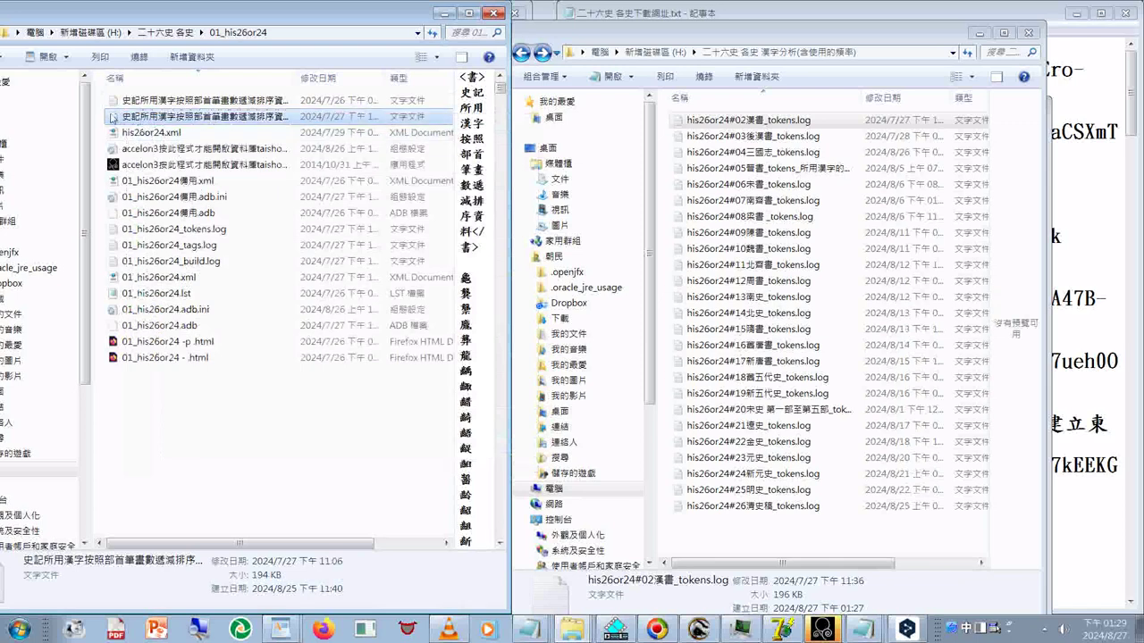
pyautogui.doubleClick(113, 117)
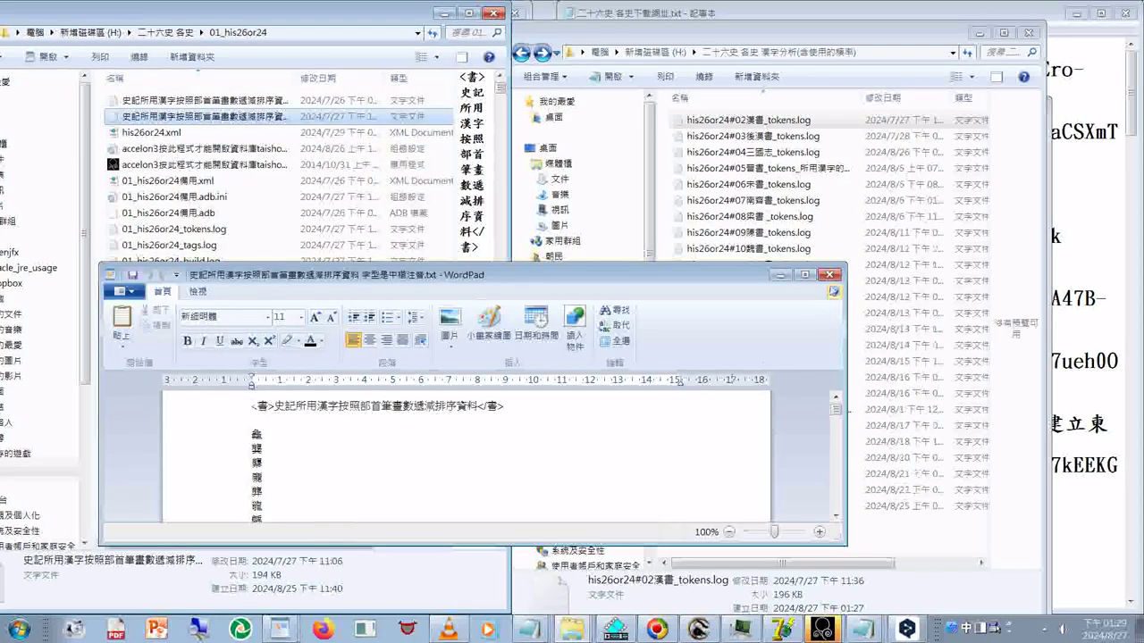
pyautogui.click(830, 276)
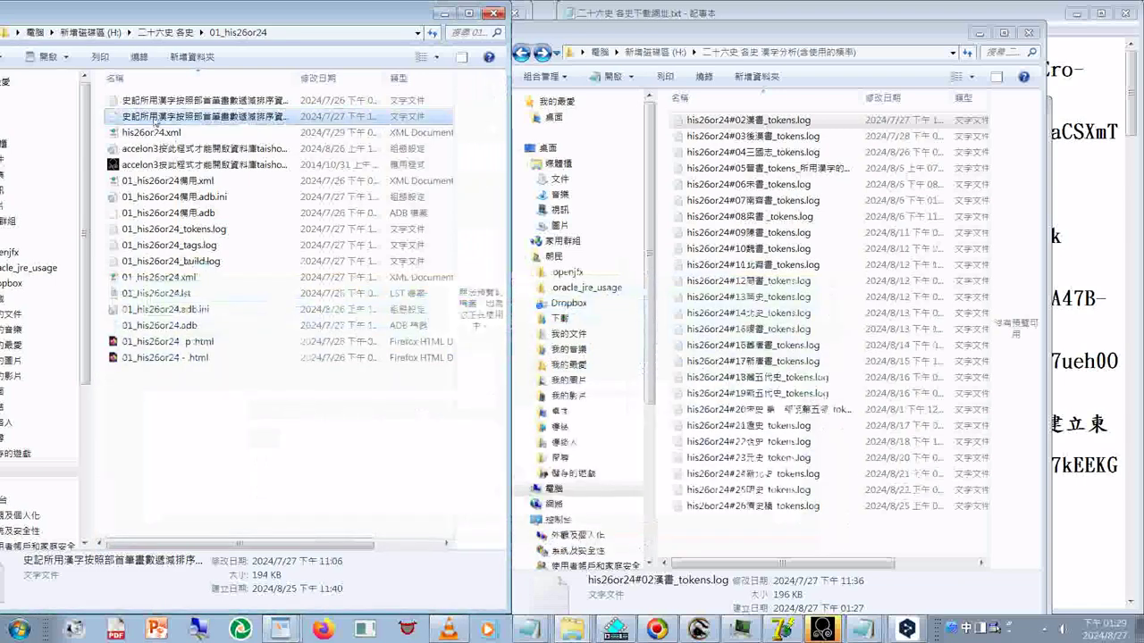
pyautogui.click(174, 101)
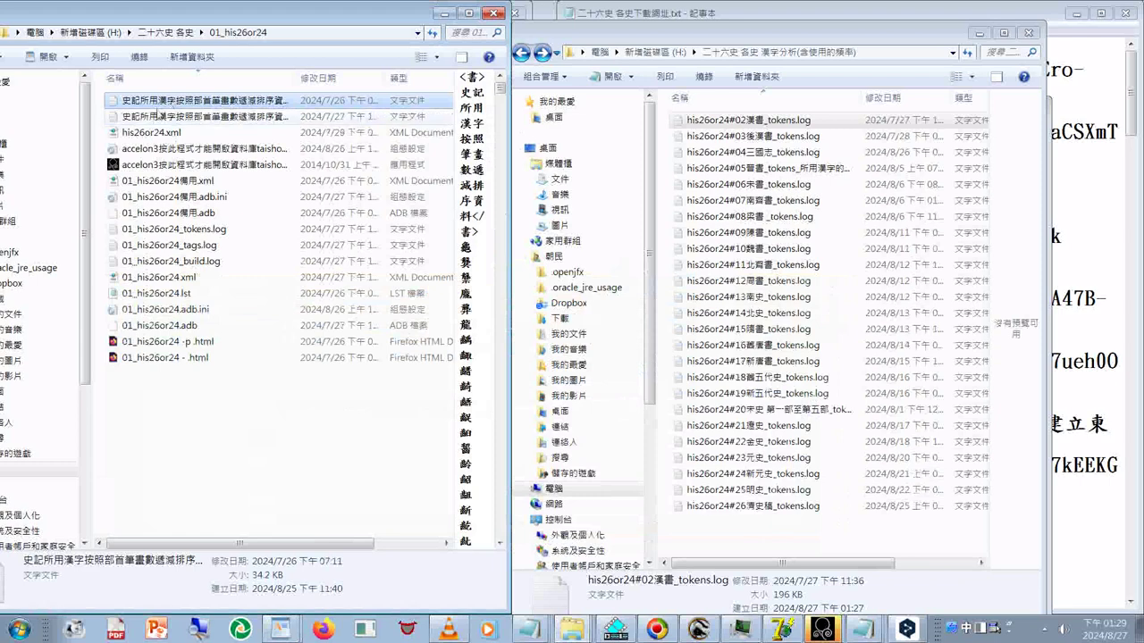
pyautogui.click(143, 120)
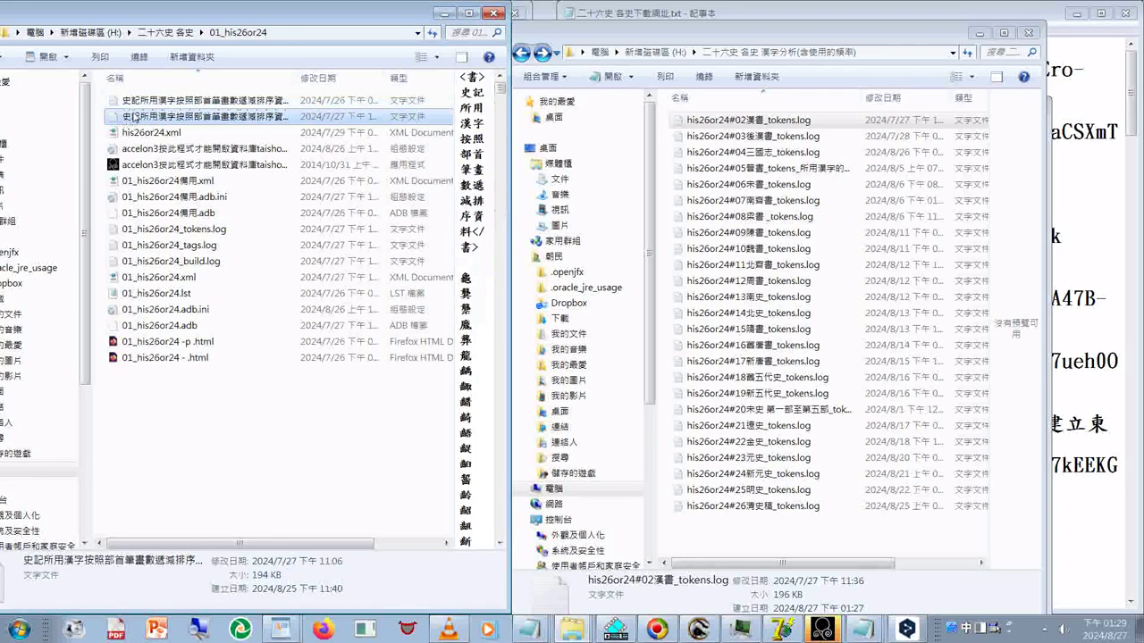
# Copy the title 史記 out of the name of the 字型是中楷注音 text file, leaving that file name unchanged
pyautogui.rightClick(132, 116)
pyautogui.click(187, 437)
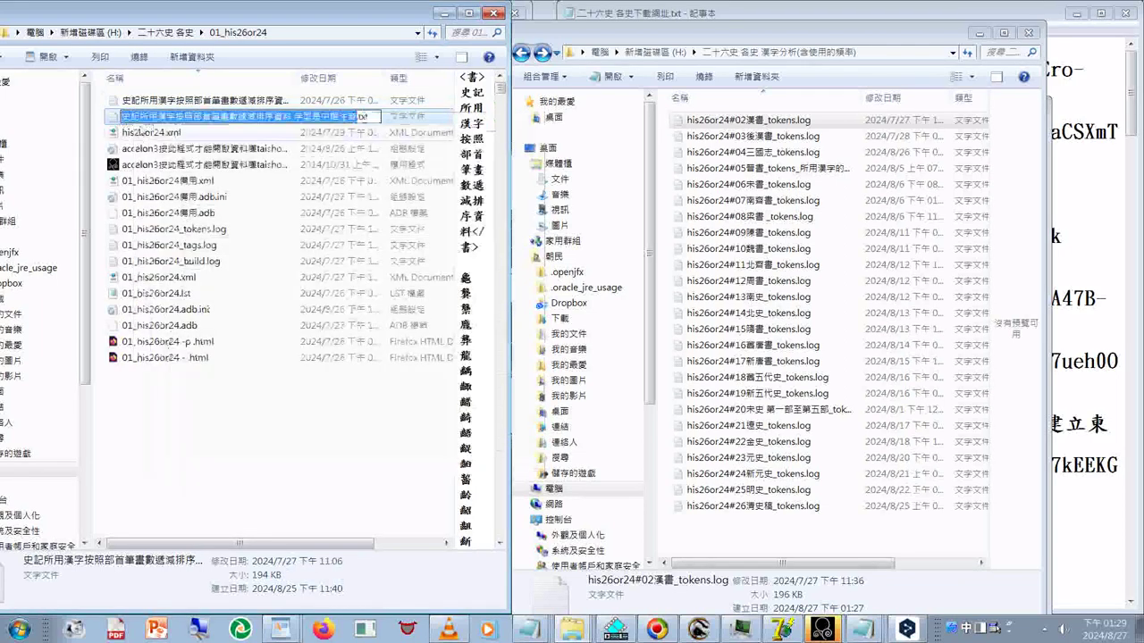
pyautogui.click(143, 118)
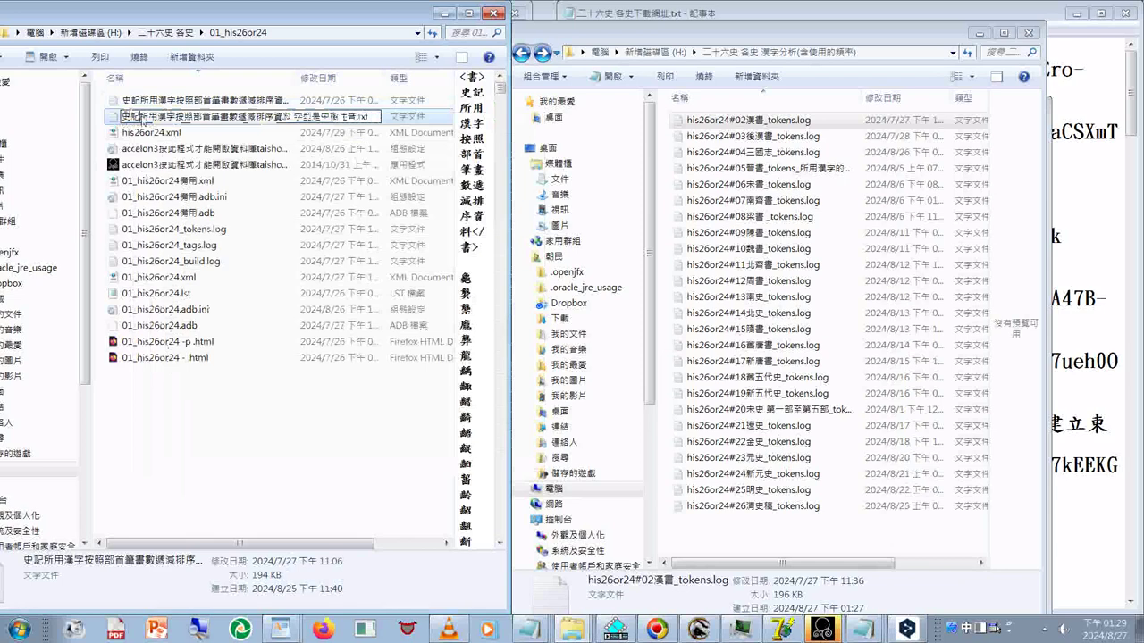
pyautogui.moveTo(143, 118); pyautogui.dragTo(120, 117)
pyautogui.hotkey('ctrl', 'c')
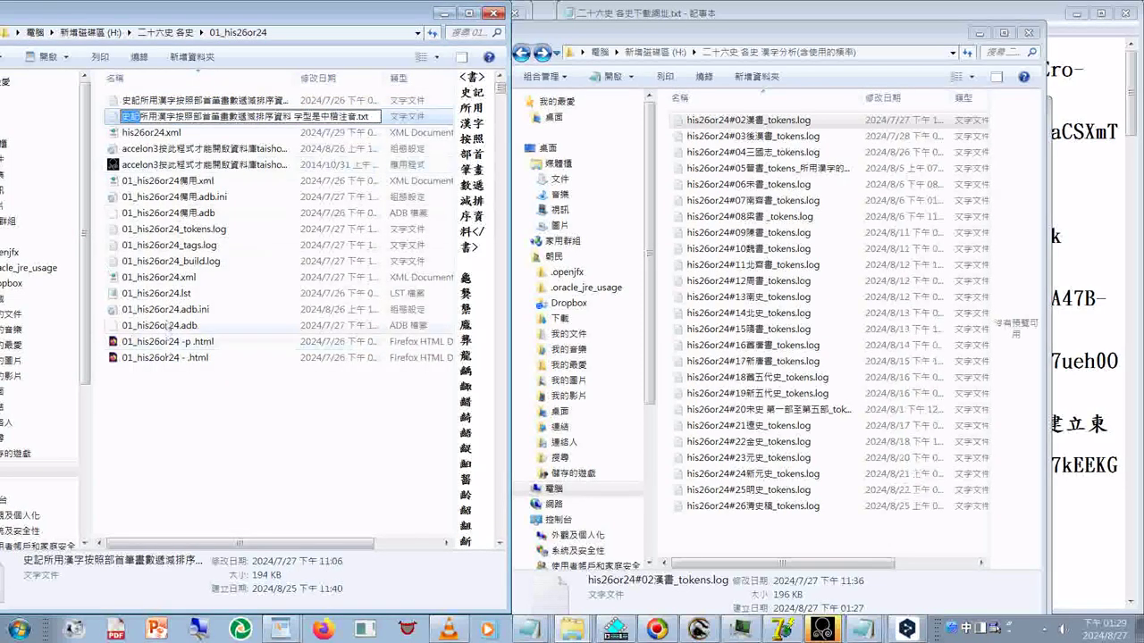
pyautogui.click(175, 261)
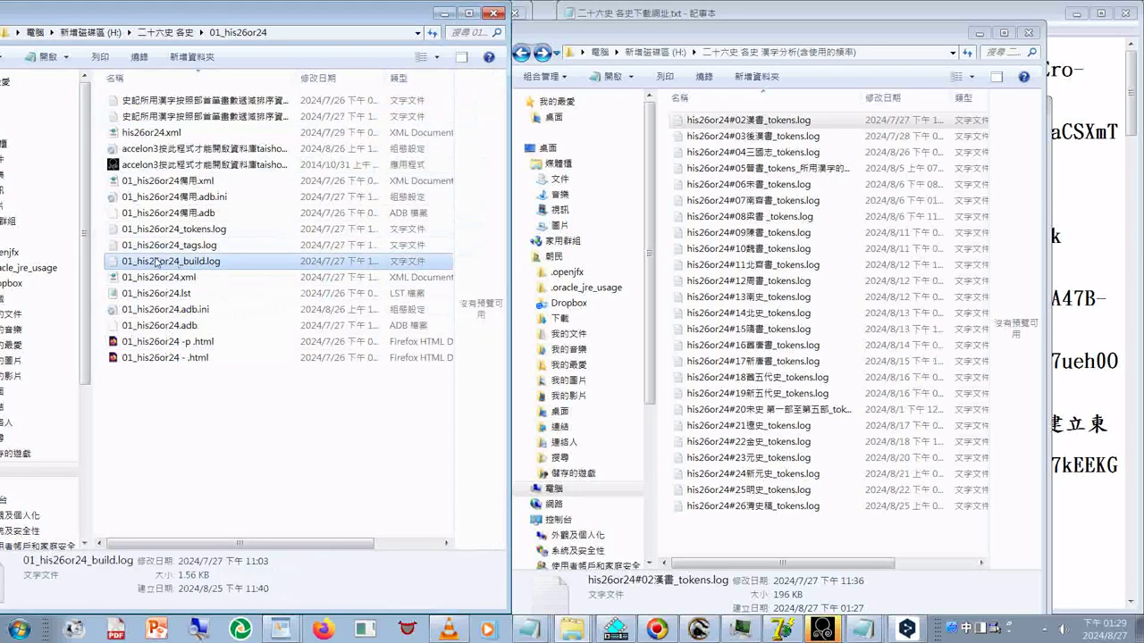
# Open 01_his26or24_tokens.log to check its character frequency list, and close it again
pyautogui.click(166, 230)
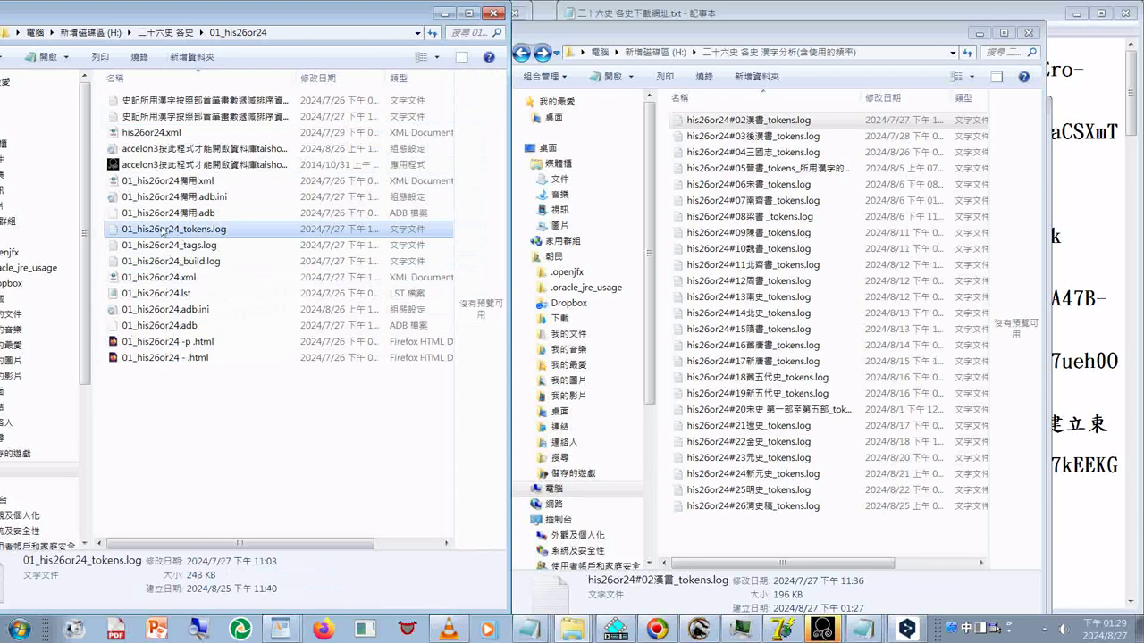
pyautogui.doubleClick(164, 231)
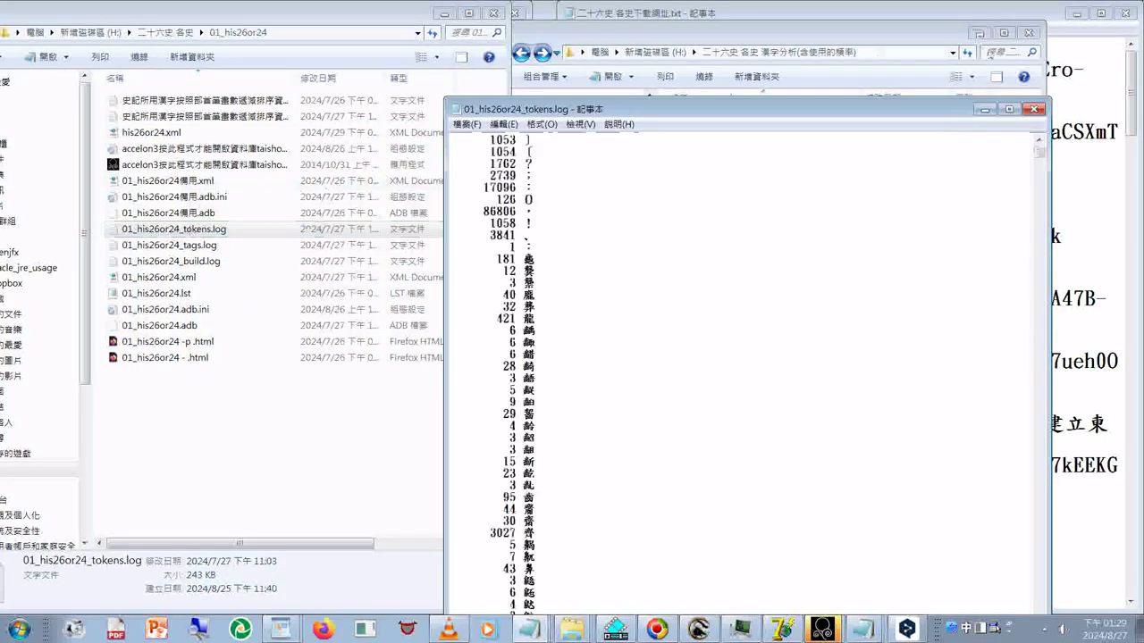
pyautogui.click(1034, 109)
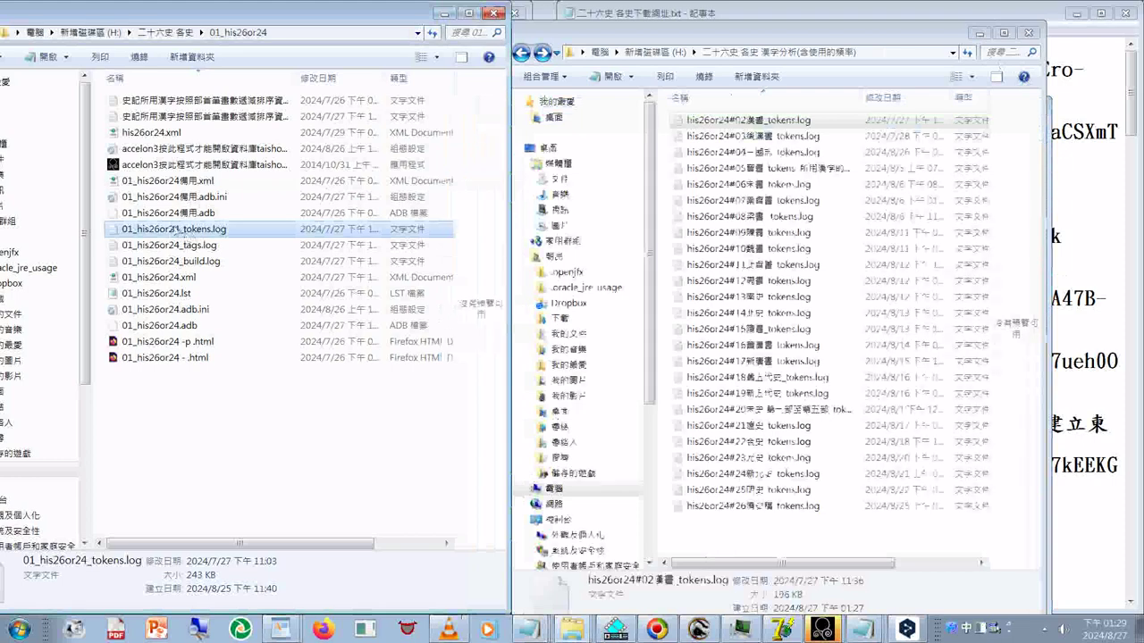
# Rename 01_his26or24_tokens.log as his26or24#01史記_tokens.log, reusing the copied title 史記
pyautogui.rightClick(176, 232)
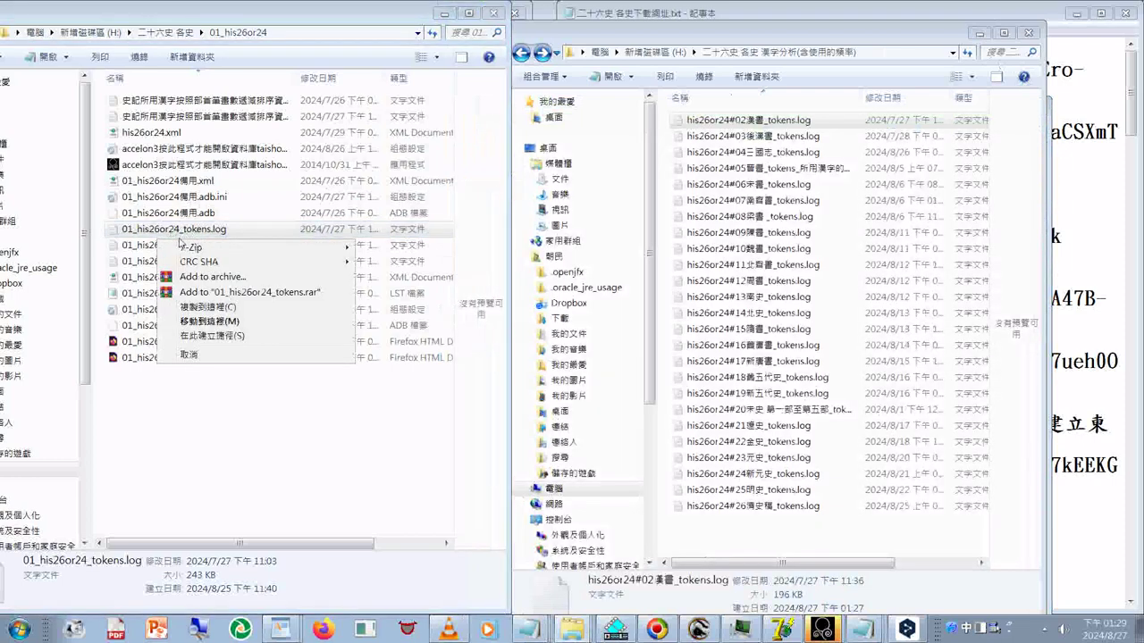
pyautogui.click(179, 244)
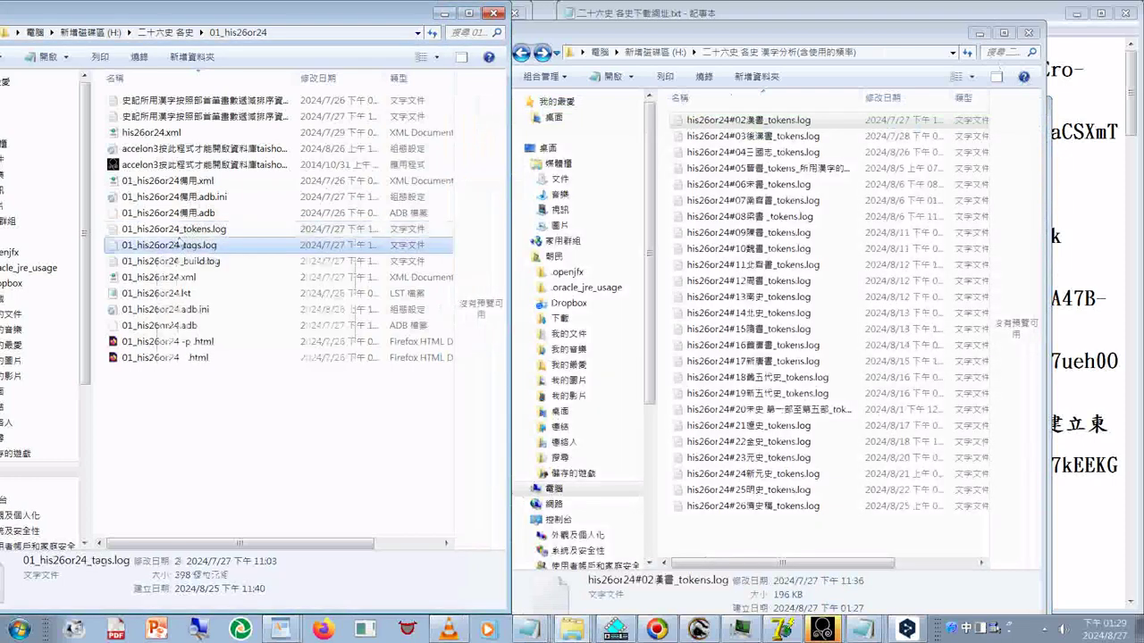
pyautogui.click(179, 231)
pyautogui.click(178, 230)
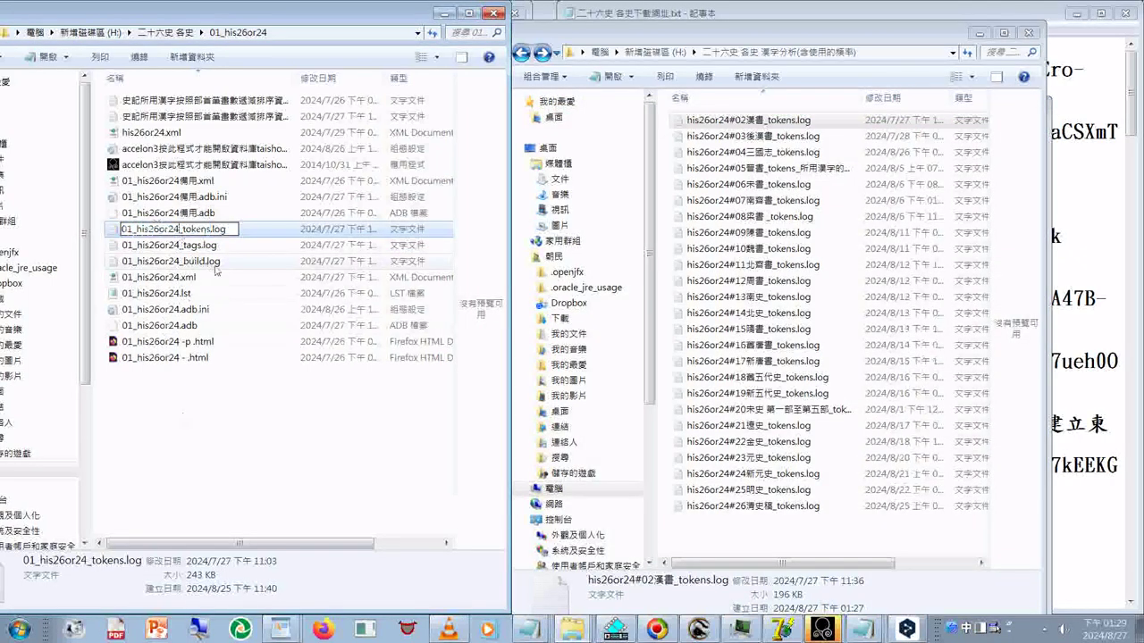
pyautogui.hotkey('ctrl', 'v')
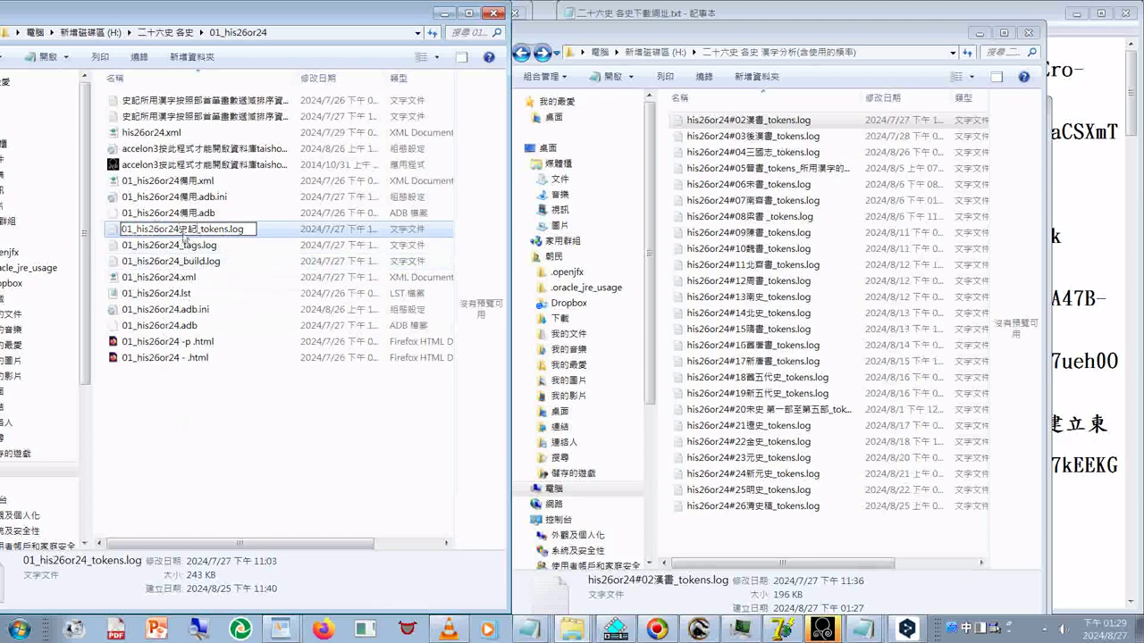
pyautogui.write('#01')
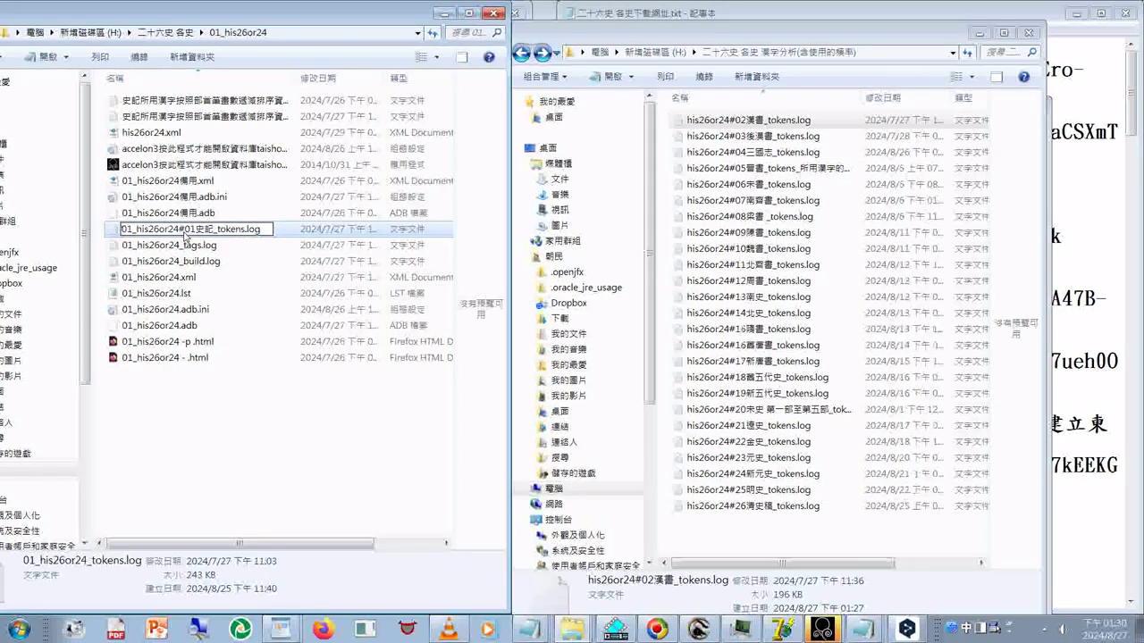
pyautogui.press('Home')
pyautogui.press('Delete')
pyautogui.press('Delete')
pyautogui.press('Delete')
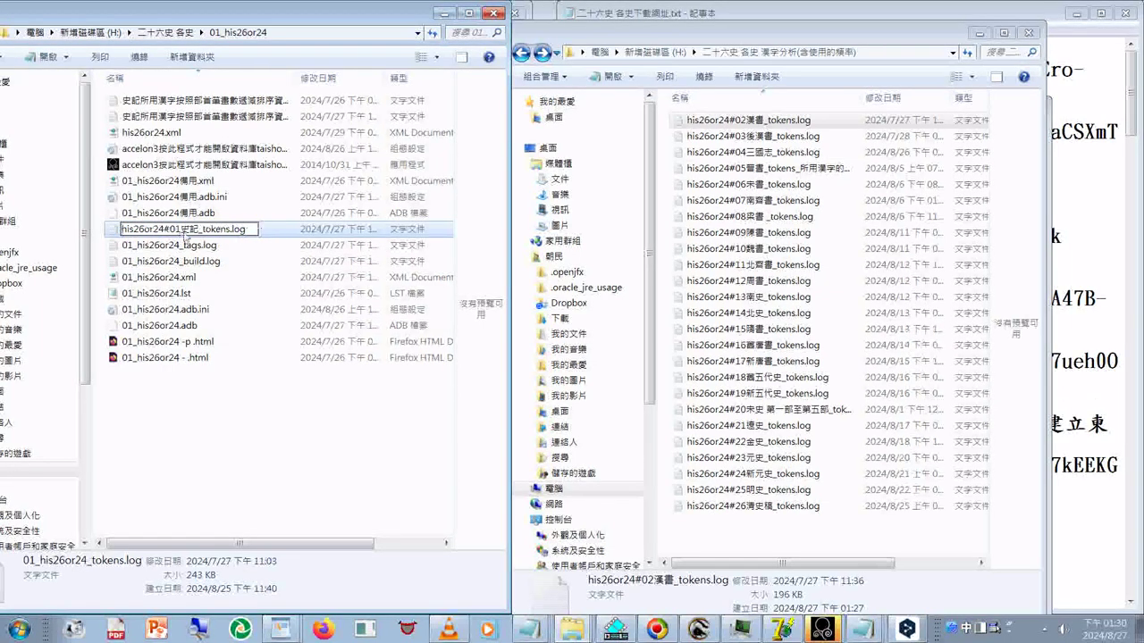
pyautogui.press('Return')
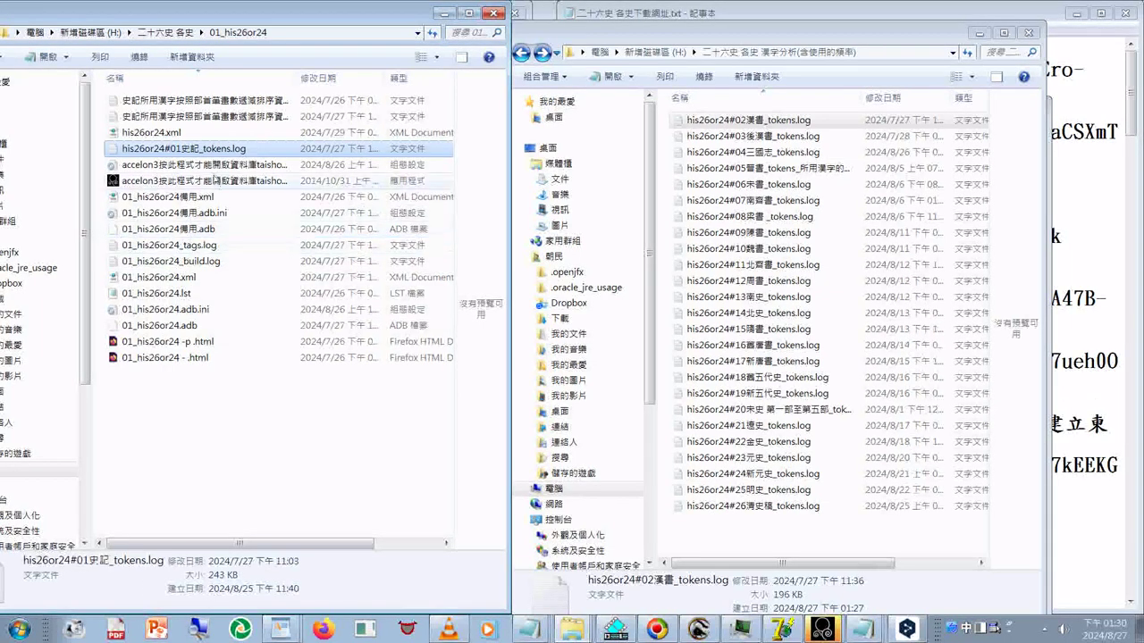
# Copy his26or24#01史記_tokens.log into the 二十六史 各史 漢字分析(含使用的頻率) folder
pyautogui.rightClick(219, 152)
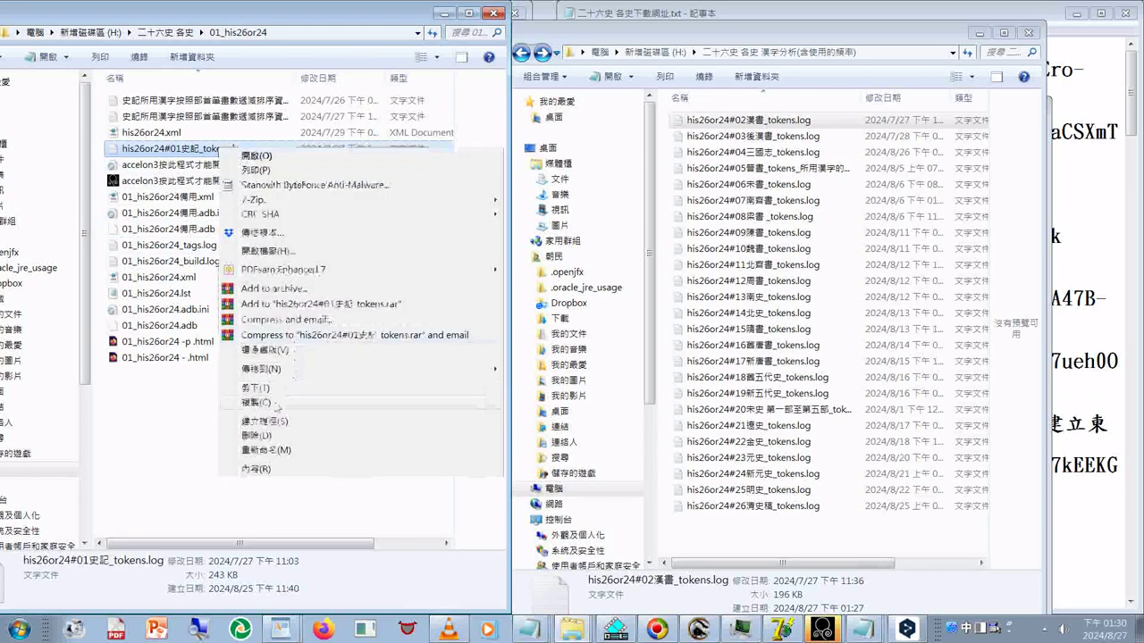
pyautogui.click(272, 411)
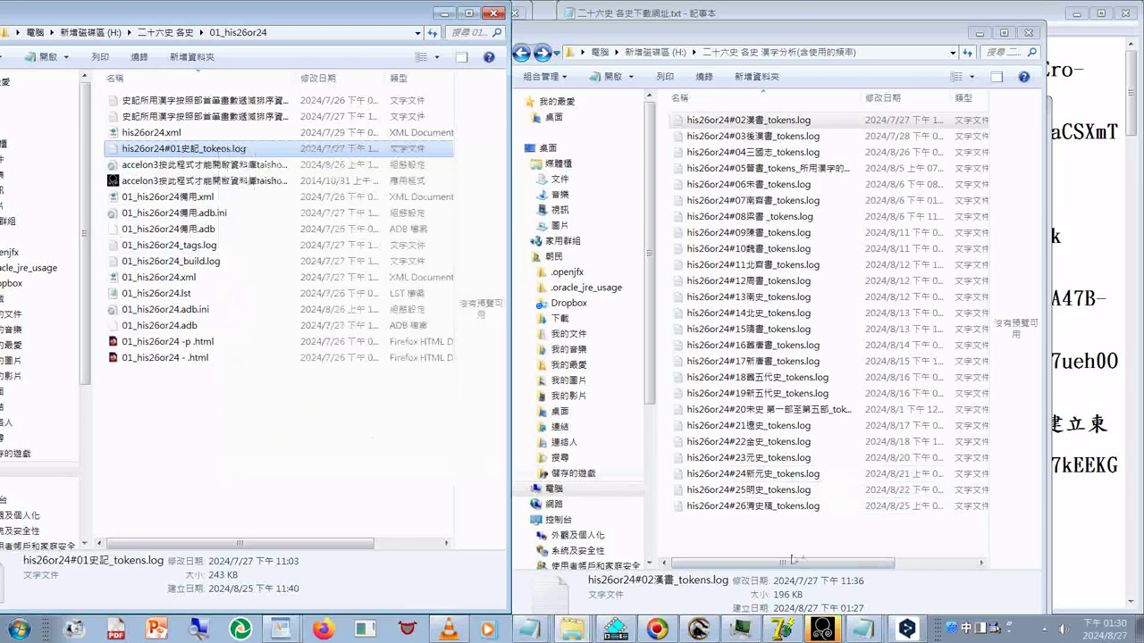
pyautogui.click(741, 532)
pyautogui.hotkey('ctrl', 'v')
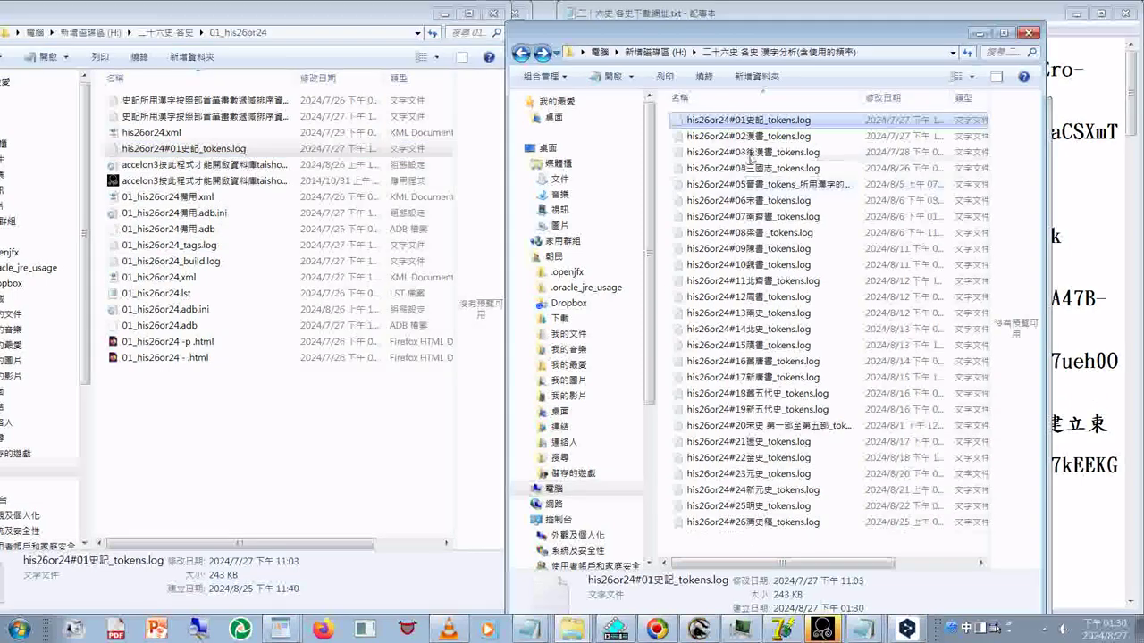
# Sort the token logs in the 二十六史 各史 漢字分析(含使用的頻率) folder by size
pyautogui.click(742, 555)
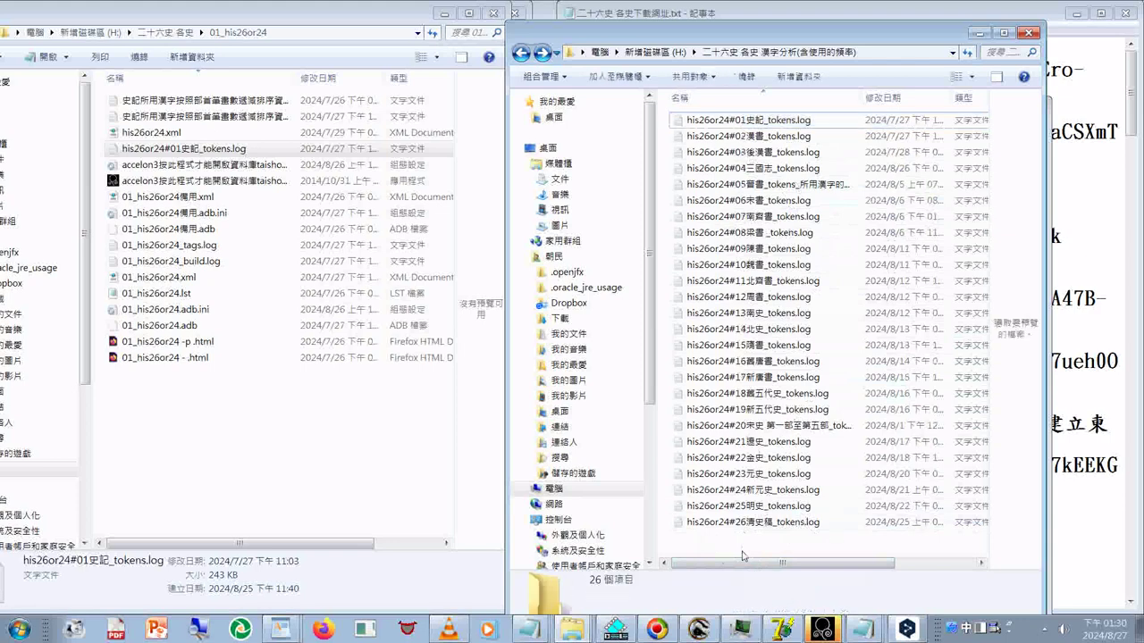
pyautogui.rightClick(742, 554)
pyautogui.moveTo(801, 329)
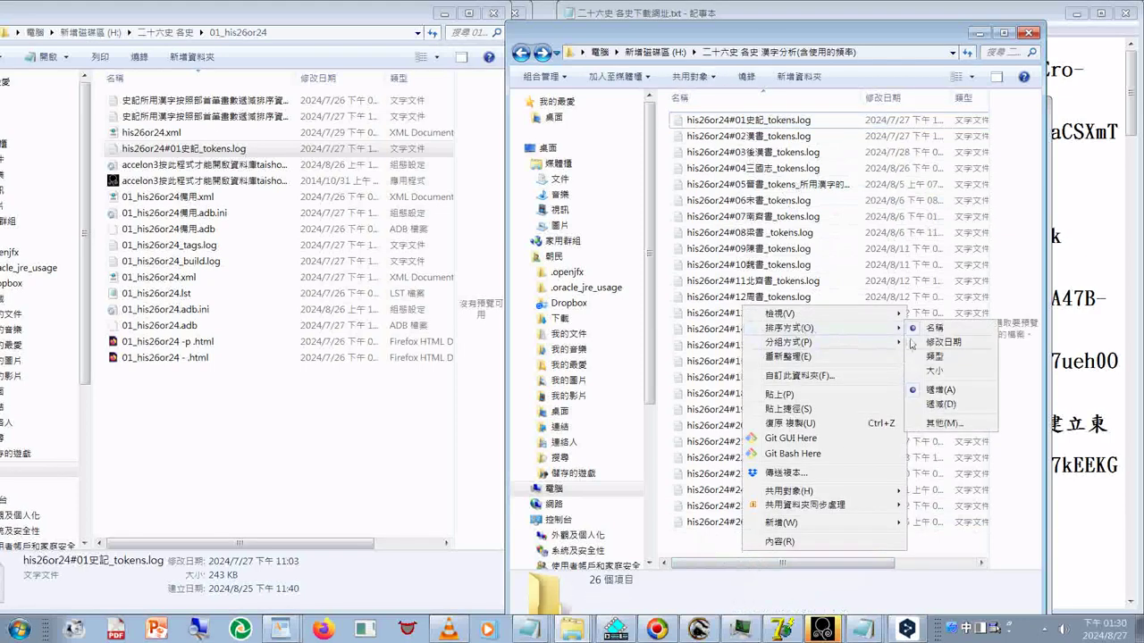
pyautogui.click(934, 370)
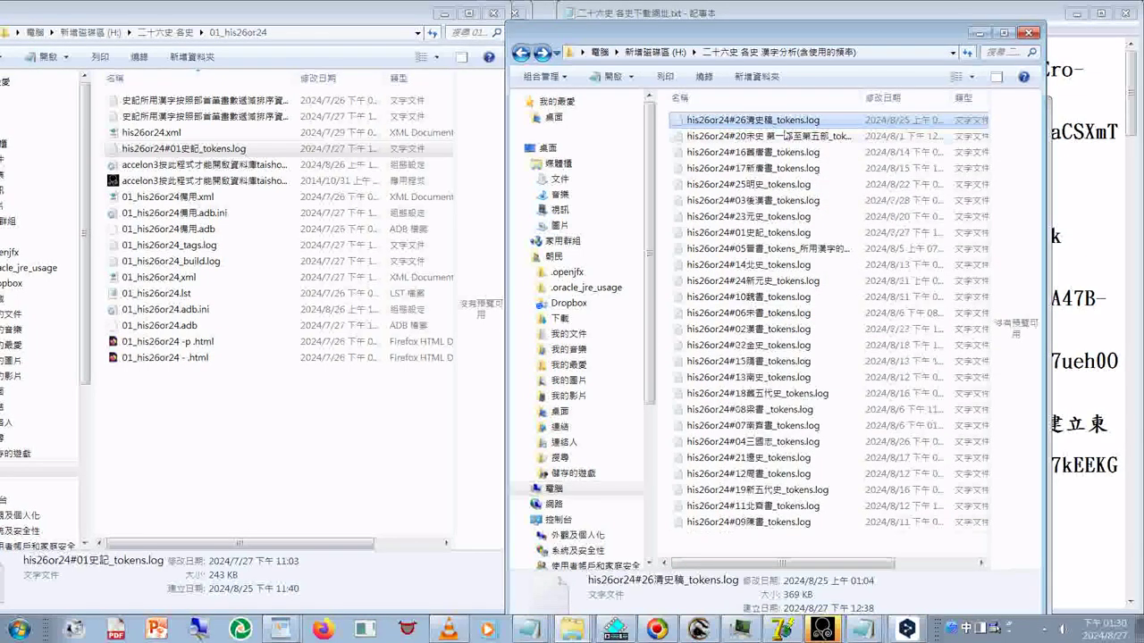
# Compare the file sizes of the token logs one by one, from his26or24#20宋史 down to his26or24#09陳書
pyautogui.click(786, 135)
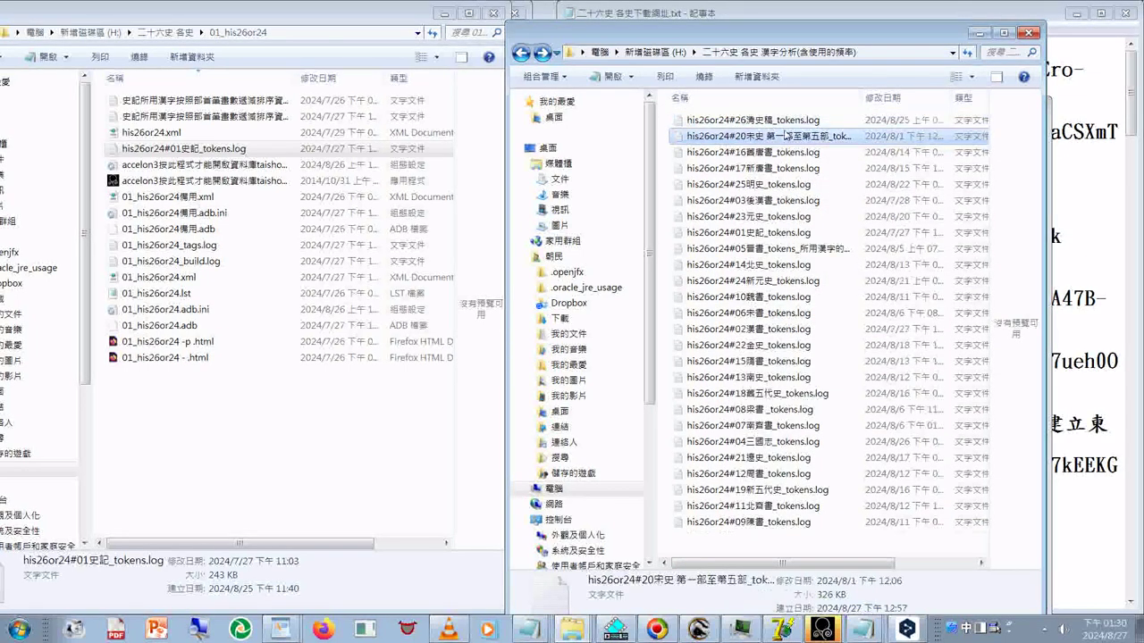
pyautogui.press('Down')
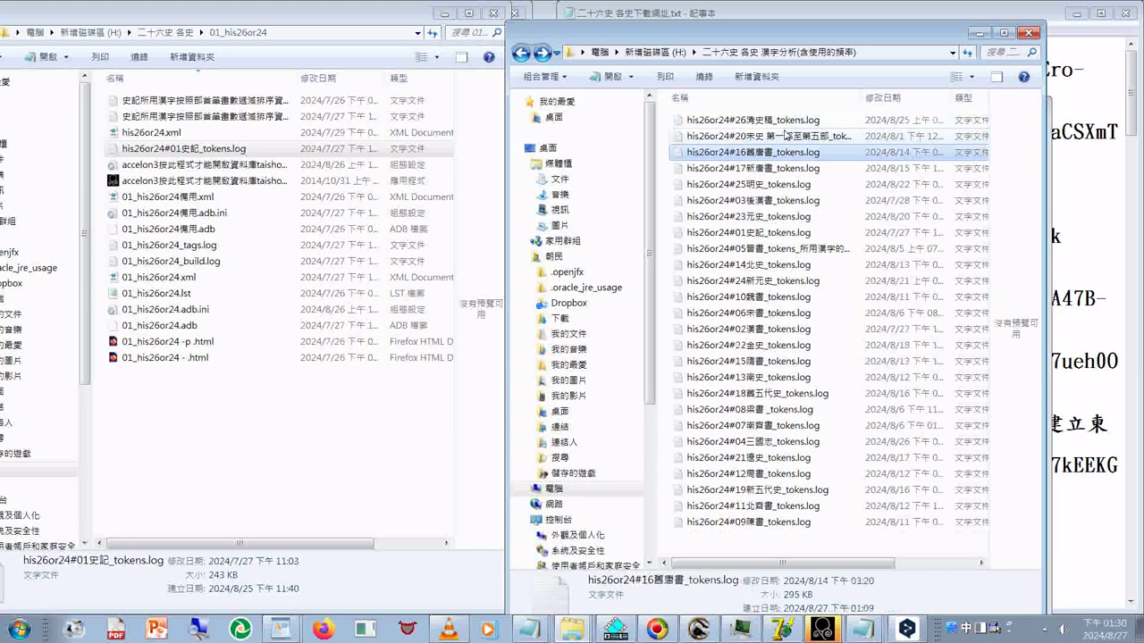
pyautogui.press('Down')
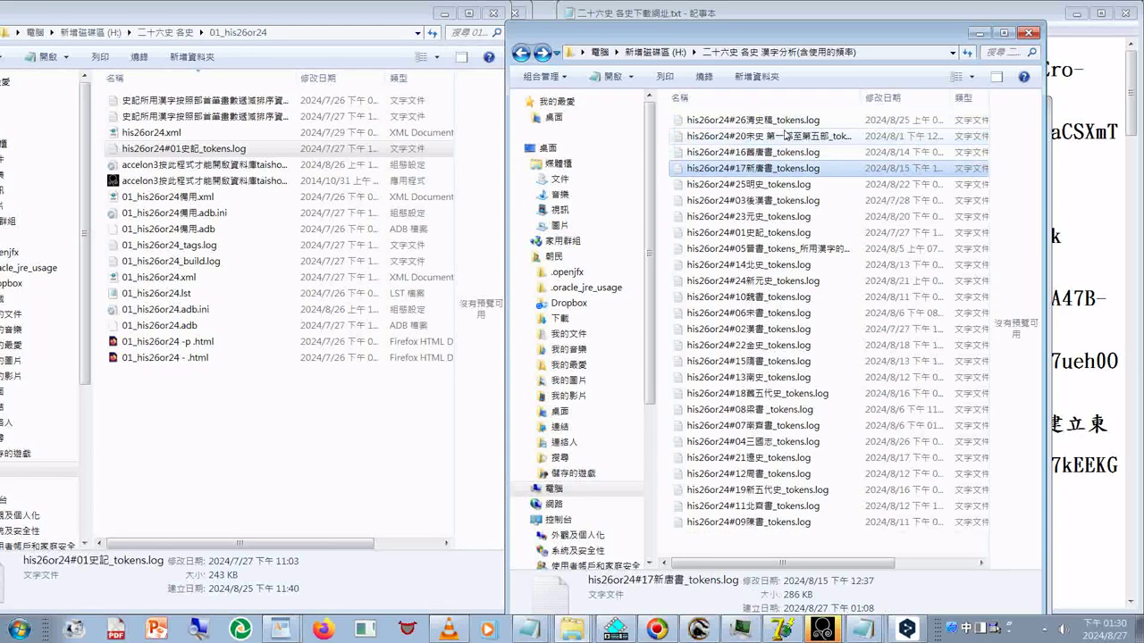
pyautogui.press('Down')
pyautogui.press('Down')
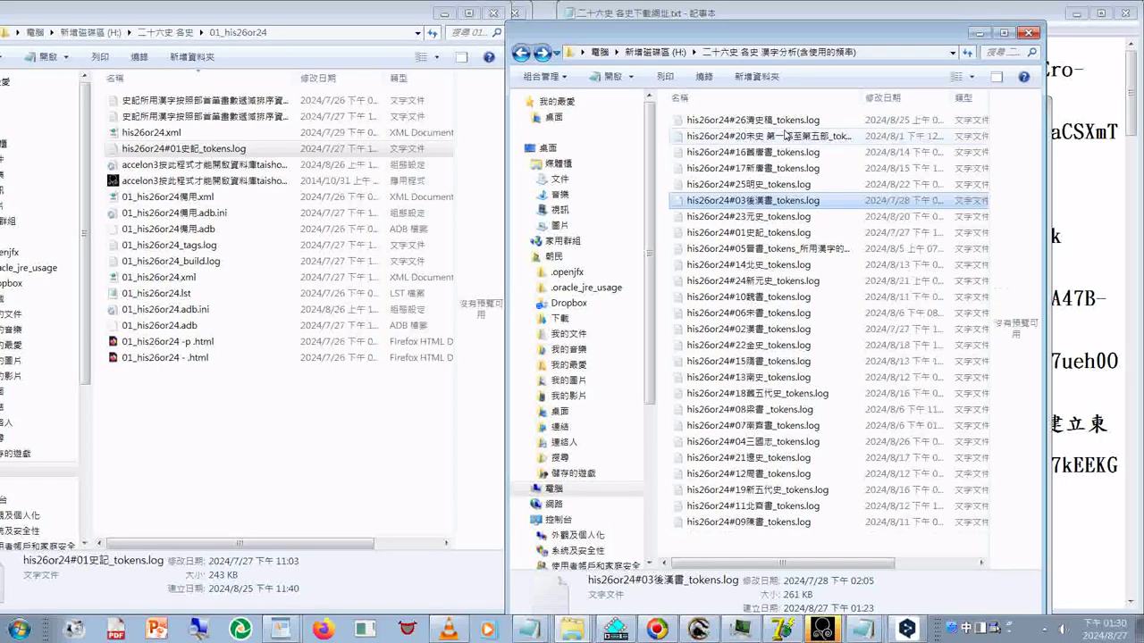
pyautogui.press('Down')
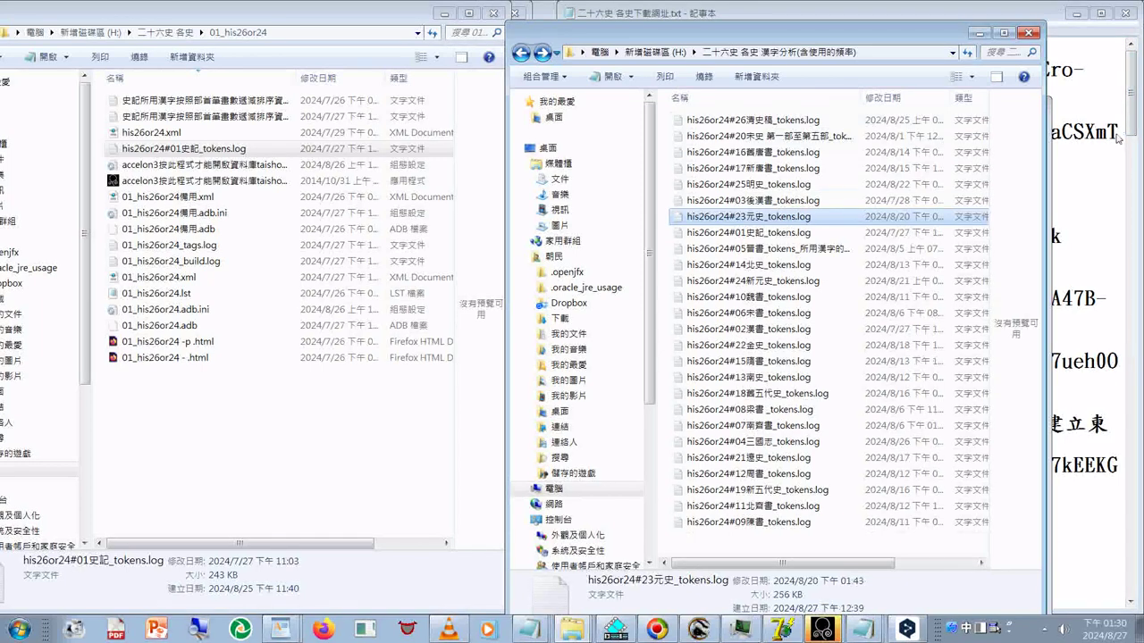
pyautogui.press('Down')
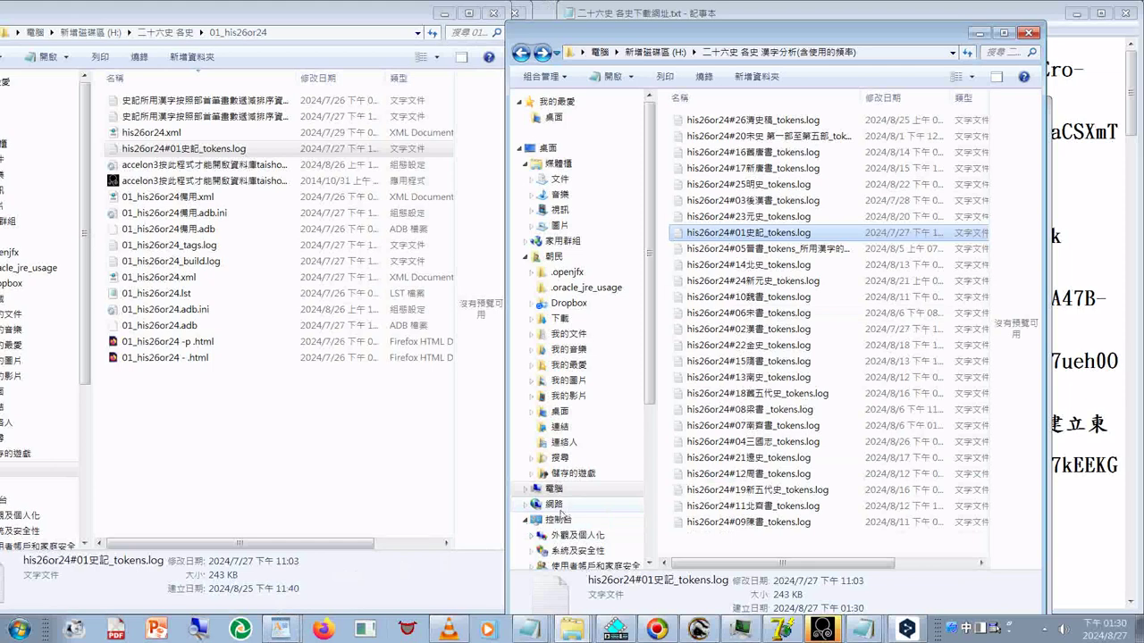
pyautogui.press('Down')
pyautogui.press('Down')
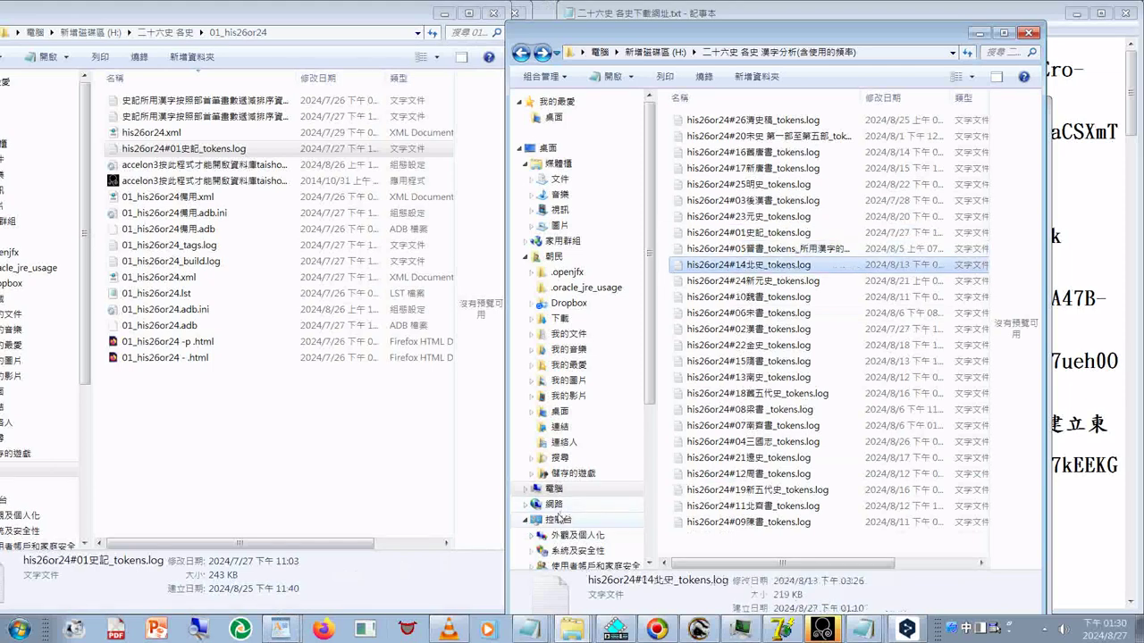
pyautogui.press('Down')
pyautogui.press('Down')
pyautogui.press('Down')
pyautogui.press('Down')
pyautogui.press('Down')
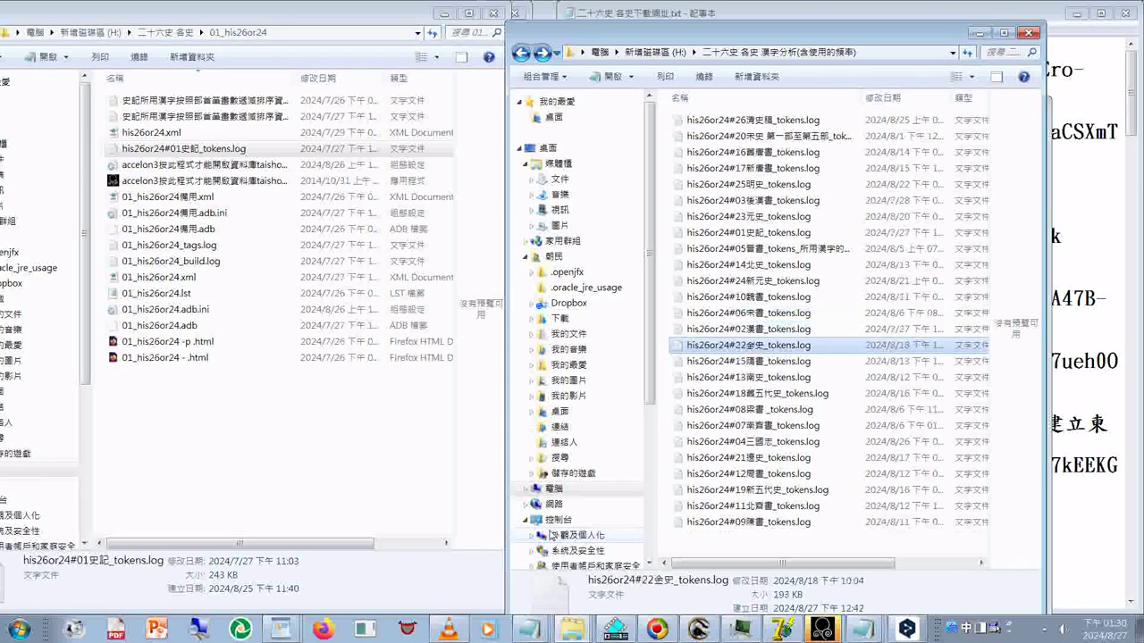
pyautogui.press('Down')
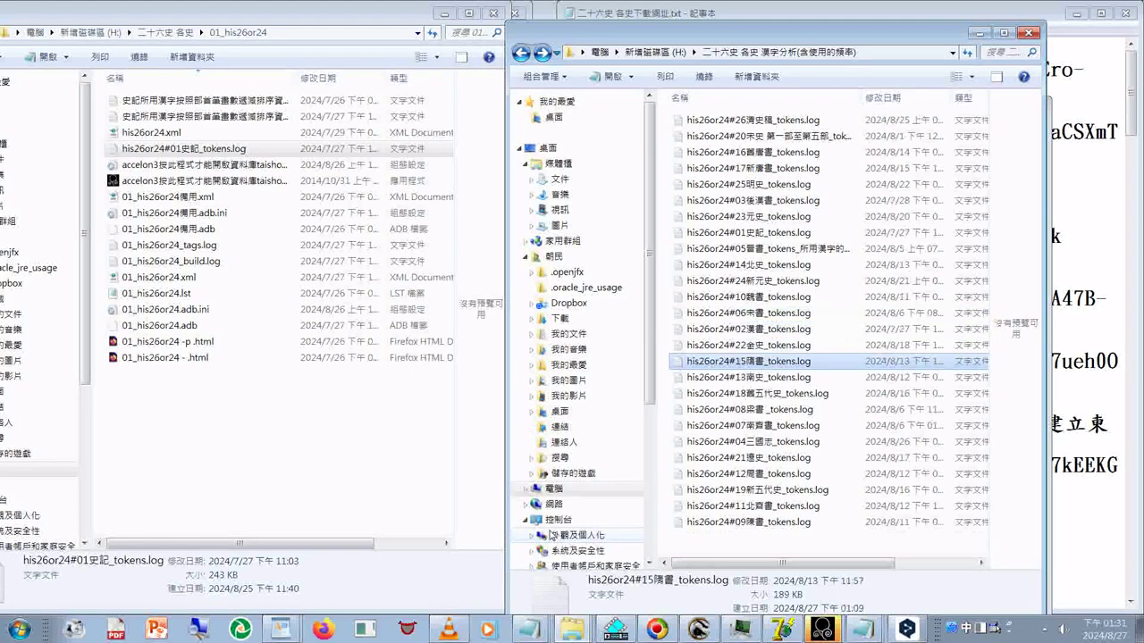
pyautogui.press('Down')
pyautogui.press('Down')
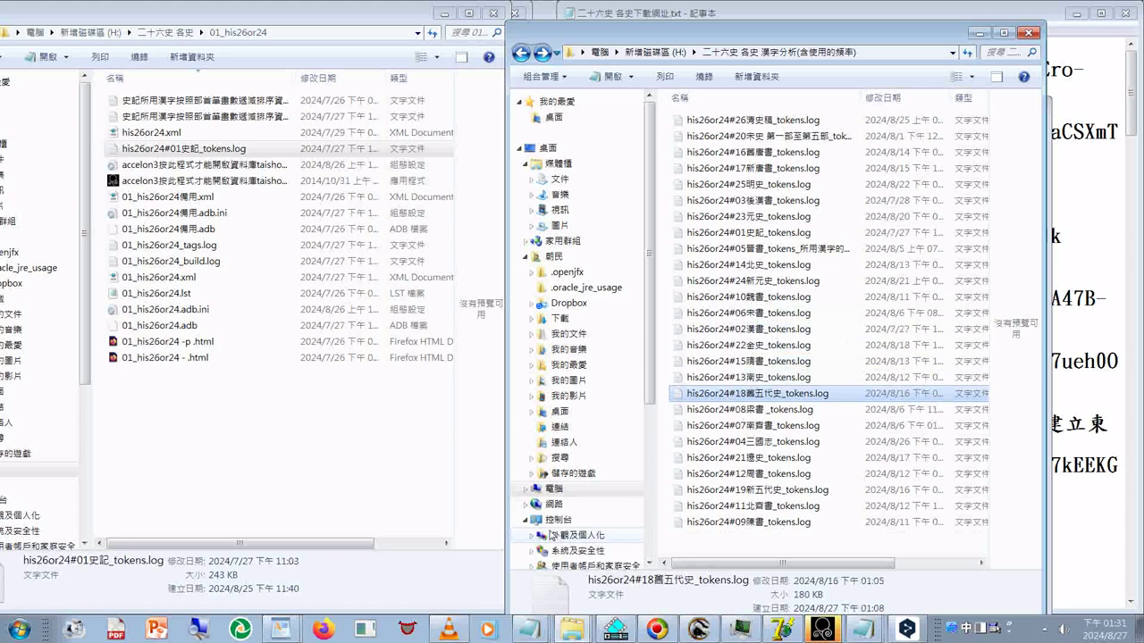
pyautogui.press('Down')
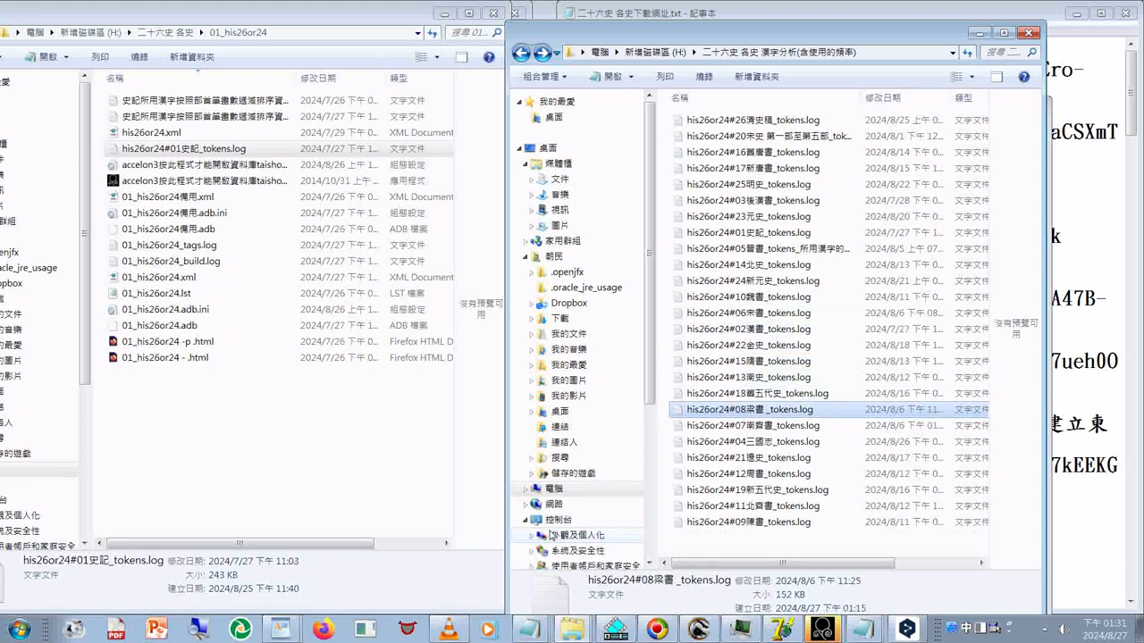
pyautogui.press('Down')
pyautogui.press('Down')
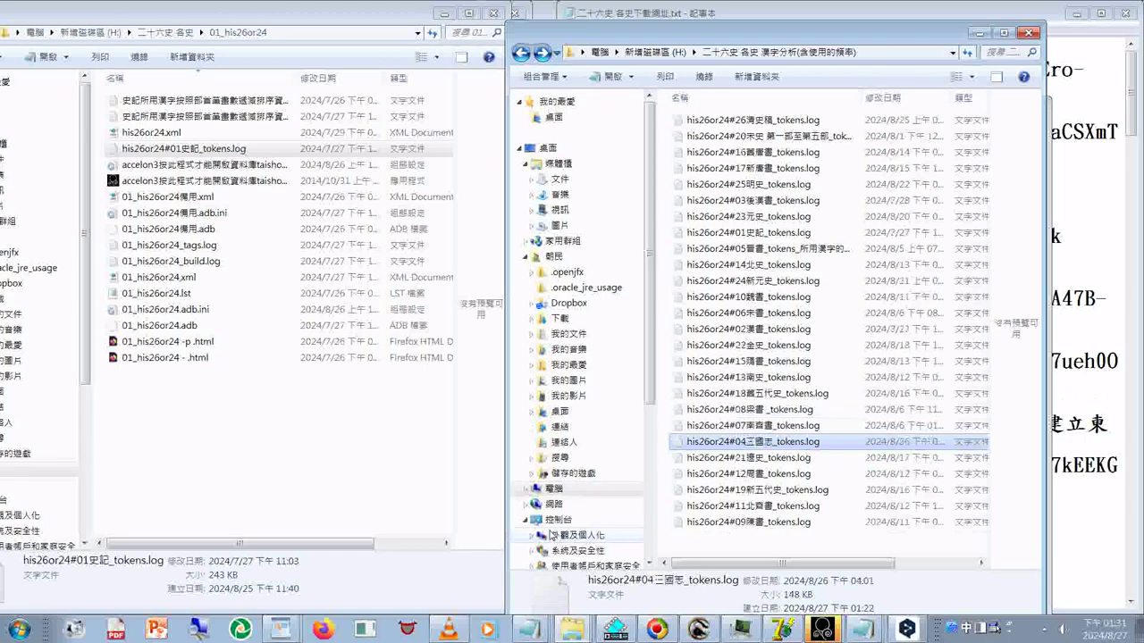
pyautogui.press('Down')
pyautogui.press('Down')
pyautogui.press('Down')
pyautogui.press('Down')
pyautogui.press('Down')
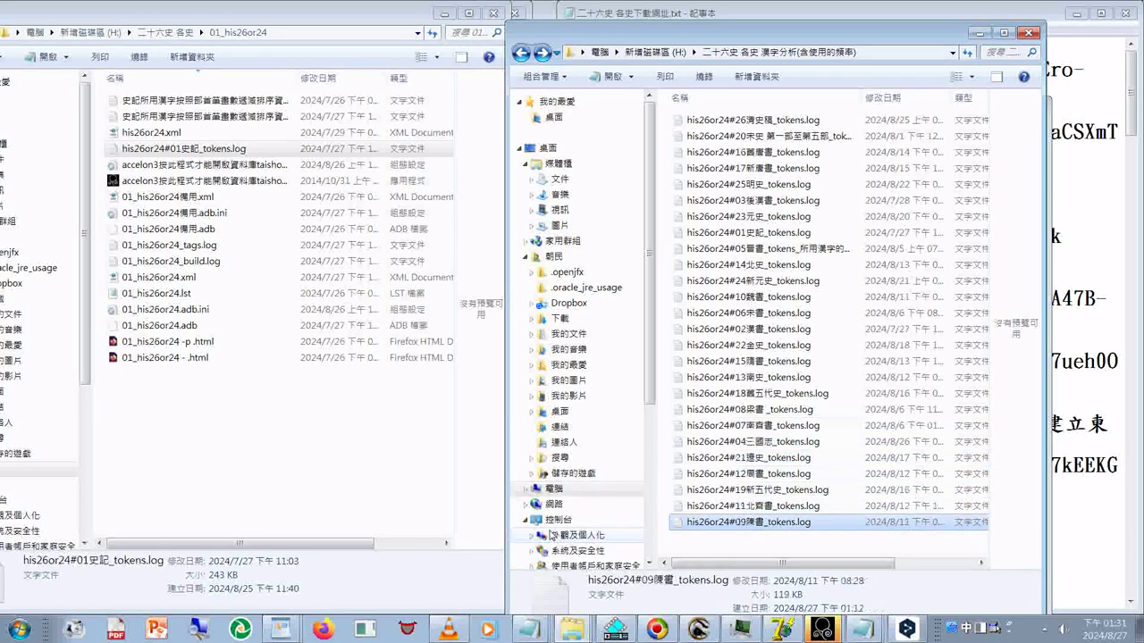
pyautogui.click(766, 545)
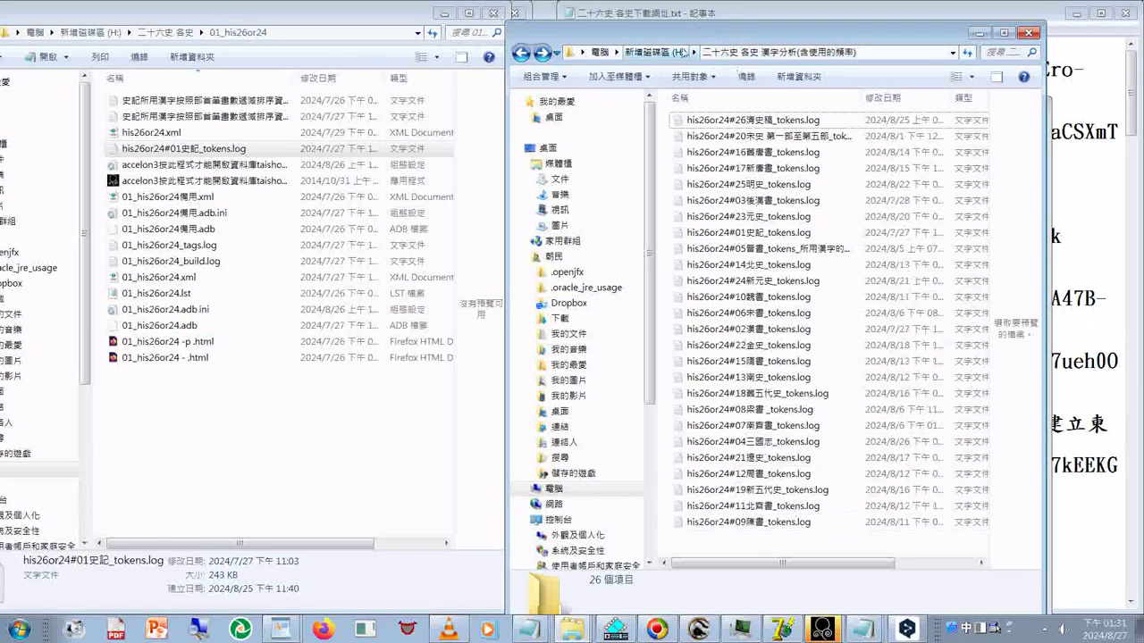
# Go up to the H: drive and copy the name of the 二十六史 各史 漢字分析(含使用的頻率) folder
pyautogui.click(682, 52)
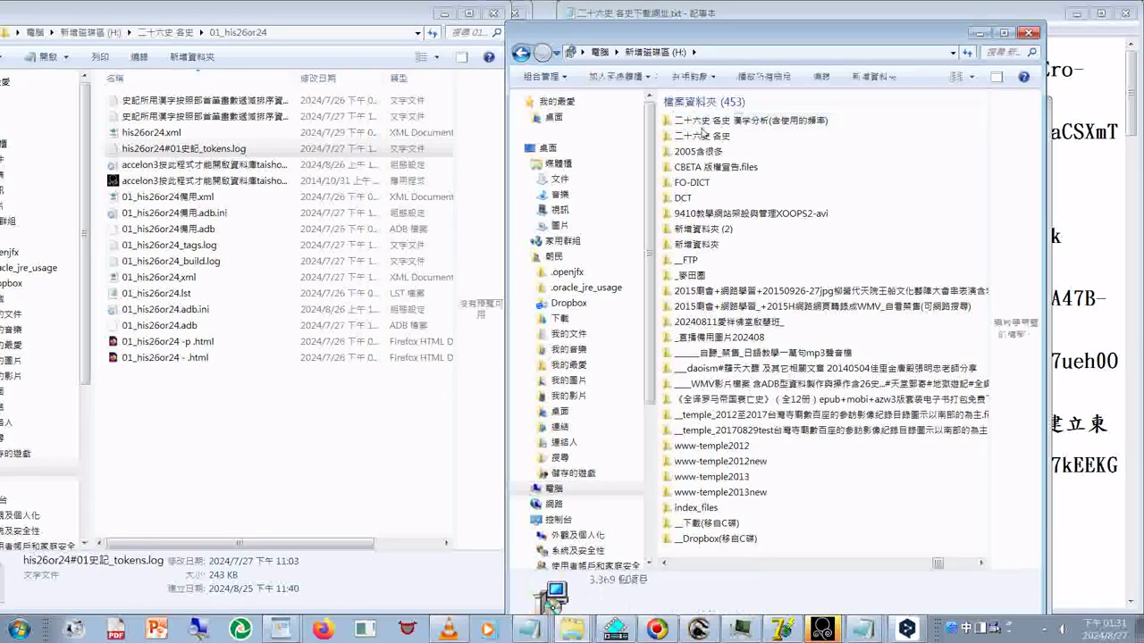
pyautogui.rightClick(701, 127)
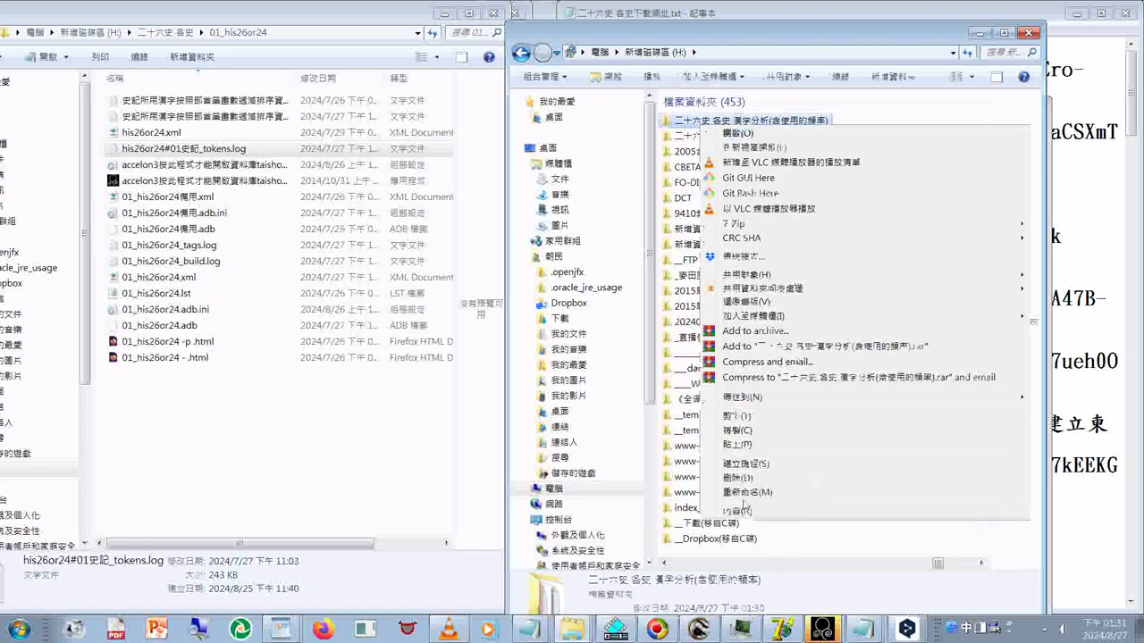
pyautogui.click(744, 497)
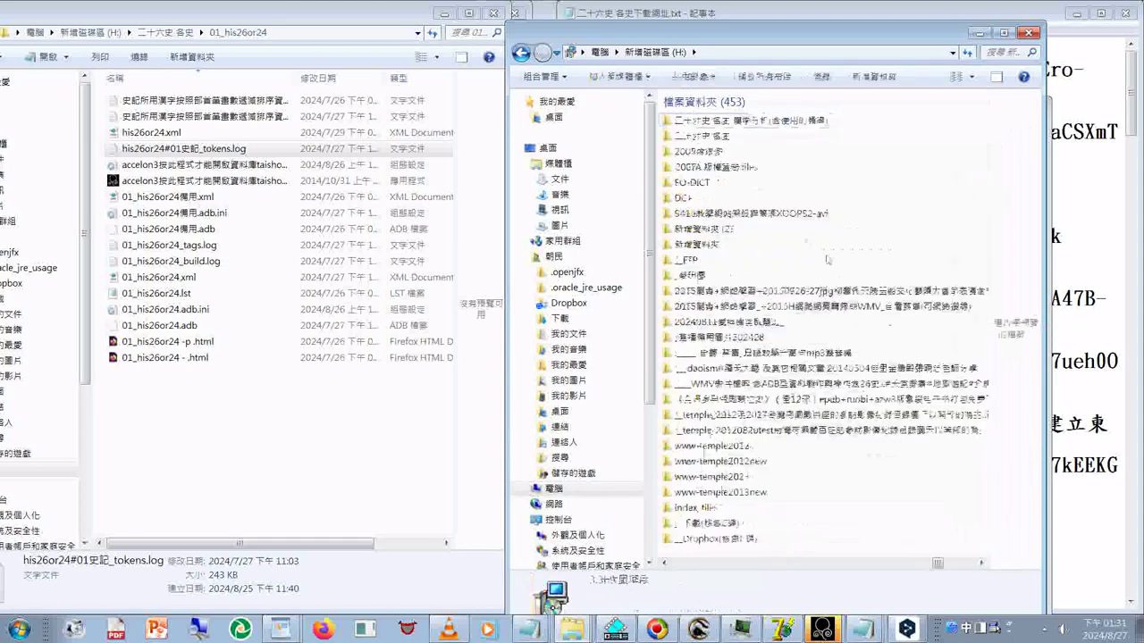
pyautogui.rightClick(731, 126)
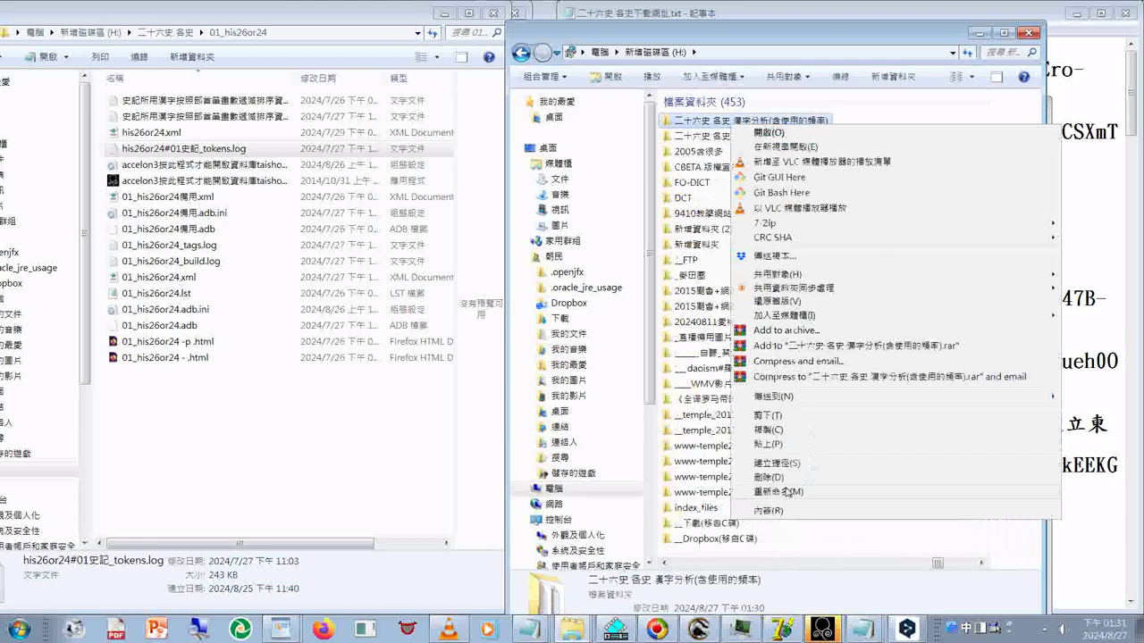
pyautogui.click(785, 490)
pyautogui.hotkey('ctrl', 'c')
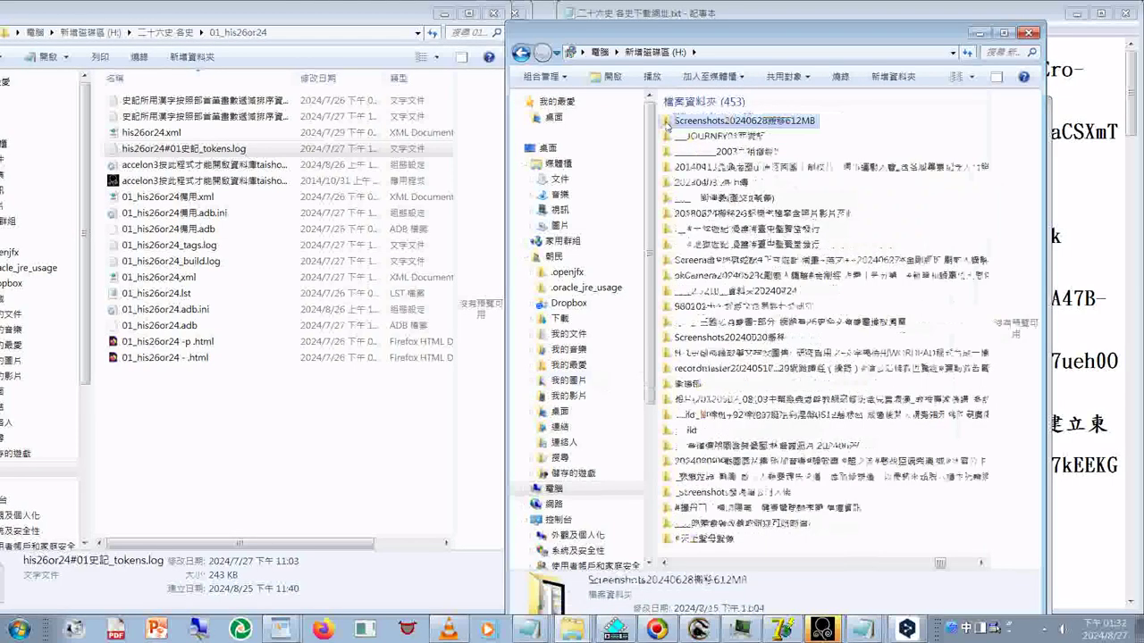
# Reopen the 二十六史 各史 漢字分析(含使用的頻率) folder and create a new subfolder in it
pyautogui.doubleClick(679, 121)
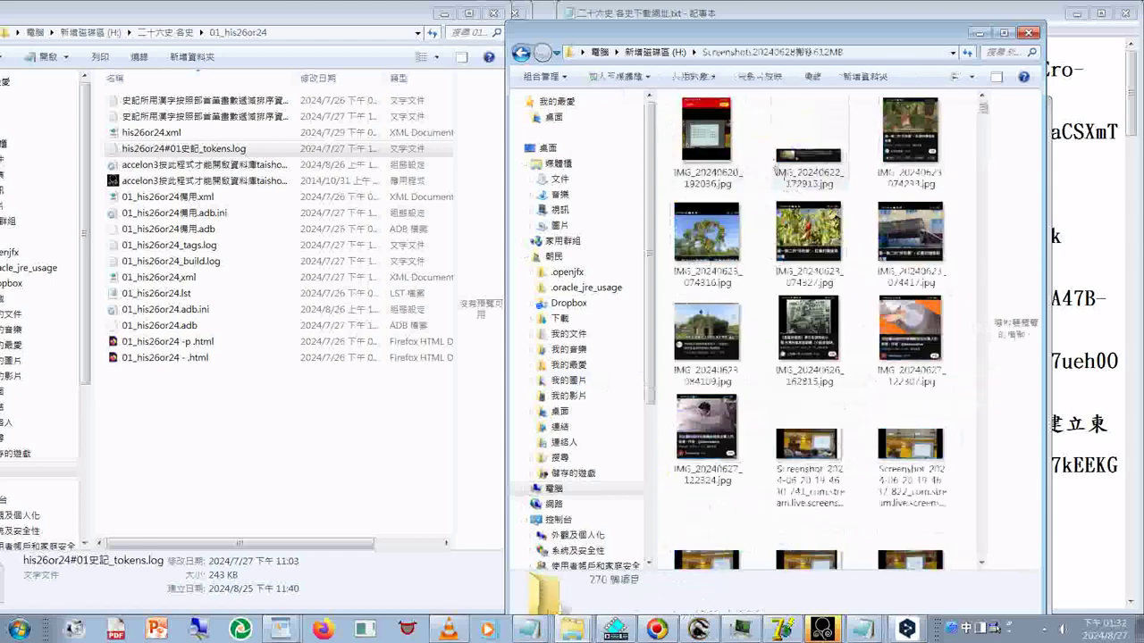
pyautogui.click(521, 53)
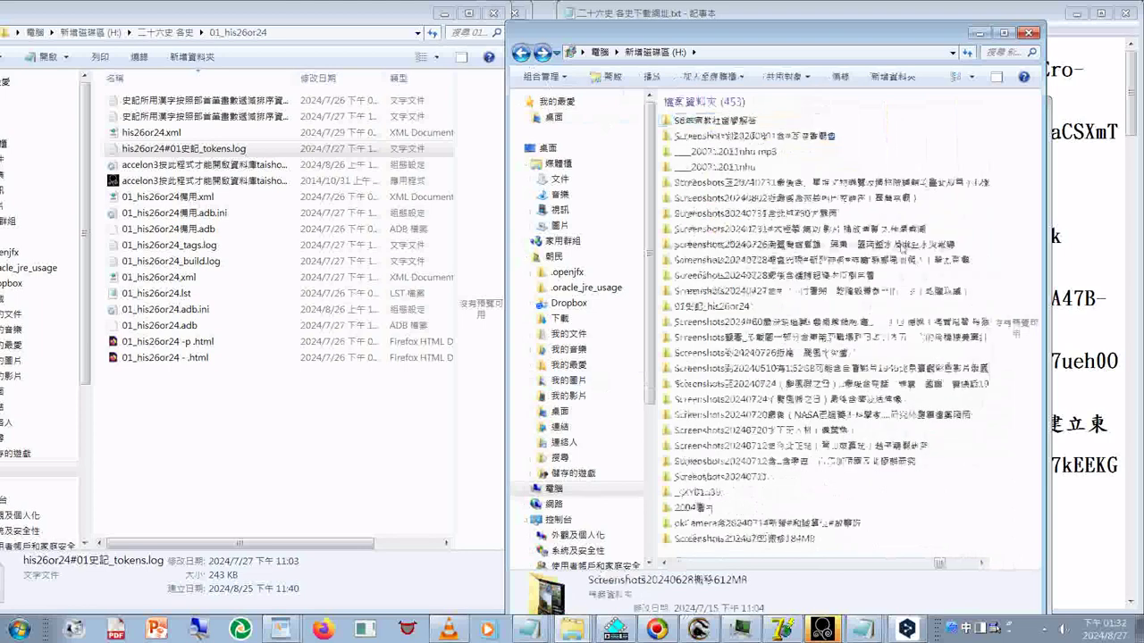
pyautogui.doubleClick(666, 340)
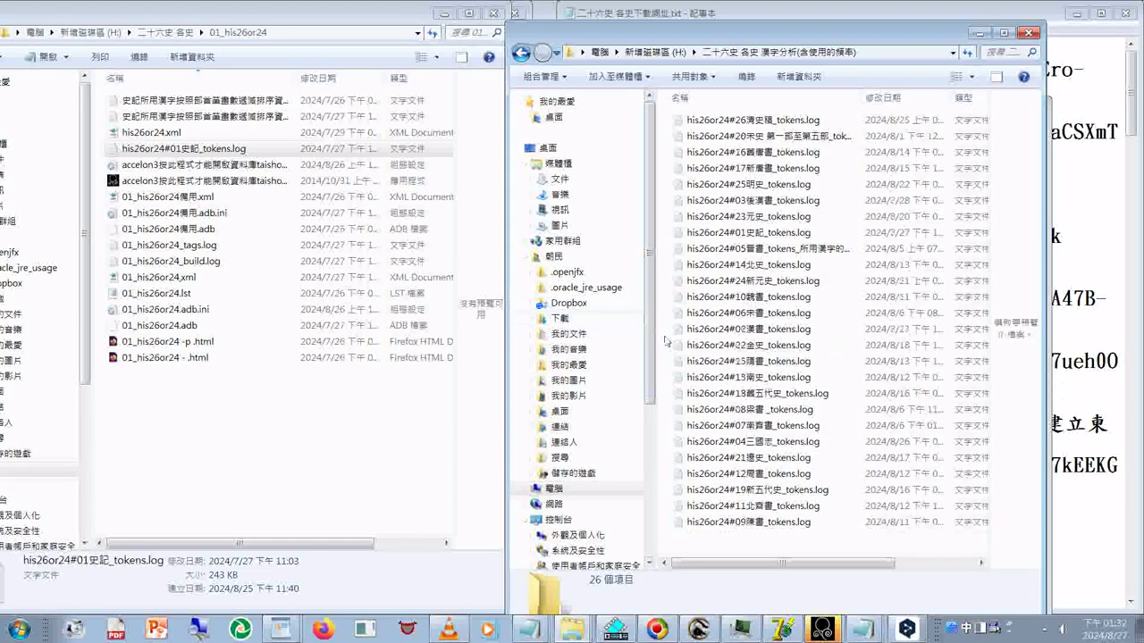
pyautogui.rightClick(666, 340)
pyautogui.moveTo(753, 553)
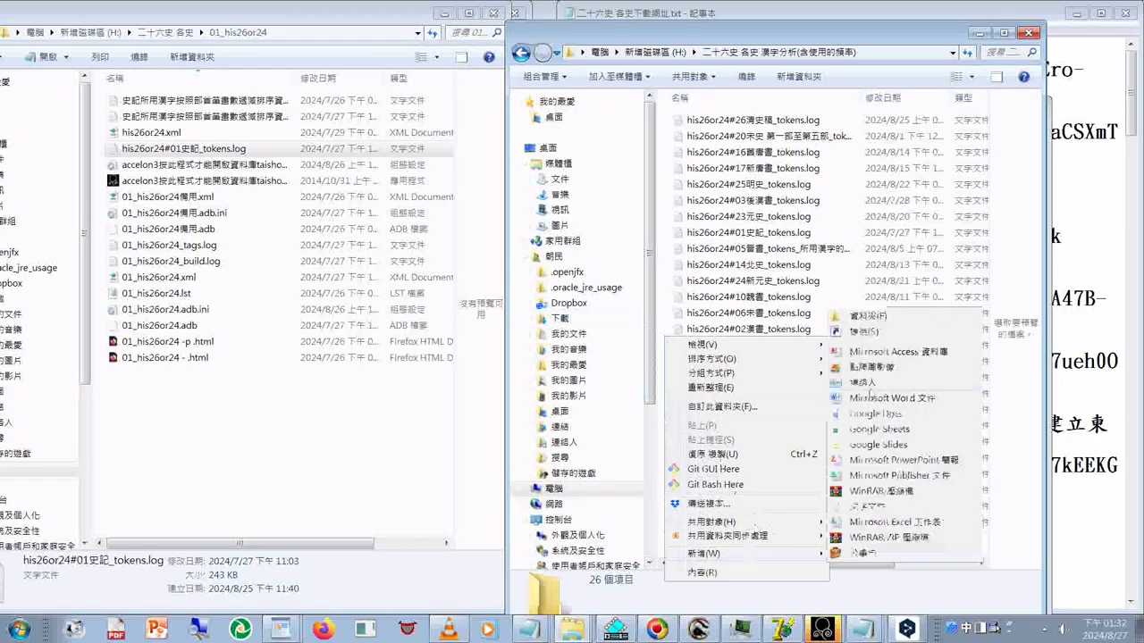
pyautogui.click(896, 318)
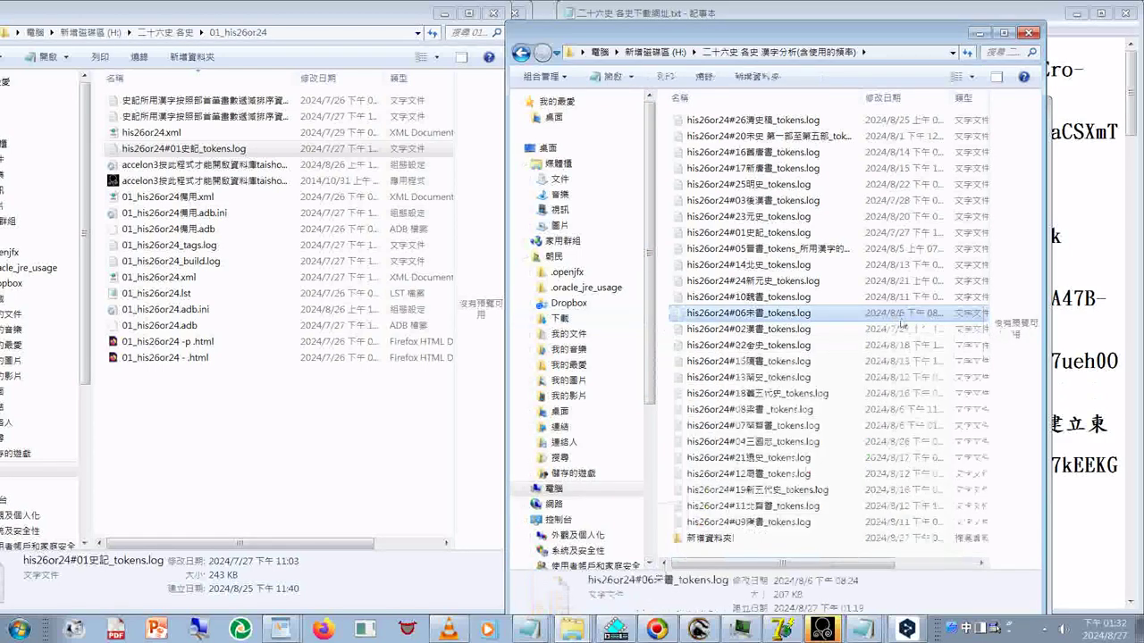
# Start renaming the new subfolder from the copied name, changing its wording to 二十六史 各史 所用漢字的使用頻率
pyautogui.click(715, 541)
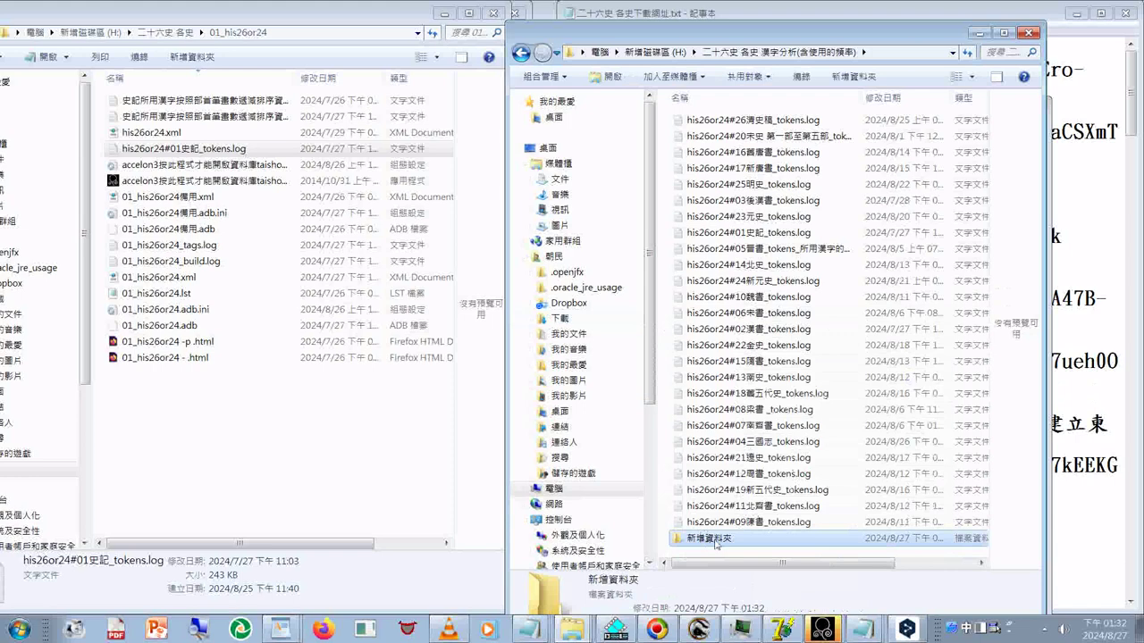
pyautogui.press('F2')
pyautogui.hotkey('ctrl', 'v')
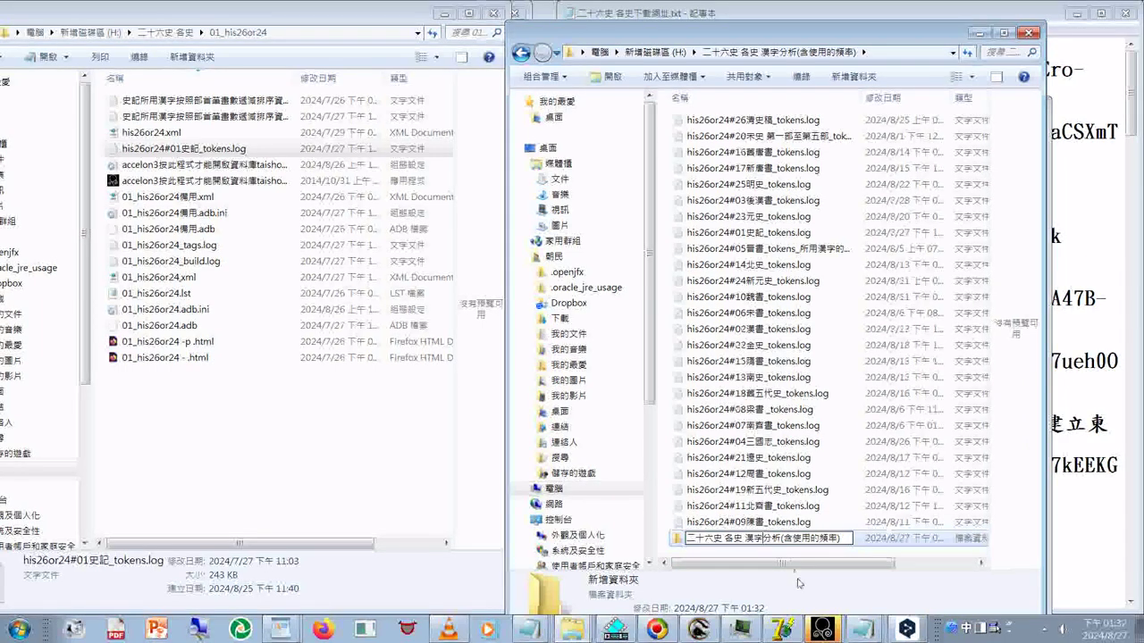
pyautogui.press('Delete')
pyautogui.press('Delete')
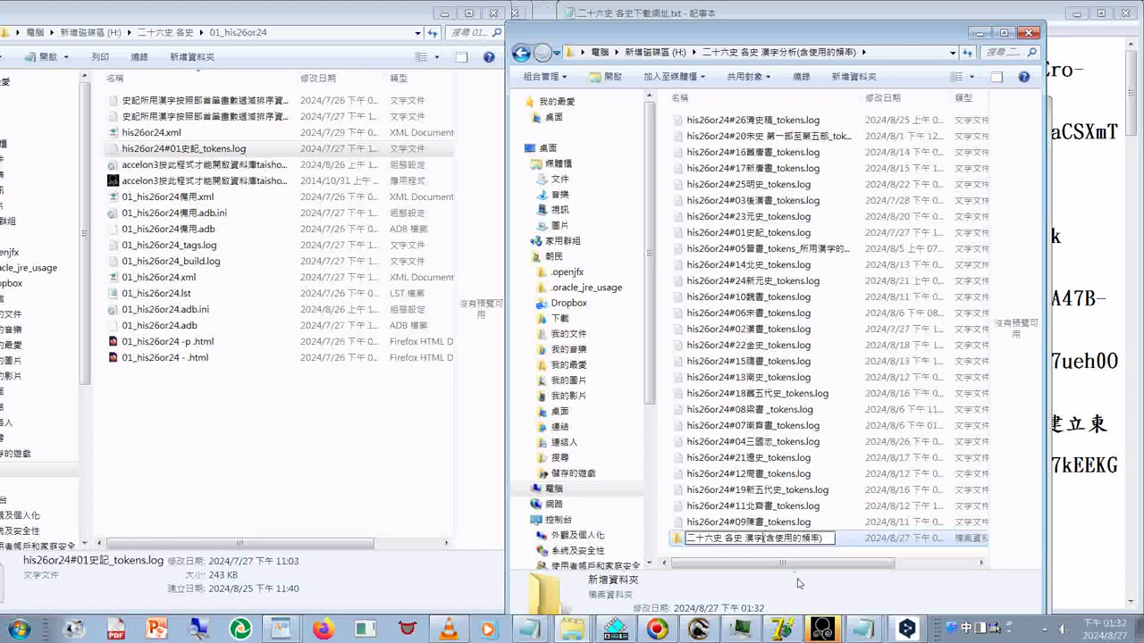
pyautogui.press('Delete')
pyautogui.press('Delete')
pyautogui.press('BackSpace')
pyautogui.press('BackSpace')
pyautogui.write('所ㄩ')
pyautogui.write('用漢字')
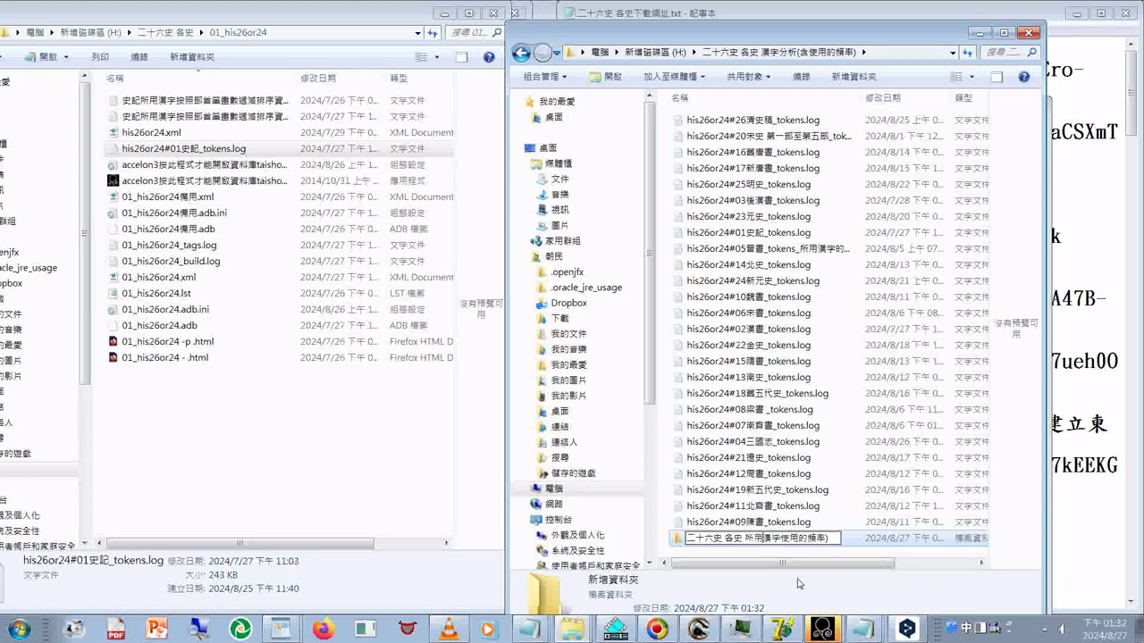
pyautogui.write('ㄉ')
pyautogui.write('的')
pyautogui.press('Return')
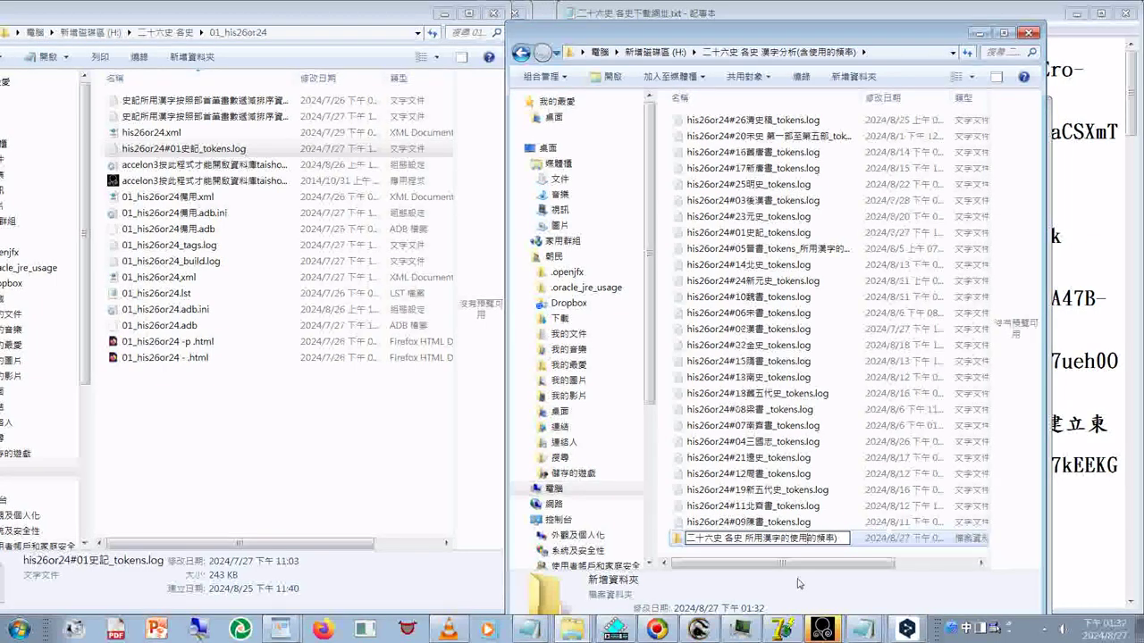
pyautogui.press('BackSpace')
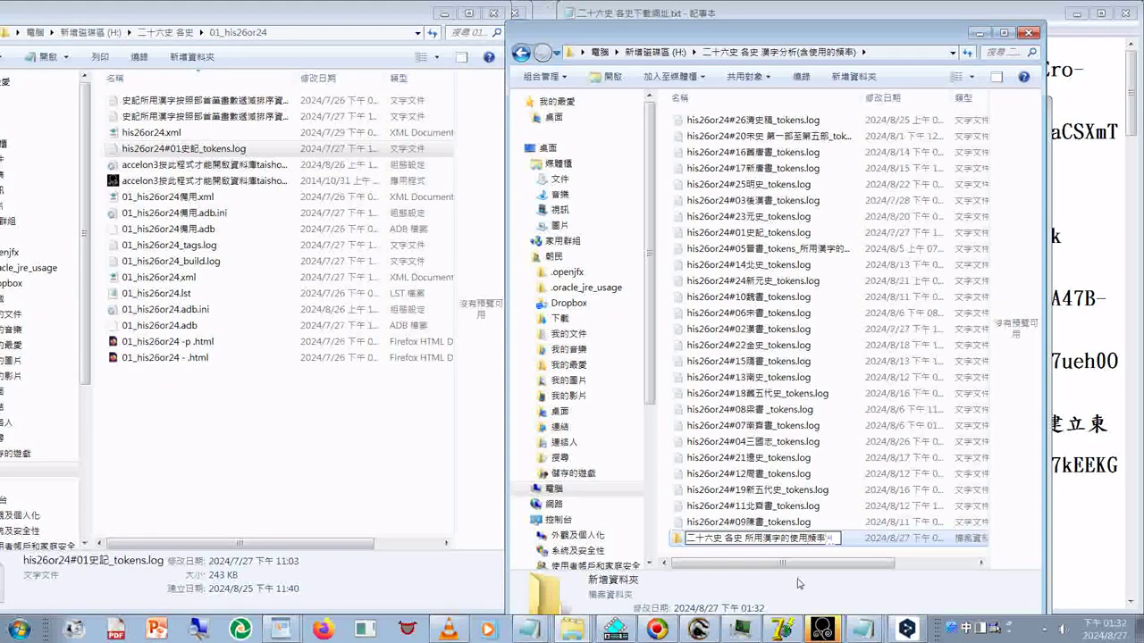
# Extend the subfolder's name to 二十六史 各史 所用漢字的使用頻率及按照部首筆畫數遞減排序資料) and apply it
pyautogui.write('次)')
pyautogui.press('BackSpace')
pyautogui.write('ㄦ')
pyautogui.write('車')
pyautogui.write('按照)')
pyautogui.press('BackSpace')
pyautogui.write('ㄅ')
pyautogui.write('不守')
pyautogui.write(')')
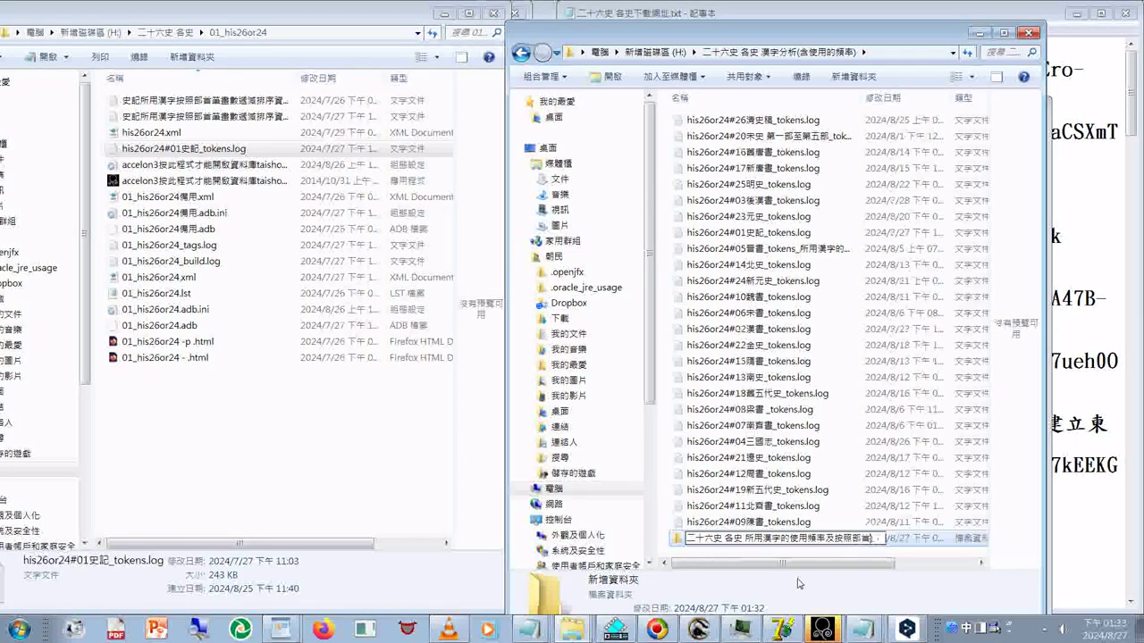
pyautogui.write('比ㄈㄨ')
pyautogui.write('ㄚˋ')
pyautogui.write('ㄕ')
pyautogui.write('ㄨ')
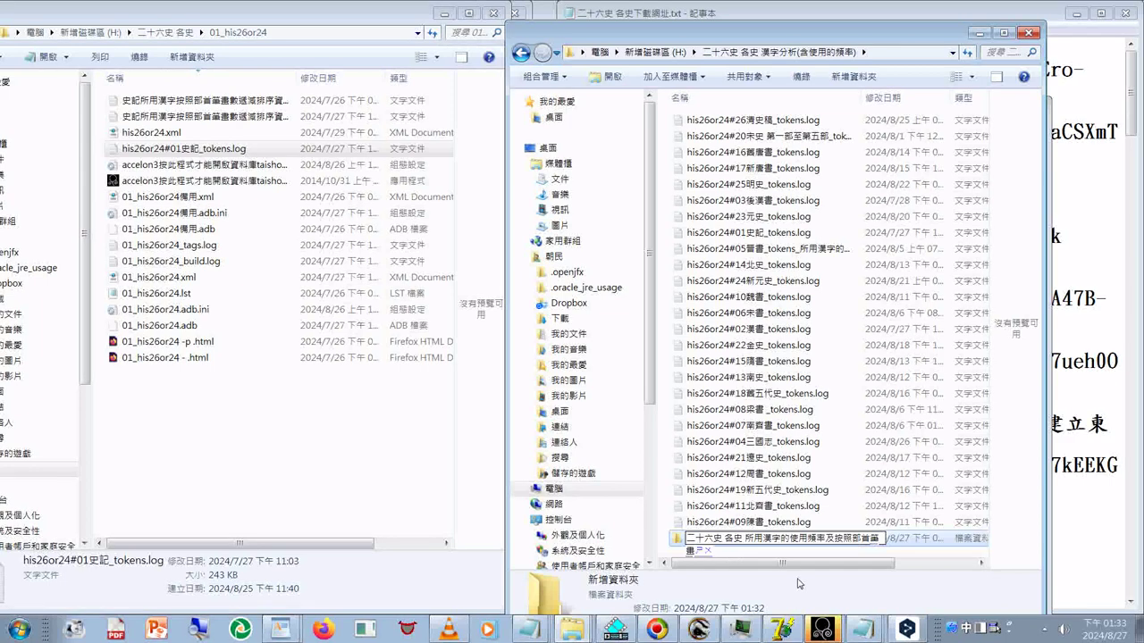
pyautogui.write('ˋ)ㄐㄧˋ')
pyautogui.press('BackSpace')
pyautogui.press('Left')
pyautogui.write('排序')
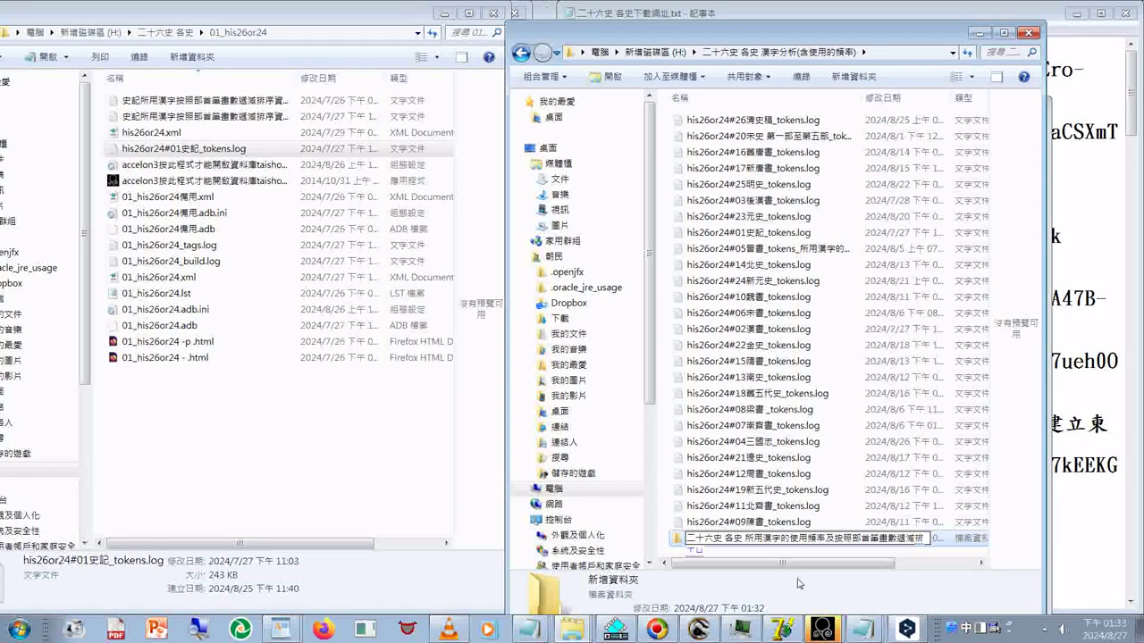
pyautogui.write('ˋㄗ ㄌㄧㄠˋ')
pyautogui.press('Return')
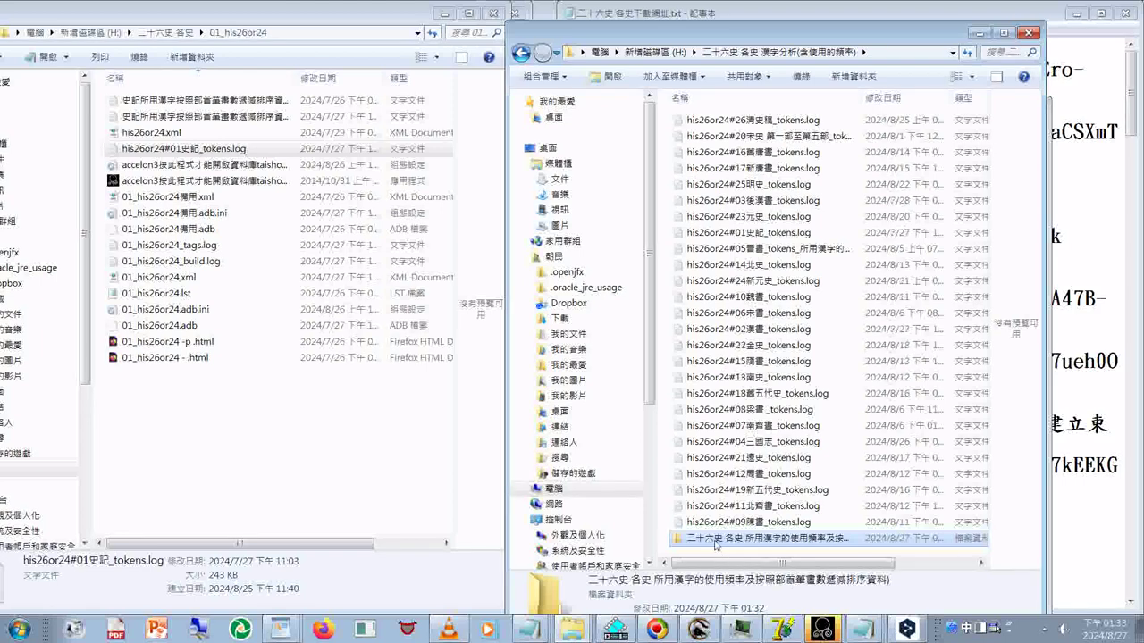
# Open the new subfolder in a separate window and briefly view the first 史記 sorted-character text file in 01_his26or24
pyautogui.rightClick(715, 546)
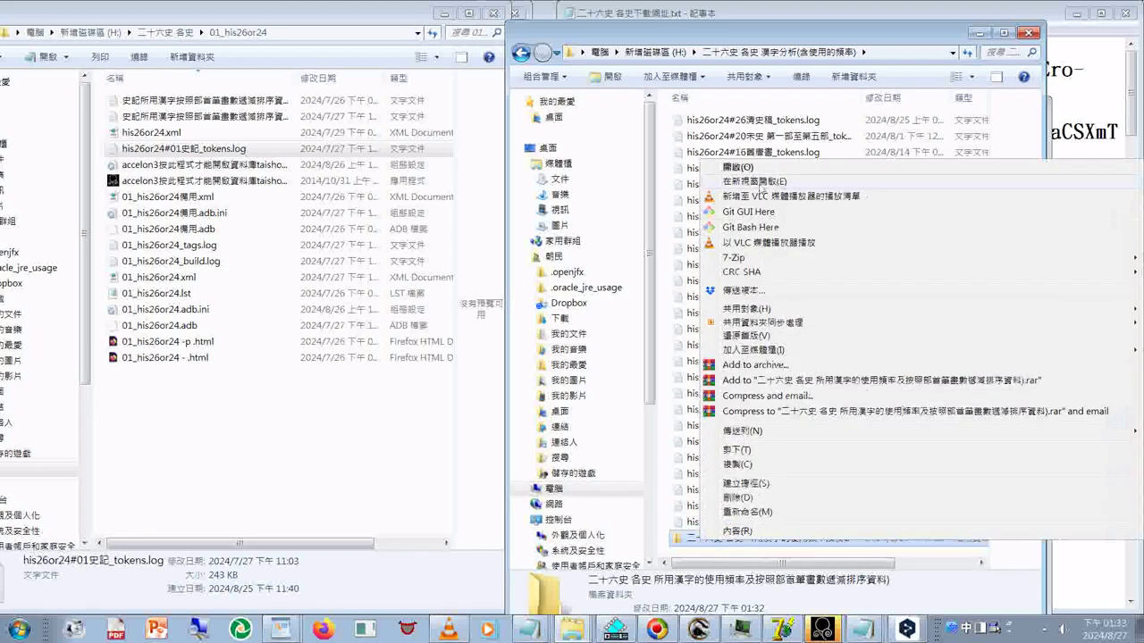
pyautogui.click(770, 181)
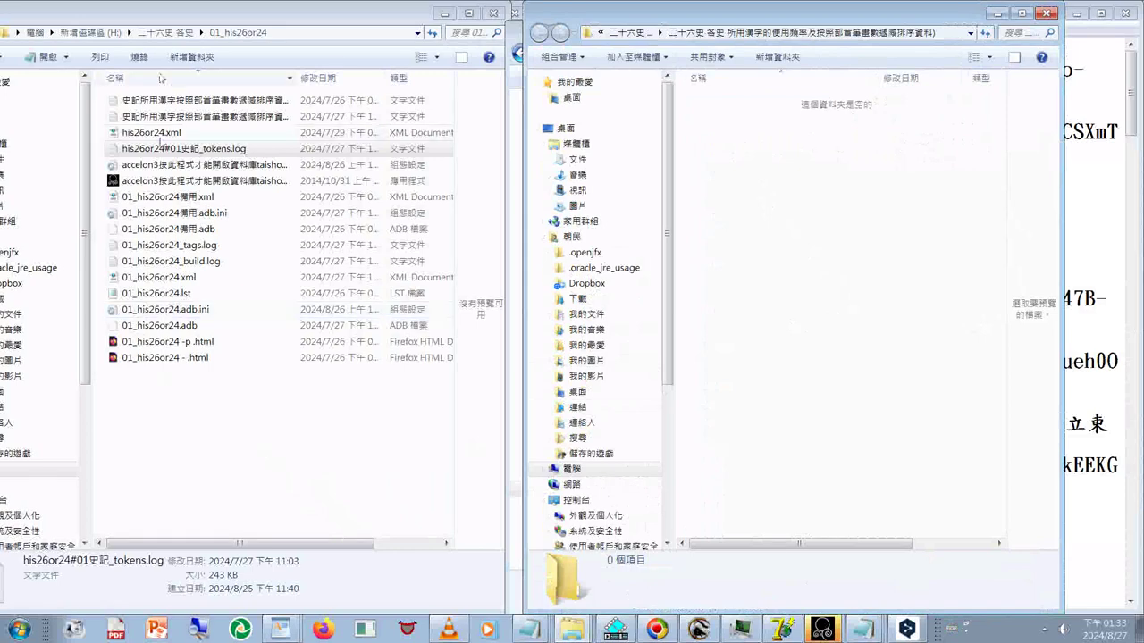
pyautogui.doubleClick(197, 100)
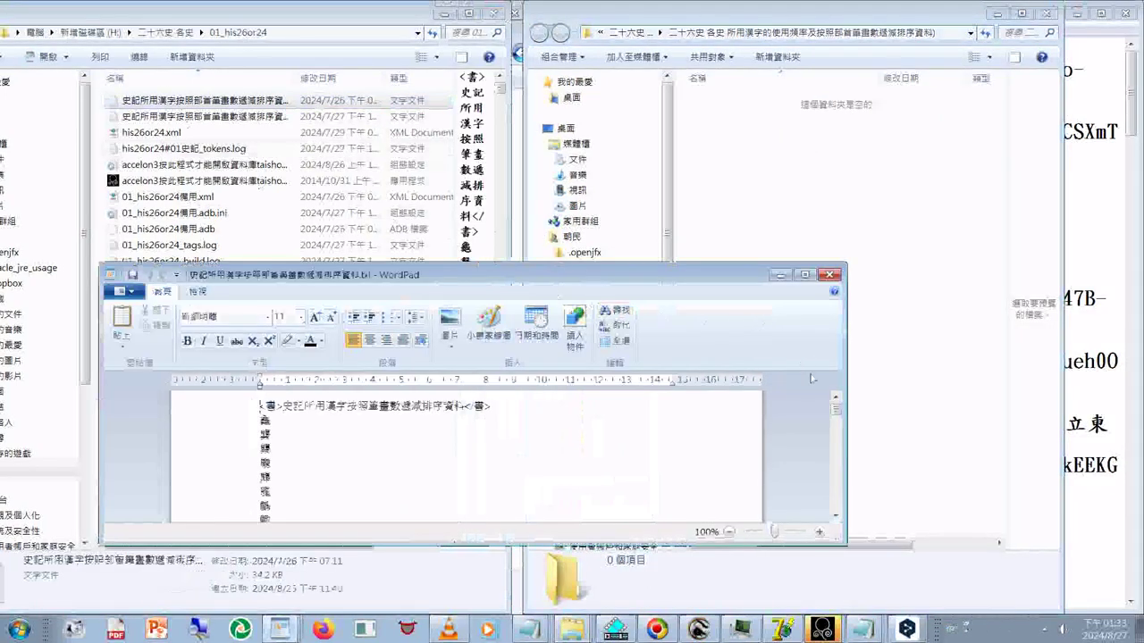
pyautogui.hotkey('ctrl', 'End')
pyautogui.hotkey('ctrl', 'Home')
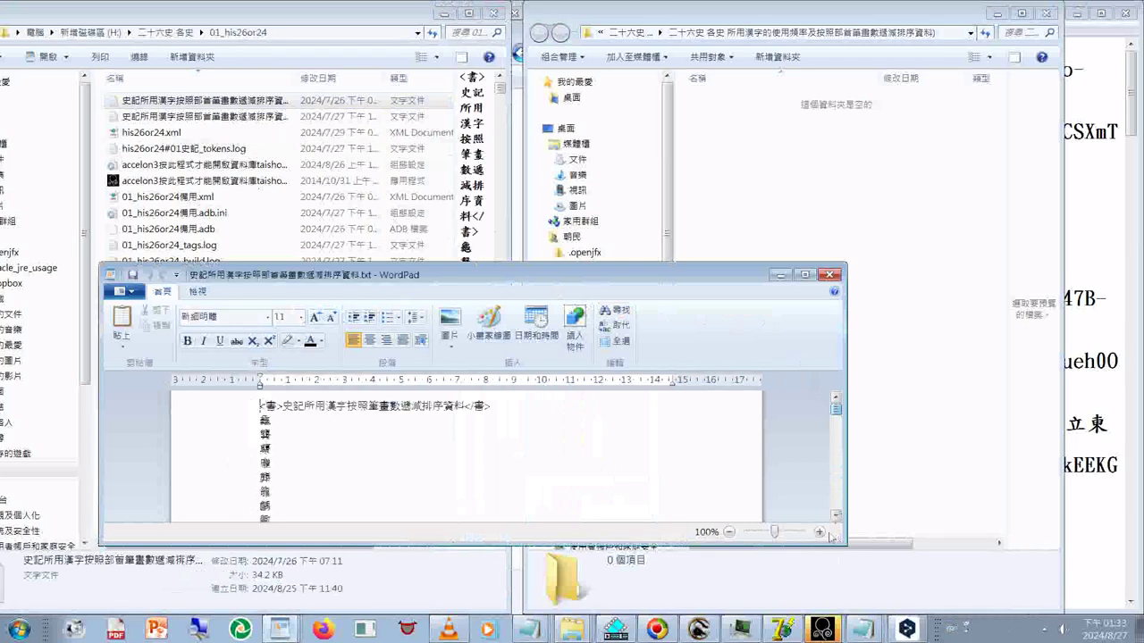
pyautogui.click(830, 275)
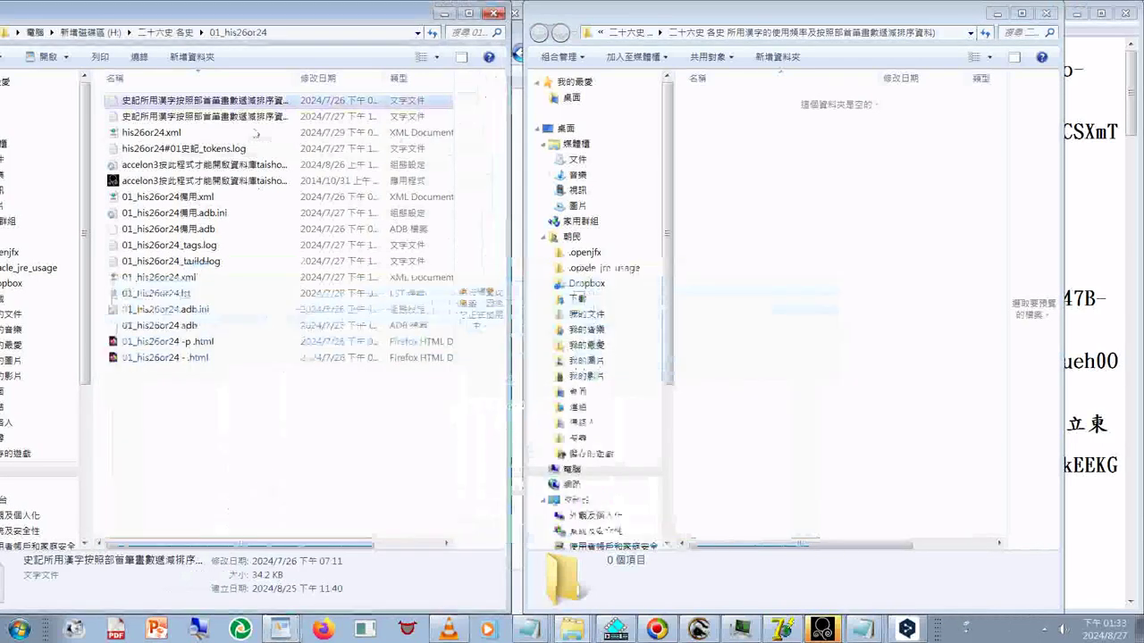
# Open the second 史記 text file, 史記所用漢字按照部首筆畫數遞減排序資料 字型是中楷注音.txt, in Notepad and place its window over the folder windows
pyautogui.click(192, 122)
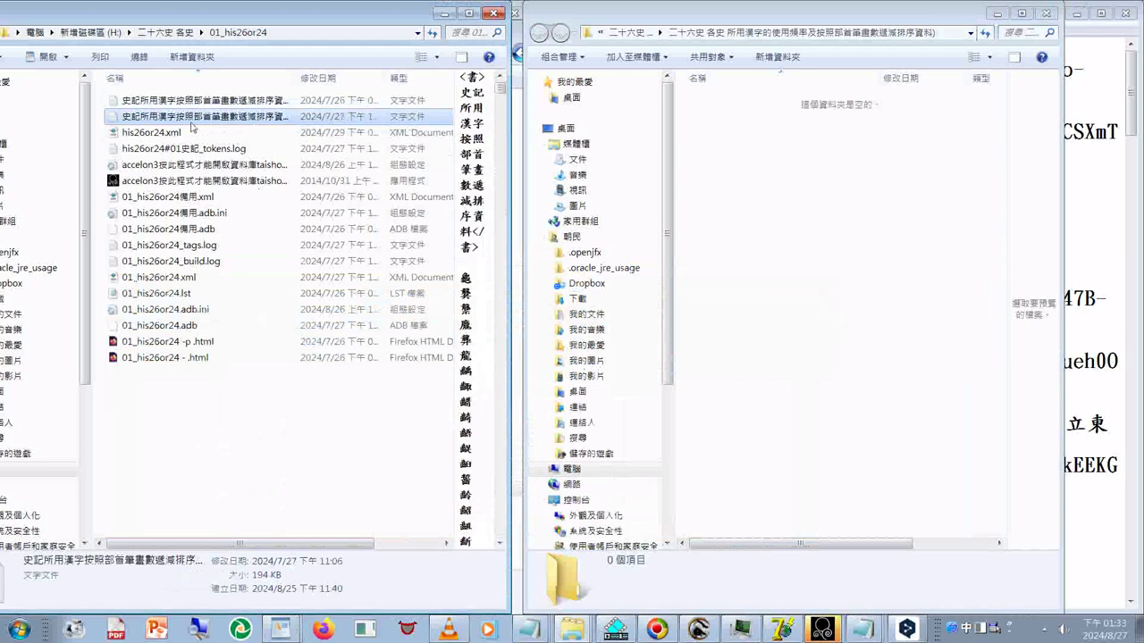
pyautogui.moveTo(501, 87)
pyautogui.mouseDown()
pyautogui.moveTo(500, 484)
pyautogui.moveTo(500, 87)
pyautogui.mouseUp()
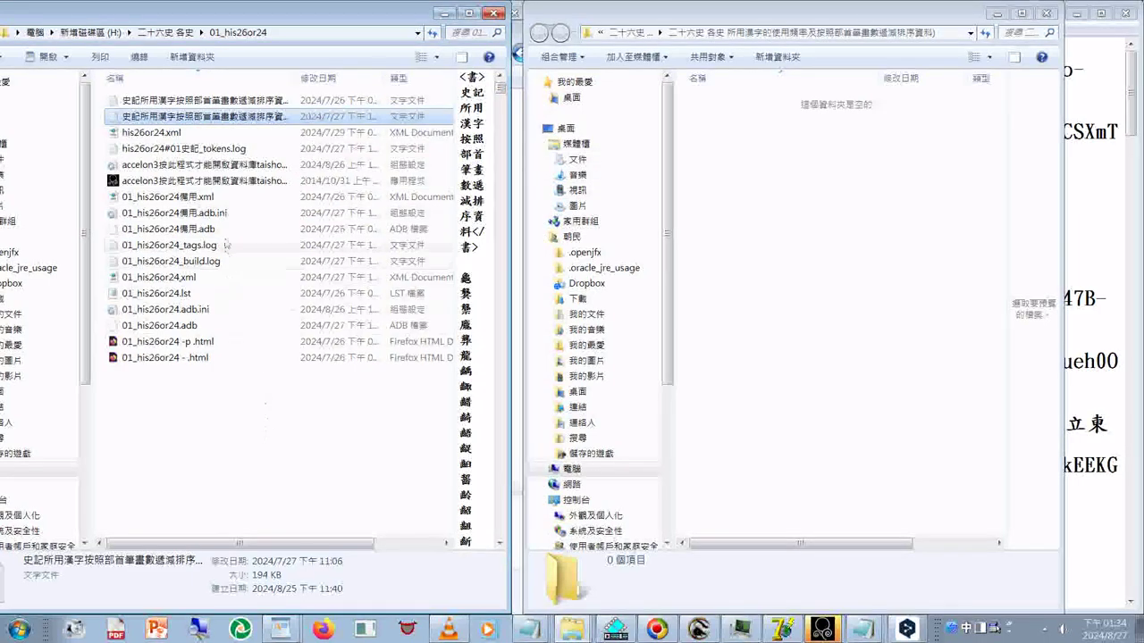
pyautogui.click(18, 629)
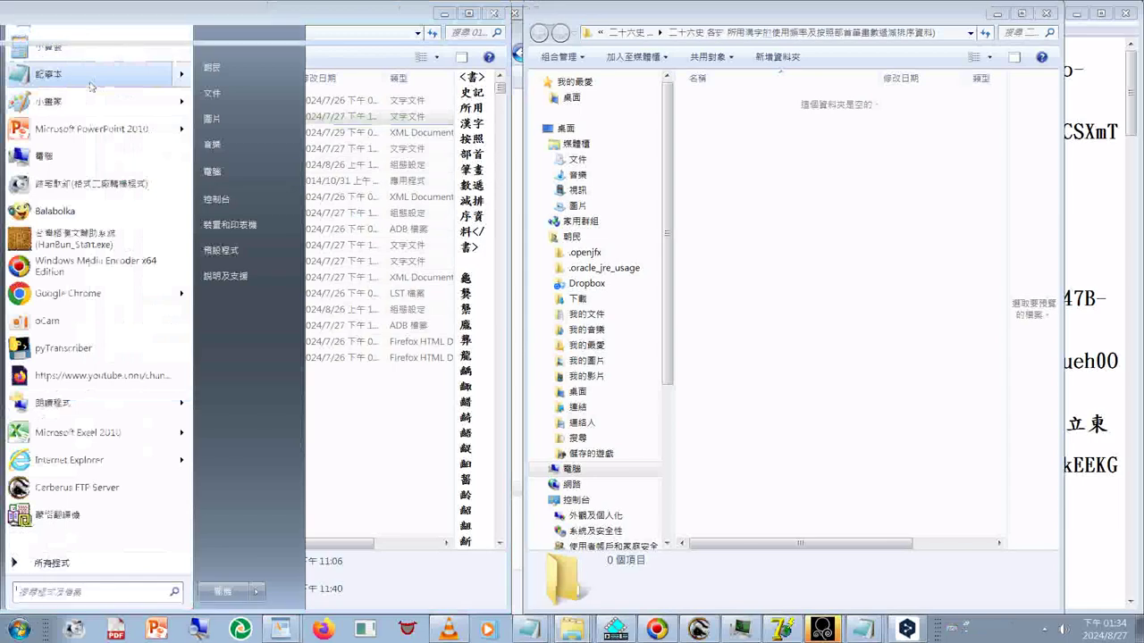
pyautogui.click(99, 75)
pyautogui.moveTo(302, 128); pyautogui.dragTo(759, 306)
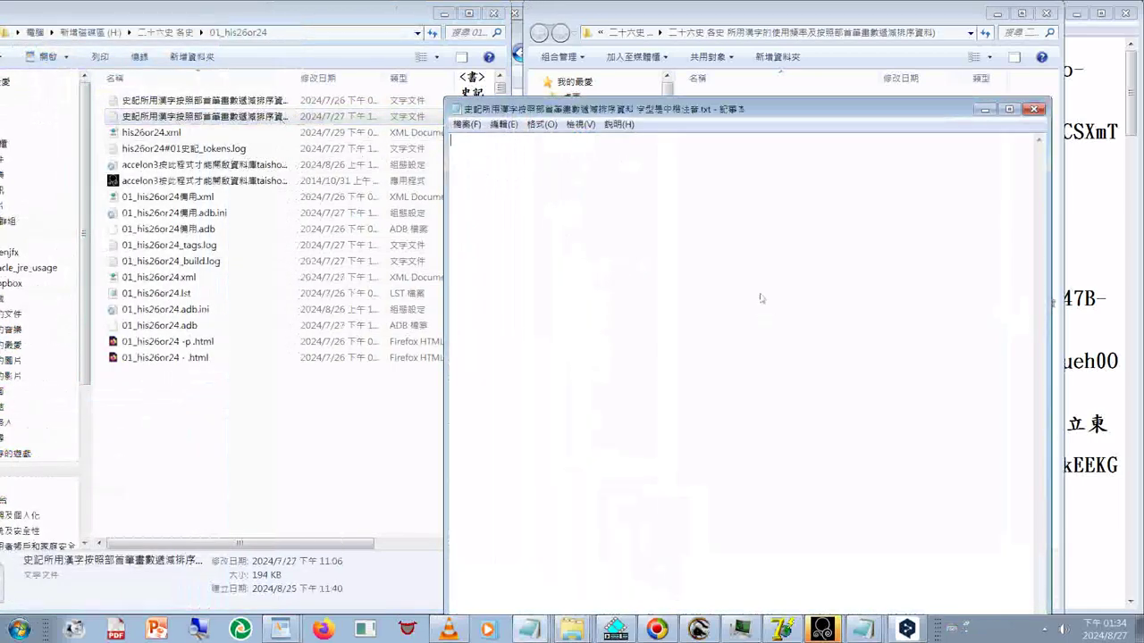
pyautogui.moveTo(587, 117); pyautogui.dragTo(492, 88)
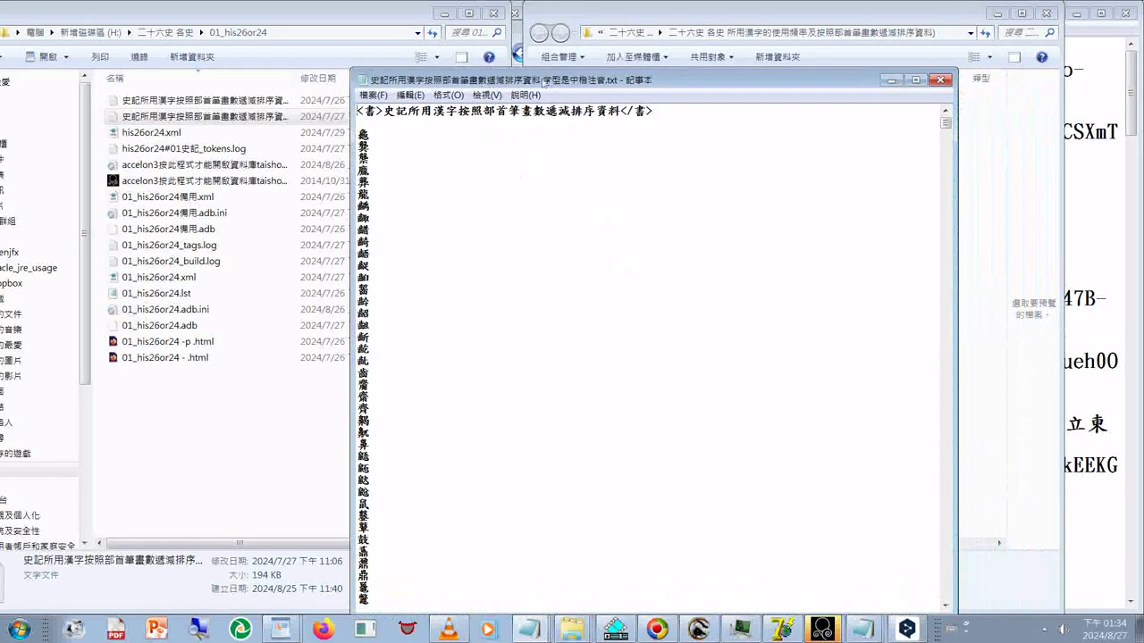
pyautogui.moveTo(530, 85); pyautogui.dragTo(474, 77)
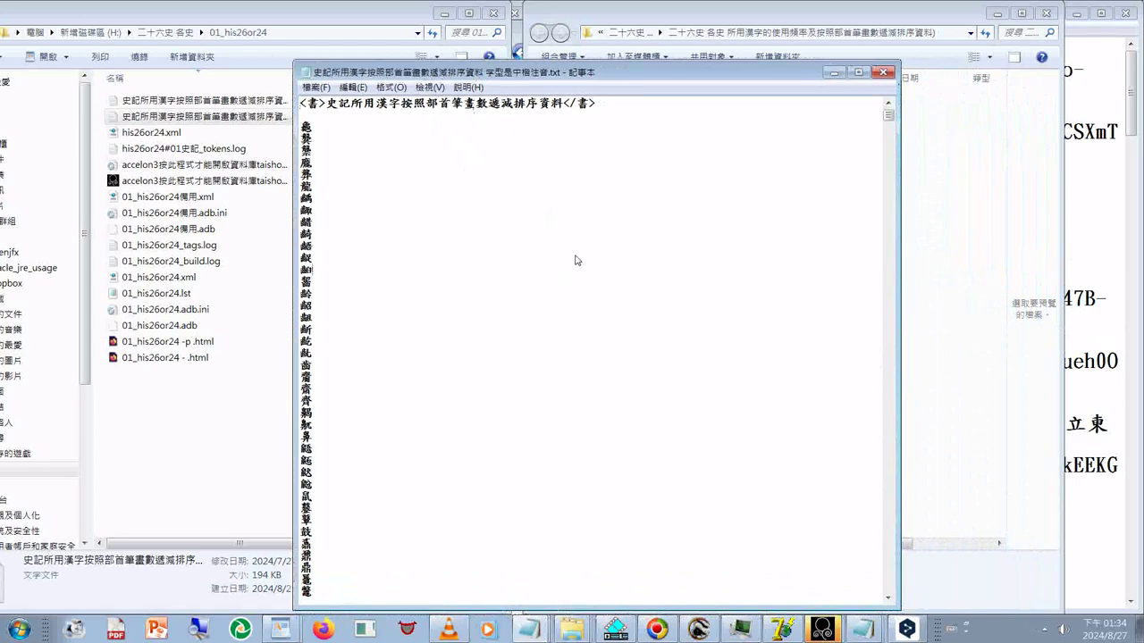
# Search the document for a run of twelve dots to locate the separator after the plain character list
pyautogui.hotkey('ctrl', 'f')
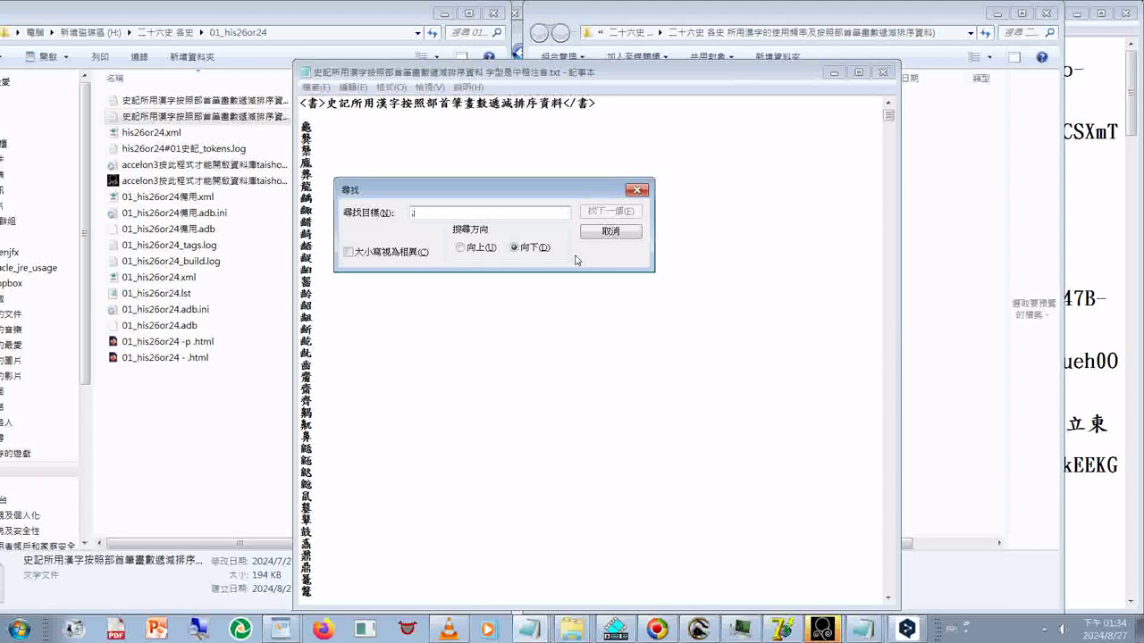
pyautogui.write('............')
pyautogui.press('Return')
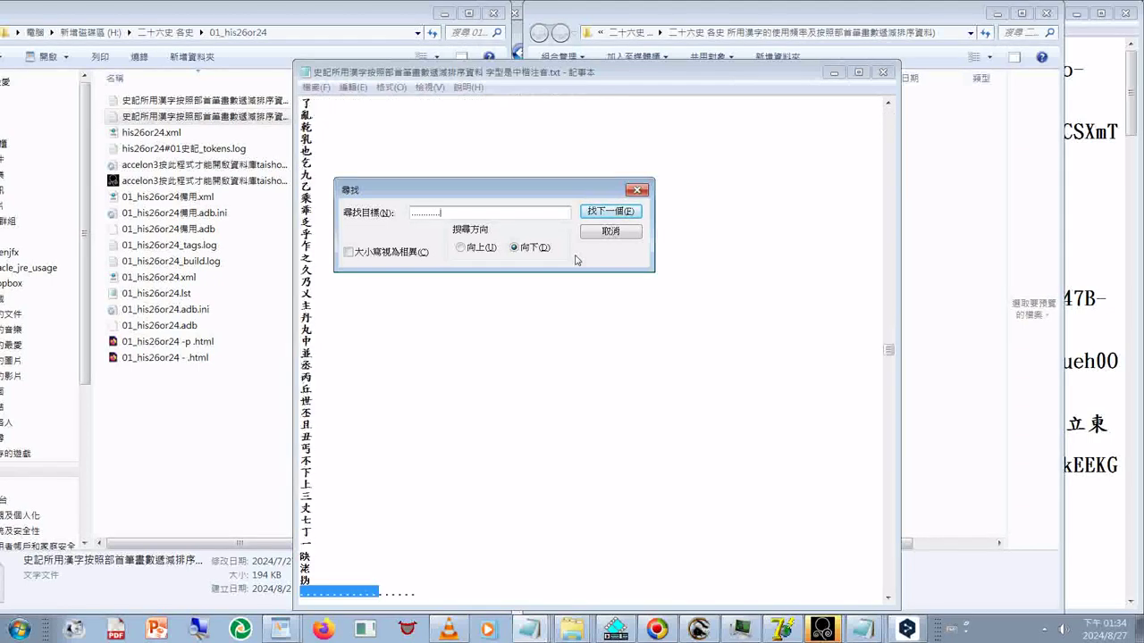
pyautogui.click(456, 581)
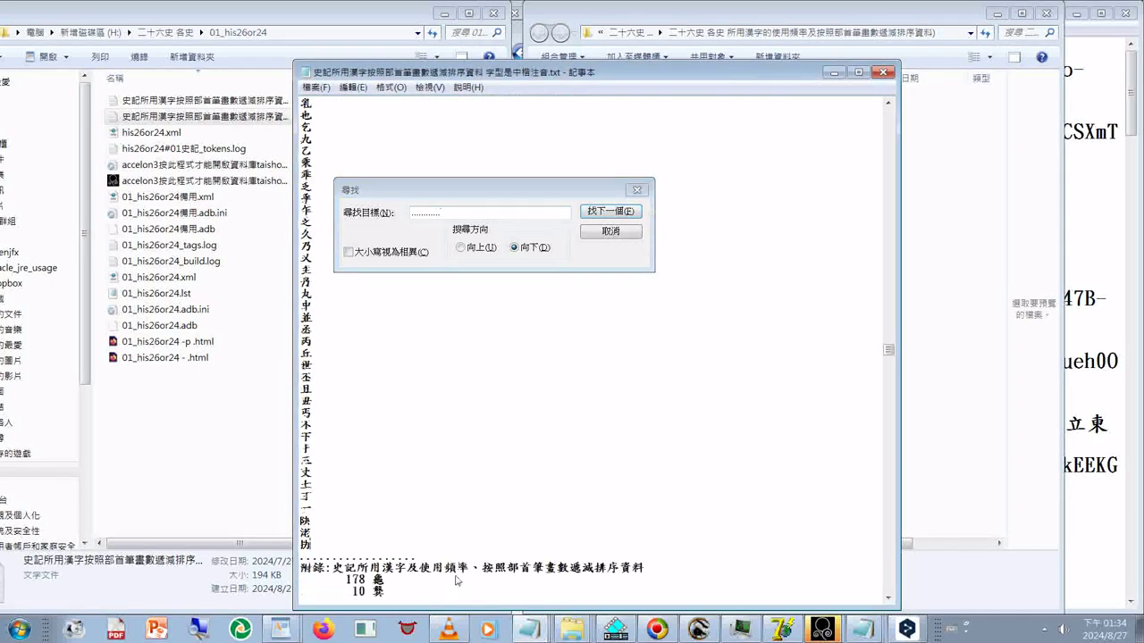
# Cut the whole plain character list, from the <書> title line through the last character above the dotted separator
pyautogui.scroll(-1, 455, 581)
pyautogui.moveTo(326, 512); pyautogui.dragTo(306, 507)
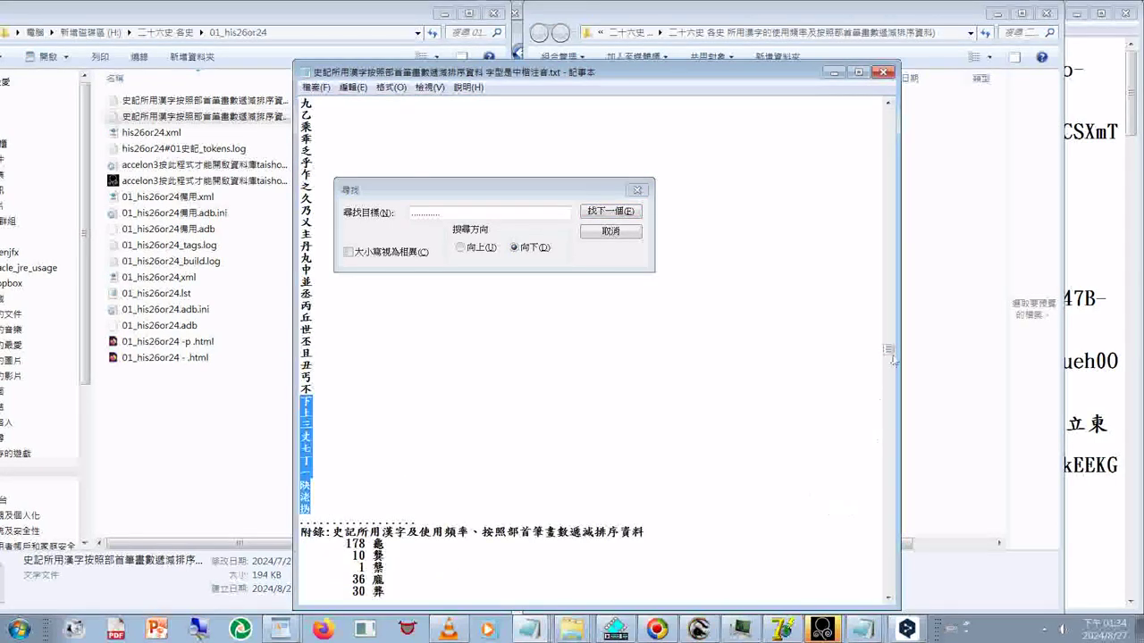
pyautogui.moveTo(888, 349); pyautogui.dragTo(896, 113)
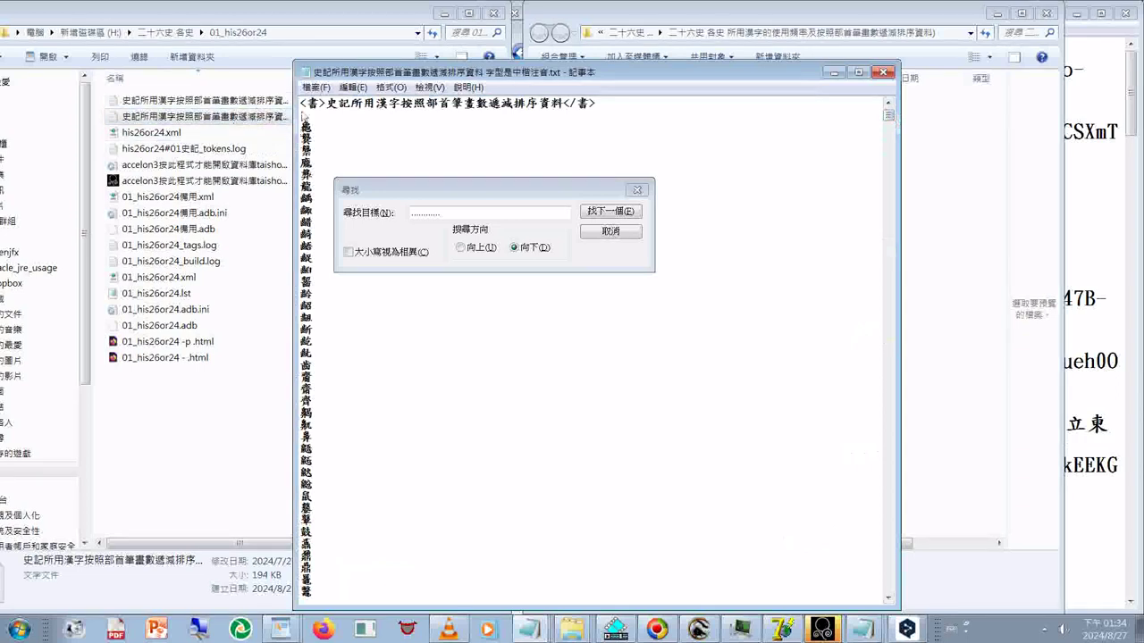
pyautogui.keyDown('shift'); pyautogui.click(303, 105); pyautogui.keyUp('shift')
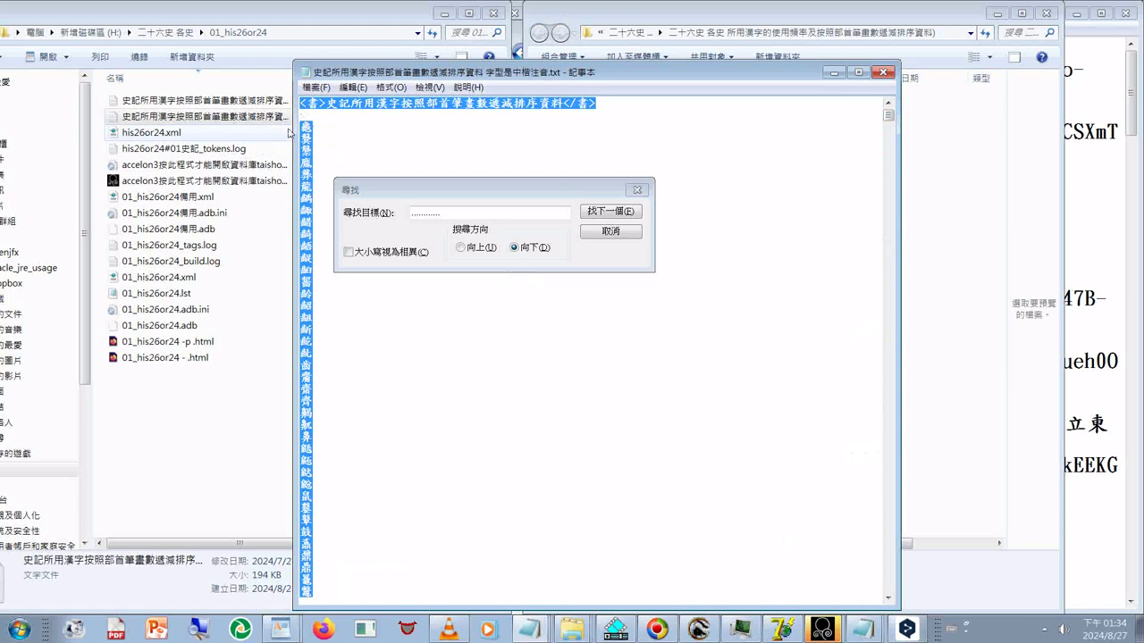
pyautogui.press('Delete')
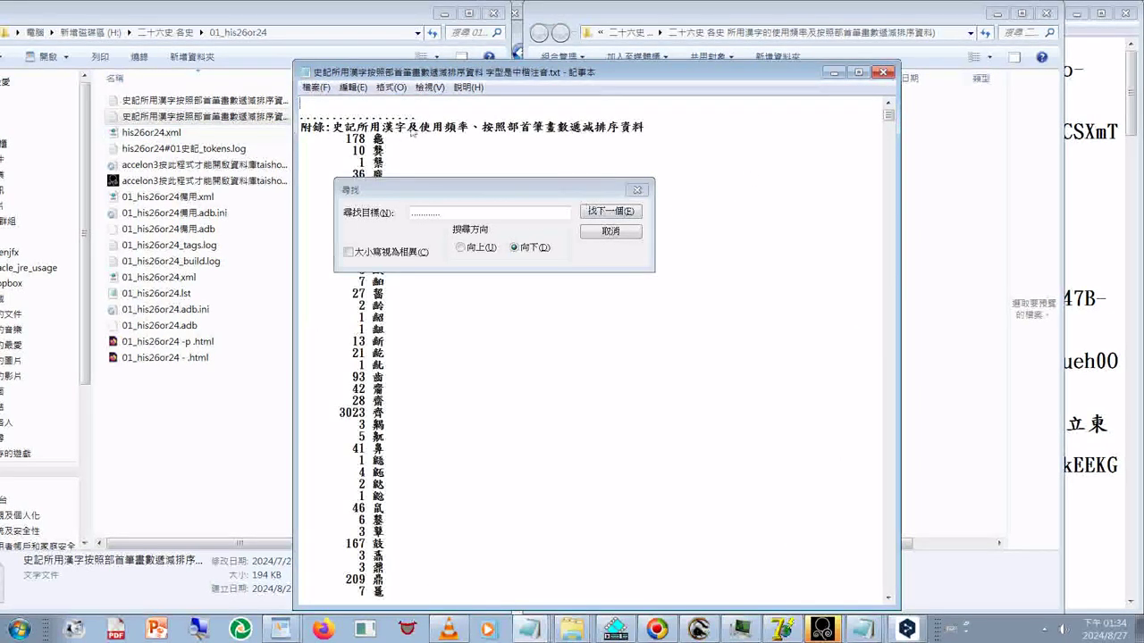
# Remove the leading dotted line and 附錄: and reword the frequency list's heading to 史記所用漢字的使用頻率及按照部首筆畫數遞減排序資料
pyautogui.moveTo(333, 135); pyautogui.dragTo(300, 99)
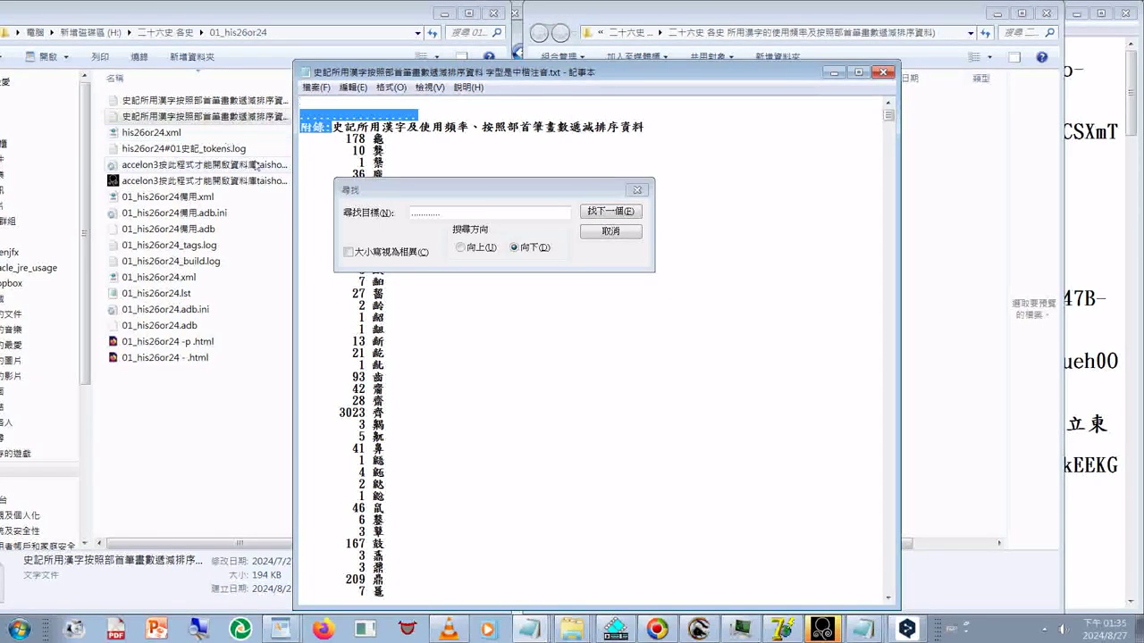
pyautogui.press('Delete')
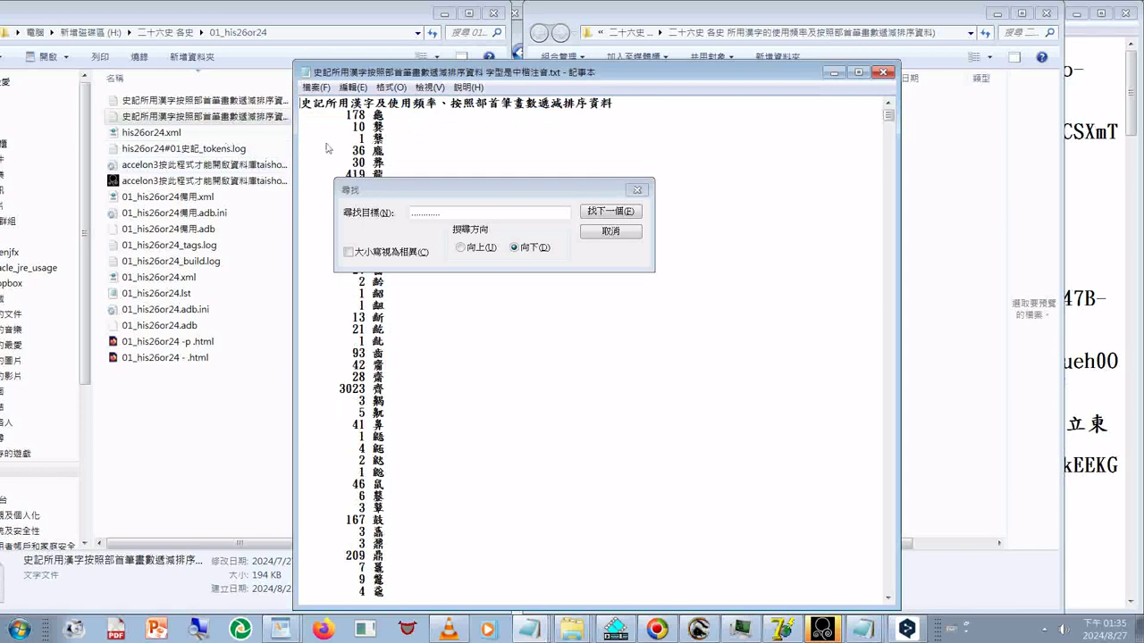
pyautogui.moveTo(375, 104); pyautogui.dragTo(387, 103)
pyautogui.press('Delete')
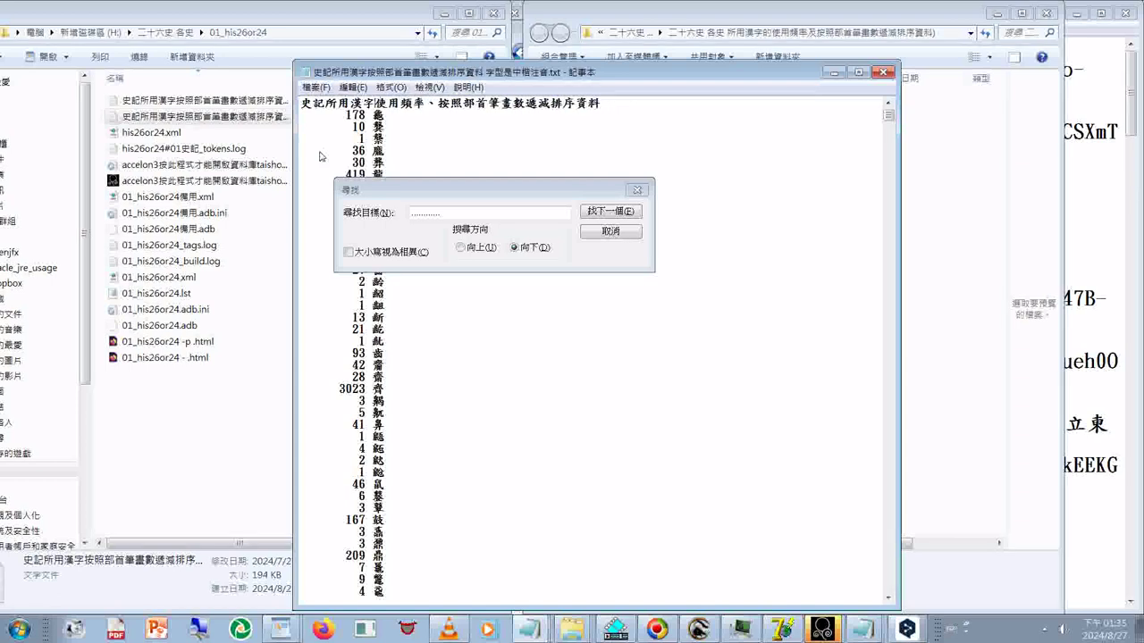
pyautogui.hotkey('ctrl', 'space')
pyautogui.write('的')
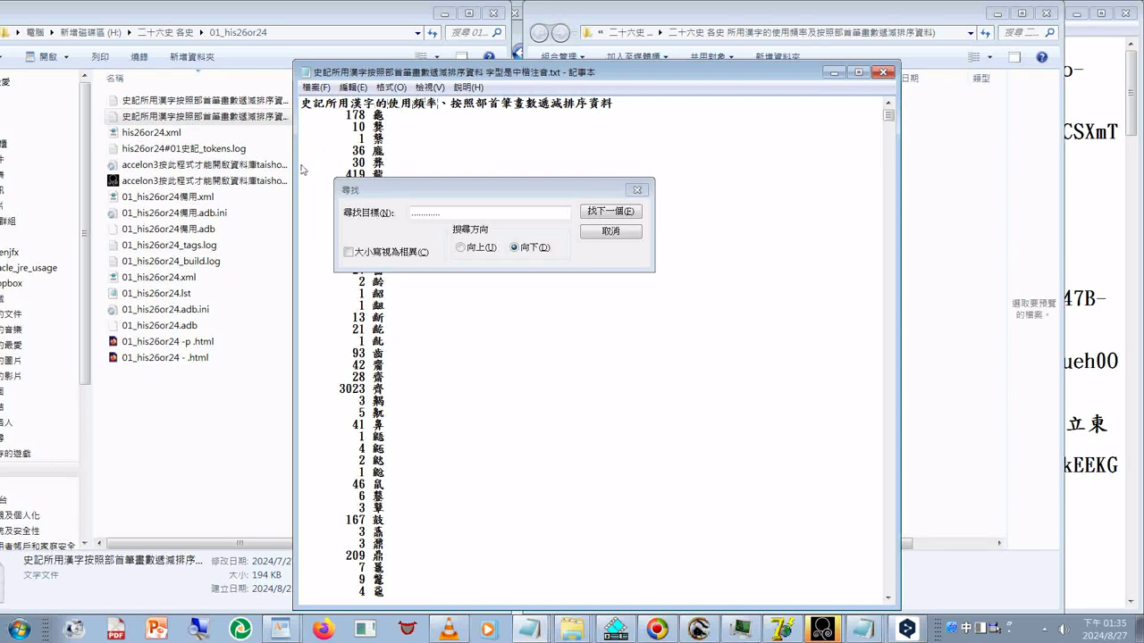
pyautogui.press('Delete')
pyautogui.write('及')
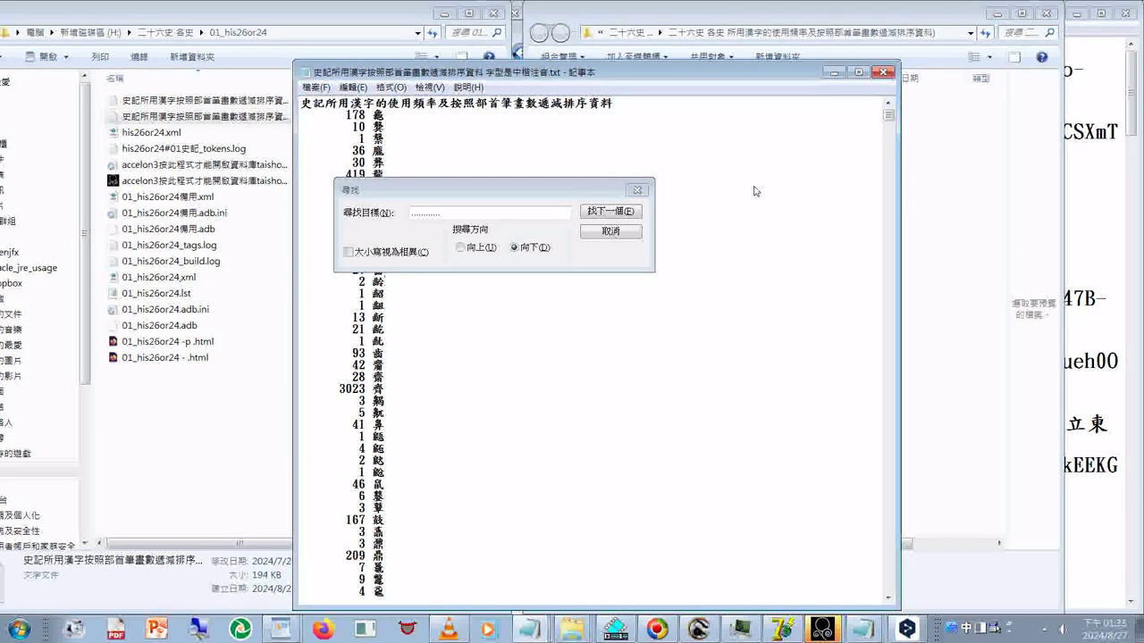
# Paste the cut character list on a new line after the closing dotted line and check where the two lists meet
pyautogui.hotkey('ctrl', 'End')
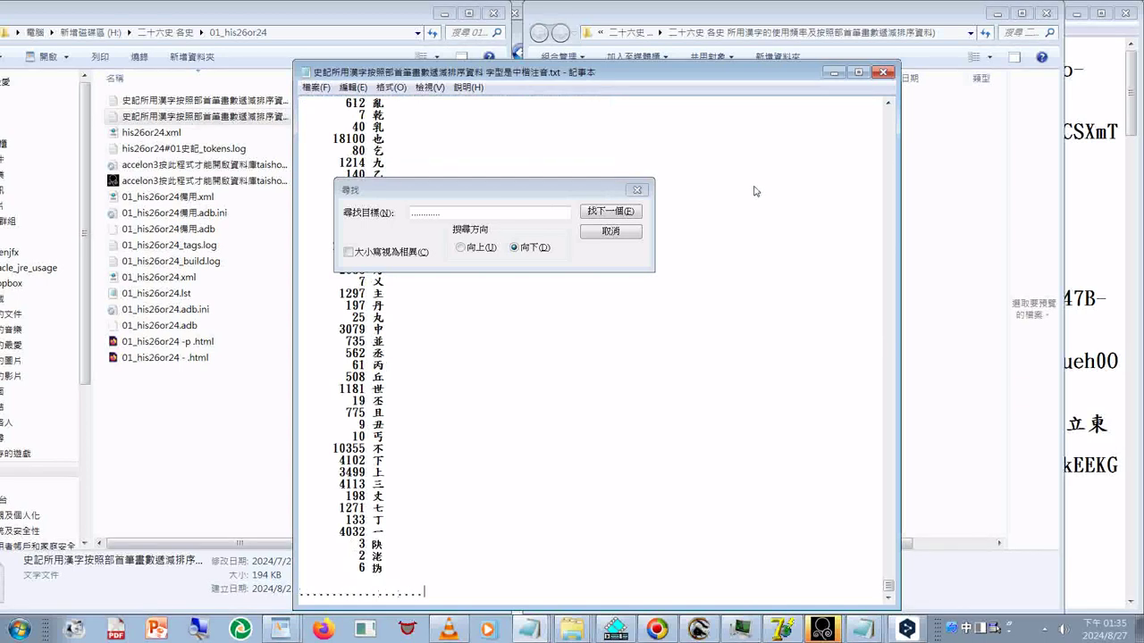
pyautogui.press('Return')
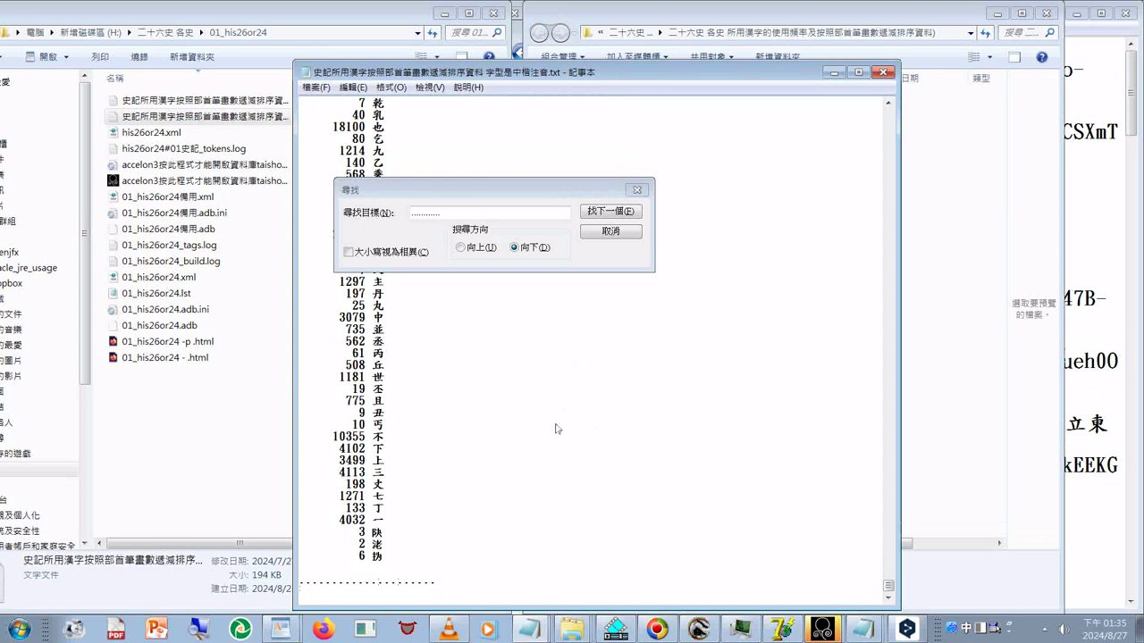
pyautogui.hotkey('ctrl', 'v')
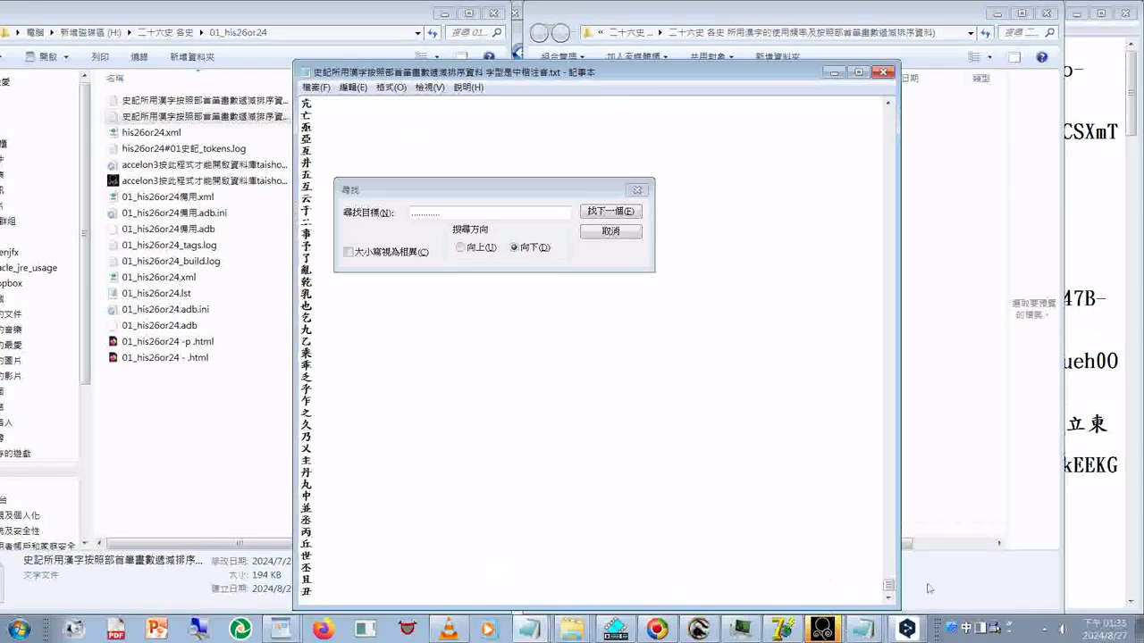
pyautogui.moveTo(891, 585); pyautogui.dragTo(889, 308)
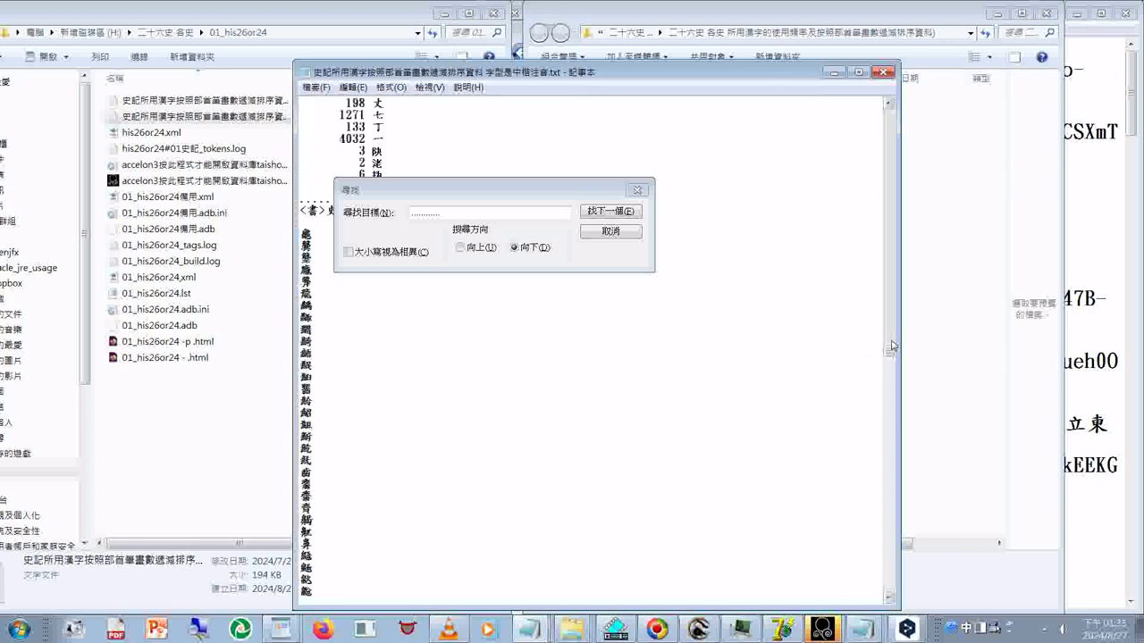
pyautogui.click(562, 200)
pyautogui.moveTo(429, 197); pyautogui.dragTo(667, 204)
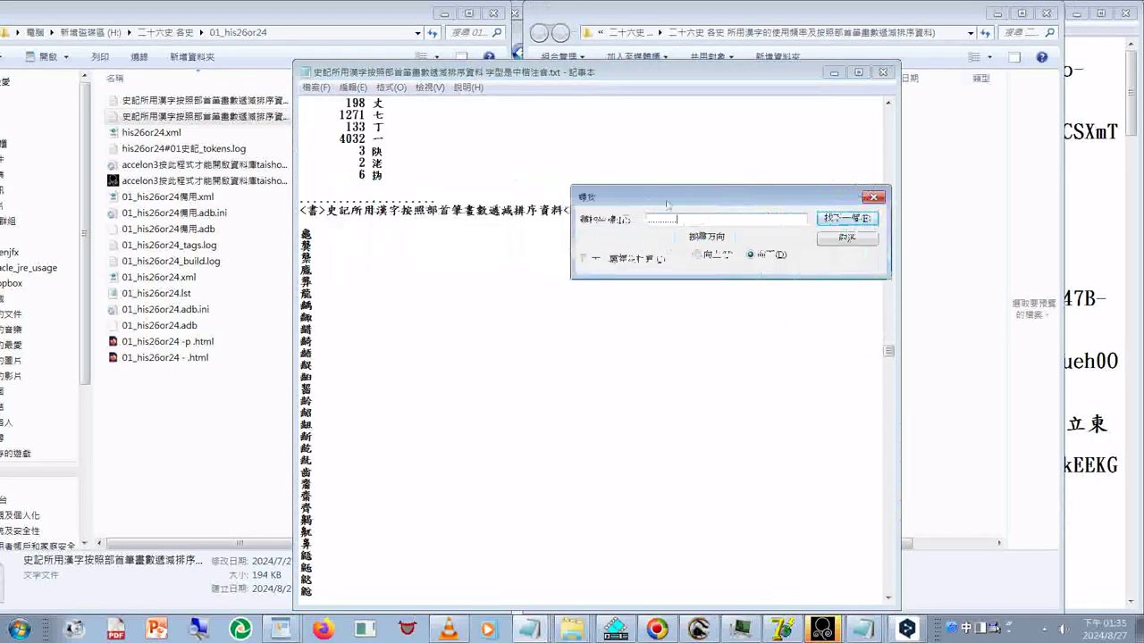
pyautogui.click(423, 212)
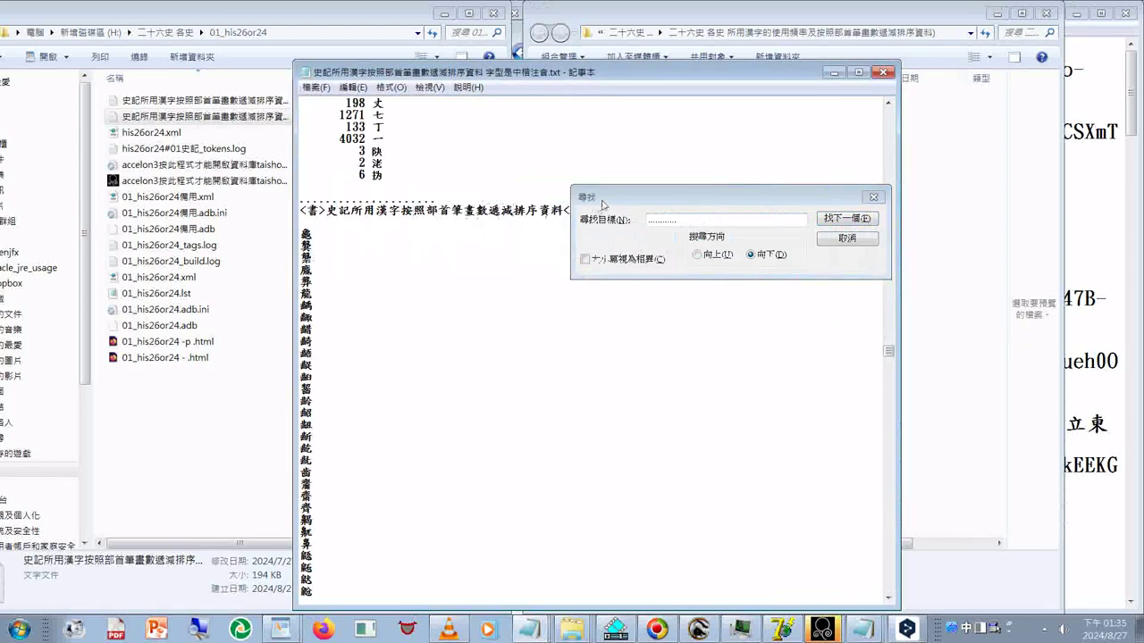
pyautogui.moveTo(603, 205); pyautogui.dragTo(559, 268)
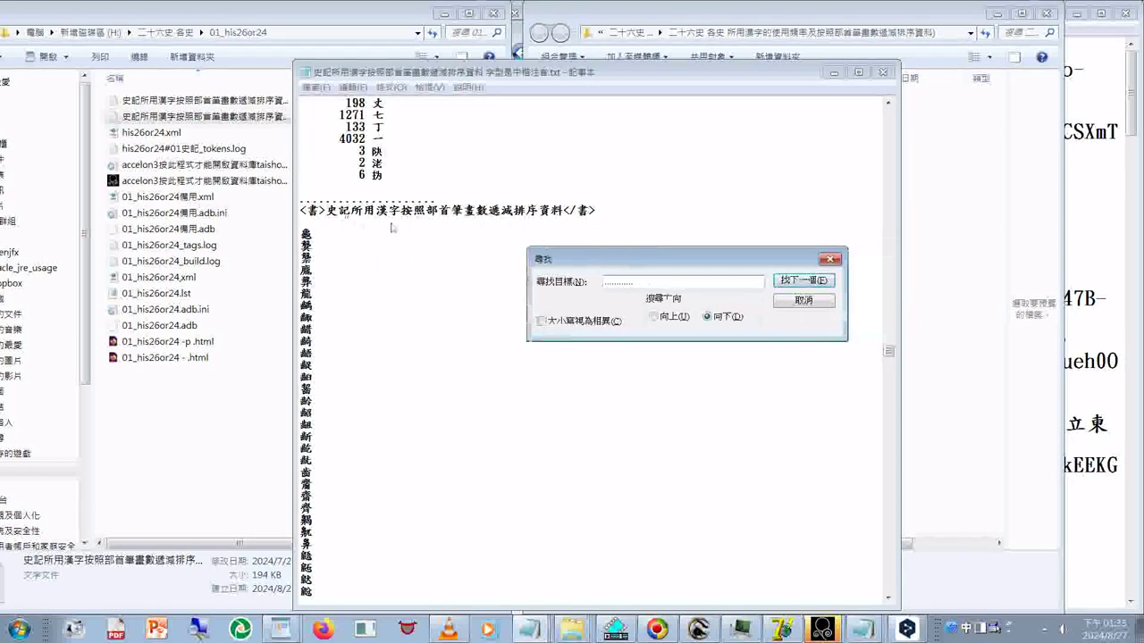
pyautogui.click(628, 218)
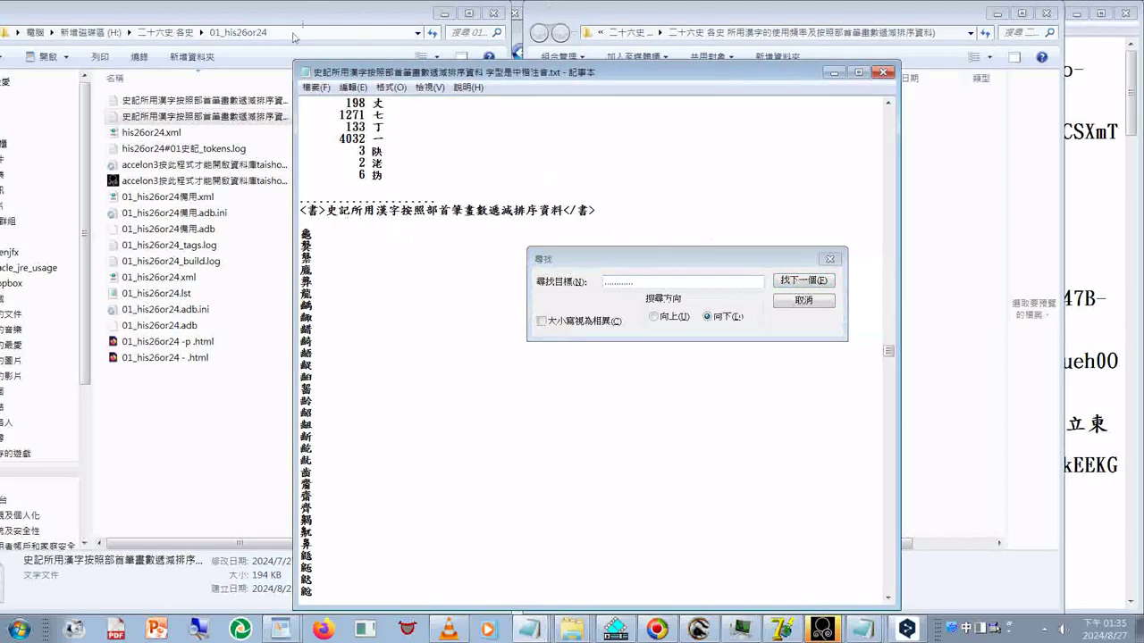
# Save the text as a copy, prefixing the file name with #01 and rewording it to 史記所用漢字的使用頻率及按照部首筆畫數遞減排序資料
pyautogui.click(314, 88)
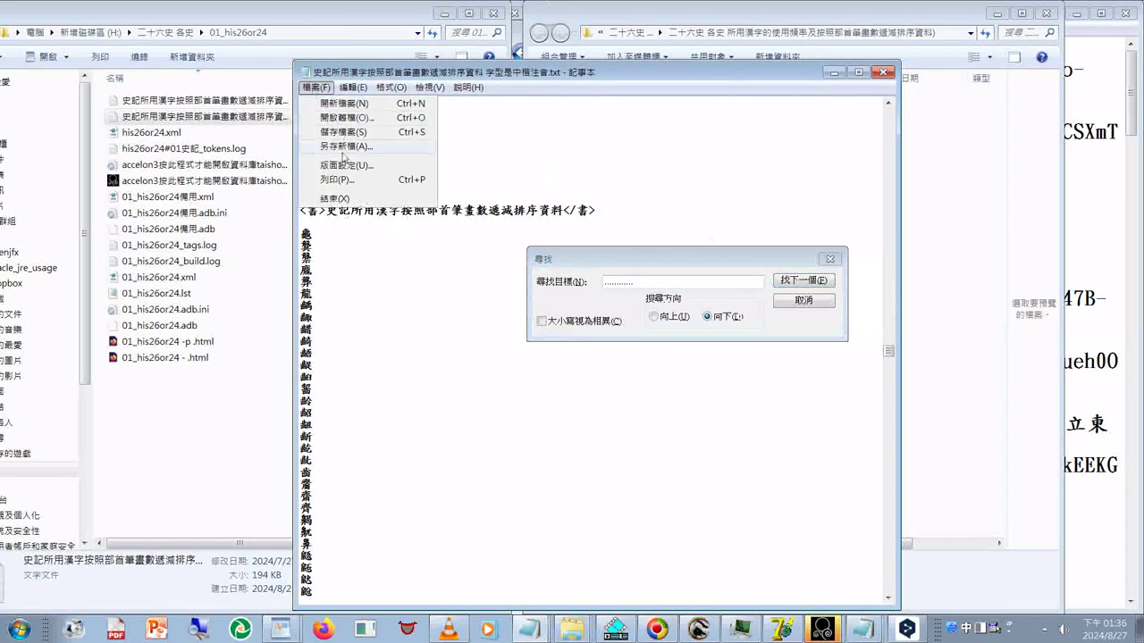
pyautogui.click(328, 155)
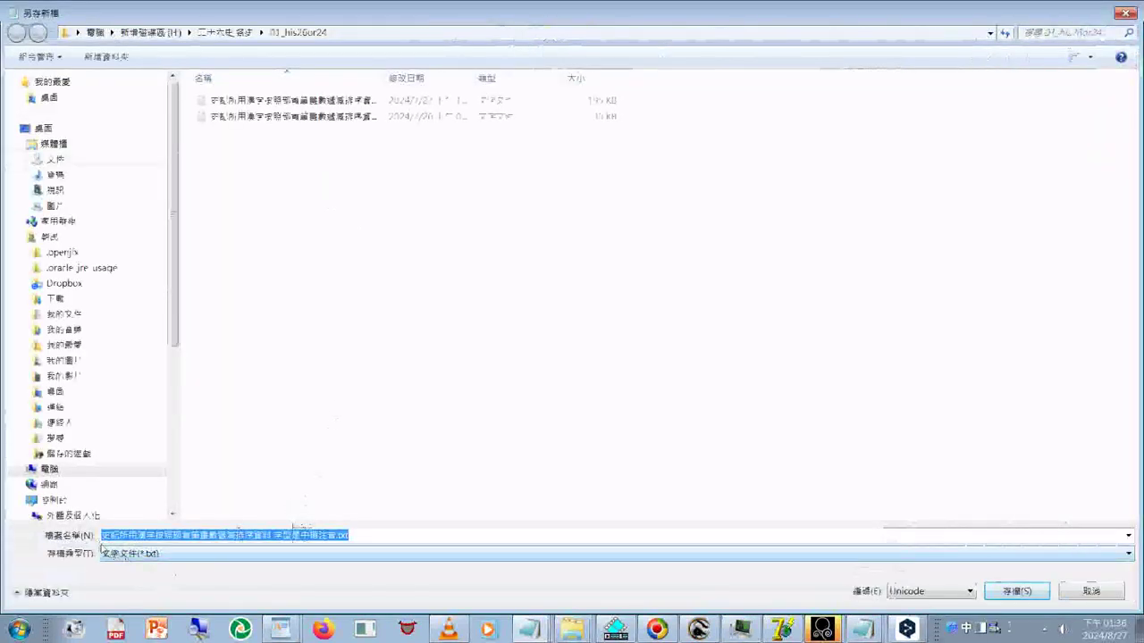
pyautogui.click(104, 536)
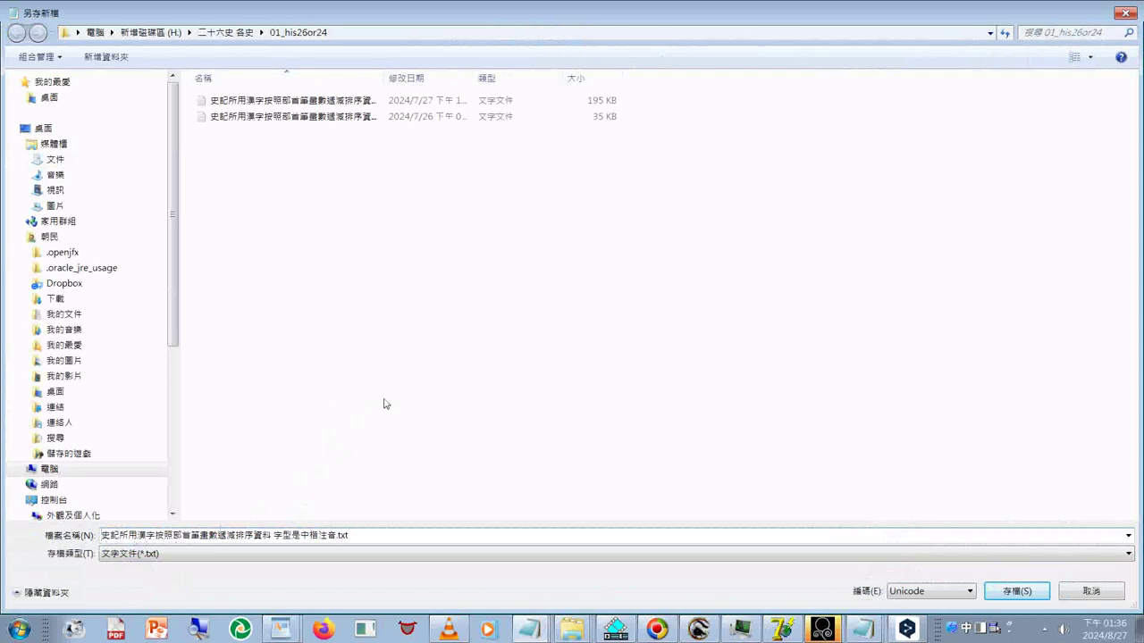
pyautogui.write('#01')
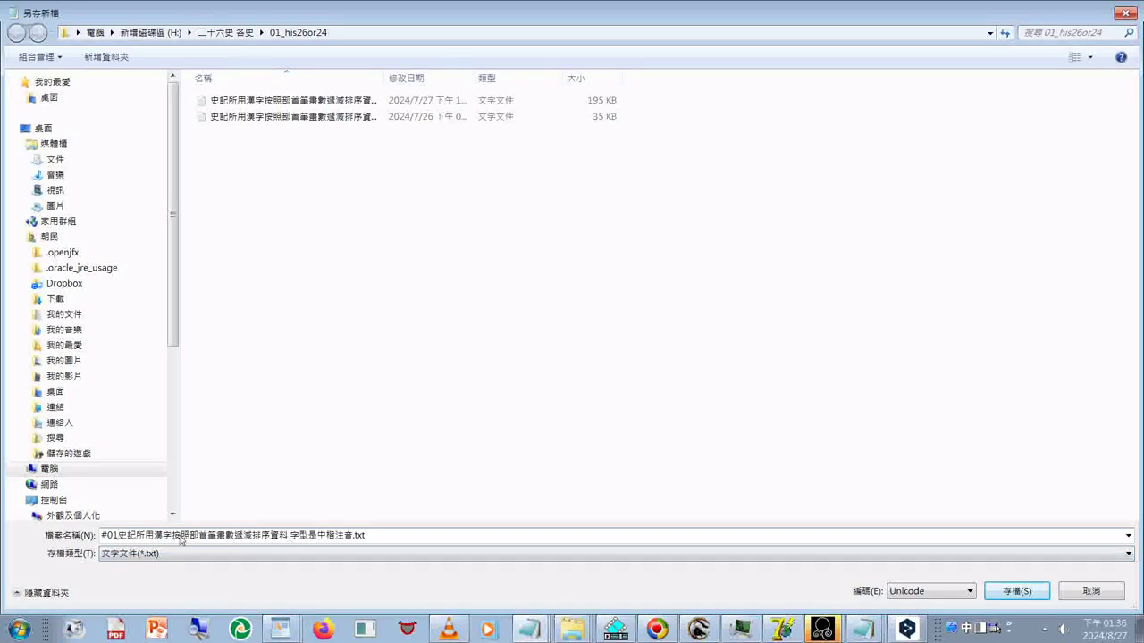
pyautogui.write('的')
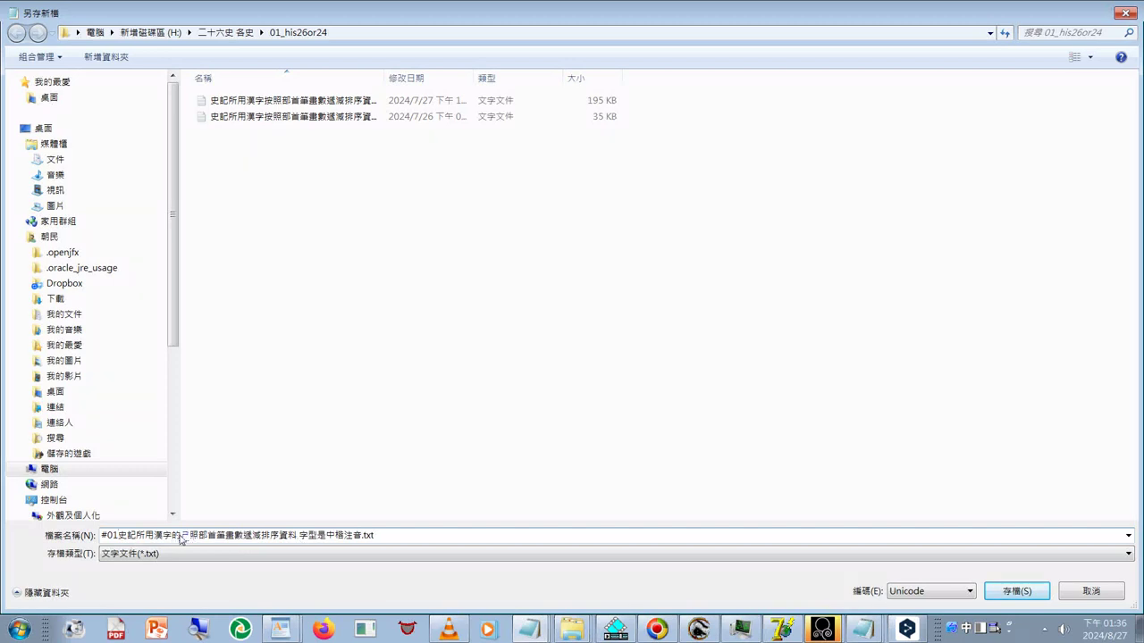
pyautogui.write('使用')
pyautogui.write('按照')
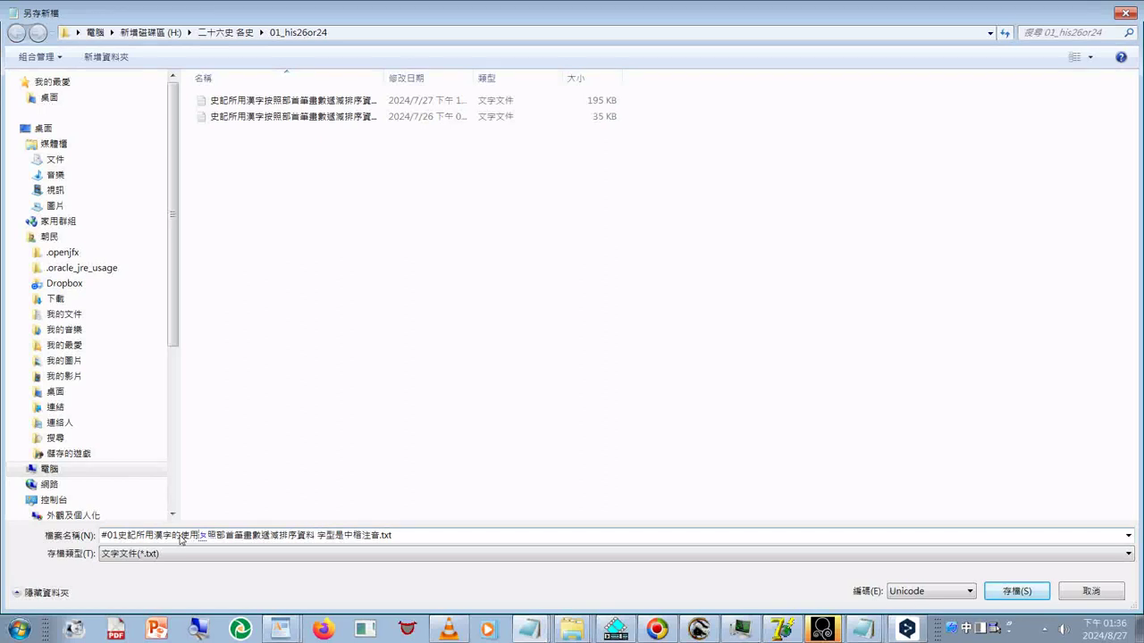
pyautogui.write('頻率')
pyautogui.write('按照')
pyautogui.press('BackSpace')
pyautogui.write('ㄐ')
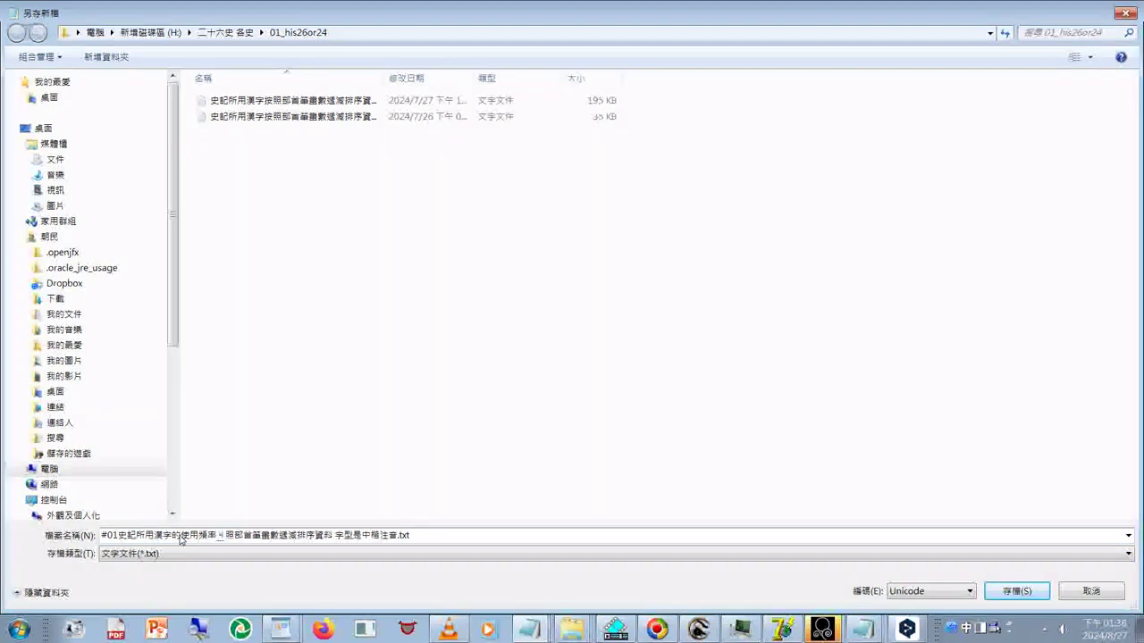
pyautogui.write('按')
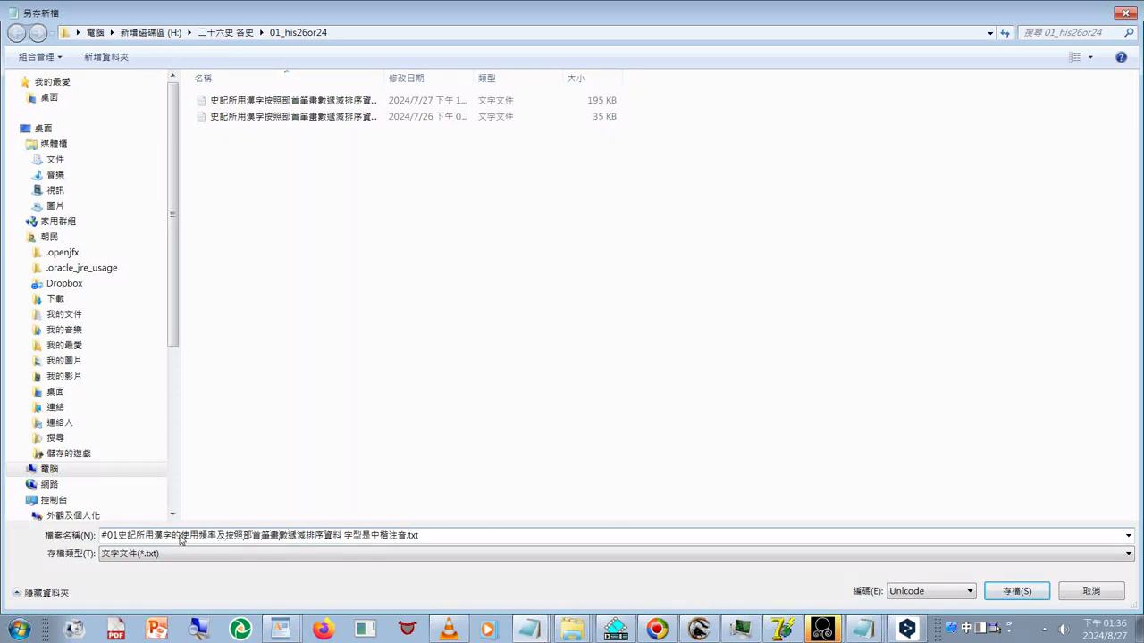
# Remove the 字型是中楷注音 suffix from the new file name and save the copy in the 01_his26or24 folder
pyautogui.press('BackSpace')
pyautogui.press('BackSpace')
pyautogui.press('Delete')
pyautogui.press('Delete')
pyautogui.press('Delete')
pyautogui.press('Delete')
pyautogui.press('Delete')
pyautogui.press('Delete')
pyautogui.click(1018, 593)
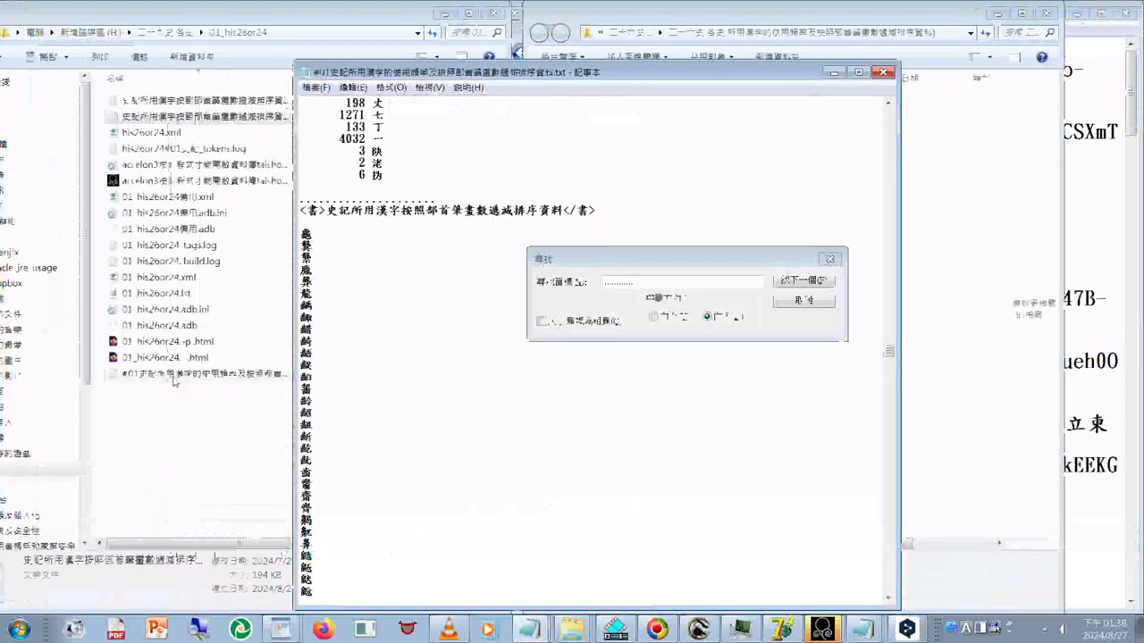
# Copy the new #01史記 text file from 01_his26or24 into the empty frequency and radical-stroke sorting subfolder
pyautogui.click(175, 381)
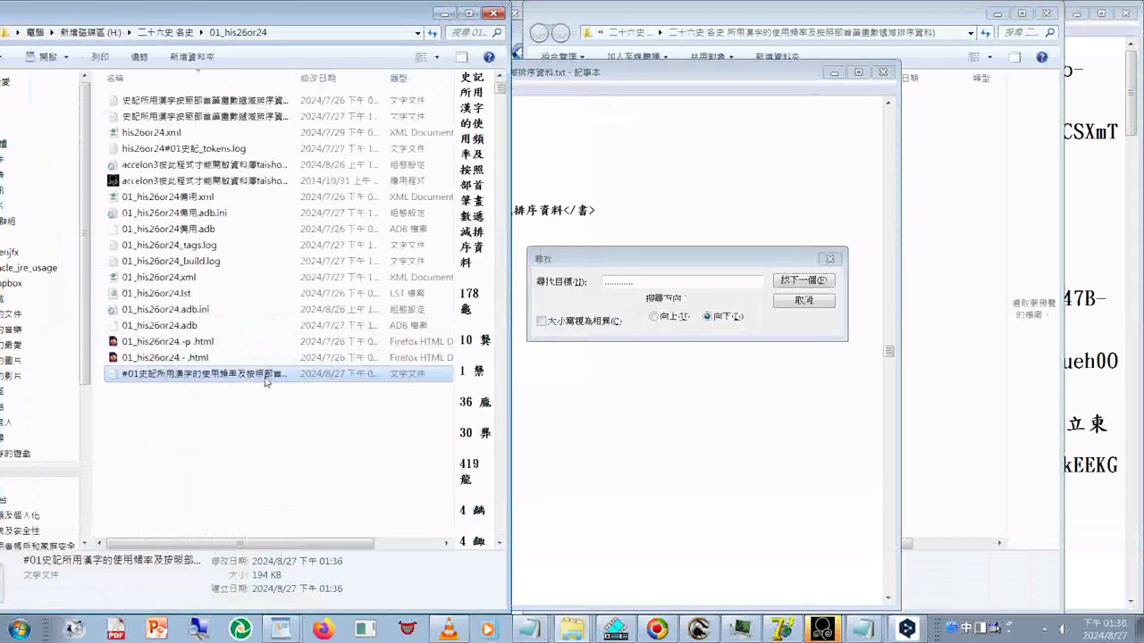
pyautogui.rightClick(266, 377)
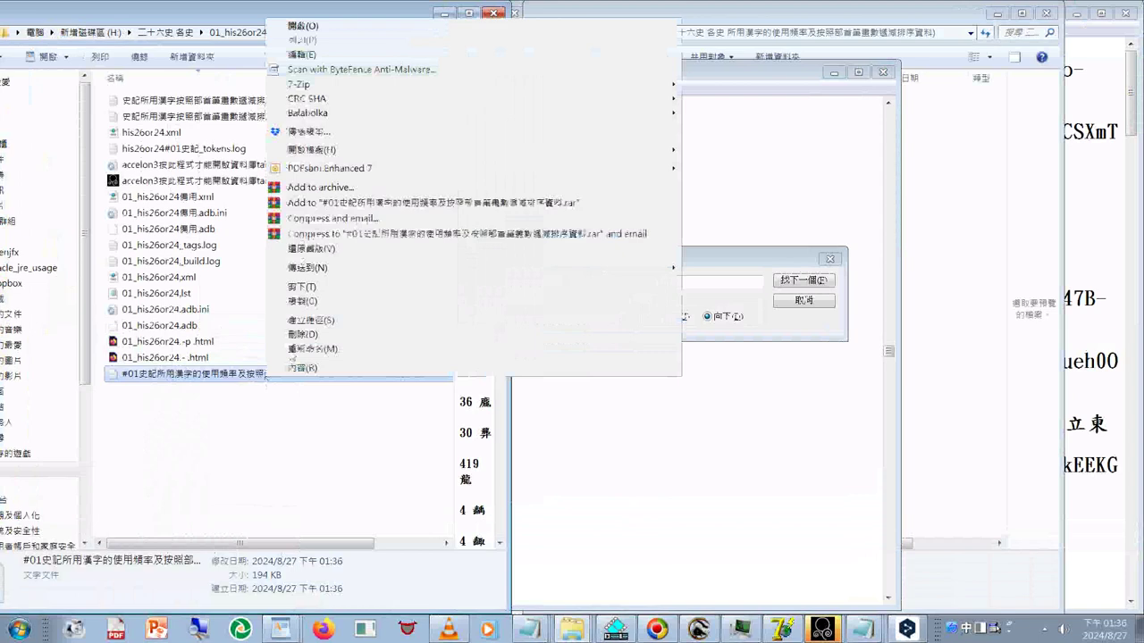
pyautogui.rightClick(279, 375)
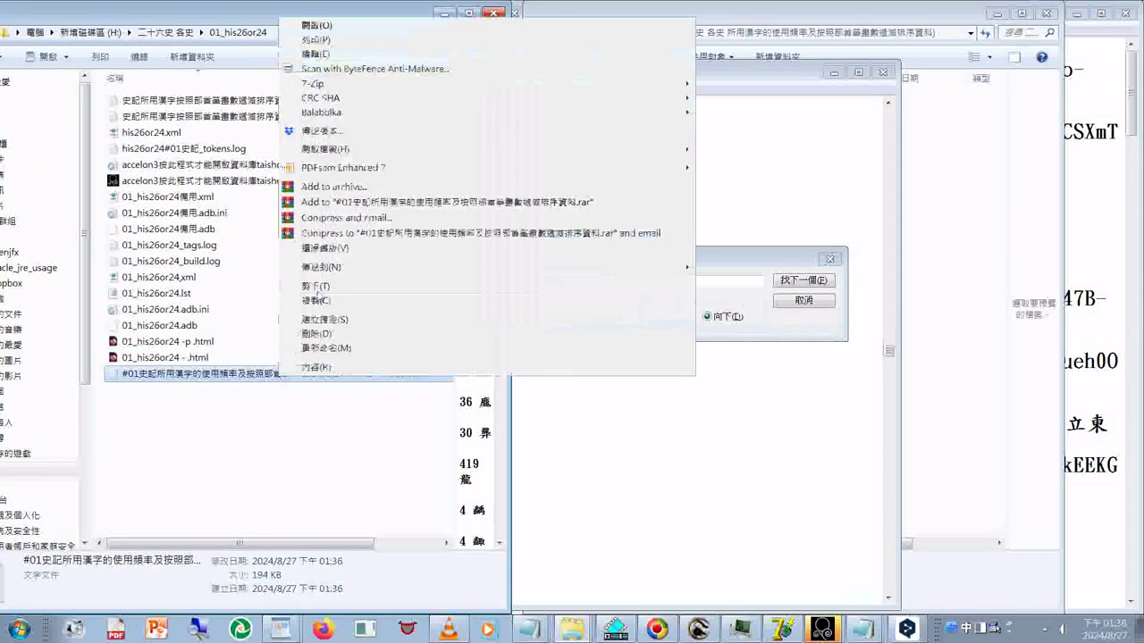
pyautogui.click(329, 301)
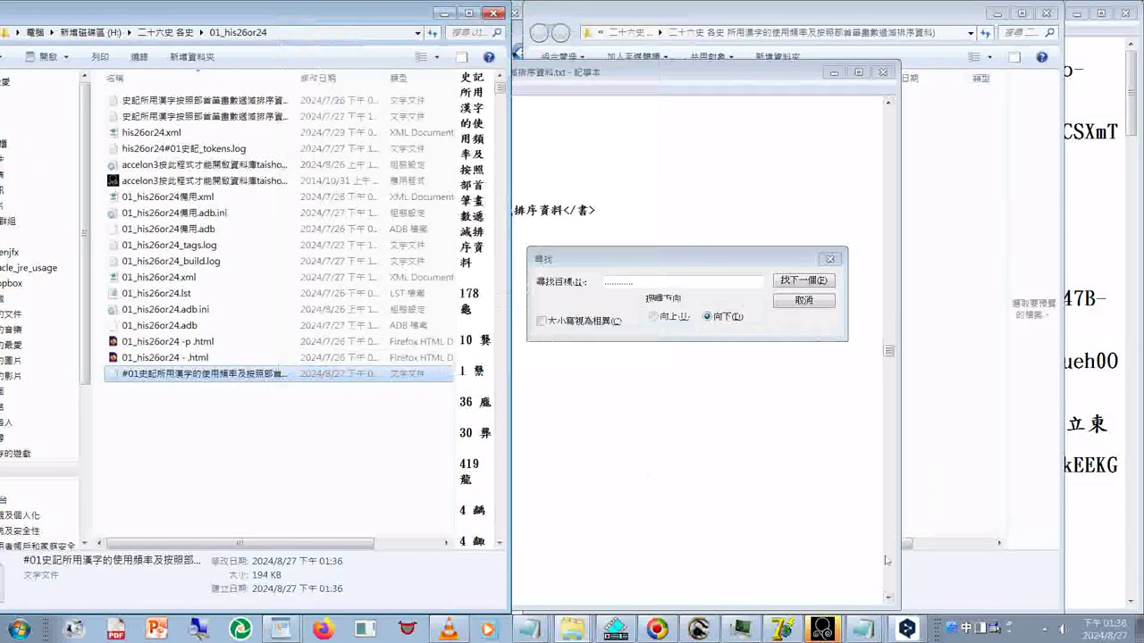
pyautogui.click(565, 632)
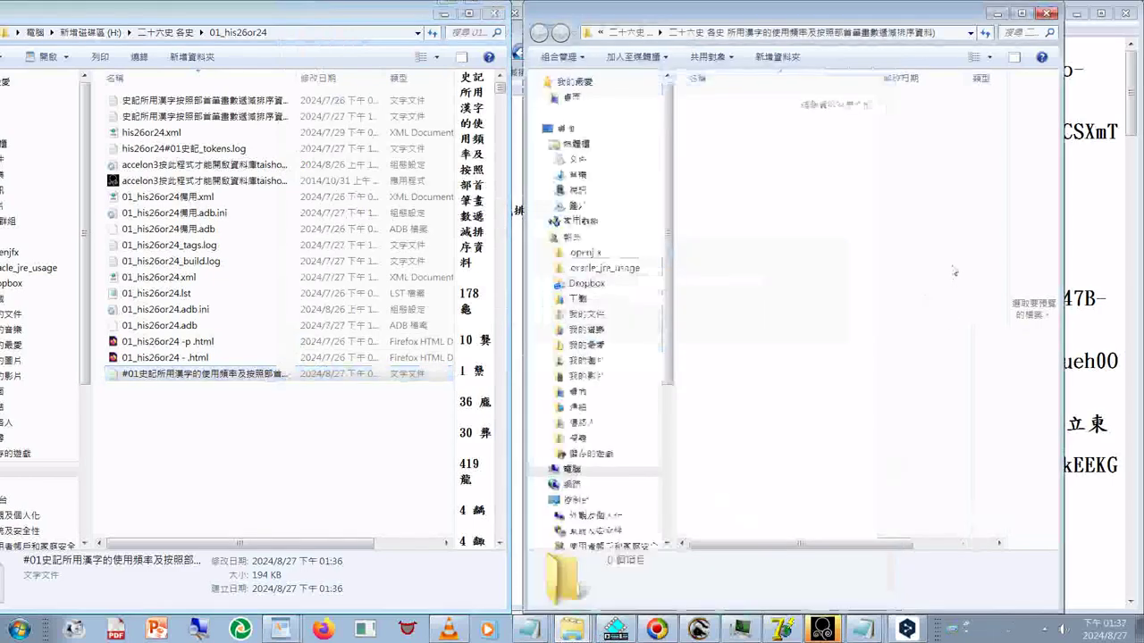
pyautogui.rightClick(813, 237)
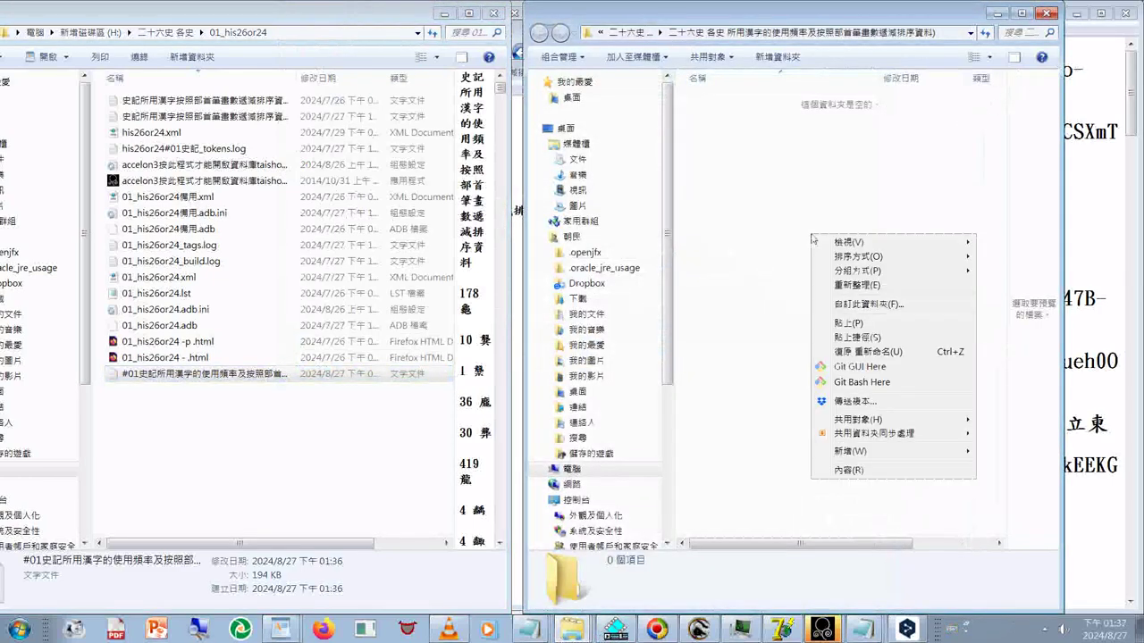
pyautogui.click(849, 323)
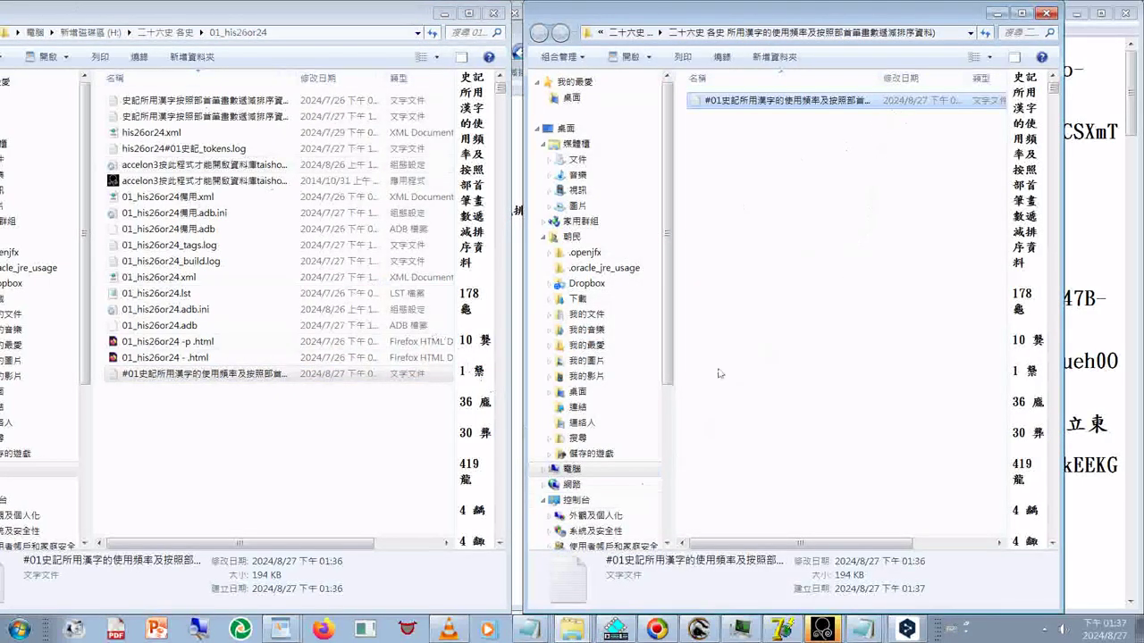
# Open a blank workbook in Excel and select cell A1
pyautogui.click(29, 636)
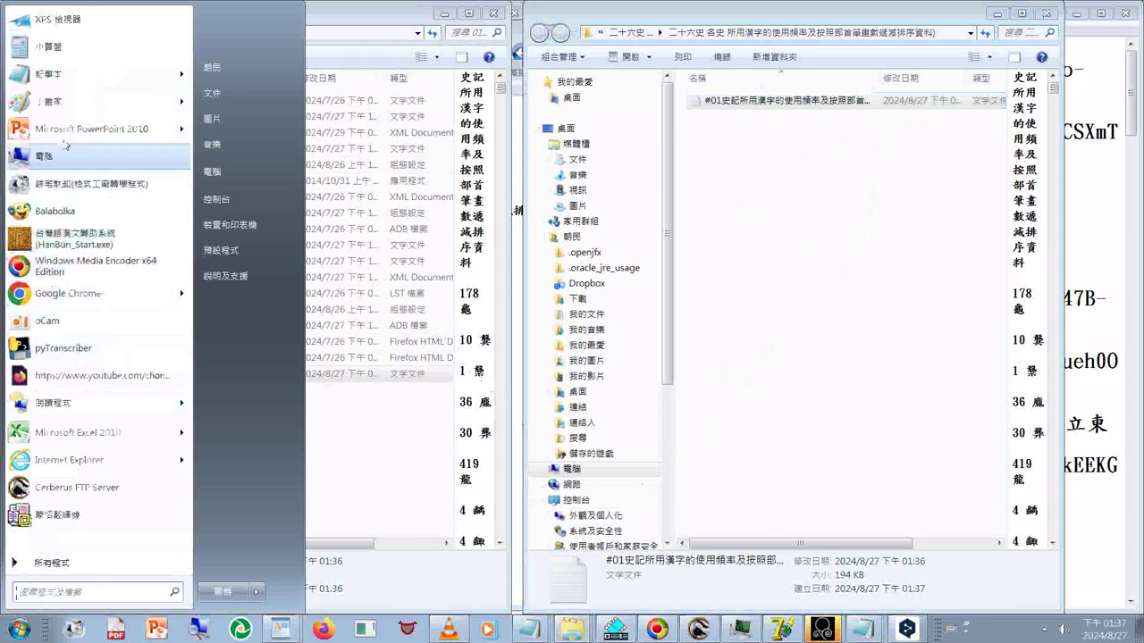
pyautogui.click(67, 435)
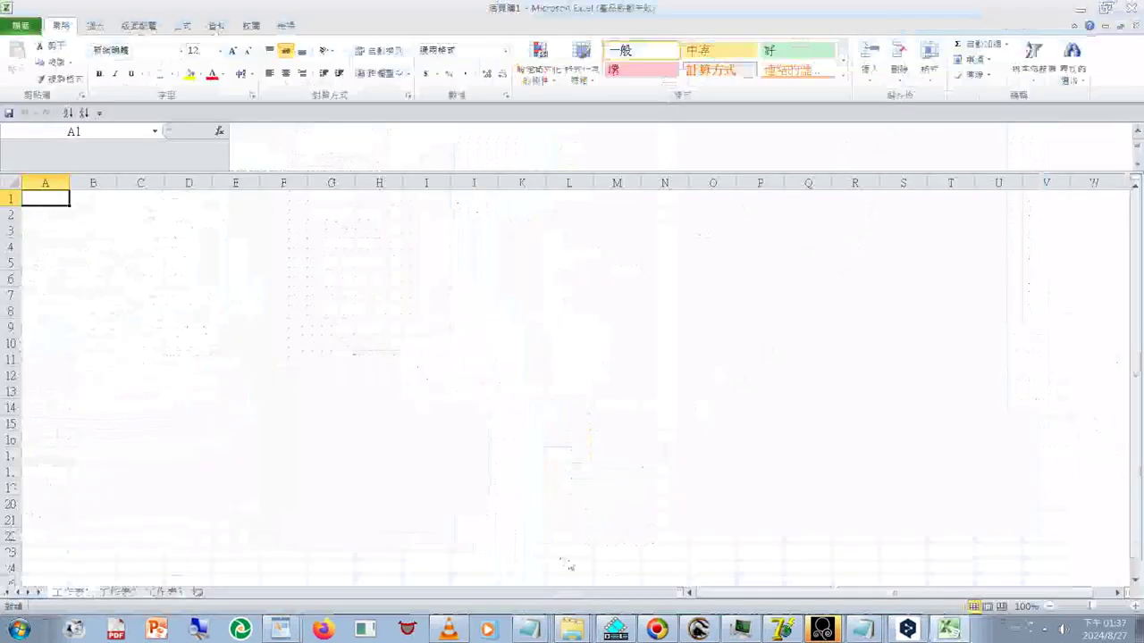
pyautogui.click(750, 161)
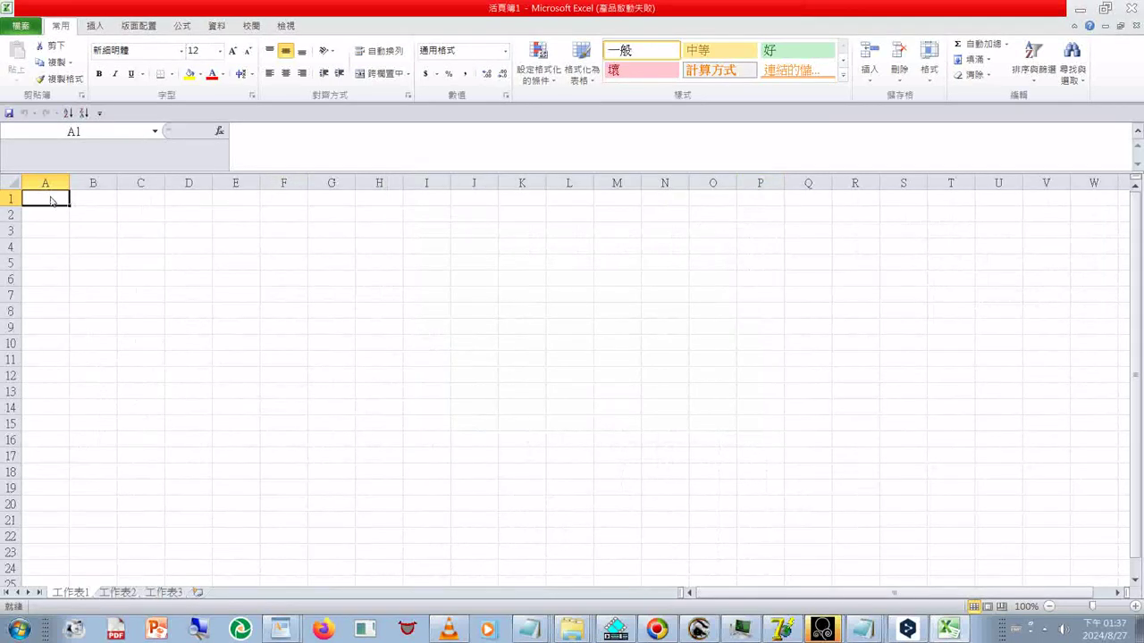
pyautogui.rightClick(51, 200)
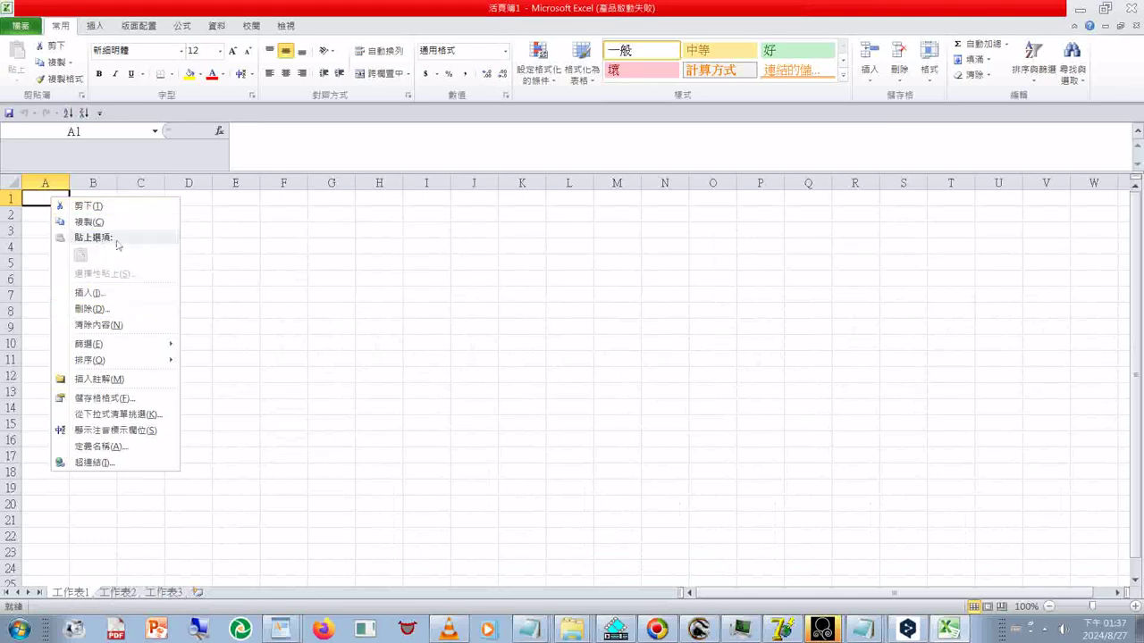
pyautogui.click(35, 199)
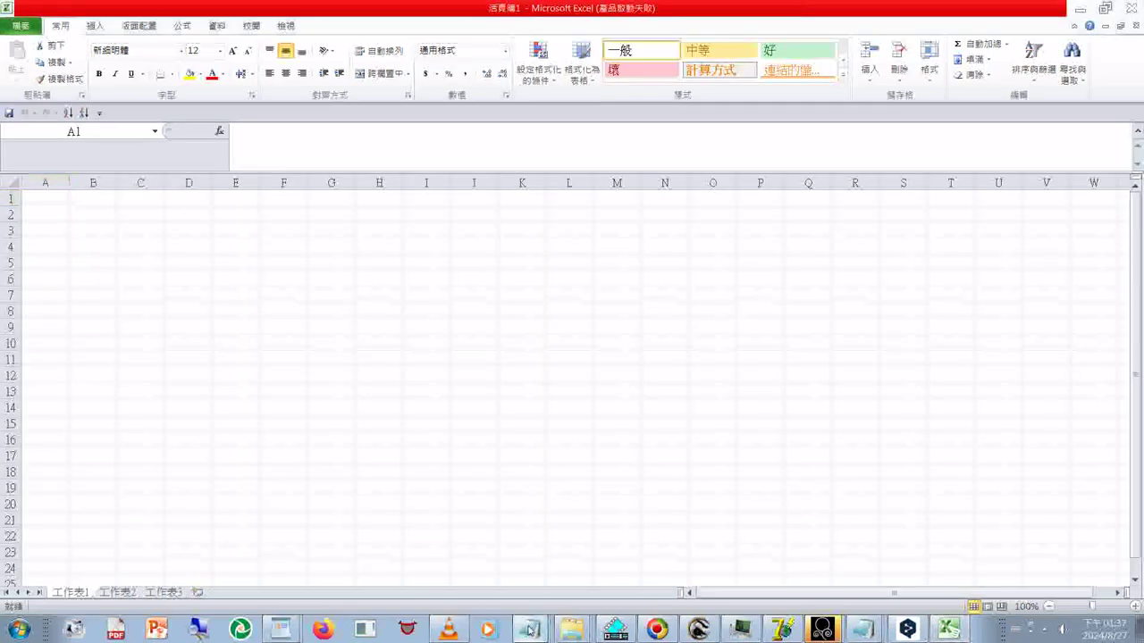
# Switch to the #01史記 text in Notepad and copy the plain character list, from 龜 through the last character
pyautogui.hotkey('alt', 'Tab')
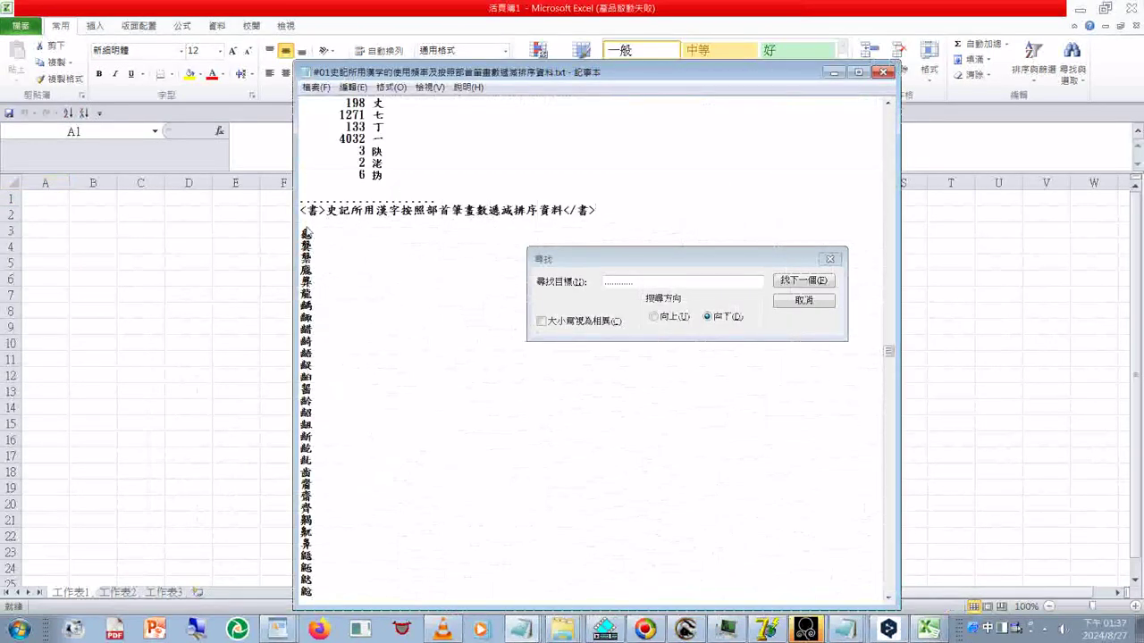
pyautogui.moveTo(303, 234); pyautogui.dragTo(350, 355)
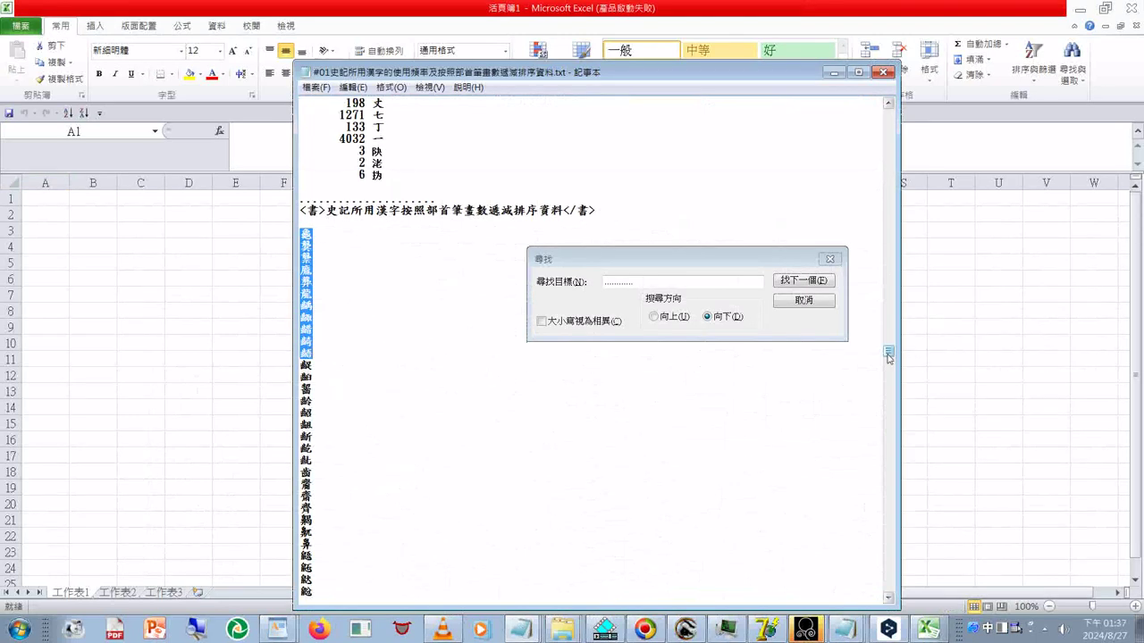
pyautogui.moveTo(889, 355); pyautogui.dragTo(889, 590)
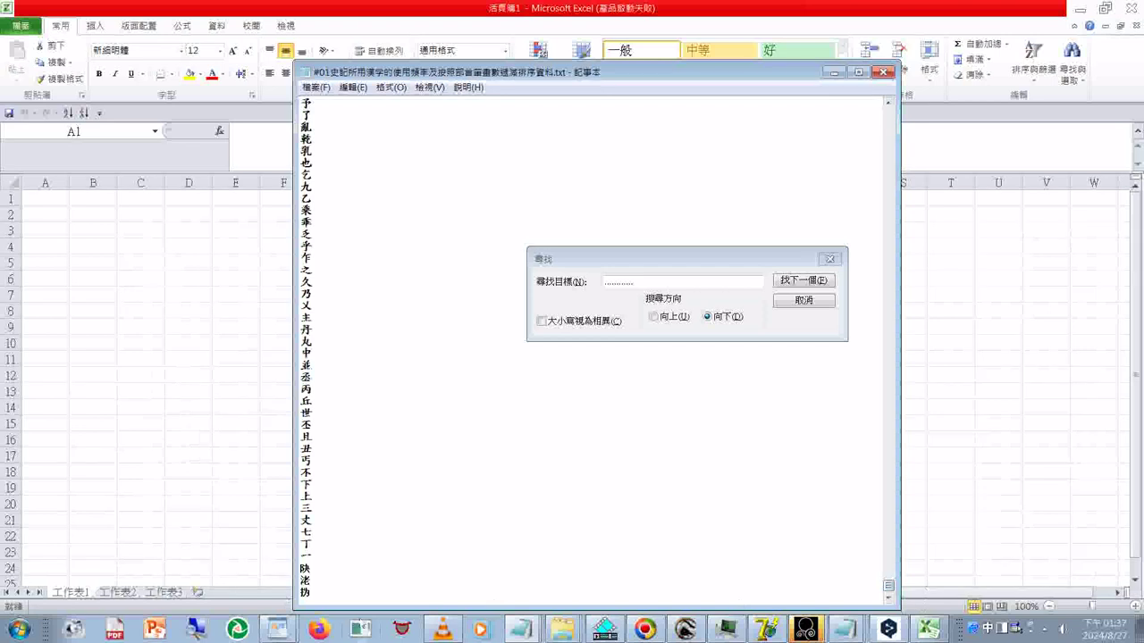
pyautogui.keyDown('shift'); pyautogui.click(347, 597); pyautogui.keyUp('shift')
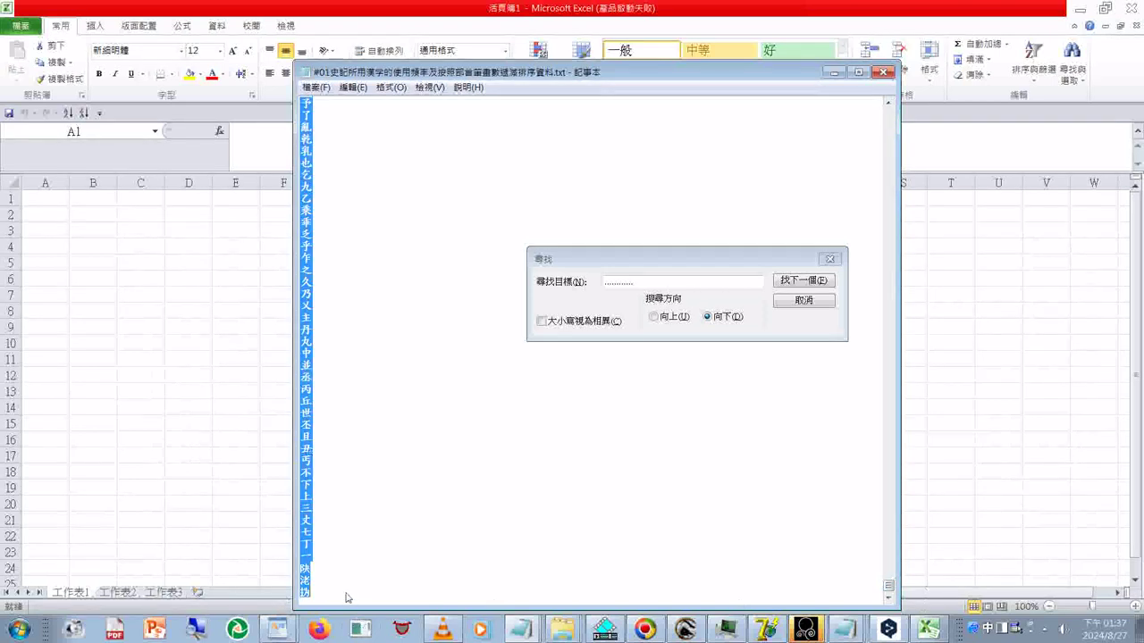
pyautogui.rightClick(311, 368)
pyautogui.click(352, 407)
pyautogui.moveTo(887, 587); pyautogui.dragTo(920, 111)
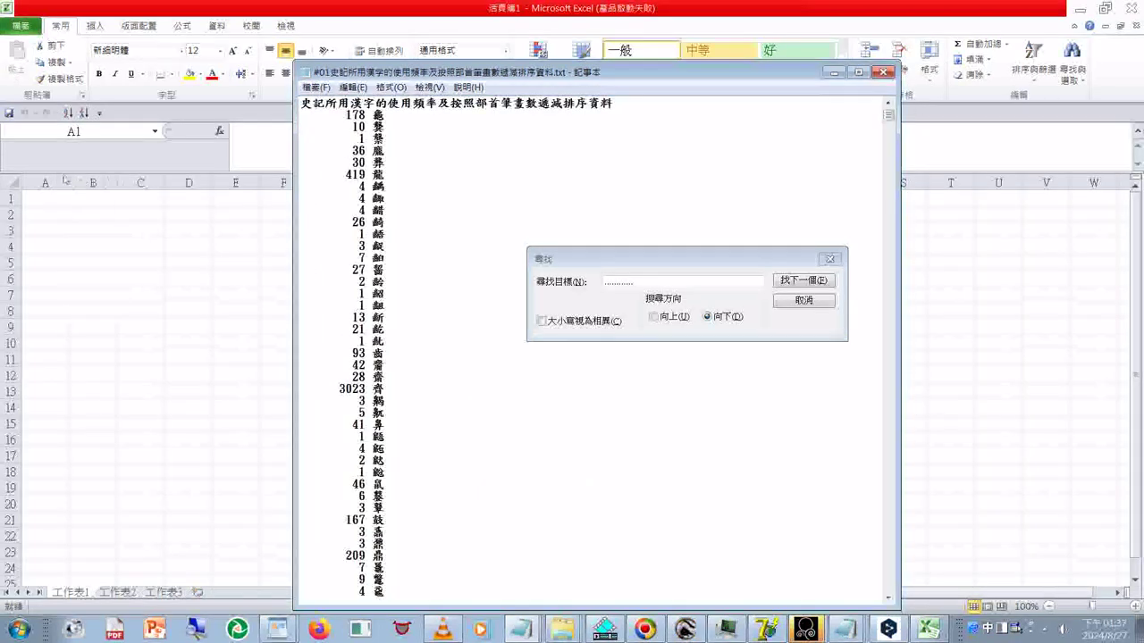
# Paste the character list into column A from cell A1 and check its last row for the character count
pyautogui.rightClick(40, 197)
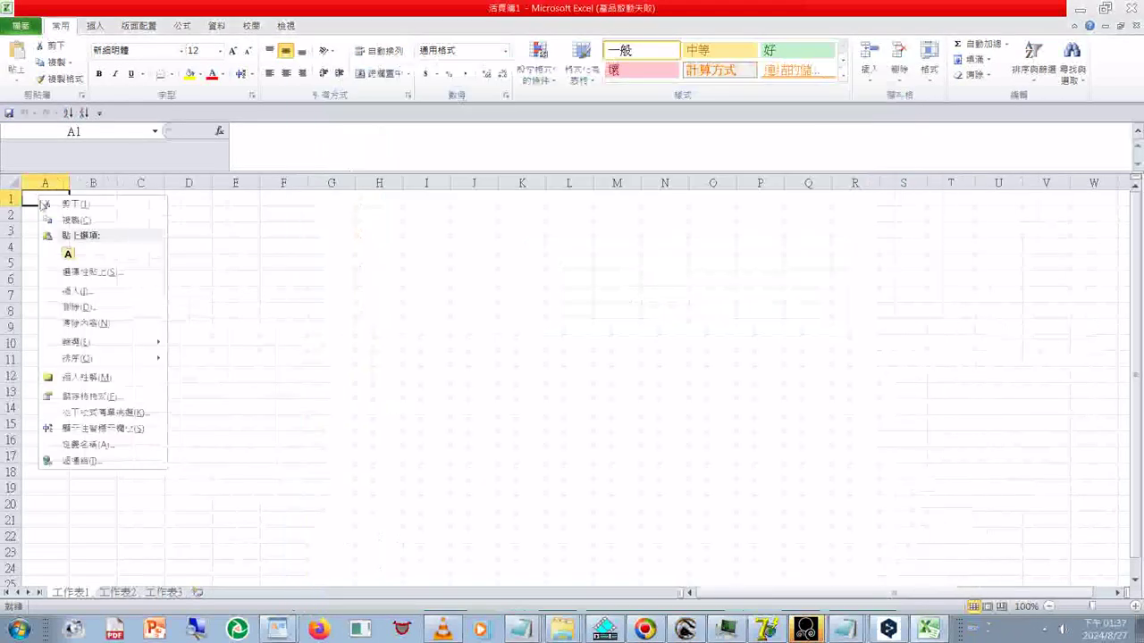
pyautogui.click(69, 255)
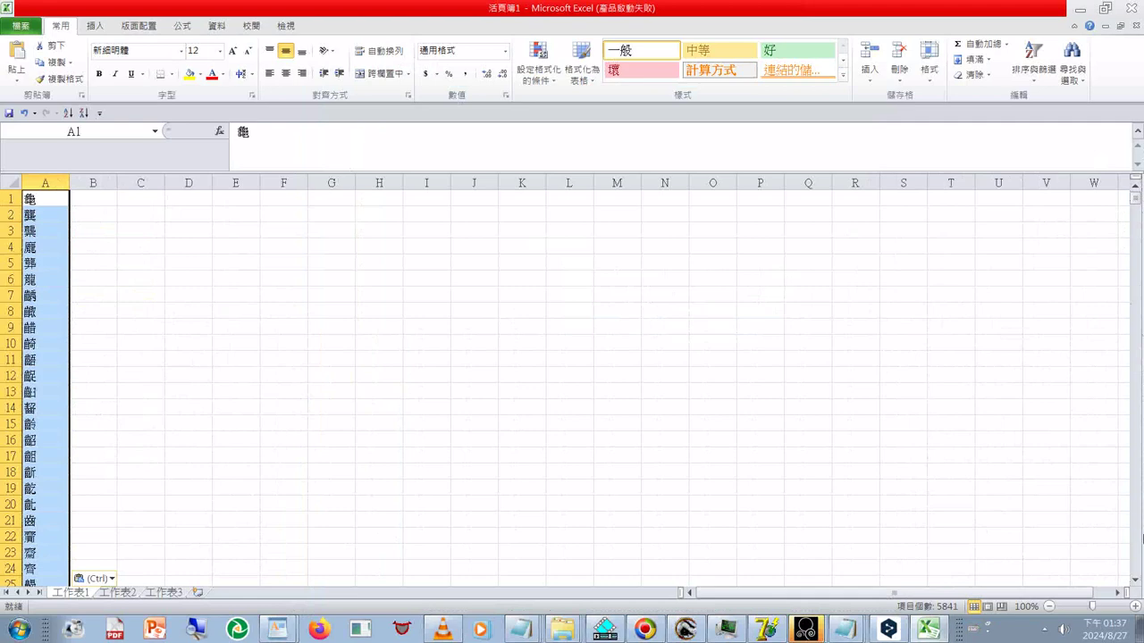
pyautogui.moveTo(1141, 558); pyautogui.dragTo(1141, 557)
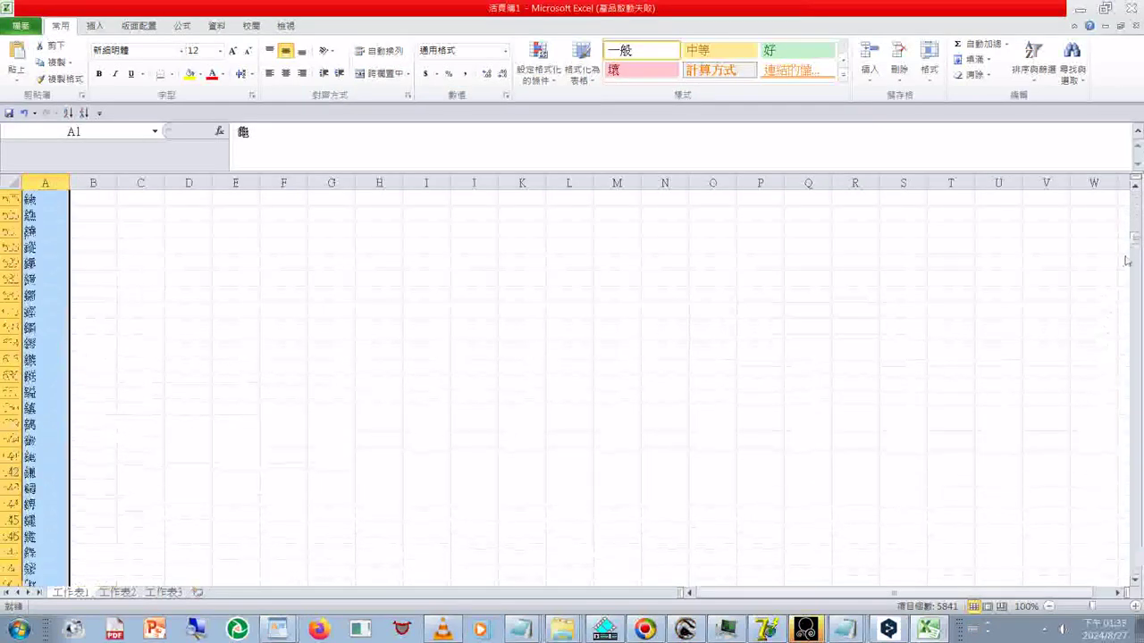
pyautogui.moveTo(1137, 239); pyautogui.dragTo(1126, 234)
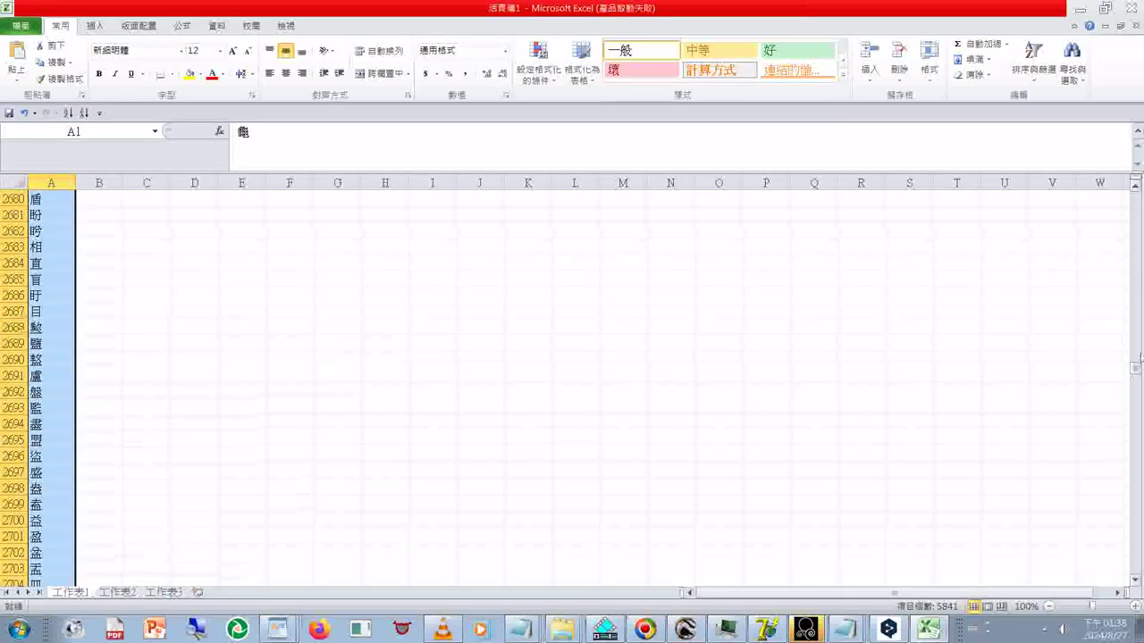
pyautogui.moveTo(1135, 368); pyautogui.dragTo(1138, 568)
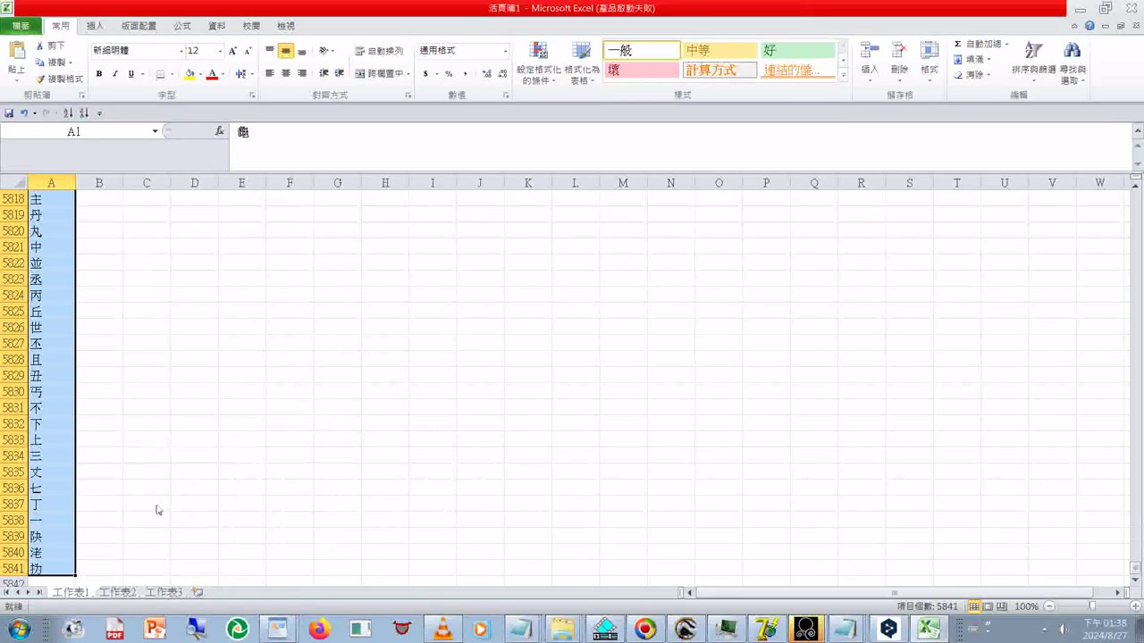
# Switch to the #01史記 text in Notepad and add the line (5,841個漢字) after the last character of the plain list
pyautogui.click(519, 636)
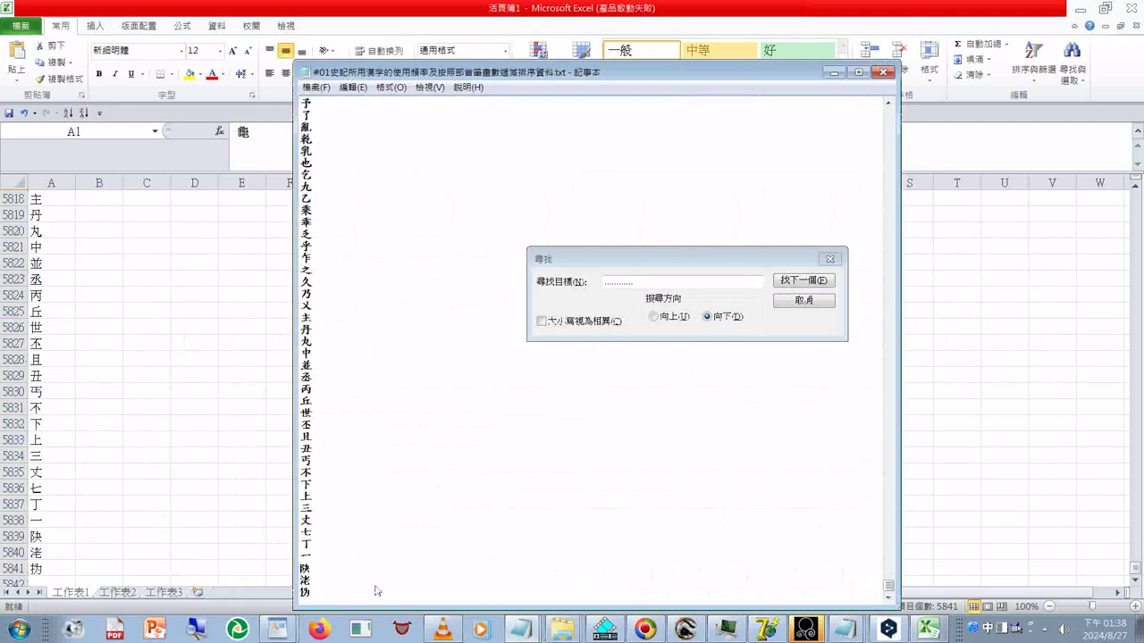
pyautogui.press('Return')
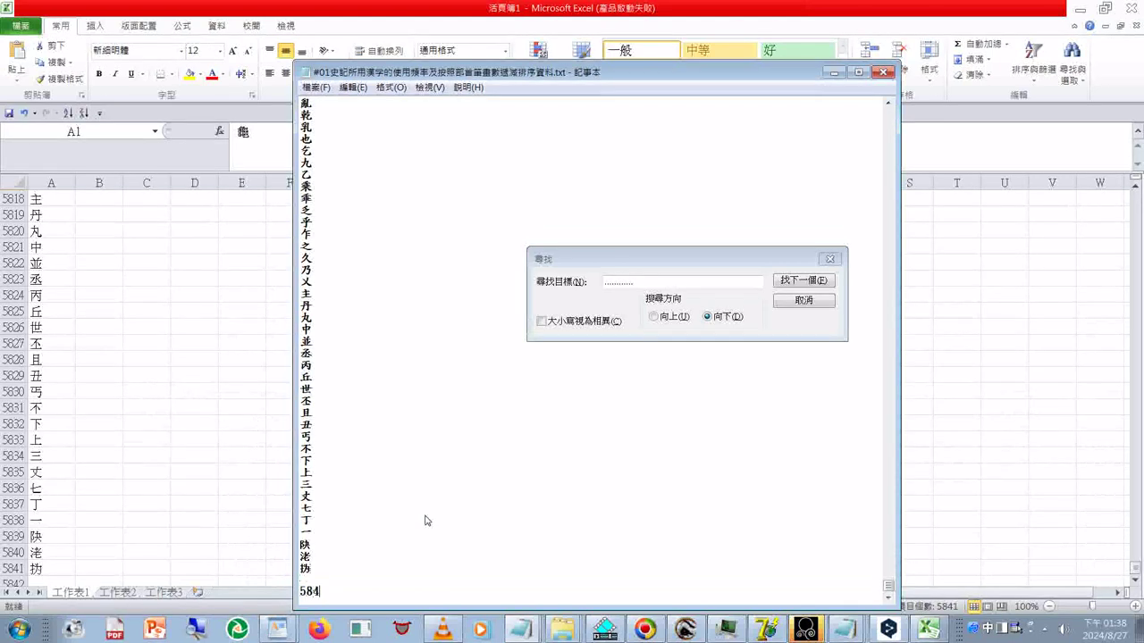
pyautogui.write('5841,')
pyautogui.press('shift')
pyautogui.press('shift')
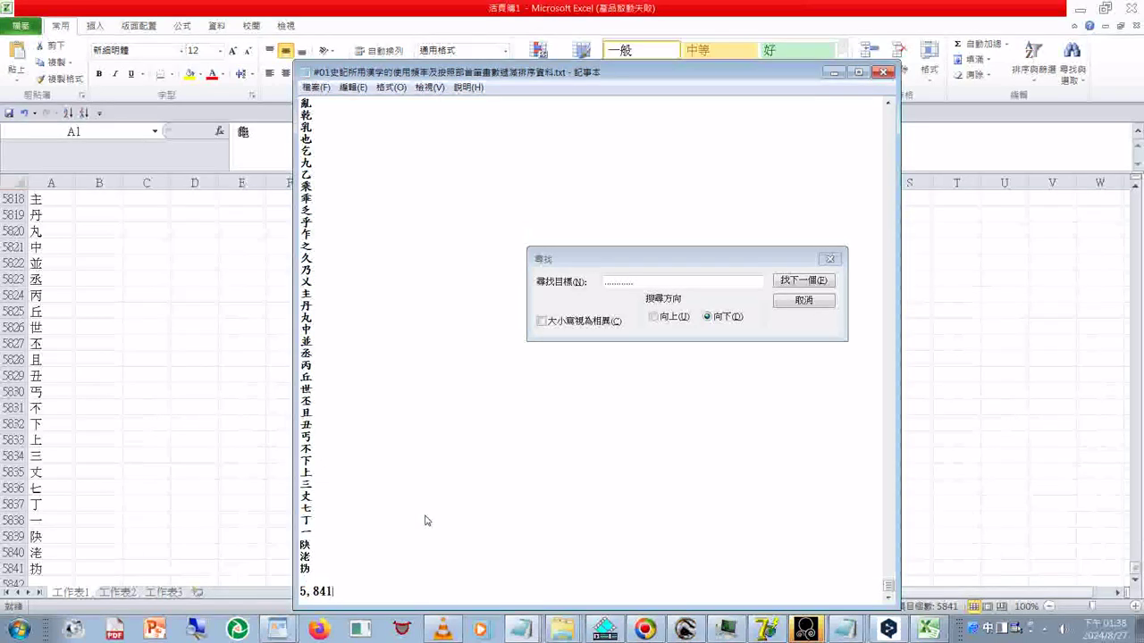
pyautogui.write('《個')
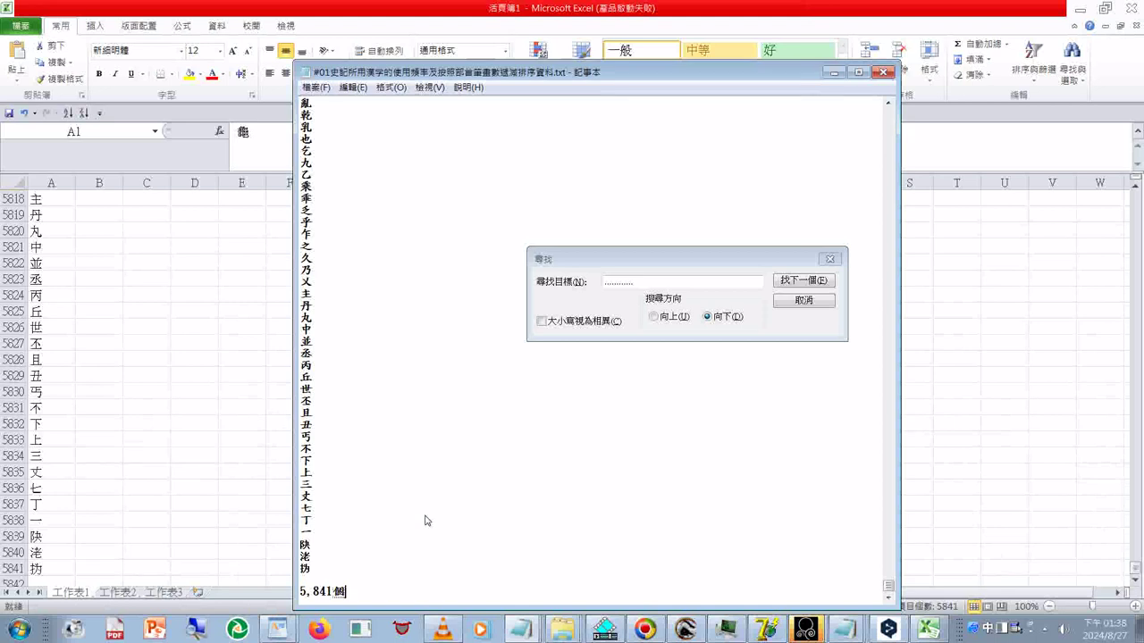
pyautogui.write('漢字）')
pyautogui.press('Home')
pyautogui.write('（')
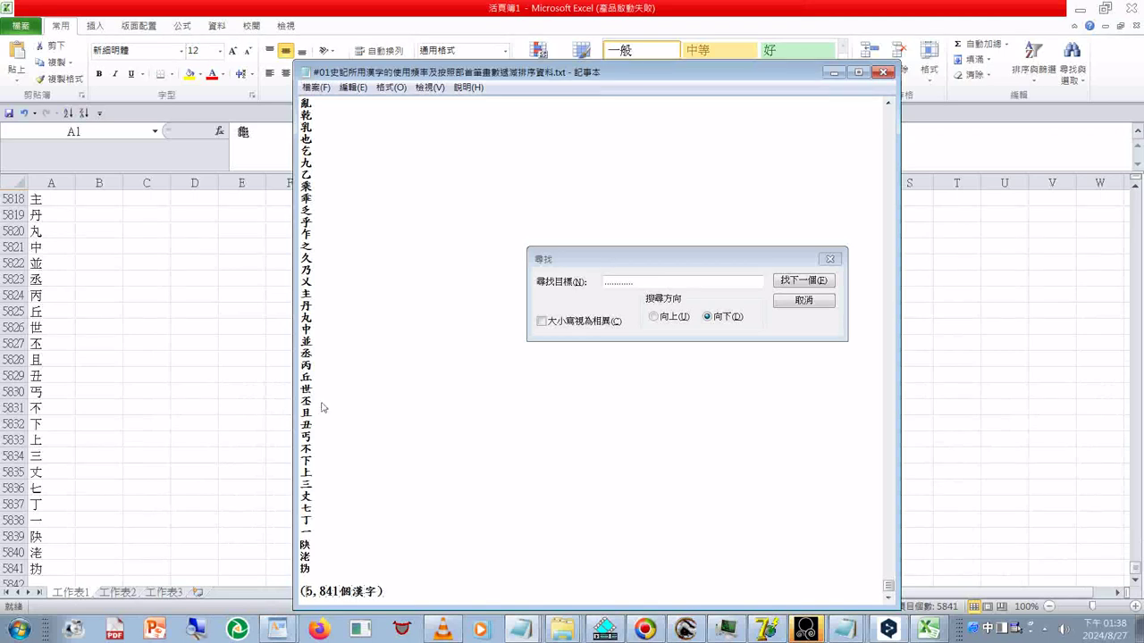
# Copy the (5,841個漢字) note from the text and rename the first Excel worksheet with it
pyautogui.moveTo(384, 594); pyautogui.dragTo(293, 607)
pyautogui.rightClick(308, 597)
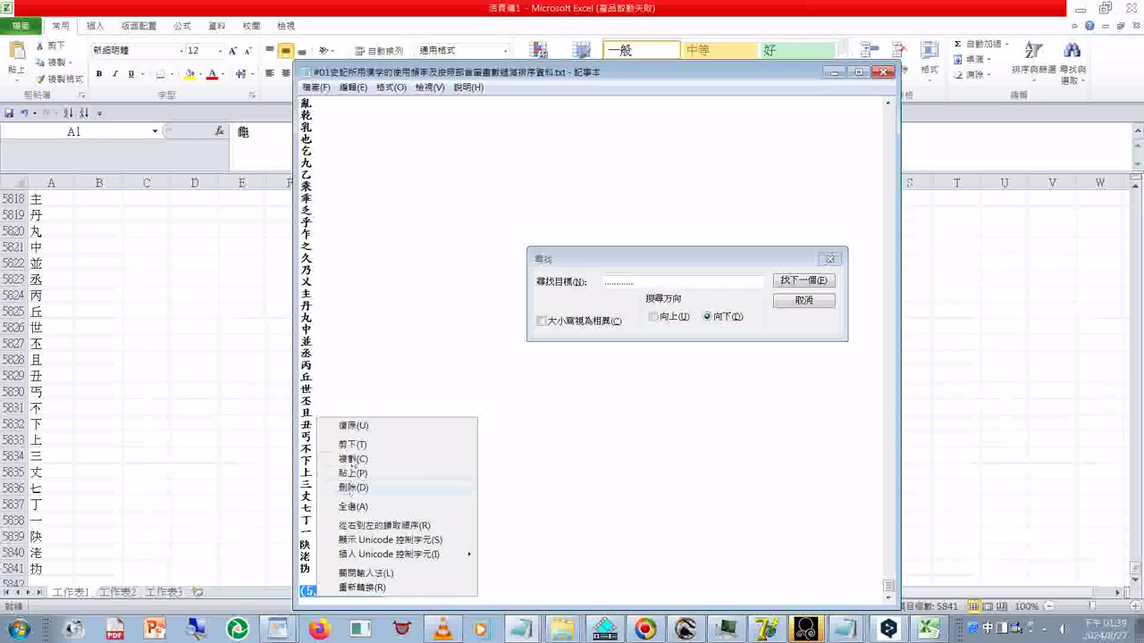
pyautogui.click(355, 456)
pyautogui.click(387, 445)
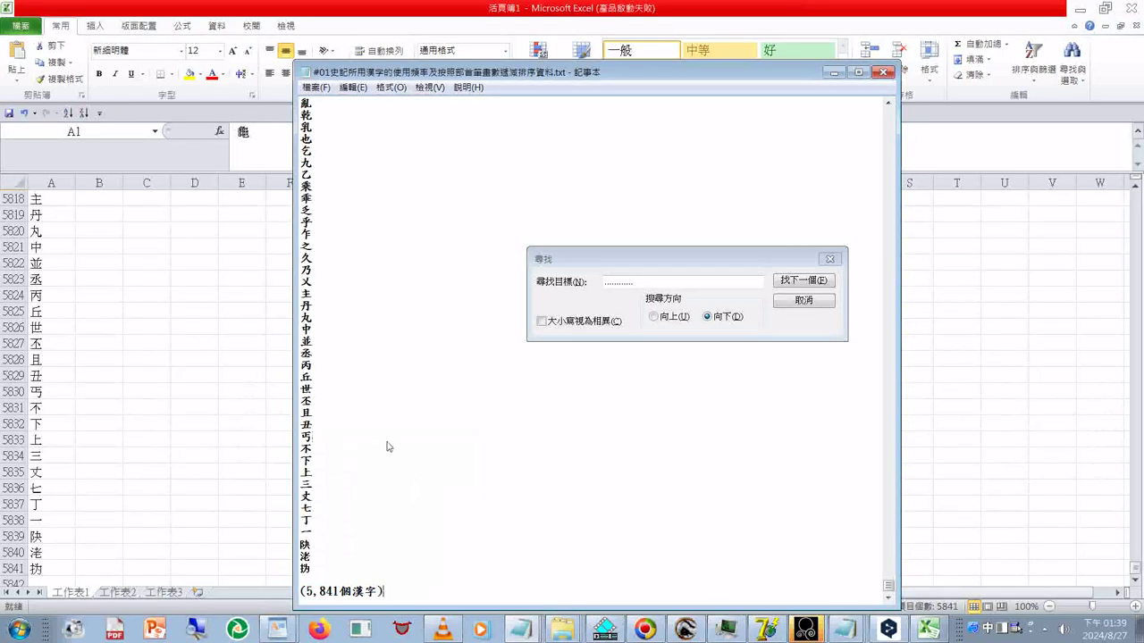
pyautogui.hotkey('ctrl', 'Home')
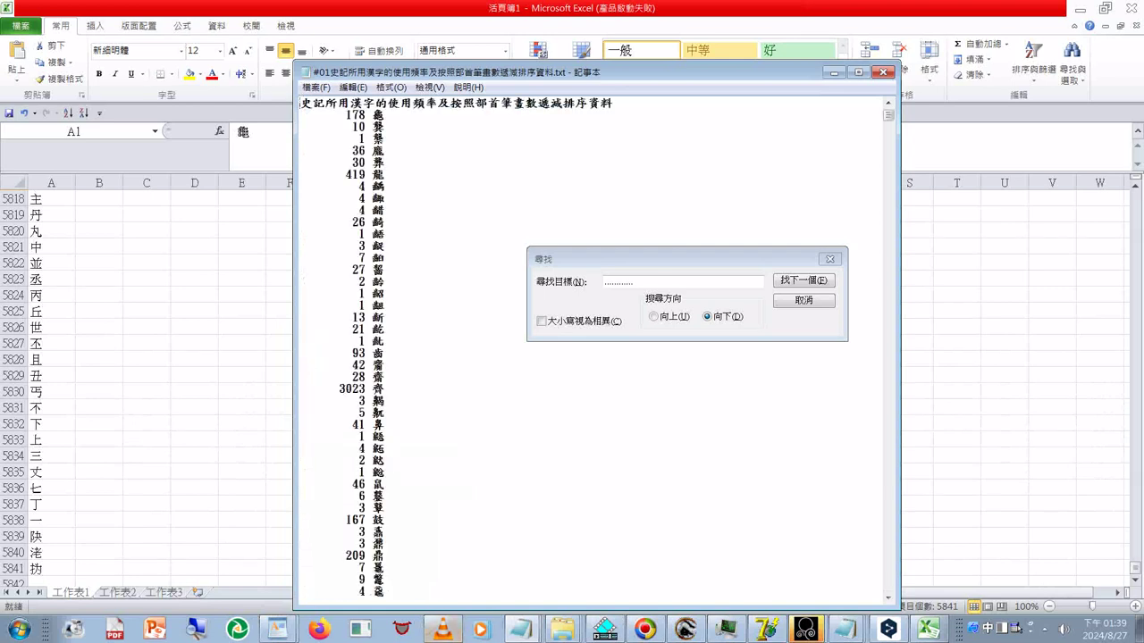
pyautogui.click(71, 593)
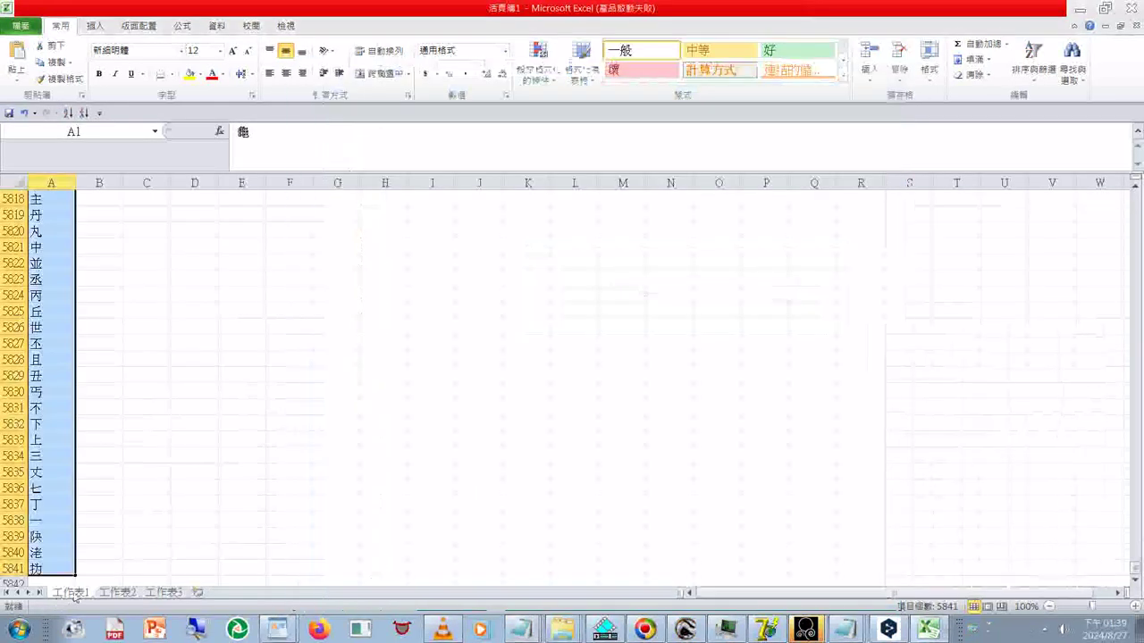
pyautogui.rightClick(74, 594)
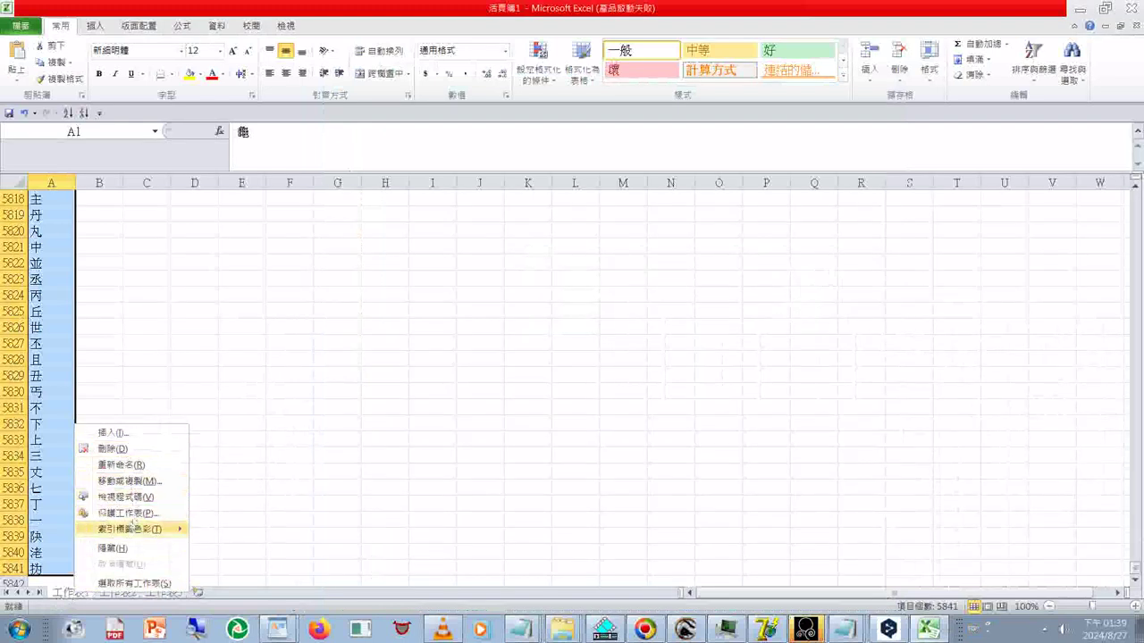
pyautogui.click(112, 465)
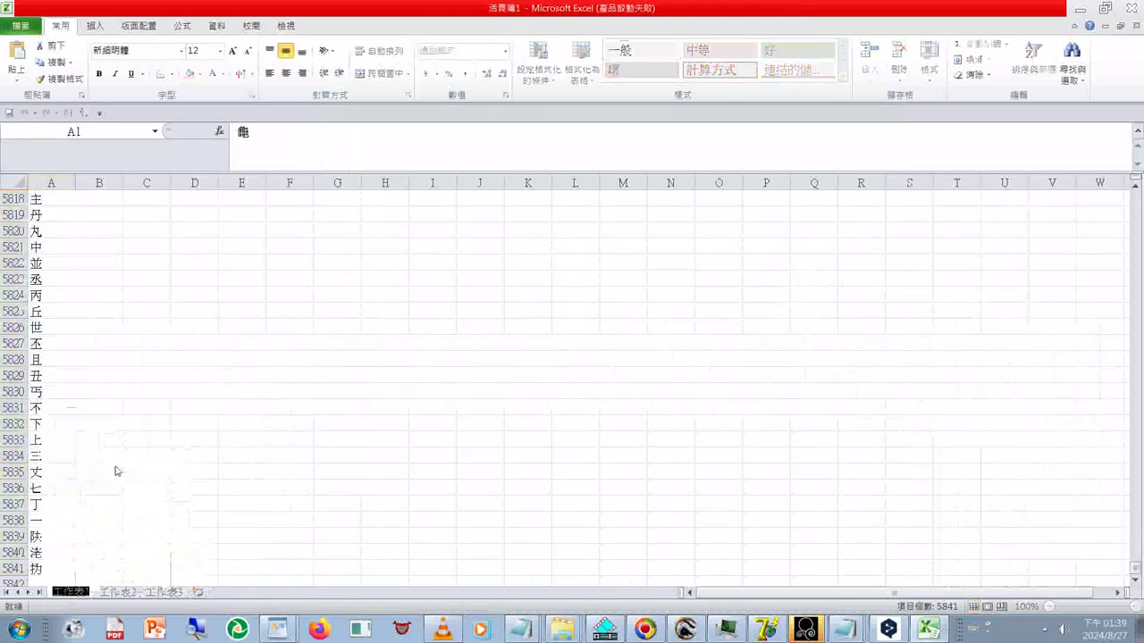
pyautogui.hotkey('ctrl', 'v')
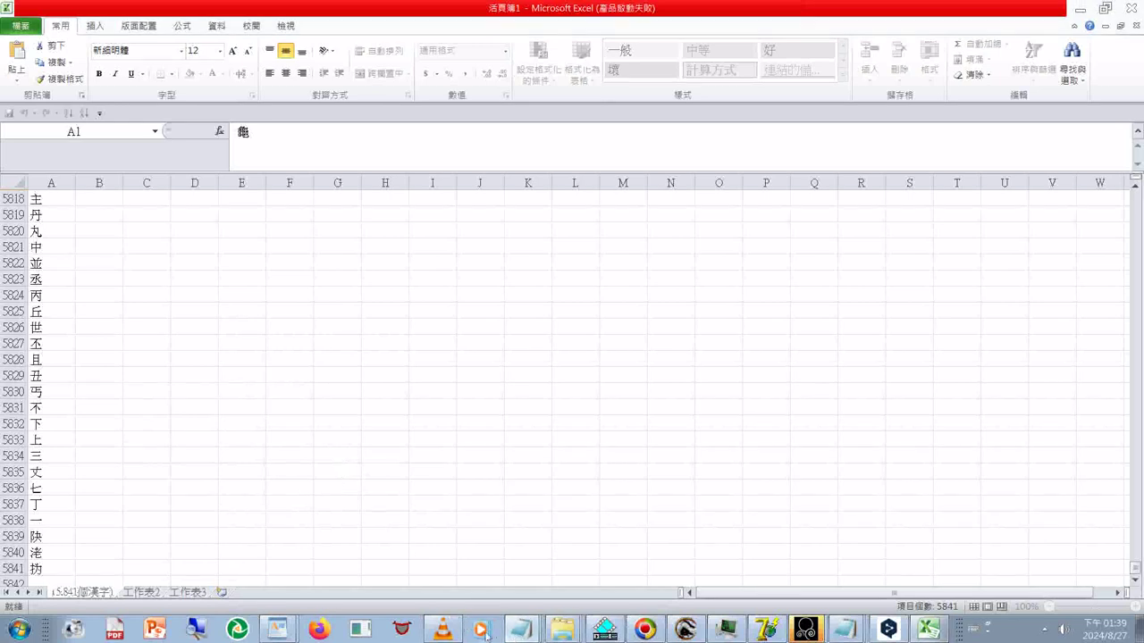
# Copy #01史記所用漢字 from the Notepad file's name, insert it before (5,841個漢字) in the first worksheet's name, and open the second worksheet
pyautogui.hotkey('alt', 'Tab')
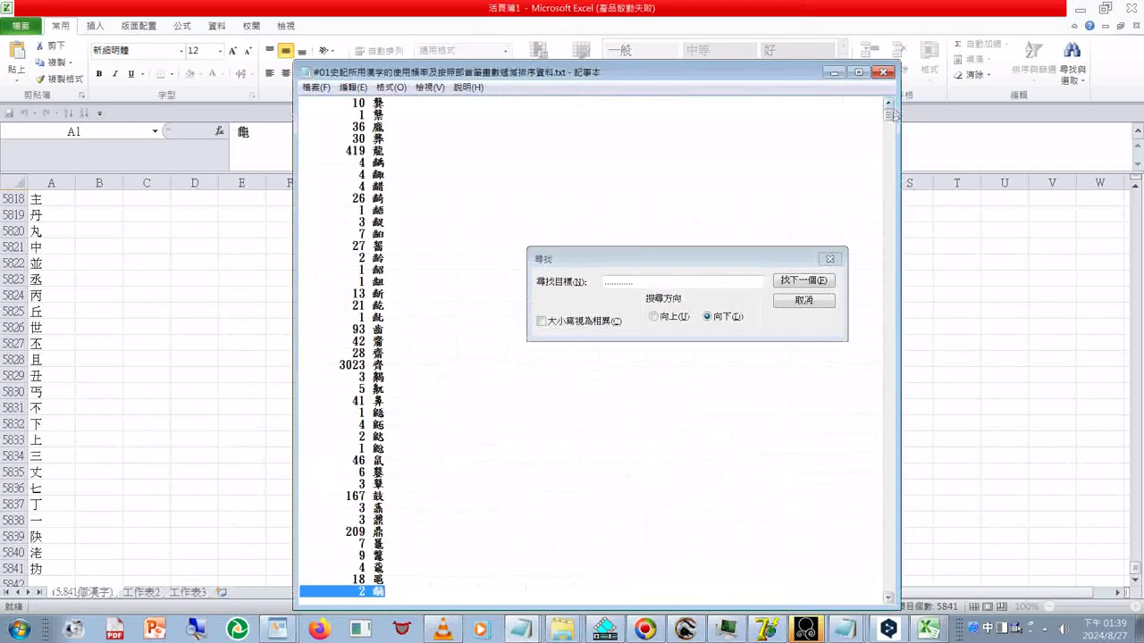
pyautogui.click(316, 88)
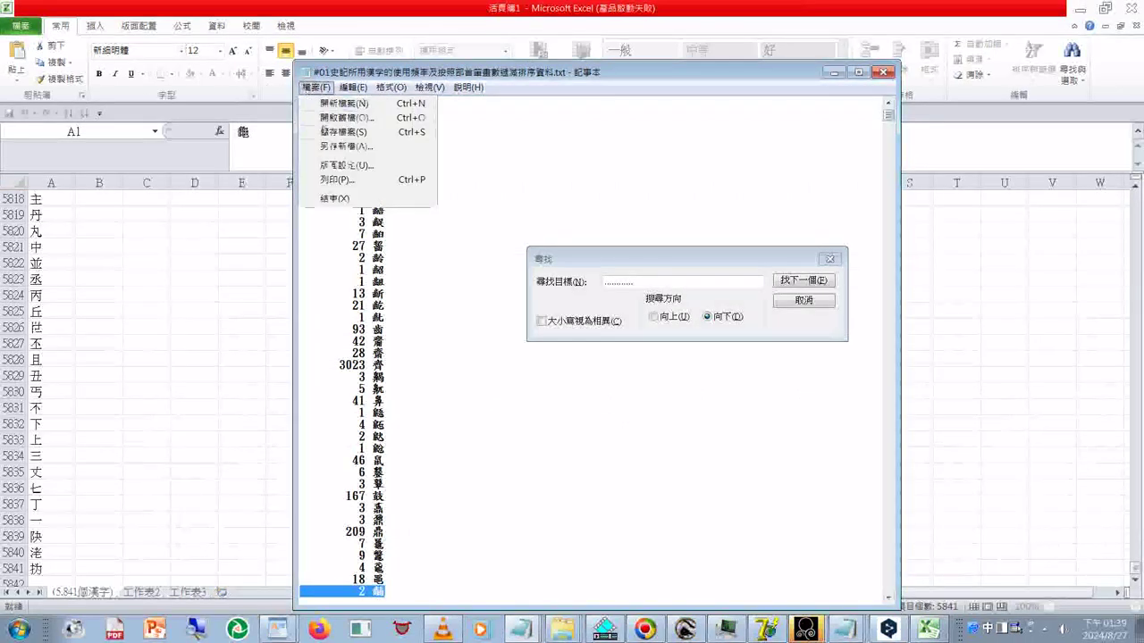
pyautogui.click(340, 147)
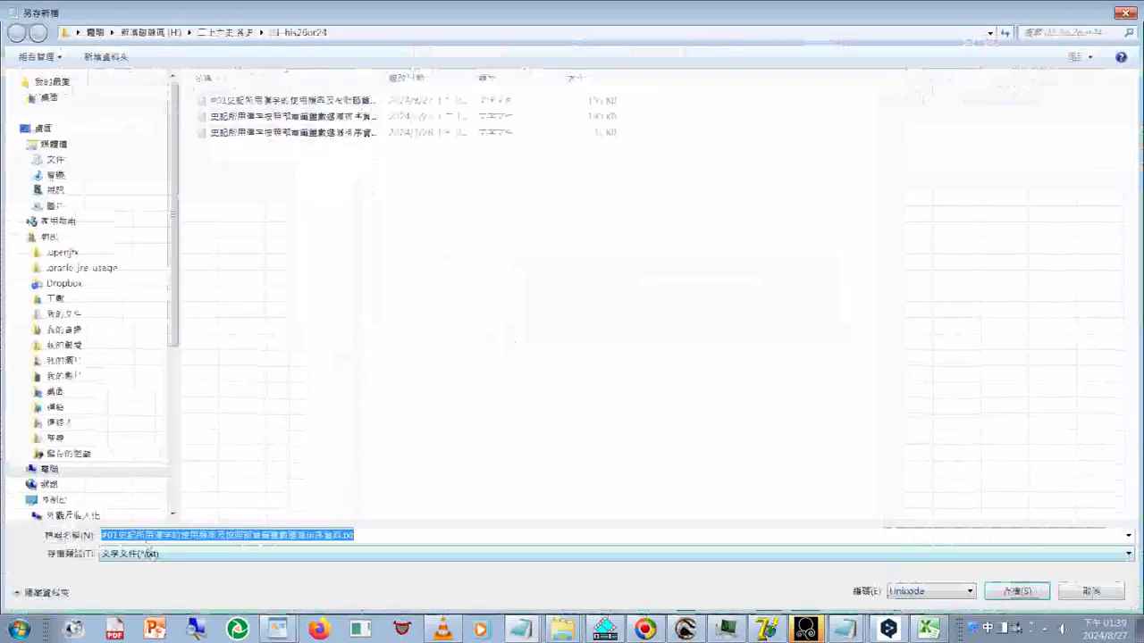
pyautogui.moveTo(171, 536); pyautogui.dragTo(99, 536)
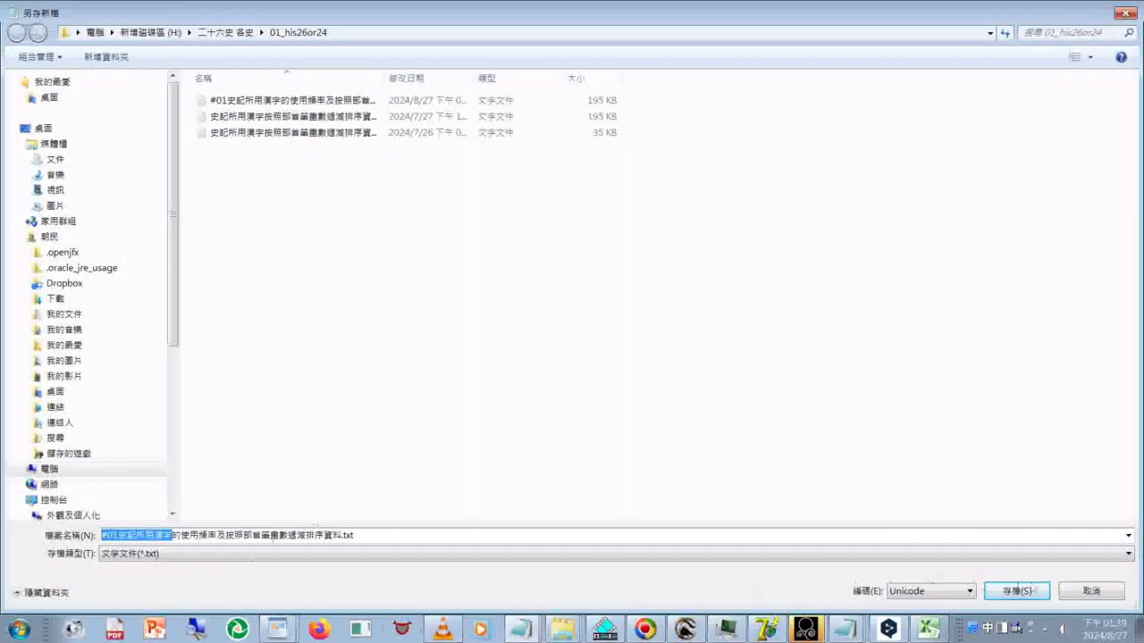
pyautogui.click(1101, 594)
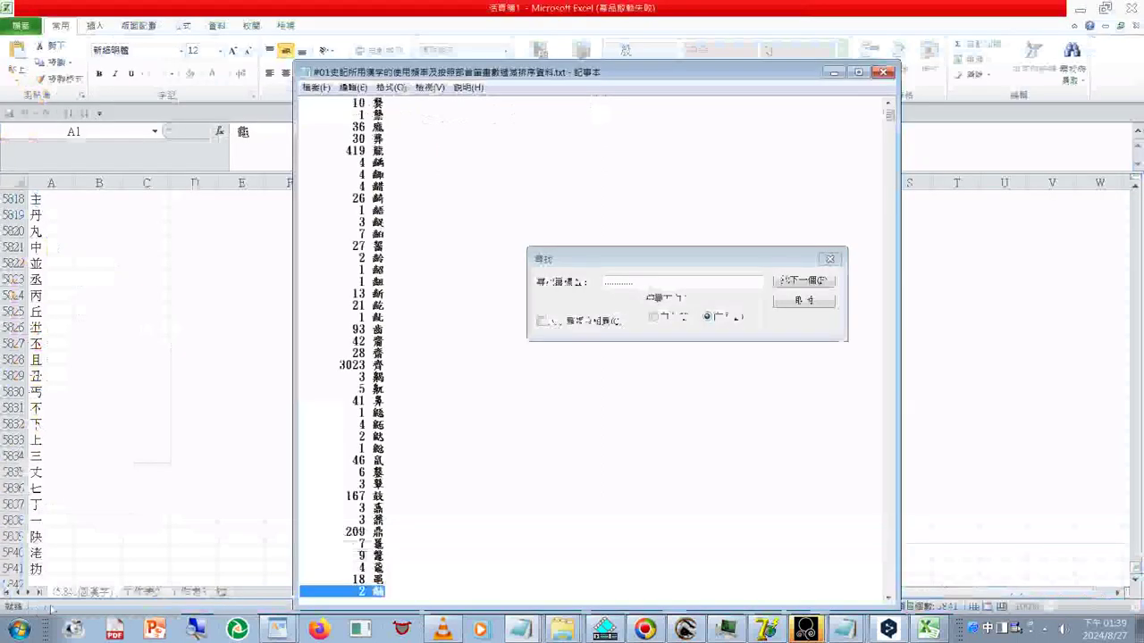
pyautogui.click(56, 594)
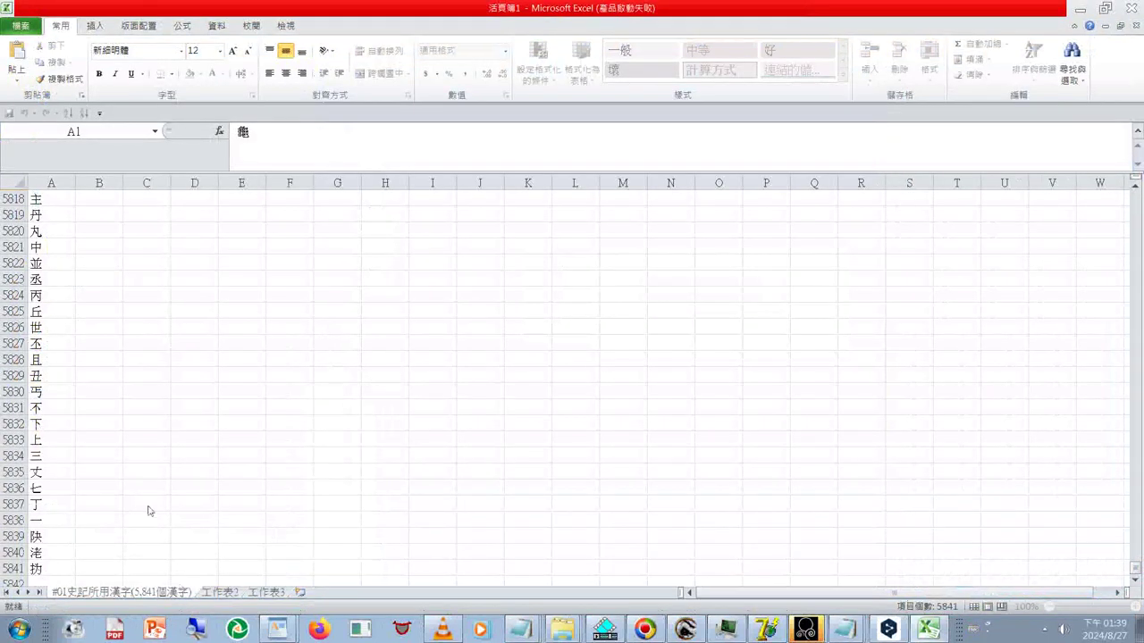
pyautogui.click(239, 593)
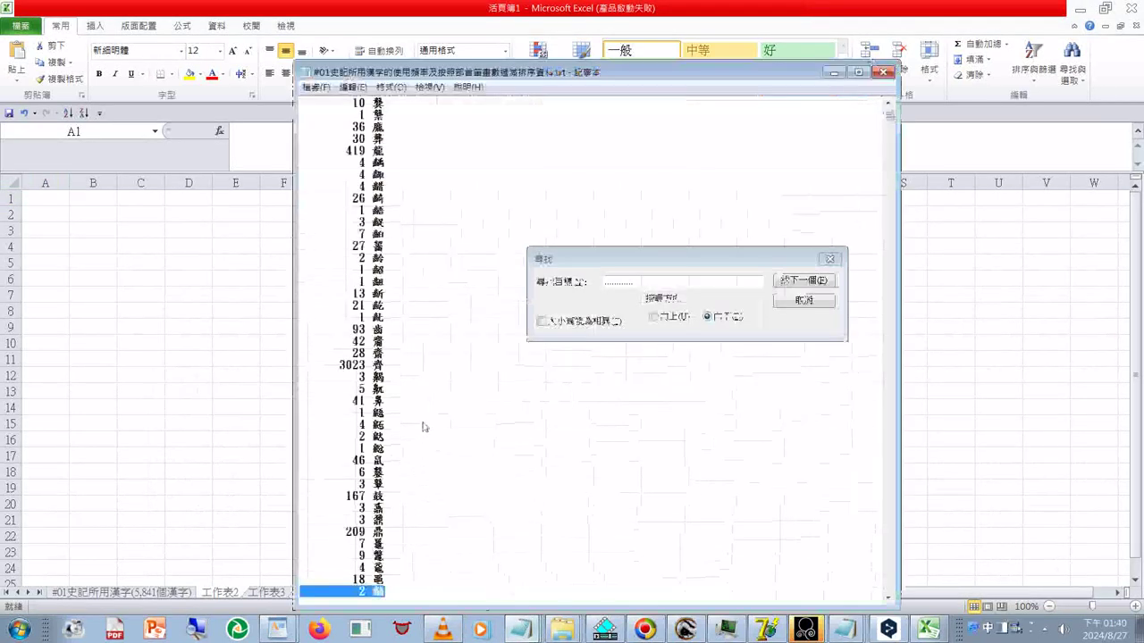
# Examine the character frequencies in the #01史記 text from the heading down to the end of the frequency list
pyautogui.scroll(1, 457, 353)
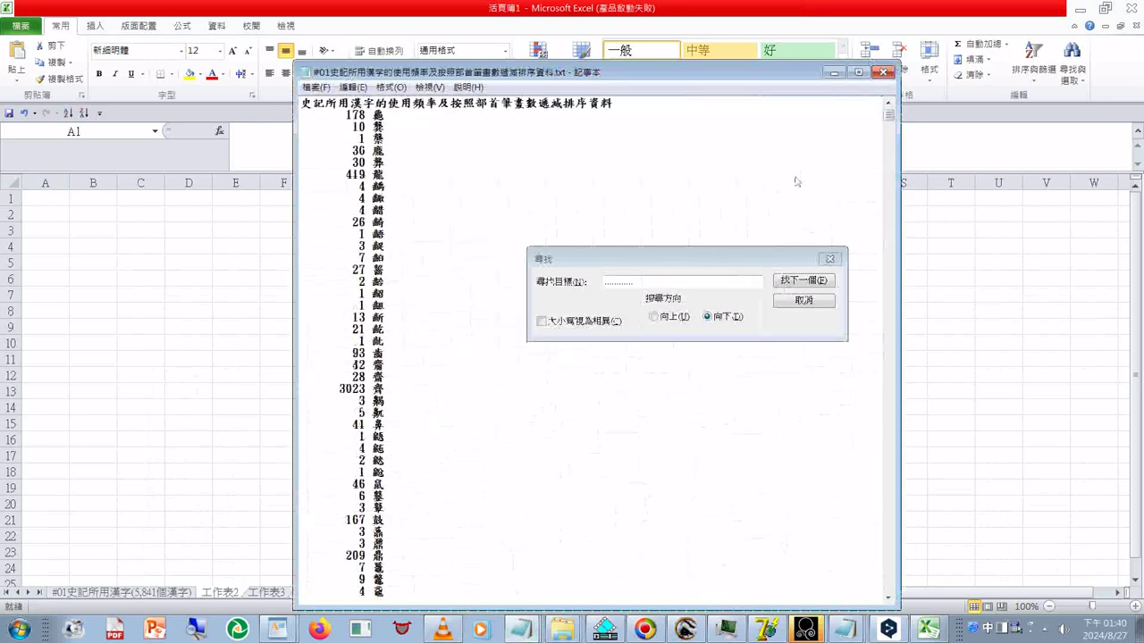
pyautogui.scroll(-8, 795, 183)
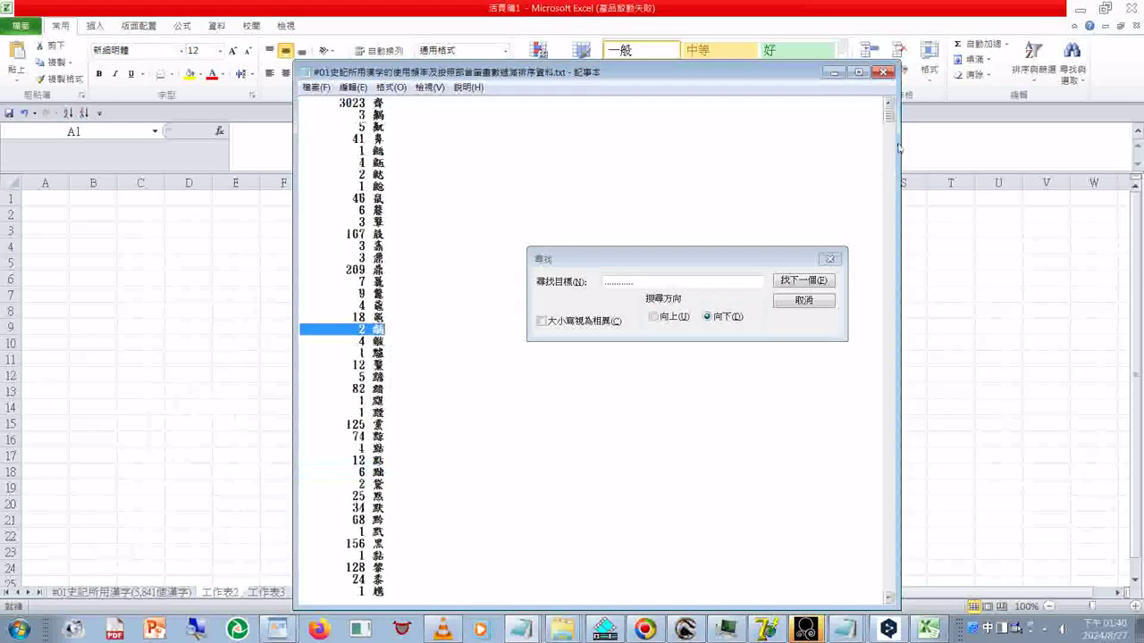
pyautogui.moveTo(888, 119); pyautogui.dragTo(884, 346)
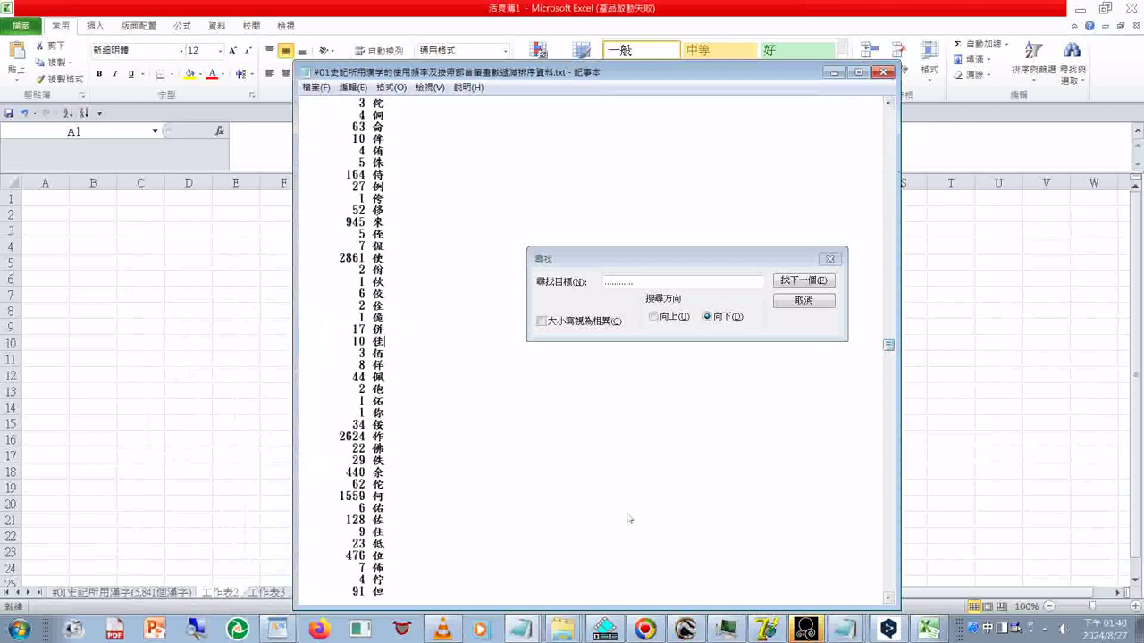
pyautogui.scroll(-12, 616, 447)
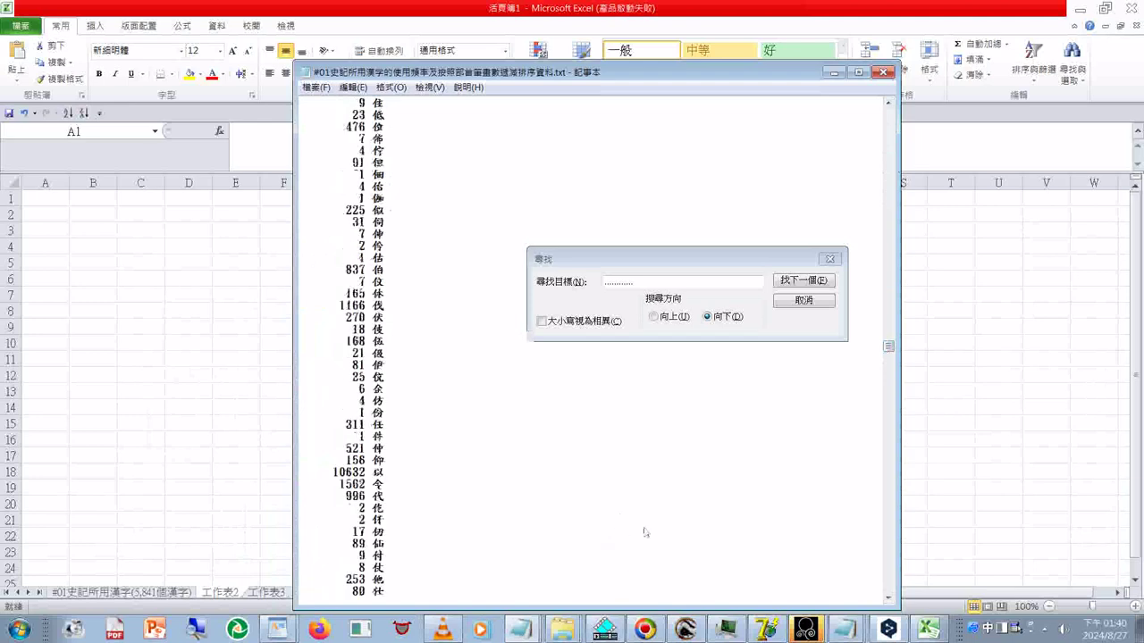
pyautogui.scroll(-8, 645, 533)
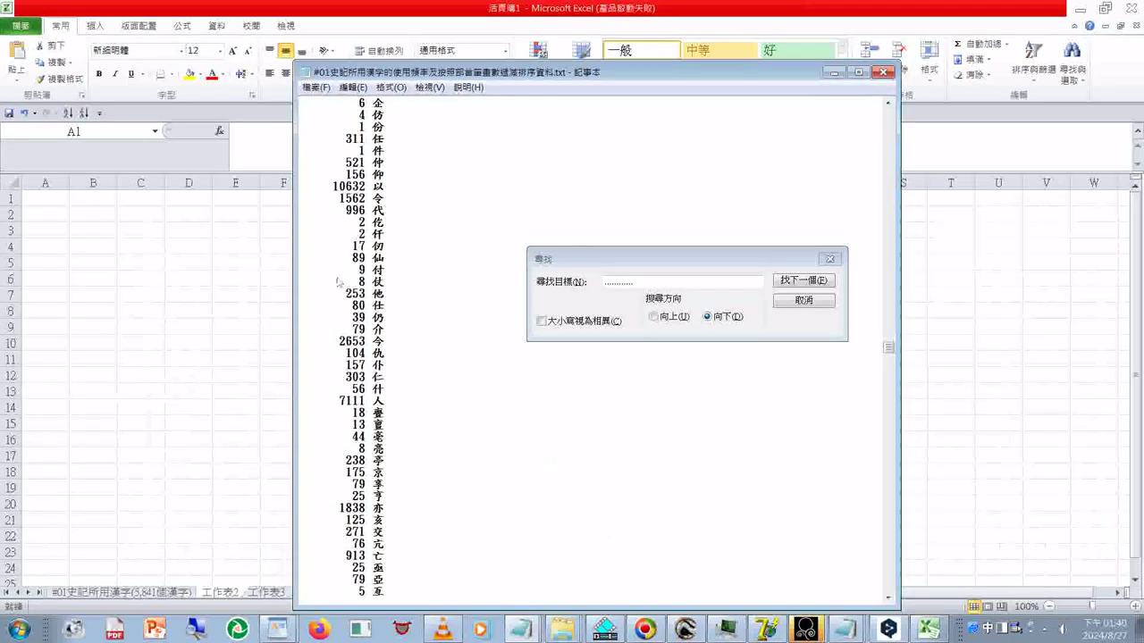
pyautogui.scroll(-4, 487, 411)
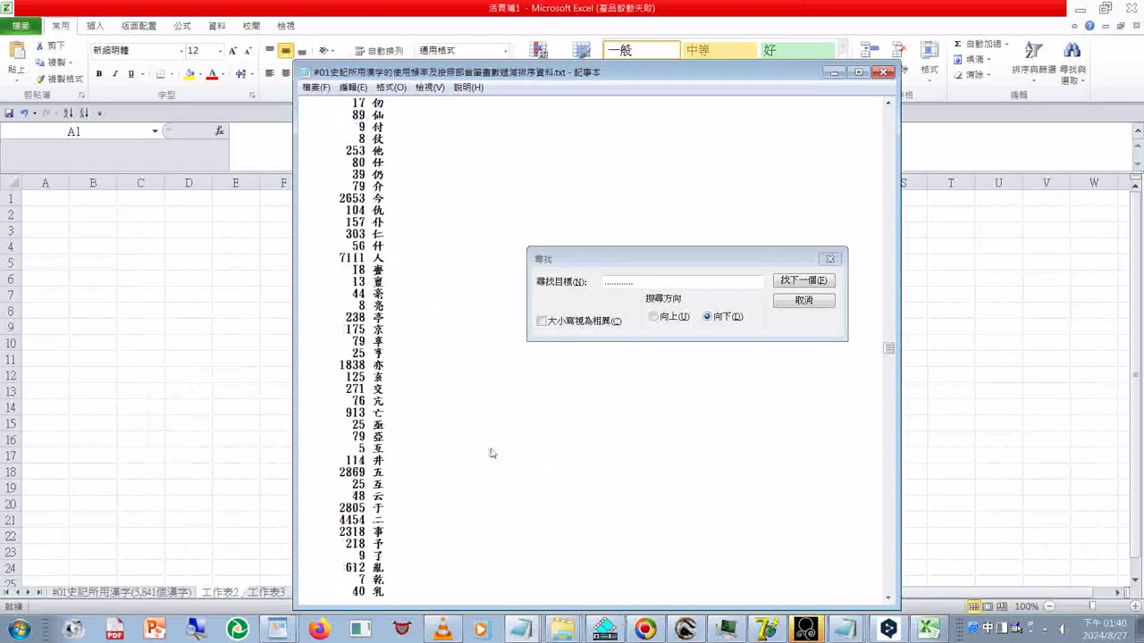
pyautogui.scroll(-3, 489, 453)
pyautogui.scroll(-4, 490, 453)
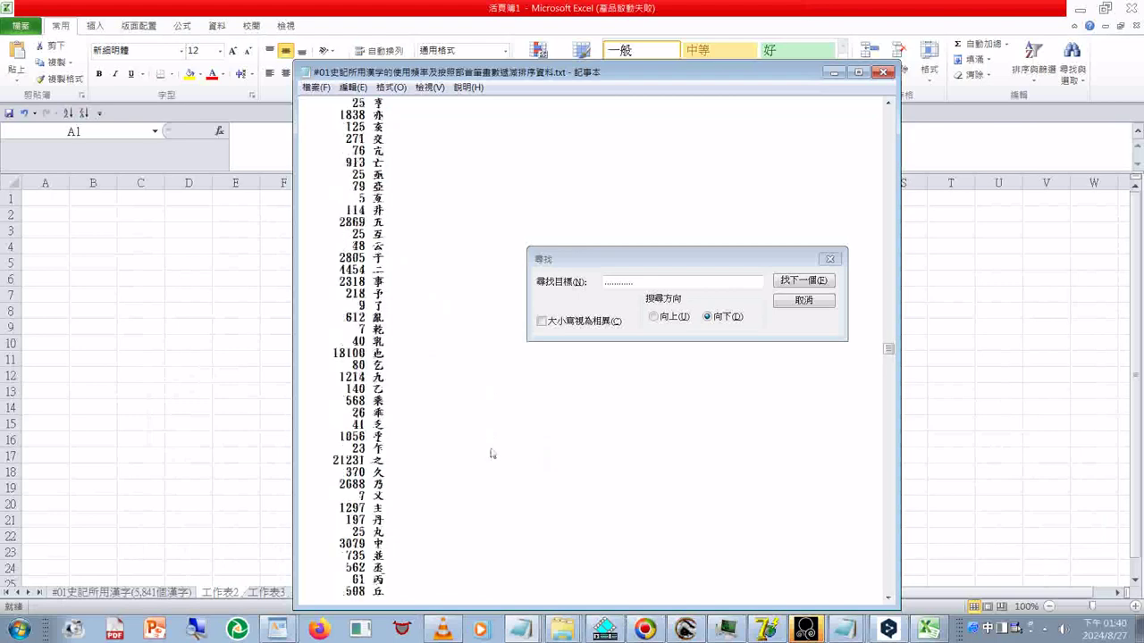
pyautogui.scroll(-3, 490, 453)
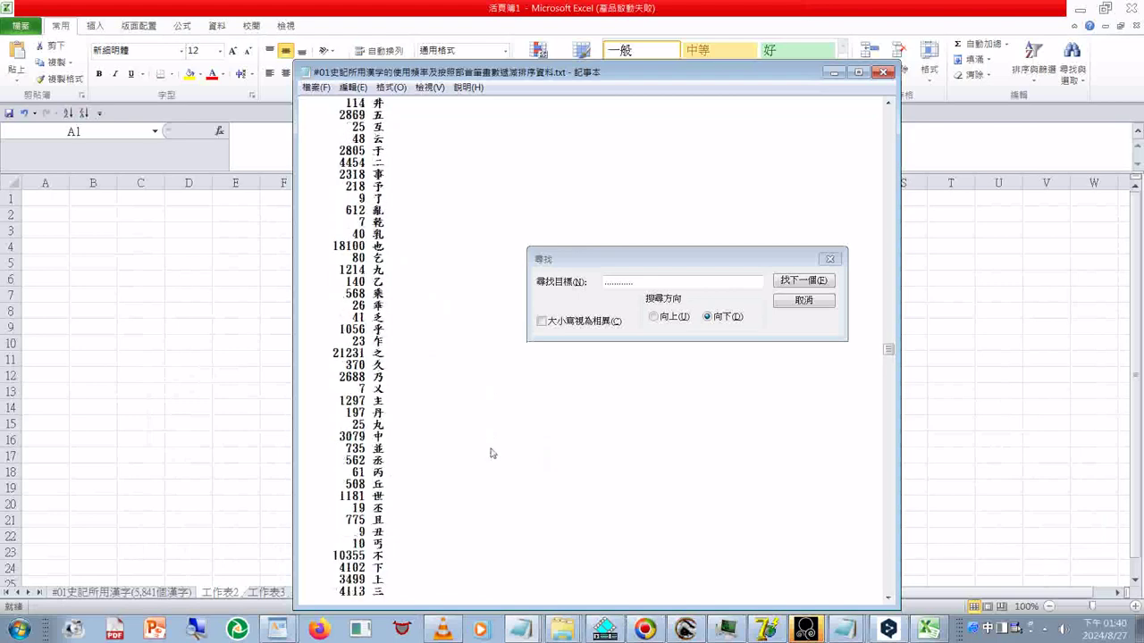
pyautogui.scroll(-3, 490, 453)
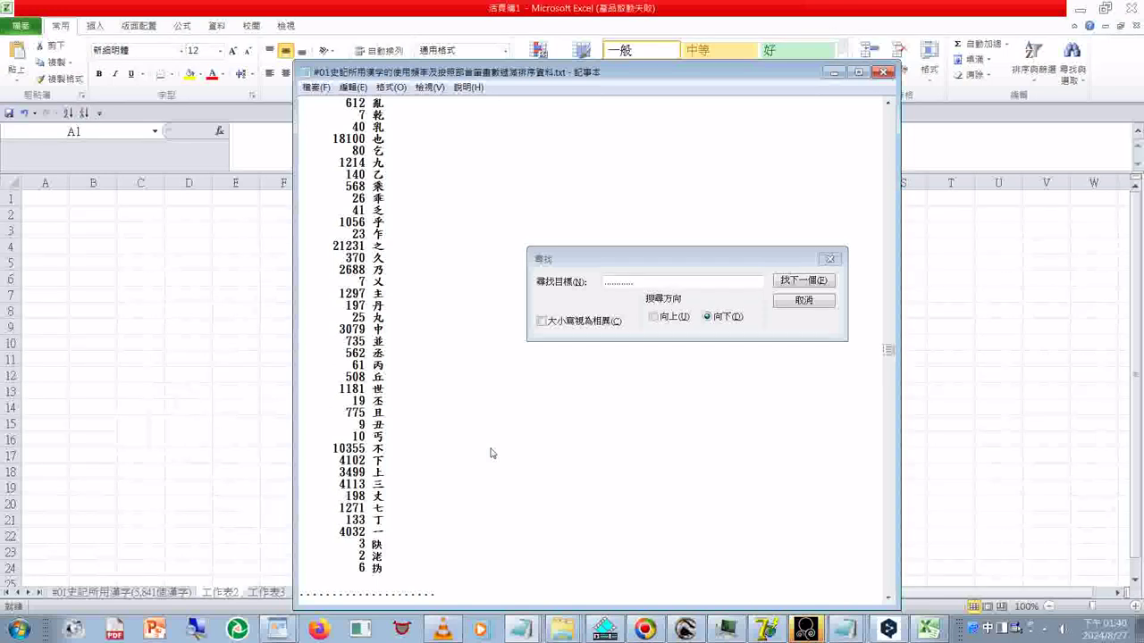
# Copy the frequency entry for 之 from the #01史記 list
pyautogui.moveTo(336, 253); pyautogui.dragTo(379, 256)
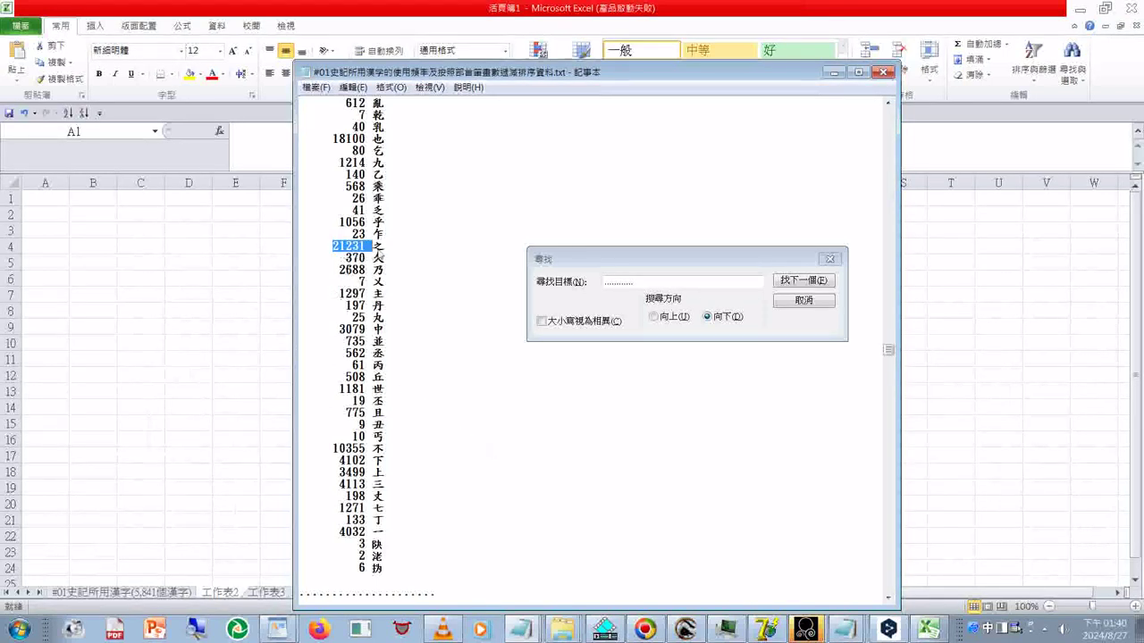
pyautogui.rightClick(334, 243)
pyautogui.click(323, 256)
pyautogui.moveTo(335, 249); pyautogui.dragTo(380, 249)
pyautogui.click(386, 253)
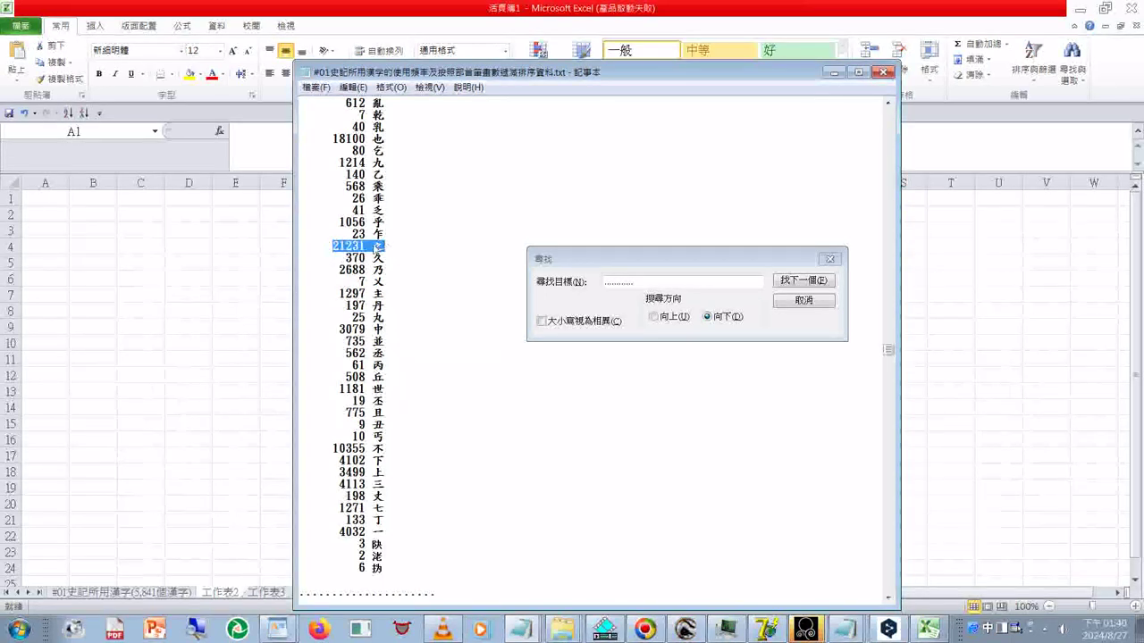
pyautogui.rightClick(375, 246)
pyautogui.click(399, 282)
pyautogui.scroll(3, 416, 282)
pyautogui.scroll(4, 466, 413)
pyautogui.scroll(3, 466, 412)
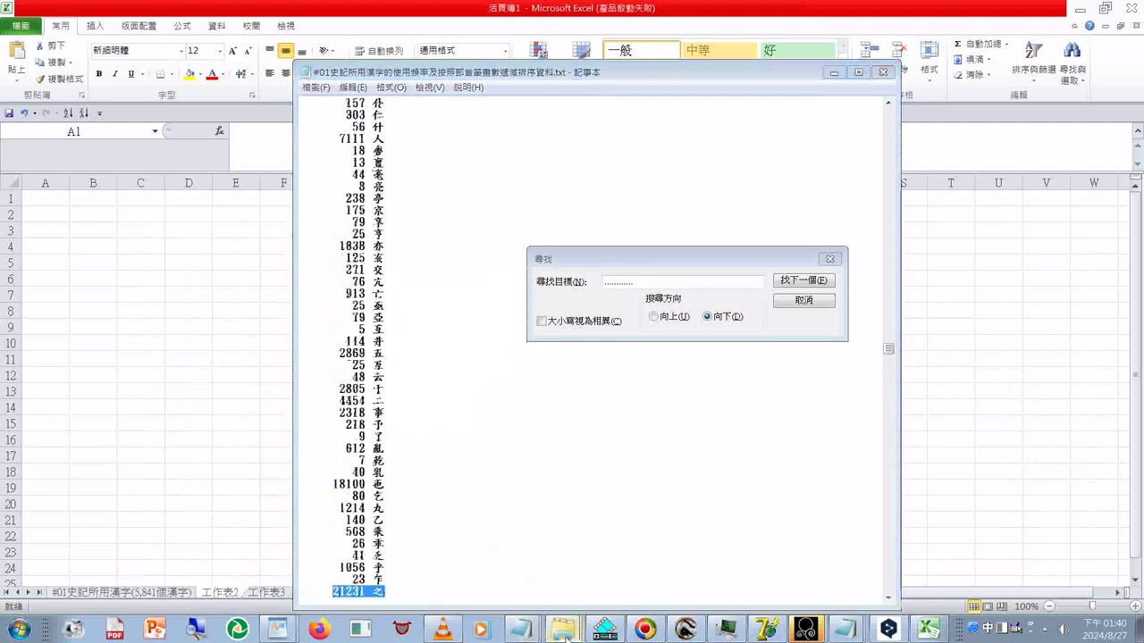
# Switch to File Explorer, go back to the 二十六史 各史 漢字分析(含使用的頻率) folder and sort it by name
pyautogui.click(520, 629)
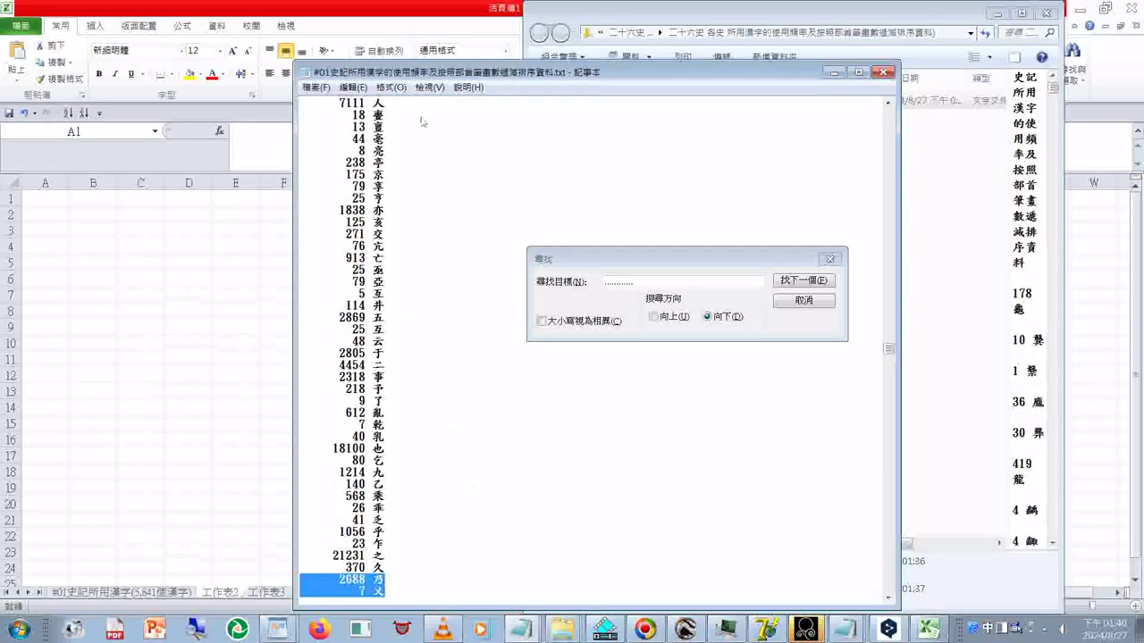
pyautogui.click(620, 18)
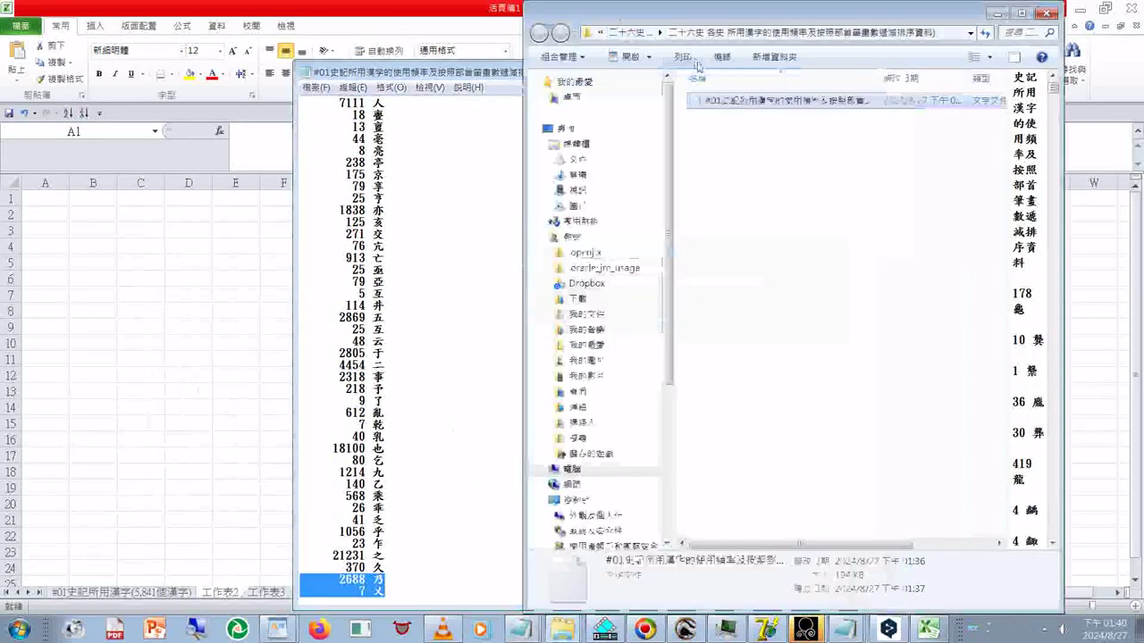
pyautogui.click(643, 40)
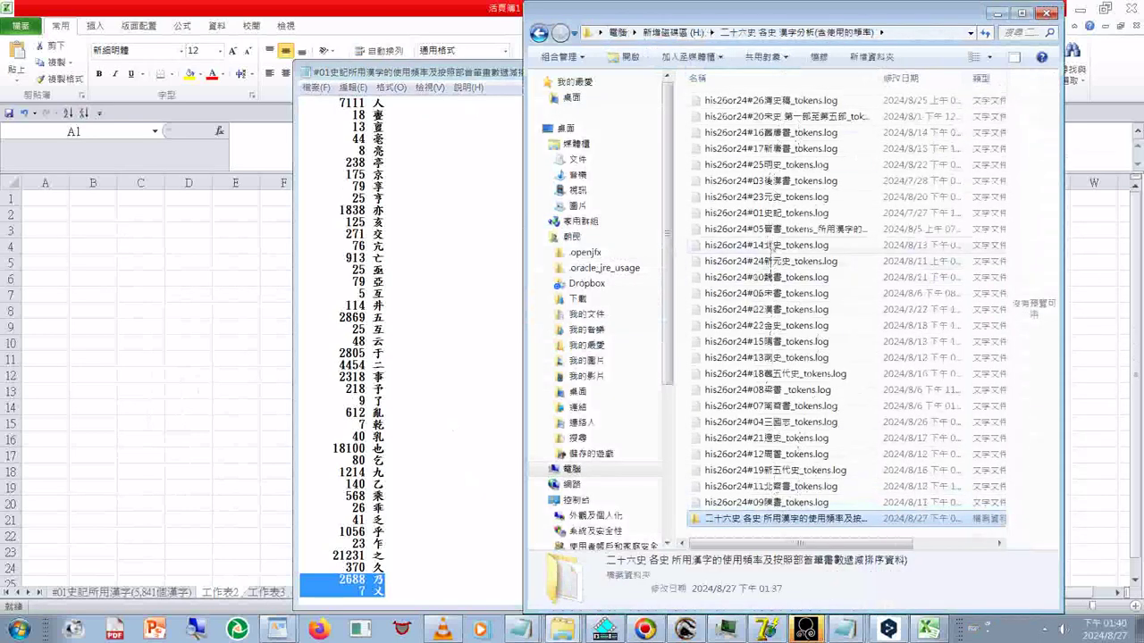
pyautogui.rightClick(681, 235)
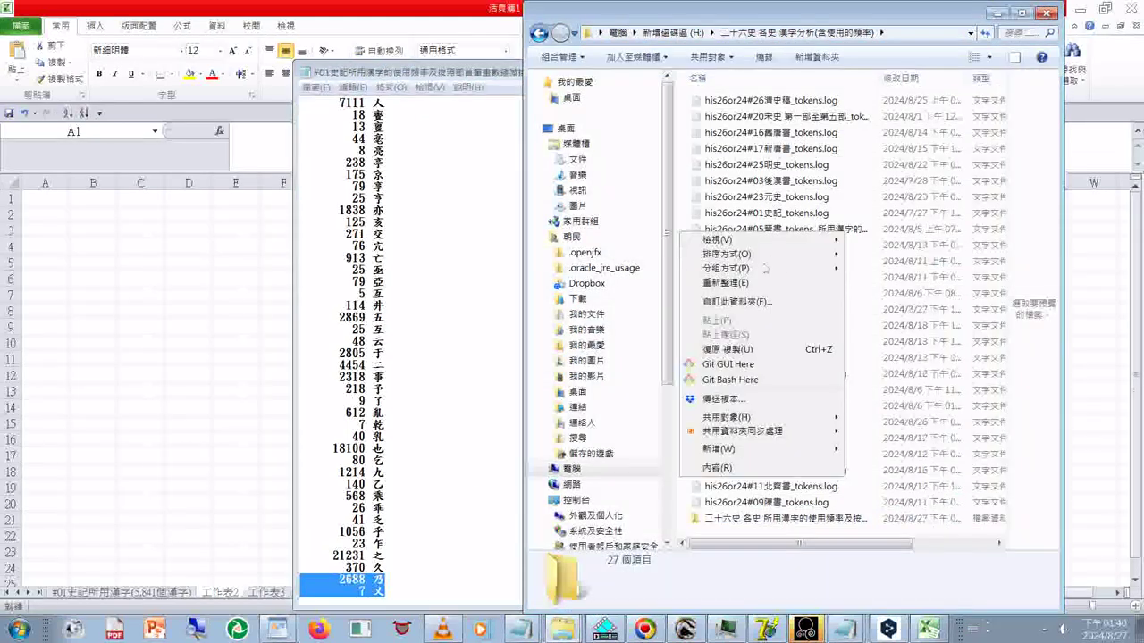
pyautogui.moveTo(769, 254)
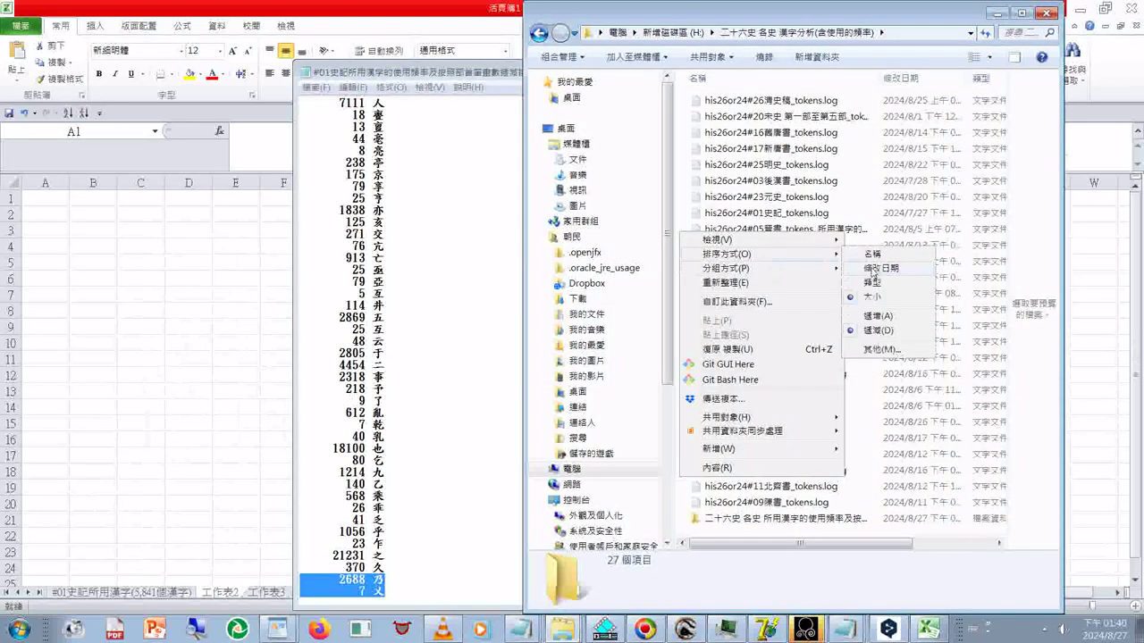
pyautogui.click(872, 256)
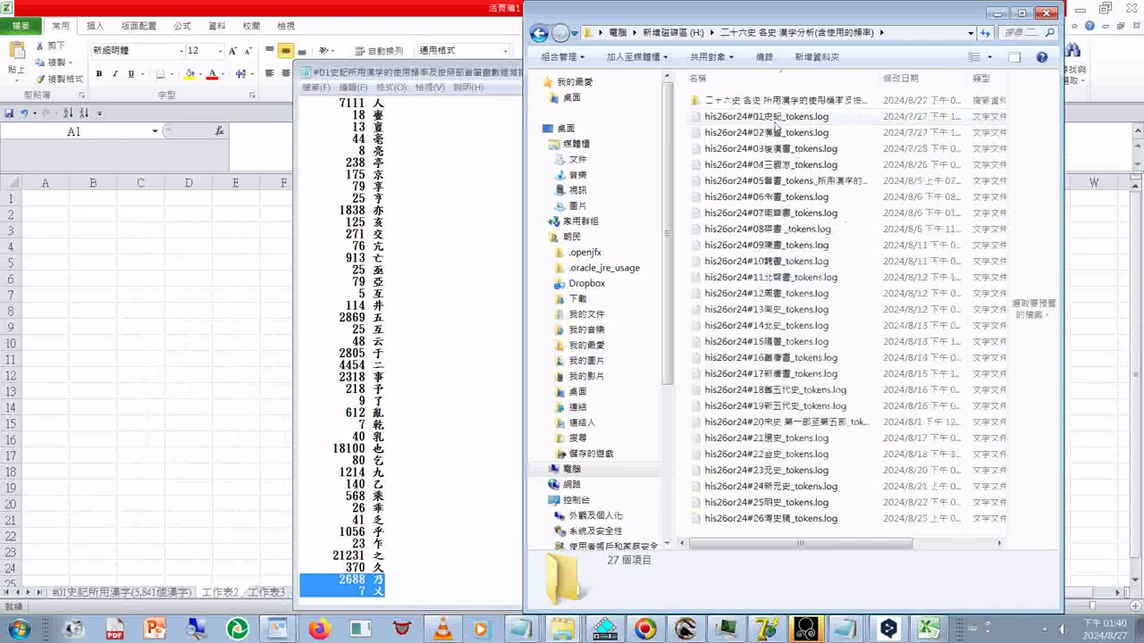
# Open his26or24#01史記_tokens.log beside the #01史記 text and locate the frequency entry for 之
pyautogui.doubleClick(774, 119)
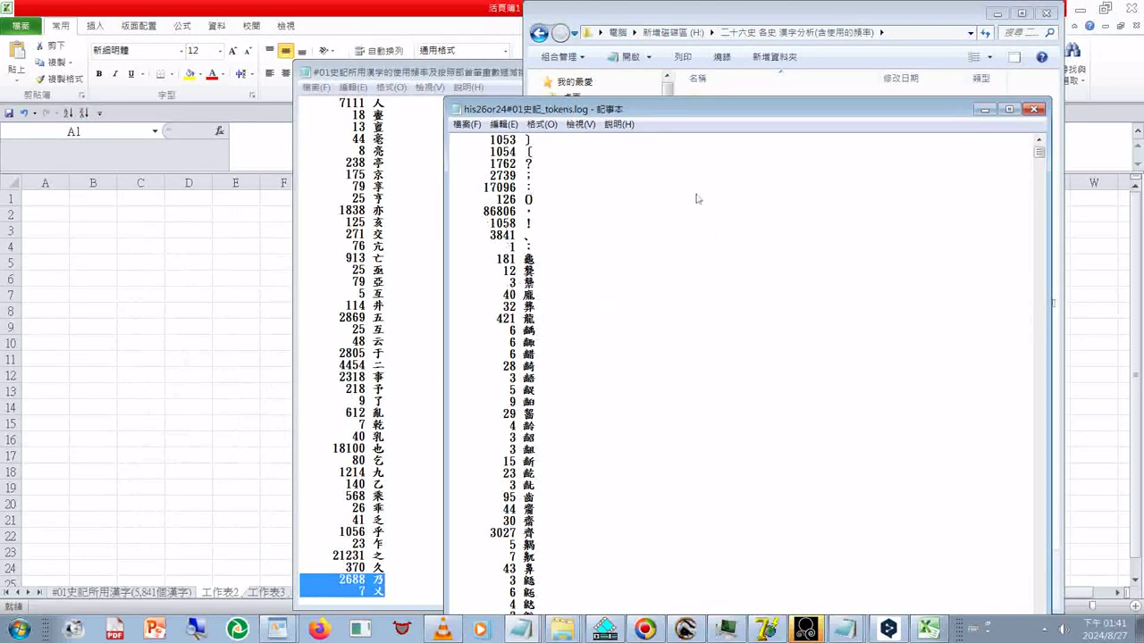
pyautogui.moveTo(661, 110); pyautogui.dragTo(671, 57)
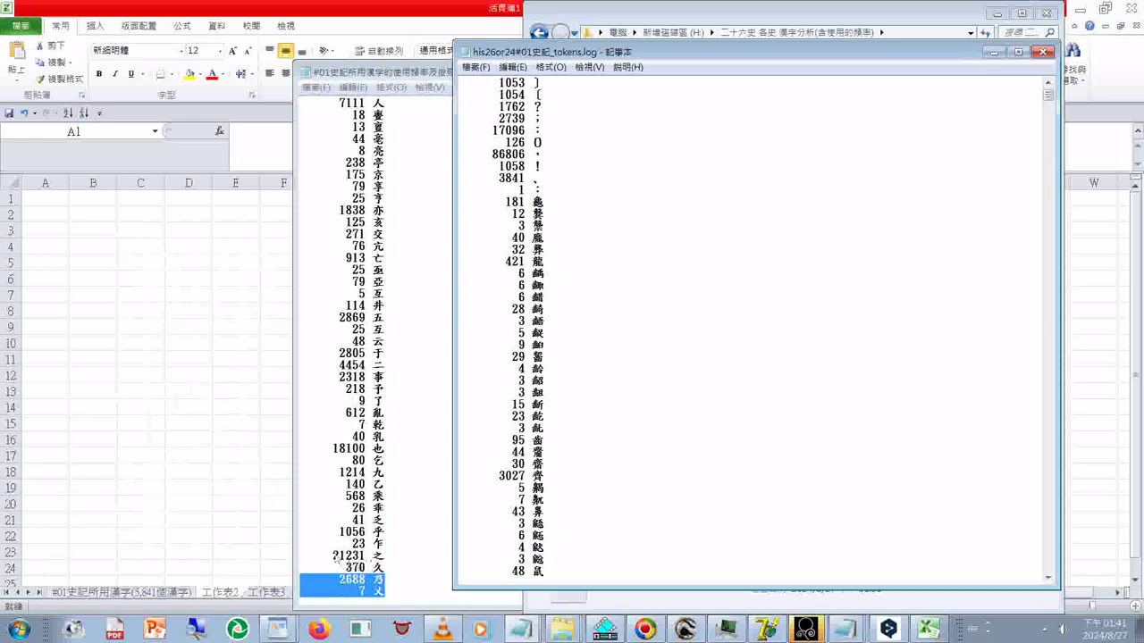
pyautogui.click(385, 556)
pyautogui.hotkey('ctrl', 'f')
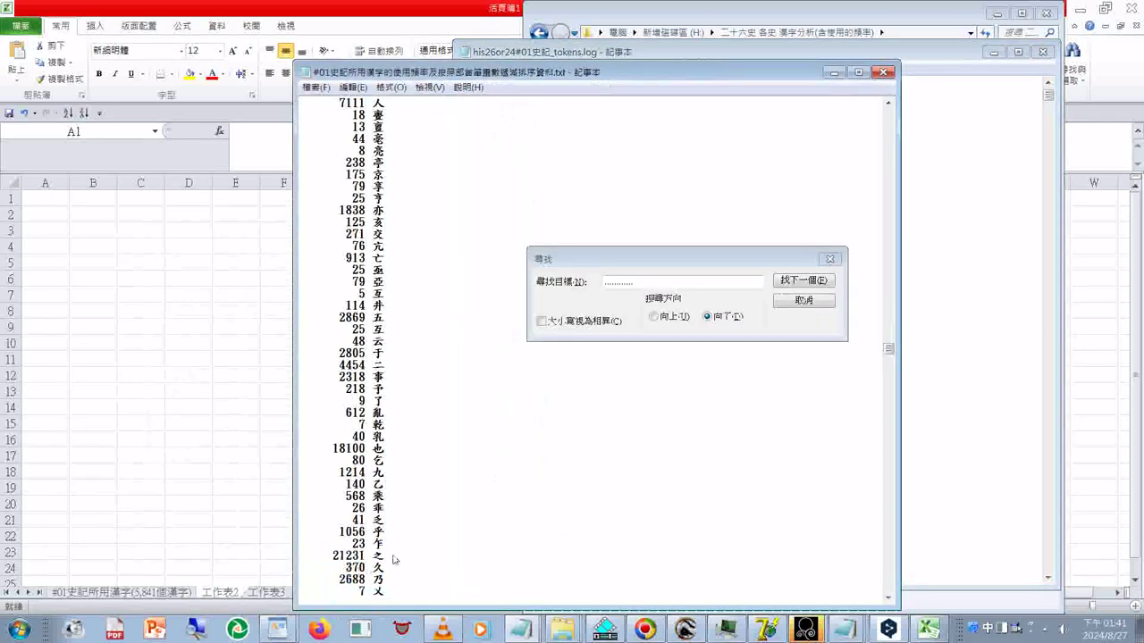
pyautogui.click(992, 287)
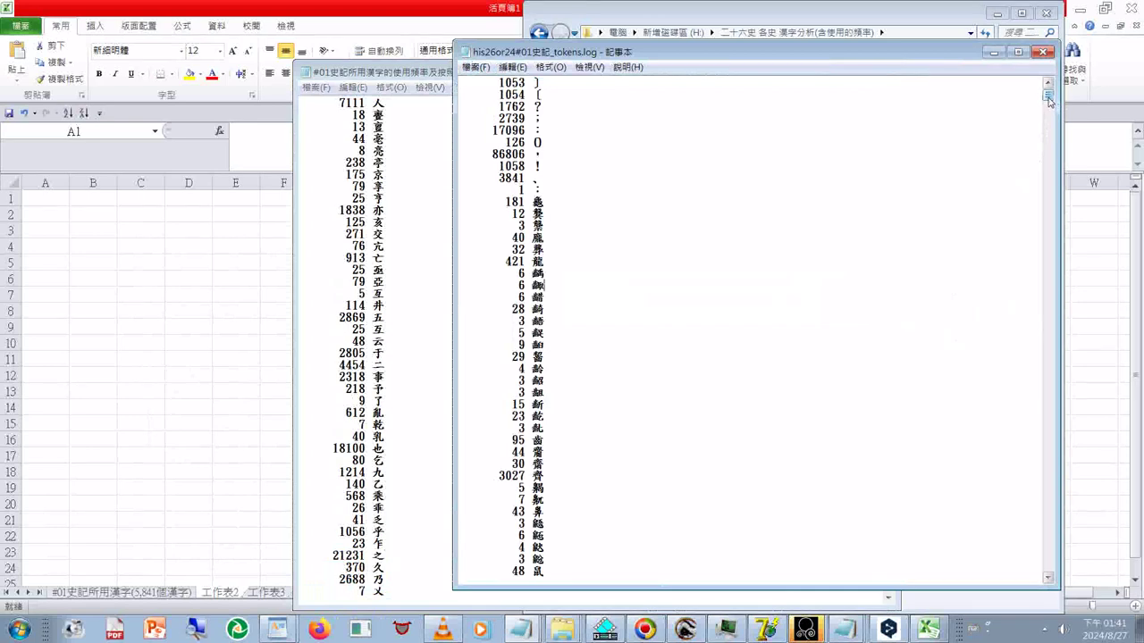
pyautogui.moveTo(1050, 100); pyautogui.dragTo(1049, 398)
pyautogui.moveTo(1051, 396); pyautogui.dragTo(1060, 236)
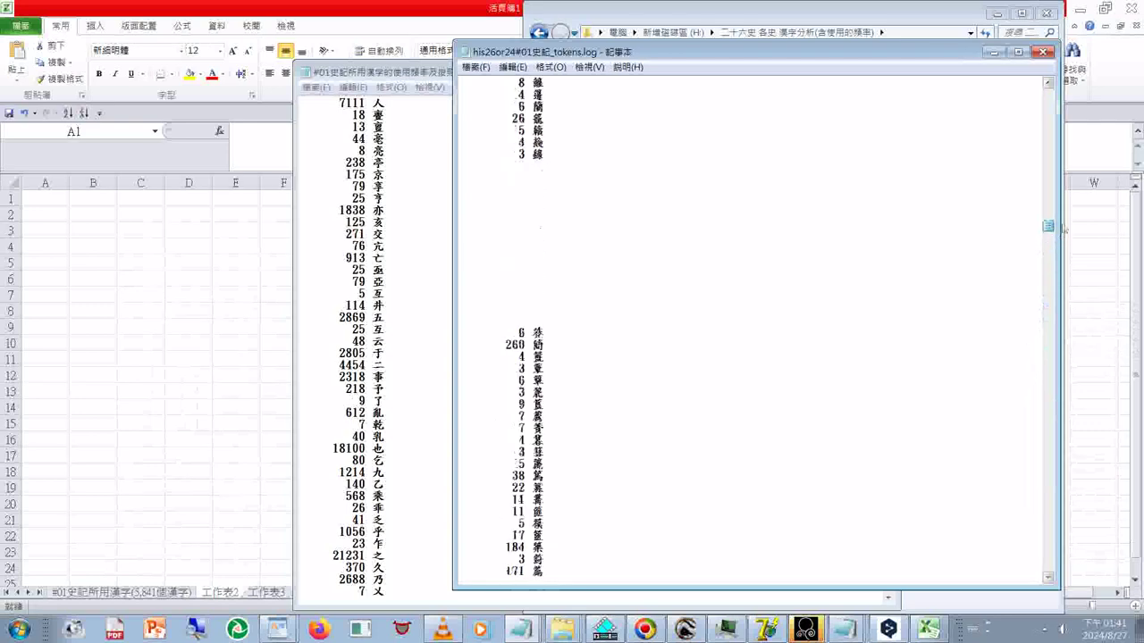
pyautogui.click(1060, 236)
pyautogui.click(495, 323)
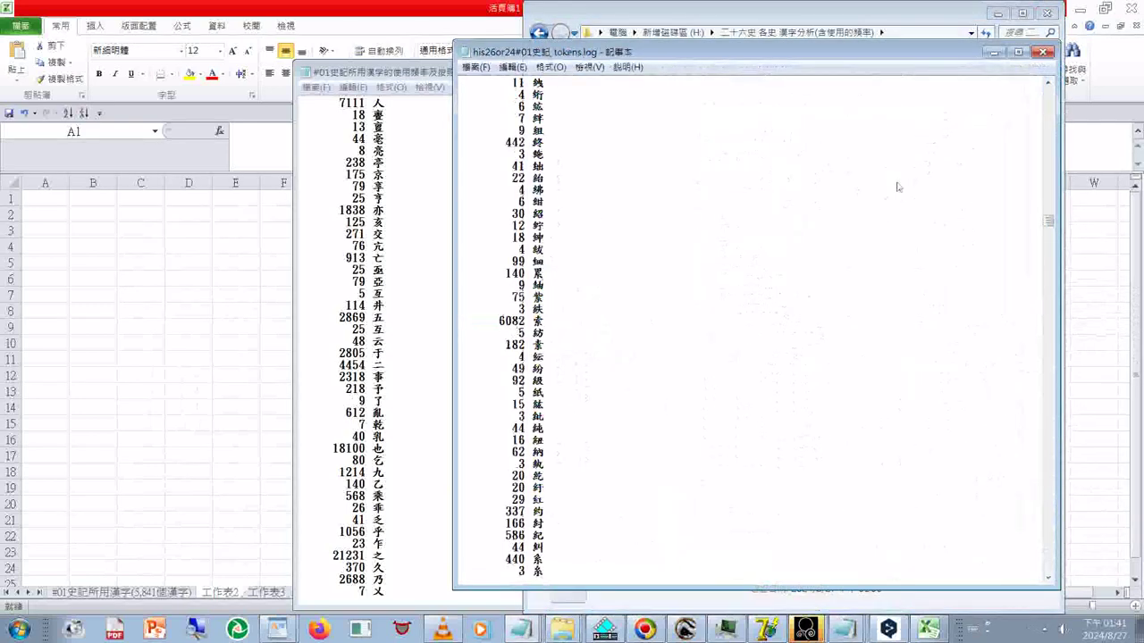
pyautogui.moveTo(1048, 221); pyautogui.dragTo(1047, 420)
pyautogui.rightClick(1049, 144)
pyautogui.press('Escape')
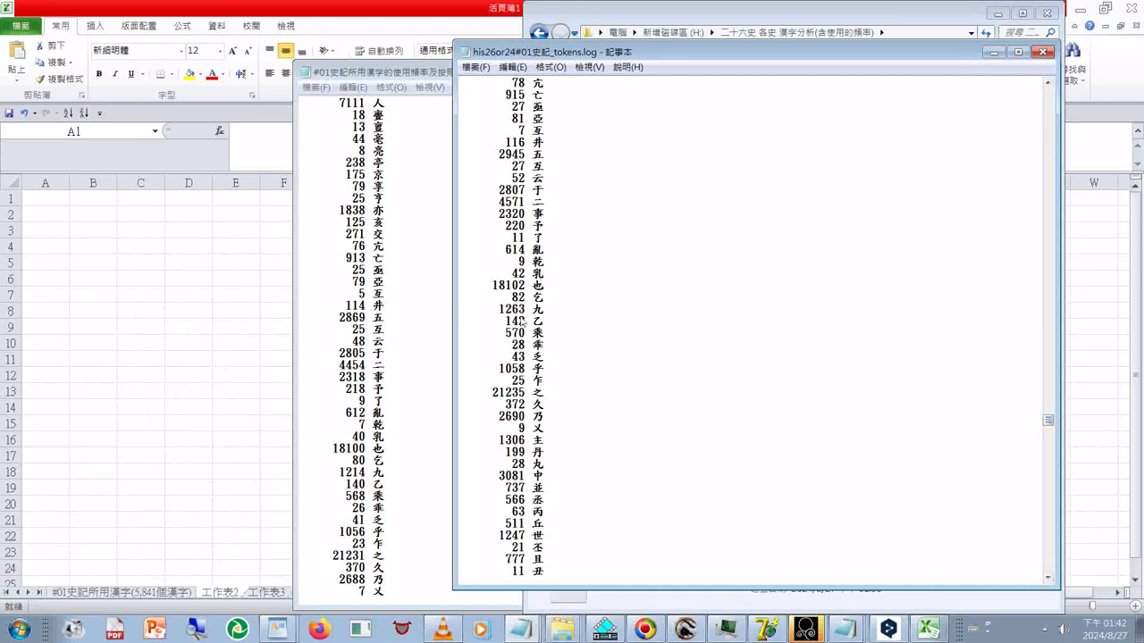
# Copy the 21235 之 entry from the 史記 token log and minimize the log window
pyautogui.moveTo(497, 393); pyautogui.dragTo(544, 397)
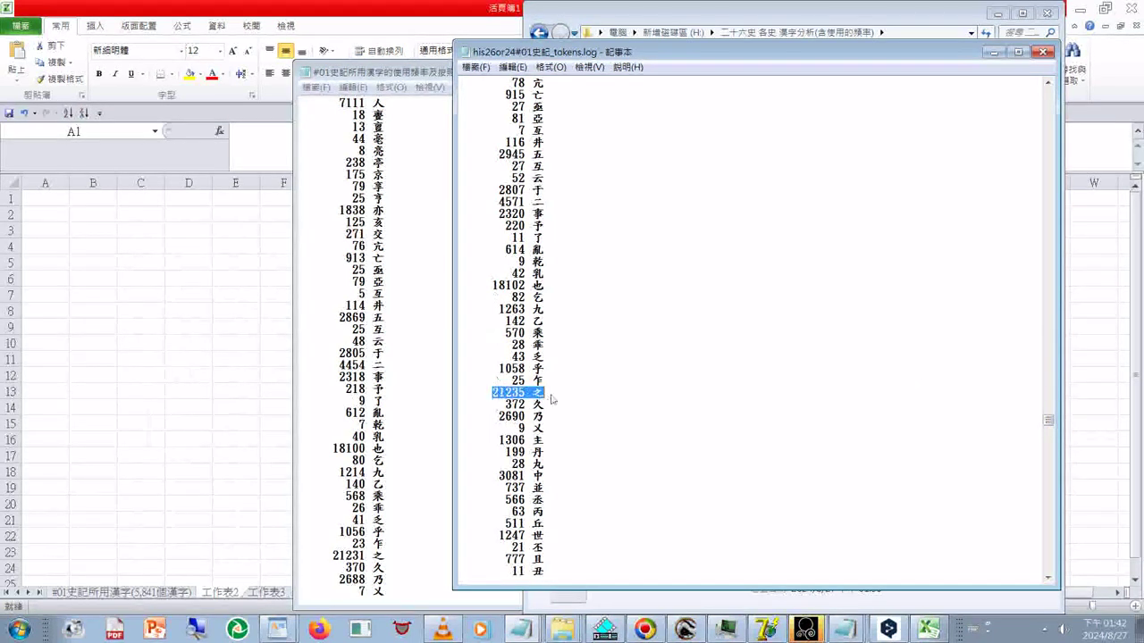
pyautogui.rightClick(525, 403)
pyautogui.click(552, 435)
pyautogui.click(501, 259)
pyautogui.rightClick(544, 286)
pyautogui.click(581, 274)
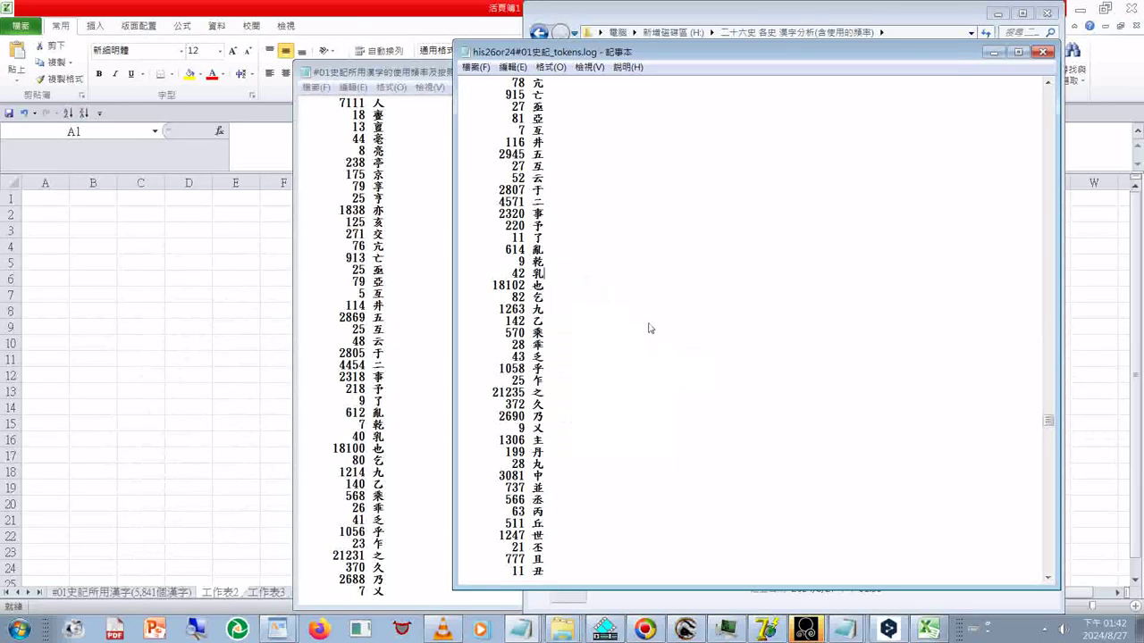
pyautogui.scroll(-2, 653, 339)
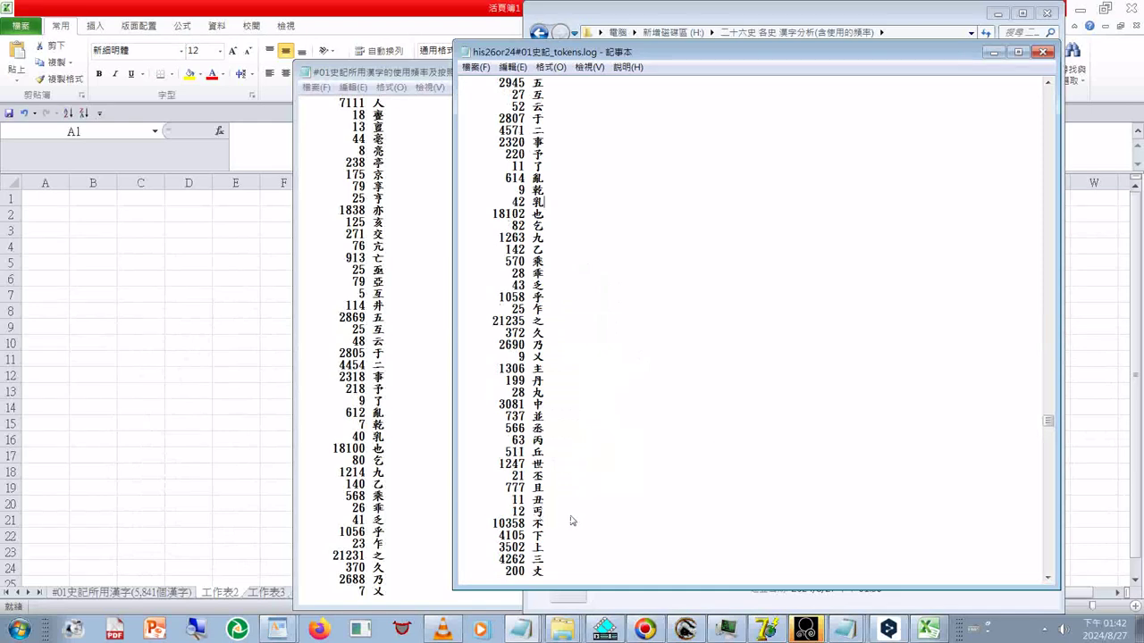
pyautogui.scroll(1, 570, 521)
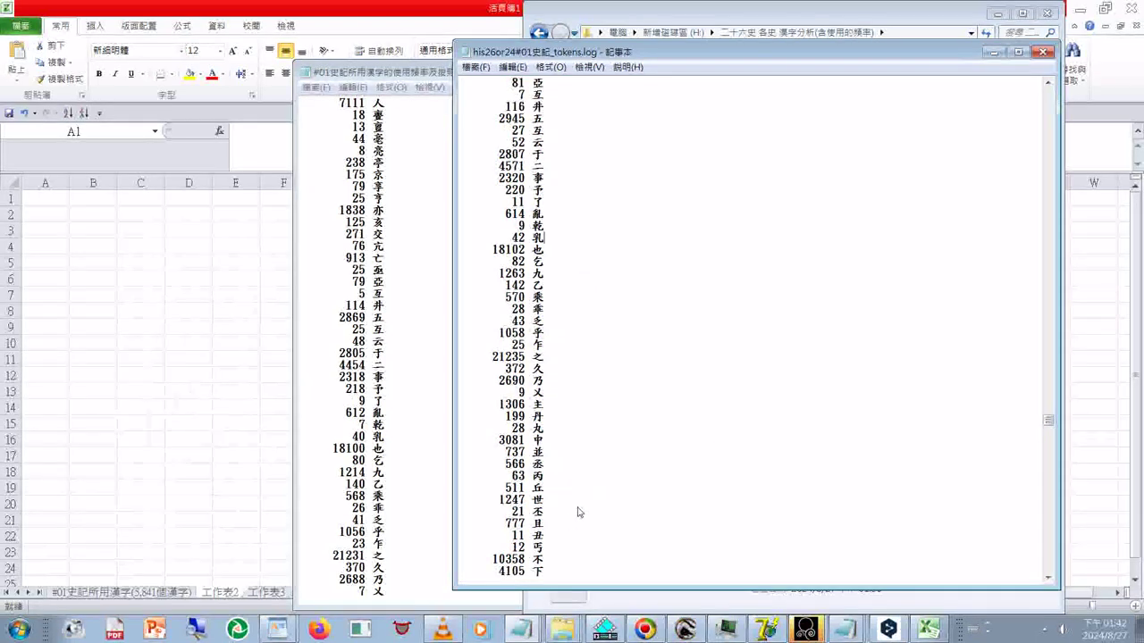
pyautogui.scroll(-1, 576, 511)
pyautogui.scroll(-5, 538, 522)
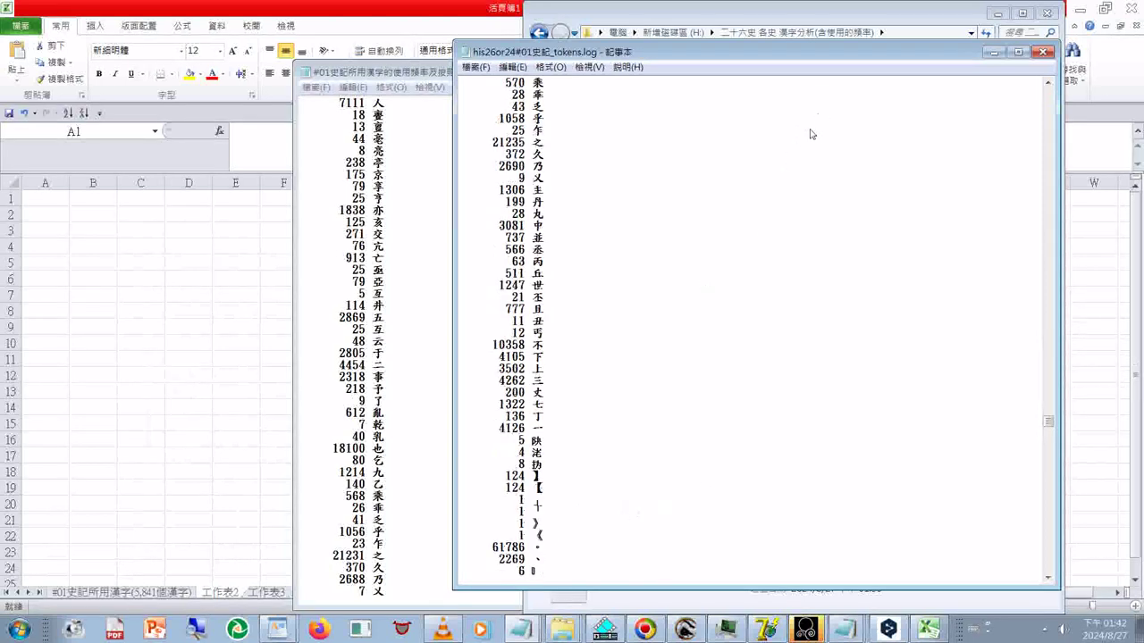
pyautogui.click(993, 55)
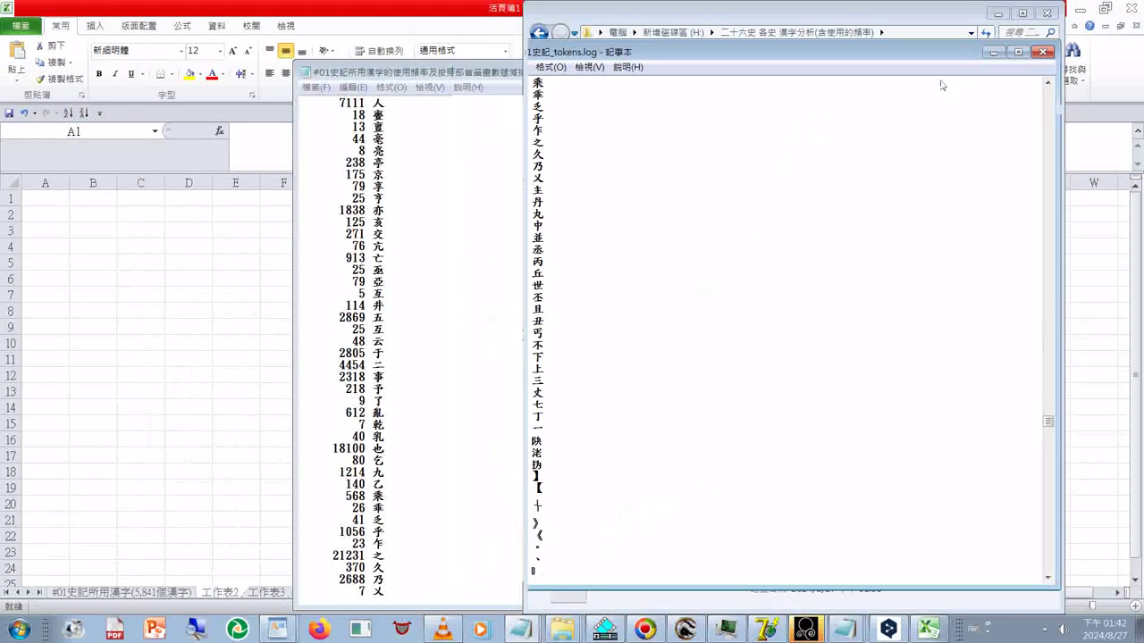
# Remove the (5,841個漢字) note from the end of the #01史記 text
pyautogui.click(421, 593)
pyautogui.hotkey('ctrl', 'End')
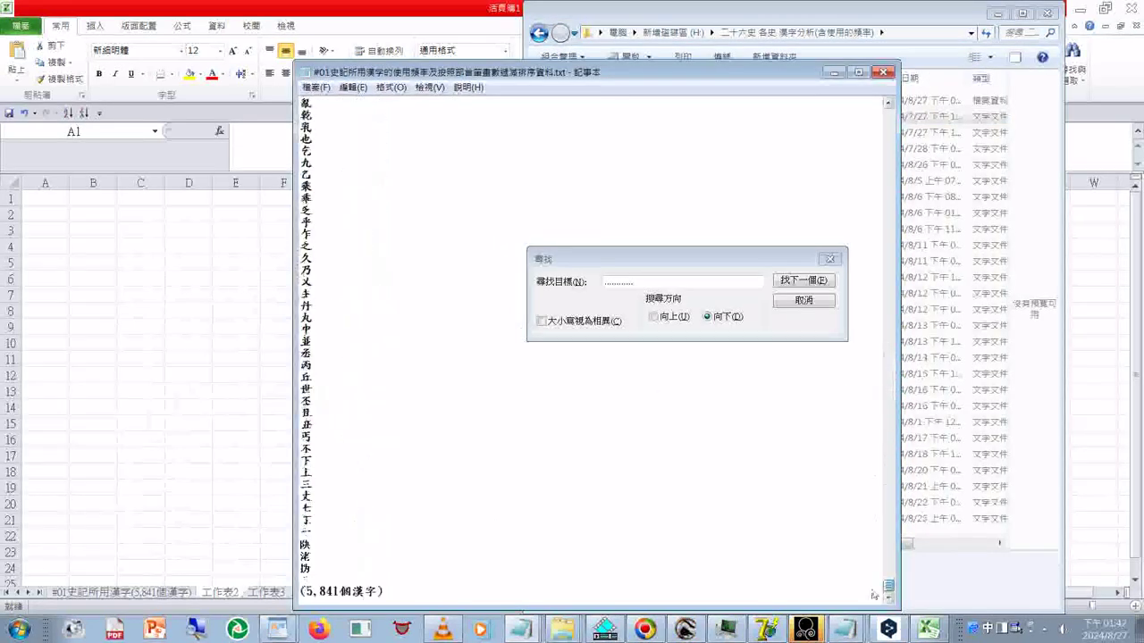
pyautogui.press('BackSpace')
pyautogui.press('BackSpace')
pyautogui.press('BackSpace')
pyautogui.press('BackSpace')
pyautogui.press('BackSpace')
pyautogui.press('BackSpace')
pyautogui.press('BackSpace')
pyautogui.press('BackSpace')
pyautogui.press('BackSpace')
pyautogui.press('BackSpace')
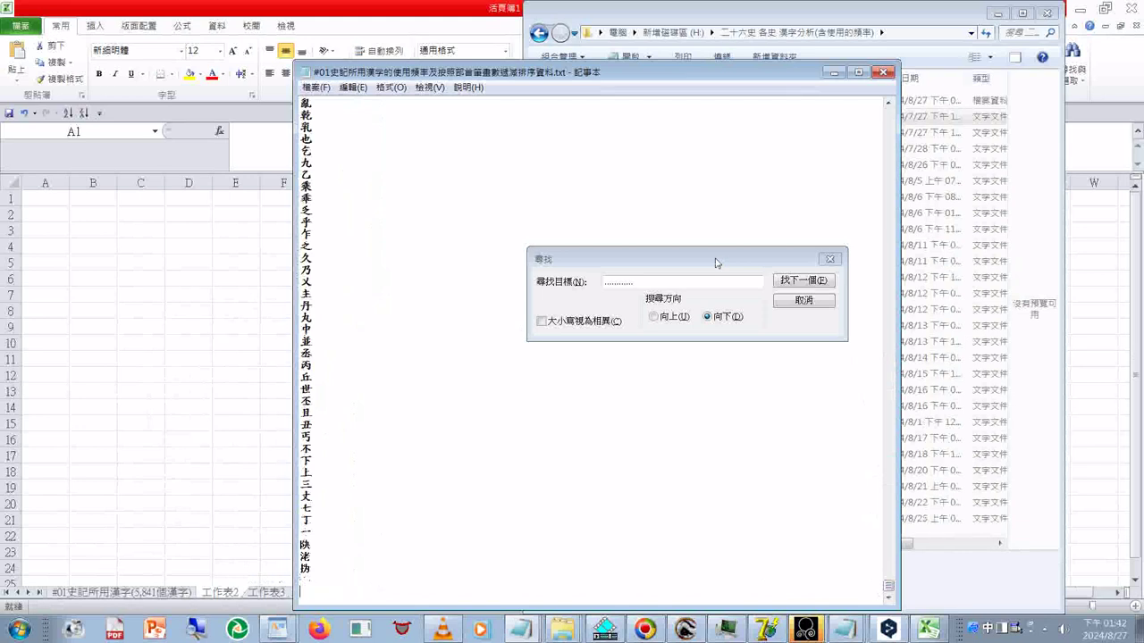
# Paste the copied entry at the end of the text as (21235 之) and put (5,841個漢字) on the line below
pyautogui.hotkey('ctrl', 'v')
pyautogui.write(')(')
pyautogui.press('BackSpace')
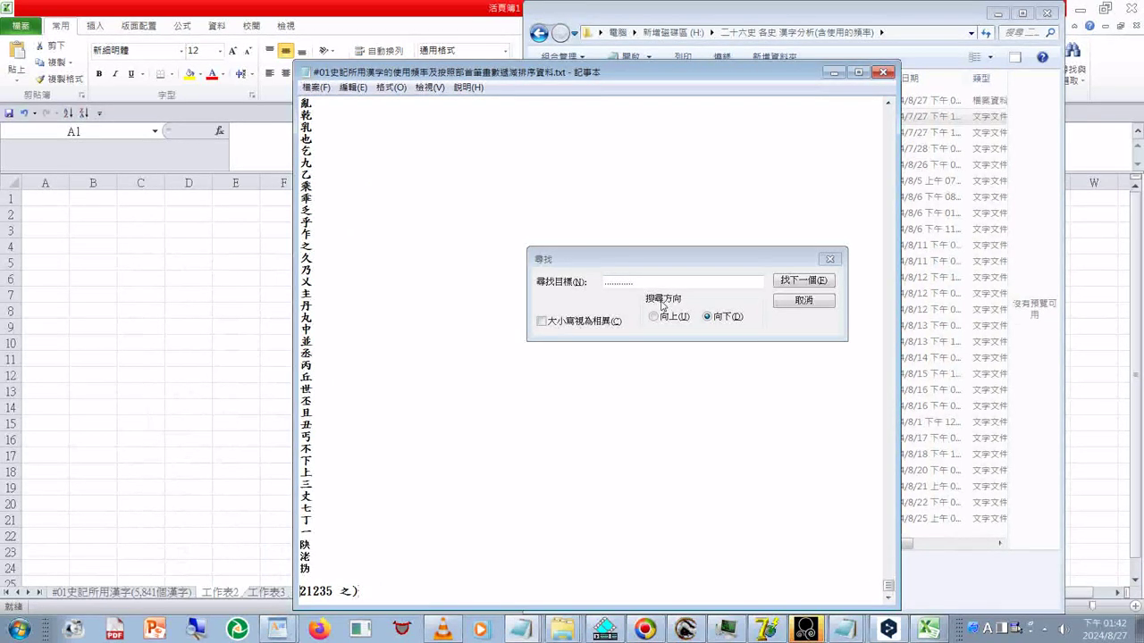
pyautogui.press('Home')
pyautogui.write('(')
pyautogui.press('End')
pyautogui.press('Return')
pyautogui.hotkey('ctrl', 'v')
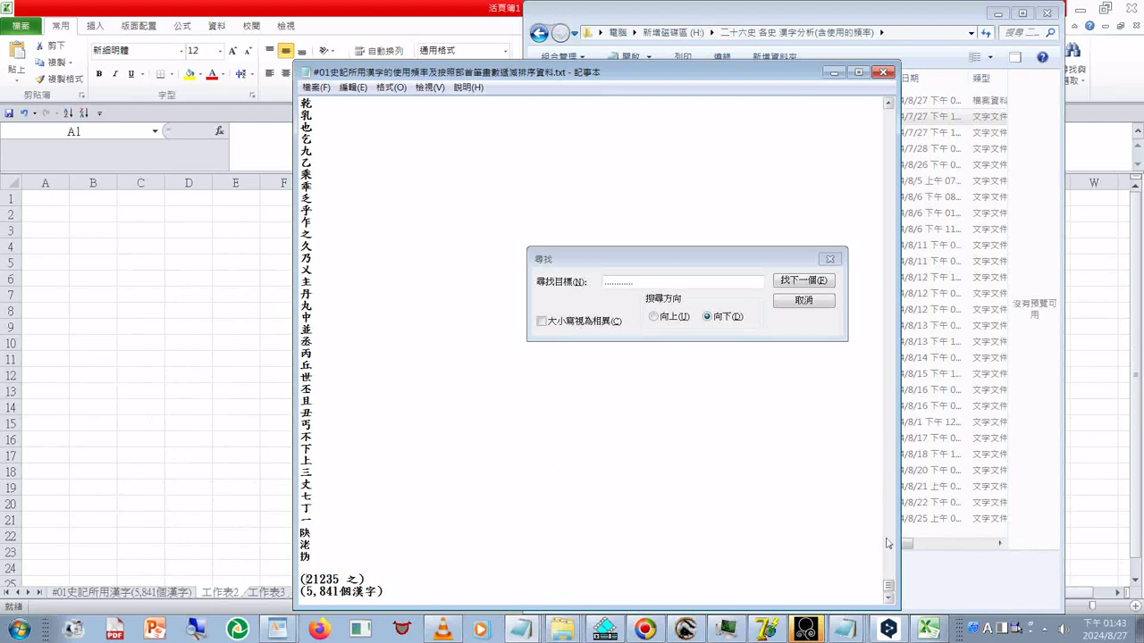
# Copy the two closing lines, (21235 之) and (5,841個漢字), from the end of the #01史記 text
pyautogui.click(282, 583)
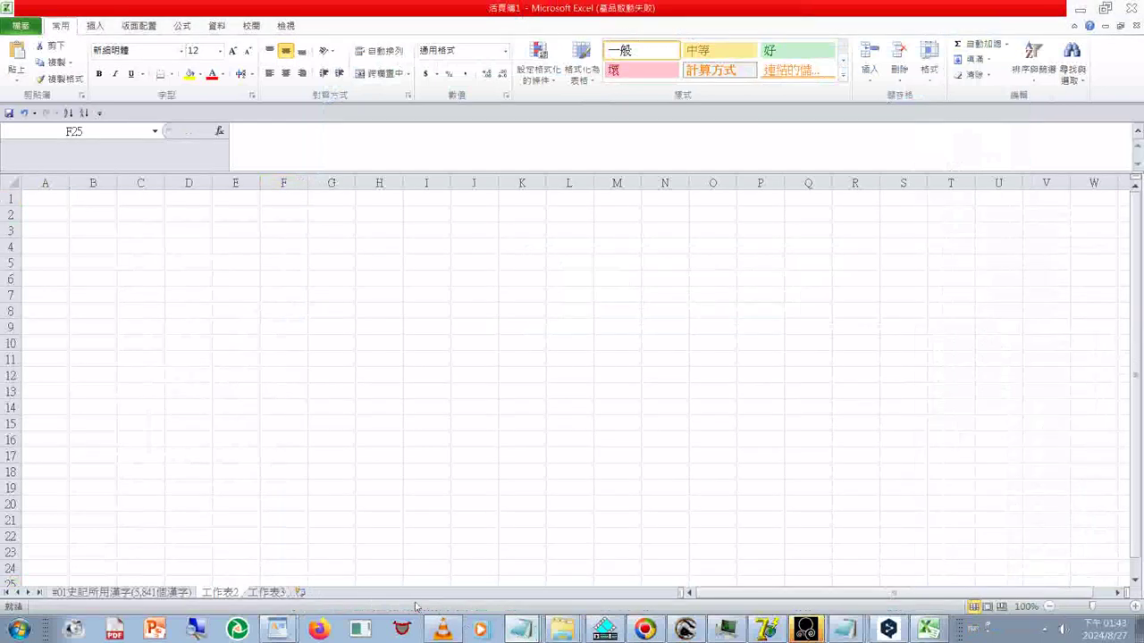
pyautogui.hotkey('alt', 'Tab')
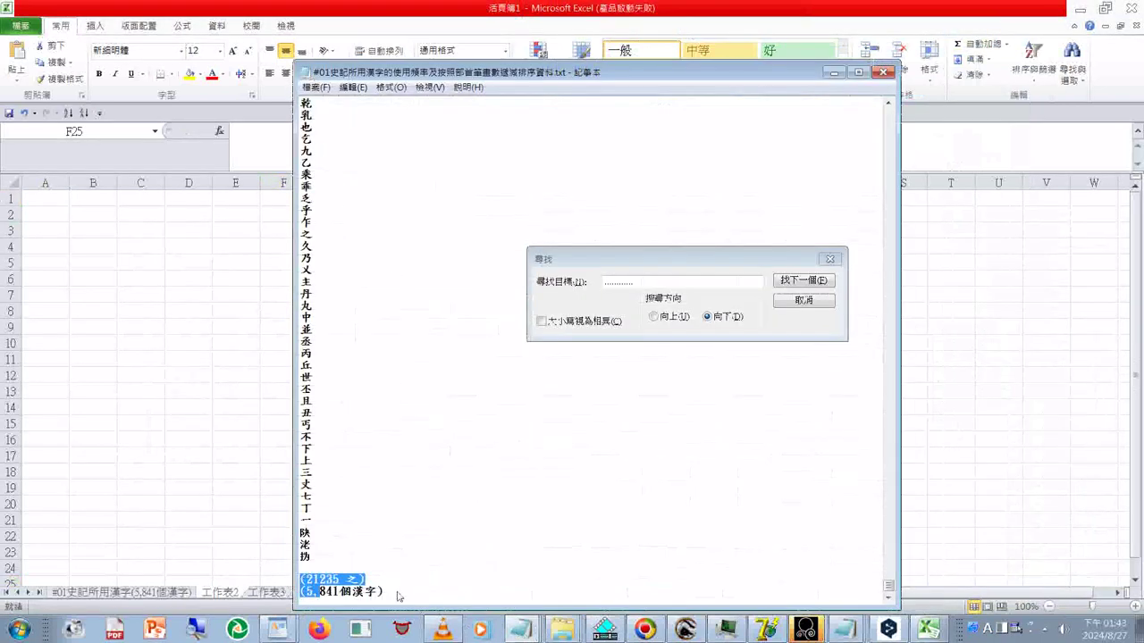
pyautogui.click(397, 596)
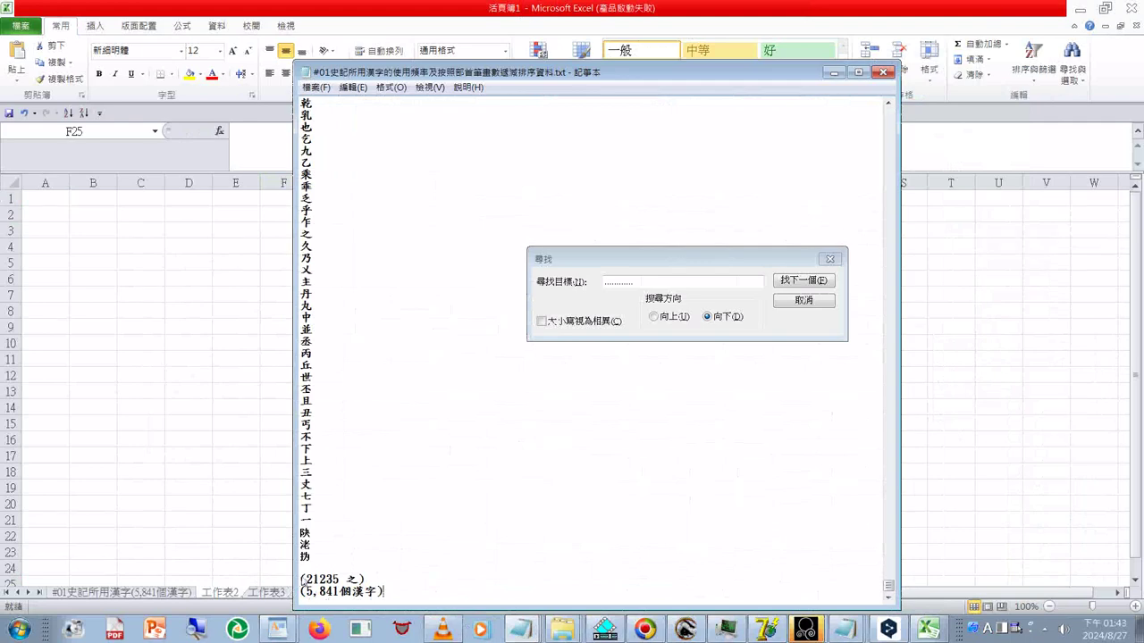
pyautogui.keyDown('shift'); pyautogui.click(302, 579); pyautogui.keyUp('shift')
pyautogui.hotkey('ctrl', 'c')
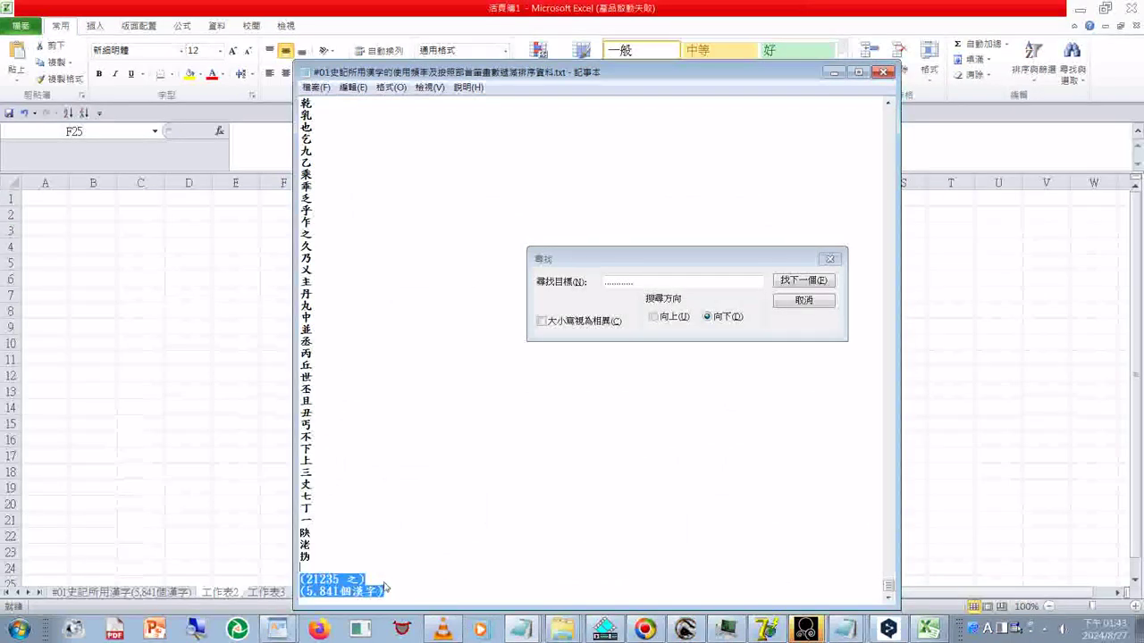
# Search upward for the dotted separator and paste the two copied lines above it, one blank line below the frequency list, keeping the separator on its own line
pyautogui.click(677, 318)
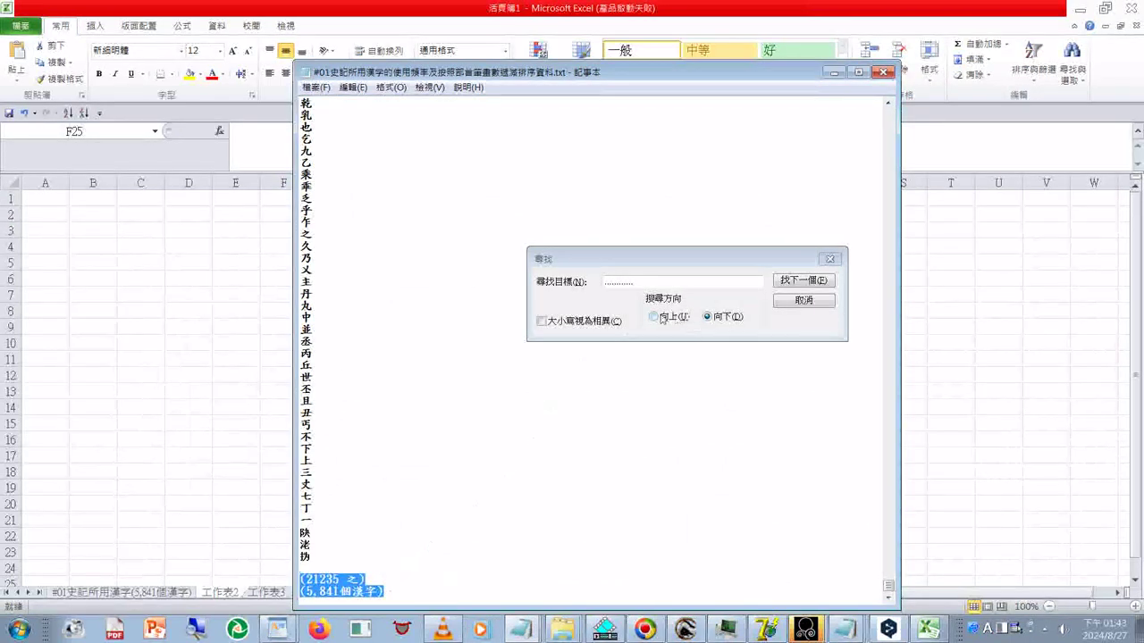
pyautogui.click(804, 280)
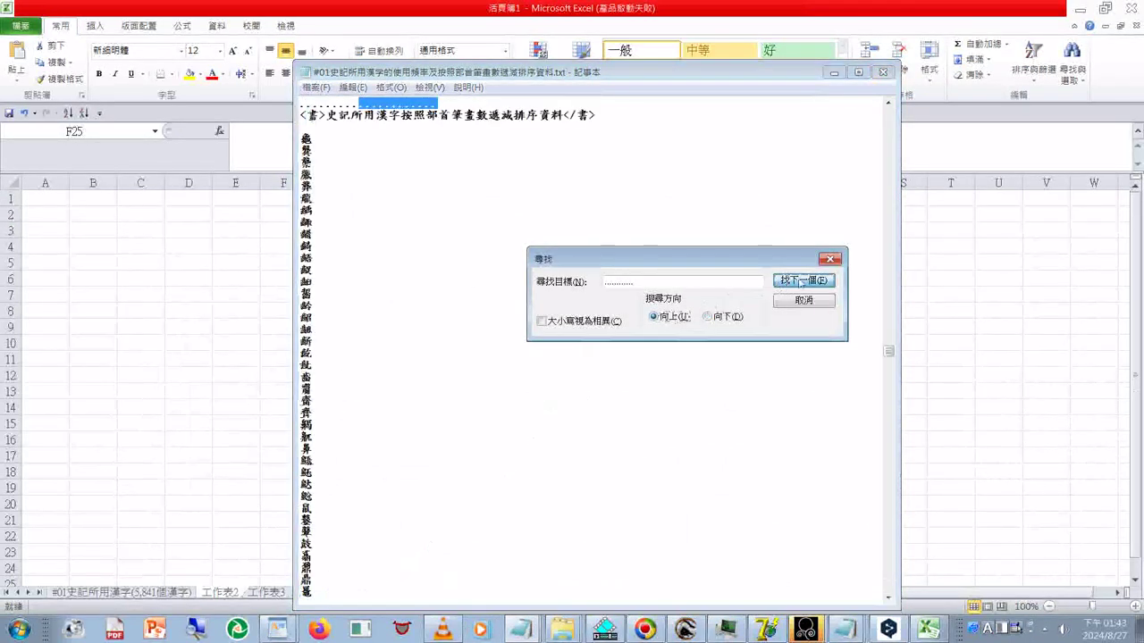
pyautogui.click(498, 105)
pyautogui.scroll(2, 496, 111)
pyautogui.click(380, 167)
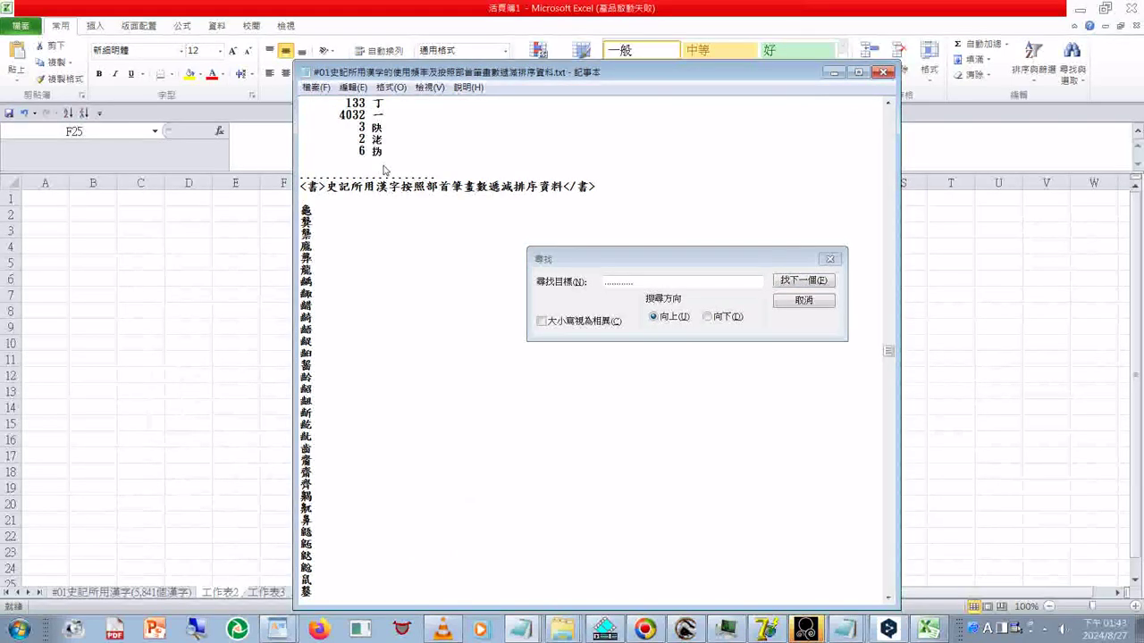
pyautogui.hotkey('ctrl', 'v')
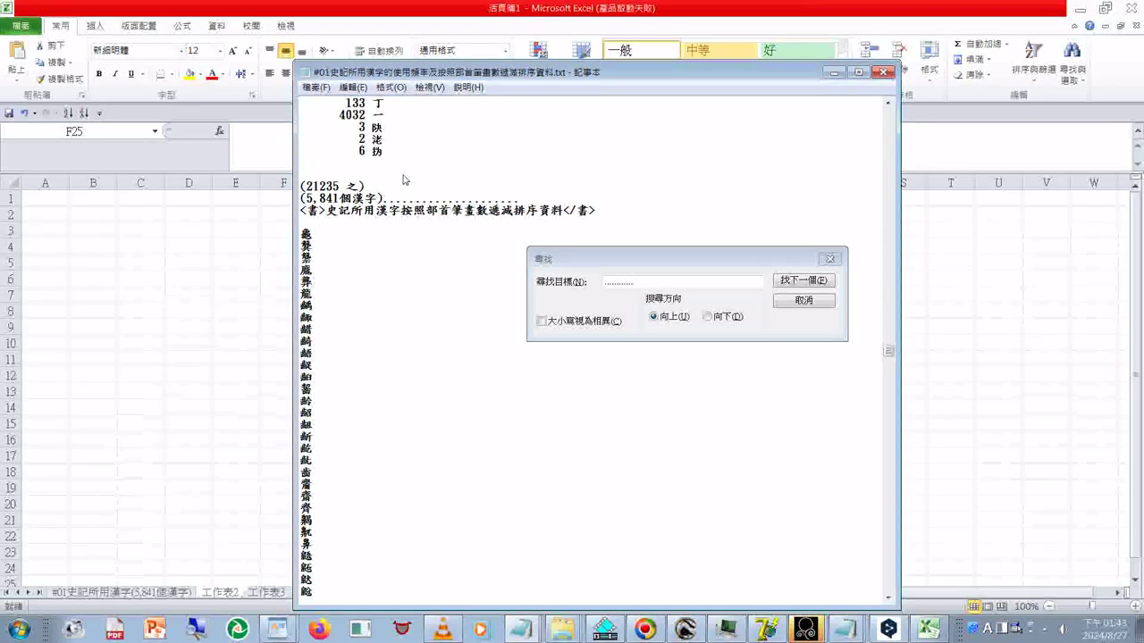
pyautogui.press('Delete')
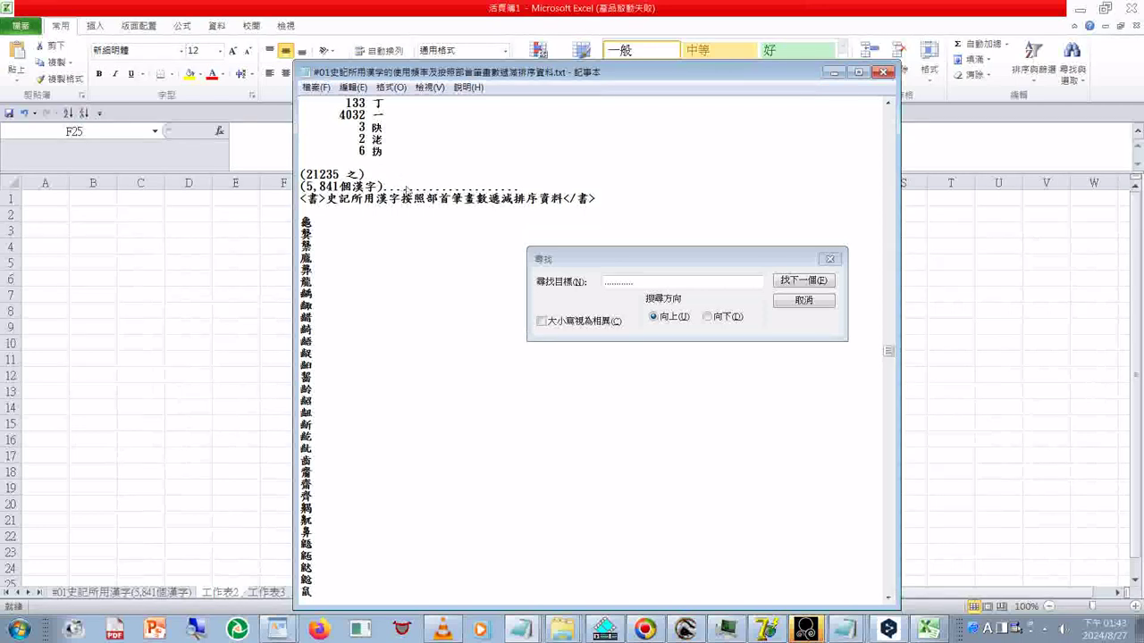
pyautogui.doubleClick(381, 189)
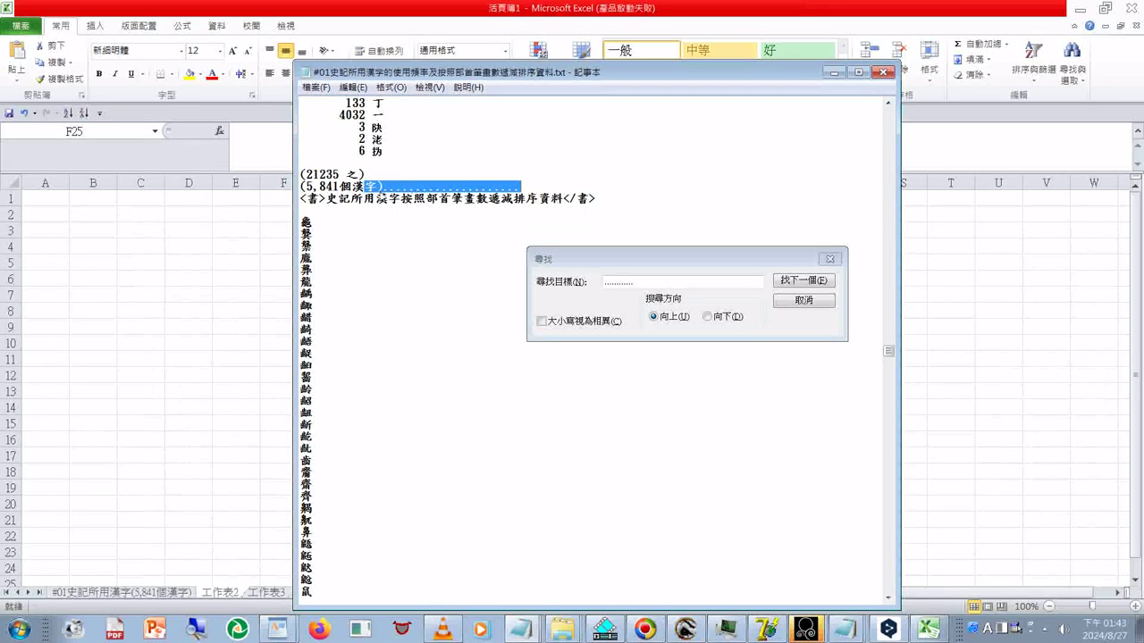
pyautogui.click(386, 187)
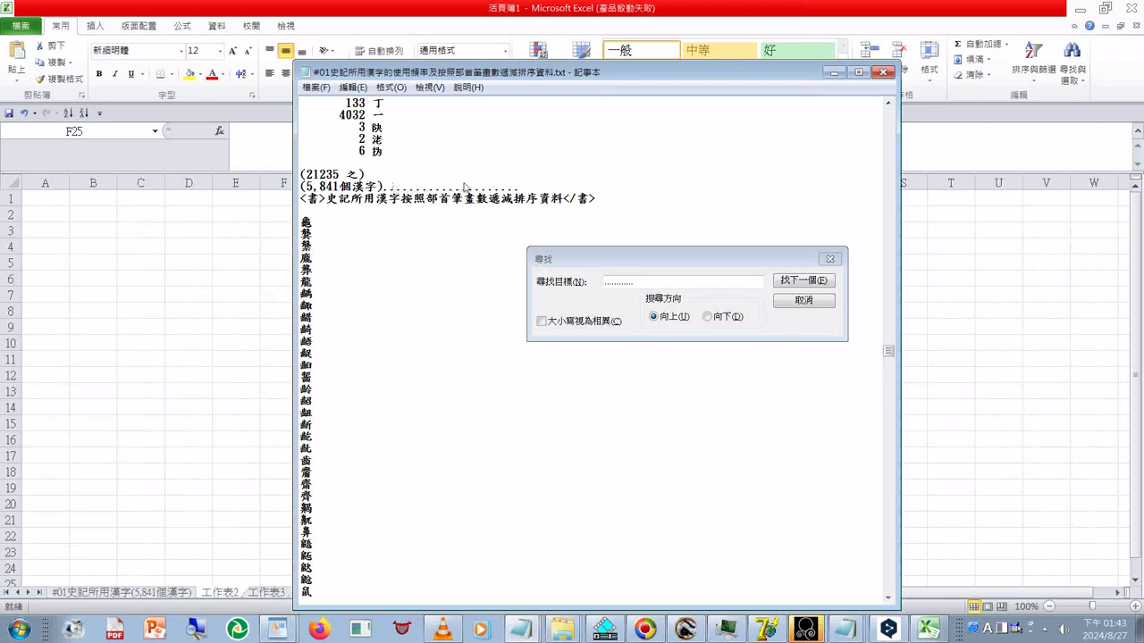
pyautogui.press('Return')
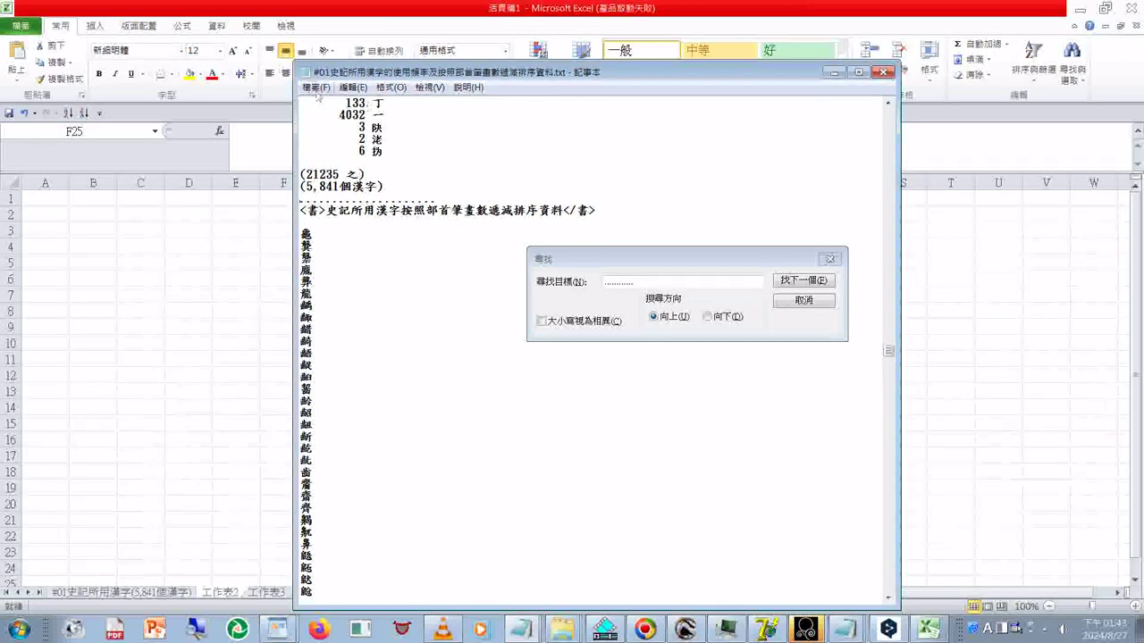
# Save the #01史記 text, then add the thousands comma to the frequency above the dotted separator so it reads (21,235 之)
pyautogui.click(306, 87)
pyautogui.click(331, 133)
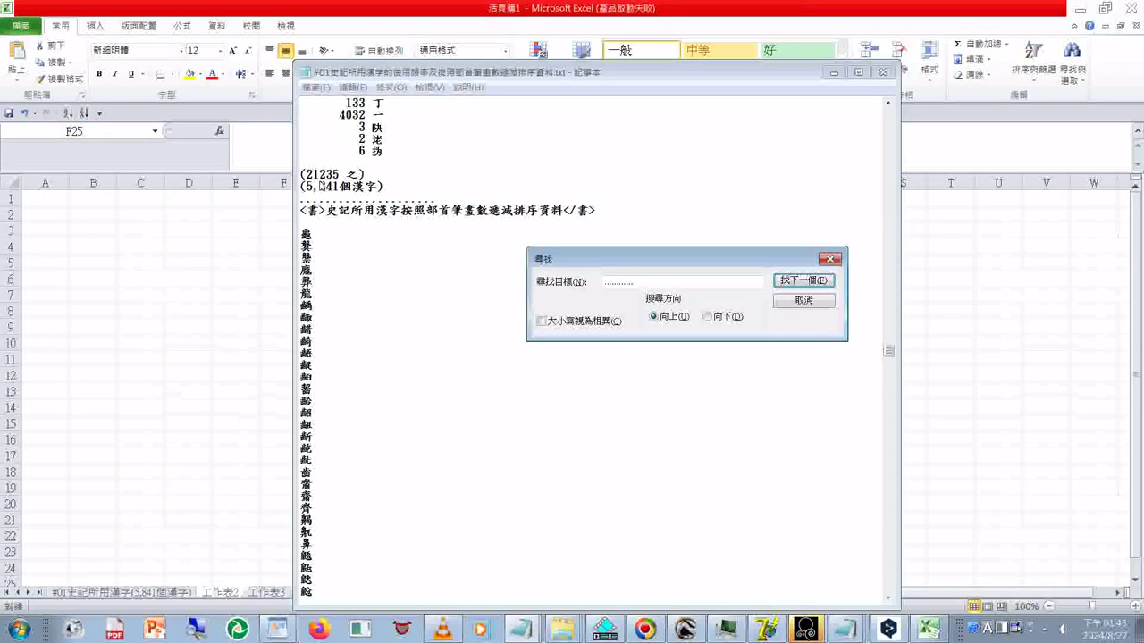
pyautogui.moveTo(314, 190); pyautogui.dragTo(319, 190)
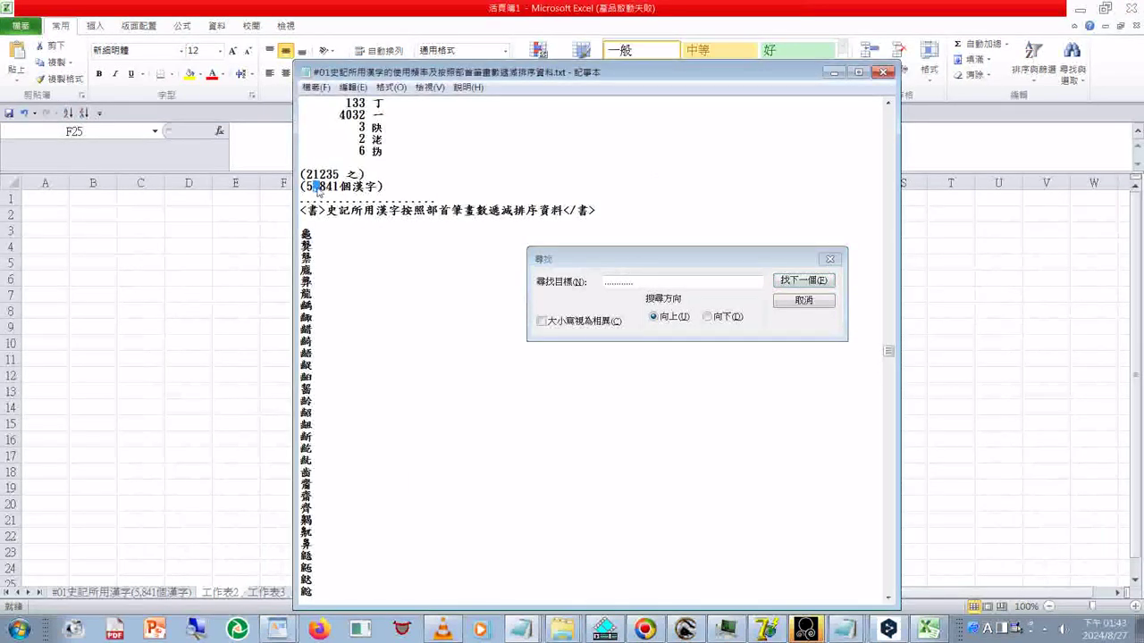
pyautogui.rightClick(315, 191)
pyautogui.click(345, 227)
pyautogui.click(317, 176)
pyautogui.rightClick(317, 176)
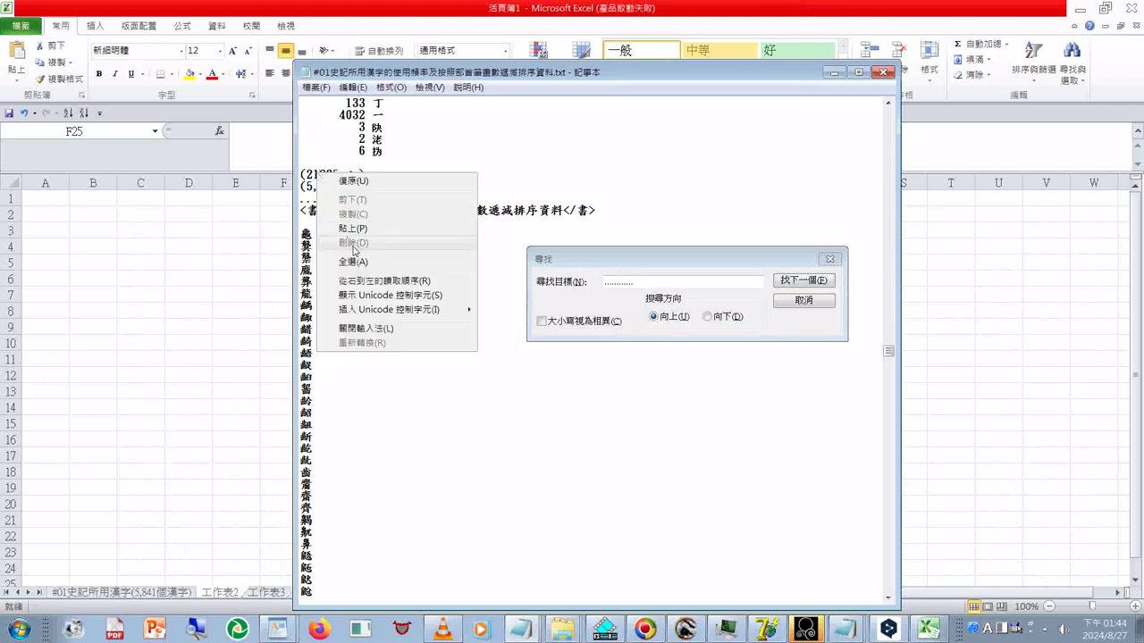
pyautogui.click(350, 231)
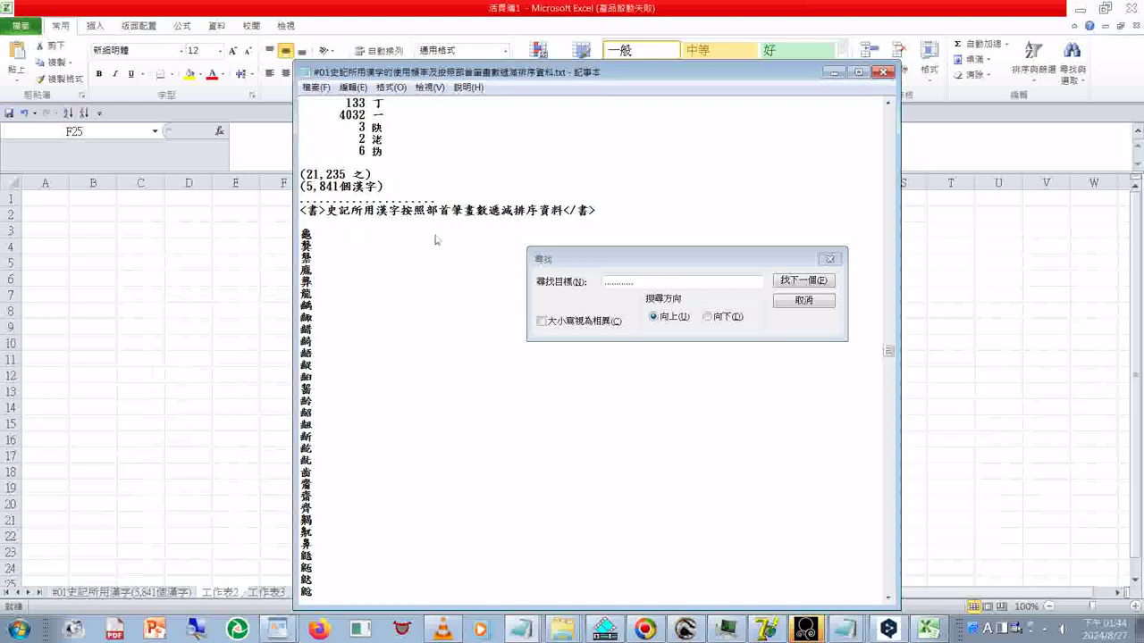
# Add the same comma to the frequency line at the end of the #01史記 text, making it (21,235 之), and save the file
pyautogui.hotkey('ctrl', 'End')
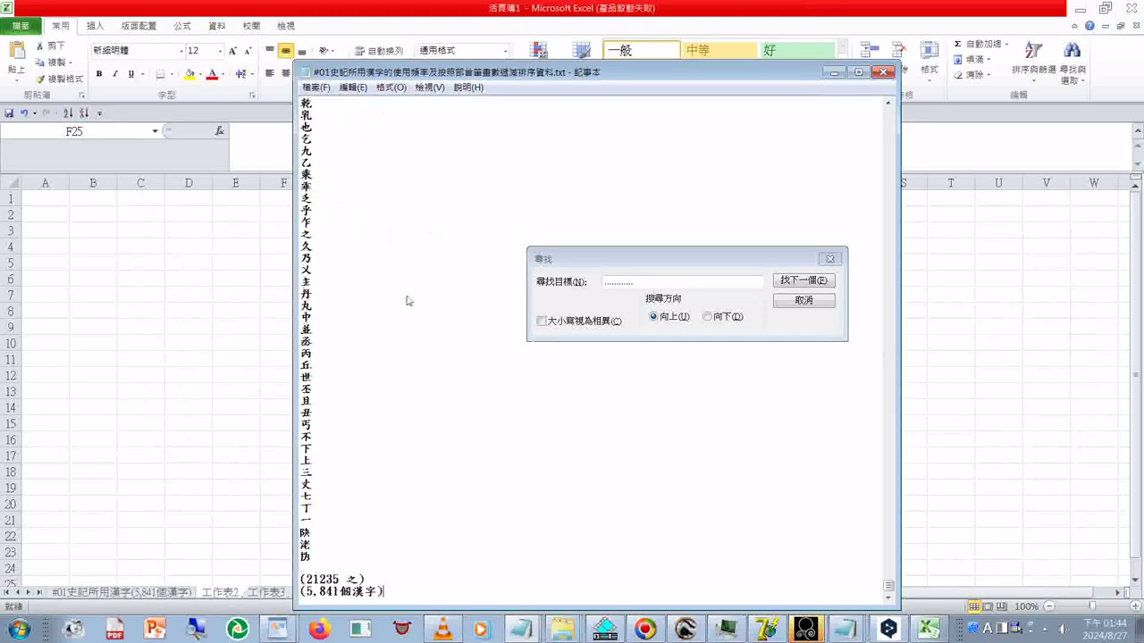
pyautogui.click(319, 580)
pyautogui.hotkey('ctrl', 'v')
pyautogui.click(315, 87)
pyautogui.click(315, 88)
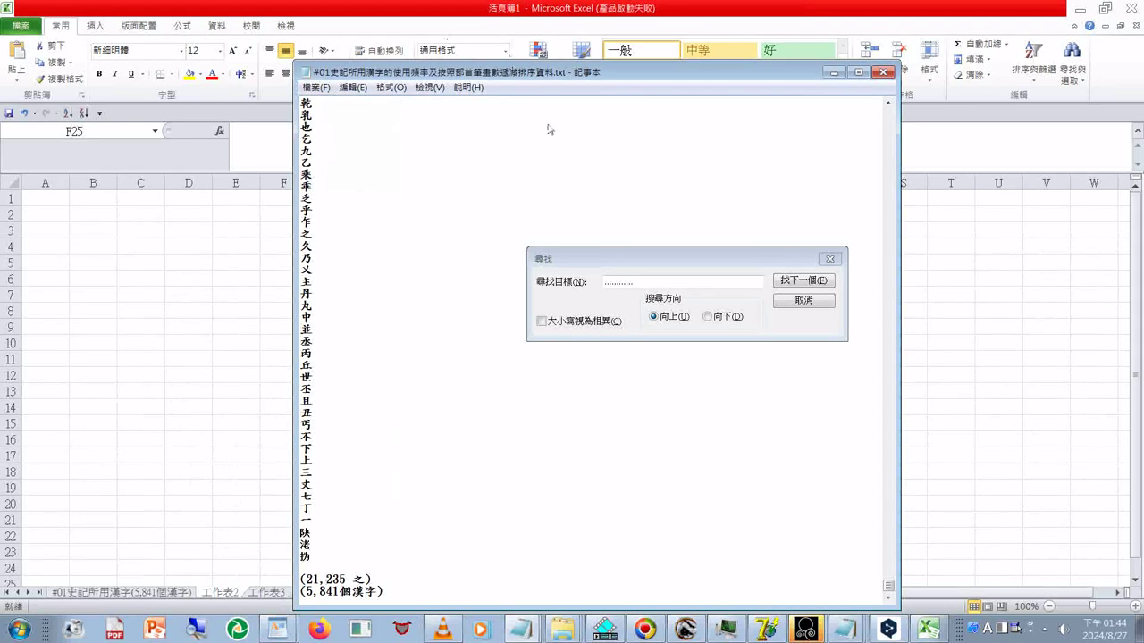
# Open the subfolder that holds the reorganized character-frequency and radical-stroke texts of the twenty-six histories
pyautogui.click(557, 636)
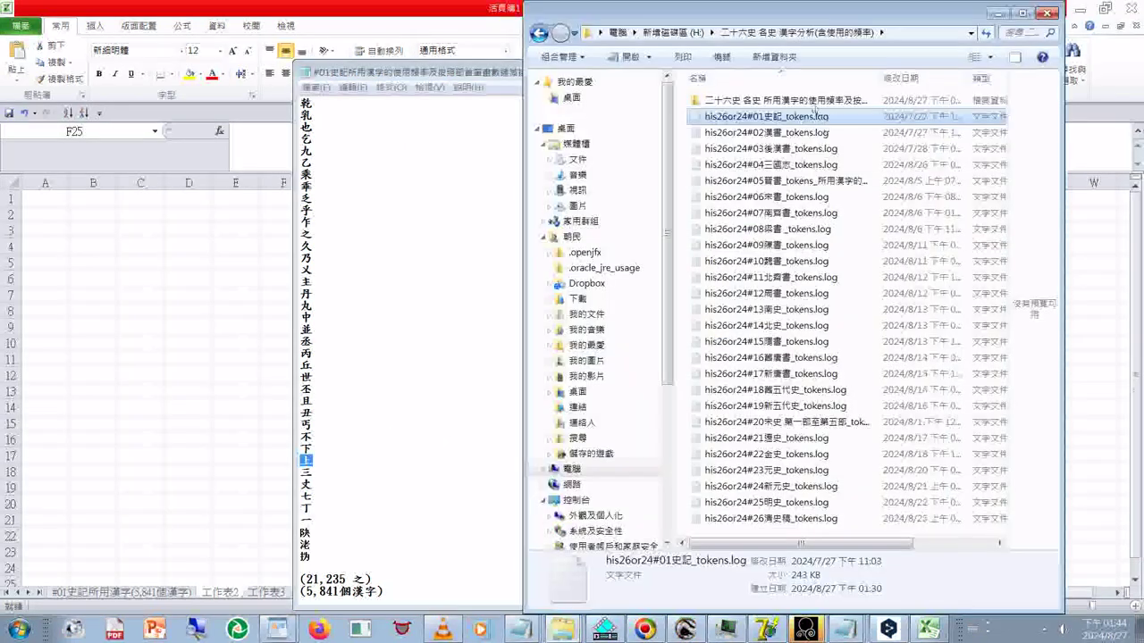
pyautogui.doubleClick(809, 105)
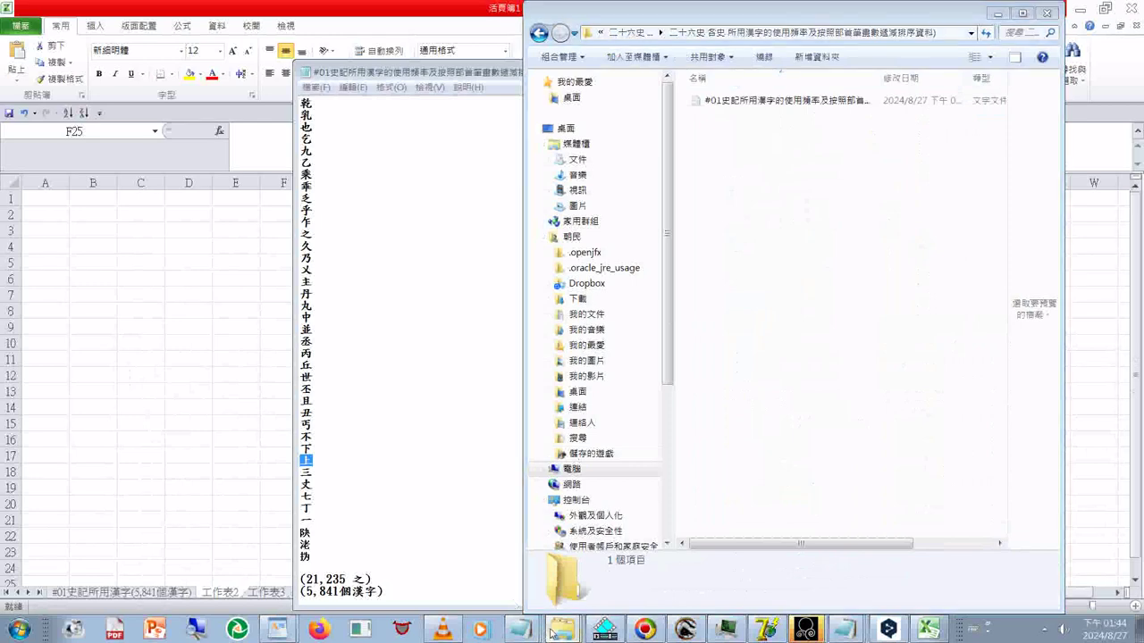
pyautogui.click(503, 553)
pyautogui.hotkey('ctrl', 'f')
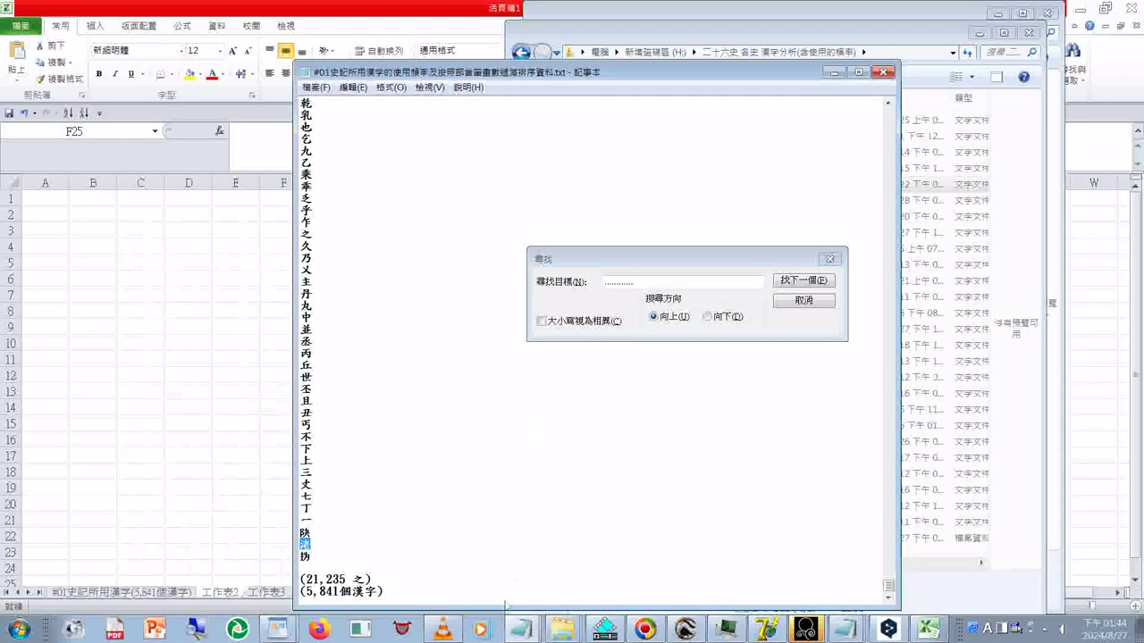
# In the 02_his26or24 folder, look into the 02漢書 contents text, close it, and view the 02_漢書 character-frequency text
pyautogui.click(551, 635)
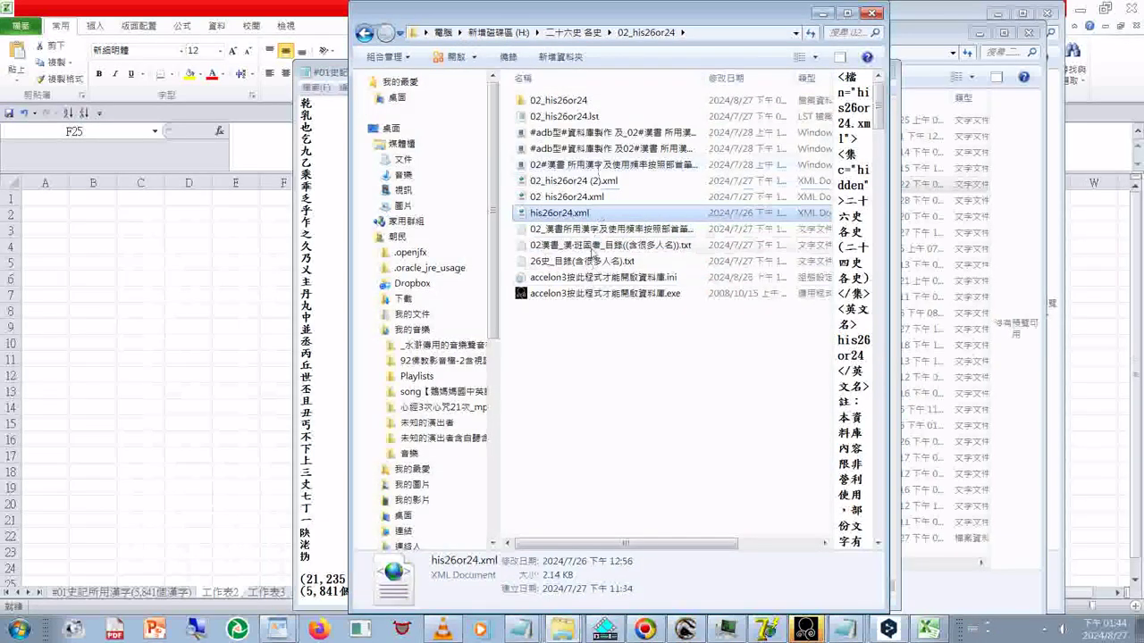
pyautogui.doubleClick(596, 249)
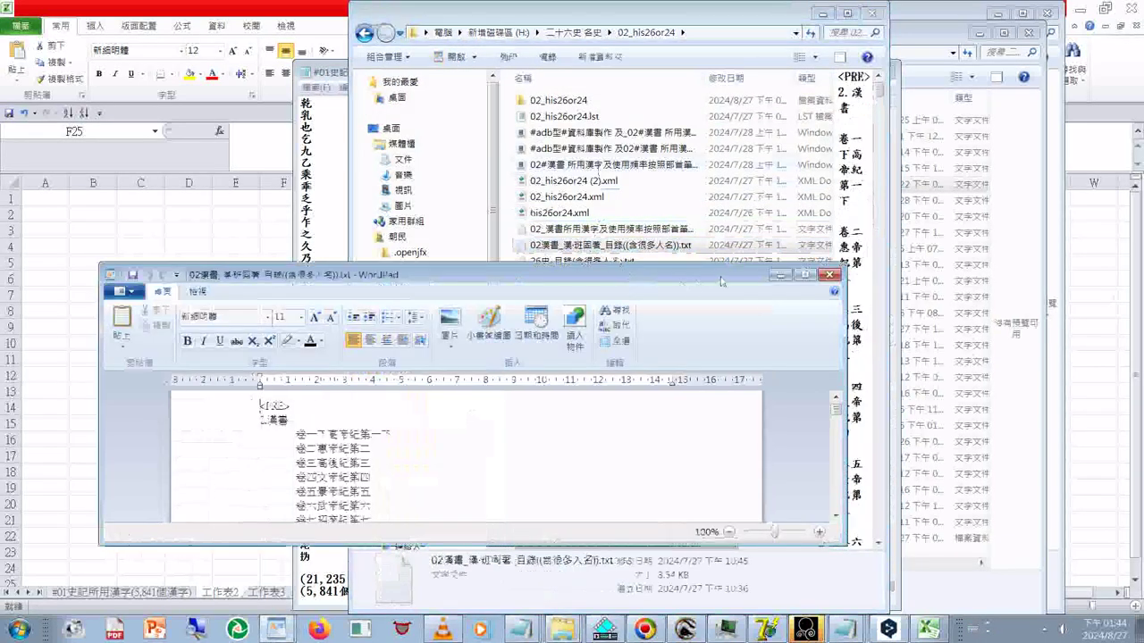
pyautogui.click(829, 274)
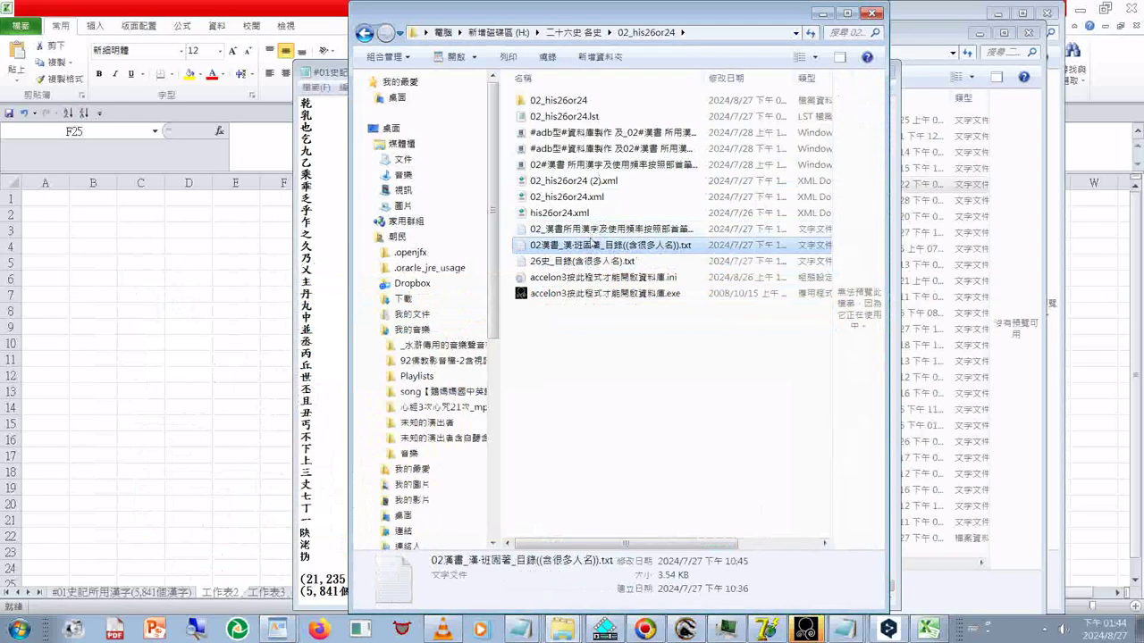
pyautogui.doubleClick(594, 229)
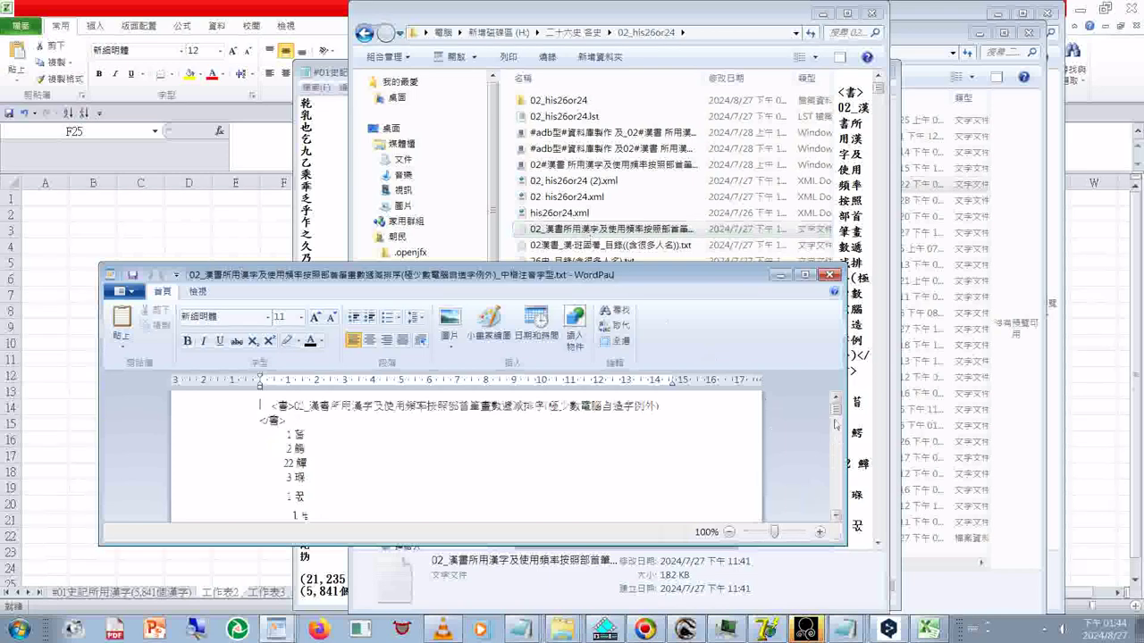
pyautogui.moveTo(836, 411)
pyautogui.mouseDown()
pyautogui.moveTo(835, 513)
pyautogui.moveTo(835, 407)
pyautogui.mouseUp()
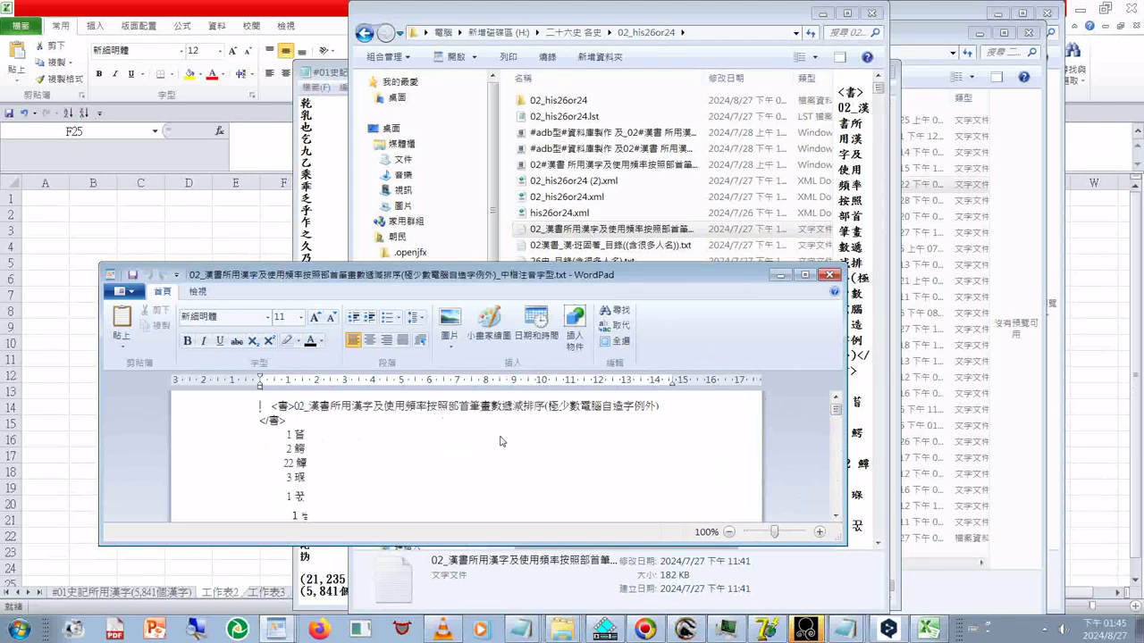
# Copy the 02_漢書 character-frequency text file from the 02_his26or24 folder into the subfolder containing the #01史記 text
pyautogui.rightClick(552, 230)
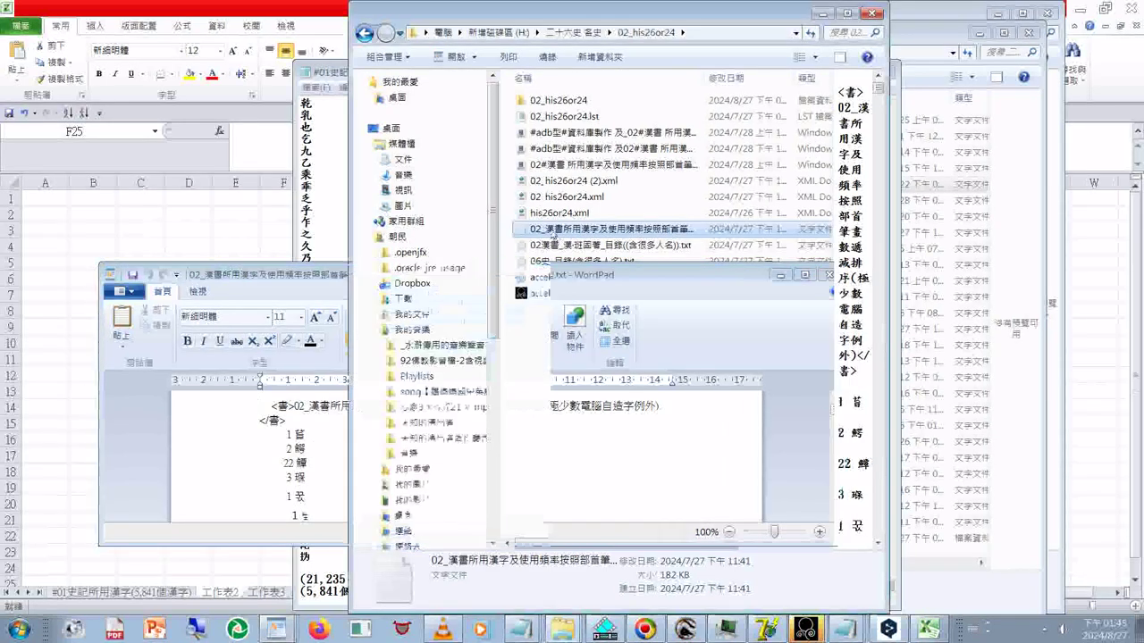
pyautogui.click(589, 515)
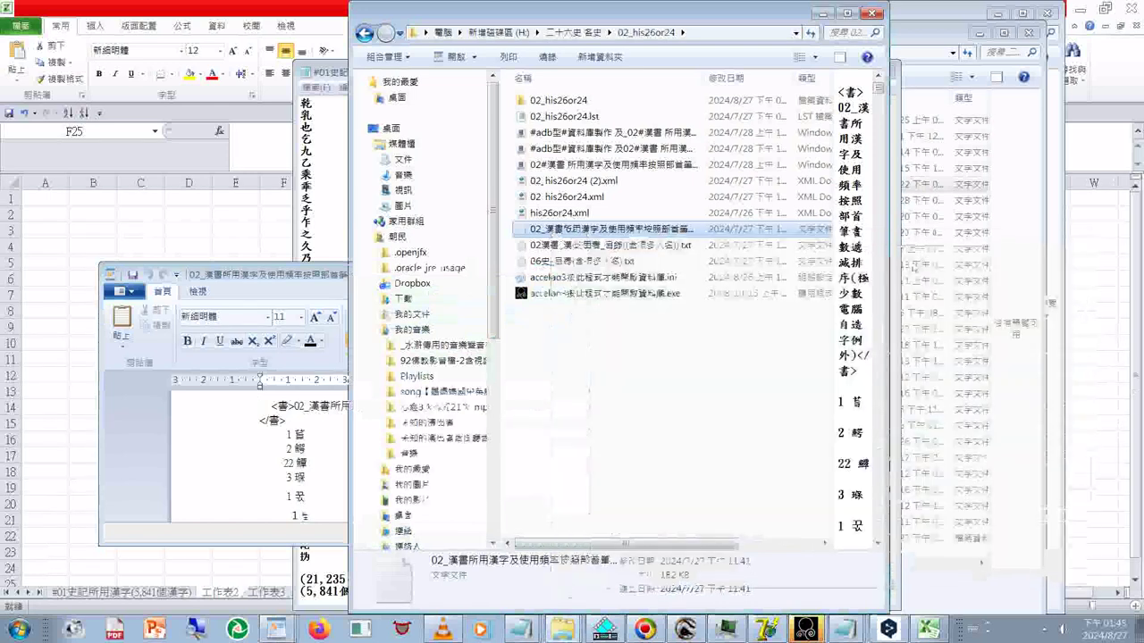
pyautogui.click(735, 25)
pyautogui.doubleClick(734, 25)
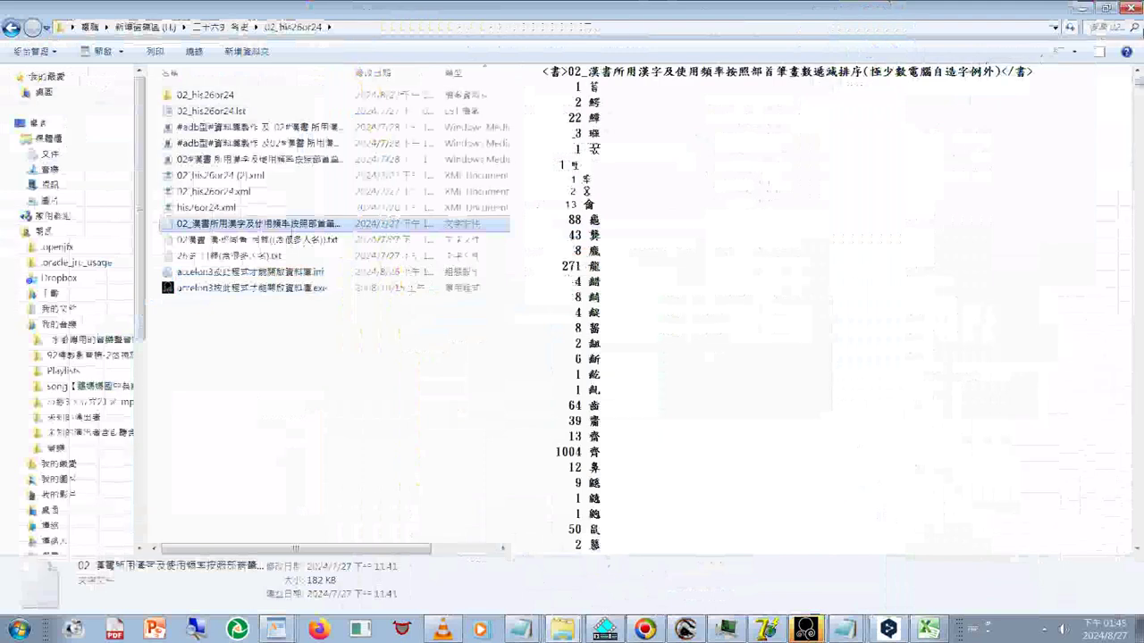
pyautogui.click(1106, 8)
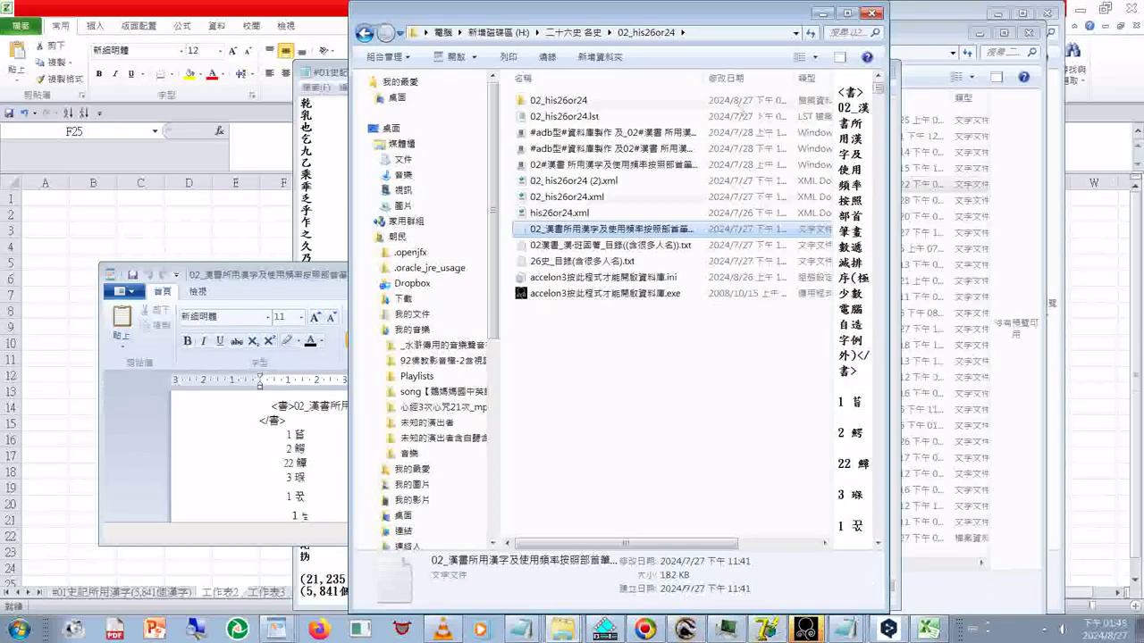
pyautogui.moveTo(692, 26); pyautogui.dragTo(525, 157)
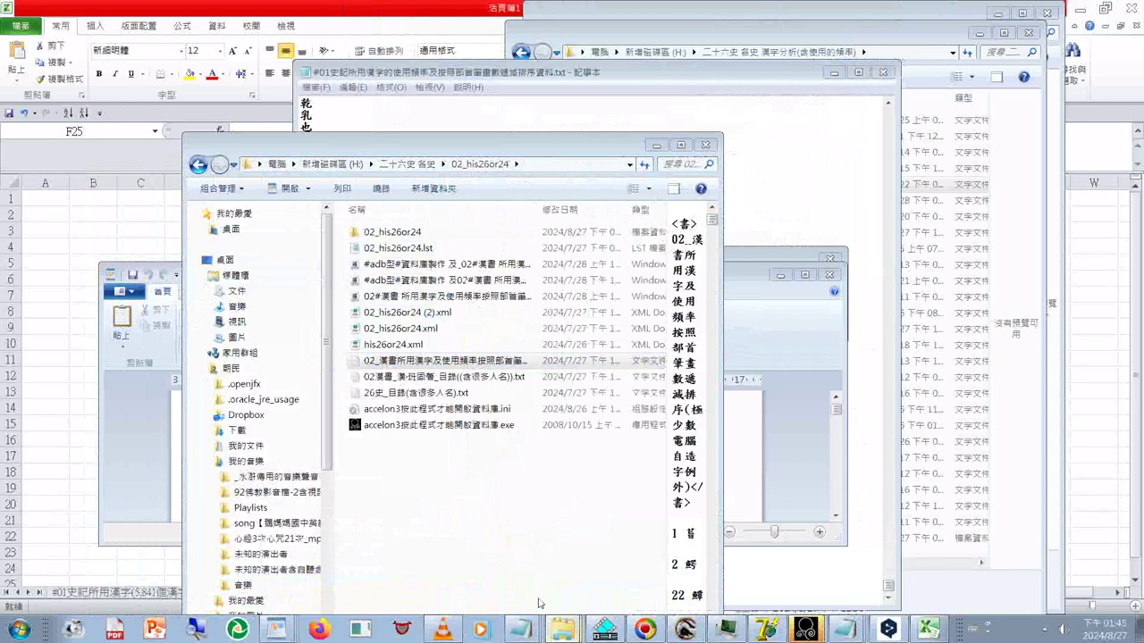
pyautogui.rightClick(756, 194)
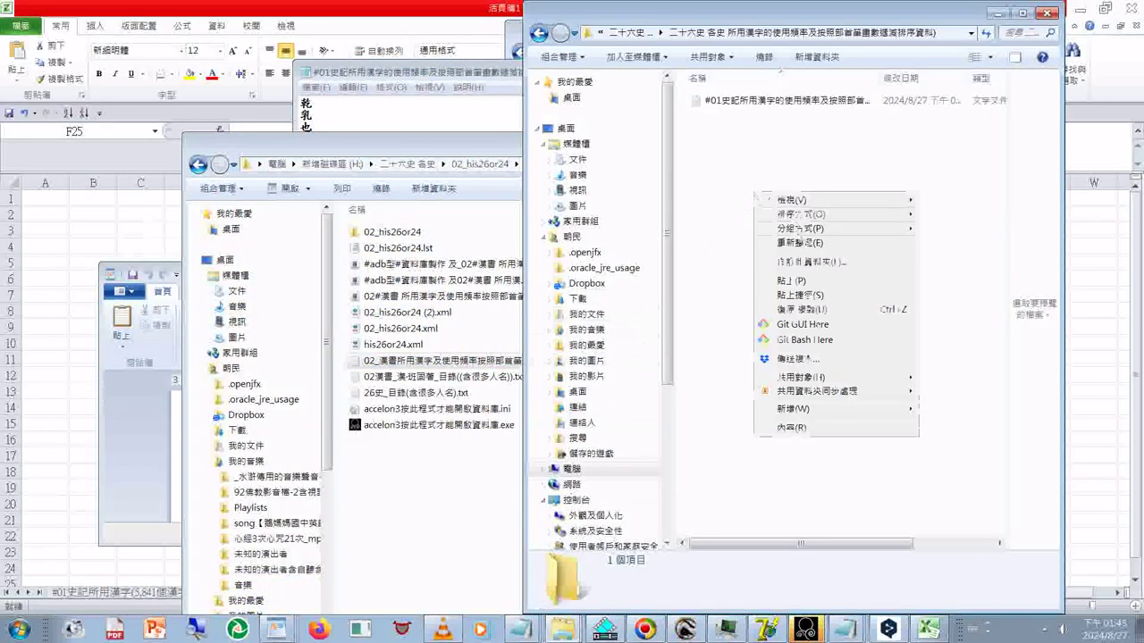
pyautogui.click(792, 280)
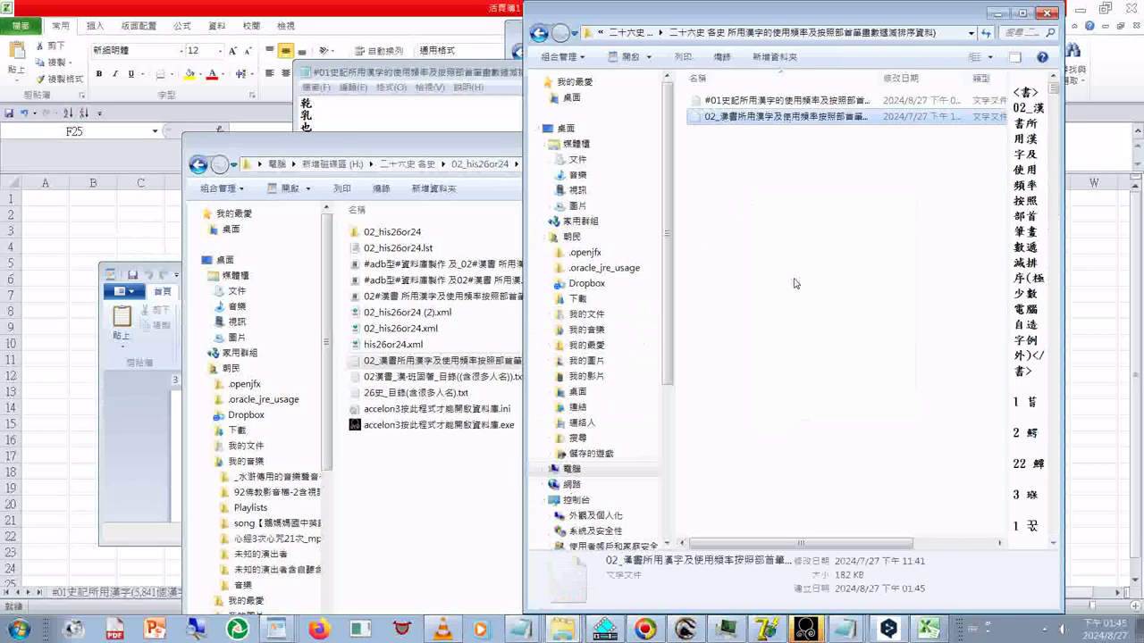
pyautogui.press('Up')
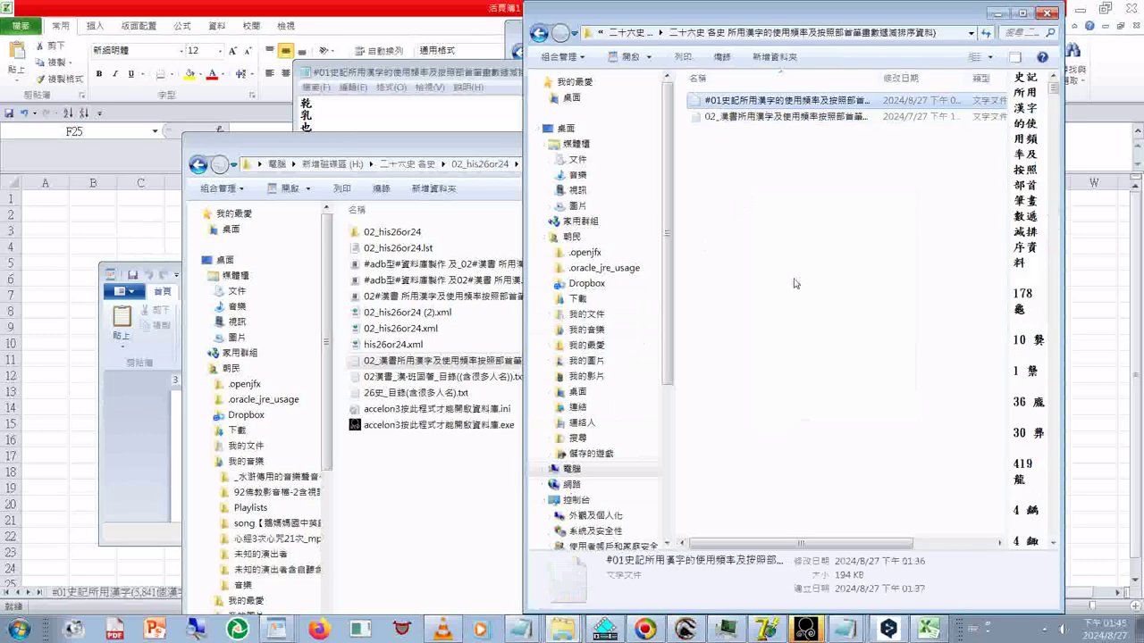
pyautogui.click(734, 125)
pyautogui.click(661, 454)
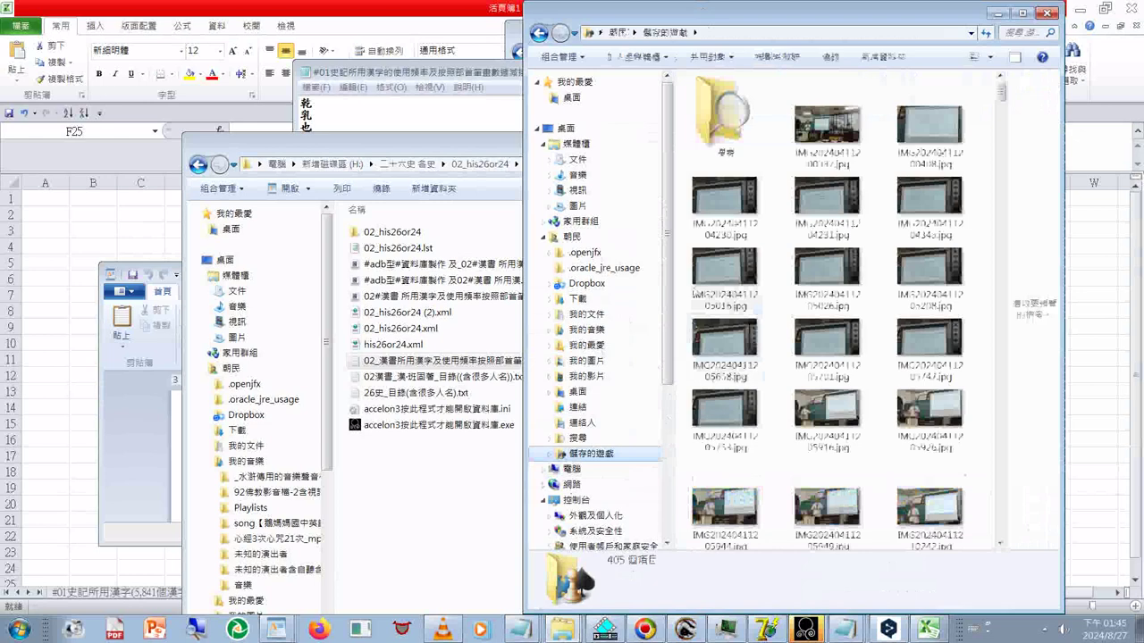
pyautogui.click(590, 33)
pyautogui.click(591, 33)
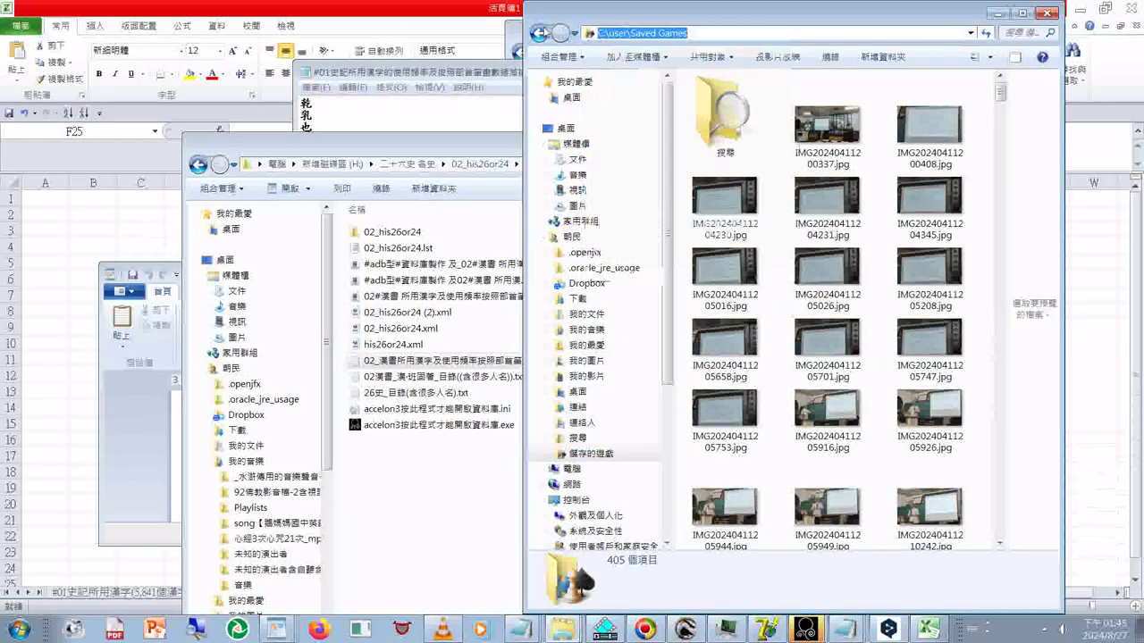
pyautogui.hotkey('ctrl', 'v')
pyautogui.press('Return')
# Rename the copied 漢書 text file so its name begins with #02漢書, without the underscore
pyautogui.click(787, 116)
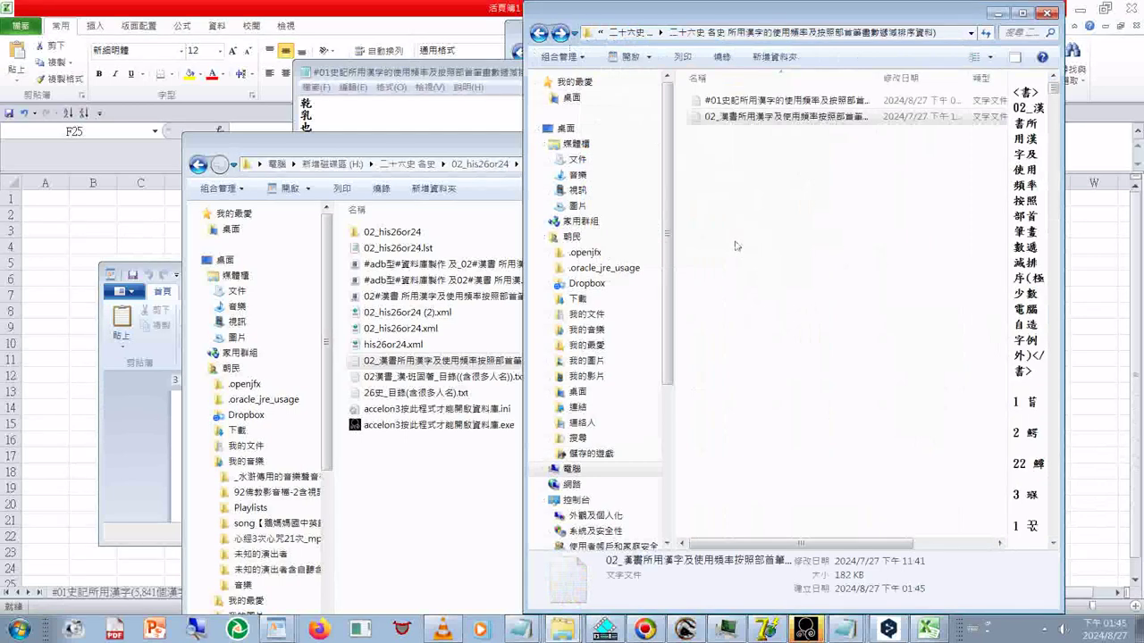
pyautogui.click(738, 120)
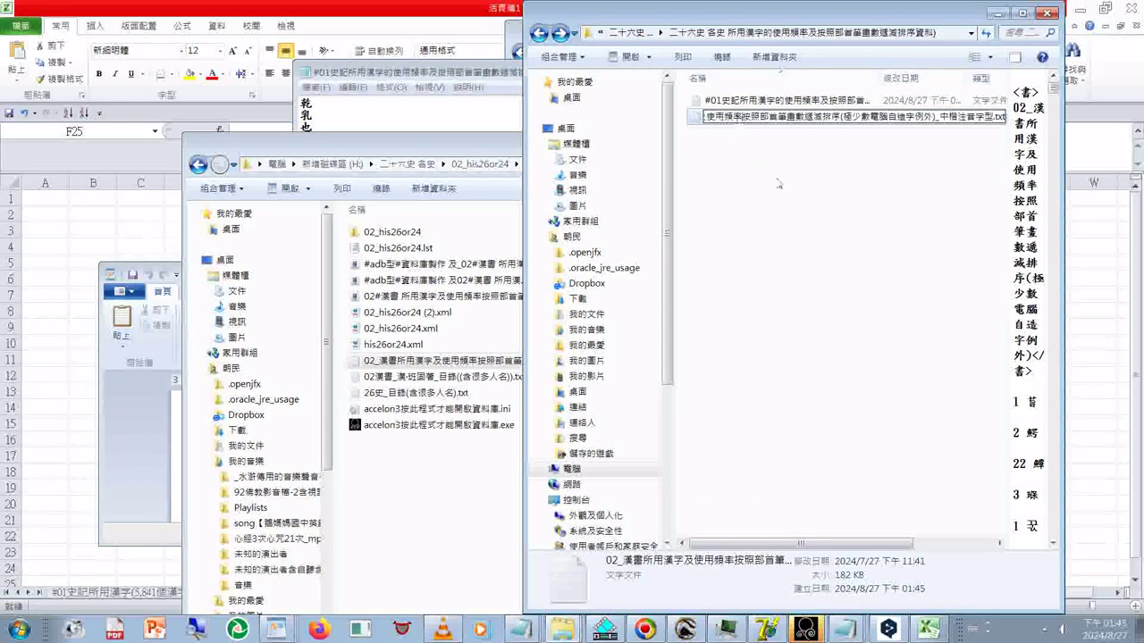
pyautogui.press('Home')
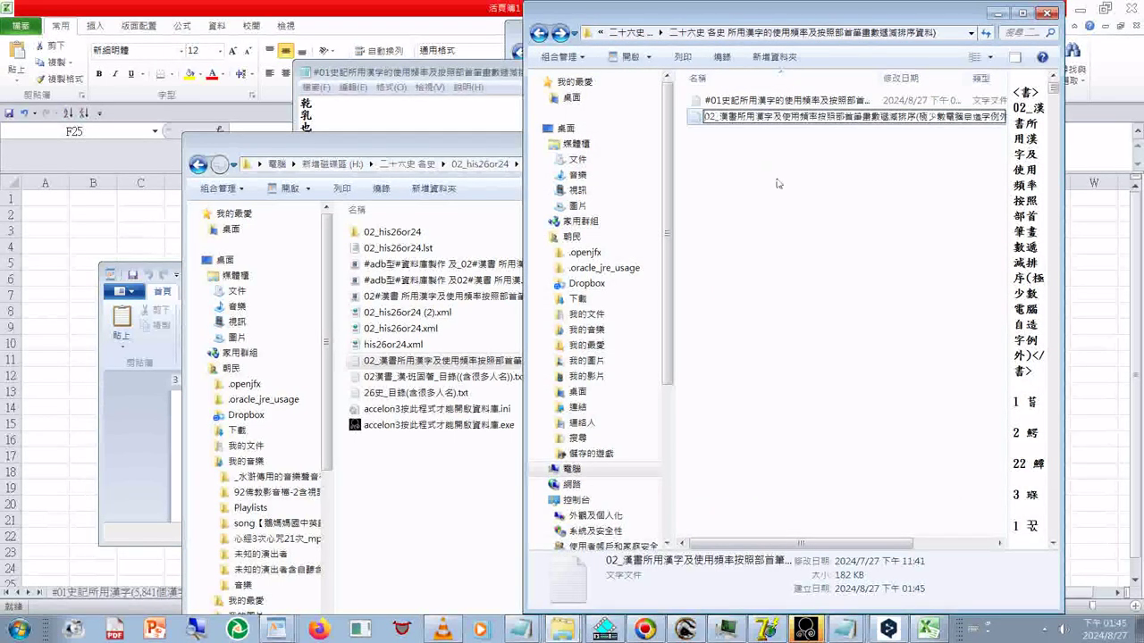
pyautogui.write('#')
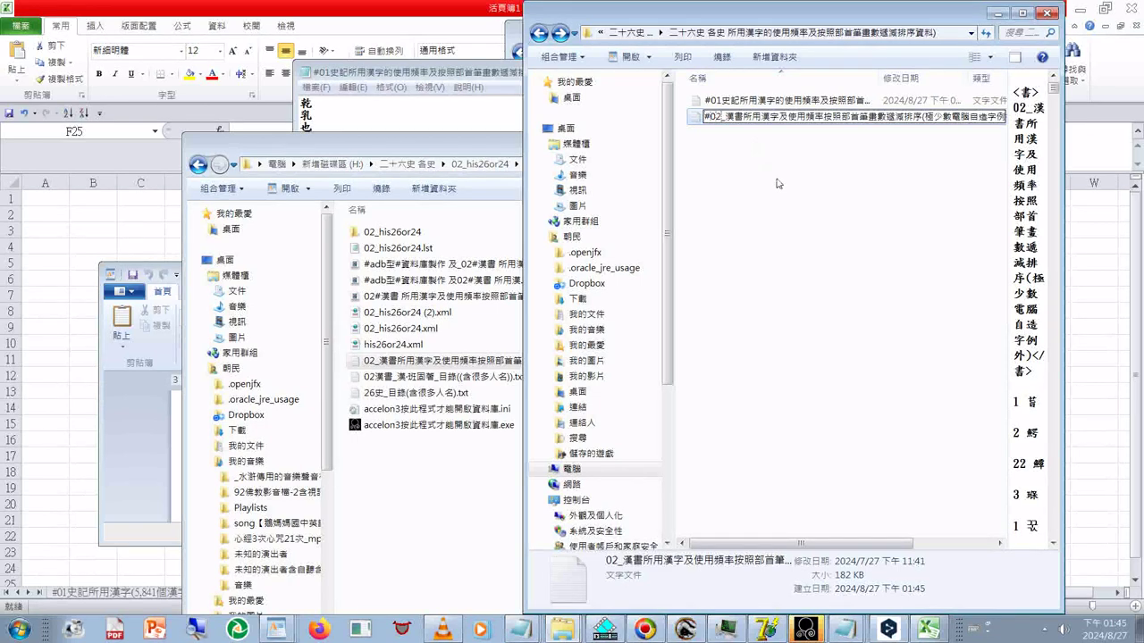
pyautogui.press('Delete')
pyautogui.press('Return')
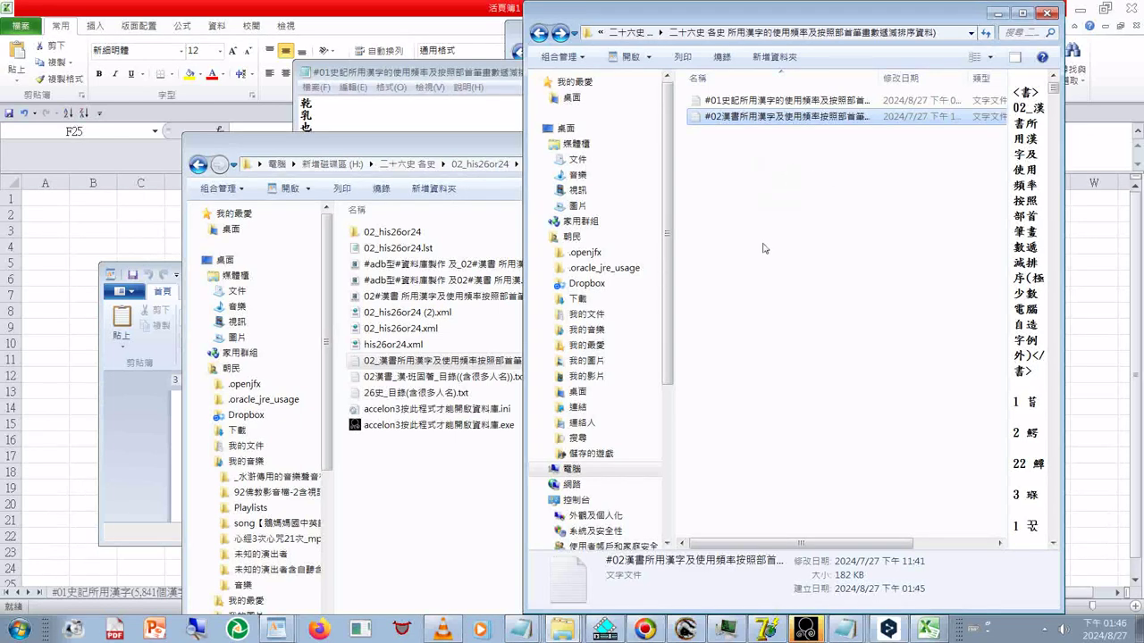
# Check in WordPad where the 漢書 frequency list meets the radical-stroke list, then close the document
pyautogui.doubleClick(744, 118)
pyautogui.moveTo(836, 409); pyautogui.dragTo(847, 462)
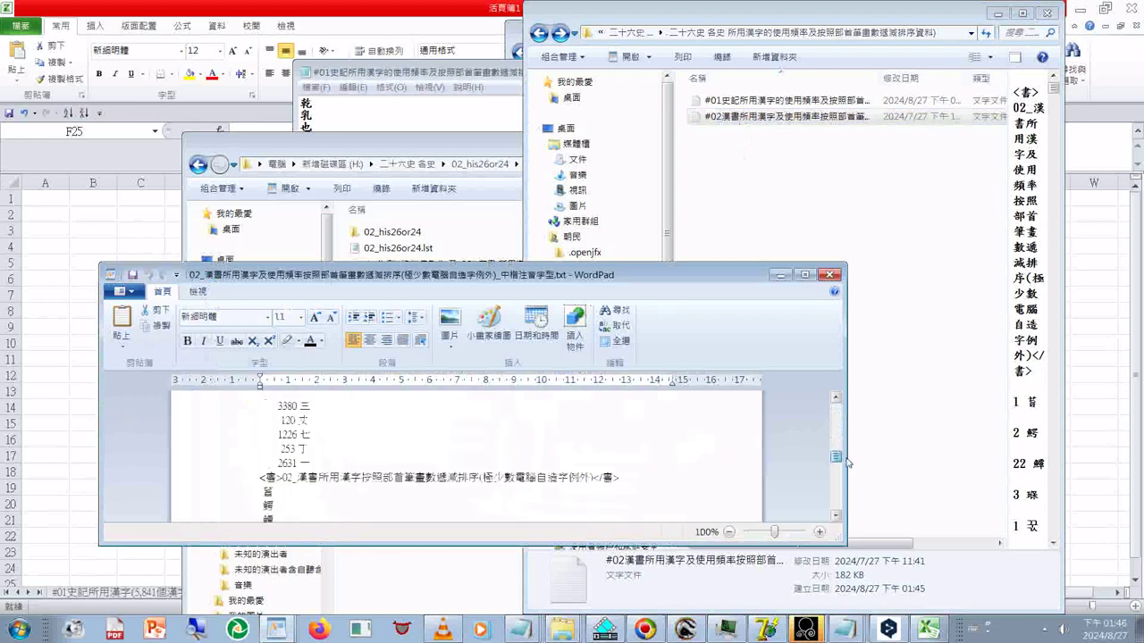
pyautogui.click(830, 274)
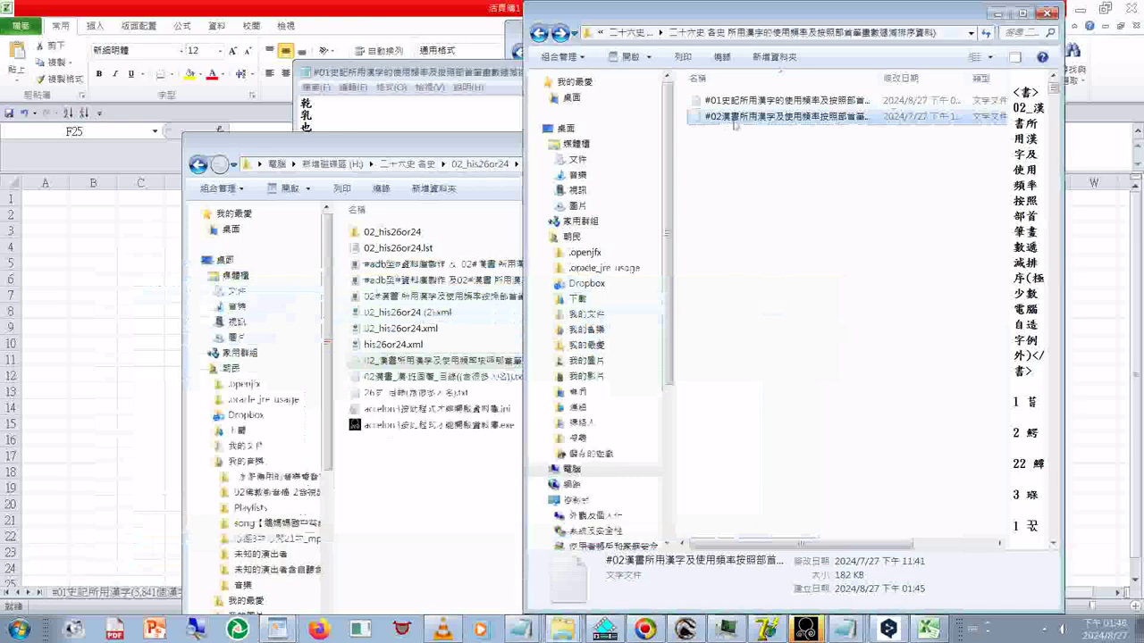
pyautogui.doubleClick(735, 125)
pyautogui.click(833, 289)
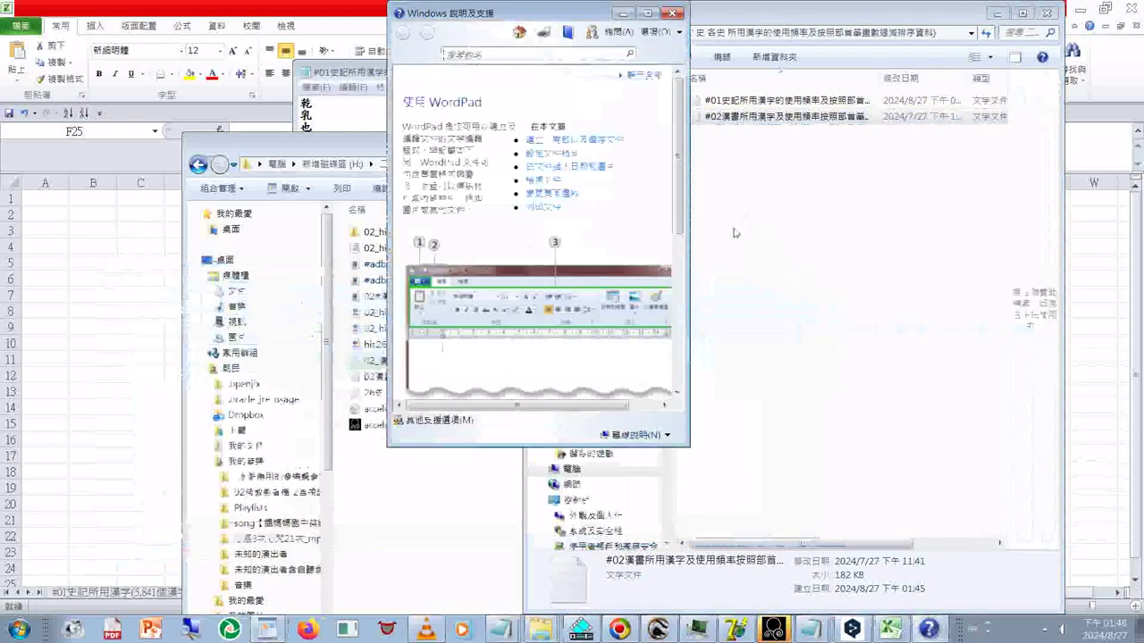
pyautogui.click(673, 13)
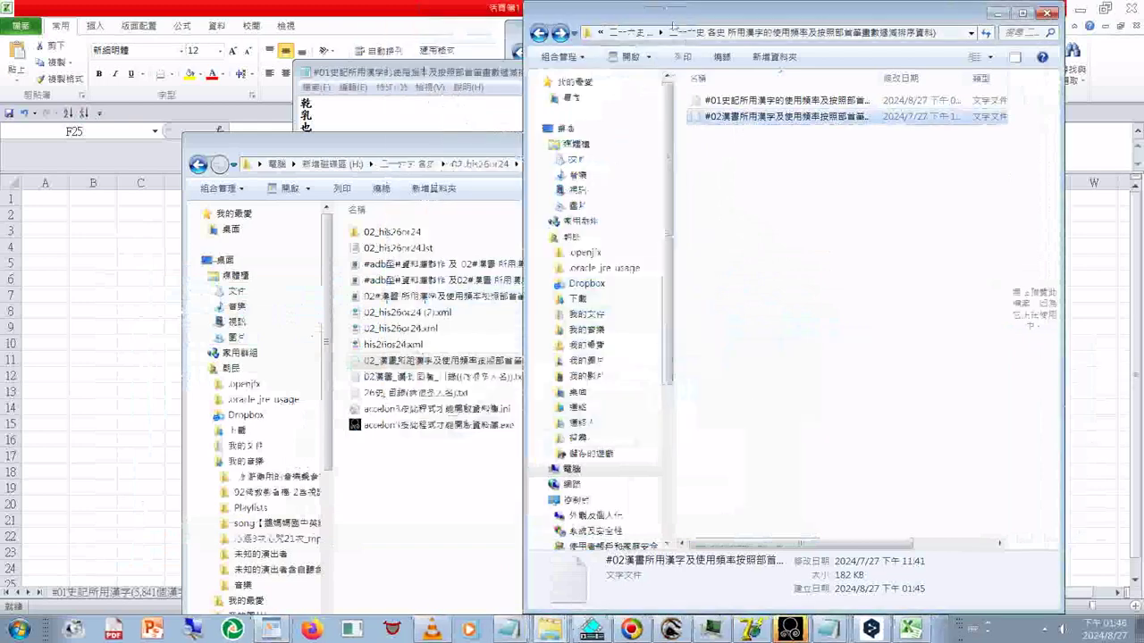
# Open the #02漢書 text file in Notepad
pyautogui.rightClick(735, 131)
pyautogui.moveTo(572, 265)
pyautogui.click(494, 302)
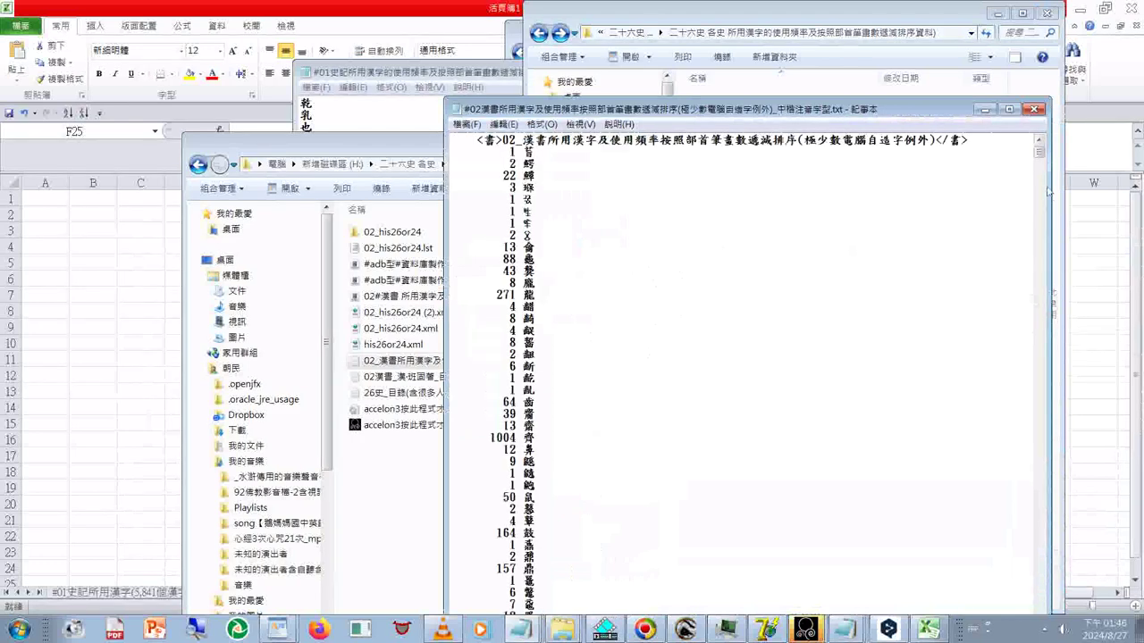
# Copy the frequency entry "16254 之" from the end part of the 漢書 character frequency list in Notepad
pyautogui.moveTo(1039, 156); pyautogui.dragTo(1072, 395)
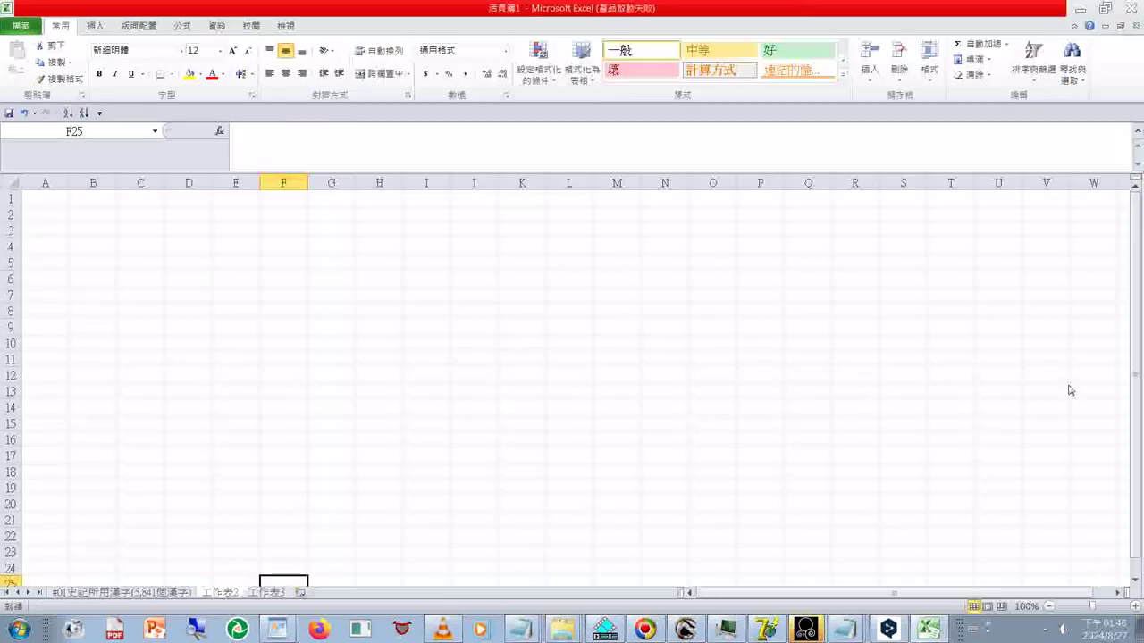
pyautogui.click(1065, 390)
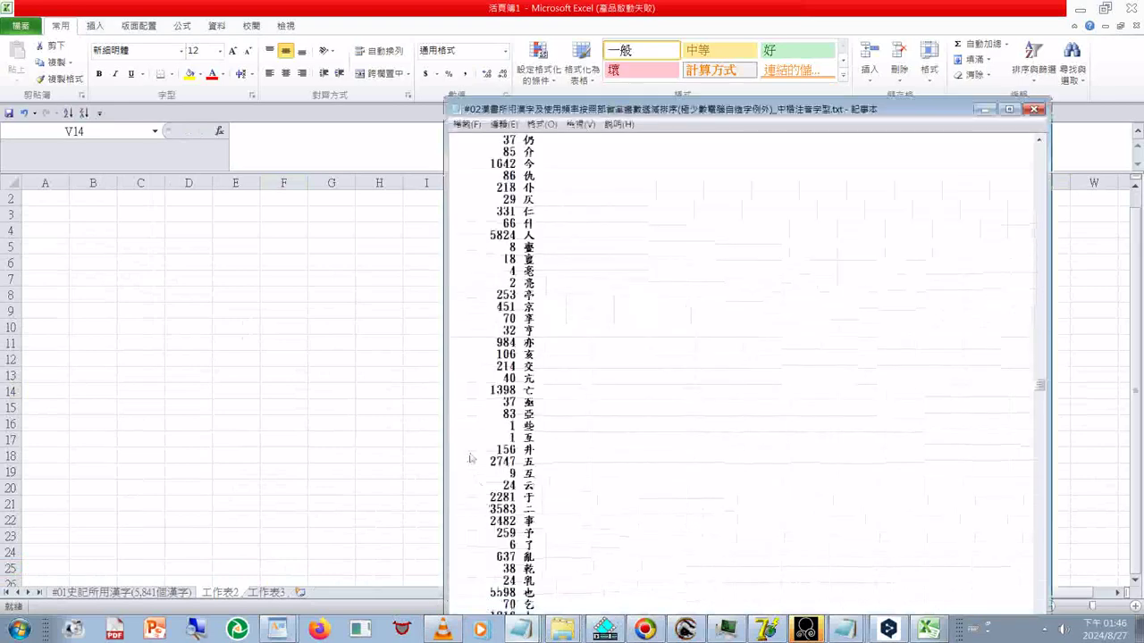
pyautogui.moveTo(1039, 386)
pyautogui.mouseDown()
pyautogui.moveTo(1039, 409)
pyautogui.moveTo(1038, 386)
pyautogui.mouseUp()
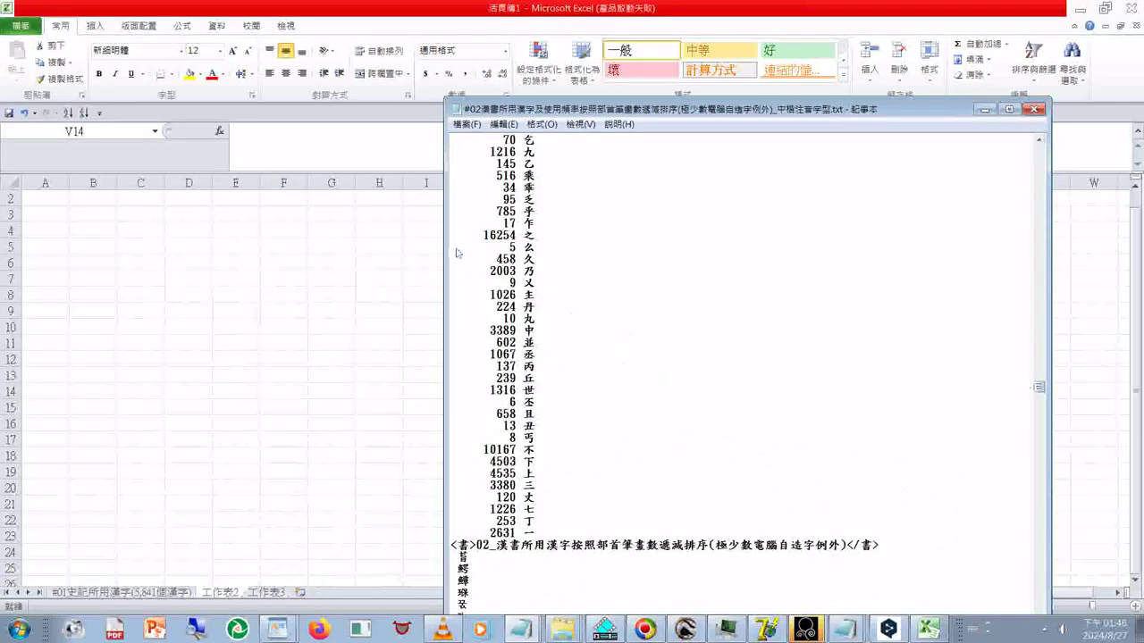
pyautogui.moveTo(484, 236); pyautogui.dragTo(539, 241)
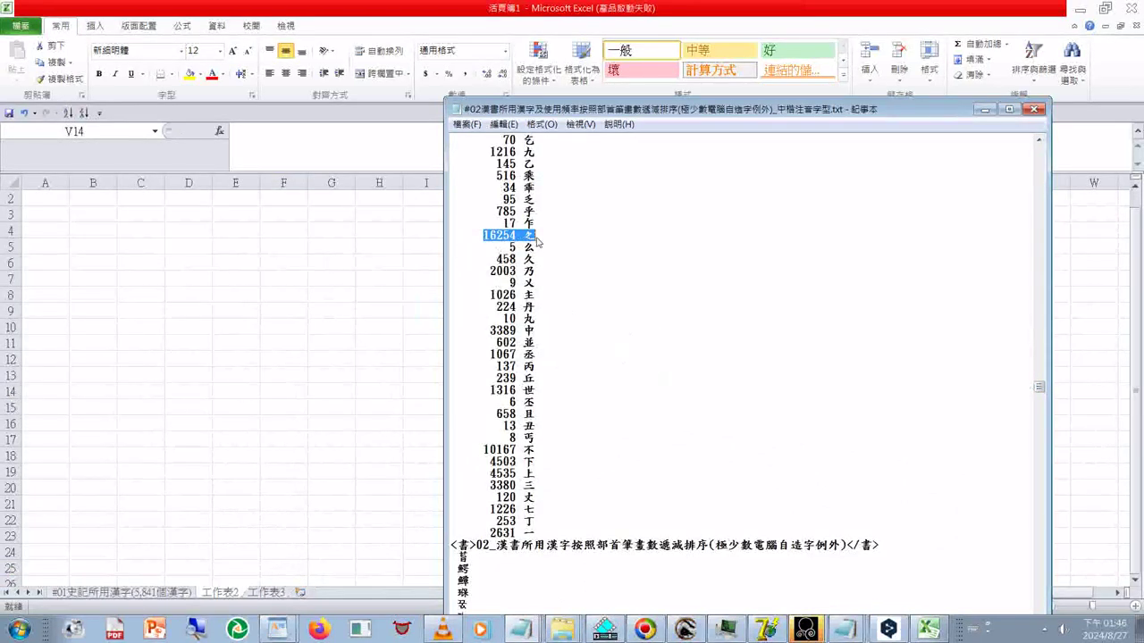
pyautogui.rightClick(539, 240)
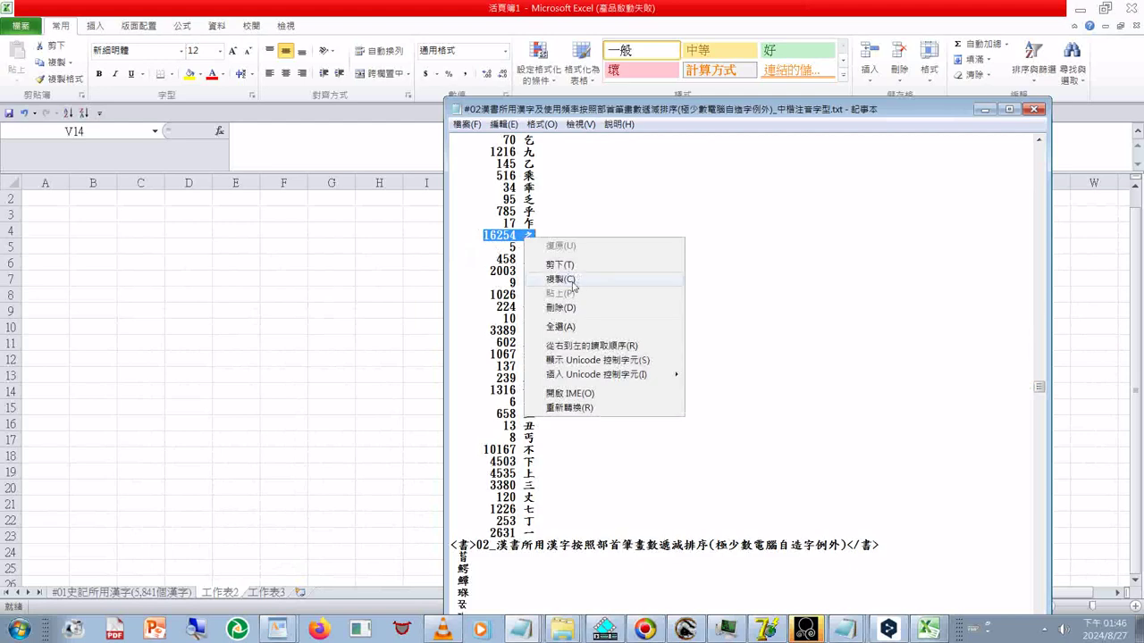
pyautogui.click(573, 282)
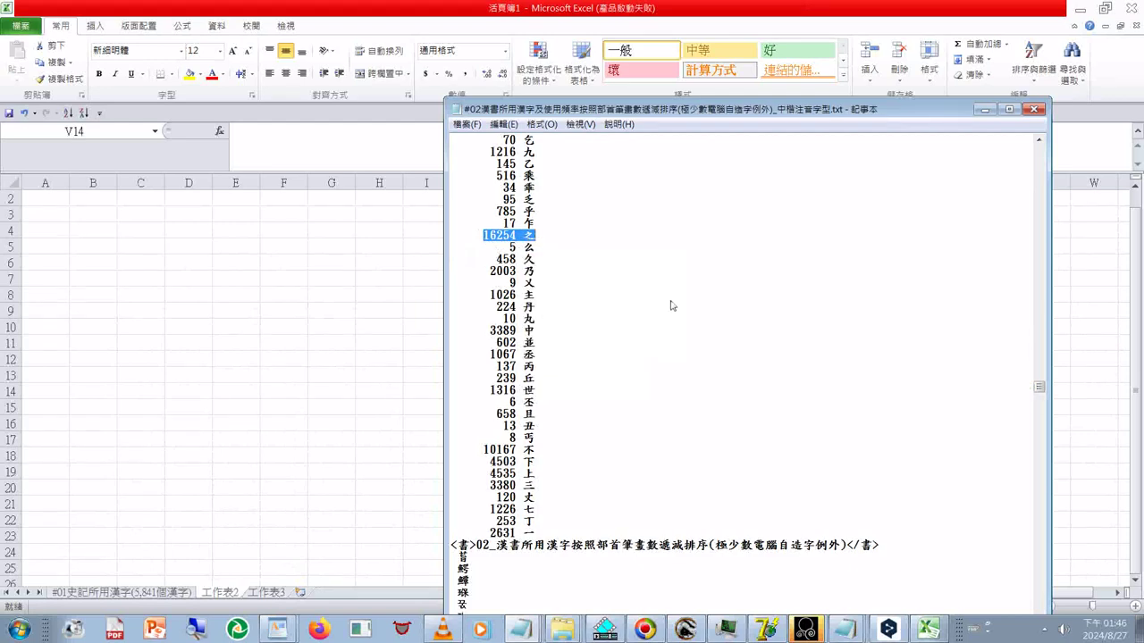
# Examine the neighbouring entries in the last part of the frequency list to compare their counts with the copied one
pyautogui.scroll(3, 672, 306)
pyautogui.scroll(3, 672, 306)
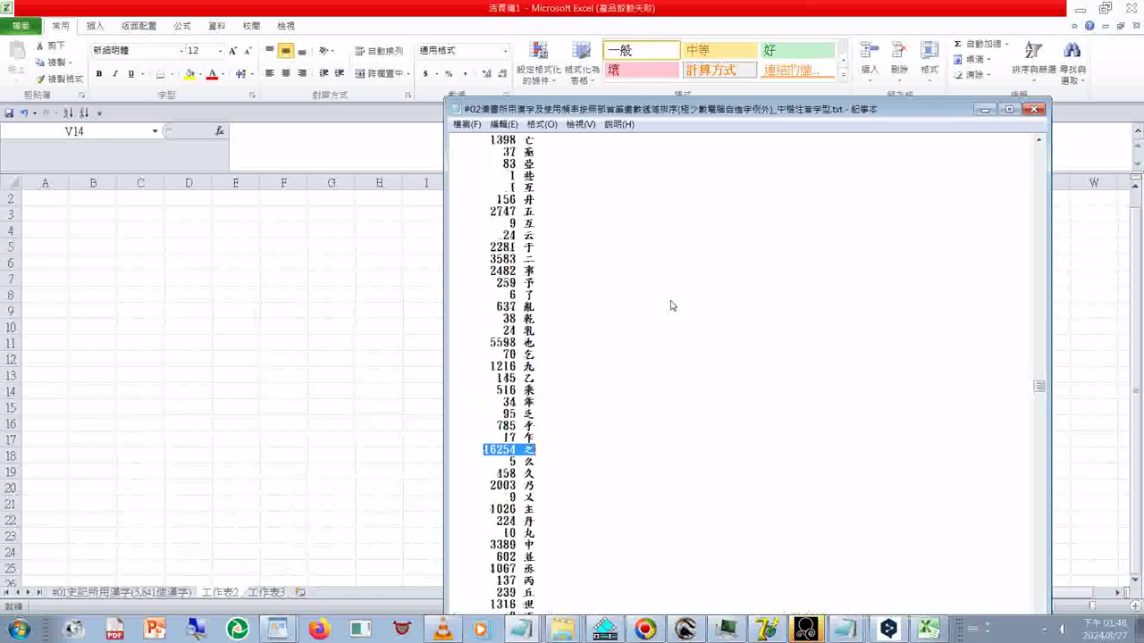
pyautogui.scroll(3, 672, 306)
pyautogui.scroll(9, 672, 306)
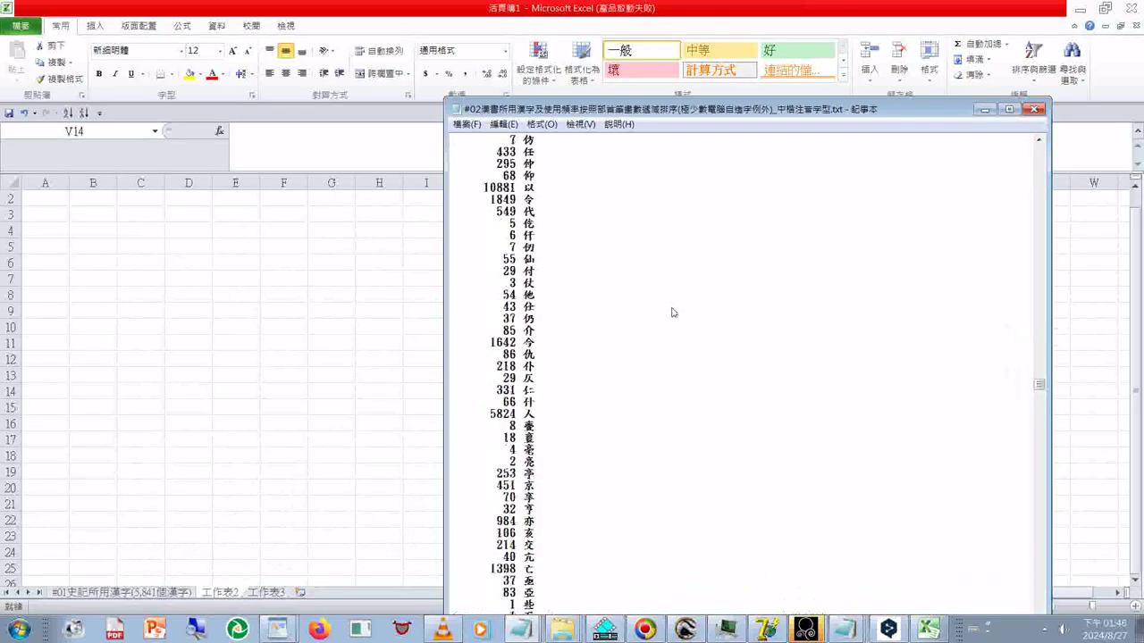
pyautogui.scroll(3, 673, 312)
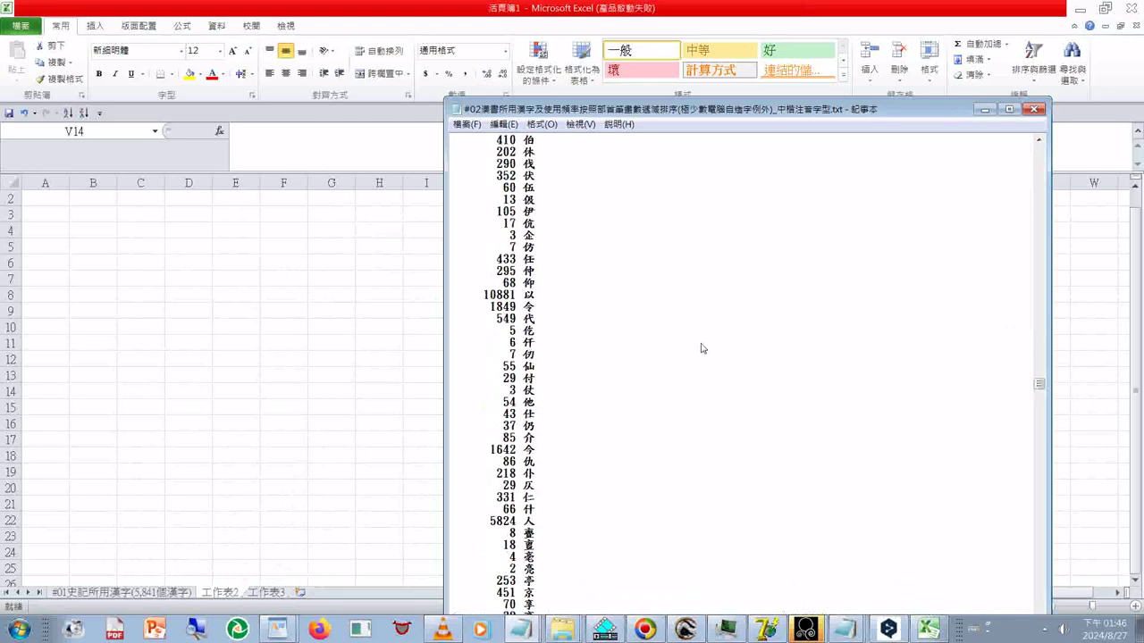
pyautogui.scroll(4, 702, 349)
pyautogui.scroll(-16, 702, 349)
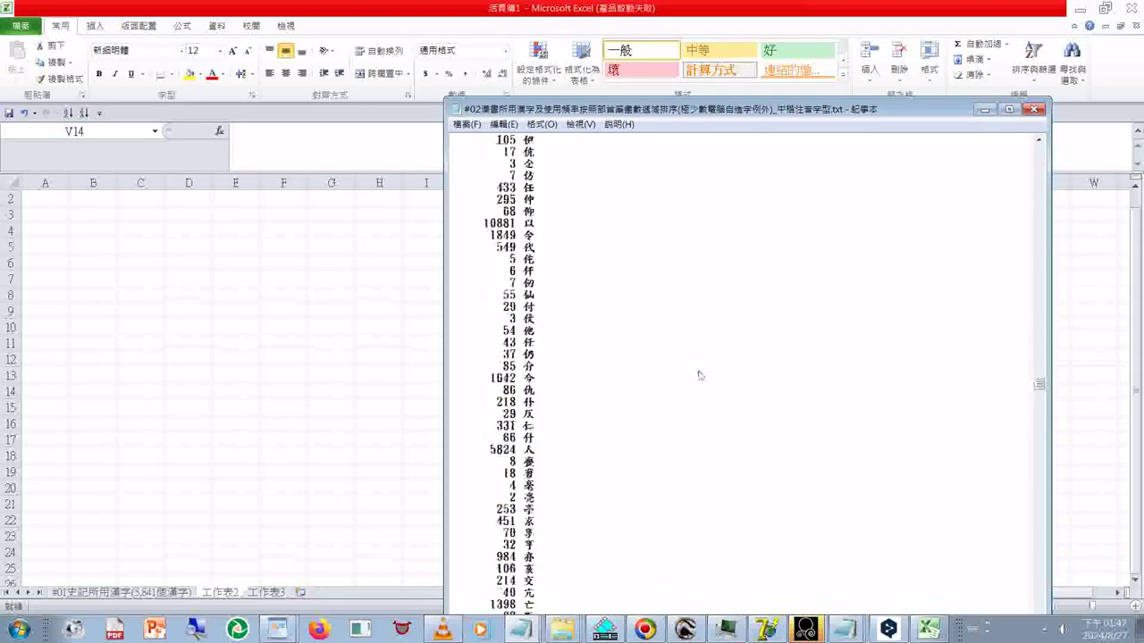
pyautogui.scroll(-5, 701, 379)
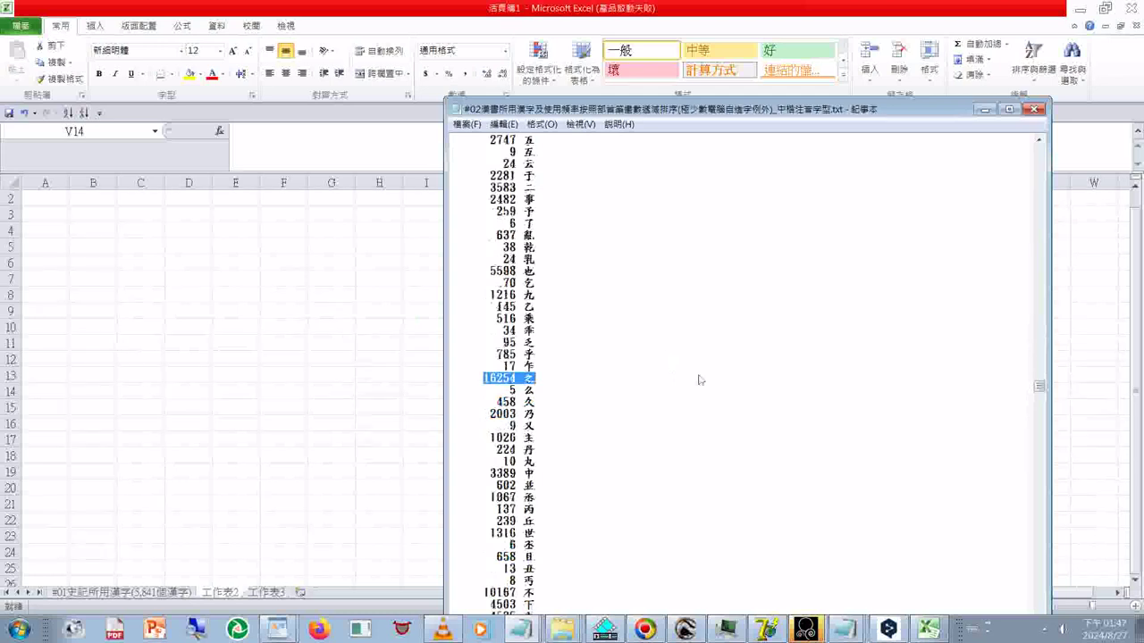
pyautogui.scroll(-3, 701, 379)
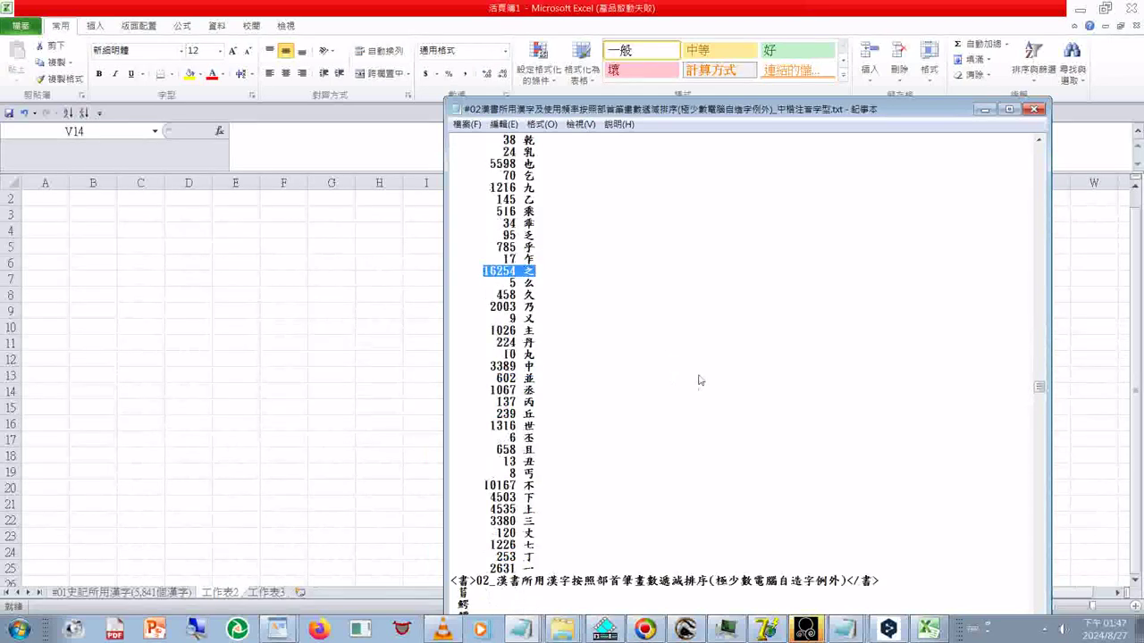
# Insert two line breaks after the final frequency entry "2631 一", above the second 02_漢書 heading
pyautogui.scroll(-1, 701, 381)
pyautogui.doubleClick(595, 534)
pyautogui.click(595, 542)
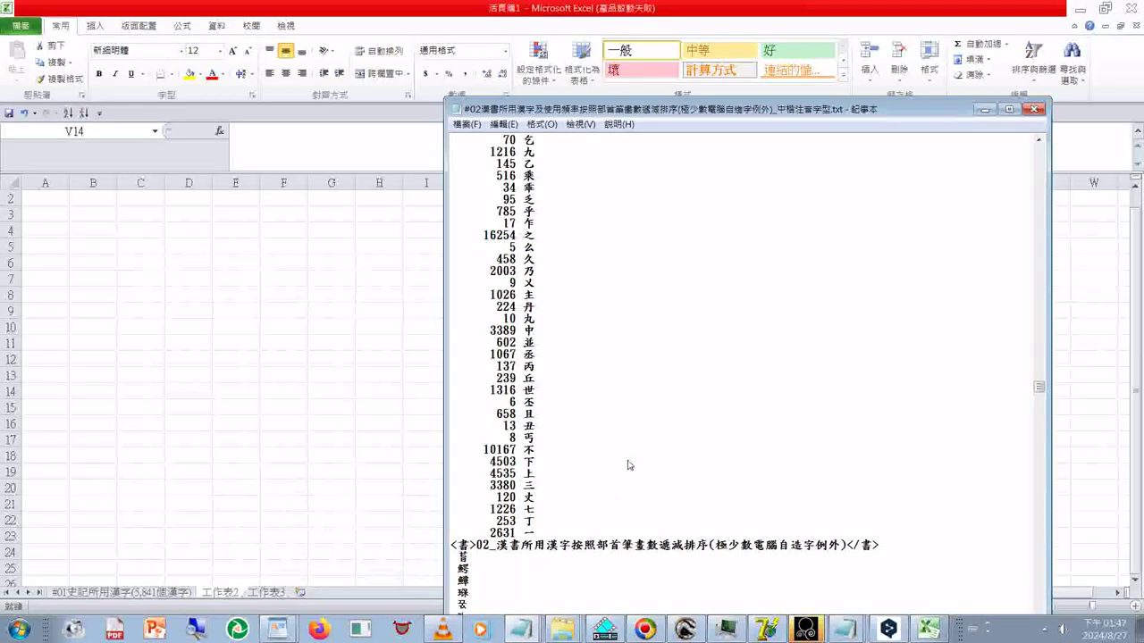
pyautogui.press('Return')
pyautogui.press('Return')
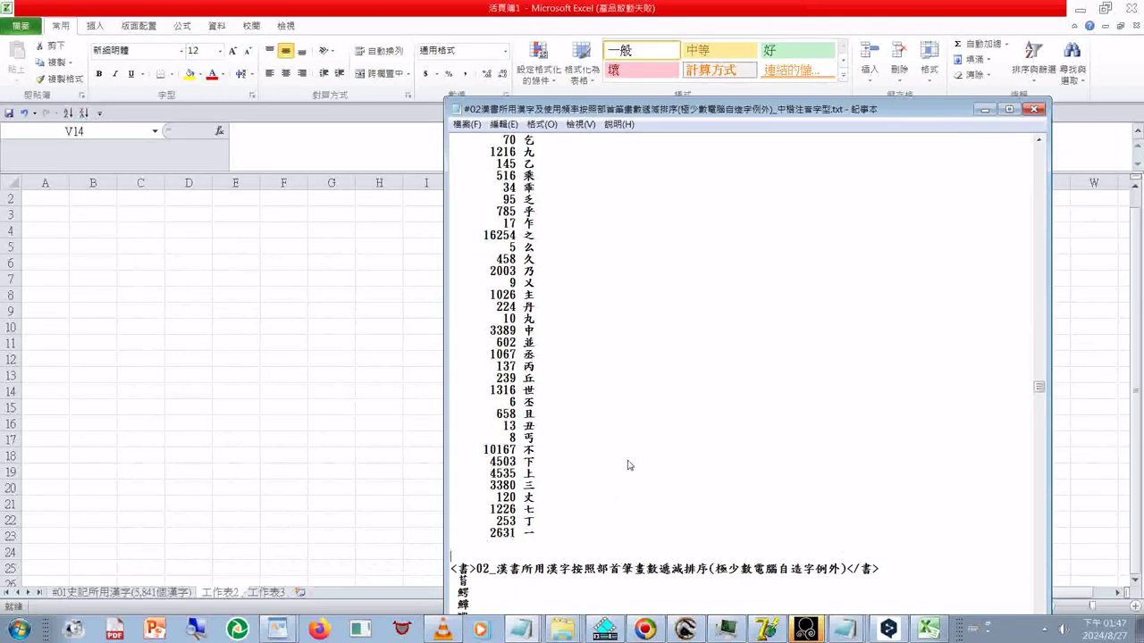
# Paste the copied entry below the frequency list, format it as "(16,254 之)" and end it with a line break
pyautogui.hotkey('ctrl', 'v')
pyautogui.write(')')
pyautogui.press('Home')
pyautogui.write('(16m,')
pyautogui.press('BackSpace')
pyautogui.hotkey('shift', 'Left')
pyautogui.press('Right')
pyautogui.press('Return')
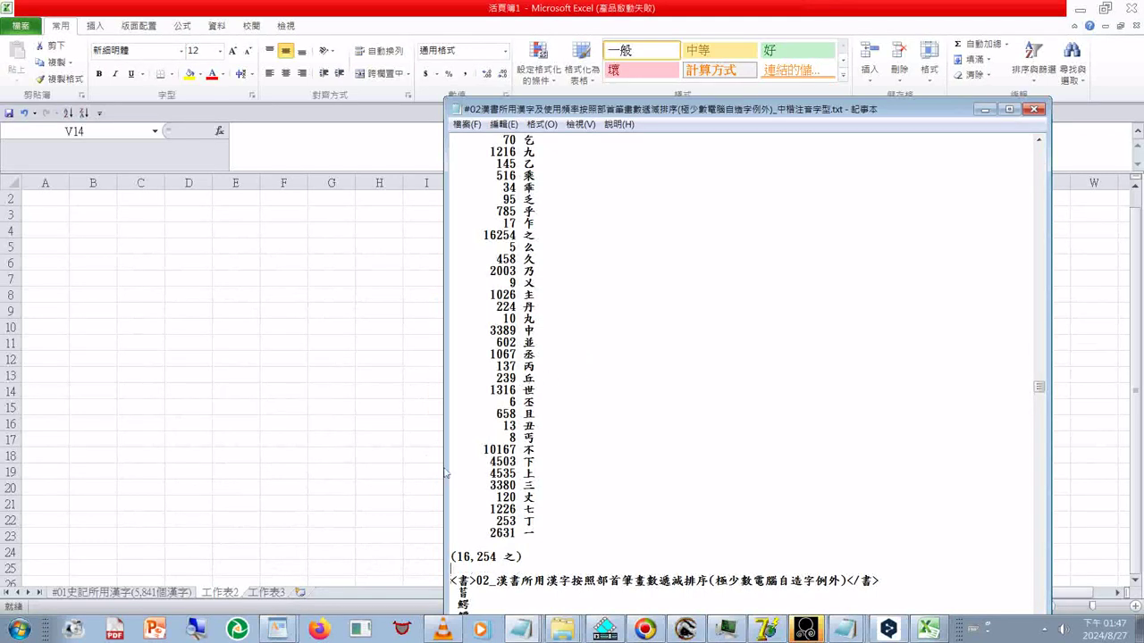
# Select and copy the characters-only list under the second 02_漢書 heading, from its first character to the final 一
pyautogui.scroll(-1, 530, 565)
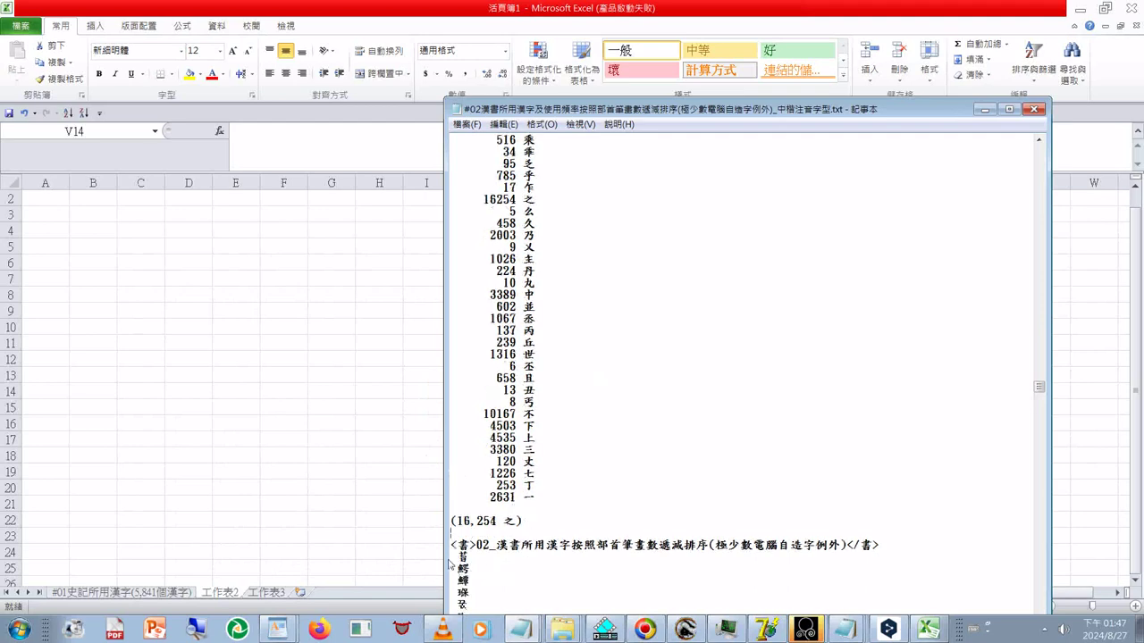
pyautogui.moveTo(450, 562); pyautogui.dragTo(452, 610)
pyautogui.scroll(-4, 911, 465)
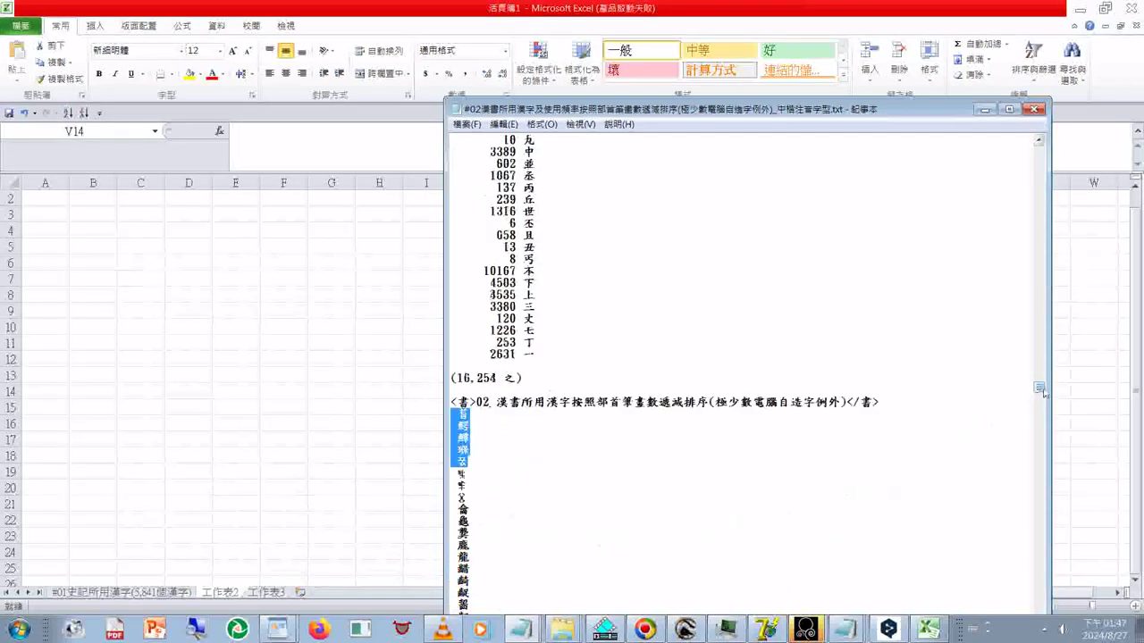
pyautogui.moveTo(1039, 389); pyautogui.dragTo(1039, 585)
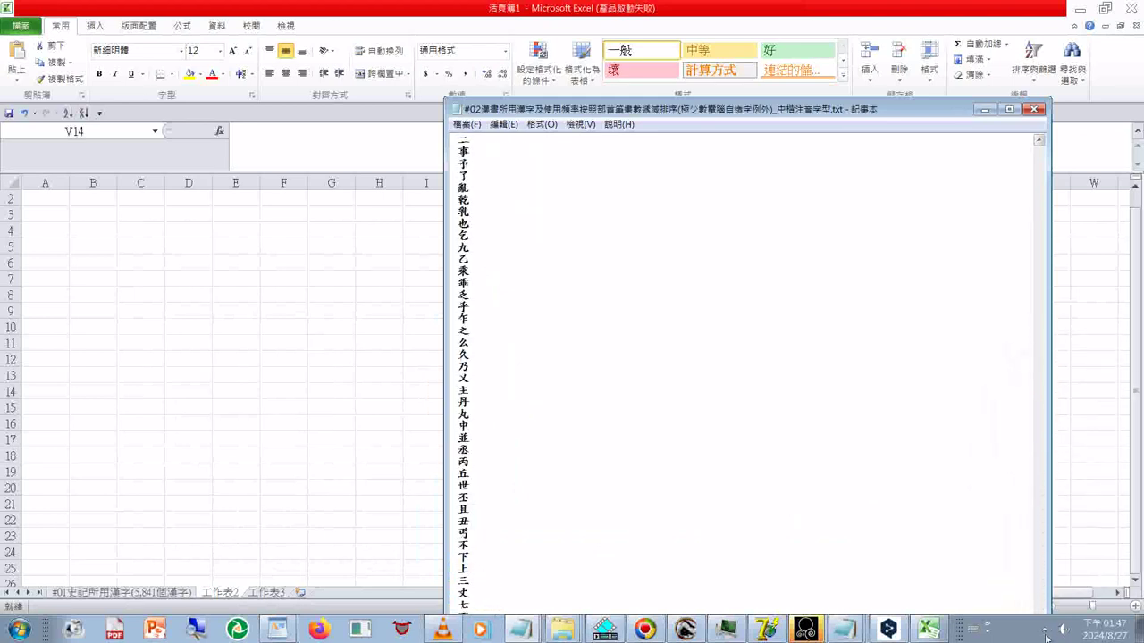
pyautogui.doubleClick(666, 109)
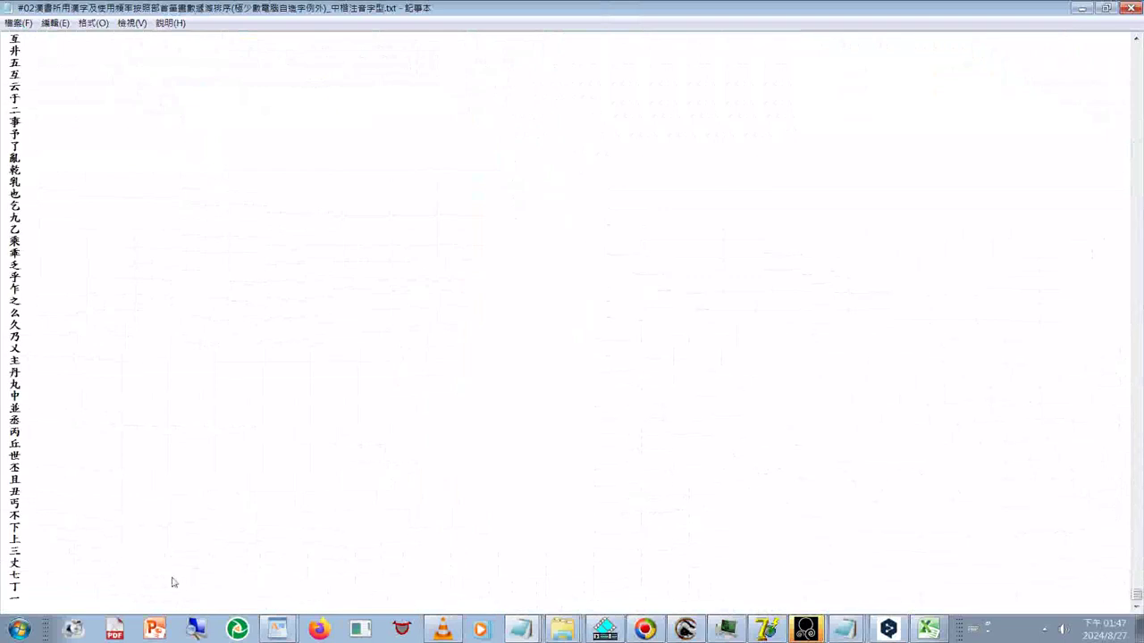
pyautogui.hotkey('ctrl', 'a')
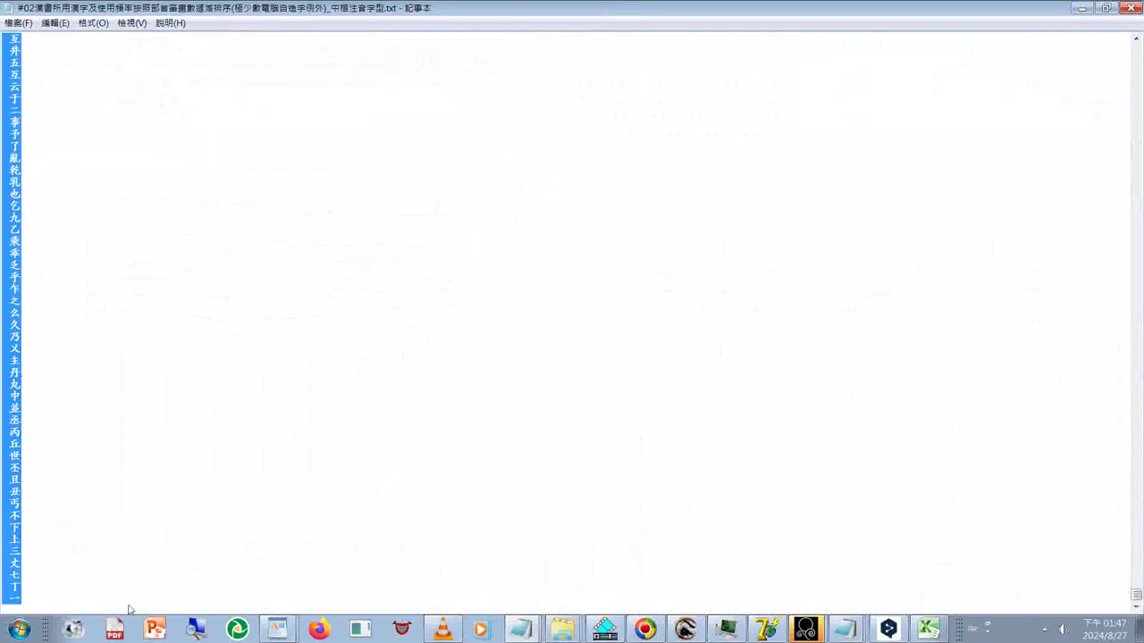
pyautogui.click(1104, 8)
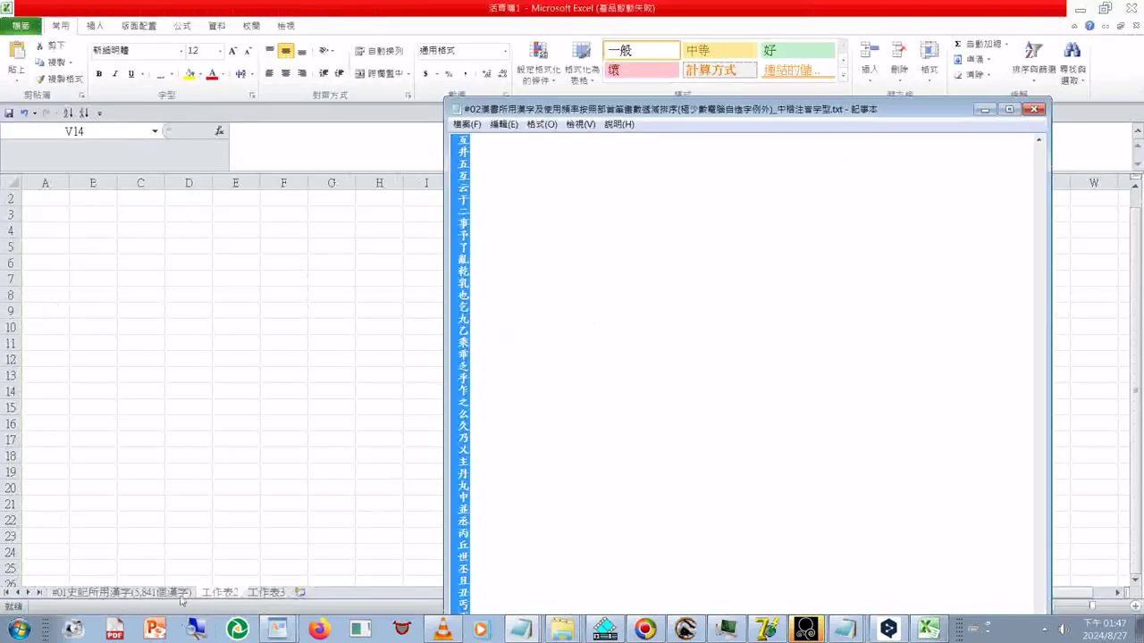
# In Excel, paste the copied character list into column A of 工作表2 starting at A2, and check it through its last row
pyautogui.click(44, 203)
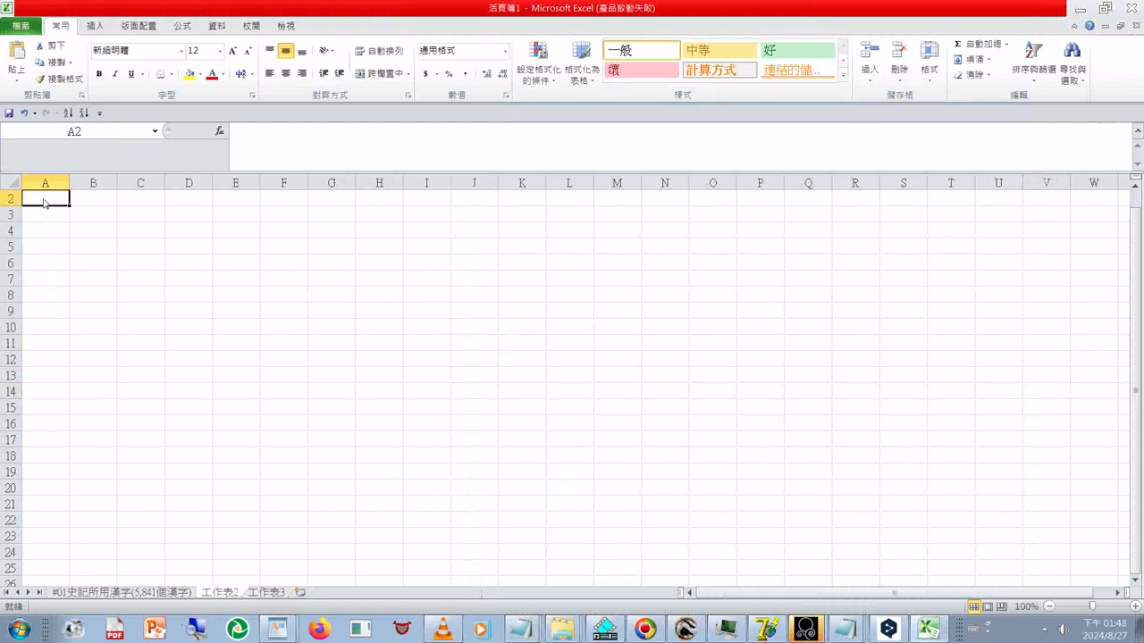
pyautogui.hotkey('ctrl', 'v')
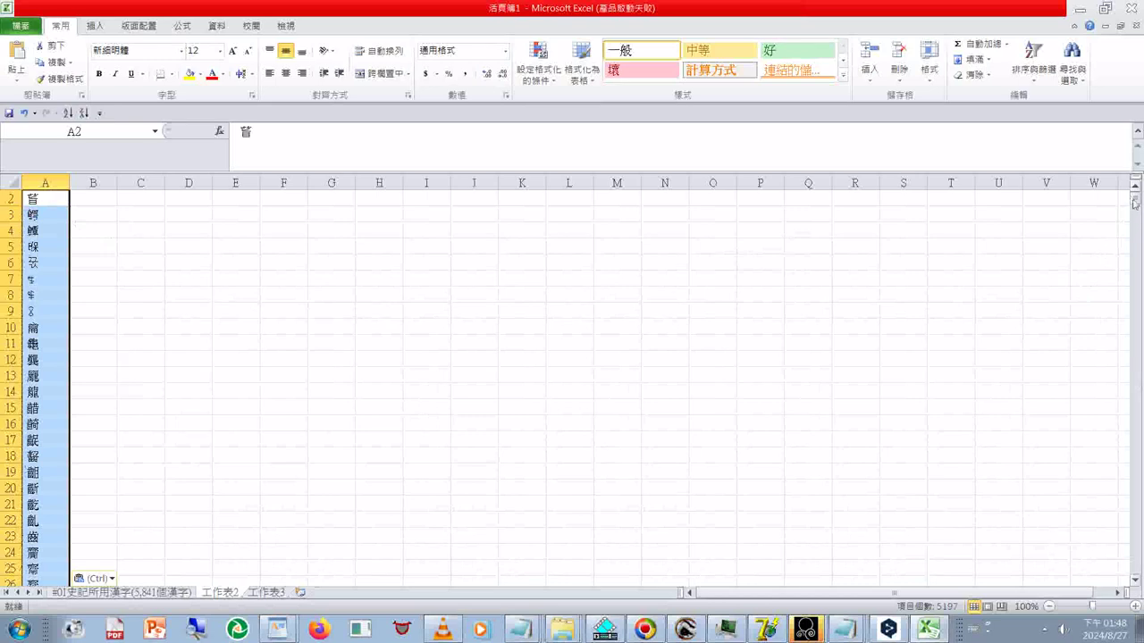
pyautogui.moveTo(1135, 203); pyautogui.dragTo(1135, 409)
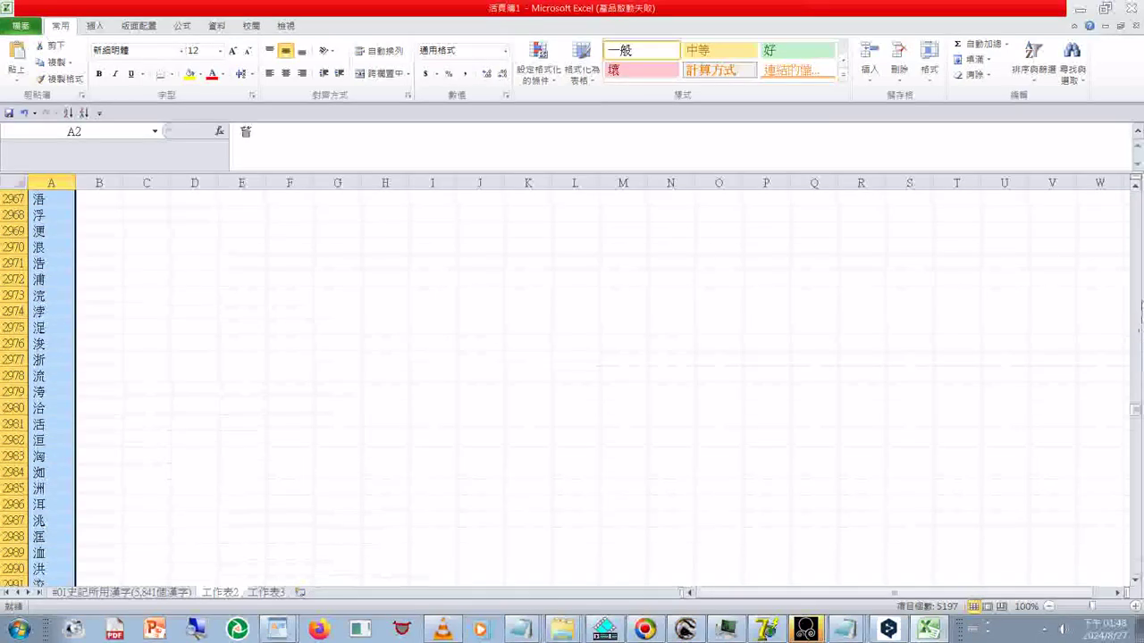
pyautogui.click(1138, 265)
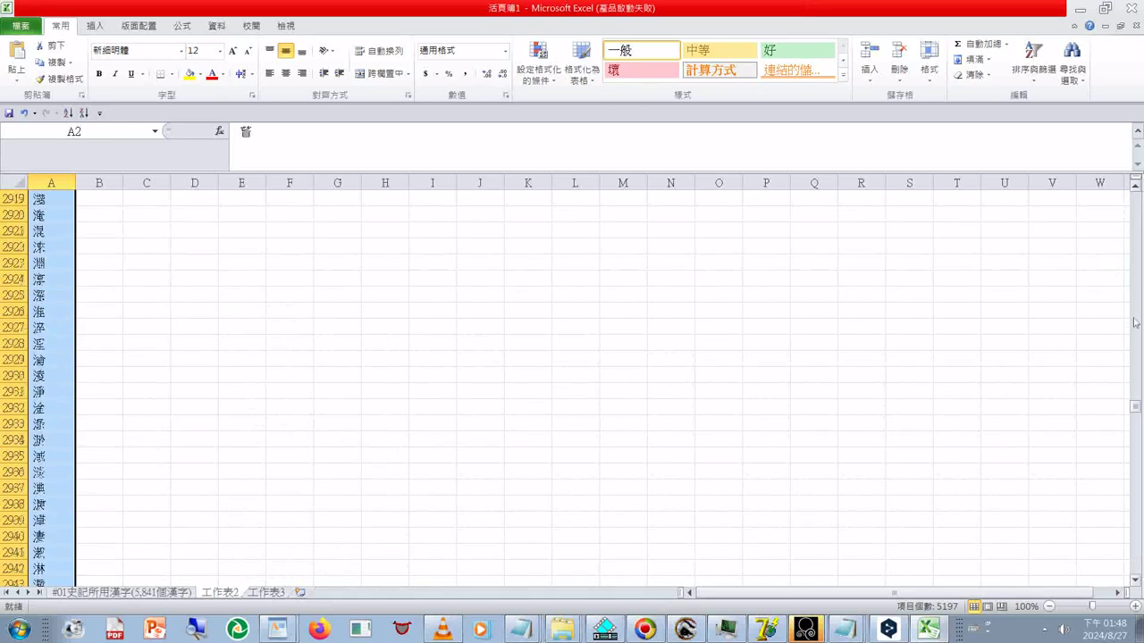
pyautogui.moveTo(1134, 409); pyautogui.dragTo(1135, 569)
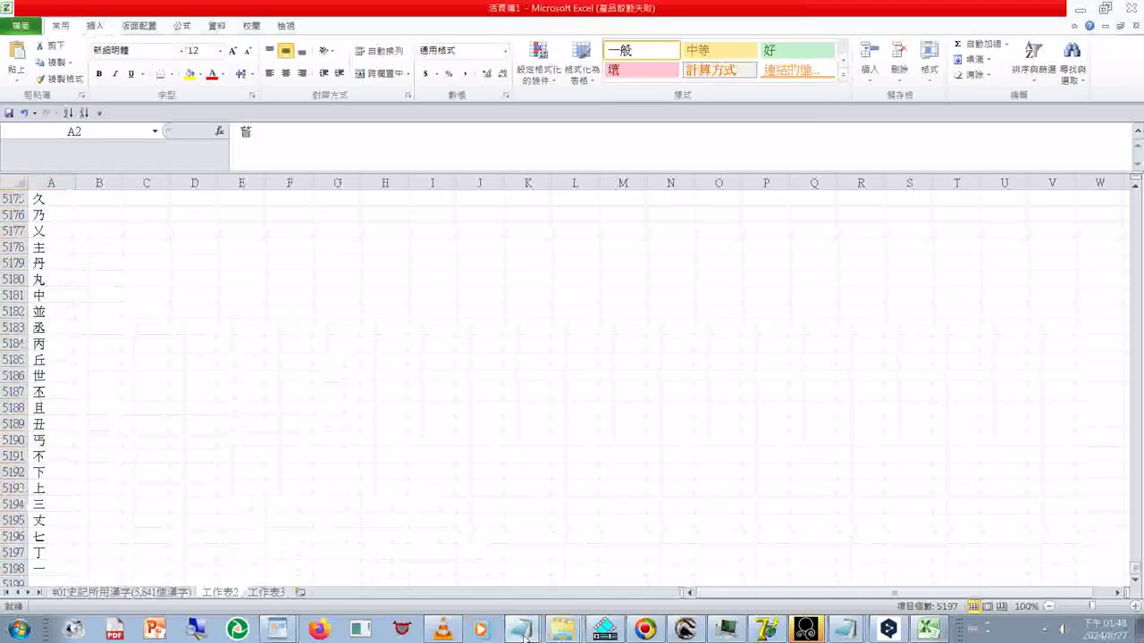
# Switch back to the #02漢書 file in Notepad, search upward for a row of dots, and move the window to show its lower edge
pyautogui.hotkey('alt', 'Tab')
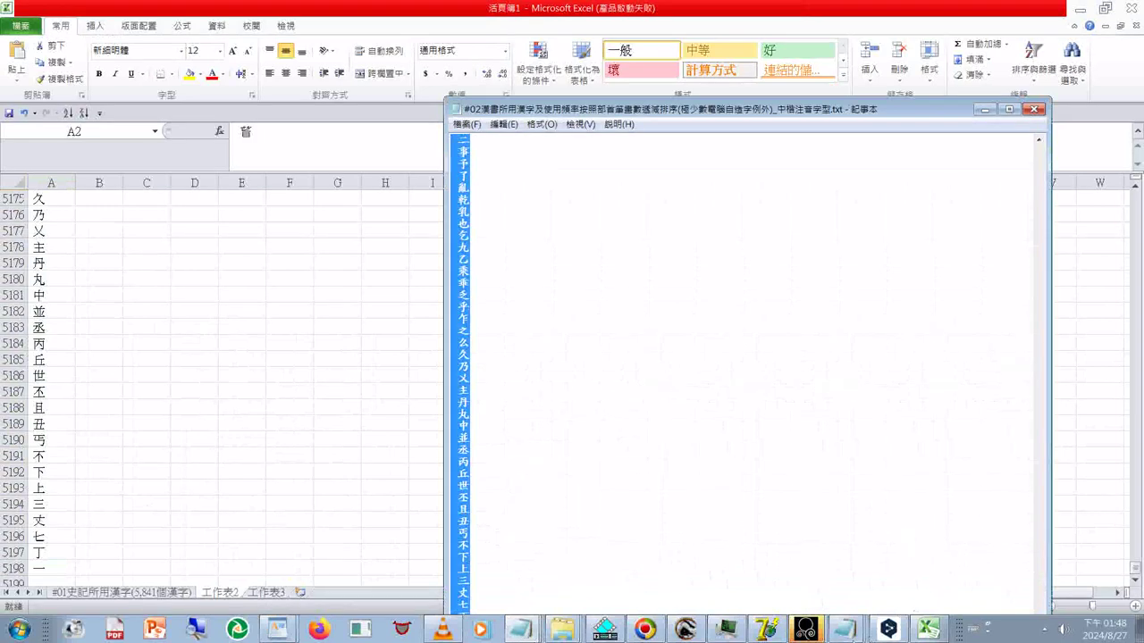
pyautogui.click(840, 631)
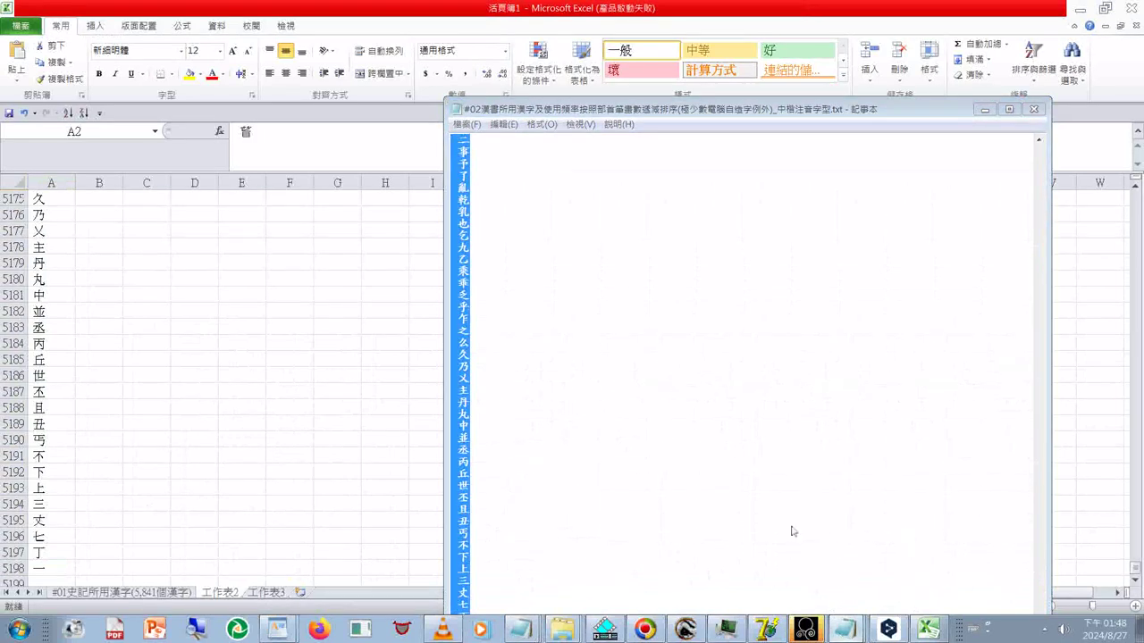
pyautogui.click(520, 632)
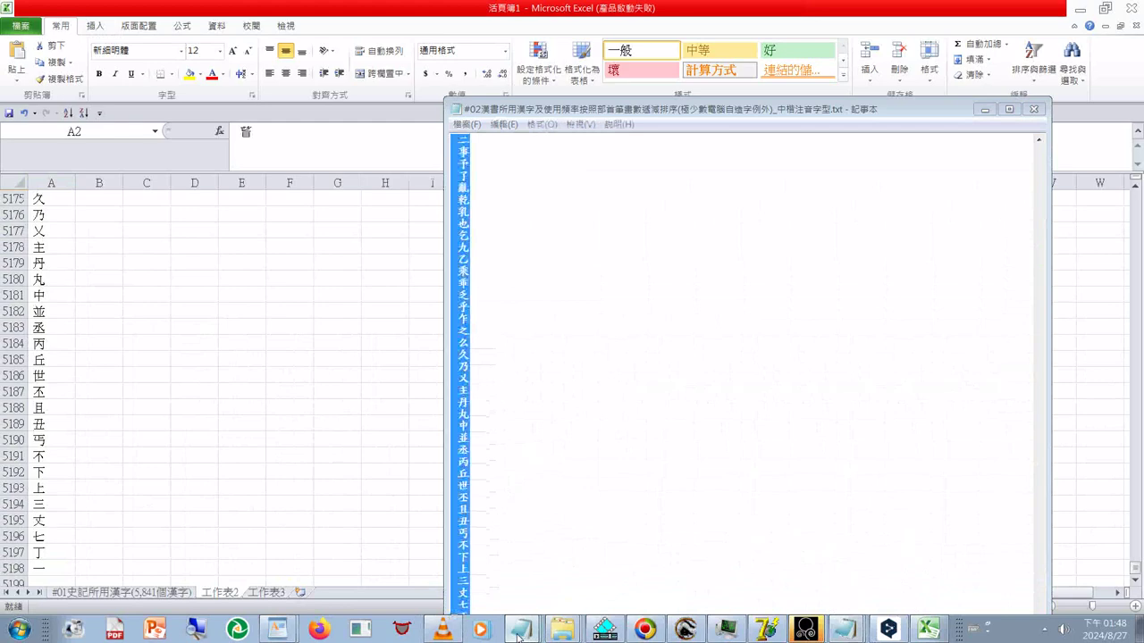
pyautogui.click(799, 303)
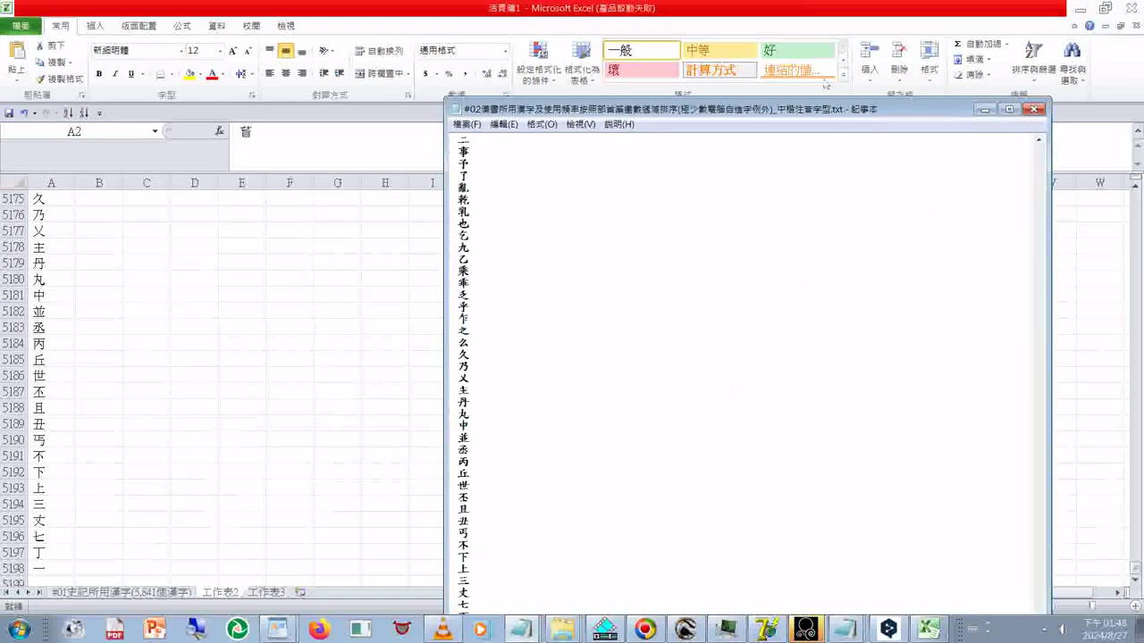
pyautogui.click(777, 215)
pyautogui.hotkey('ctrl', 'f')
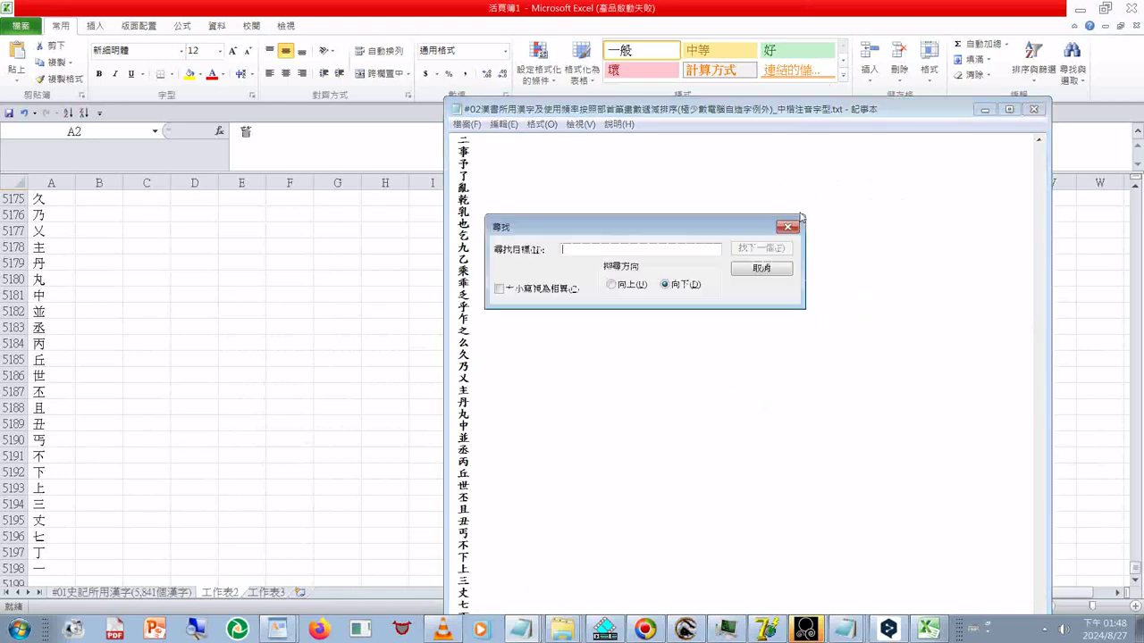
pyautogui.write('.........;')
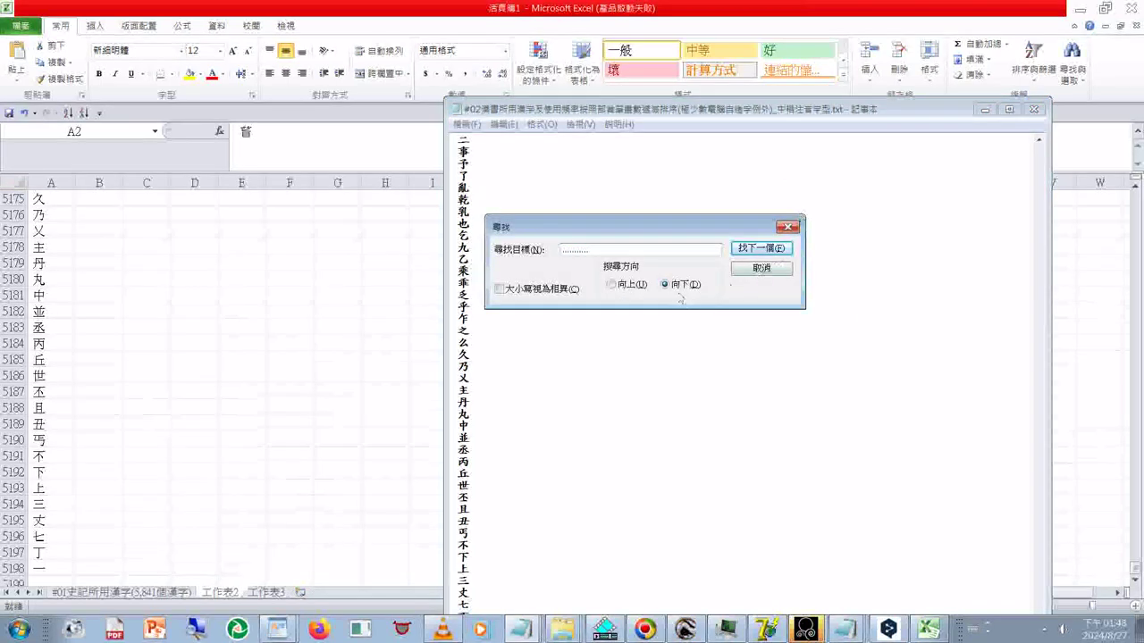
pyautogui.click(634, 285)
pyautogui.click(756, 250)
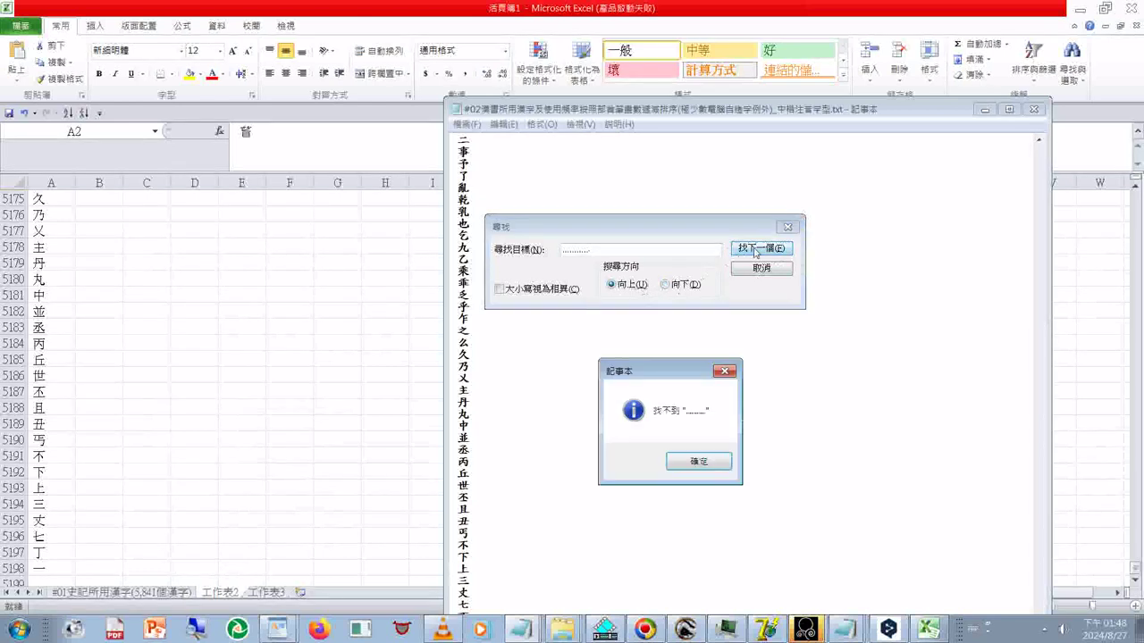
pyautogui.click(693, 464)
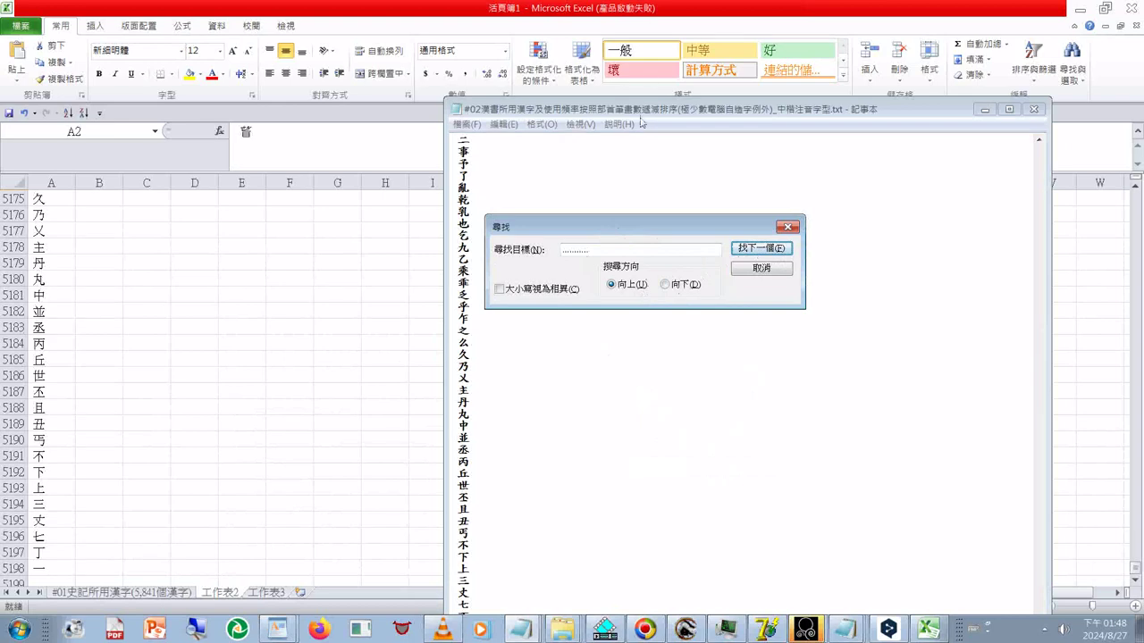
pyautogui.moveTo(640, 116); pyautogui.dragTo(579, 61)
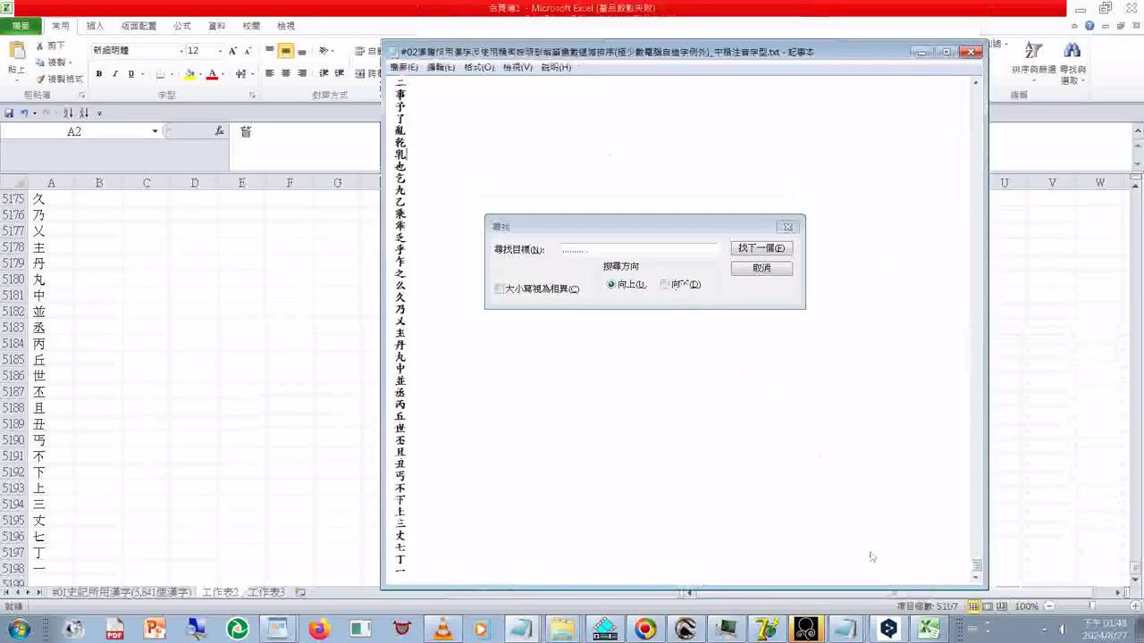
# Search downward from the start of the #02漢書 file for the row of dots, and go to the end of the frequency list
pyautogui.moveTo(979, 563); pyautogui.dragTo(965, 90)
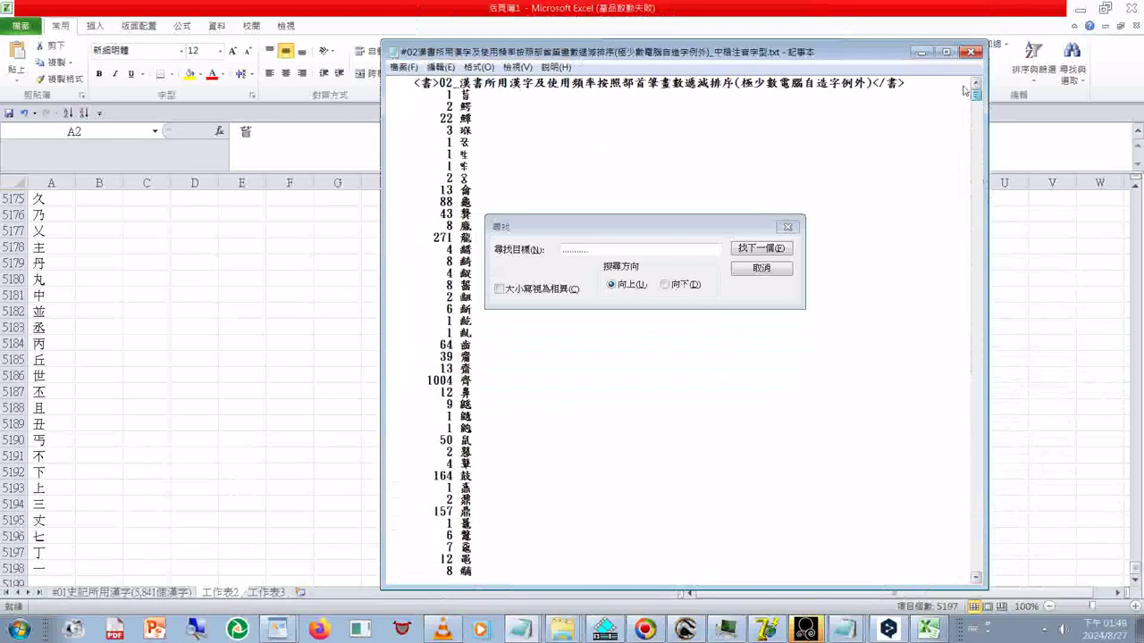
pyautogui.click(664, 284)
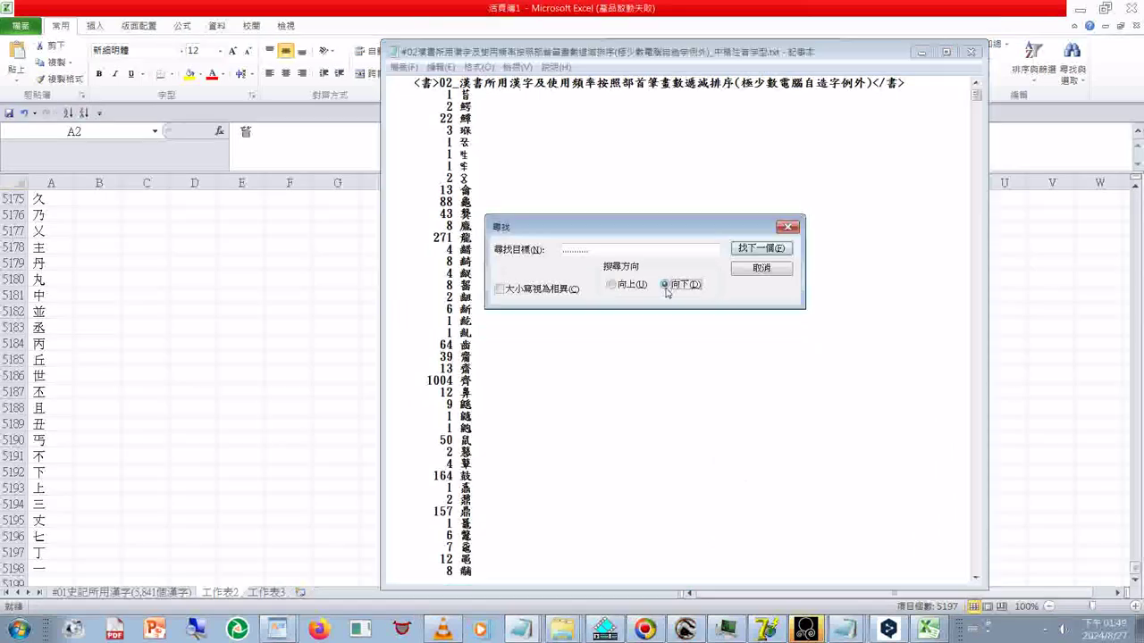
pyautogui.click(760, 247)
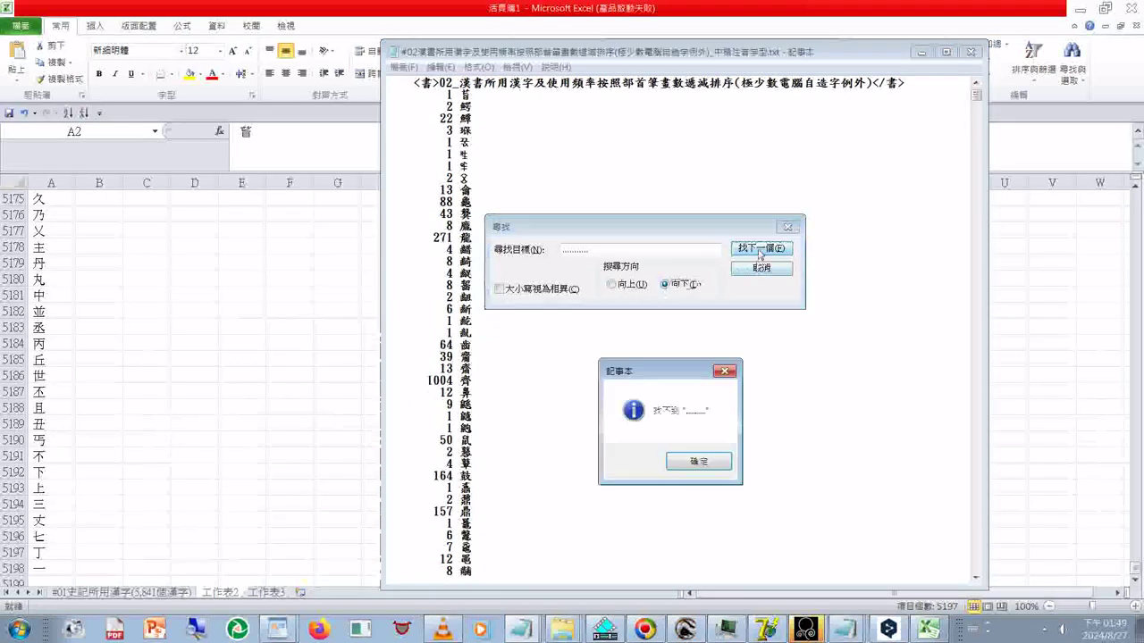
pyautogui.click(691, 465)
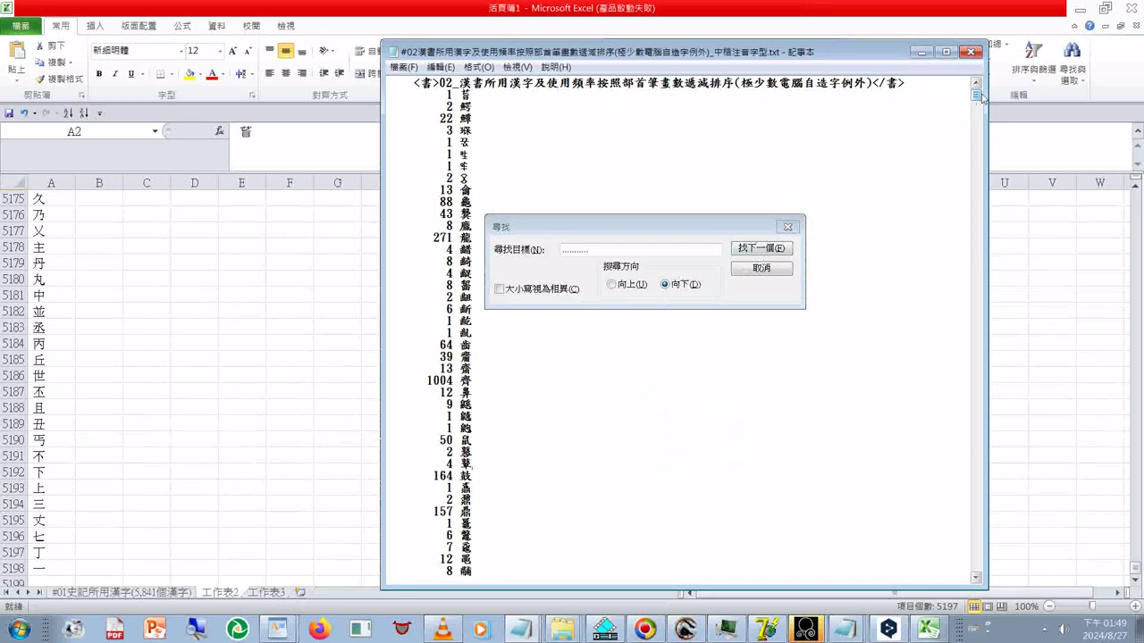
pyautogui.press('Return')
pyautogui.click(974, 223)
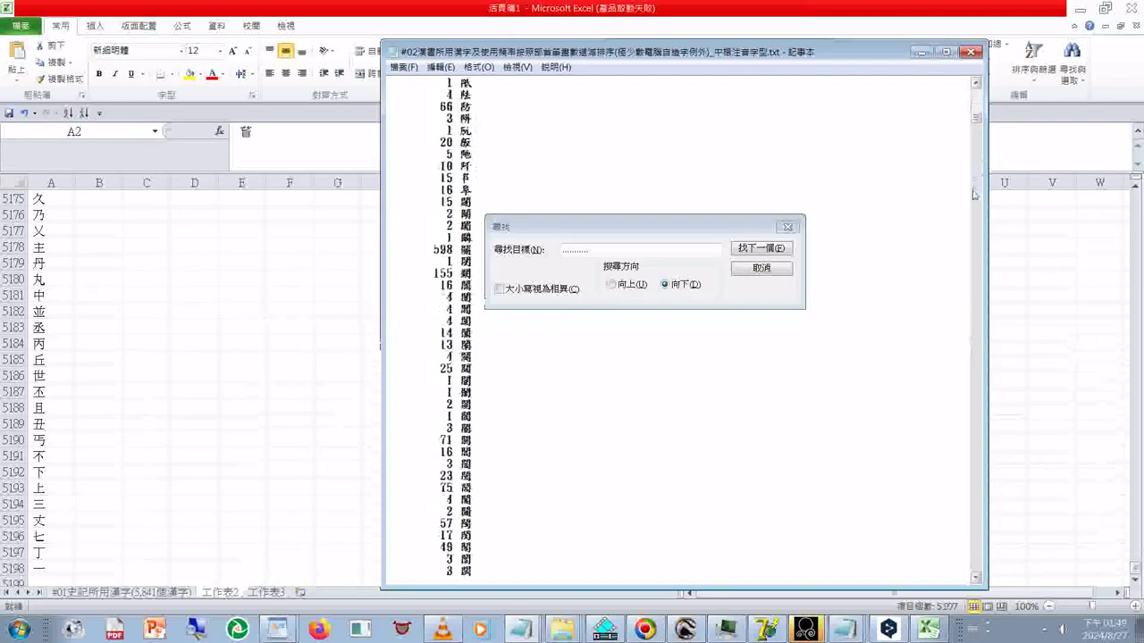
pyautogui.click(978, 143)
pyautogui.moveTo(978, 143); pyautogui.dragTo(978, 333)
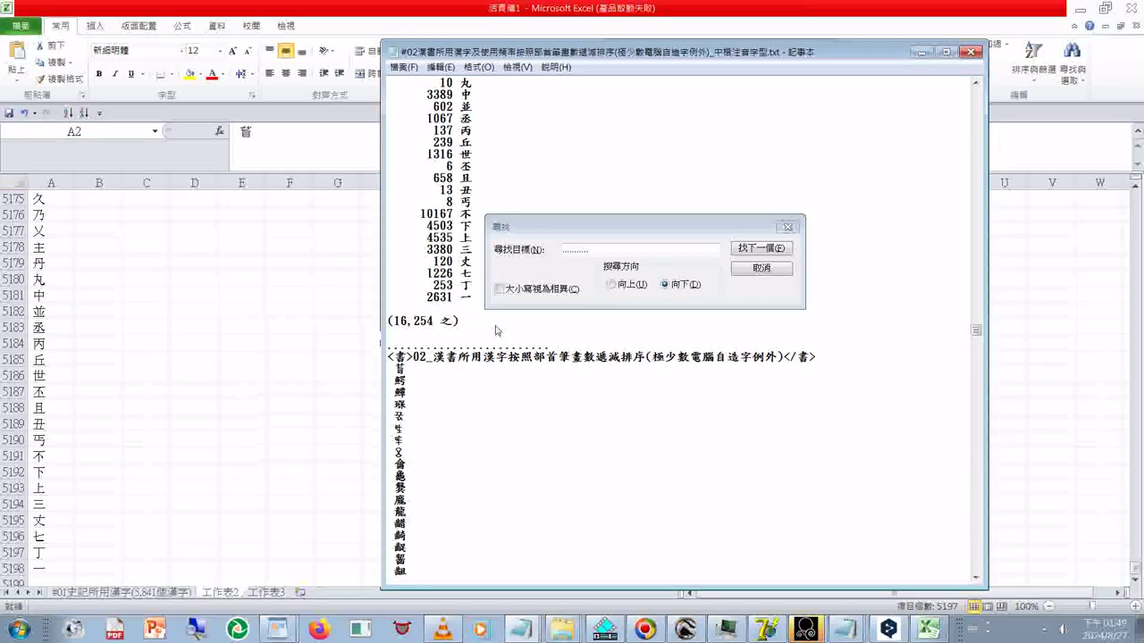
# Go to the end of the file and select its entire text
pyautogui.hotkey('ctrl', 'End')
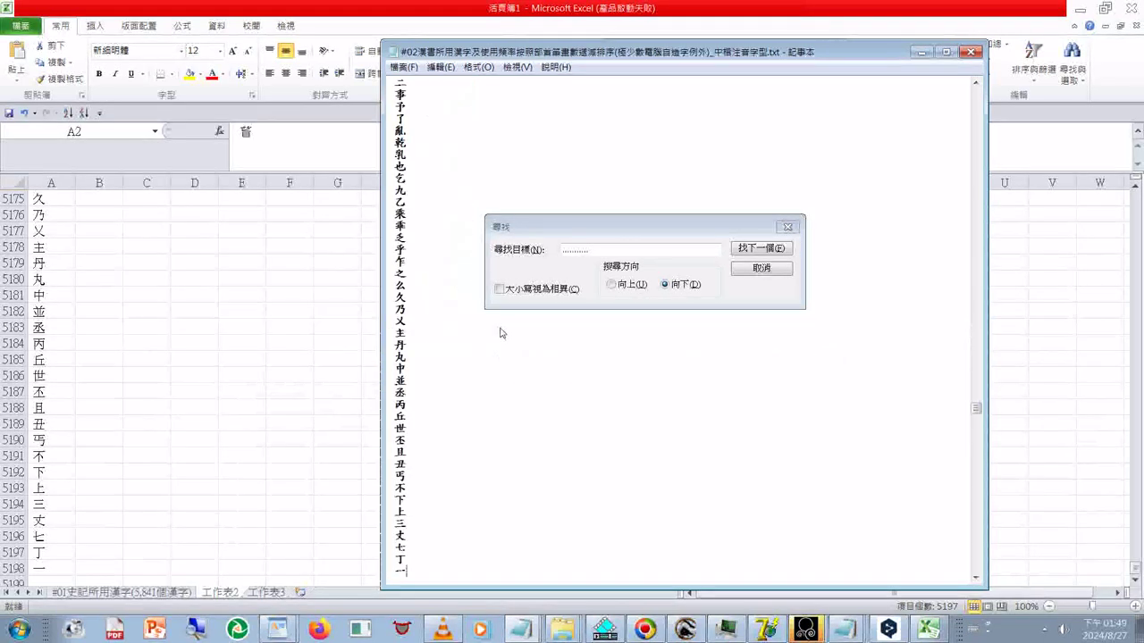
pyautogui.scroll(4, 500, 334)
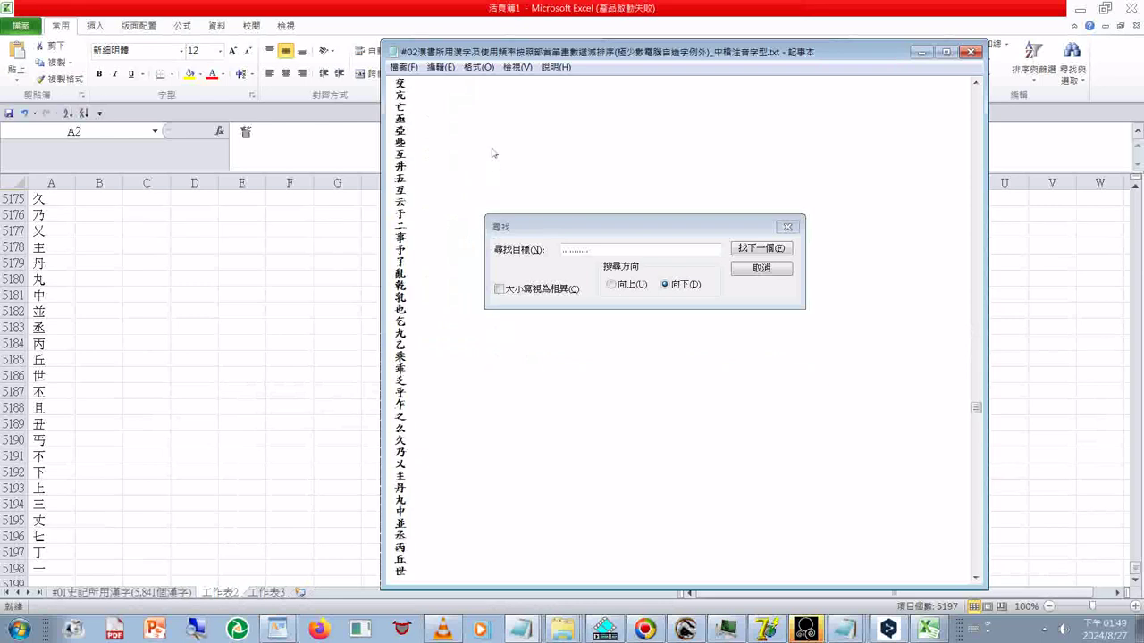
pyautogui.click(441, 68)
pyautogui.press('a')
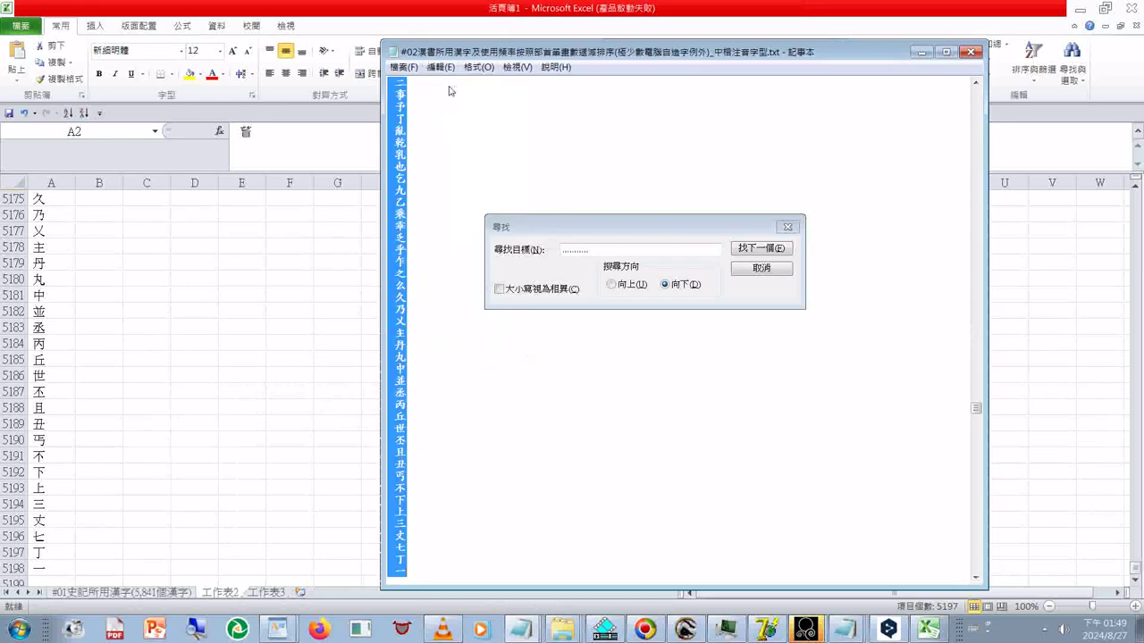
pyautogui.hotkey('ctrl', 'v')
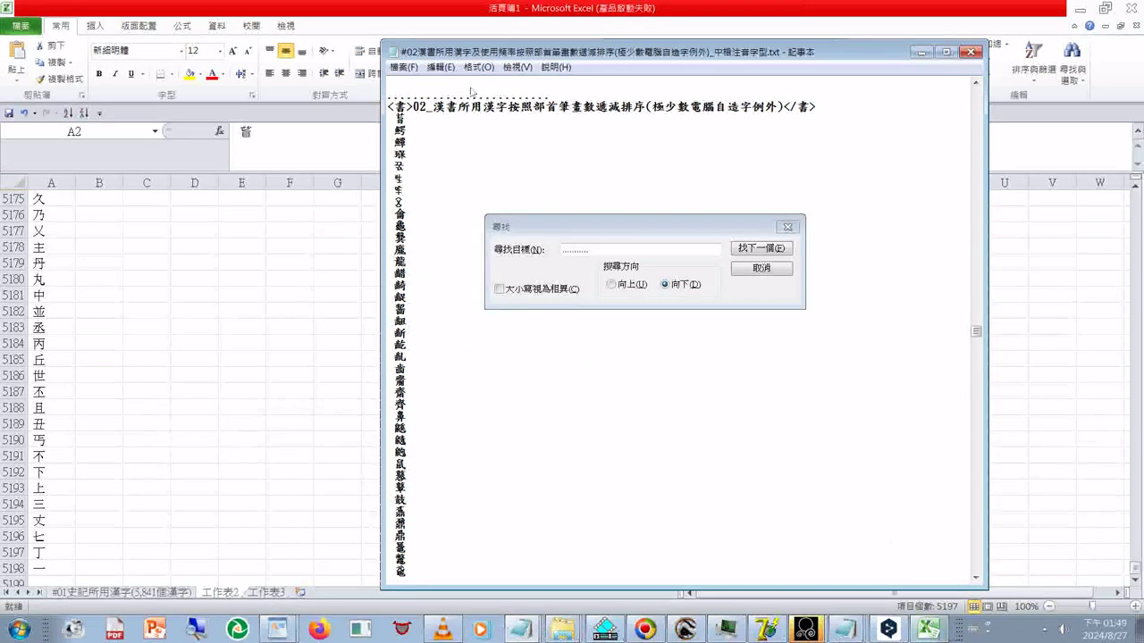
# Add the line "(5,198個漢字)" directly below "(16,254 之)", just above the row of dots
pyautogui.scroll(1, 473, 92)
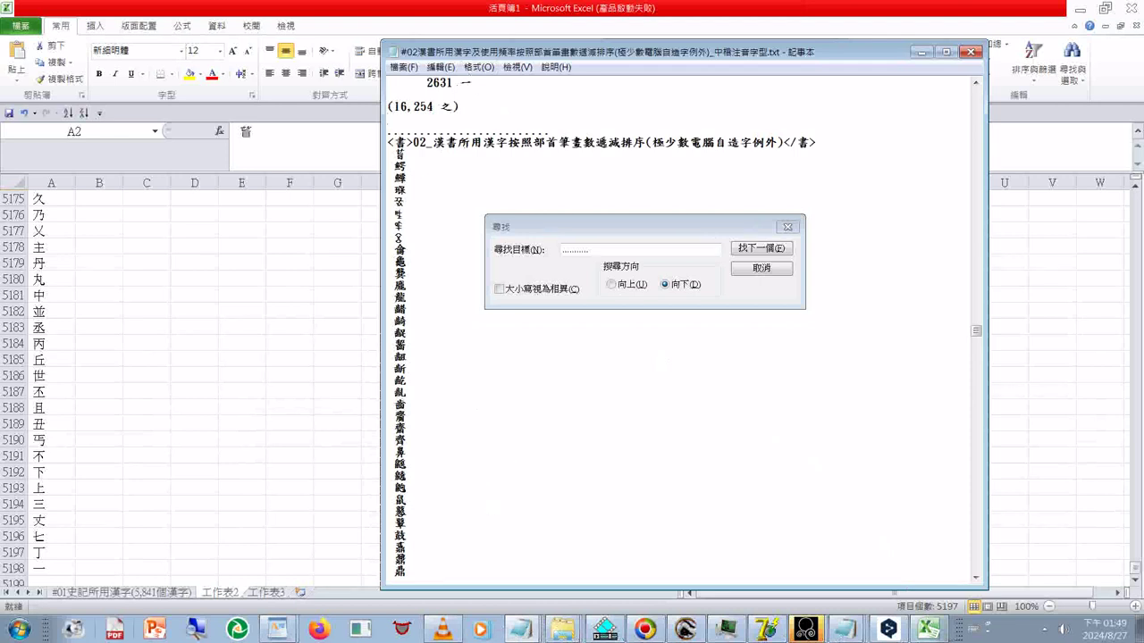
pyautogui.write('51,98')
pyautogui.press('BackSpace')
pyautogui.write(',')
pyautogui.hotkey('ctrl', 'space')
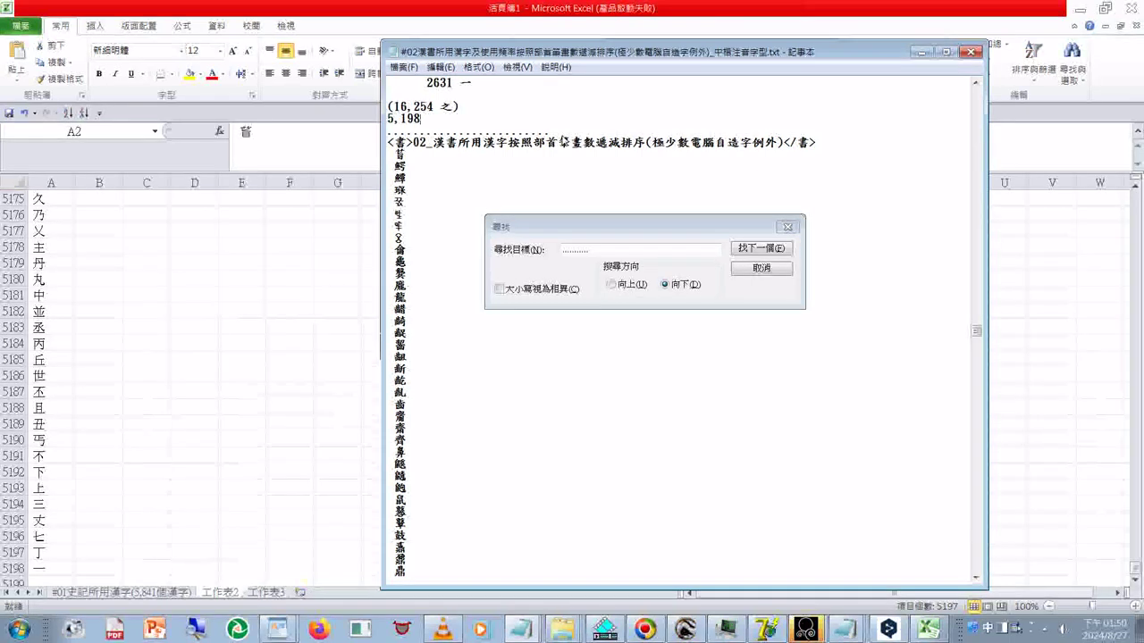
pyautogui.write('ㄍㄜ4c04y4')
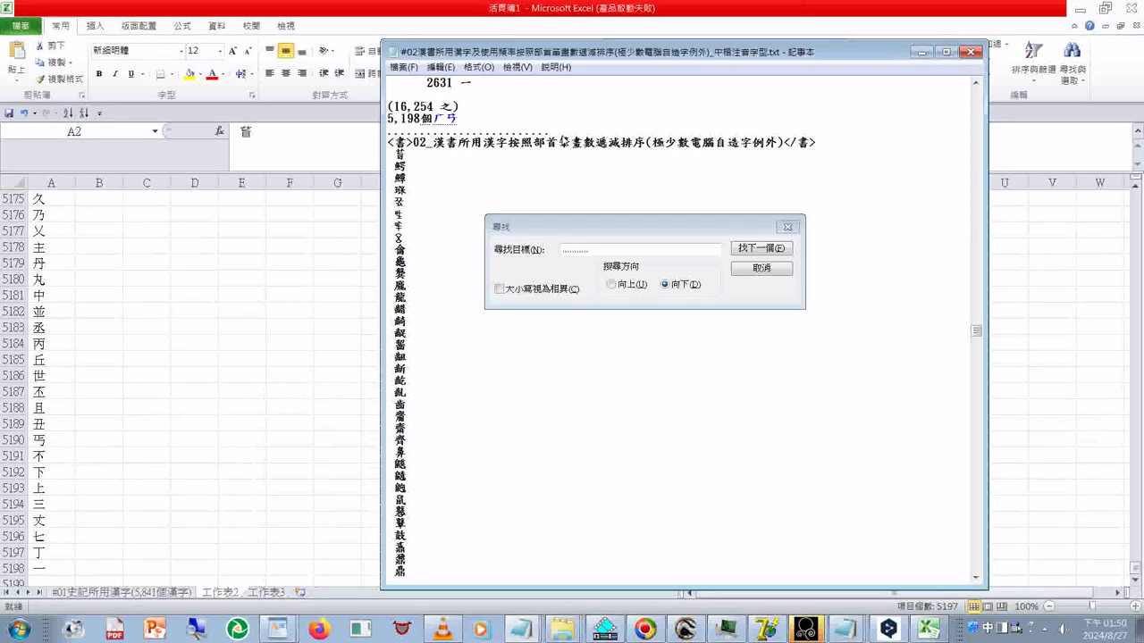
pyautogui.press('Return')
pyautogui.press('Home')
pyautogui.write('(')
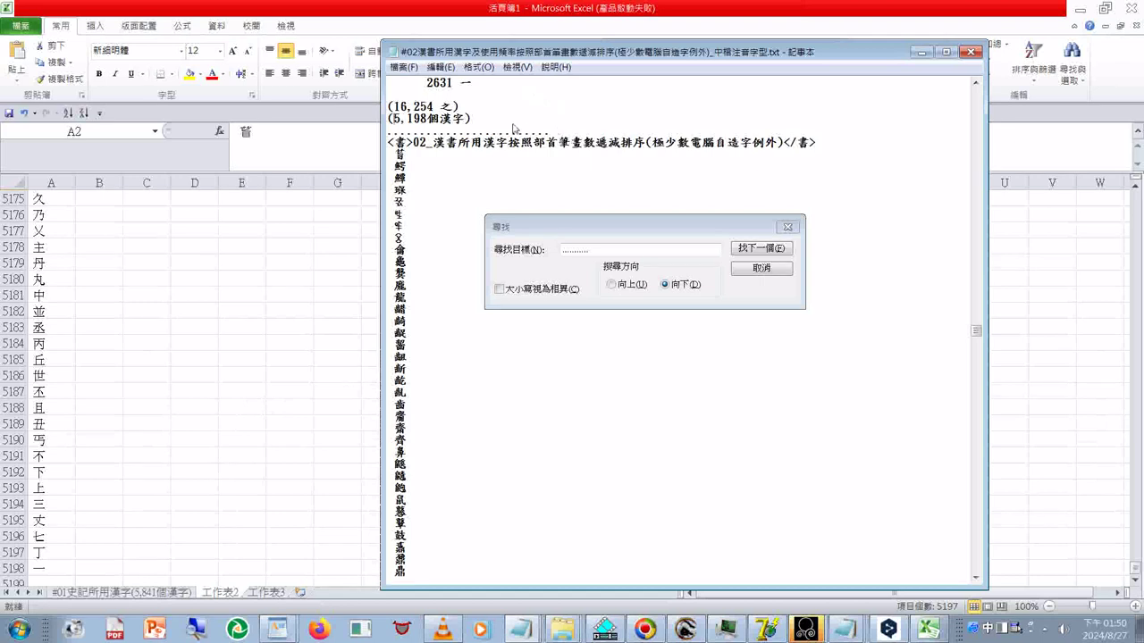
# Copy the lines "(16,254 之)" and "(5,198個漢字)" to the very end of the file and save it
pyautogui.moveTo(483, 124); pyautogui.dragTo(390, 97)
pyautogui.hotkey('ctrl', 'c')
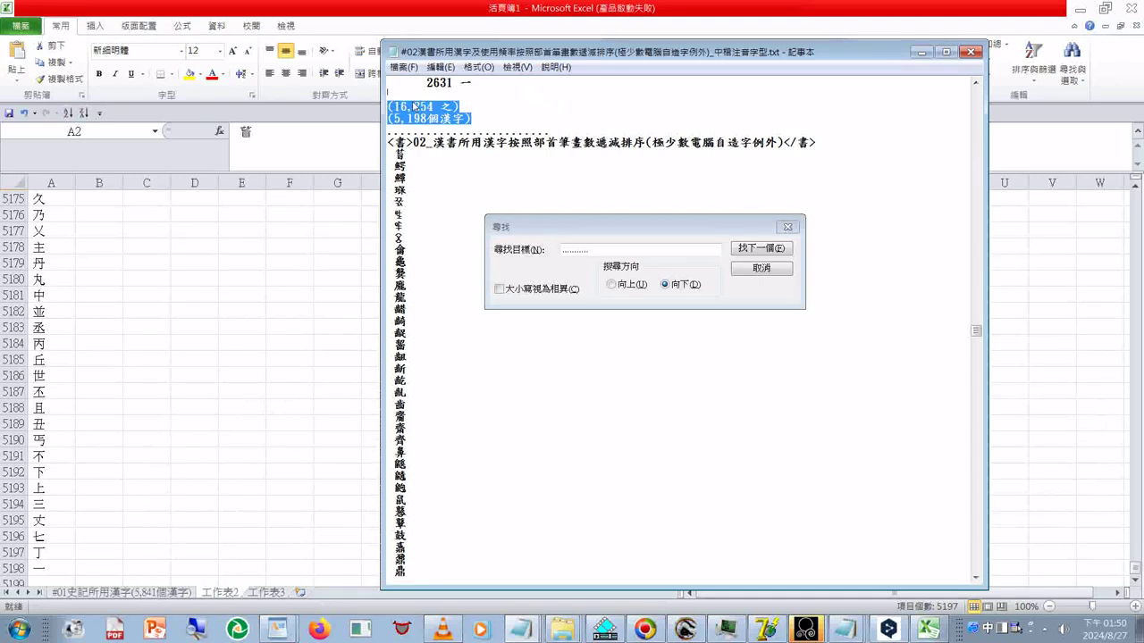
pyautogui.hotkey('ctrl', 'End')
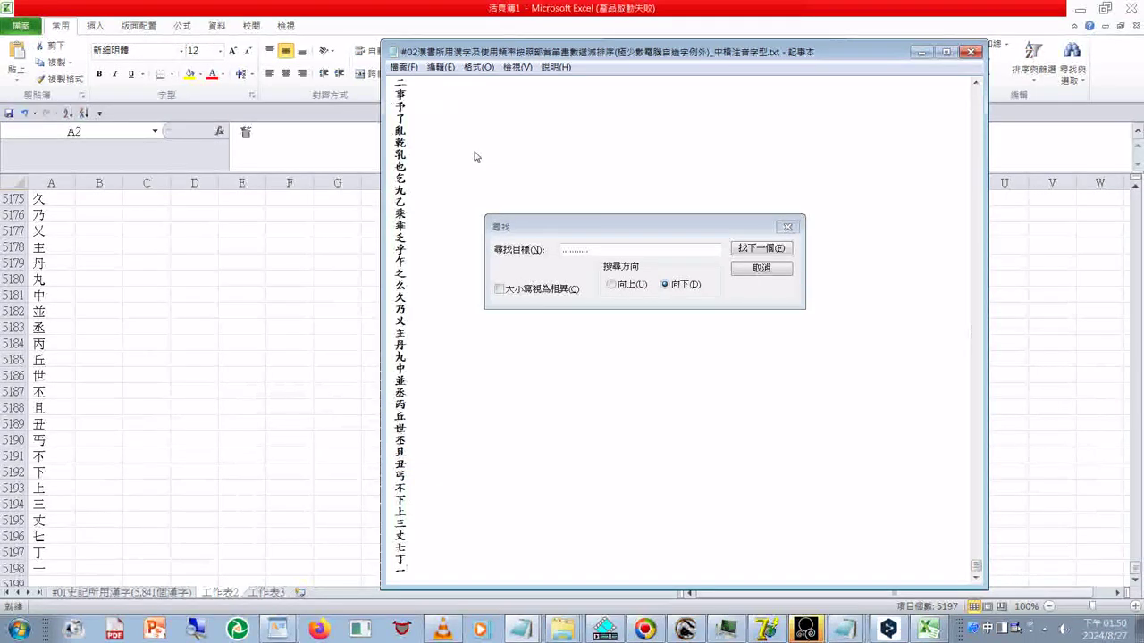
pyautogui.press('Return')
pyautogui.hotkey('ctrl', 'v')
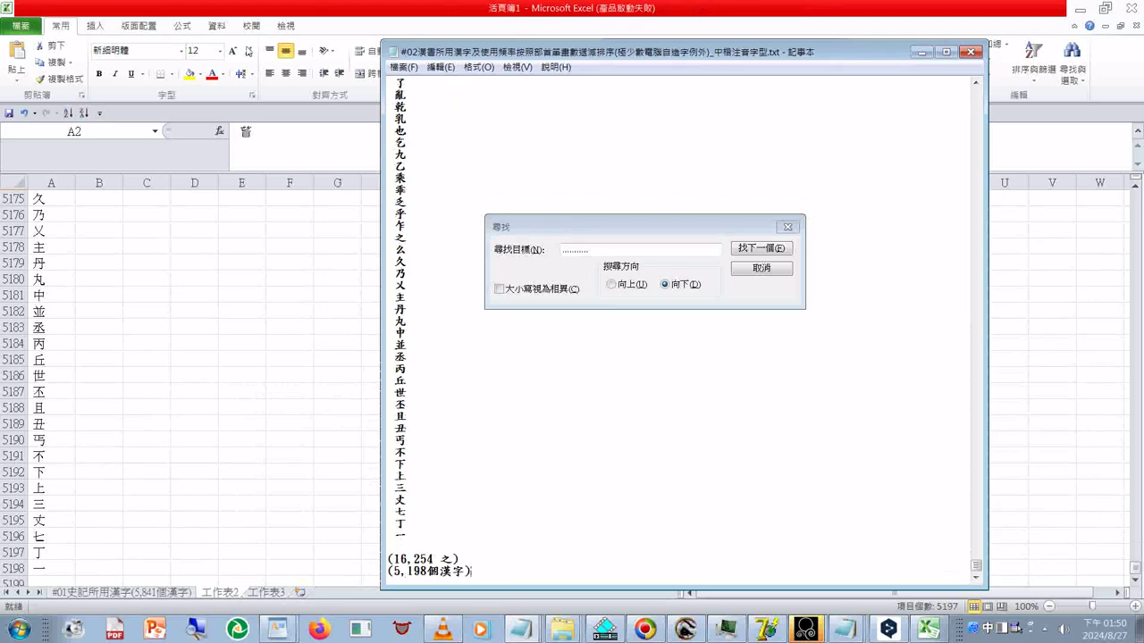
pyautogui.click(402, 69)
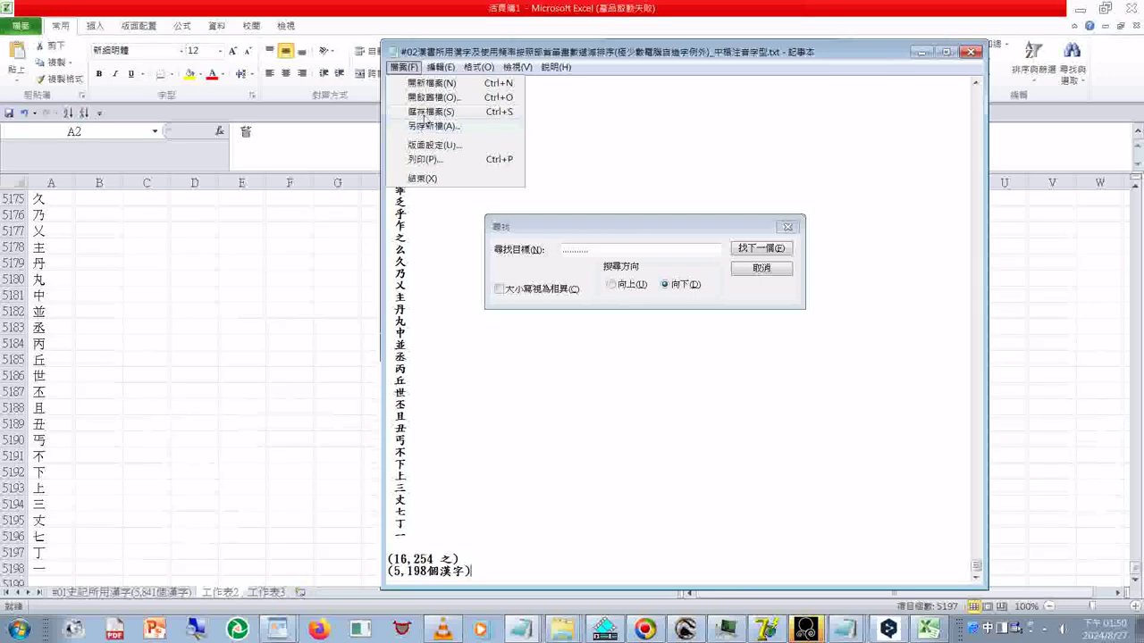
pyautogui.click(420, 116)
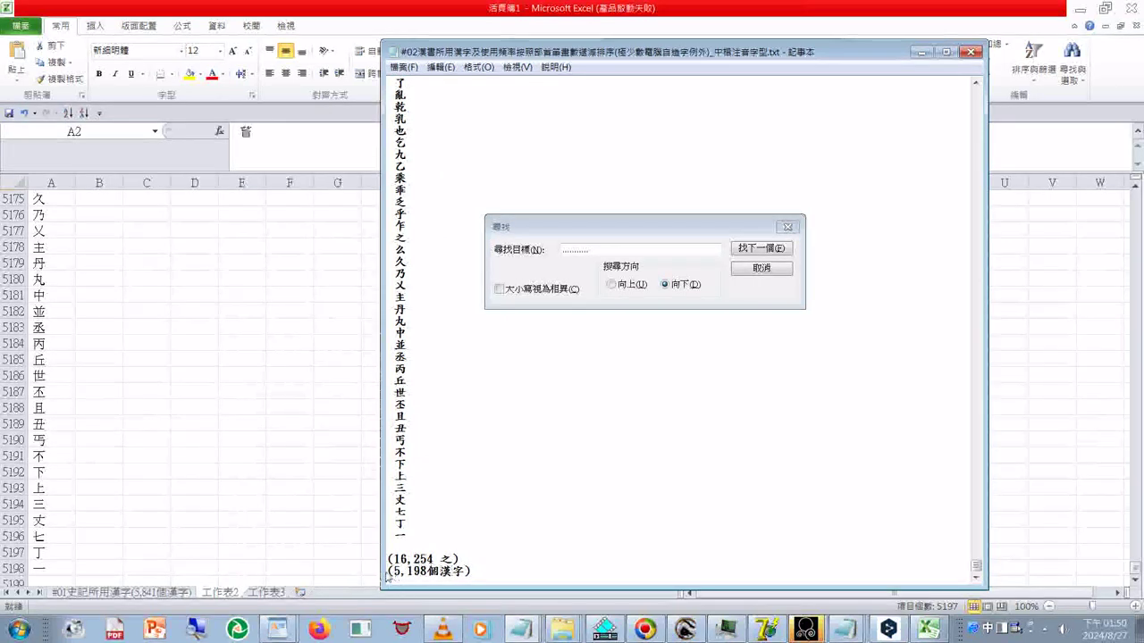
# Copy the "(5,198個漢字)" line at the end of the file, delete it and paste it back in place
pyautogui.moveTo(387, 572); pyautogui.dragTo(454, 573)
pyautogui.click(468, 577)
pyautogui.keyDown('shift'); pyautogui.click(390, 576); pyautogui.keyUp('shift')
pyautogui.hotkey('ctrl', 'c')
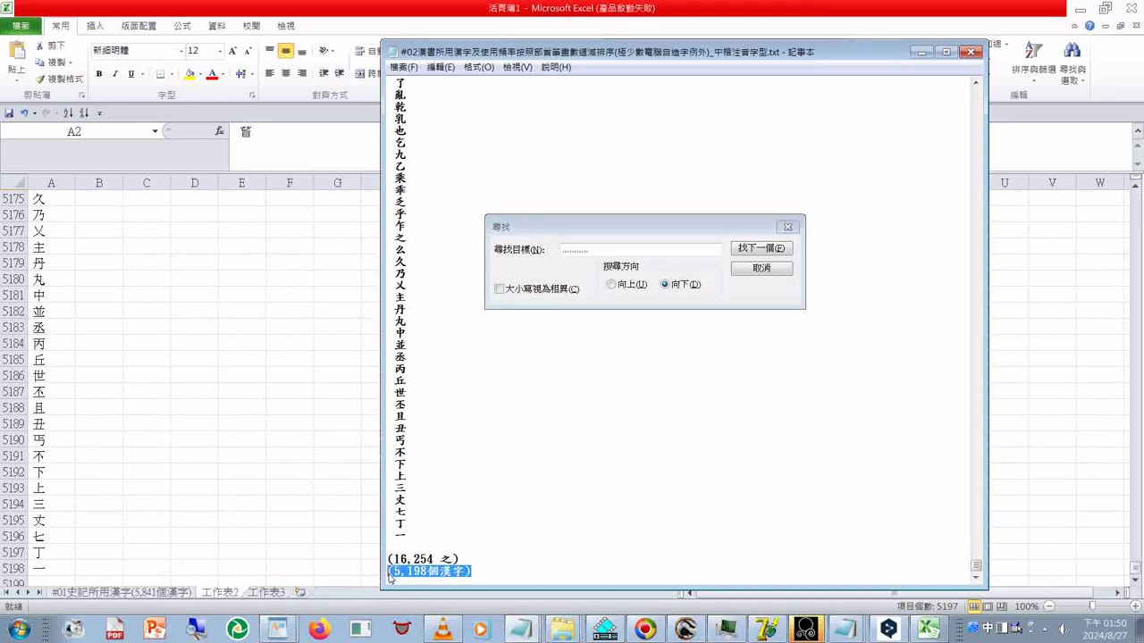
pyautogui.press('Delete')
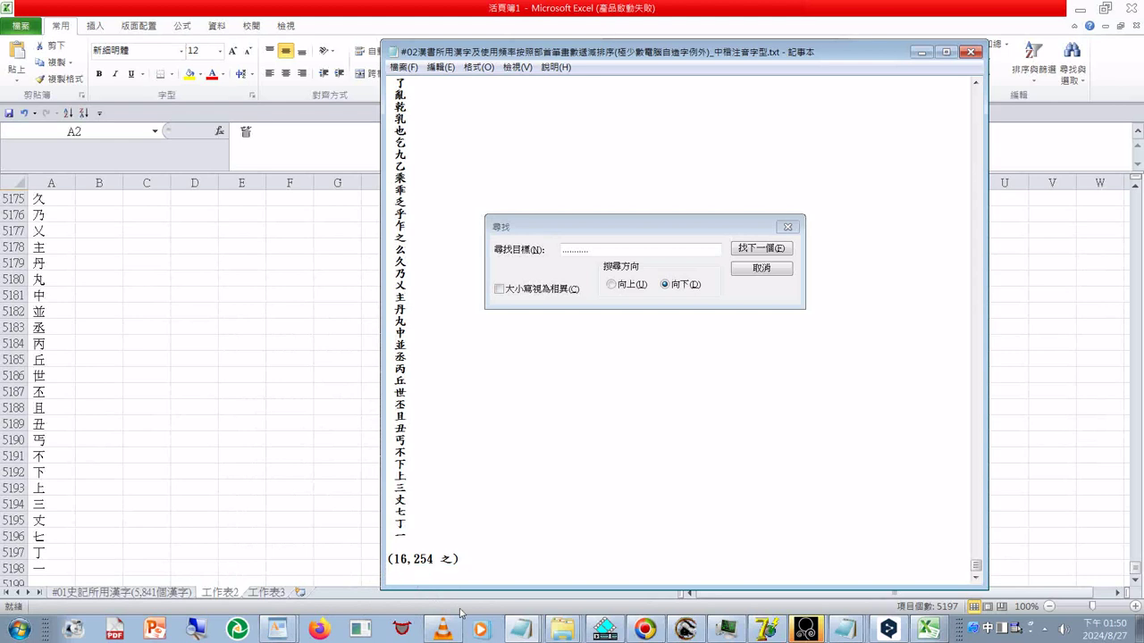
pyautogui.hotkey('ctrl', 'v')
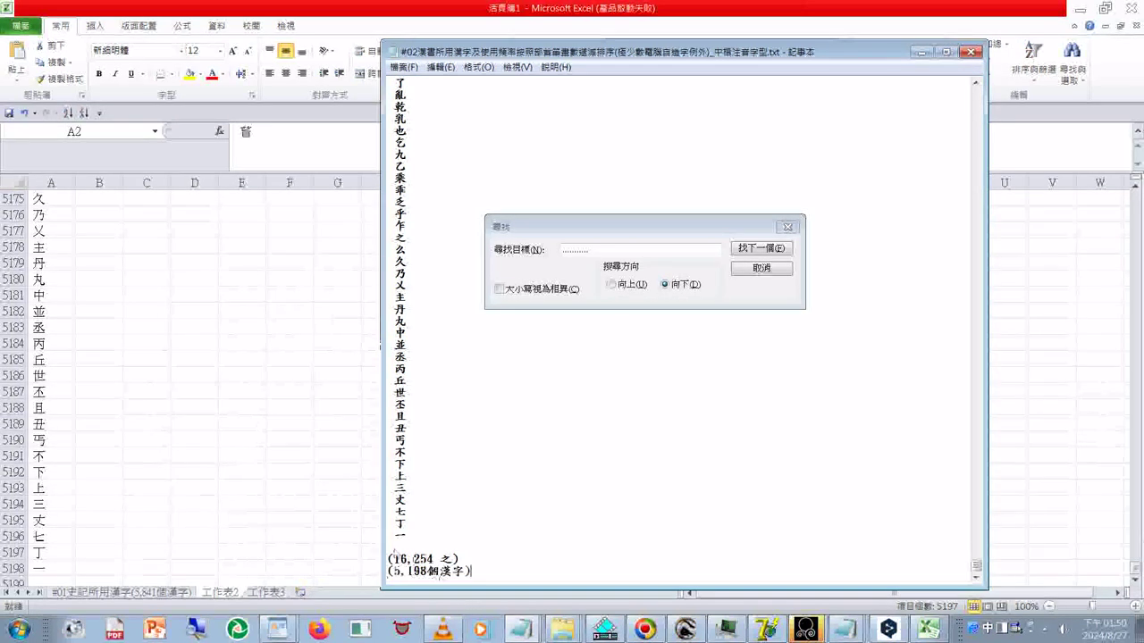
# Switch to Excel and rename 工作表2 as "#02漢書所用漢字(5,198個漢字)"
pyautogui.click(228, 594)
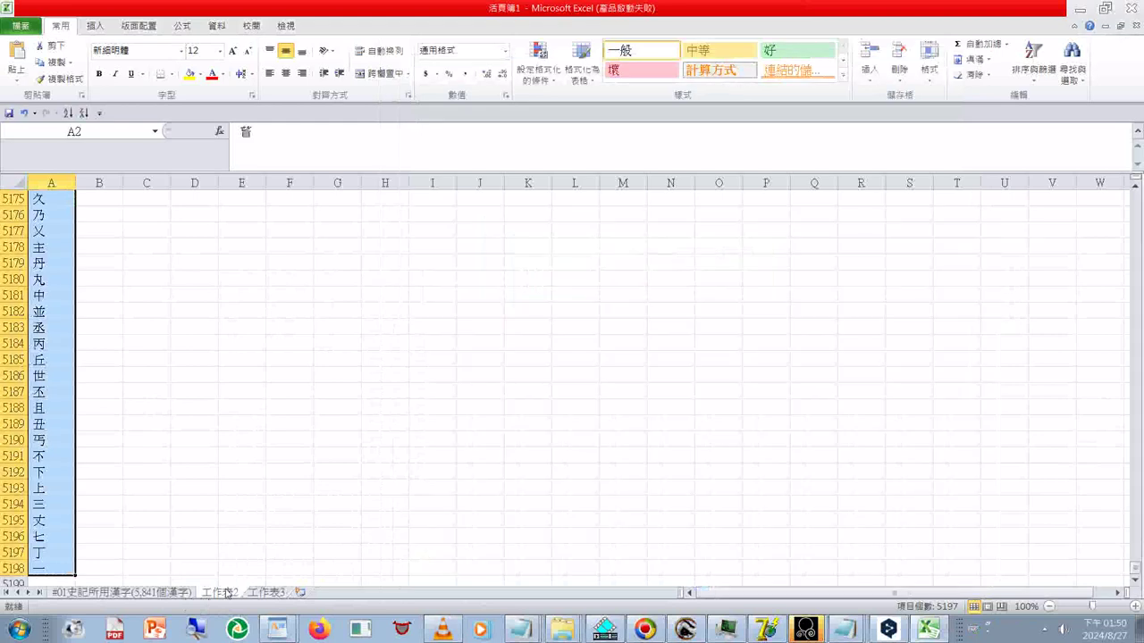
pyautogui.rightClick(228, 593)
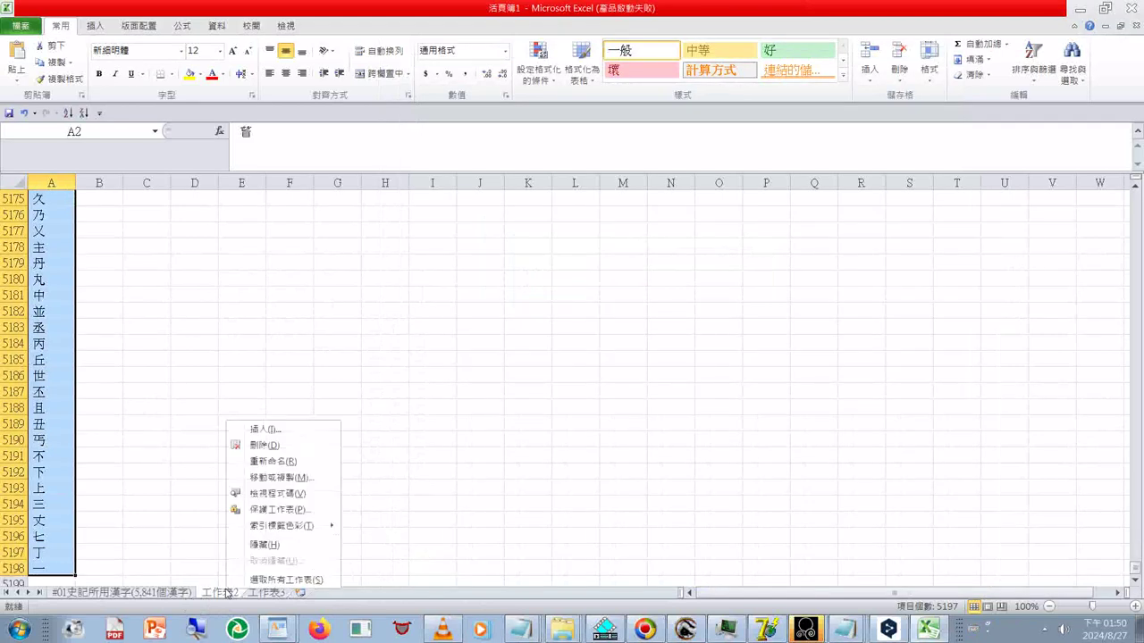
pyautogui.click(274, 461)
pyautogui.write('0')
pyautogui.write('3')
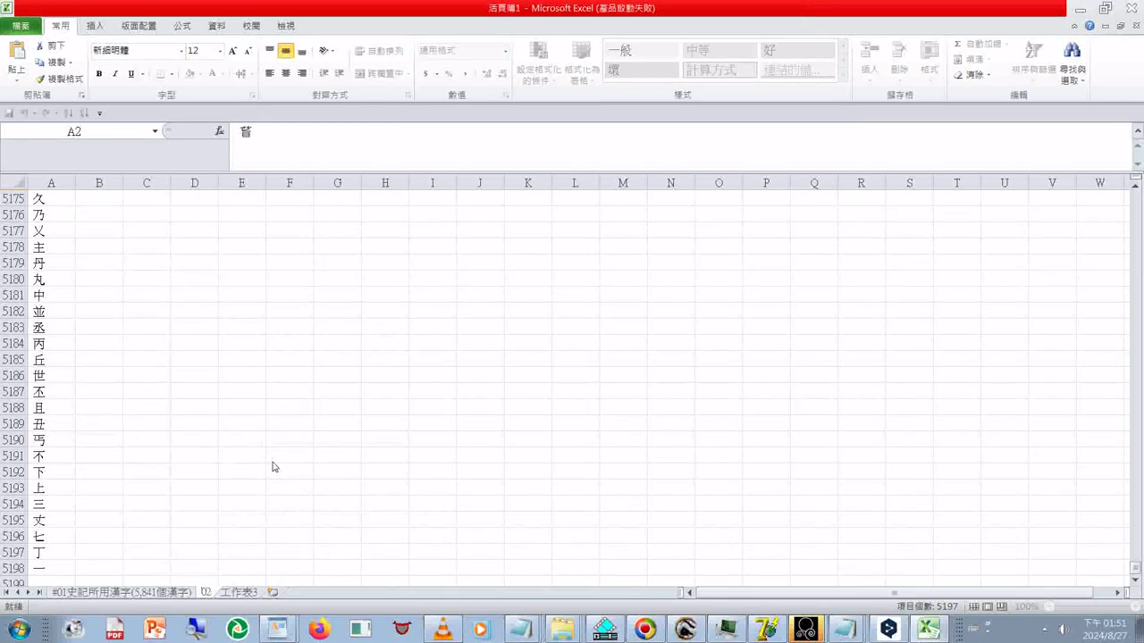
pyautogui.write('#')
pyautogui.hotkey('ctrl', 'space')
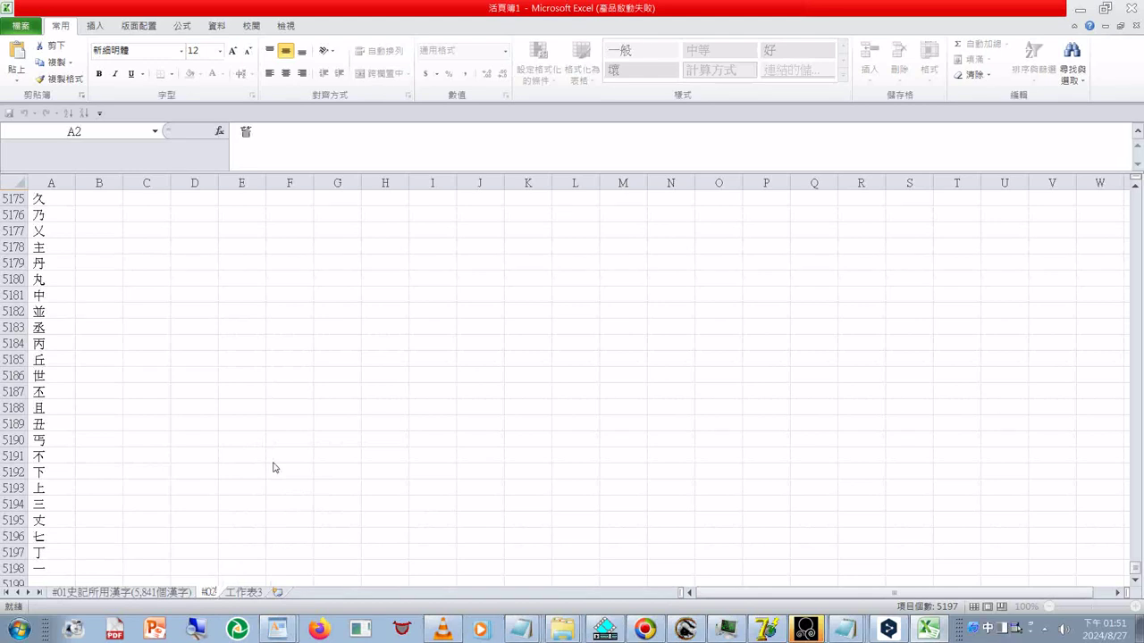
pyautogui.write('檢索')
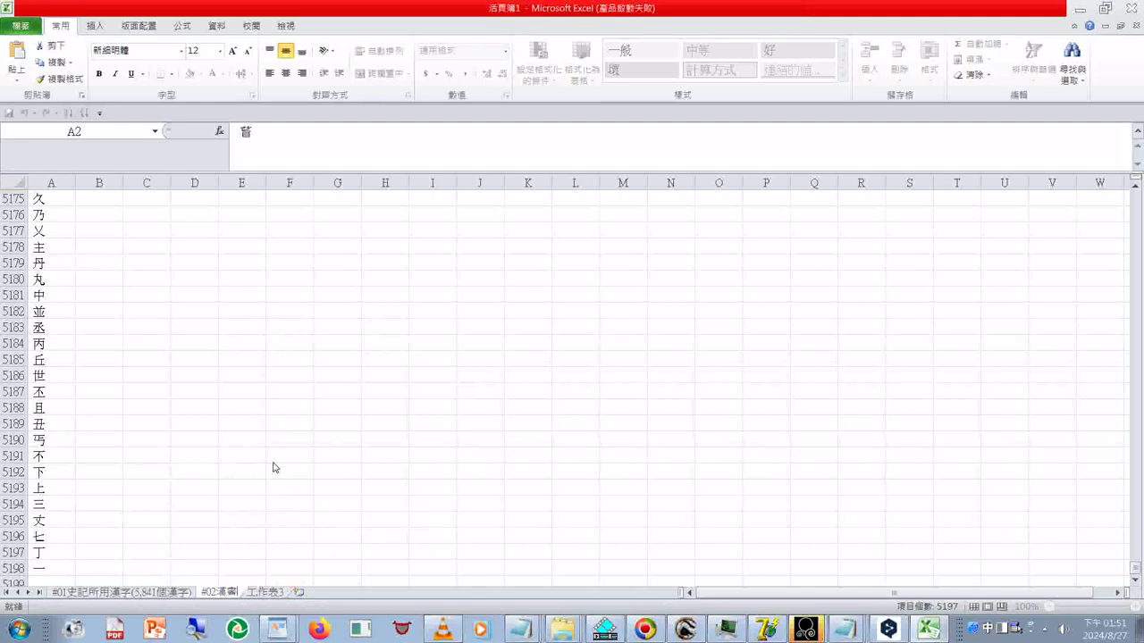
pyautogui.write('所ㄩ')
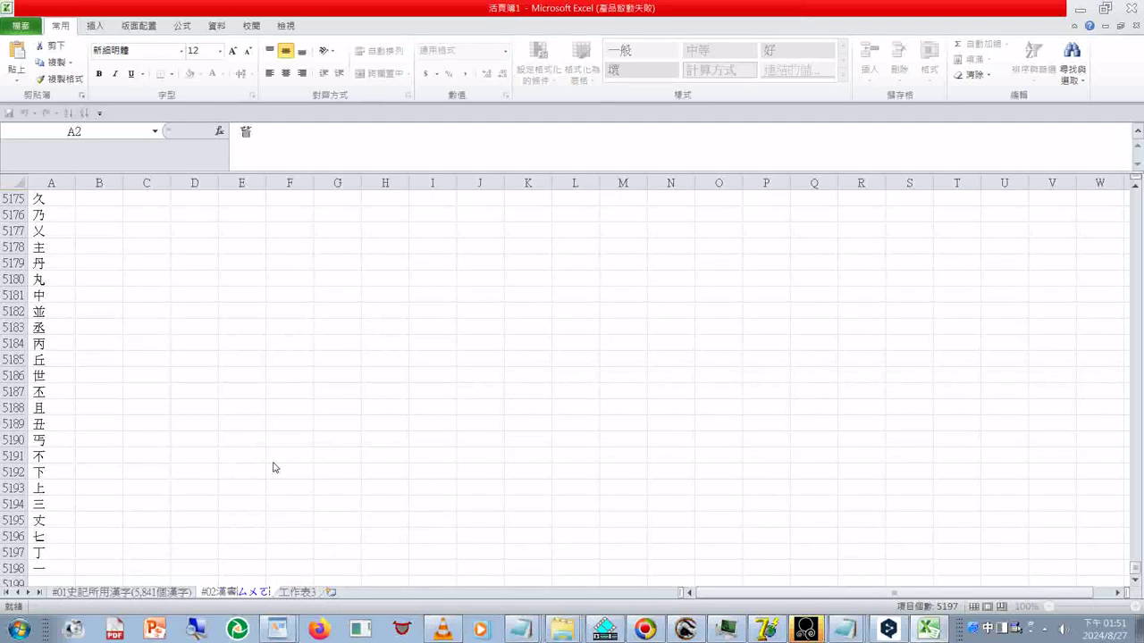
pyautogui.write('ㄥˋ')
pyautogui.press('space')
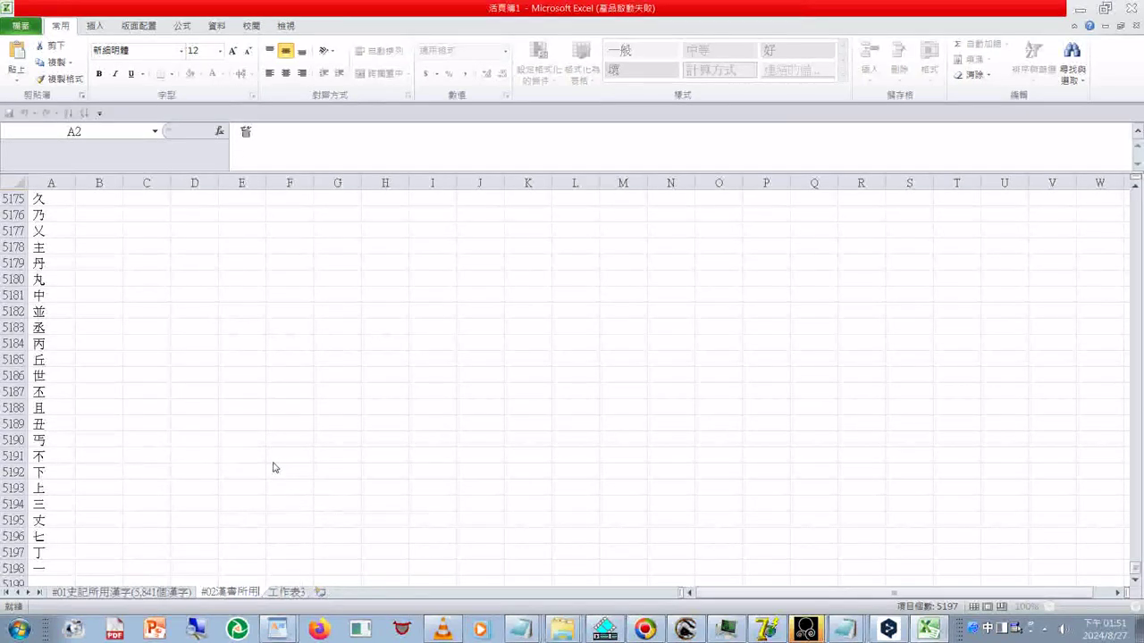
pyautogui.write('漢字(5,198個漢字)')
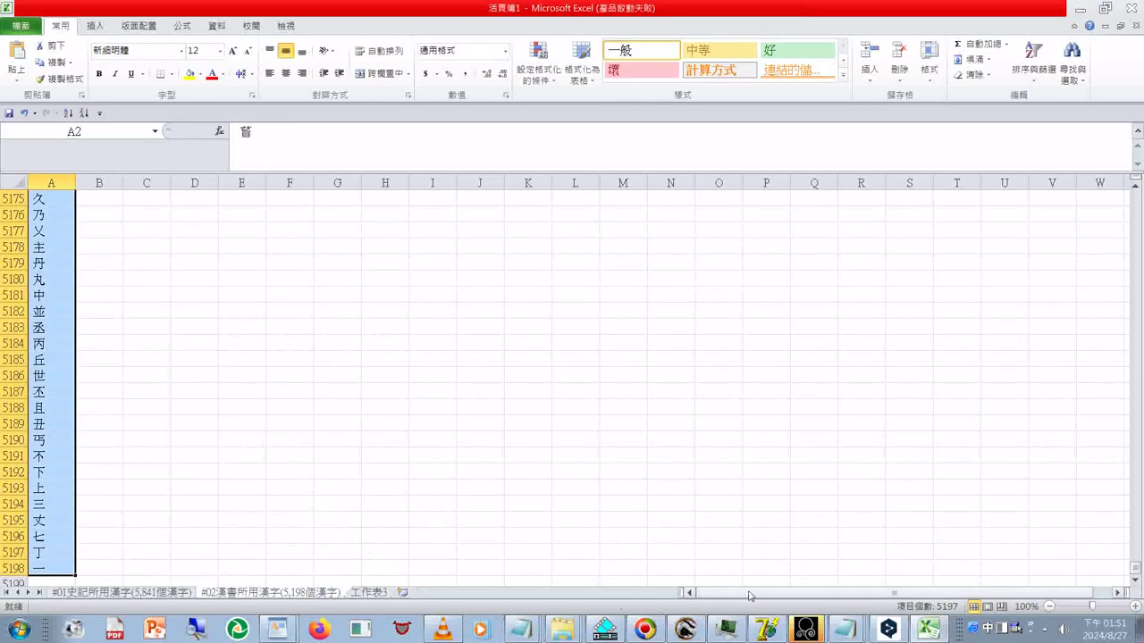
# Go to the empty 工作表3, open the 03_his26or24 folder under 二十六史 各史 in Windows Explorer, and move its window up
pyautogui.click(369, 594)
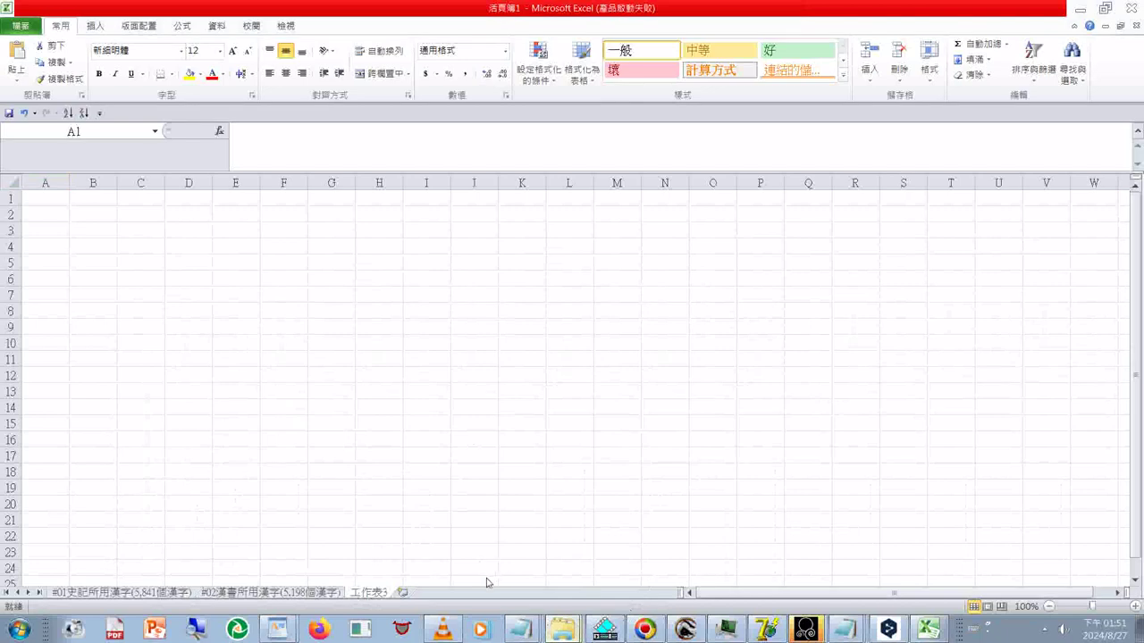
pyautogui.click(561, 630)
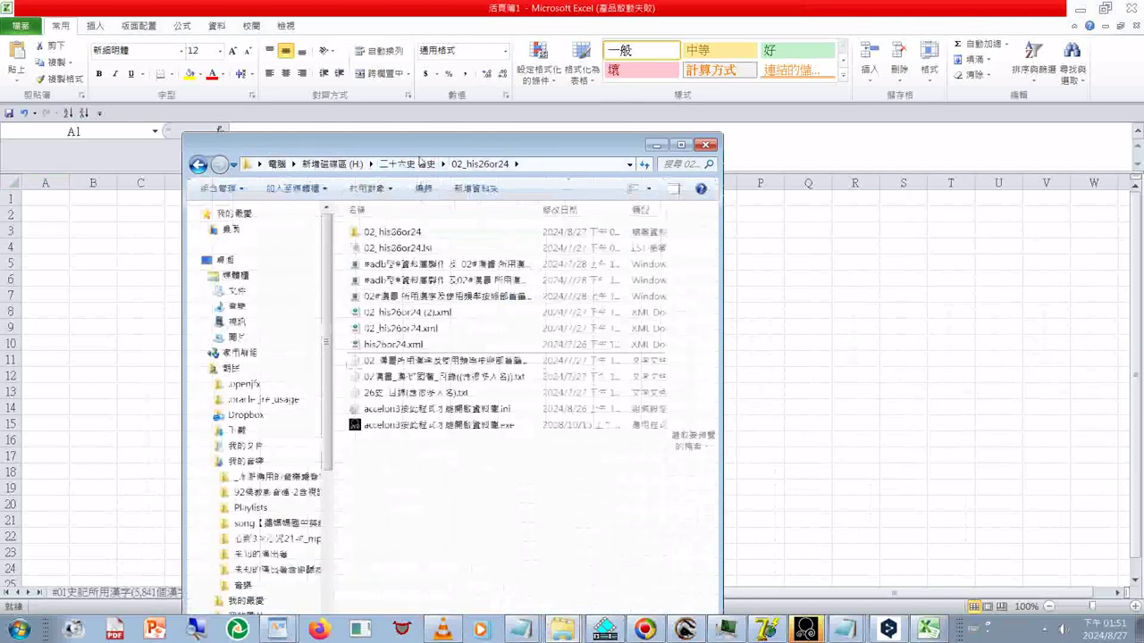
pyautogui.click(419, 164)
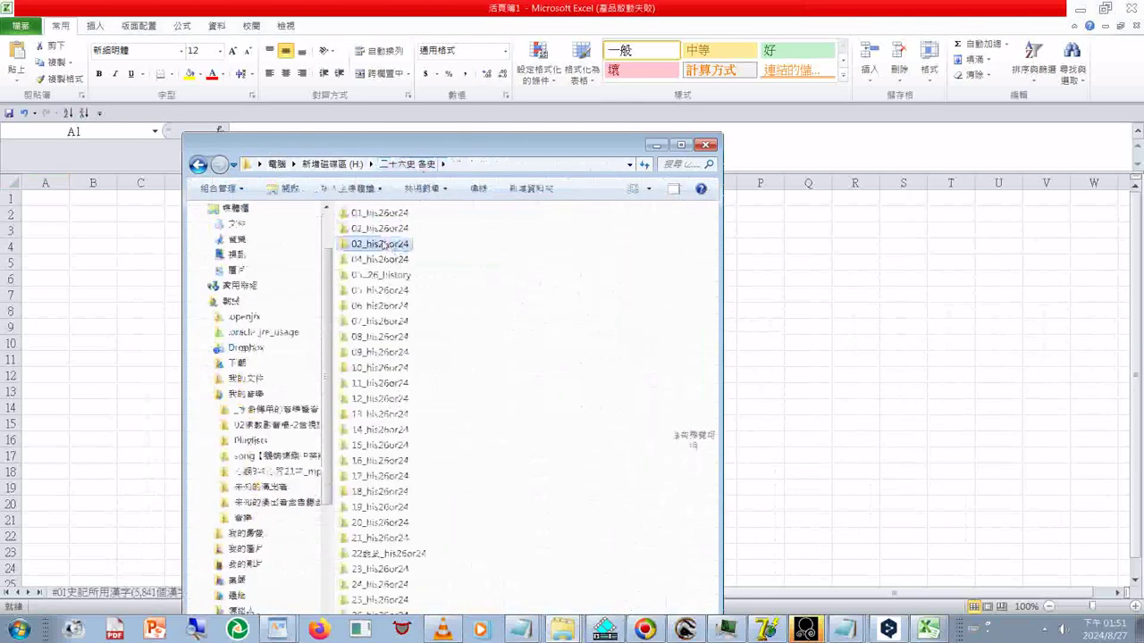
pyautogui.doubleClick(382, 244)
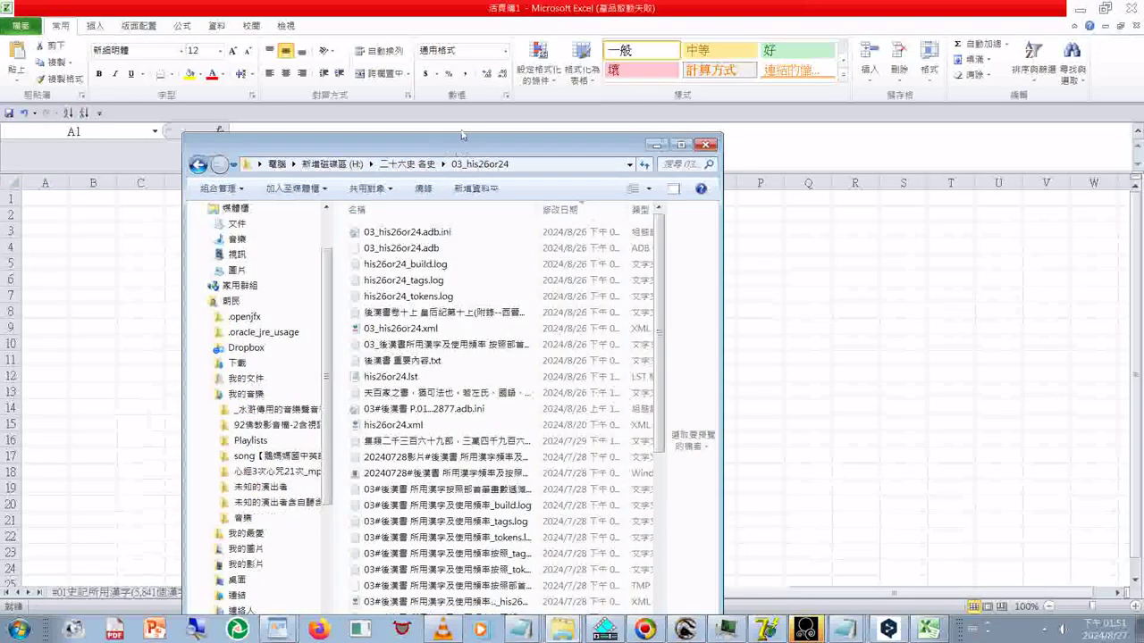
pyautogui.moveTo(445, 150); pyautogui.dragTo(439, 94)
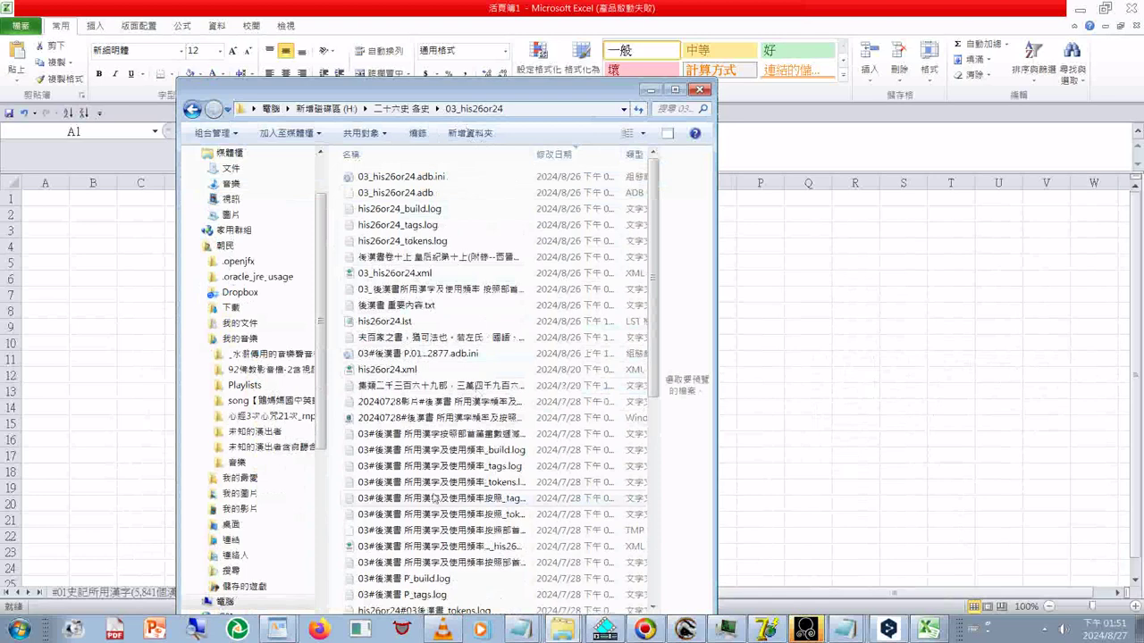
# Preview the 03#後漢書 所用漢字按照部首筆畫數遞減 text file through to its end, moving the folder window up
pyautogui.click(409, 434)
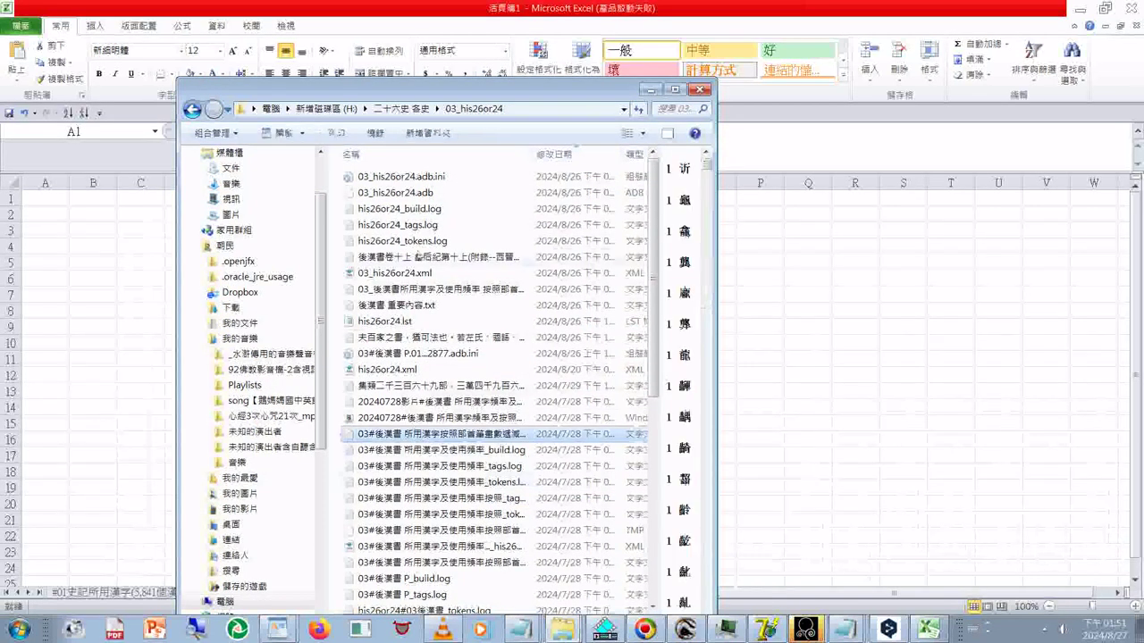
pyautogui.moveTo(425, 97); pyautogui.dragTo(426, 31)
pyautogui.moveTo(707, 98); pyautogui.dragTo(709, 539)
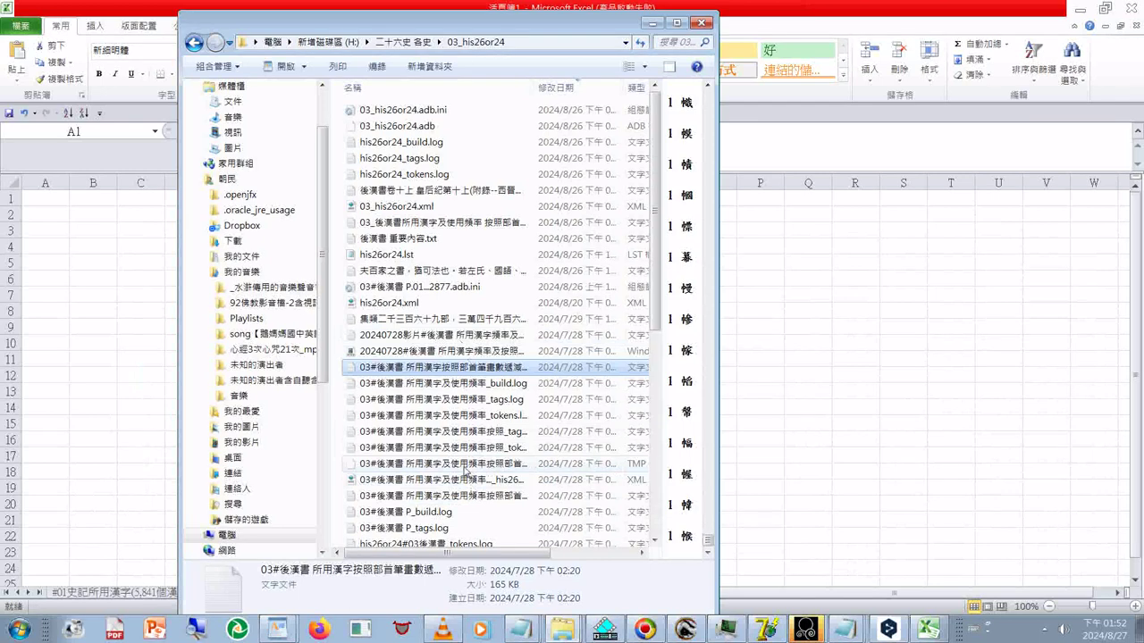
# Delete the TMP file of 03#後漢書 所用漢字及使用頻率按照部首 from the folder
pyautogui.click(464, 464)
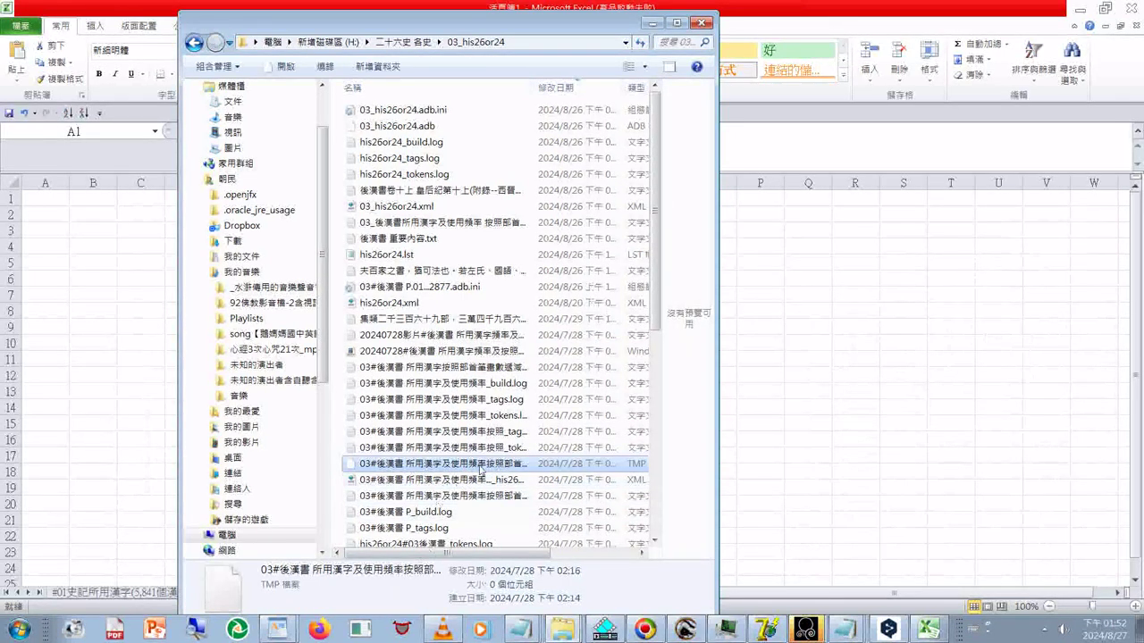
pyautogui.press('Delete')
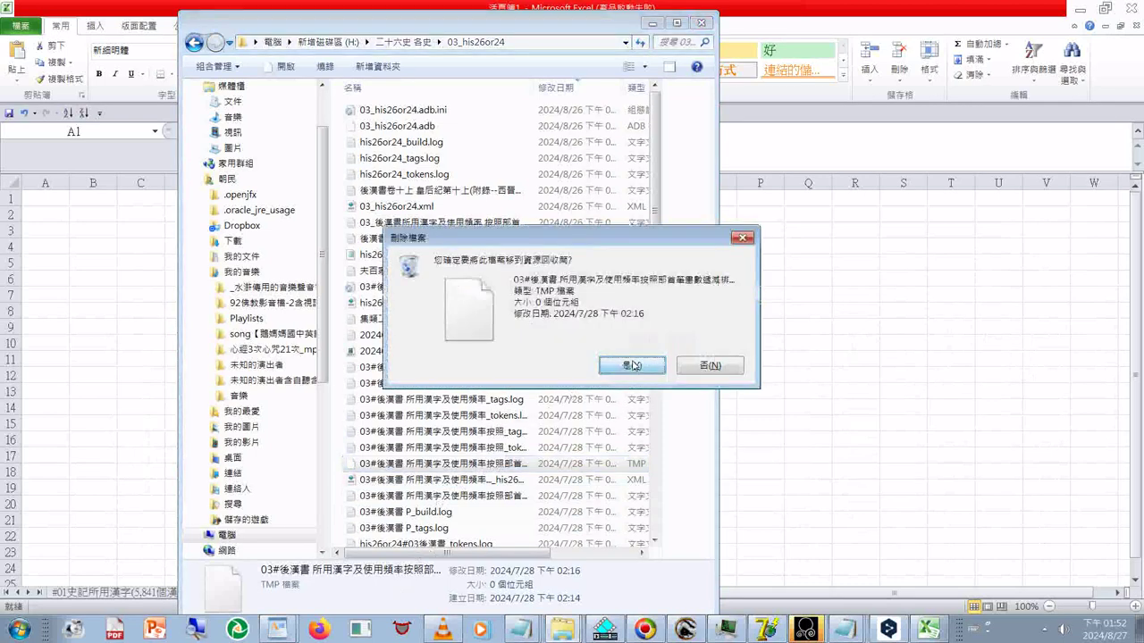
pyautogui.click(623, 367)
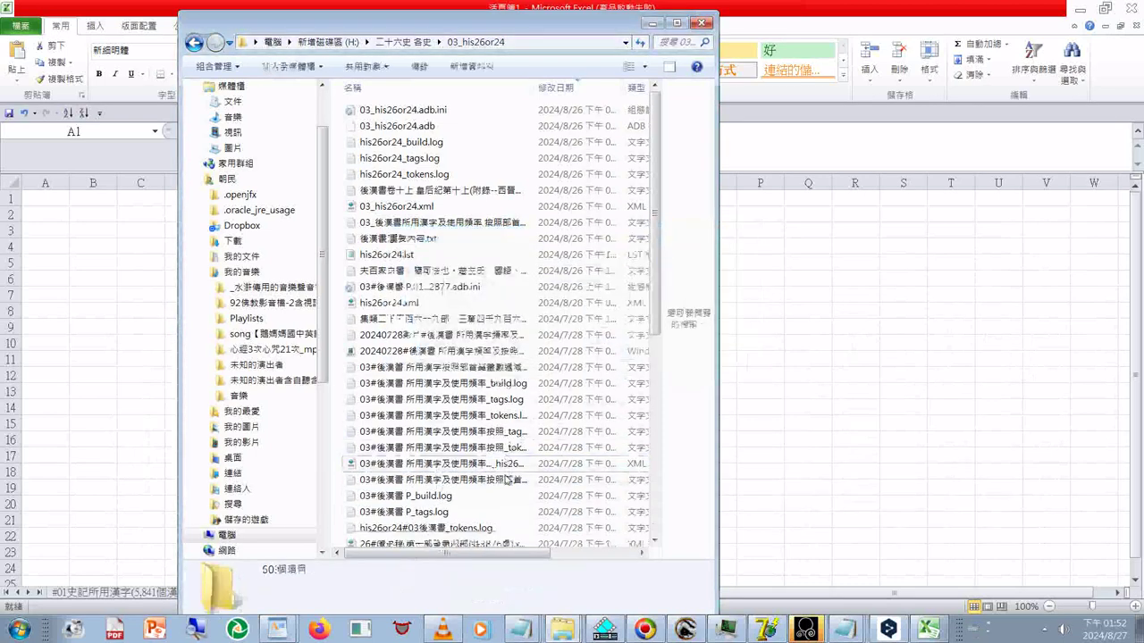
# Open the 03#後漢書 所用漢字及使用頻率按照部首 text file, look at its character list and close it
pyautogui.doubleClick(507, 480)
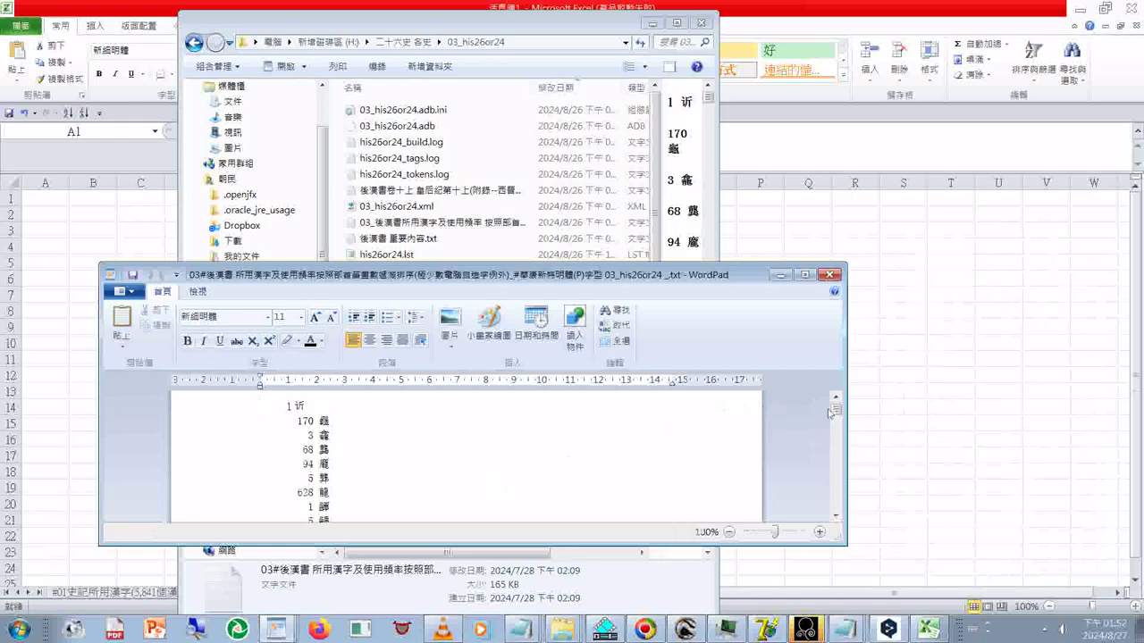
pyautogui.moveTo(837, 411)
pyautogui.mouseDown()
pyautogui.moveTo(835, 427)
pyautogui.moveTo(831, 393)
pyautogui.mouseUp()
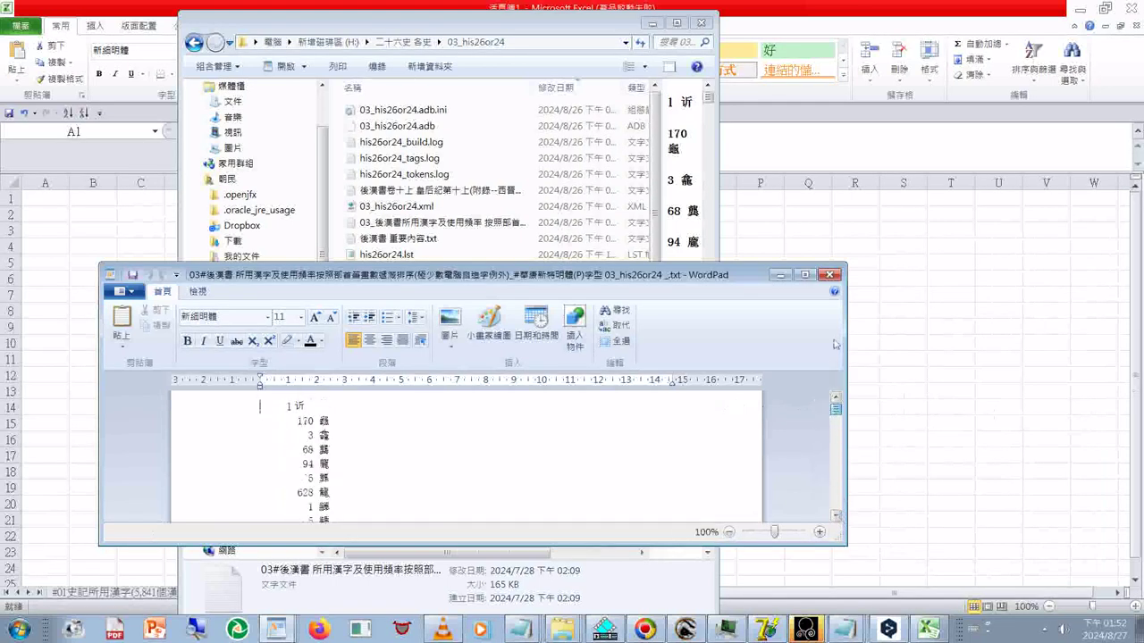
pyautogui.click(831, 275)
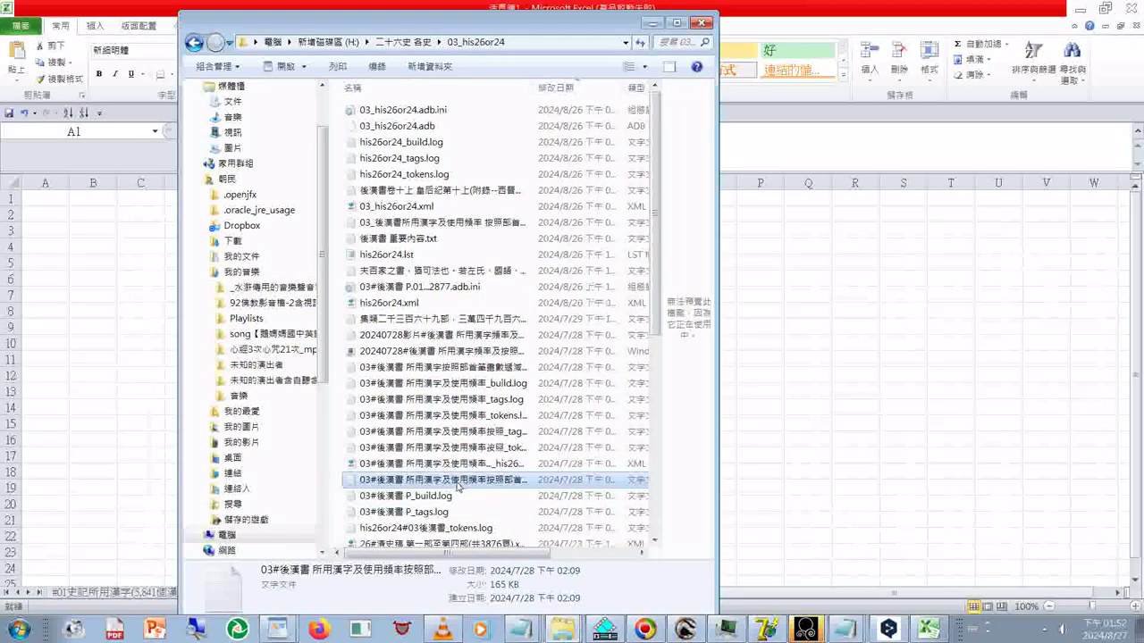
# Preview the 03_後漢書所用漢字及使用頻率 text file down to its end and return to its start
pyautogui.click(484, 226)
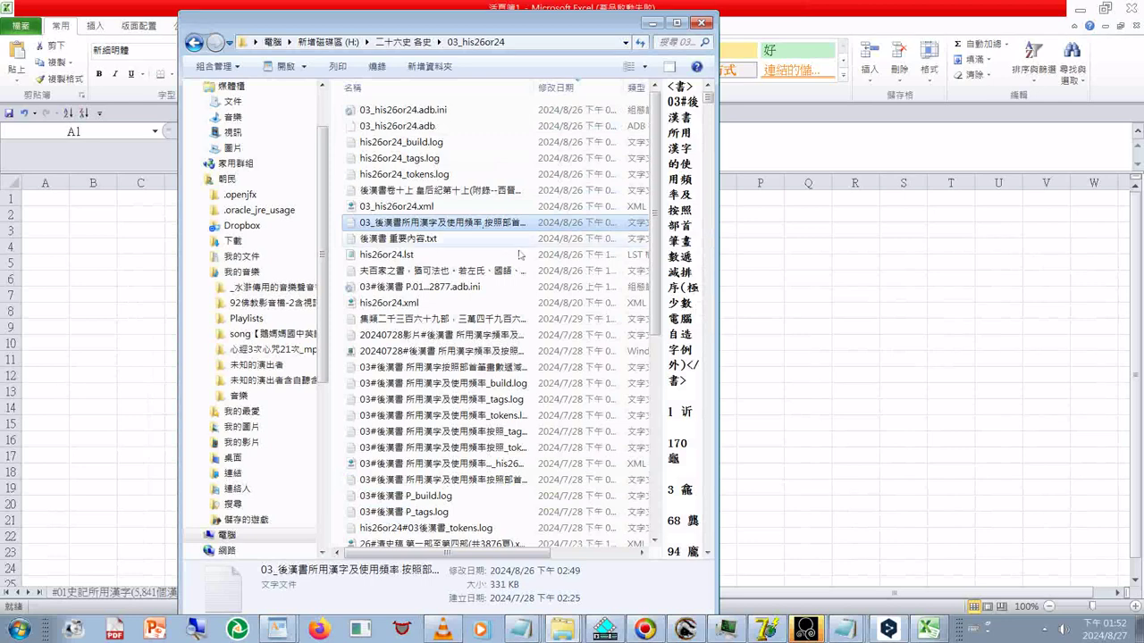
pyautogui.moveTo(708, 96); pyautogui.dragTo(722, 556)
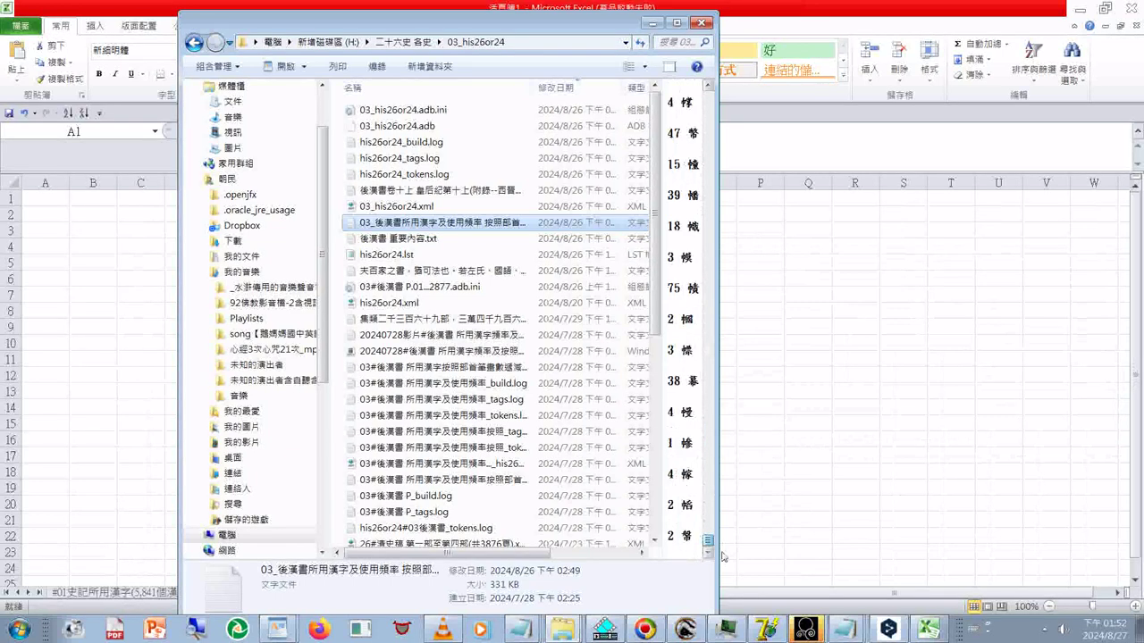
pyautogui.moveTo(722, 555); pyautogui.dragTo(707, 91)
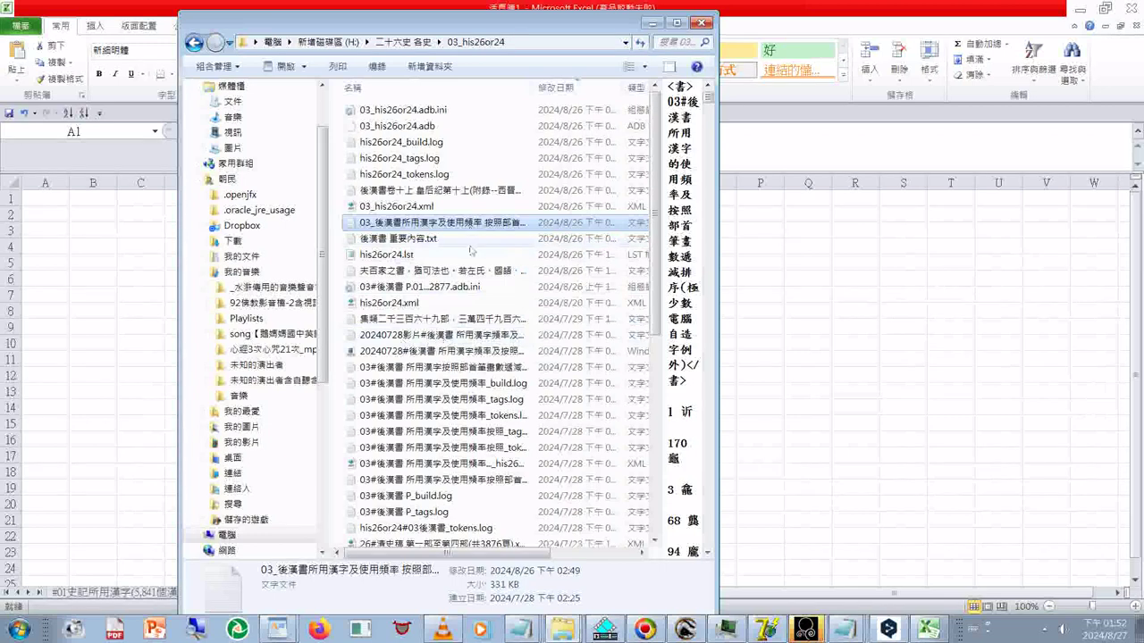
# Sort the 03_his26or24 folder by modification date (修改日期) in ascending order
pyautogui.rightClick(338, 390)
pyautogui.moveTo(404, 160)
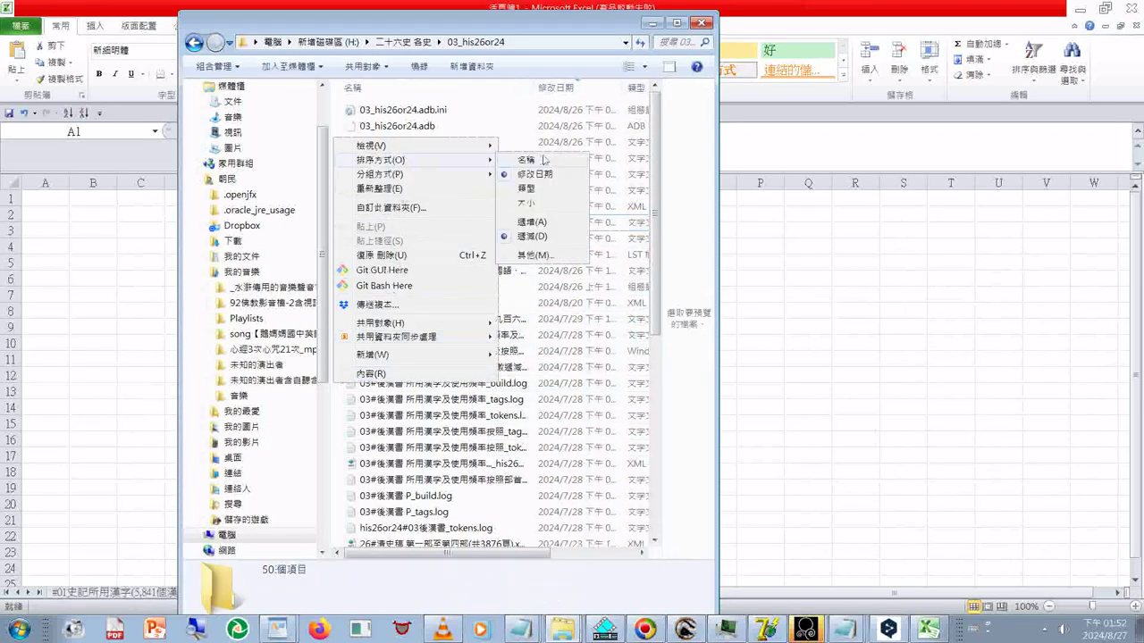
pyautogui.click(540, 178)
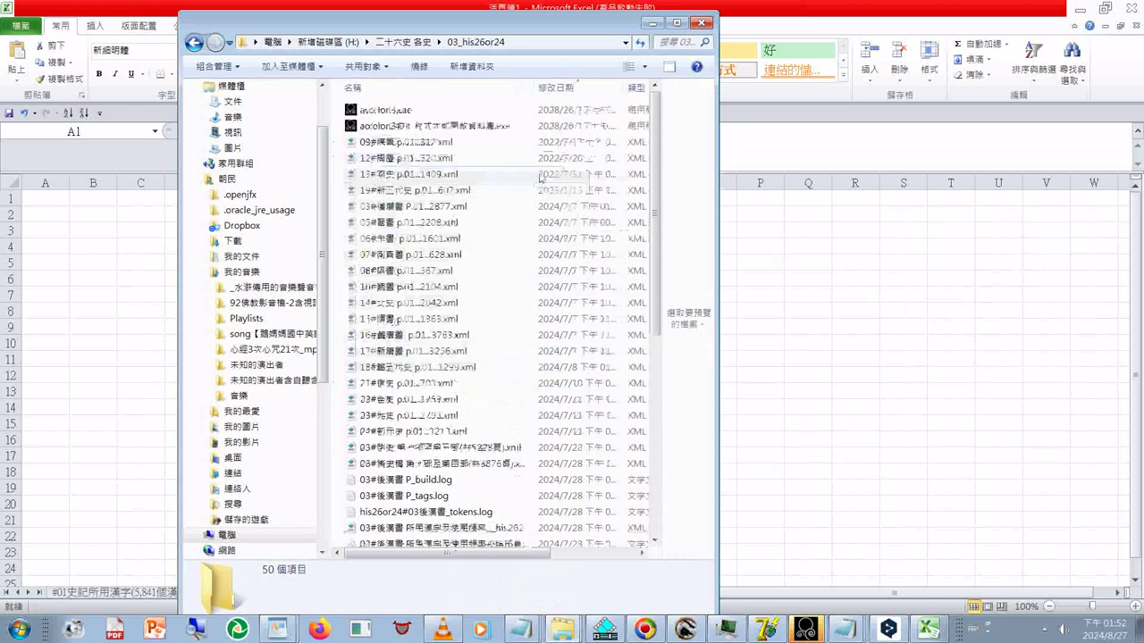
# Preview and compare the folder's 後漢書 character-list text files to find the one holding frequencies and the character count
pyautogui.scroll(-7, 540, 179)
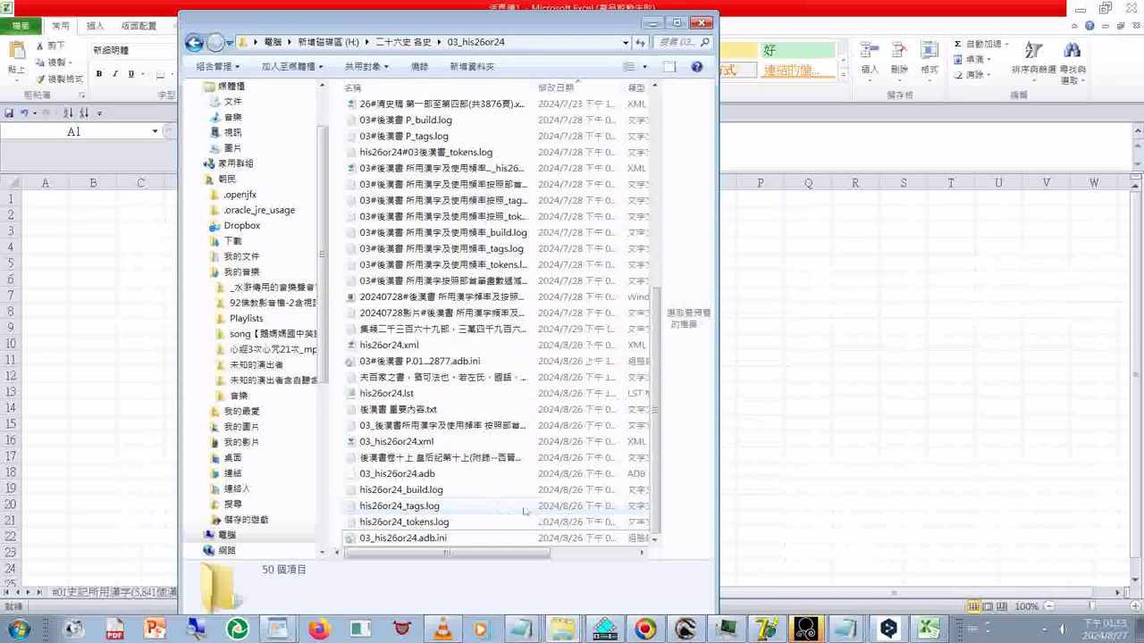
pyautogui.click(416, 427)
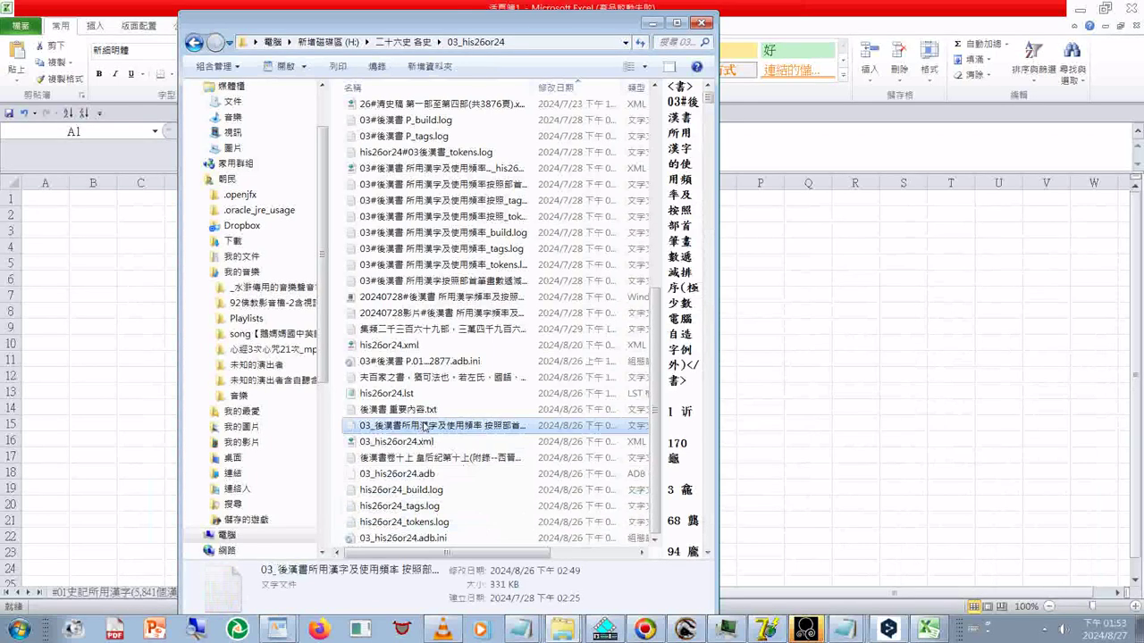
pyautogui.moveTo(707, 94); pyautogui.dragTo(706, 552)
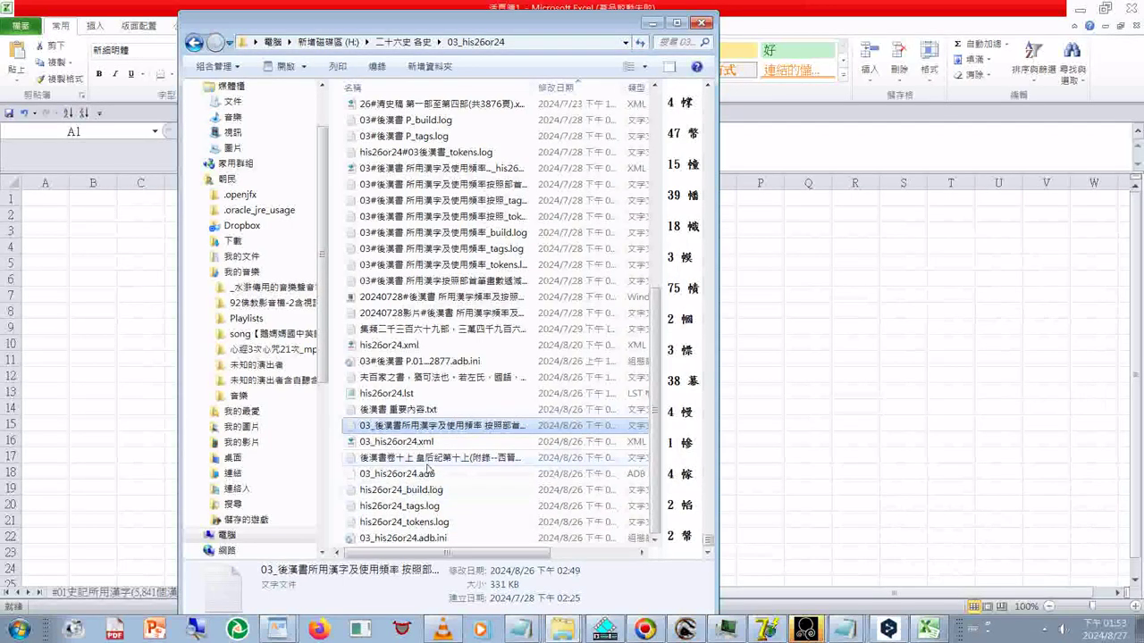
pyautogui.click(464, 318)
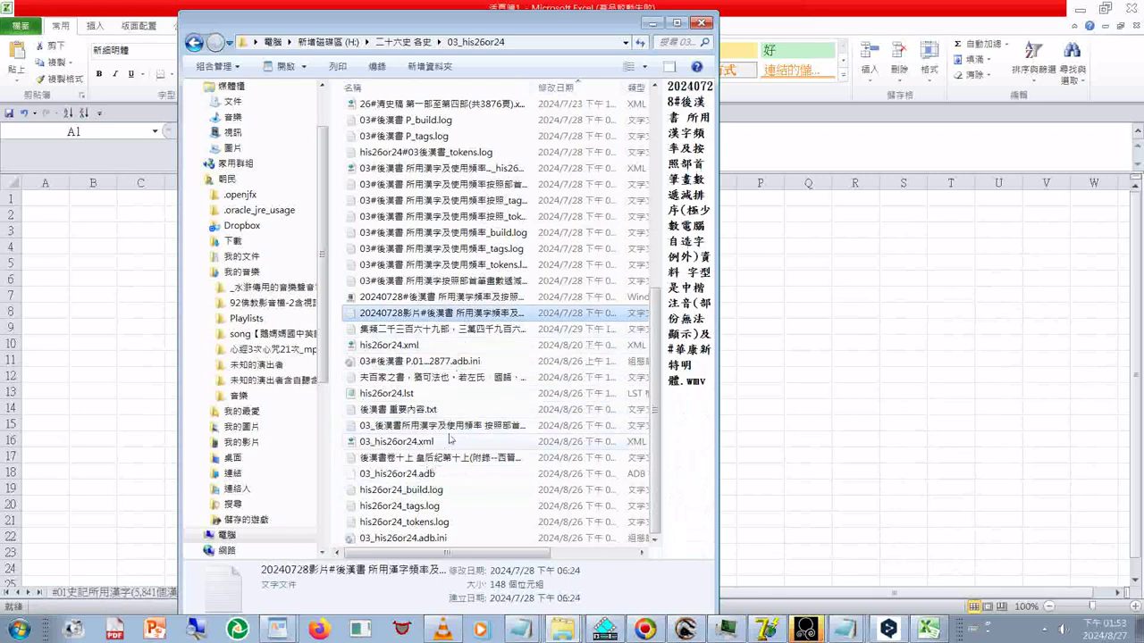
pyautogui.click(452, 282)
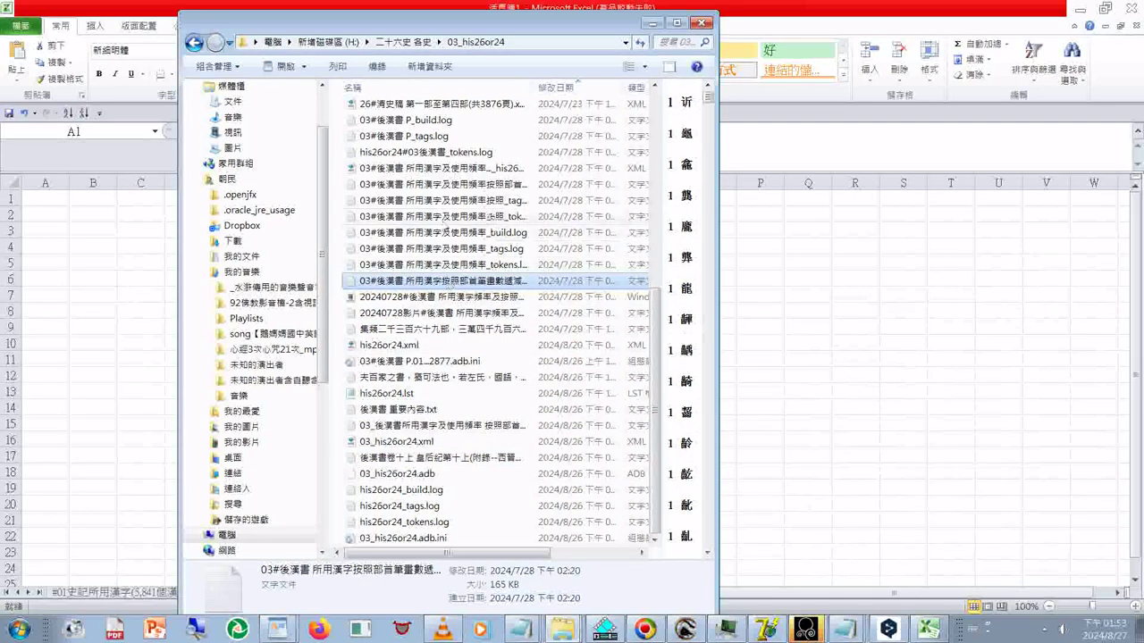
pyautogui.click(436, 184)
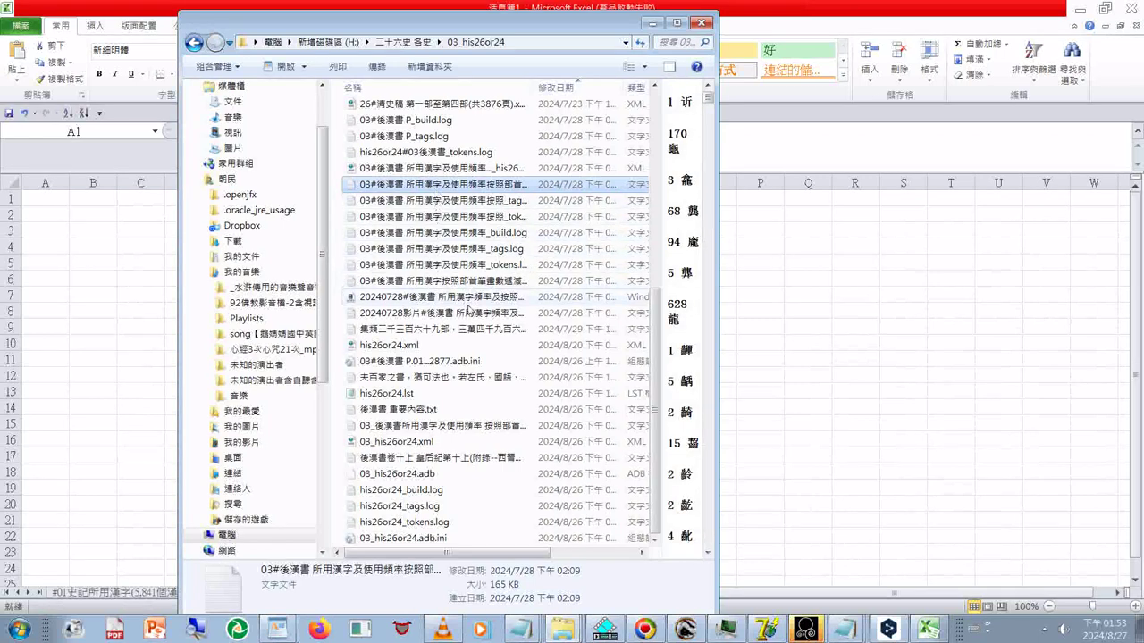
# Find 03_his26or24.xml in the folder, open it in Notepad and move the Notepad window up
pyautogui.scroll(3, 463, 159)
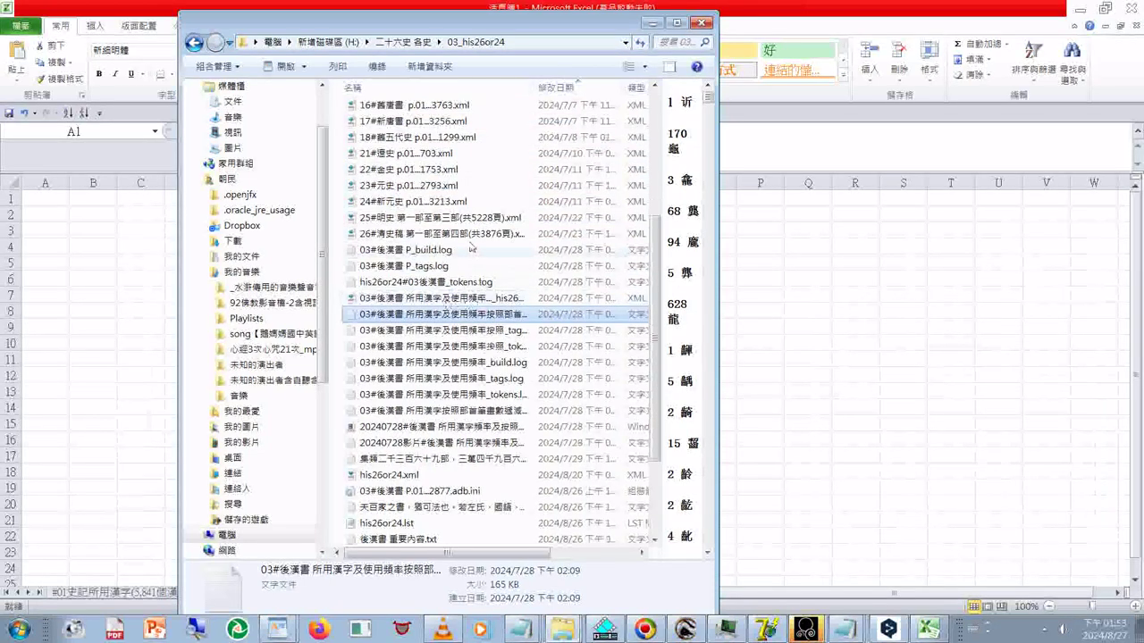
pyautogui.scroll(3, 470, 277)
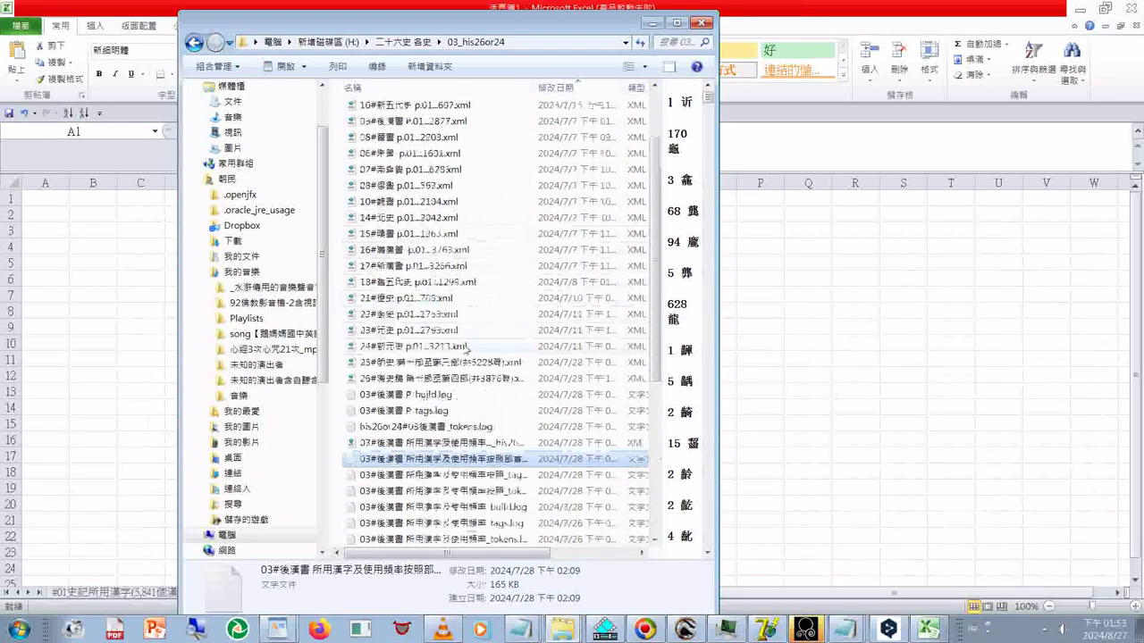
pyautogui.scroll(2, 468, 338)
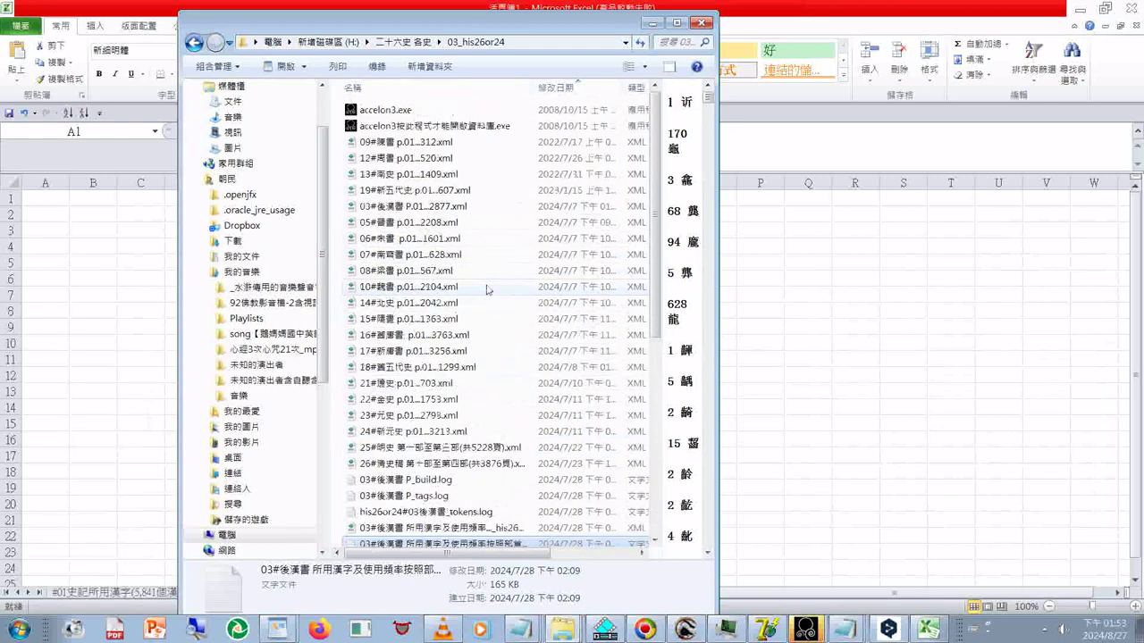
pyautogui.scroll(-5, 488, 290)
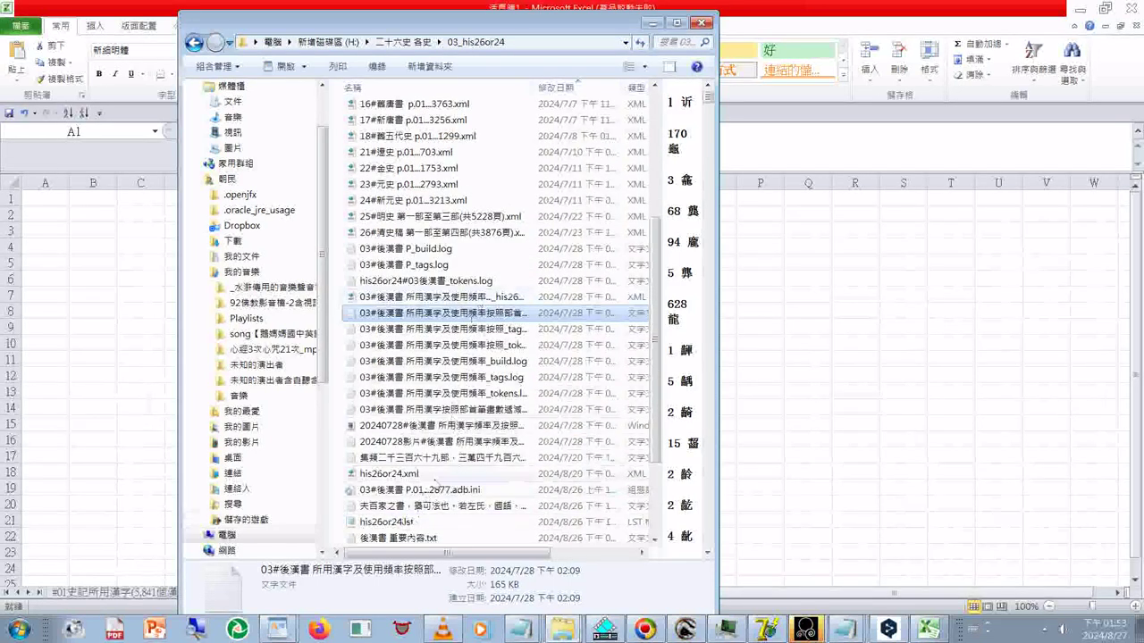
pyautogui.scroll(-2, 419, 496)
pyautogui.click(400, 481)
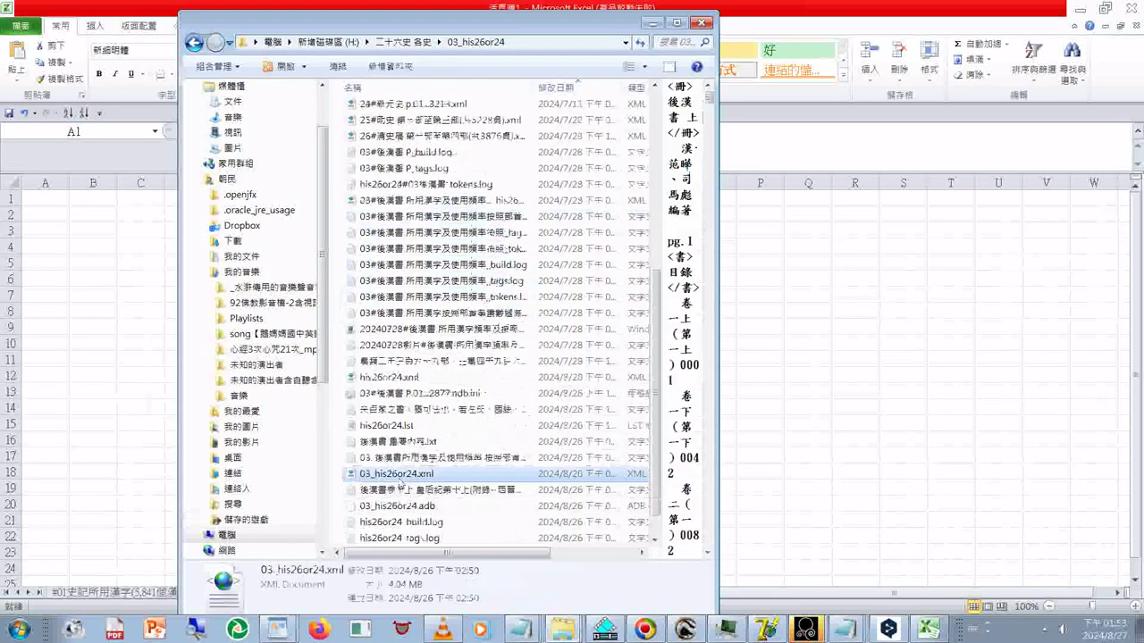
pyautogui.click(23, 636)
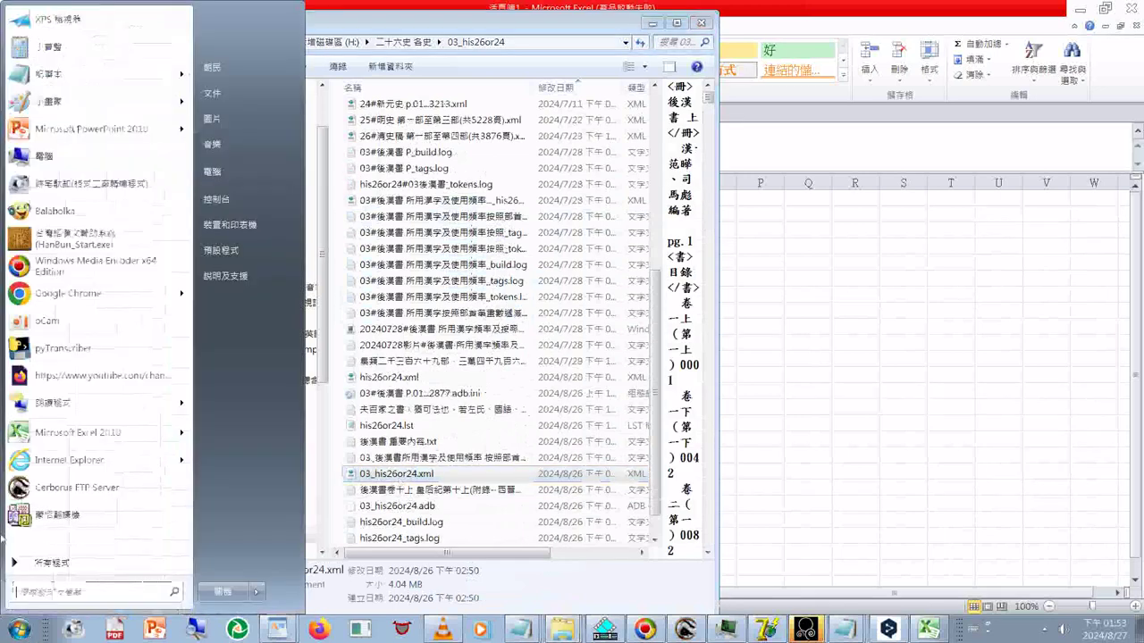
pyautogui.click(81, 85)
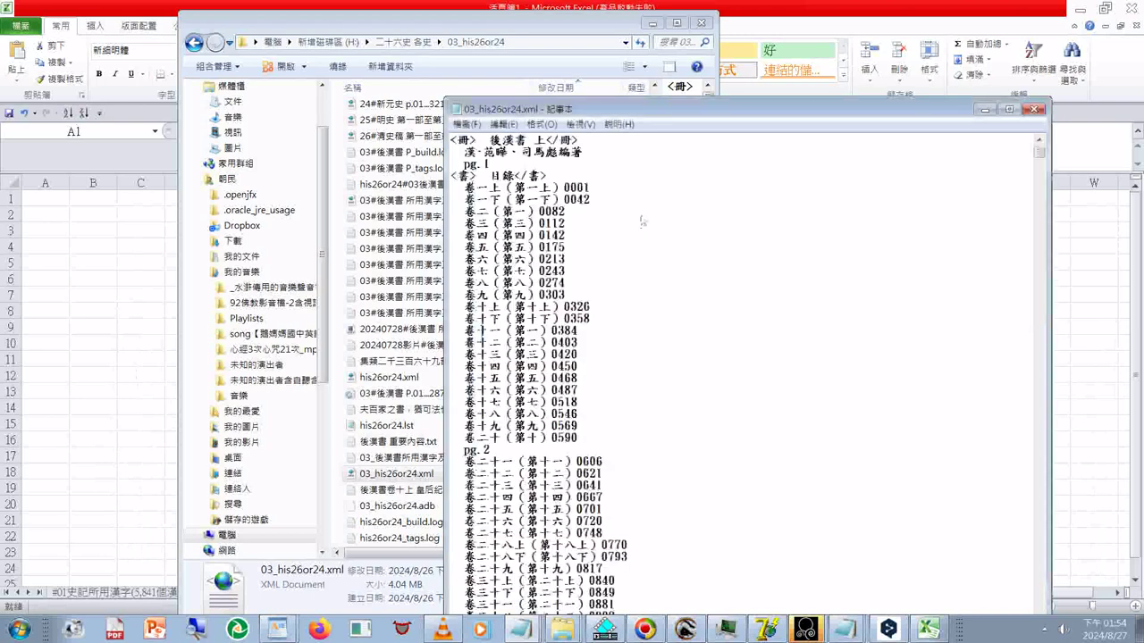
pyautogui.moveTo(650, 109); pyautogui.dragTo(622, 32)
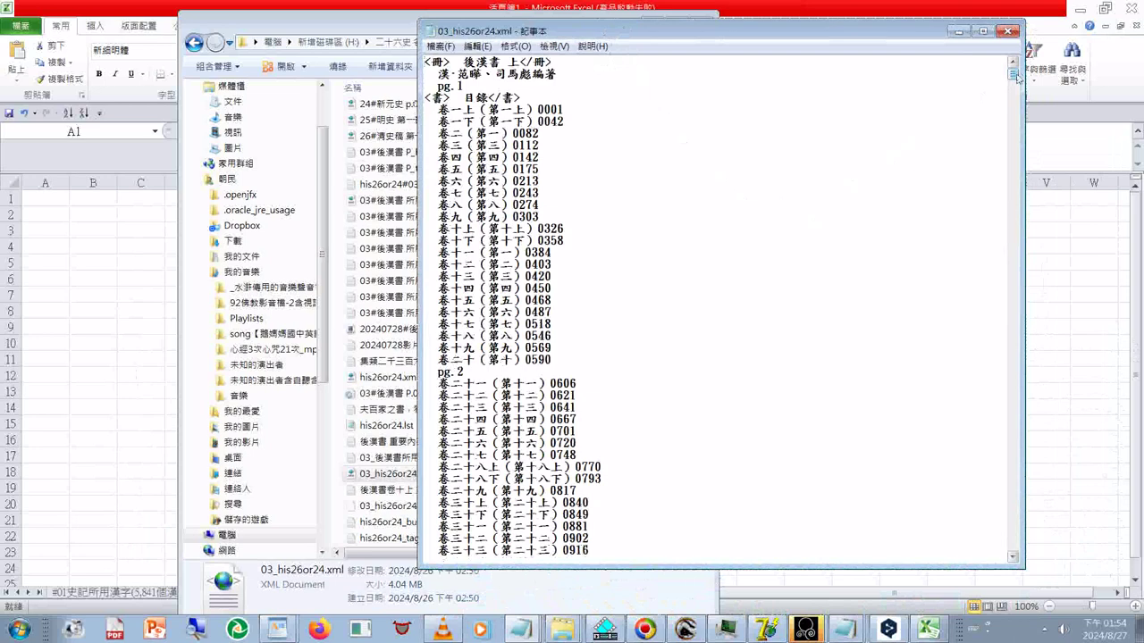
# Examine where the 後漢書 character-frequency section starts in 03_his26or24.xml and the count lines at the end of the file
pyautogui.moveTo(1016, 78); pyautogui.dragTo(1025, 489)
pyautogui.scroll(10, 974, 420)
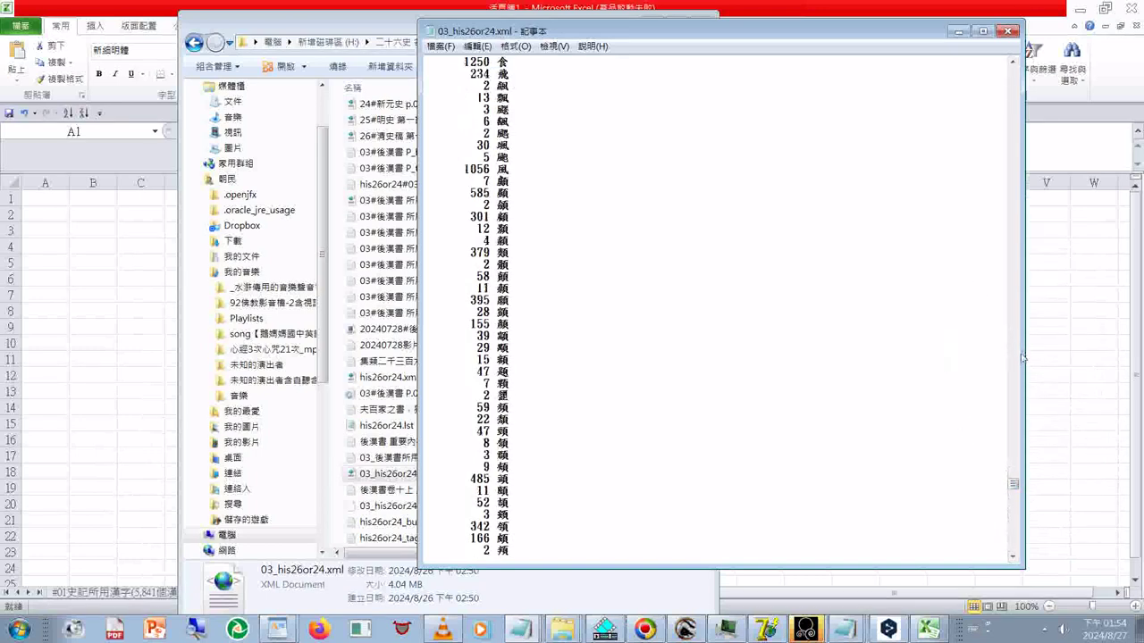
pyautogui.scroll(15, 1024, 356)
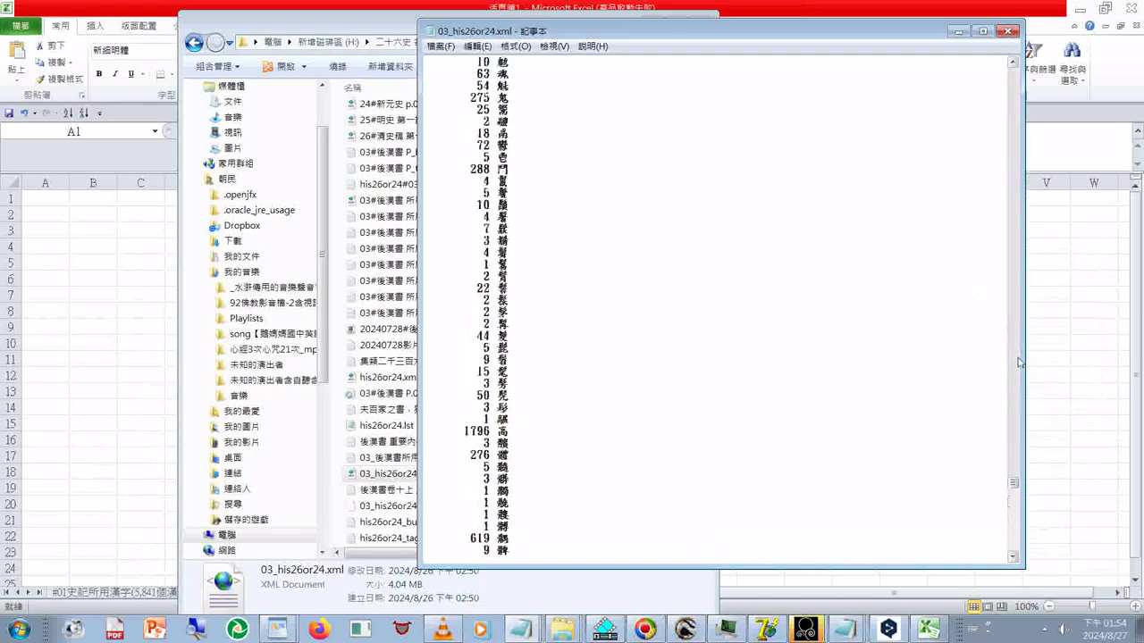
pyautogui.scroll(-15, 1019, 362)
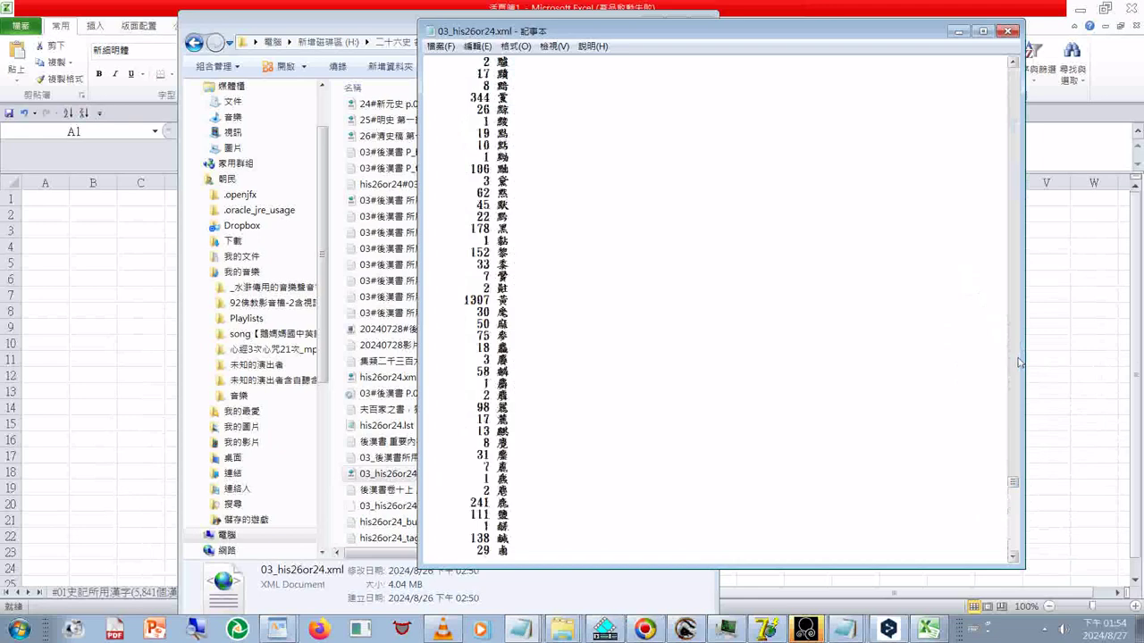
pyautogui.scroll(15, 1019, 362)
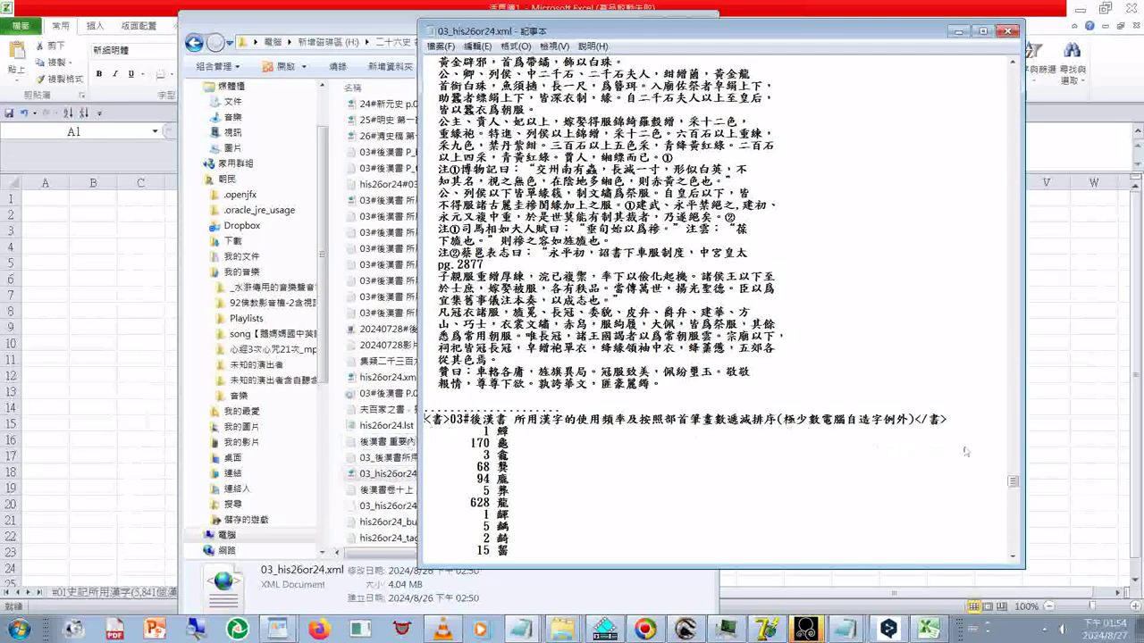
pyautogui.moveTo(1013, 482); pyautogui.dragTo(1028, 563)
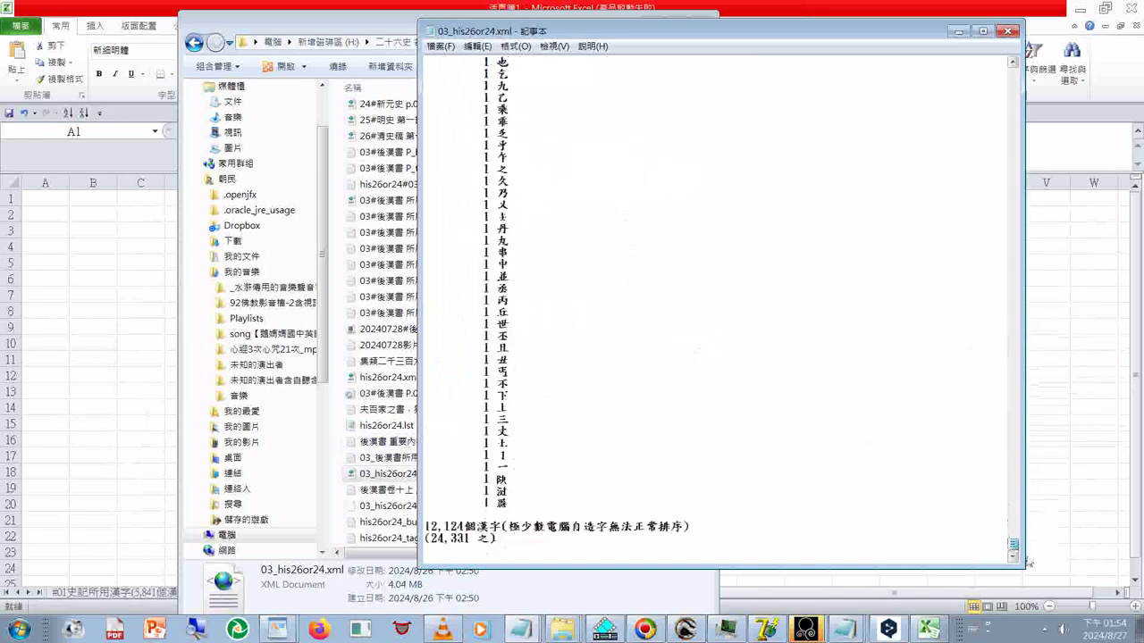
# Copy the entire text of 03_his26or24.xml and paste it into a new blank Notepad document
pyautogui.hotkey('ctrl', 'a')
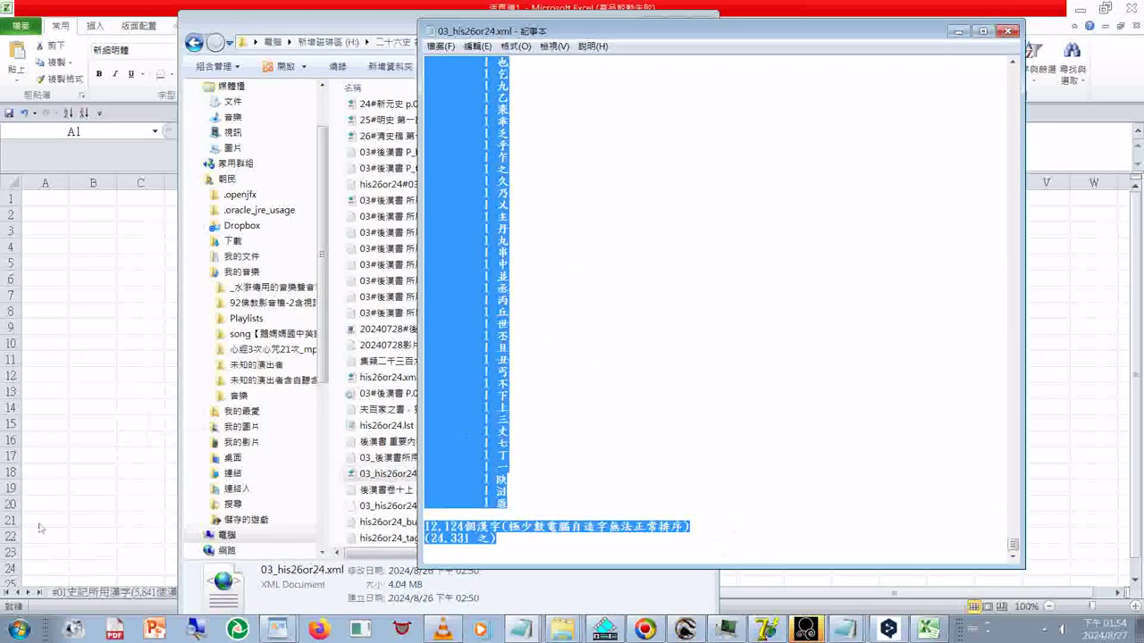
pyautogui.click(18, 630)
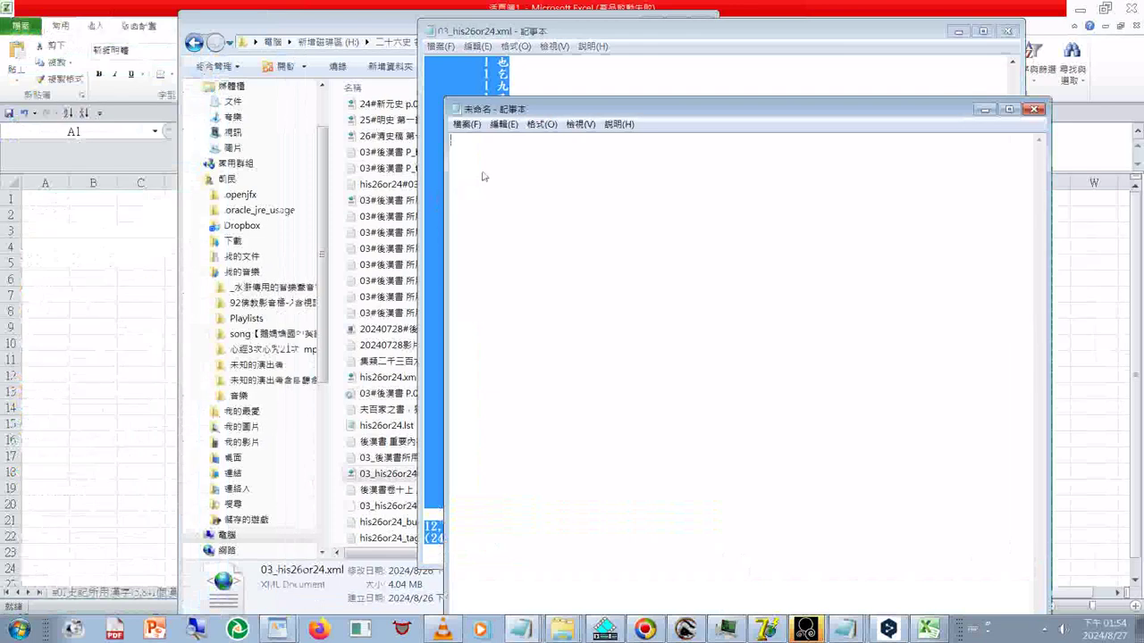
pyautogui.rightClick(480, 171)
pyautogui.click(512, 226)
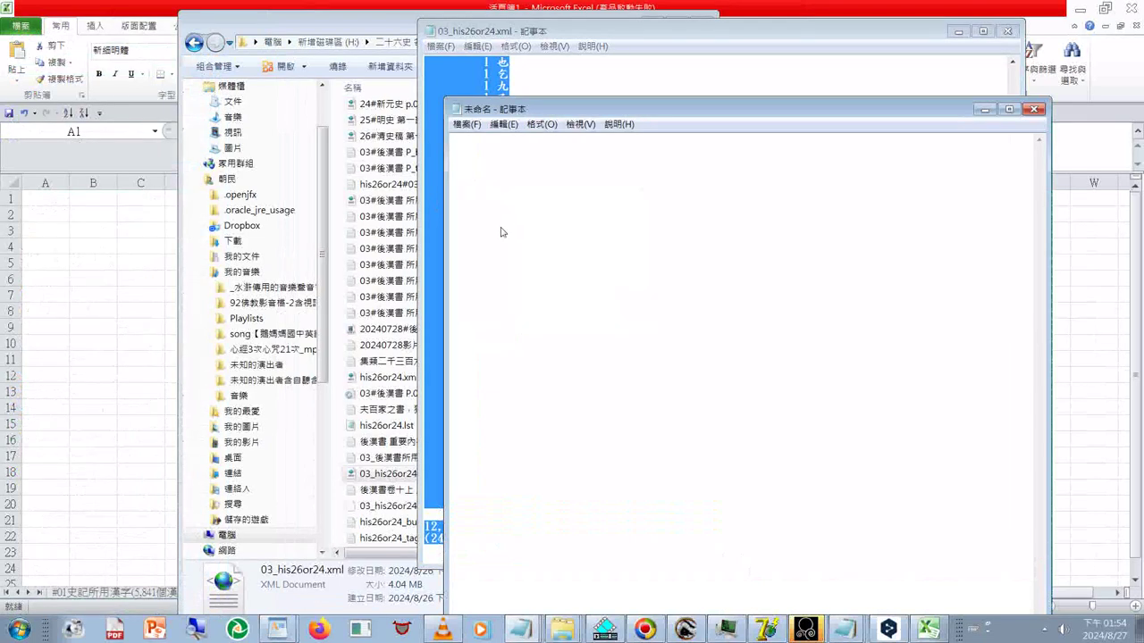
# Copy the heading "03#後漢書 所用漢字的使用頻率及按照部首筆畫數遞減排序(極少數電腦自造字例外)" from the first line of the untitled document, without its tags
pyautogui.moveTo(586, 109); pyautogui.dragTo(438, 63)
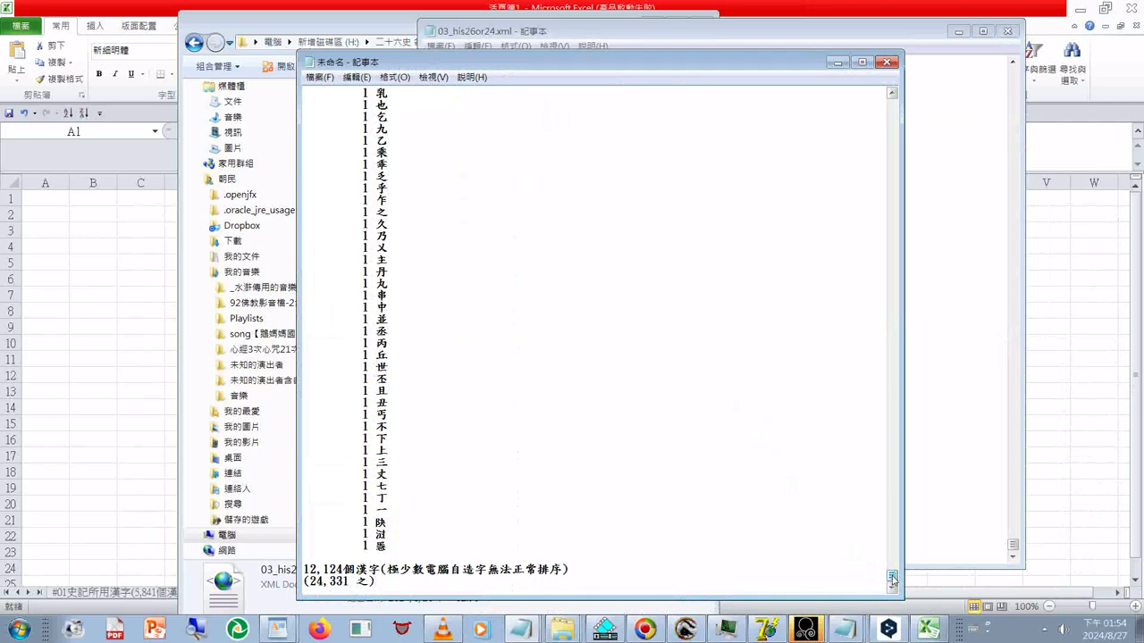
pyautogui.moveTo(891, 579); pyautogui.dragTo(874, 95)
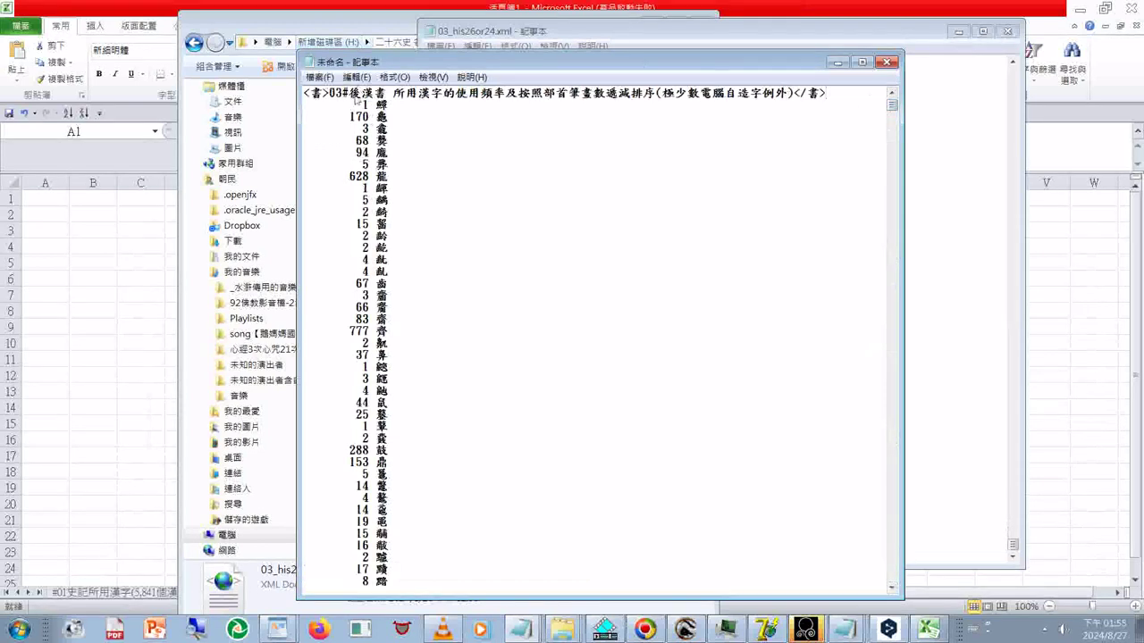
pyautogui.moveTo(330, 100); pyautogui.dragTo(795, 94)
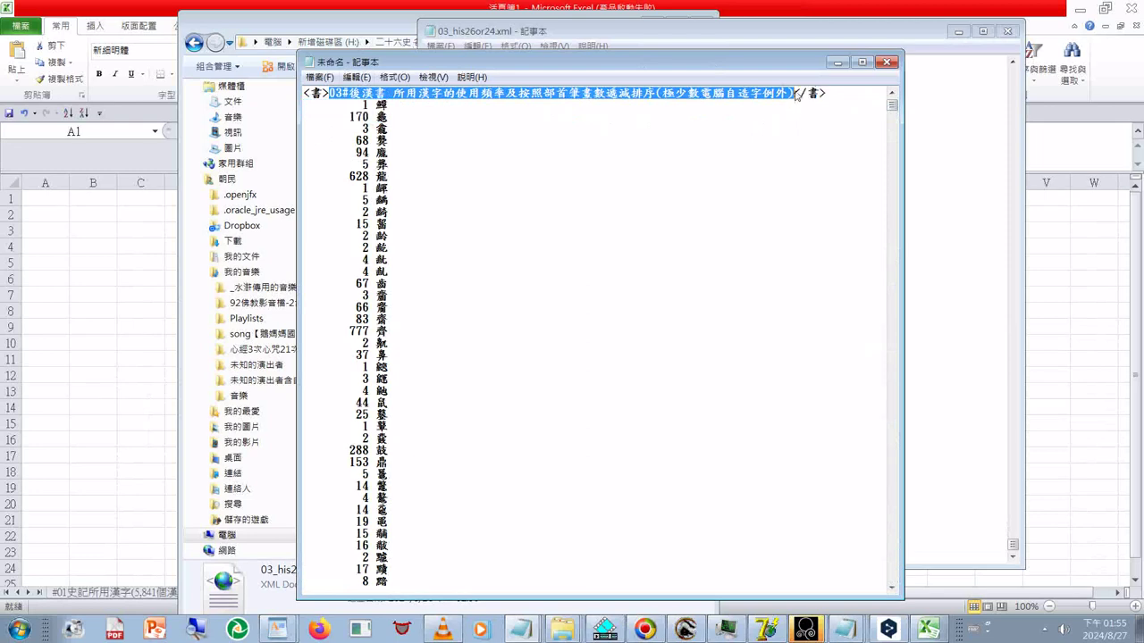
pyautogui.rightClick(773, 88)
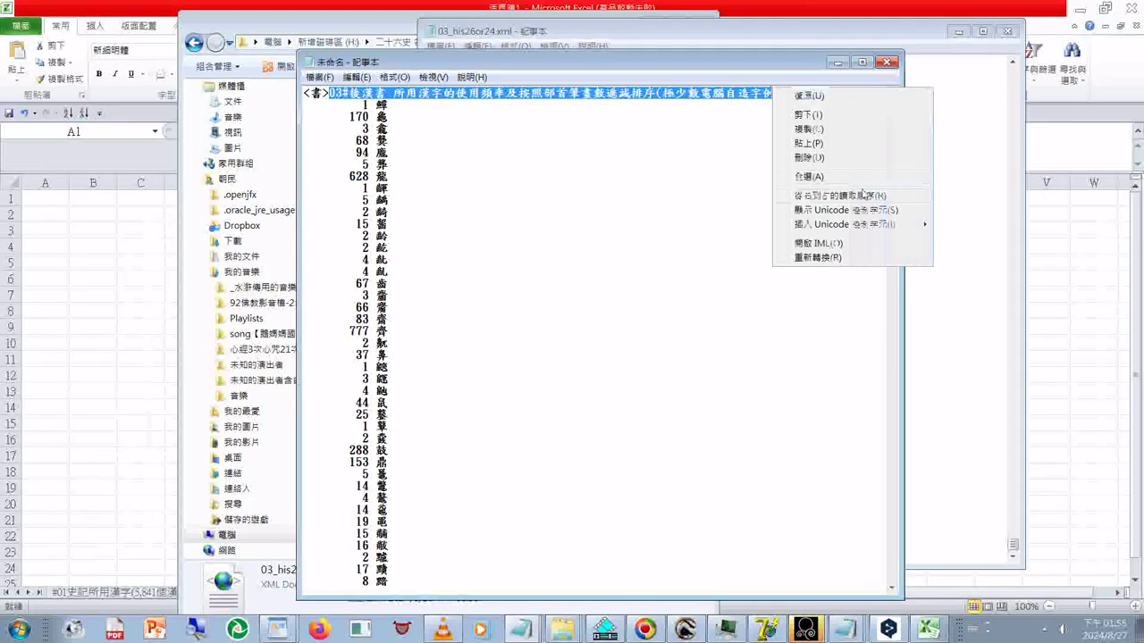
pyautogui.click(811, 134)
# Start saving the untitled document under a new name, using the copied heading as file name and Unicode encoding
pyautogui.click(319, 77)
pyautogui.click(341, 139)
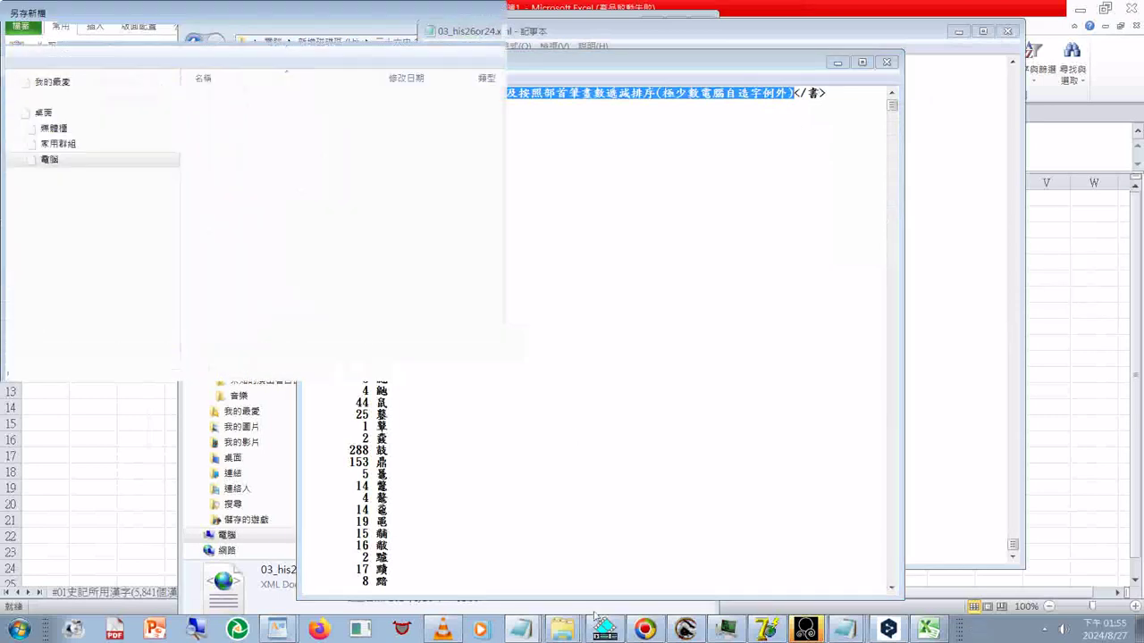
pyautogui.hotkey('ctrl', 'v')
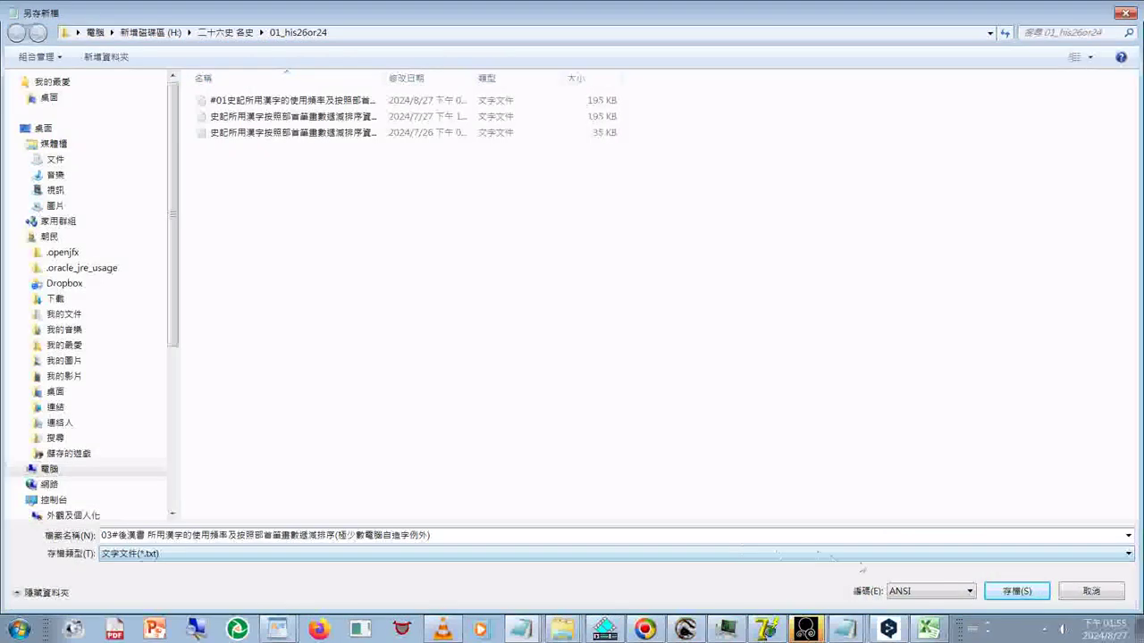
pyautogui.click(920, 592)
pyautogui.click(909, 555)
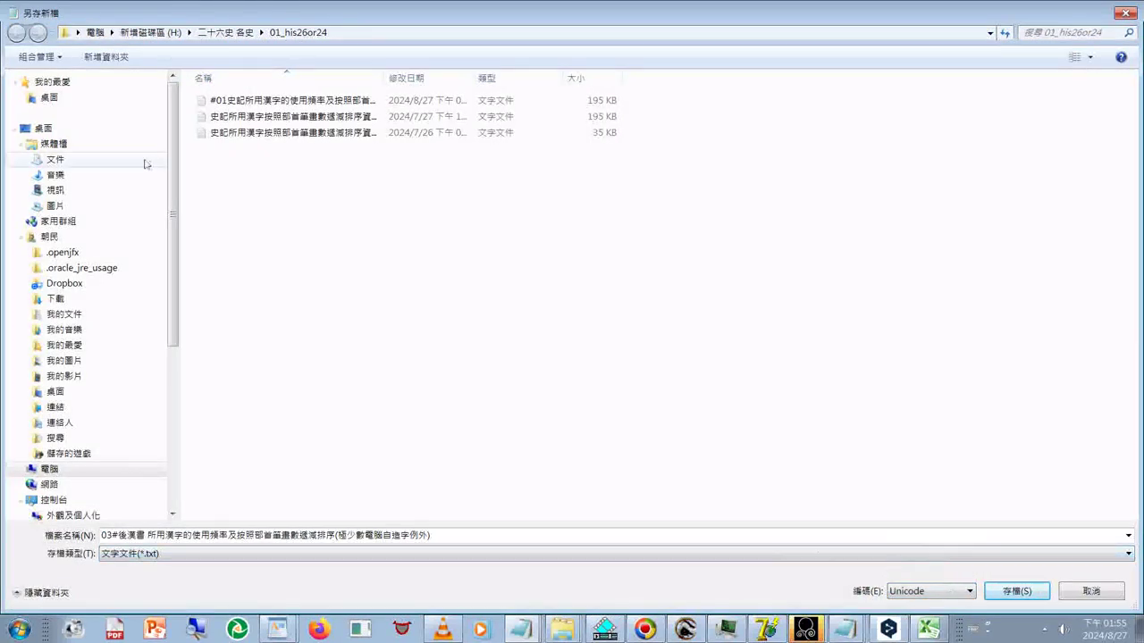
# Save the document in the 03_his26or24 folder as "#03_後漢書所用漢字及使用頻率 按照部首筆畫數遞減排序(極少數電腦自造字例外)_中楷注音字型.txt"
pyautogui.click(225, 32)
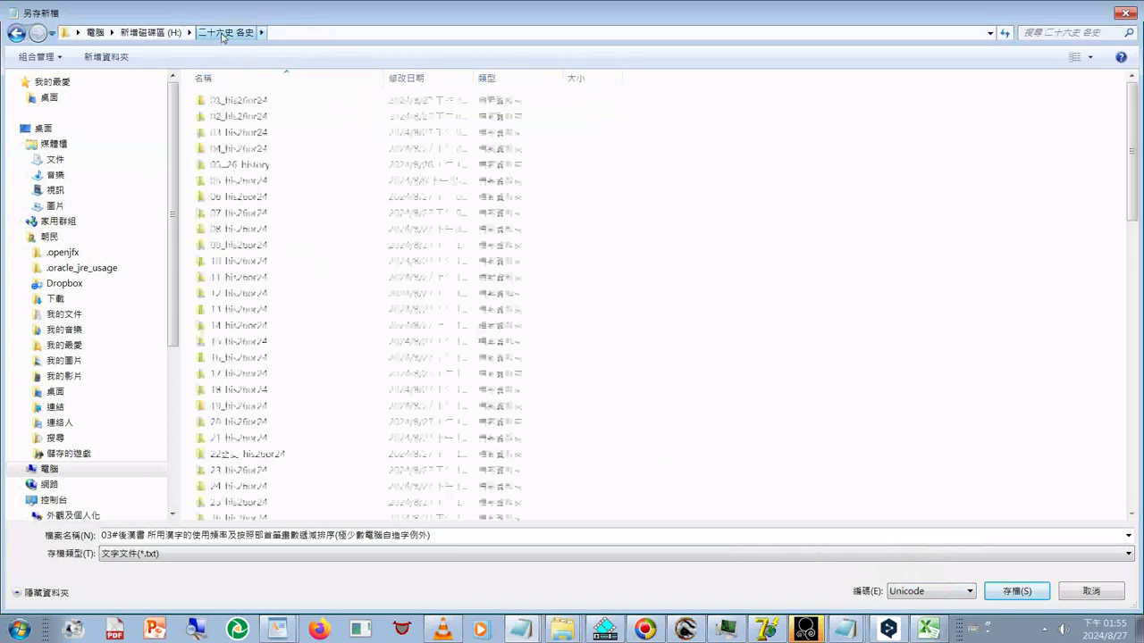
pyautogui.click(238, 134)
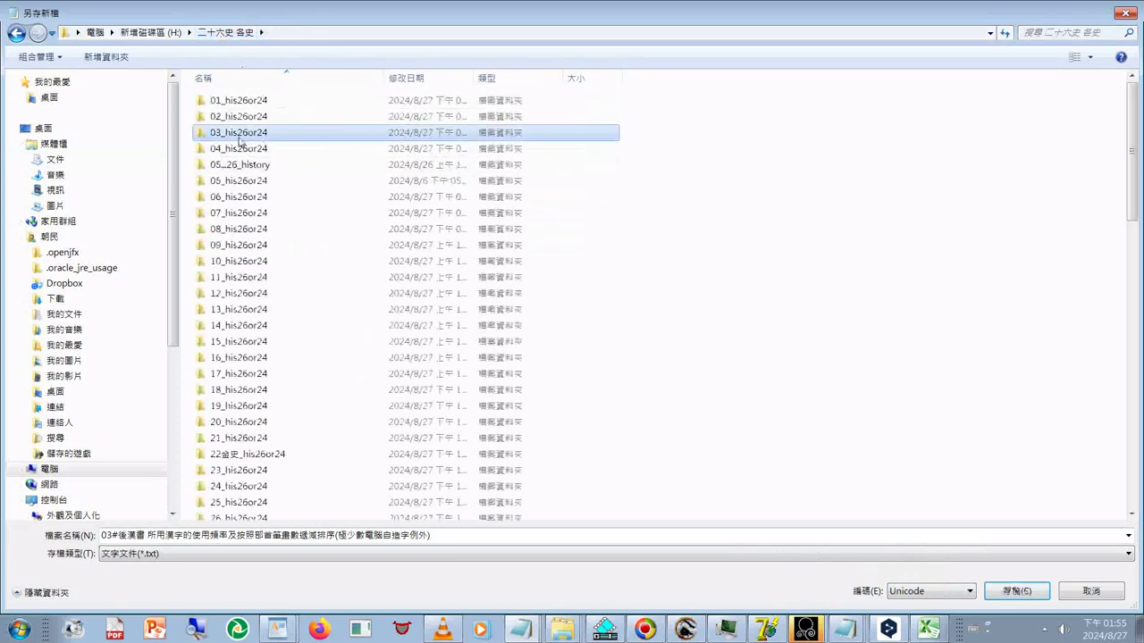
pyautogui.doubleClick(238, 134)
pyautogui.click(239, 132)
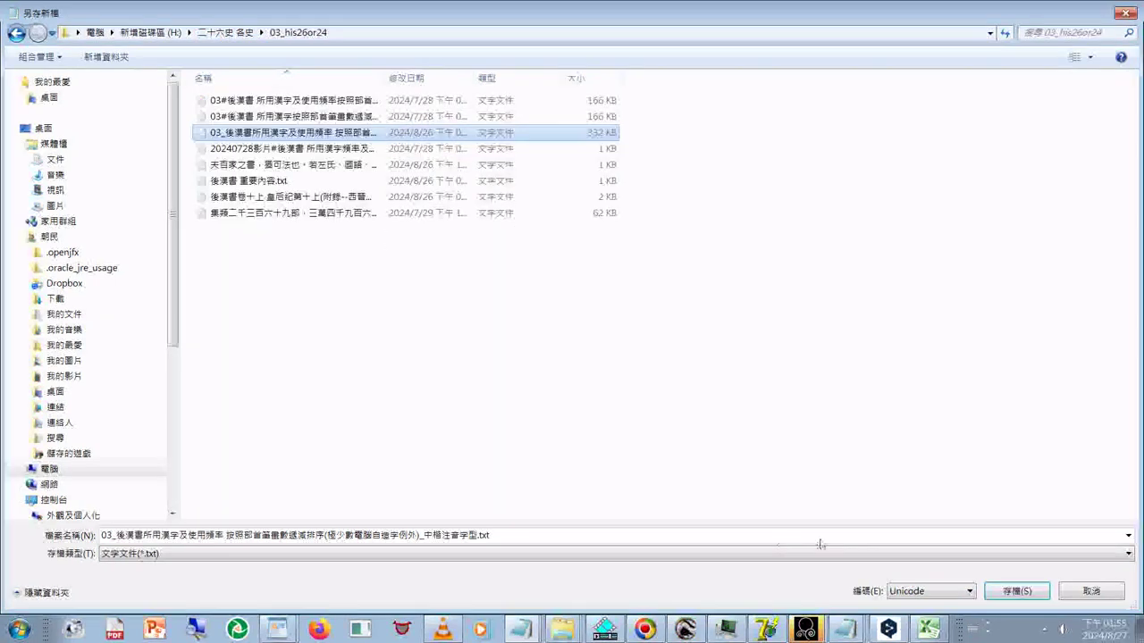
pyautogui.click(1010, 591)
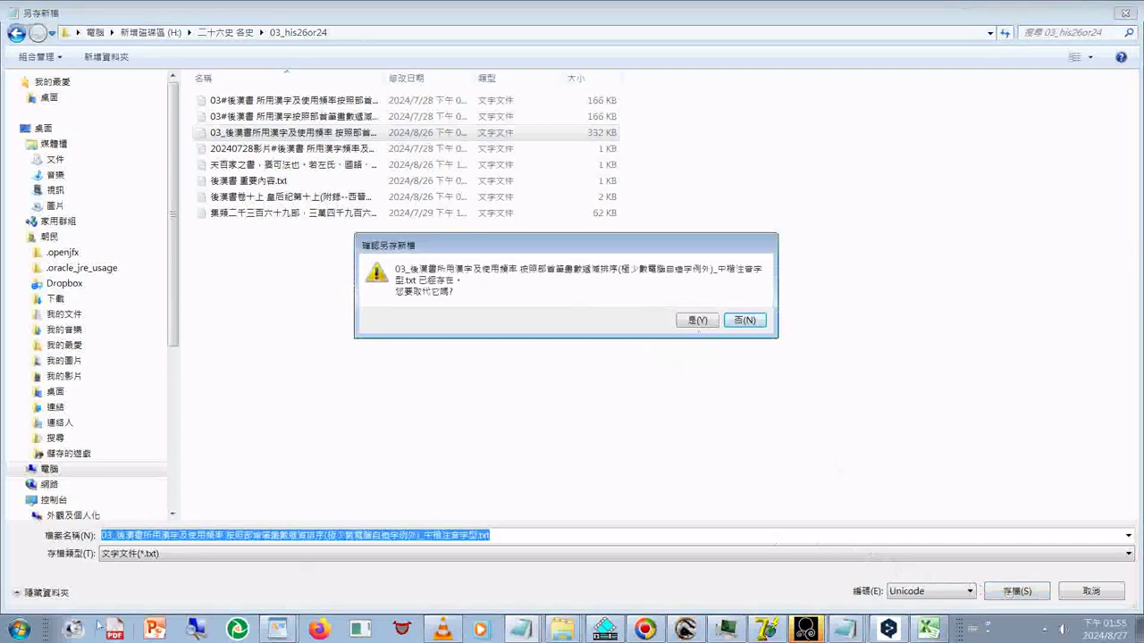
pyautogui.click(741, 324)
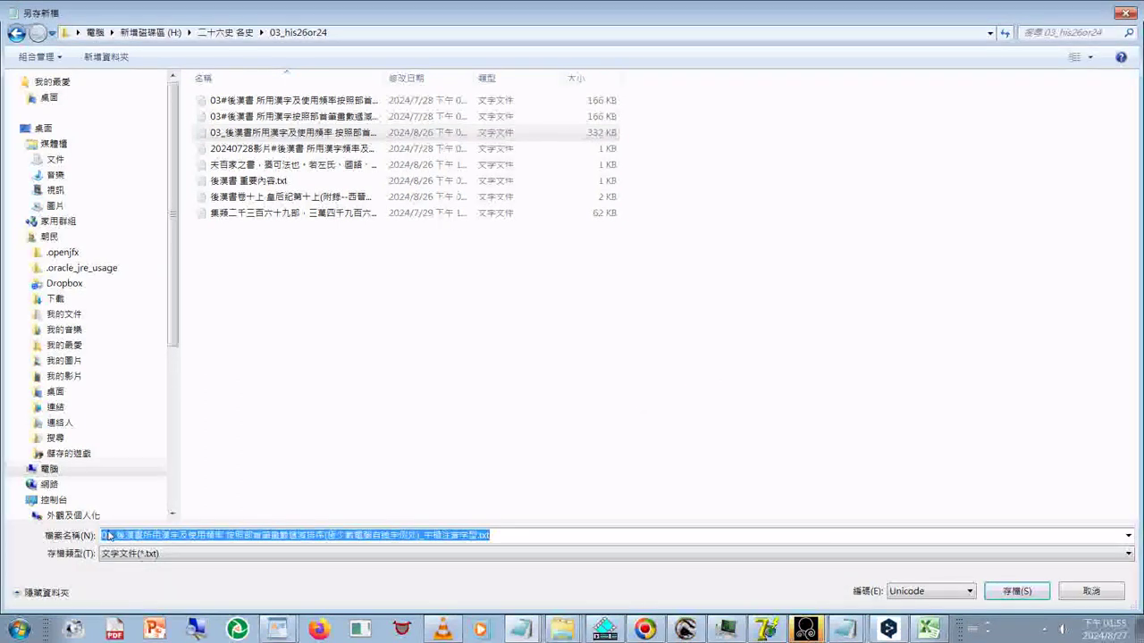
pyautogui.press('Home')
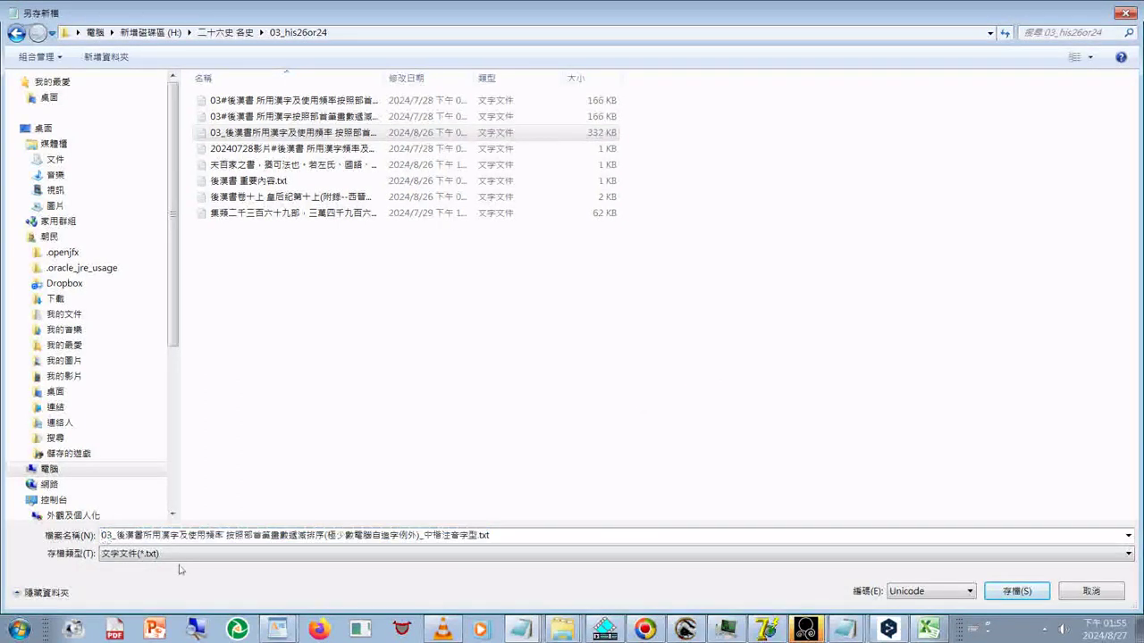
pyautogui.write('#')
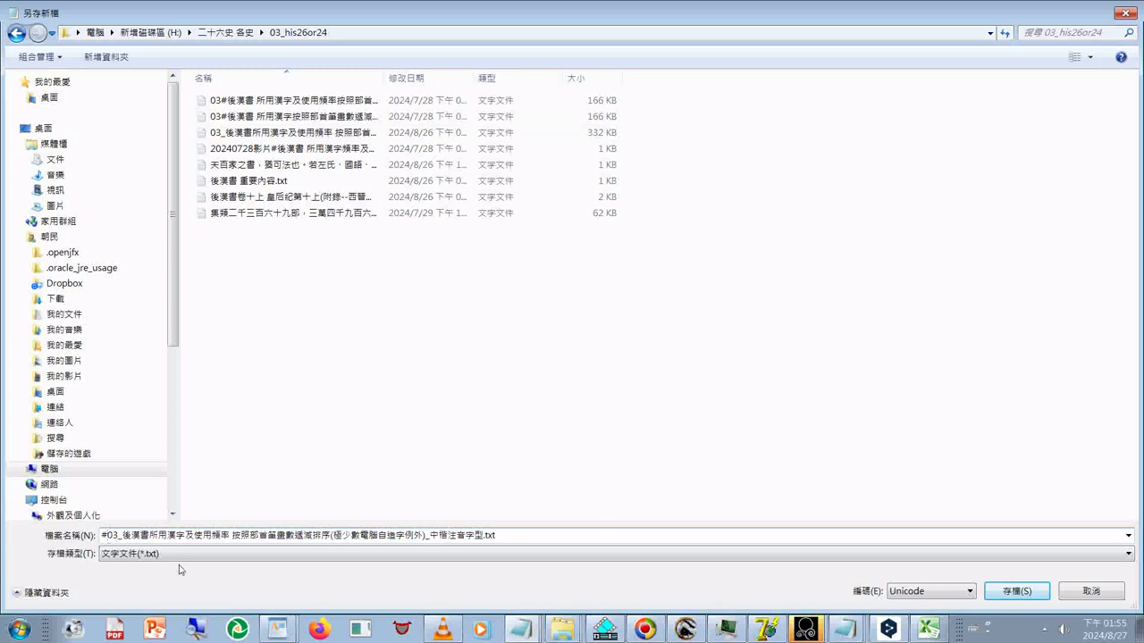
pyautogui.press('Return')
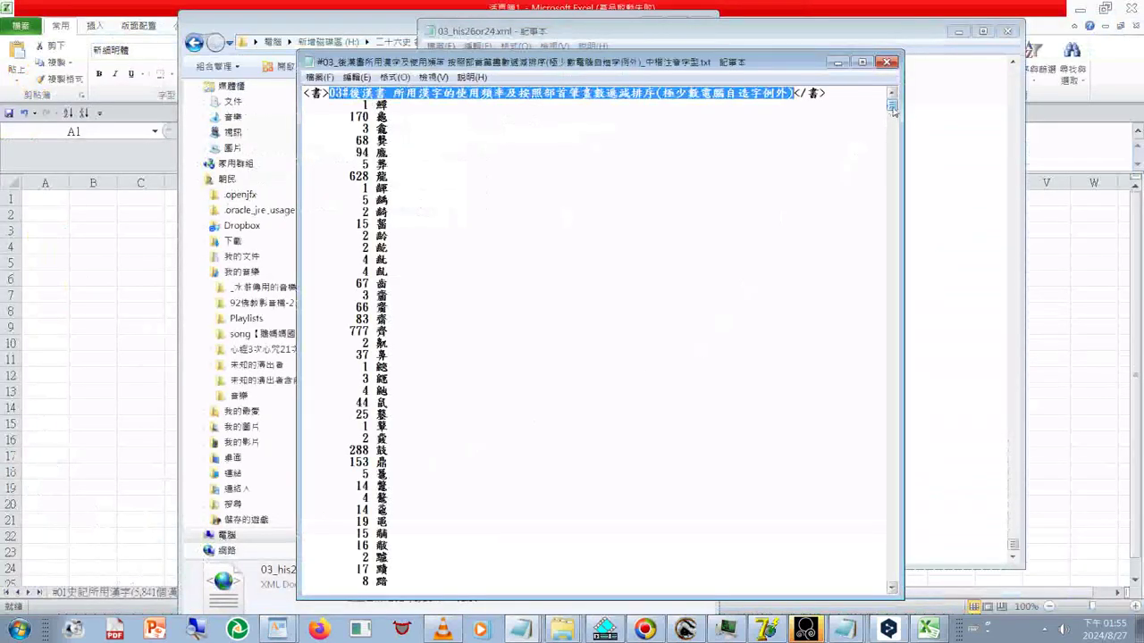
# Enclose "12,124個漢字" in parentheses in the count line at the end of the #03 後漢書 file
pyautogui.moveTo(893, 108); pyautogui.dragTo(841, 593)
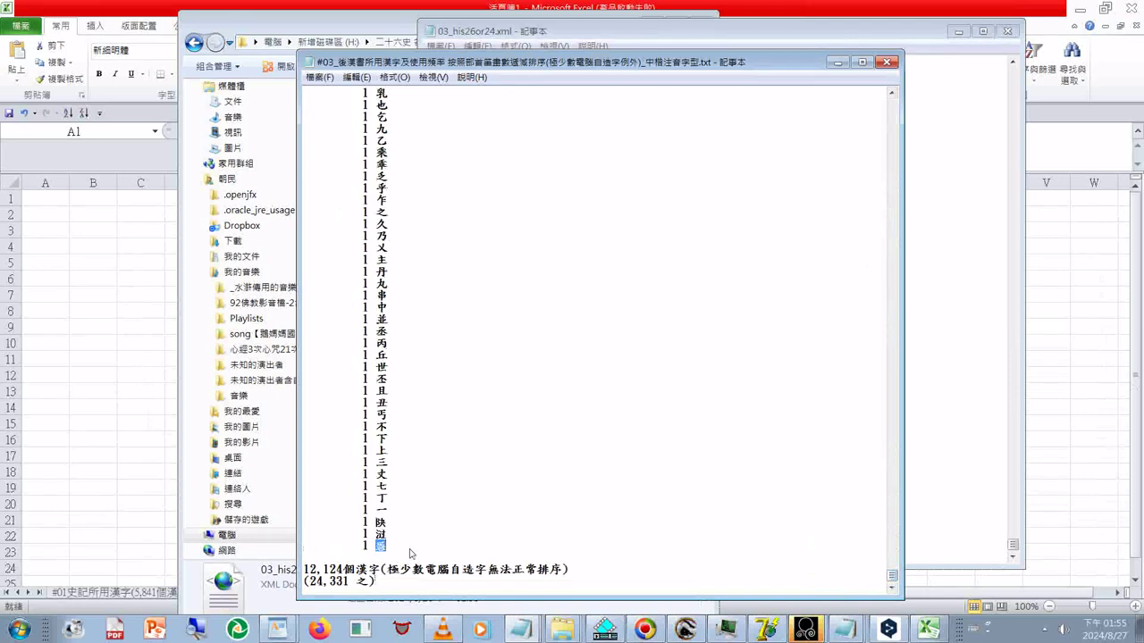
pyautogui.moveTo(411, 544); pyautogui.dragTo(325, 541)
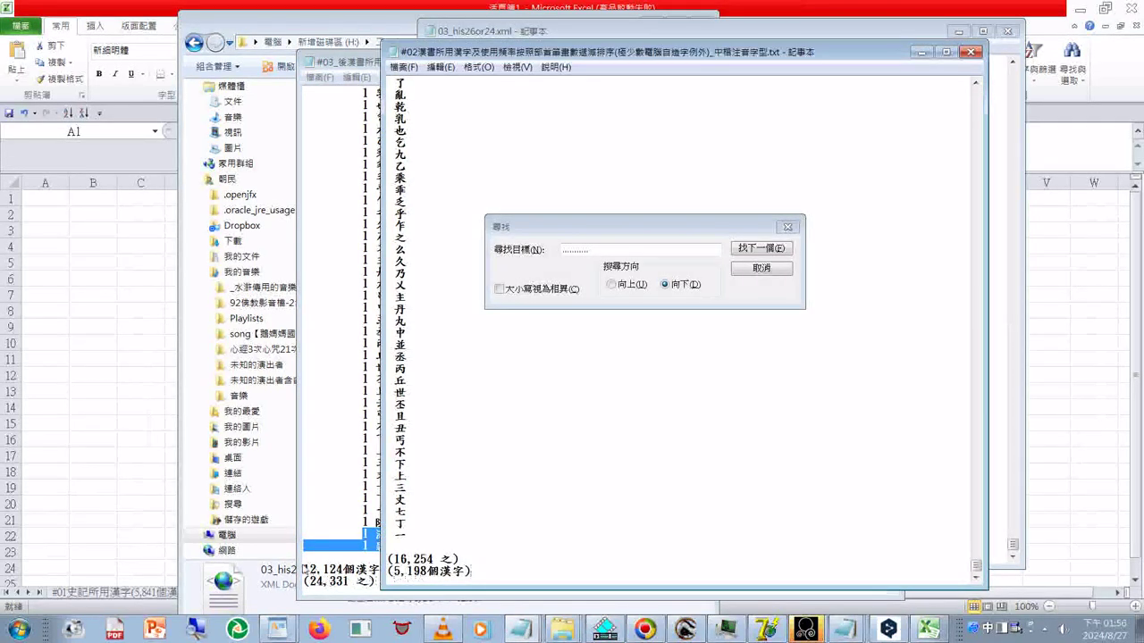
pyautogui.click(307, 568)
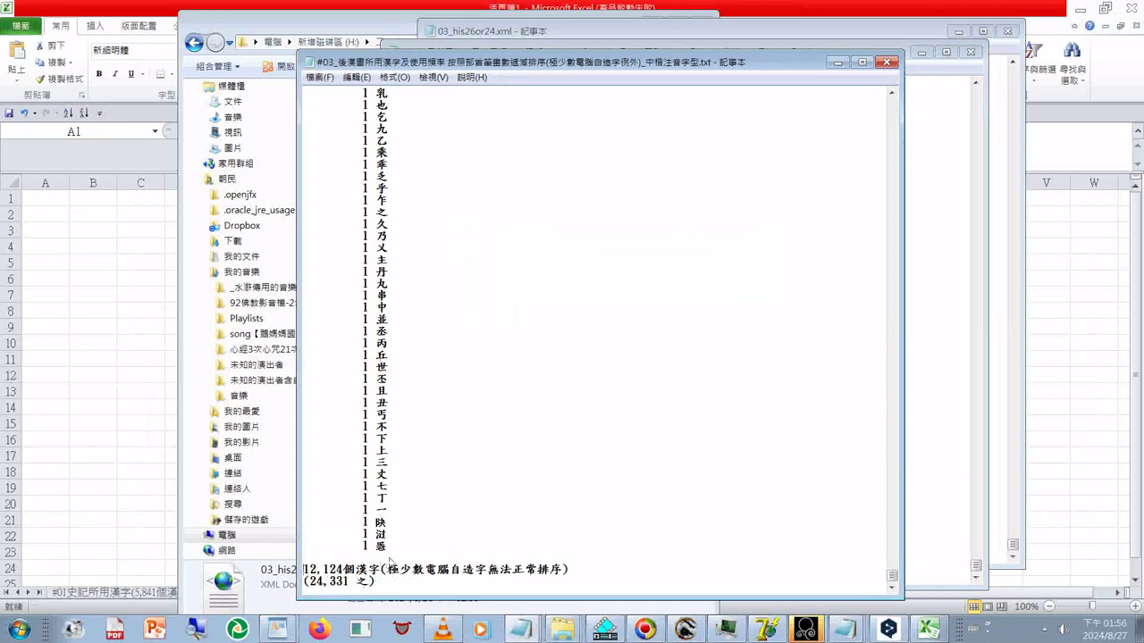
pyautogui.write('(')
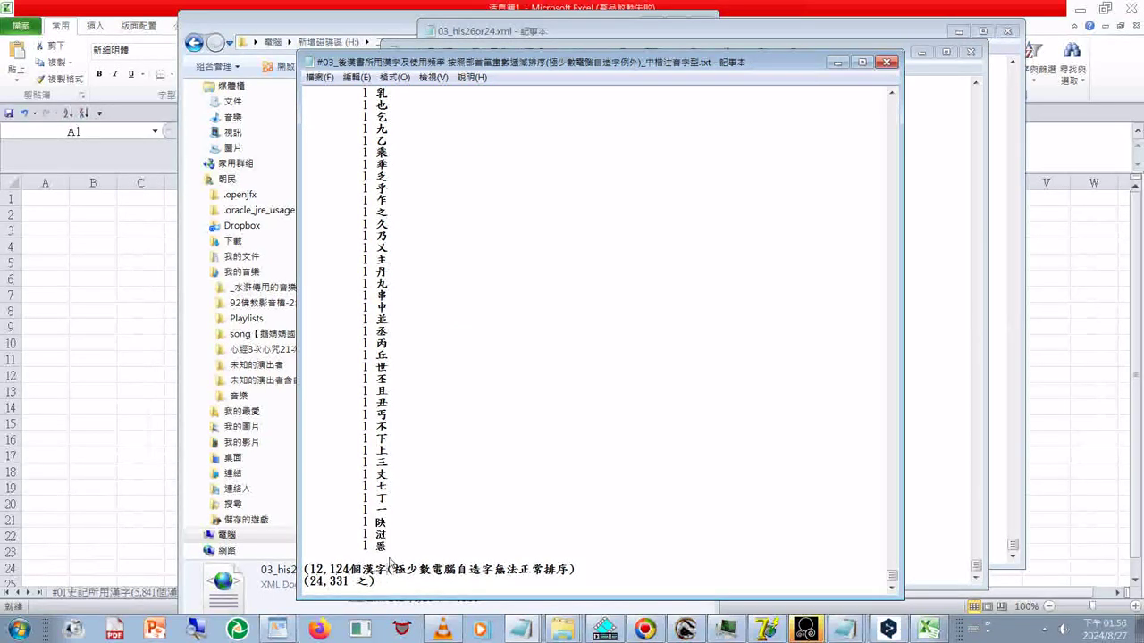
pyautogui.write(')')
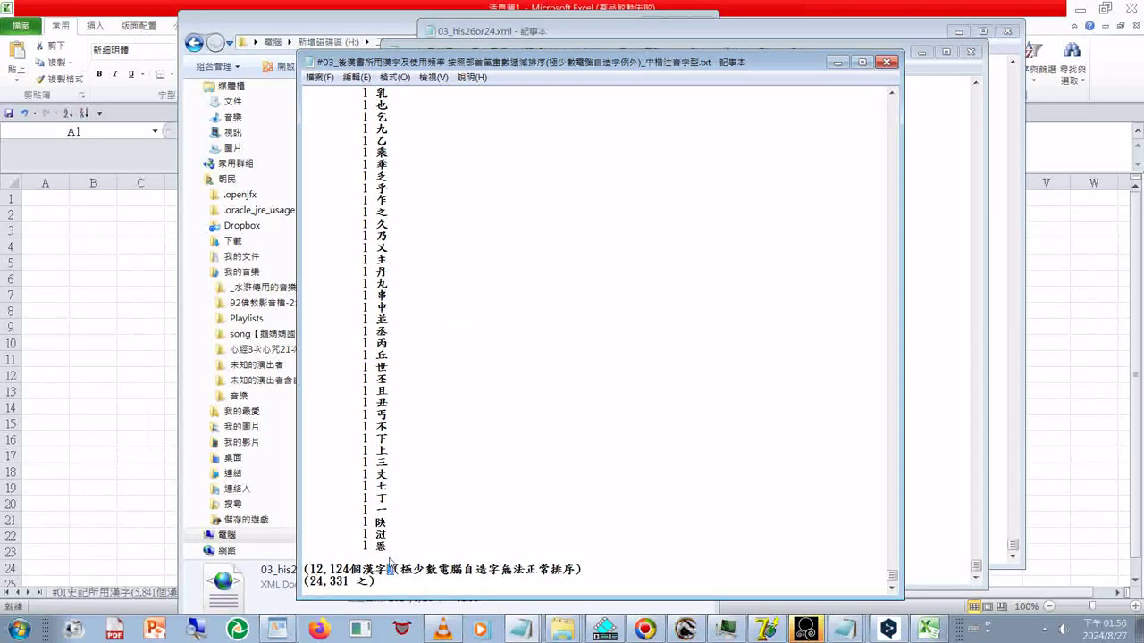
# Copy the bracketed count "(12,124個漢字)" from the count line of the #03 後漢書 file
pyautogui.hotkey('shift', 'Left')
pyautogui.hotkey('shift', 'Left')
pyautogui.hotkey('shift', 'Left')
pyautogui.hotkey('shift', 'Left')
pyautogui.hotkey('shift', 'Left')
pyautogui.hotkey('shift', 'Left')
pyautogui.hotkey('shift', 'Left')
pyautogui.hotkey('shift', 'Left')
pyautogui.hotkey('shift', 'Left')
pyautogui.hotkey('shift', 'Left')
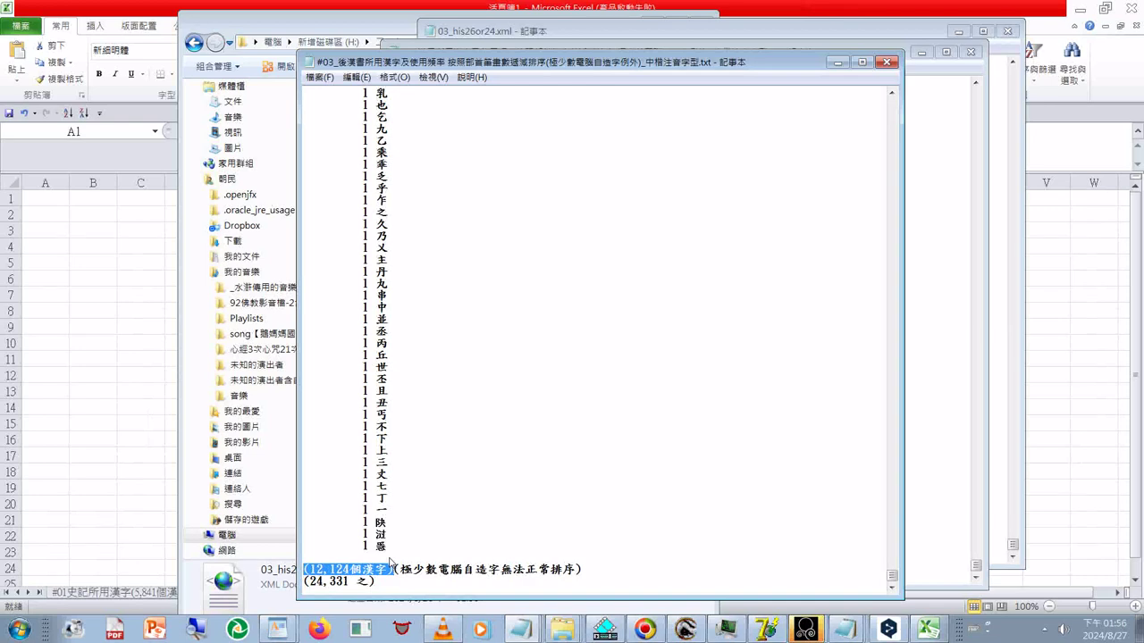
# Switch to Excel and rename the empty third sheet to the copied "(12,124個漢字)"
pyautogui.click(125, 611)
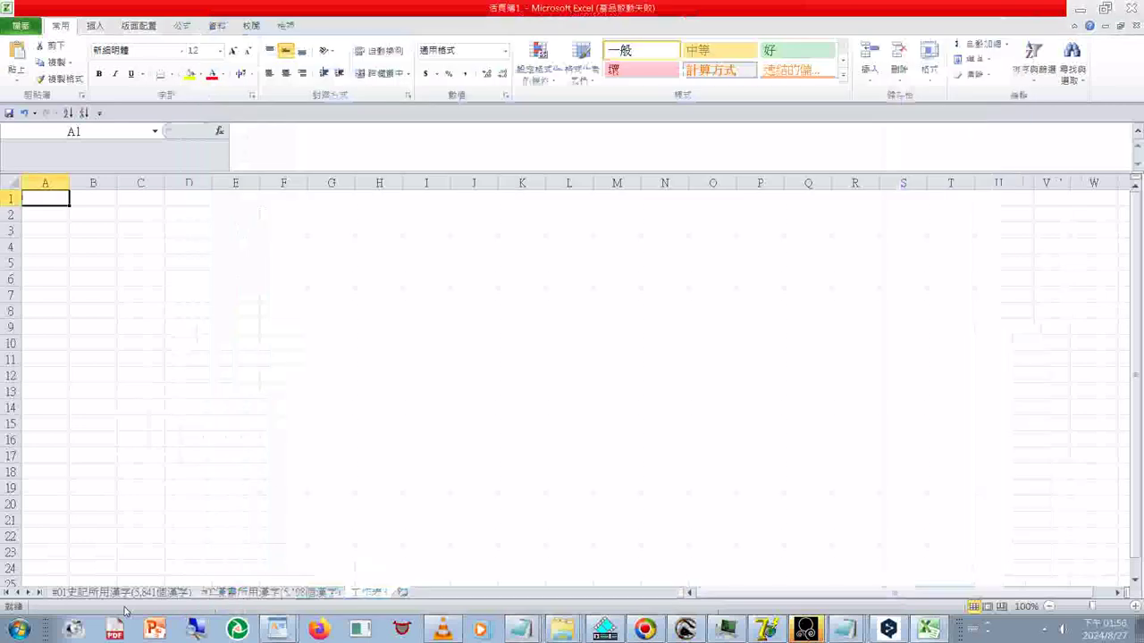
pyautogui.rightClick(384, 597)
pyautogui.click(482, 468)
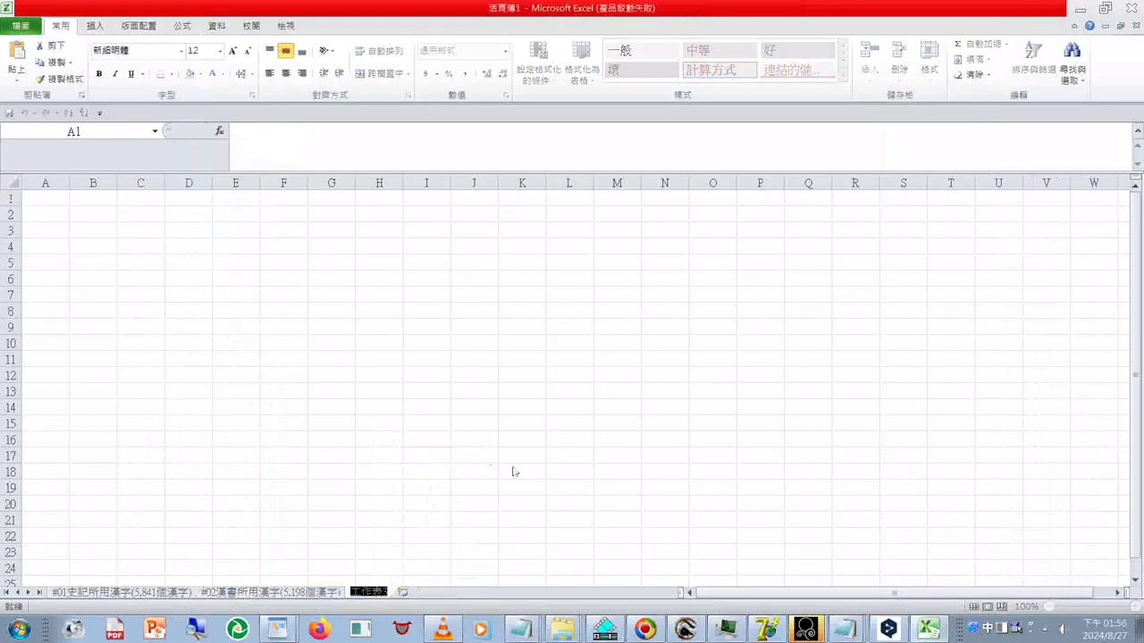
pyautogui.hotkey('ctrl', 'v')
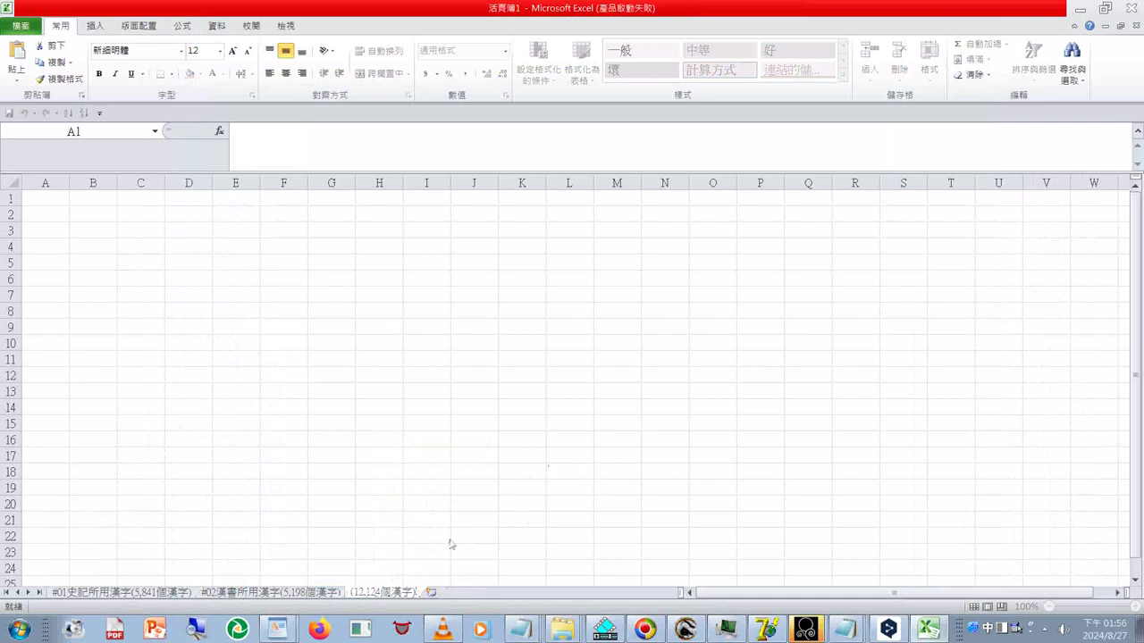
# Copy the prefix "#02漢書所用漢字" from the second sheet's name
pyautogui.click(241, 594)
pyautogui.rightClick(241, 594)
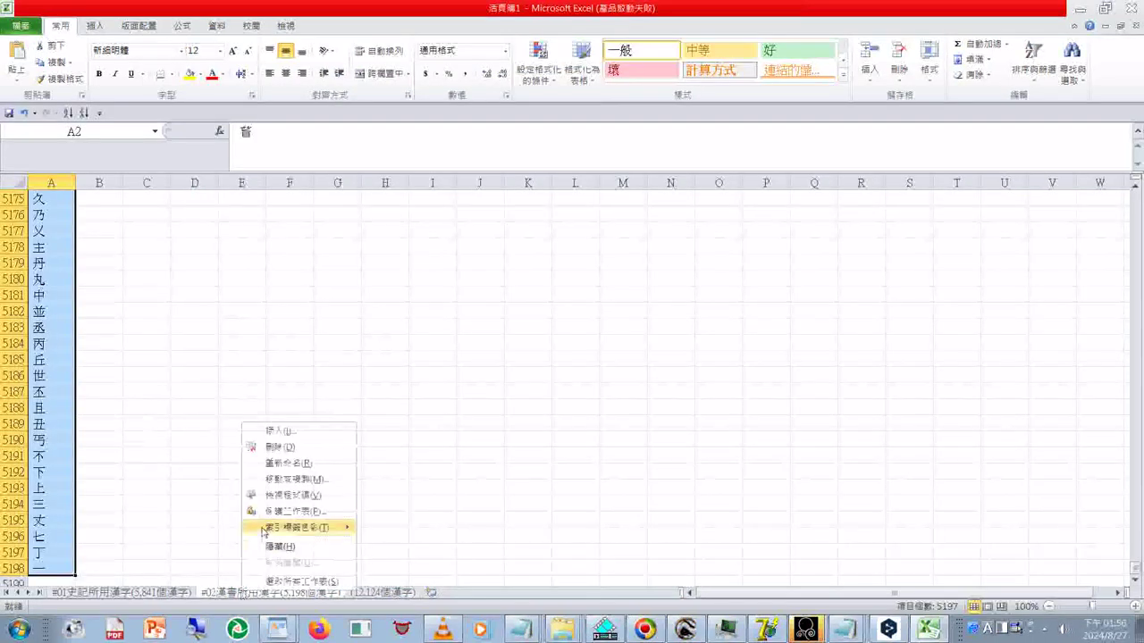
pyautogui.click(279, 465)
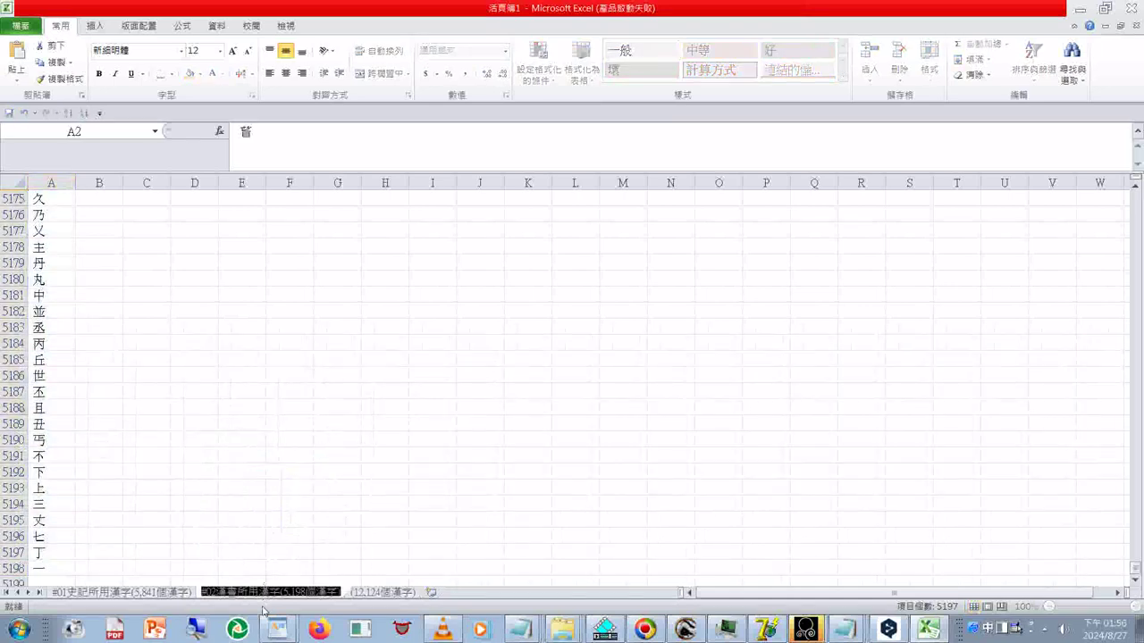
pyautogui.press('Return')
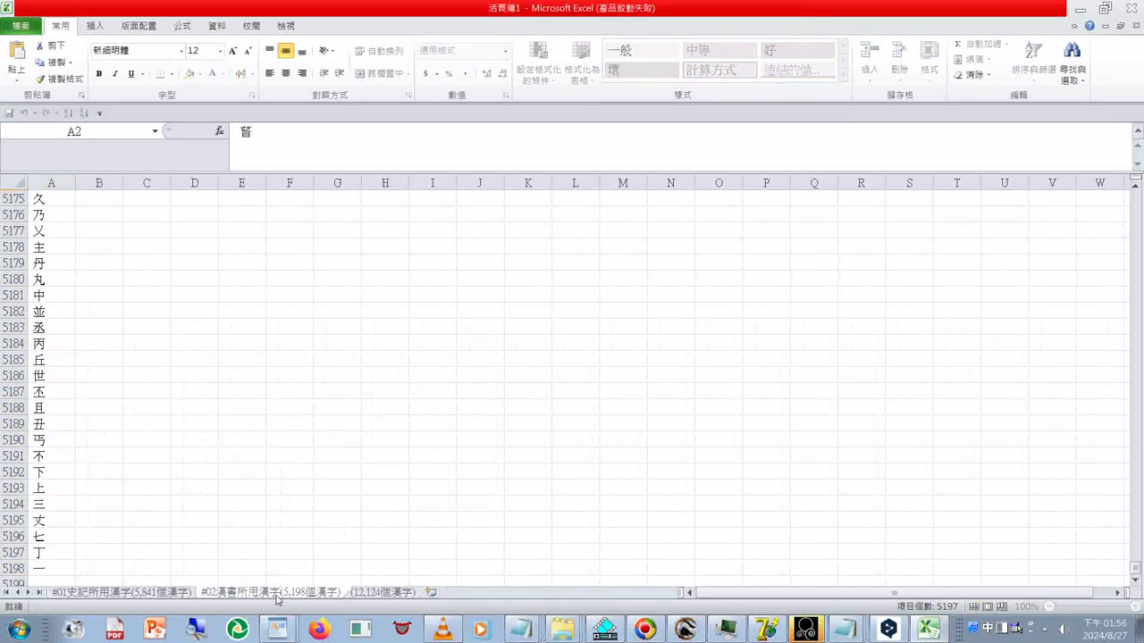
pyautogui.doubleClick(277, 594)
pyautogui.hotkey('shift', 'Left')
pyautogui.hotkey('shift', 'Left')
pyautogui.hotkey('shift', 'Left')
pyautogui.hotkey('shift', 'Left')
pyautogui.hotkey('shift', 'Home')
pyautogui.hotkey('ctrl', 'c')
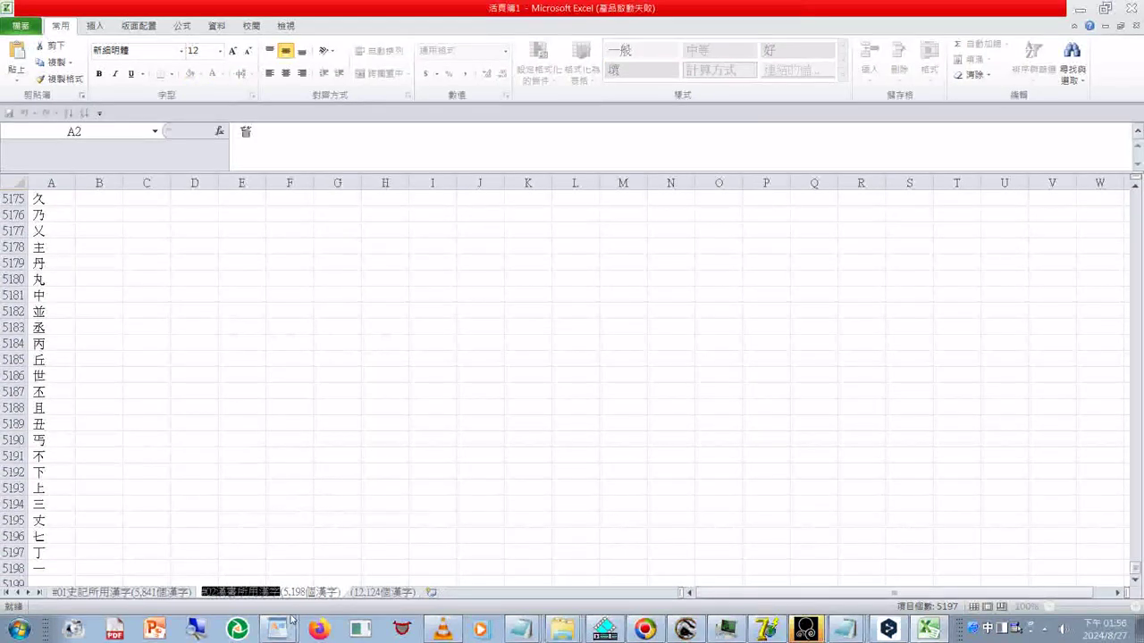
# Insert the copied prefix "#02漢書所用漢字" in front of "(12,124個漢字)" in the third sheet's name
pyautogui.click(371, 592)
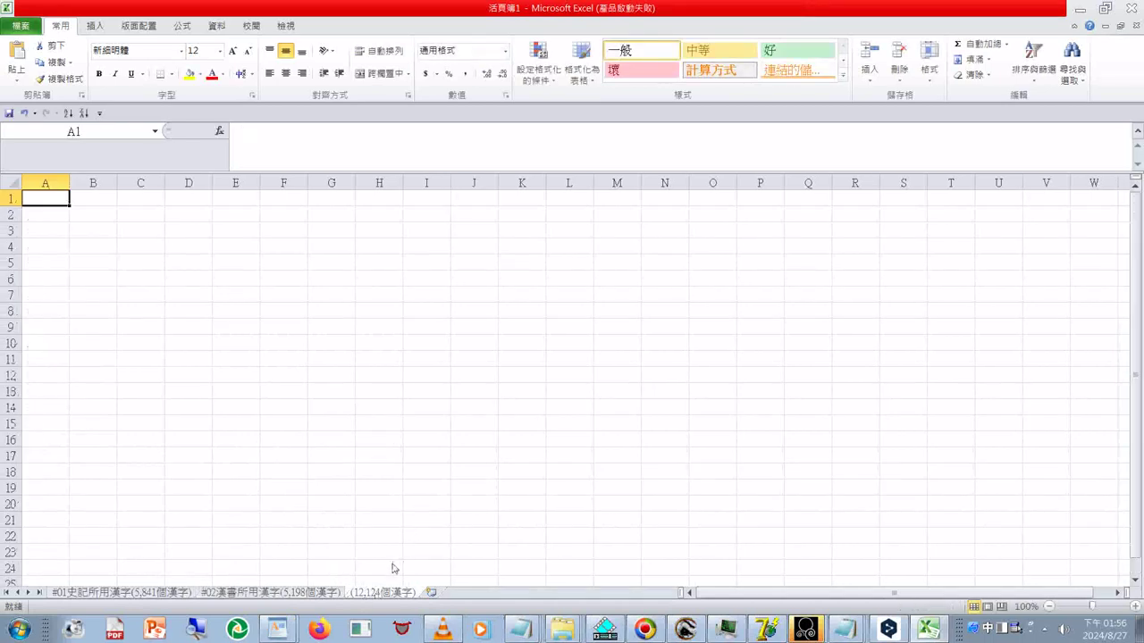
pyautogui.rightClick(382, 593)
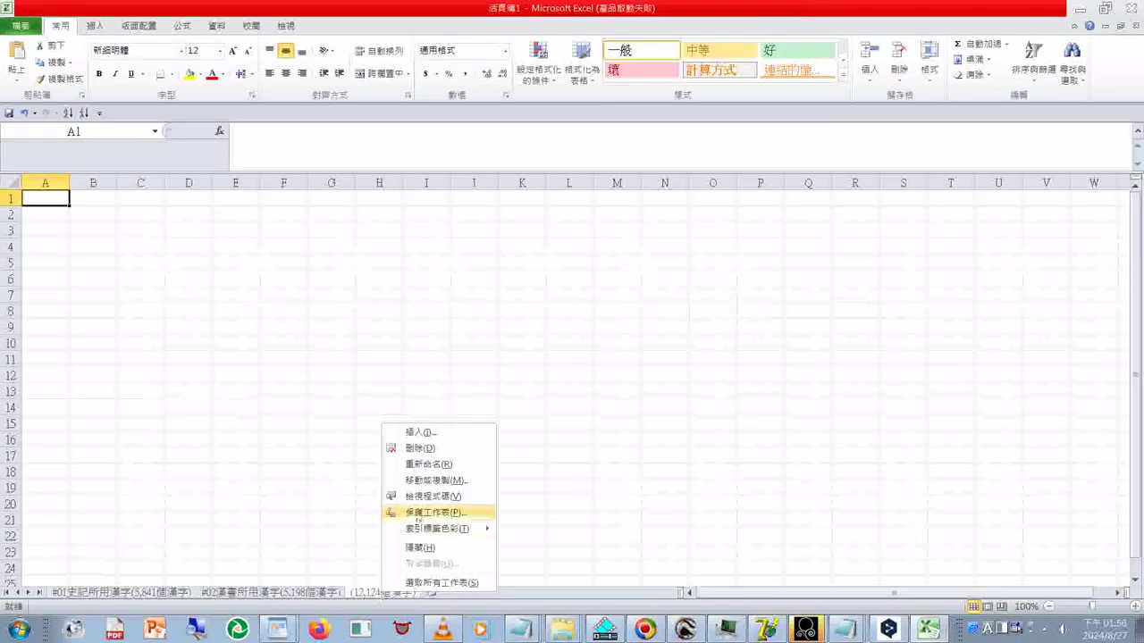
pyautogui.click(427, 466)
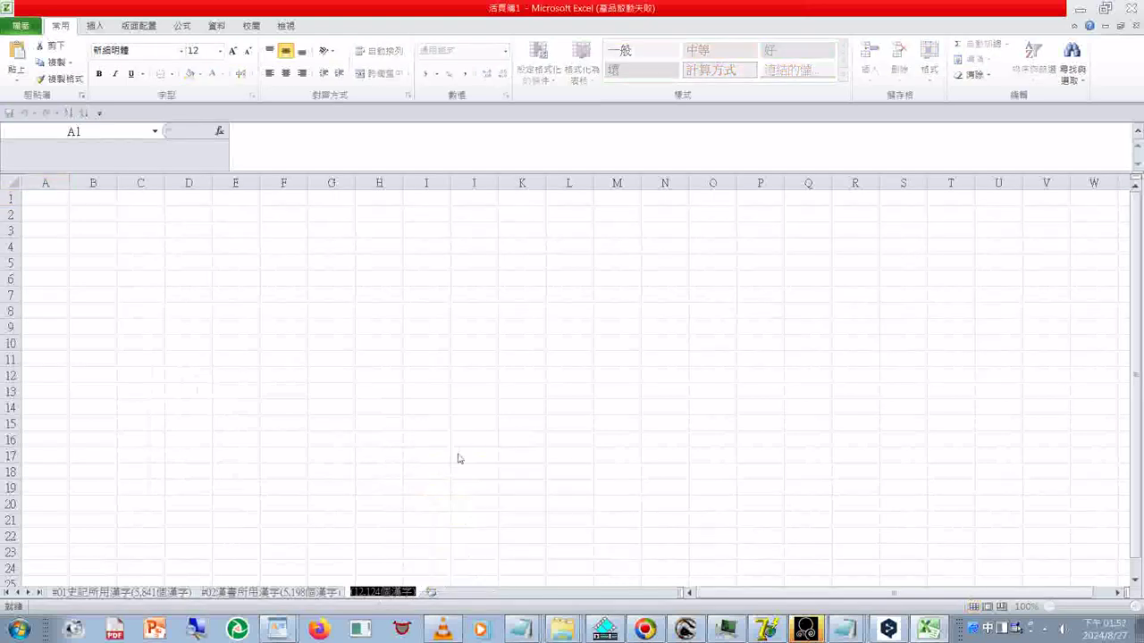
pyautogui.press('Home')
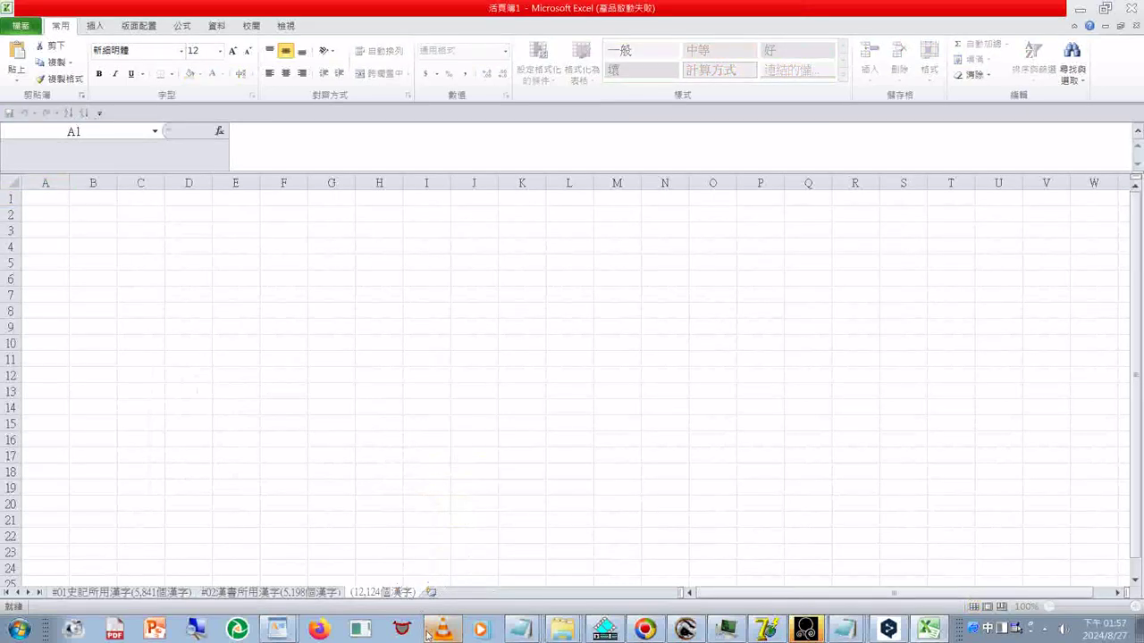
pyautogui.hotkey('ctrl', 'v')
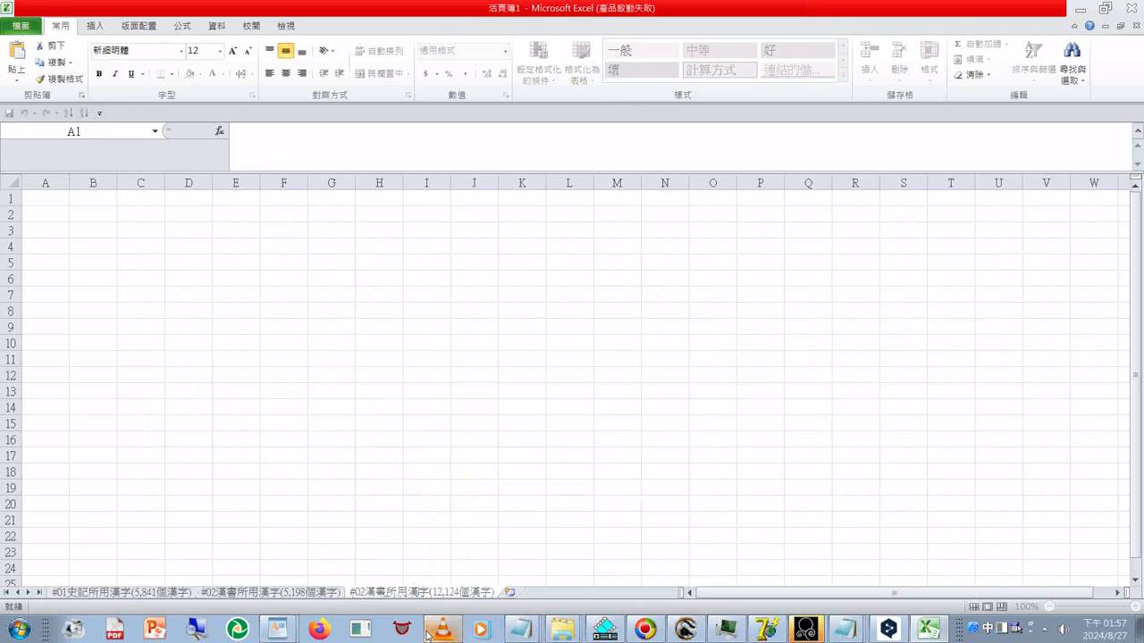
# Change the prefix in the third sheet's name to "#03後漢書所用漢字"
pyautogui.press('Right')
pyautogui.press('Right')
pyautogui.press('Right')
pyautogui.press('BackSpace')
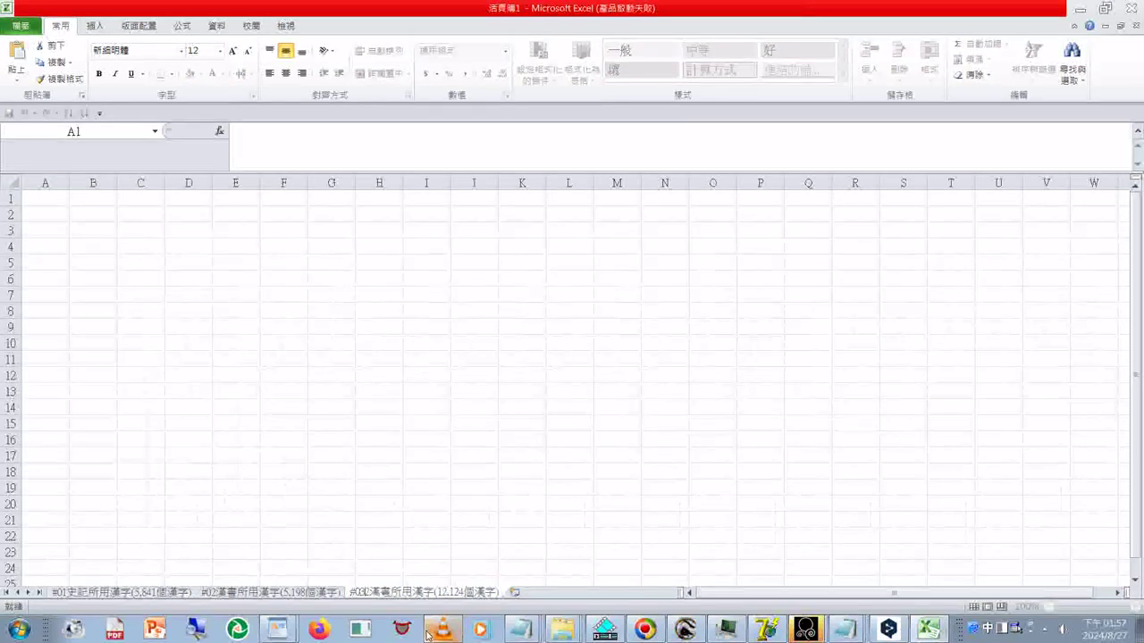
pyautogui.write('3')
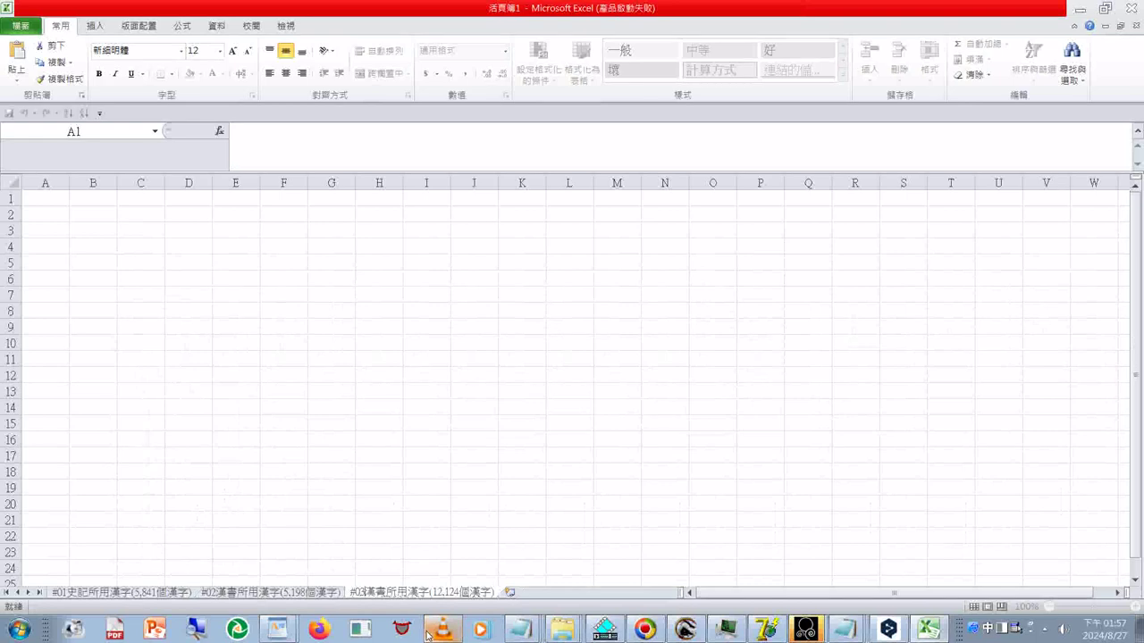
pyautogui.write('后')
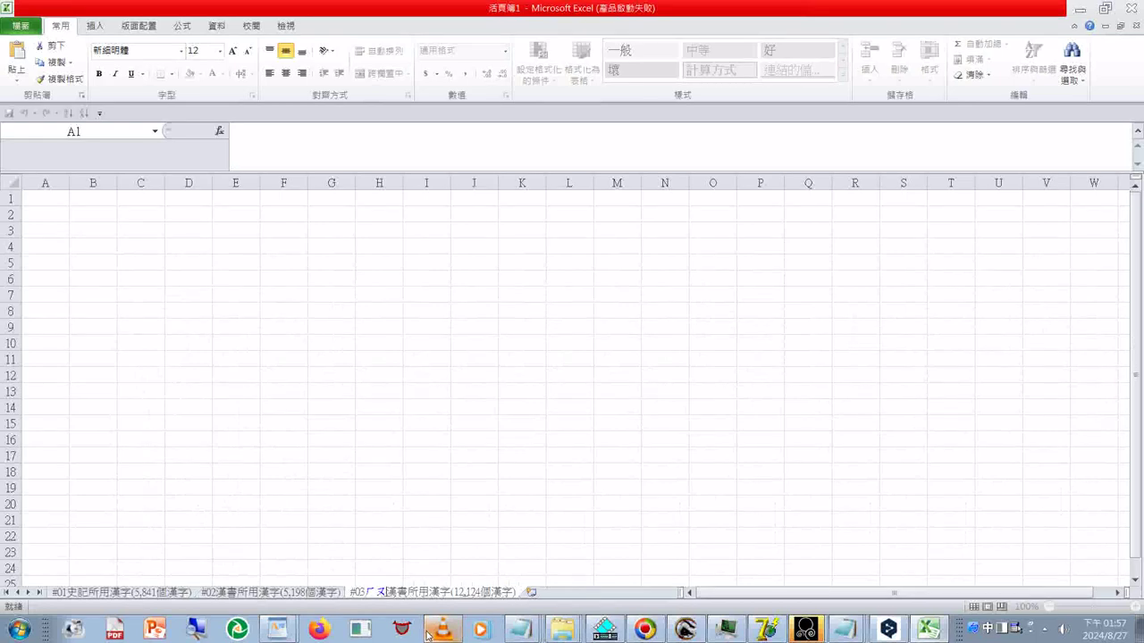
pyautogui.press('Down')
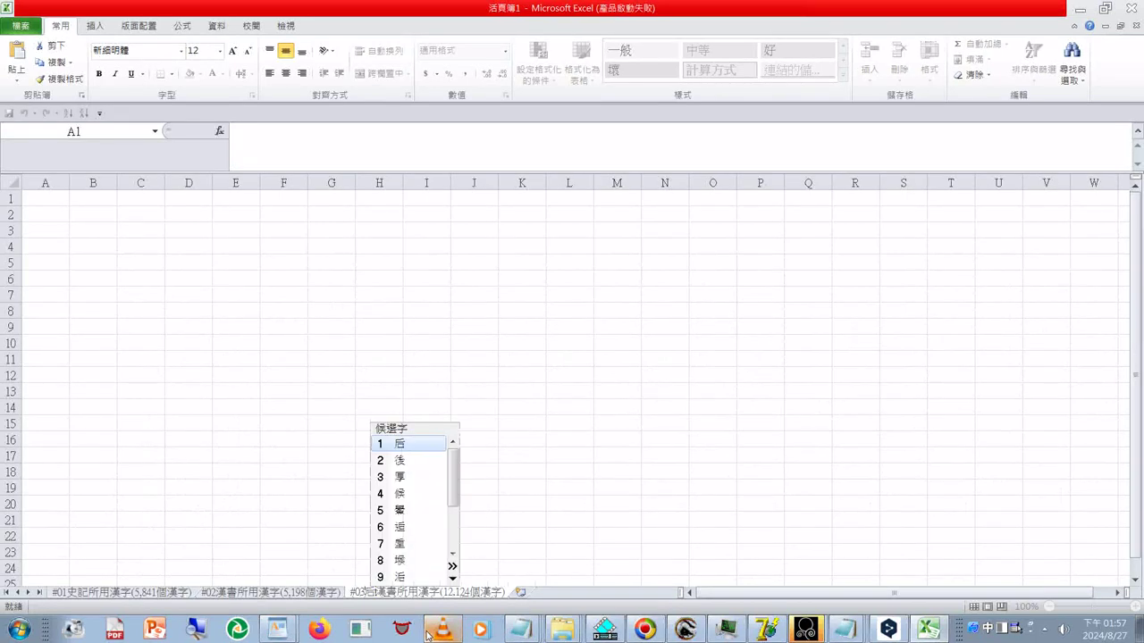
pyautogui.press('2')
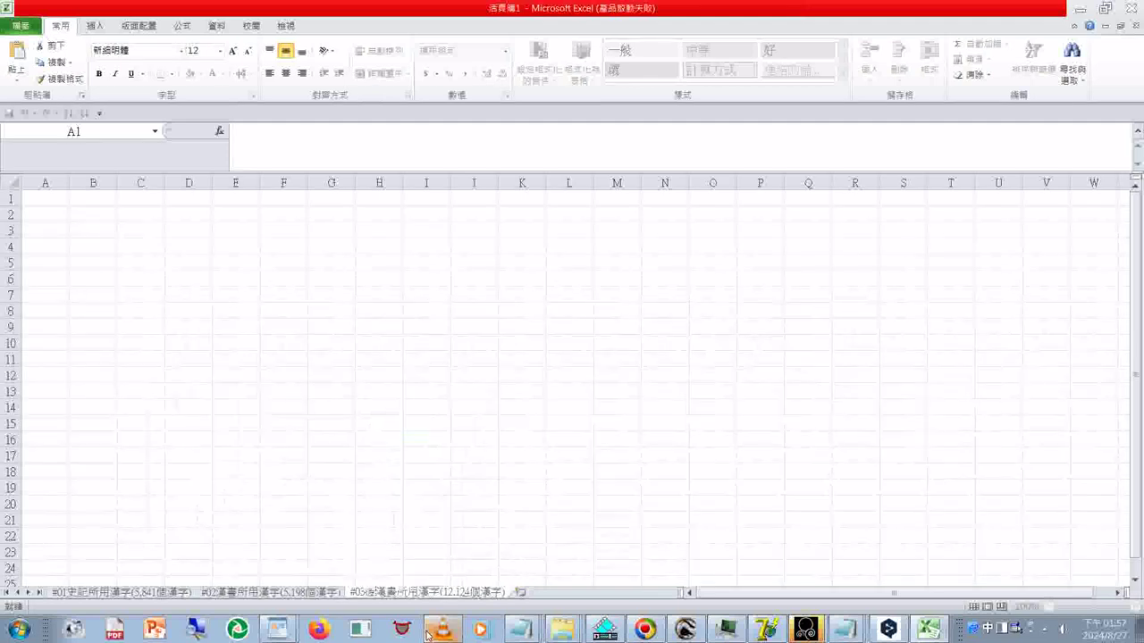
pyautogui.press('Return')
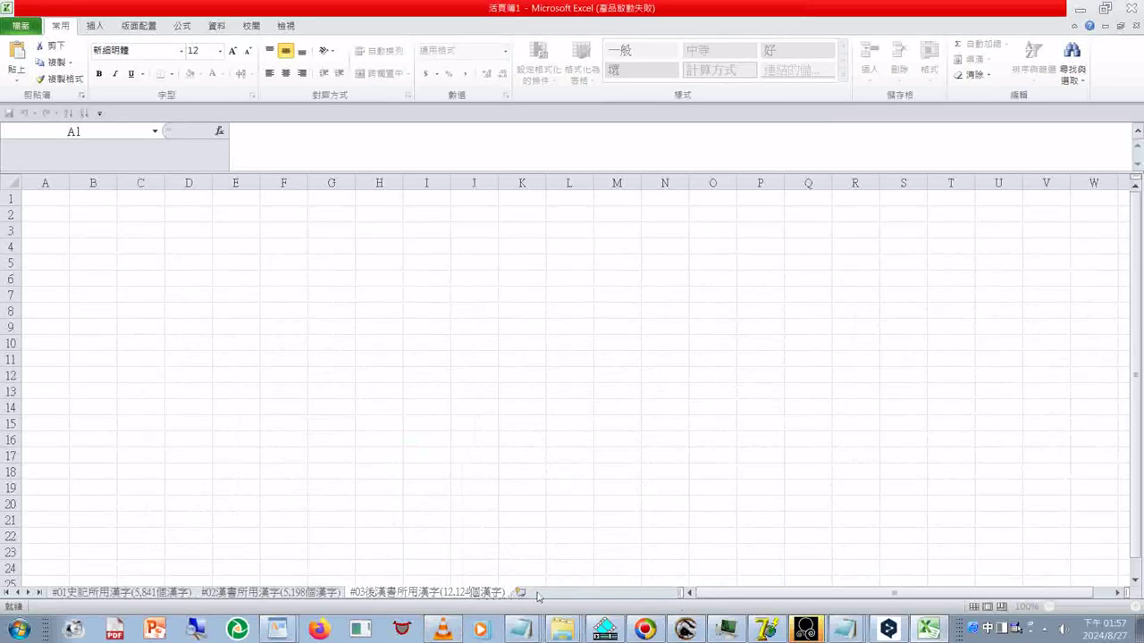
# Switch to the #03 後漢書 file in Notepad and copy the whole character list below the "03#後漢書" heading
pyautogui.click(525, 632)
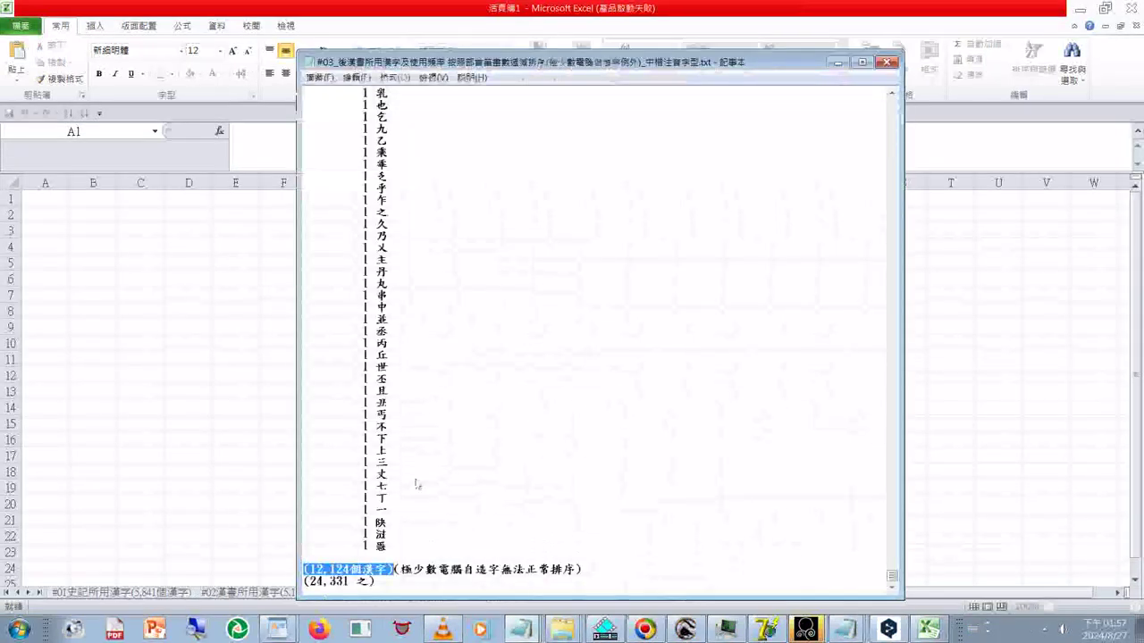
pyautogui.moveTo(400, 549); pyautogui.dragTo(255, 117)
pyautogui.moveTo(891, 577); pyautogui.dragTo(893, 342)
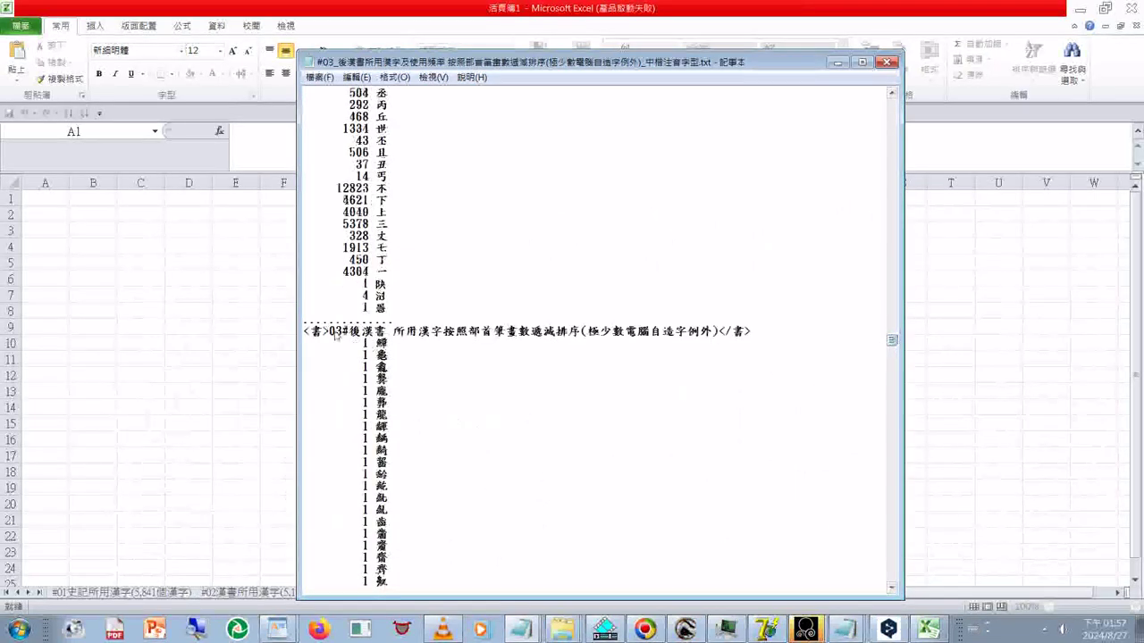
pyautogui.moveTo(304, 343); pyautogui.dragTo(389, 585)
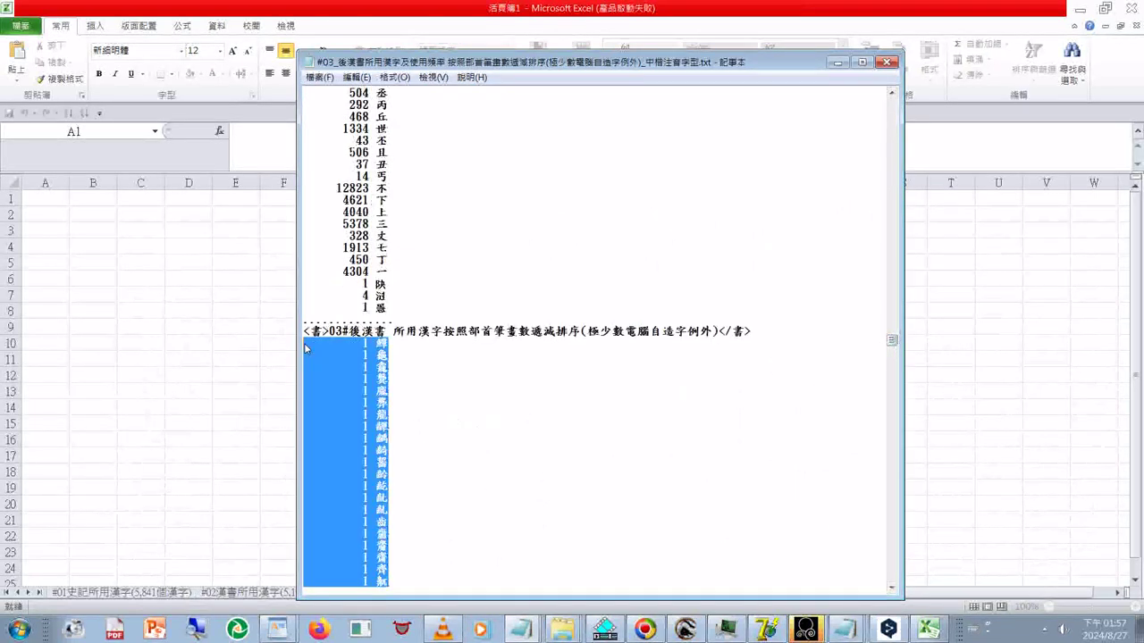
pyautogui.rightClick(362, 389)
pyautogui.click(399, 433)
# Try to paste the copied list into cell A1 of the #03後漢書 sheet in Excel
pyautogui.click(46, 203)
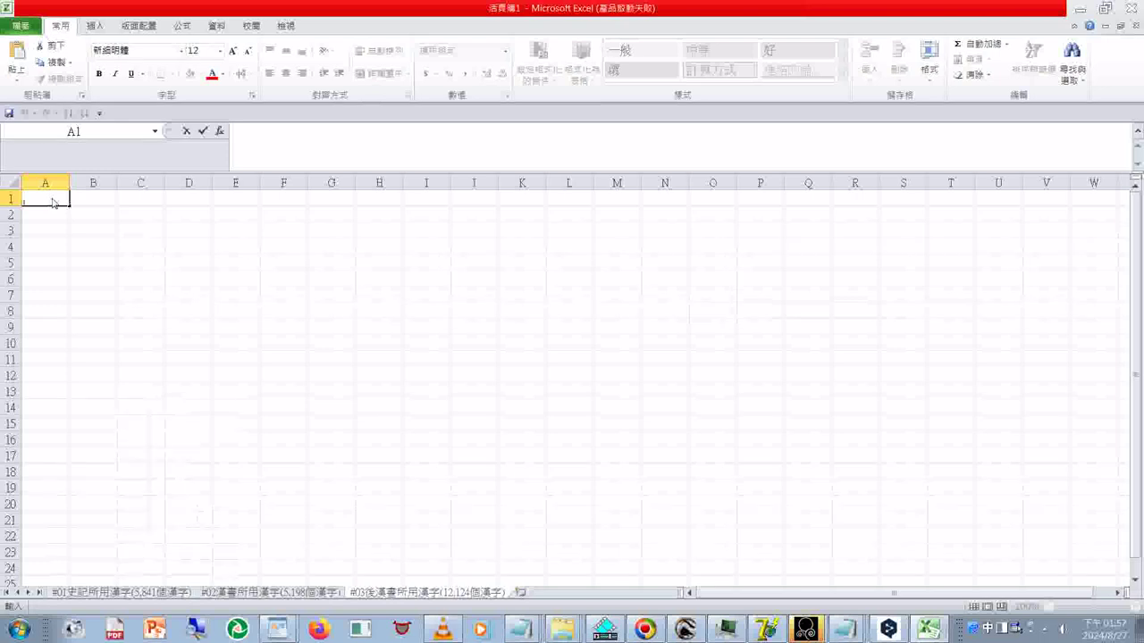
pyautogui.rightClick(51, 200)
pyautogui.click(82, 257)
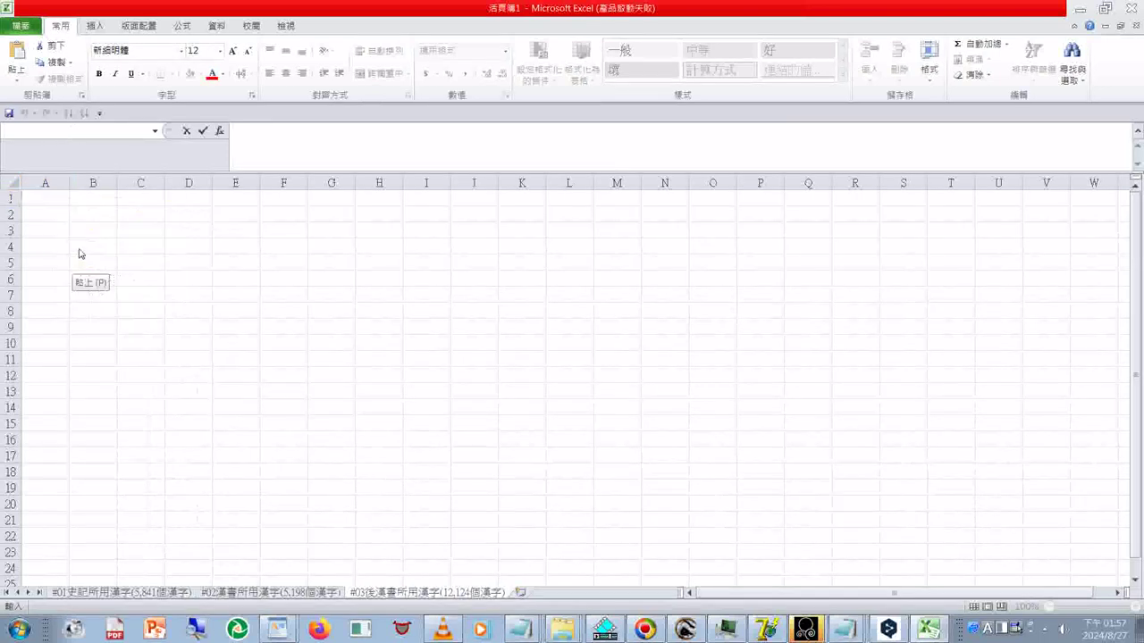
pyautogui.rightClick(39, 198)
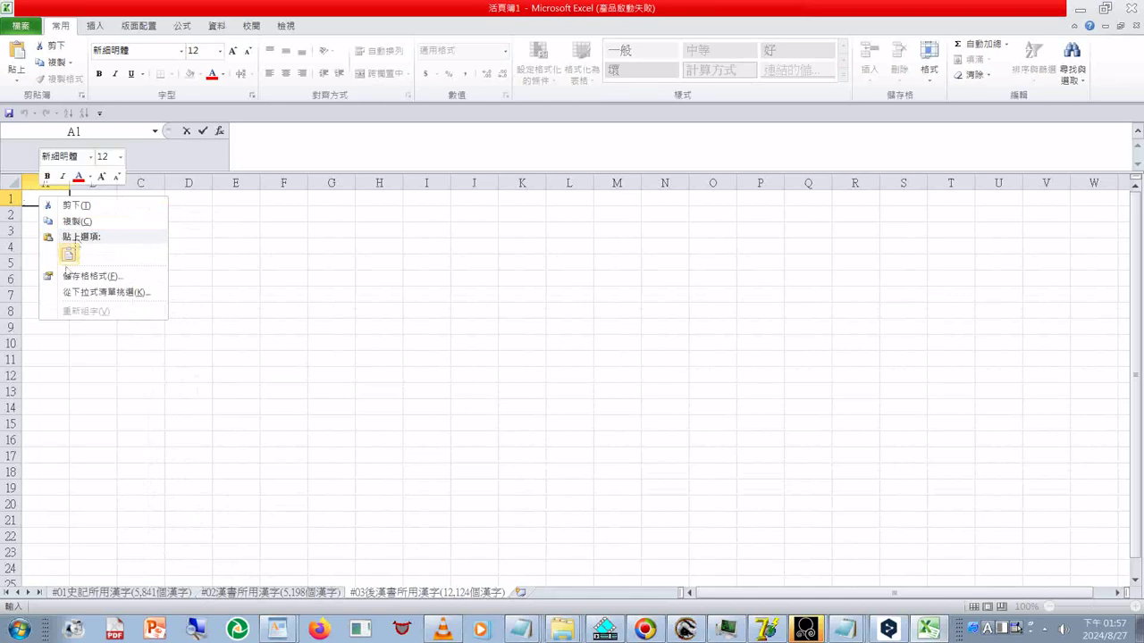
pyautogui.click(68, 256)
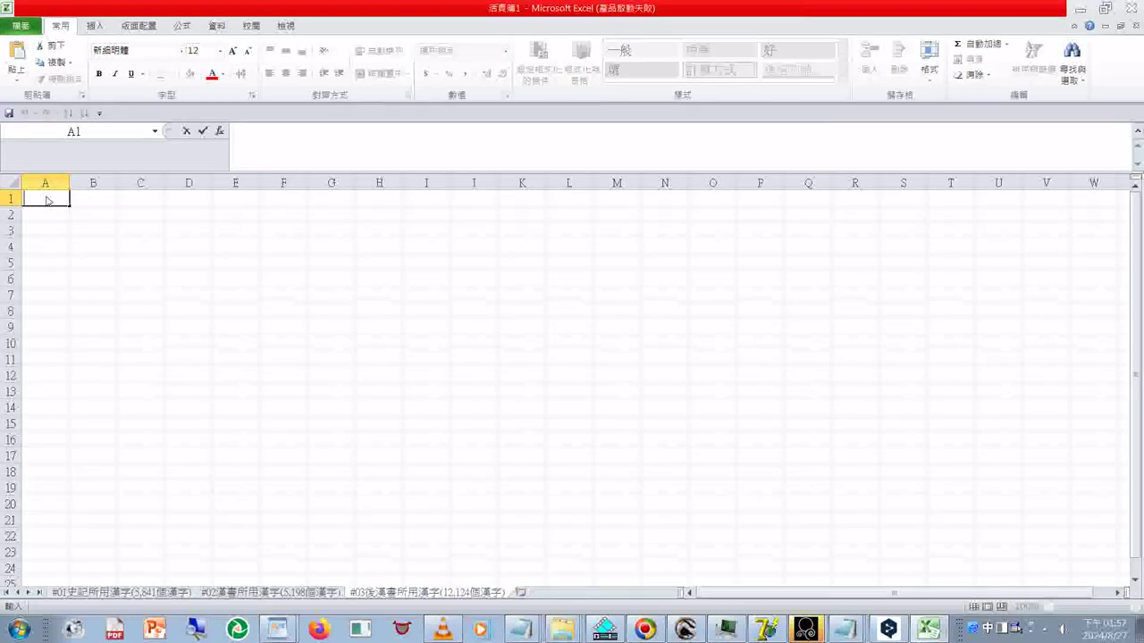
# Copy the selected 後漢書 list from Notepad once more and try again to paste it into cell A1 in Excel
pyautogui.click(529, 630)
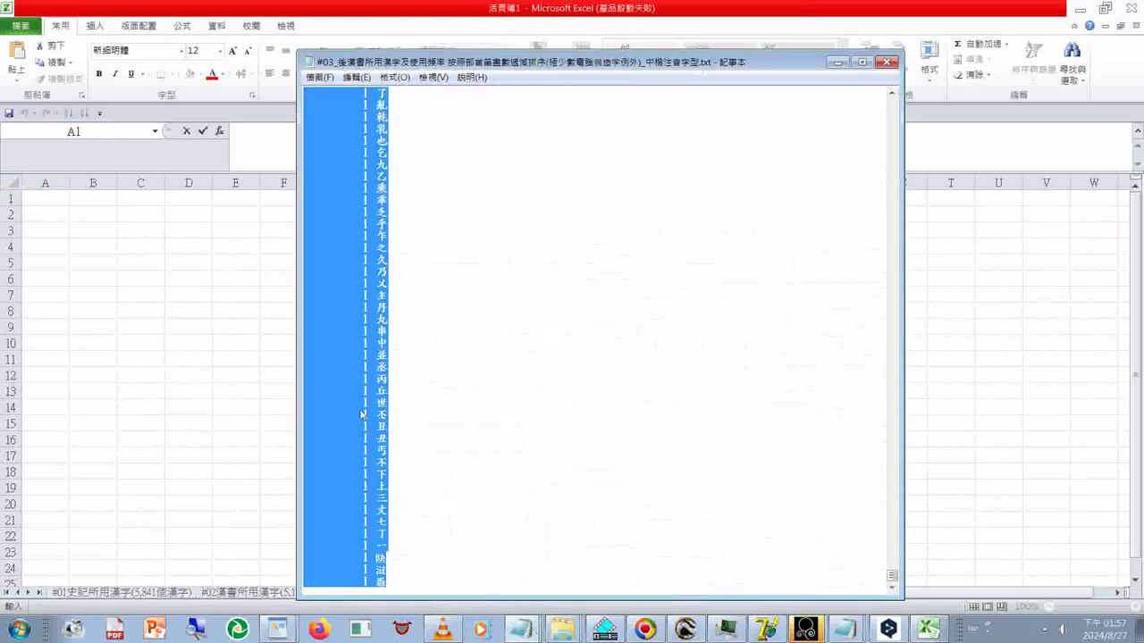
pyautogui.rightClick(361, 411)
pyautogui.click(395, 452)
pyautogui.click(39, 200)
pyautogui.rightClick(38, 200)
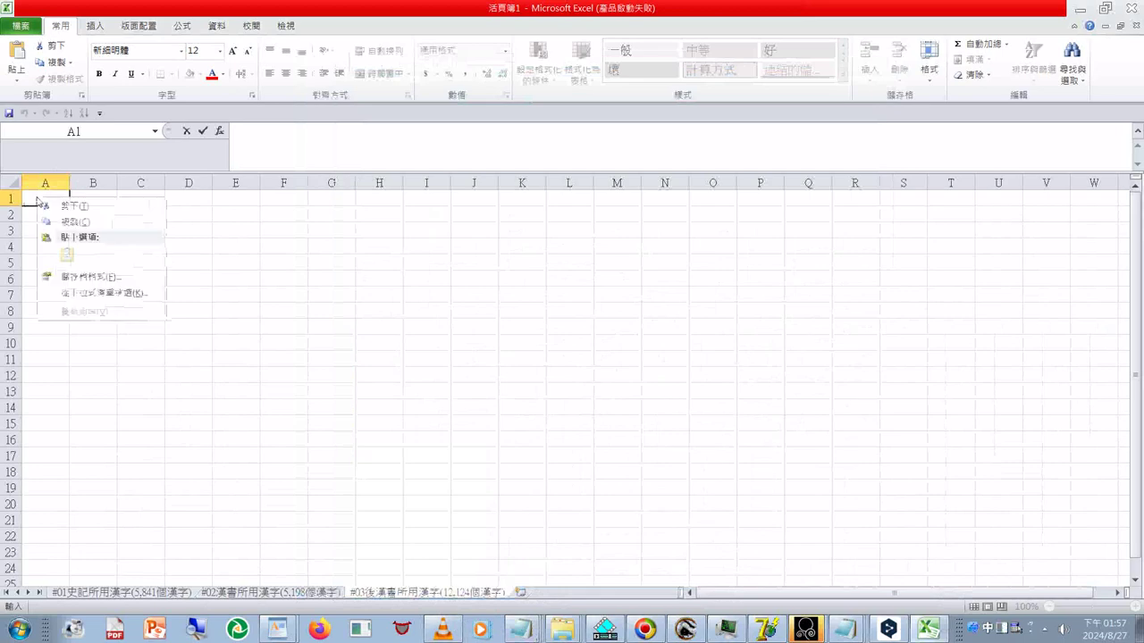
pyautogui.click(67, 255)
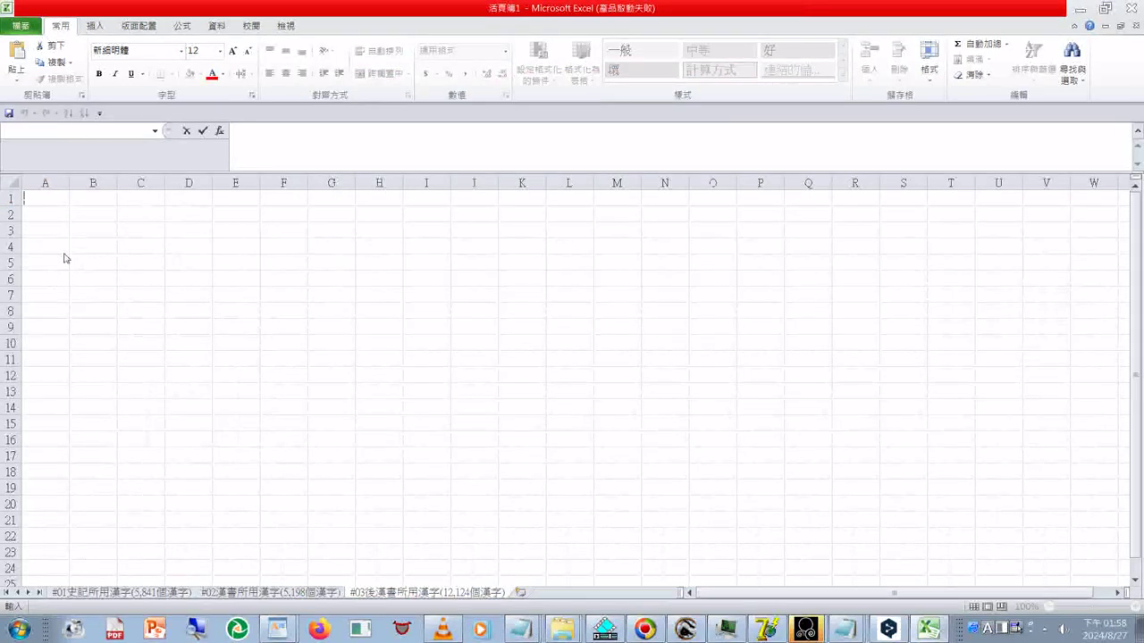
pyautogui.rightClick(50, 207)
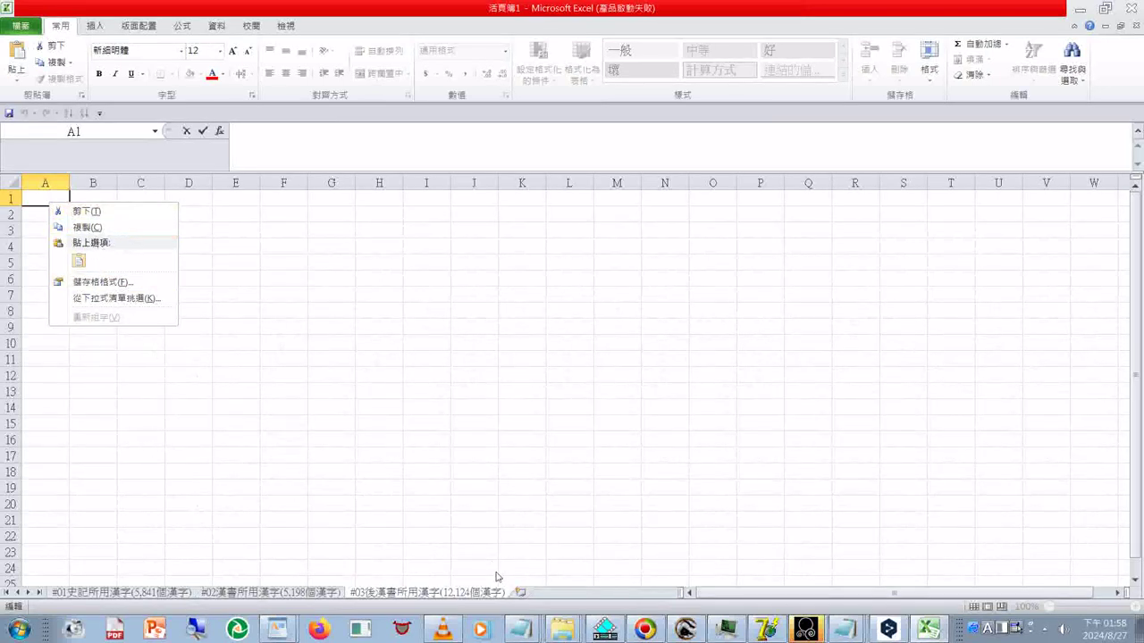
# Return to Notepad, dismiss the save prompt, and reselect the full 後漢書 character list below its heading for copying
pyautogui.click(526, 636)
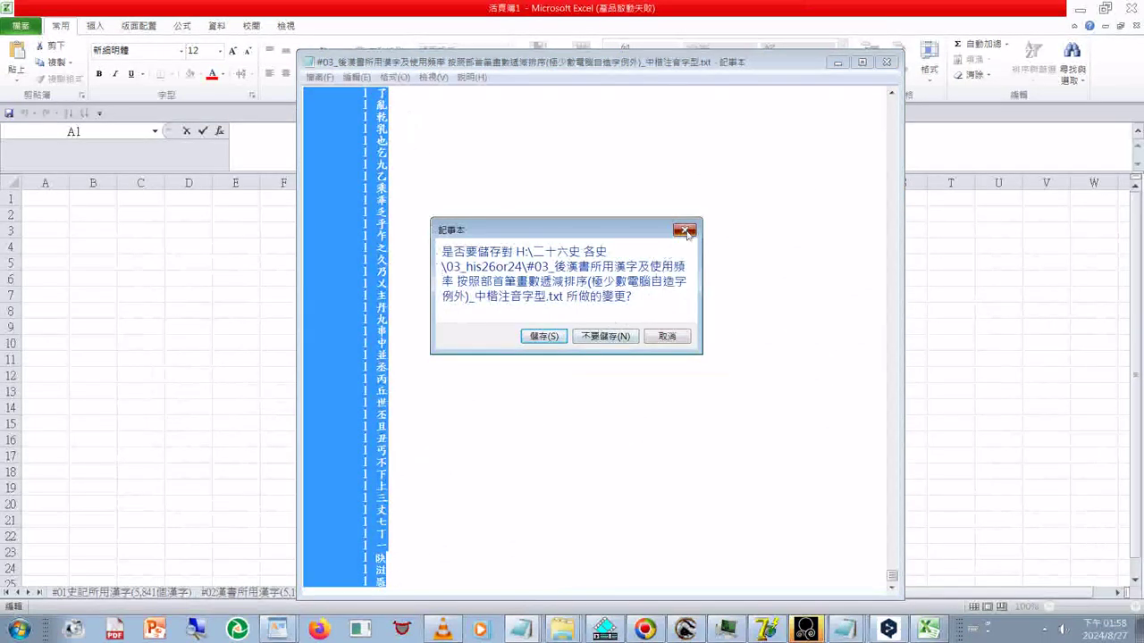
pyautogui.click(686, 231)
pyautogui.click(319, 77)
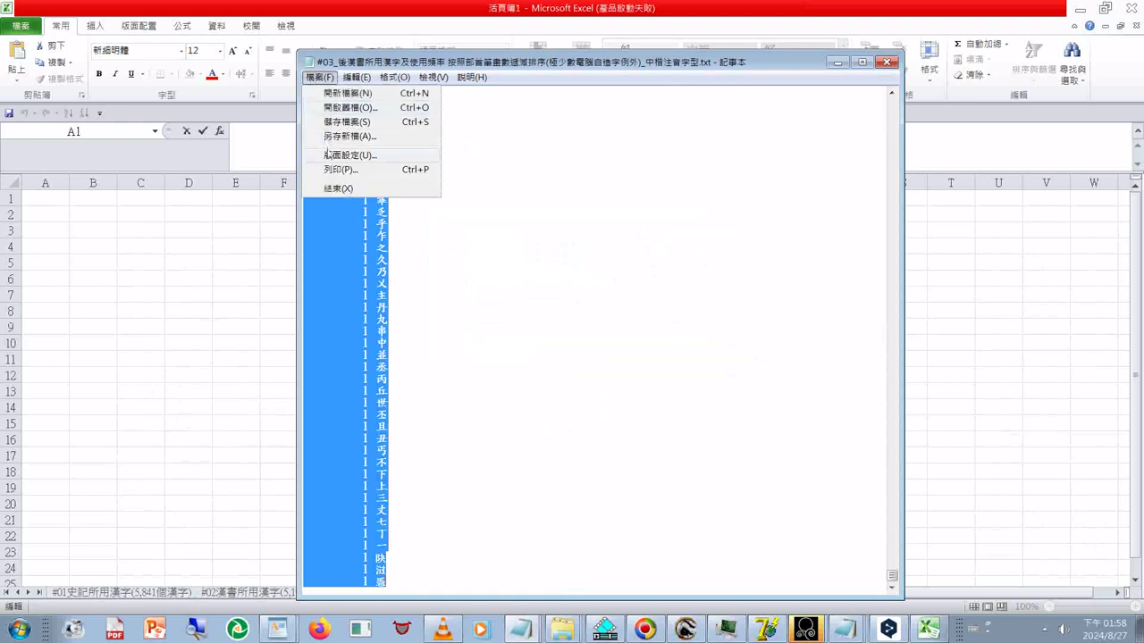
pyautogui.click(363, 148)
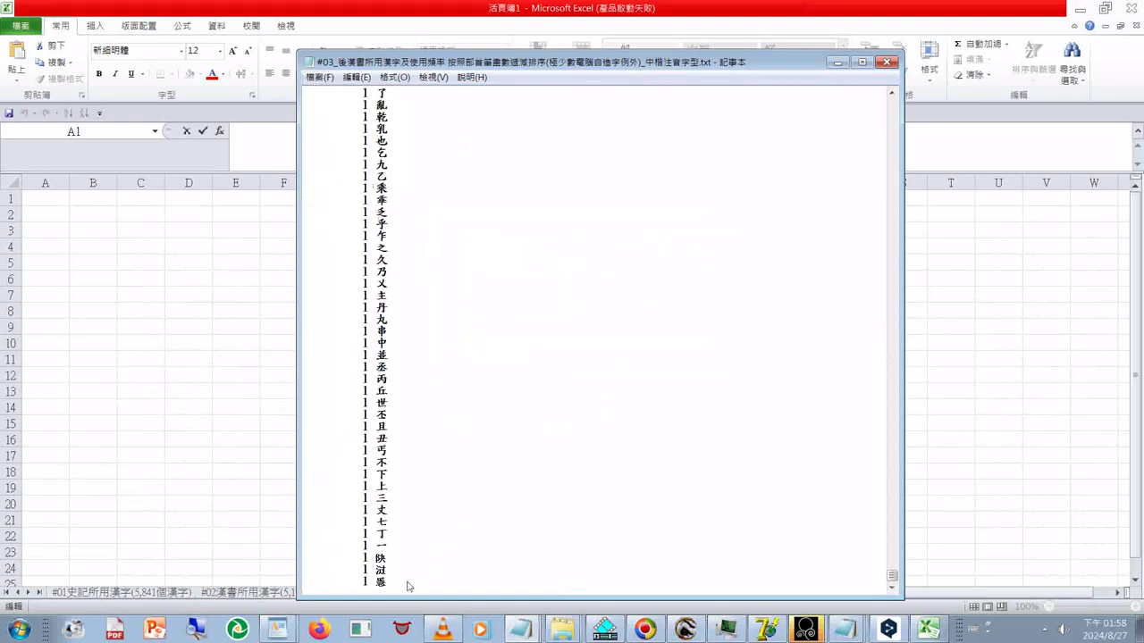
pyautogui.moveTo(406, 586); pyautogui.dragTo(278, 284)
pyautogui.moveTo(892, 579); pyautogui.dragTo(891, 340)
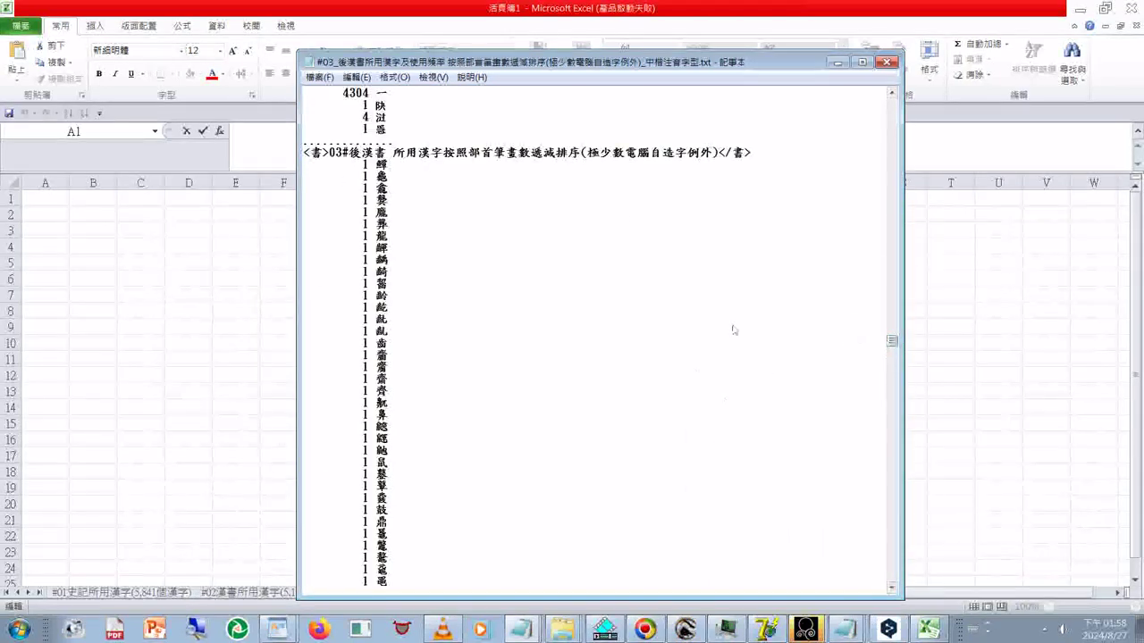
pyautogui.click(307, 169)
pyautogui.hotkey('ctrl', 'shift', 'End')
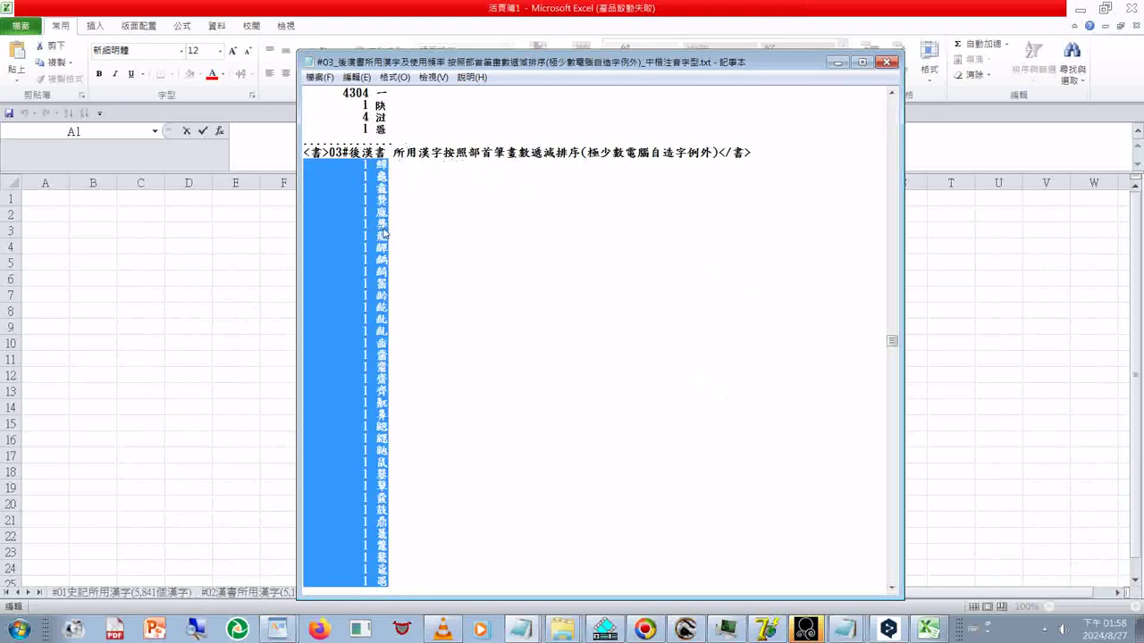
# Paste the 後漢書 character list into column A of the #03後漢書 sheet in Excel, accepting the differing range size
pyautogui.click(51, 200)
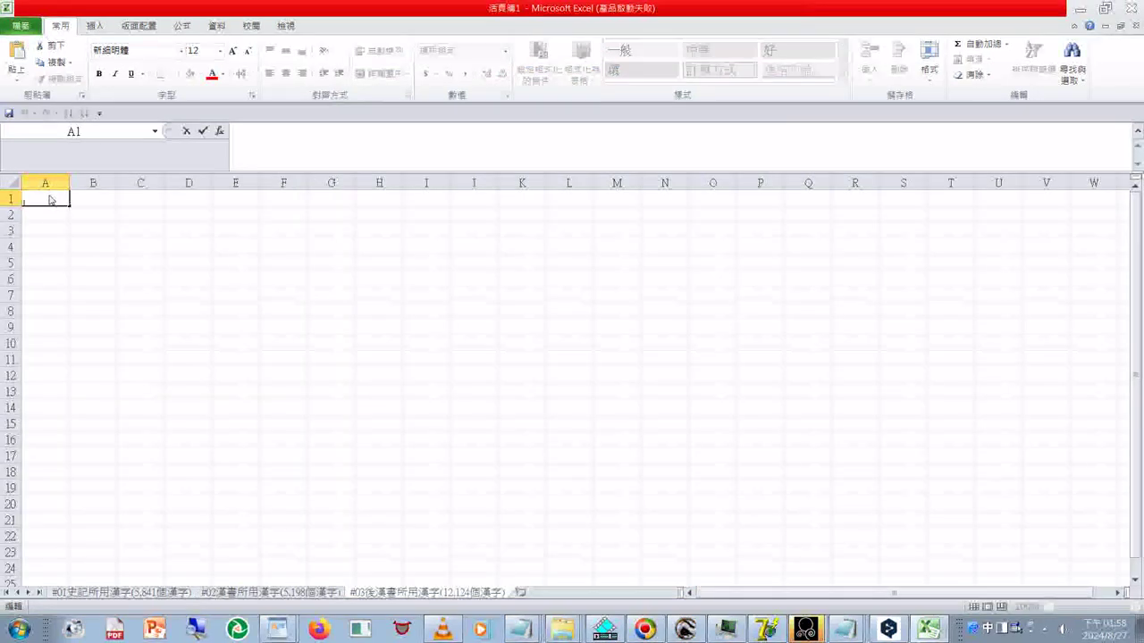
pyautogui.rightClick(50, 200)
pyautogui.click(80, 254)
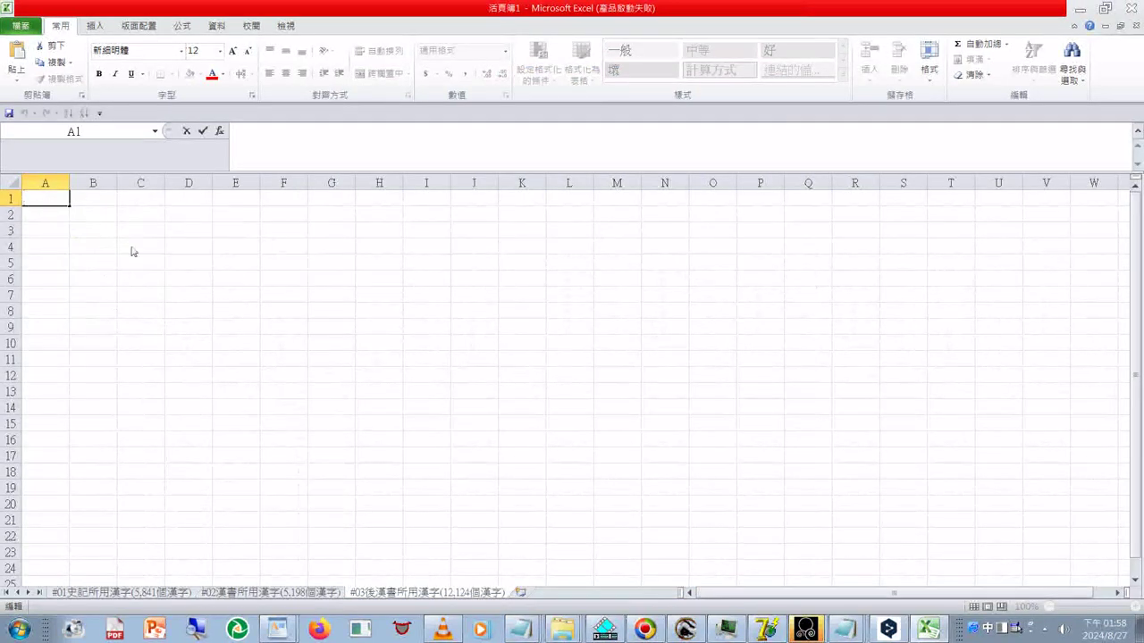
pyautogui.press('Escape')
pyautogui.hotkey('ctrl', 'shift', 'Down')
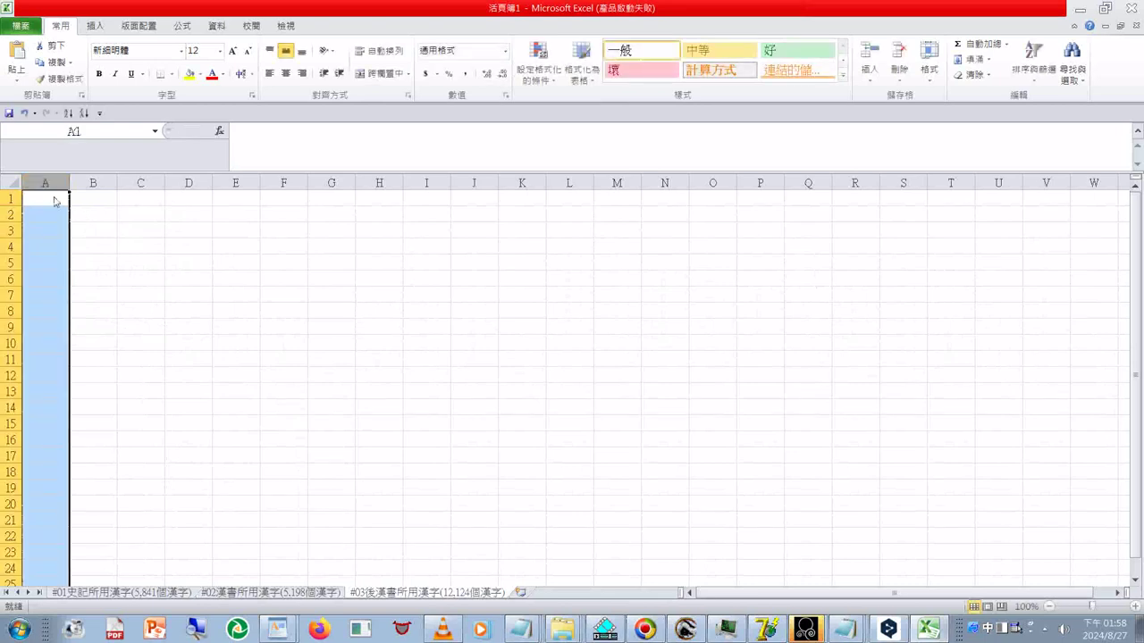
pyautogui.hotkey('ctrl', 'v')
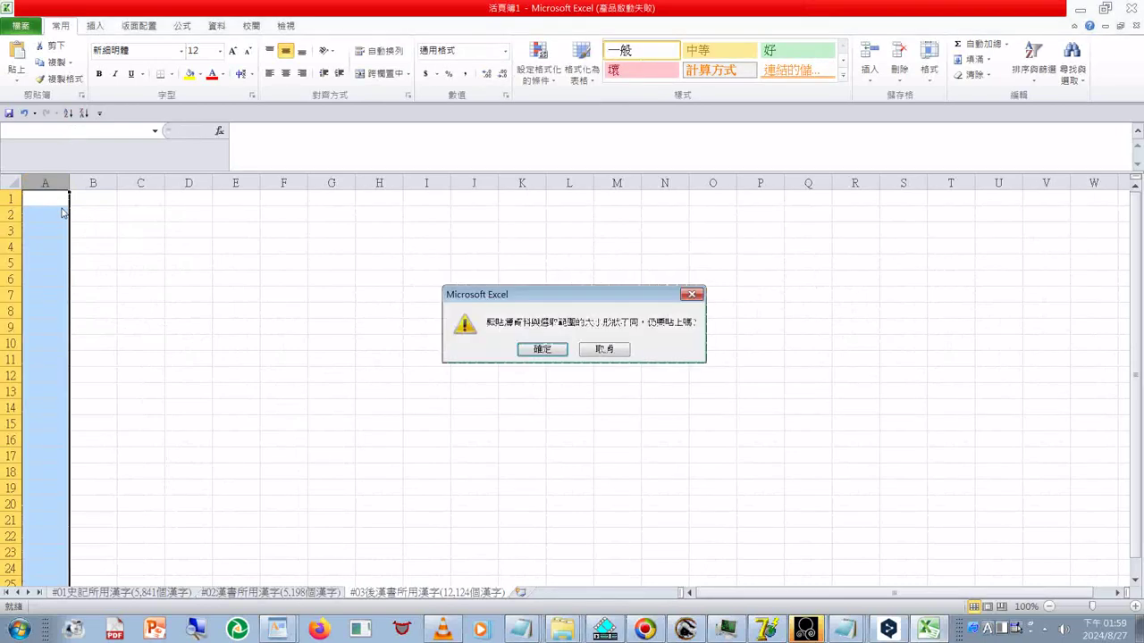
pyautogui.click(539, 350)
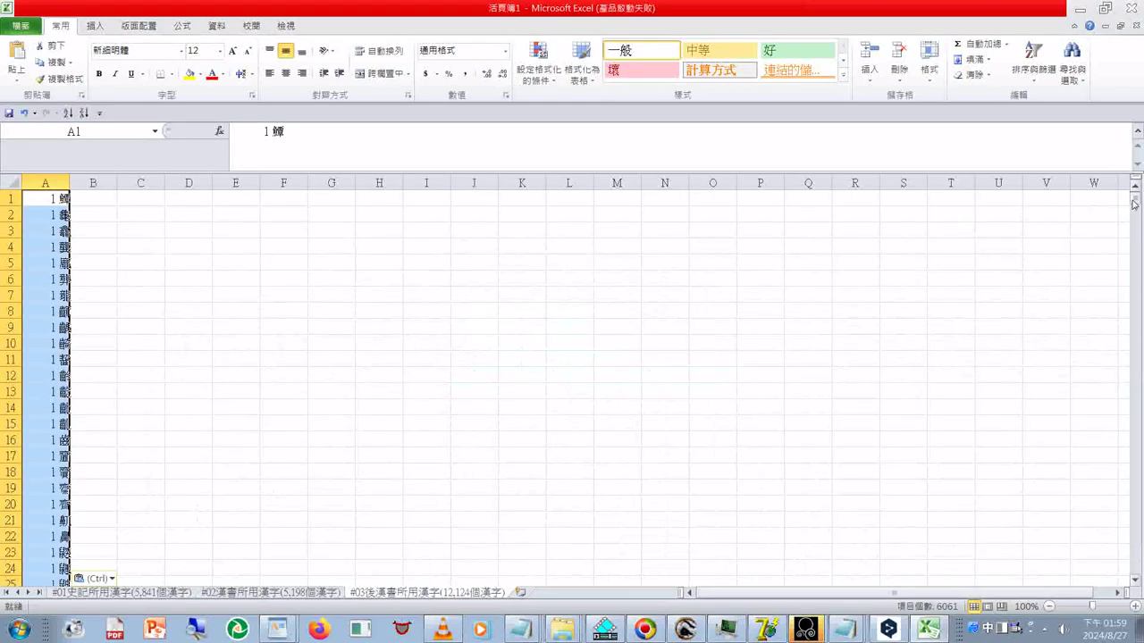
# Check the last filled row of the 後漢書 list and rename its sheet to #03後漢書所用漢字(6,061個漢字)
pyautogui.moveTo(1136, 202); pyautogui.dragTo(1137, 577)
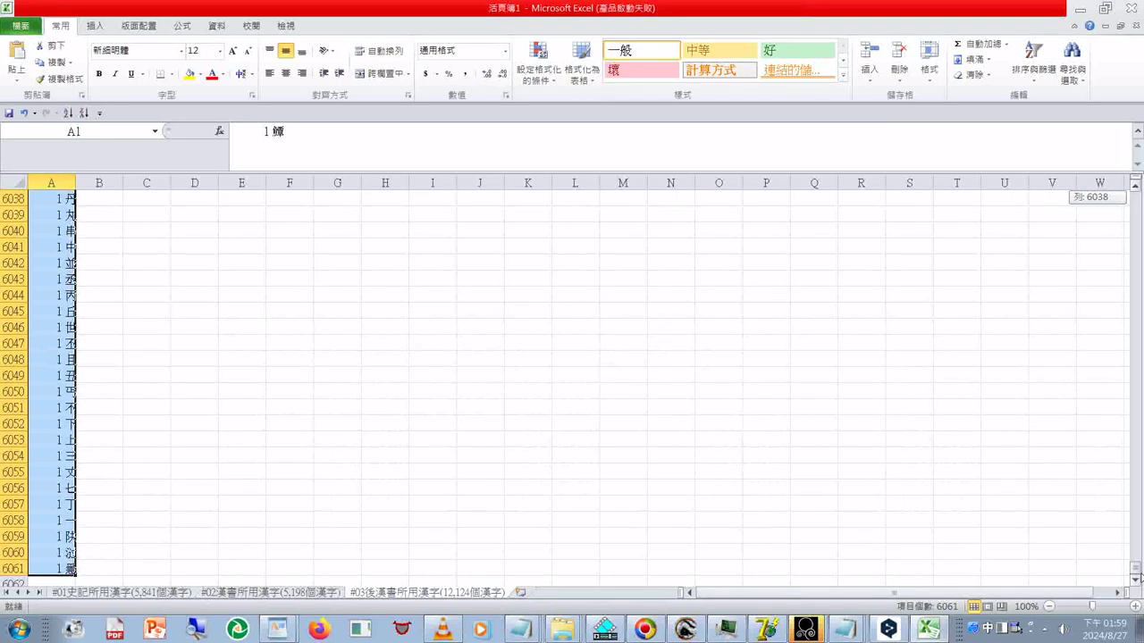
pyautogui.moveTo(1137, 577); pyautogui.dragTo(1140, 547)
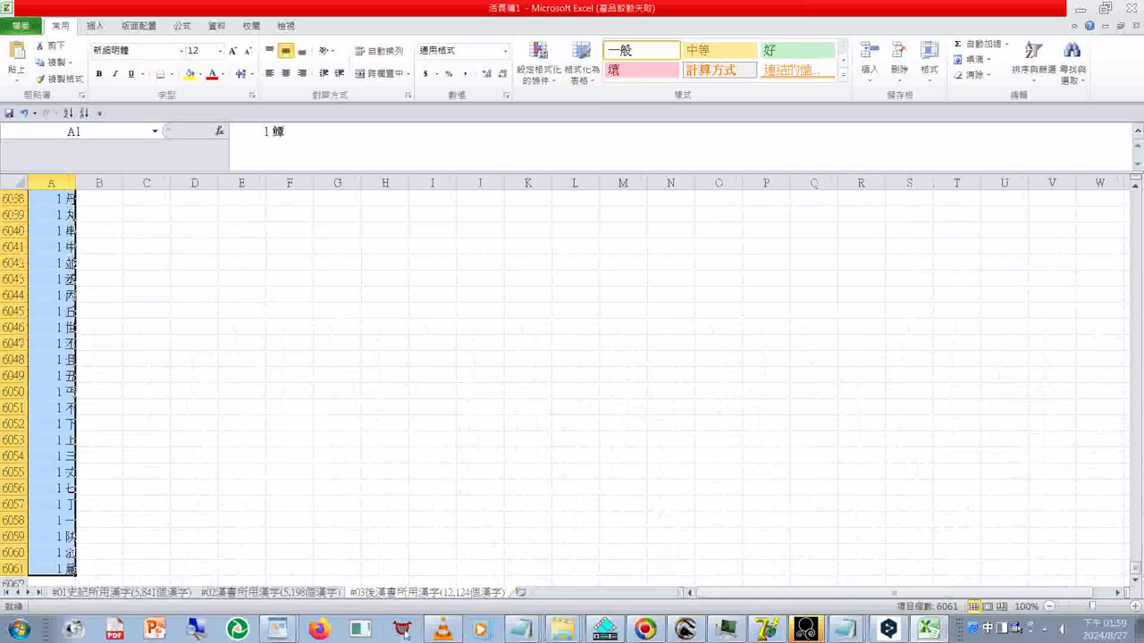
pyautogui.hotkey('ctrl', 'v')
pyautogui.rightClick(451, 595)
pyautogui.moveTo(506, 527)
pyautogui.click(590, 492)
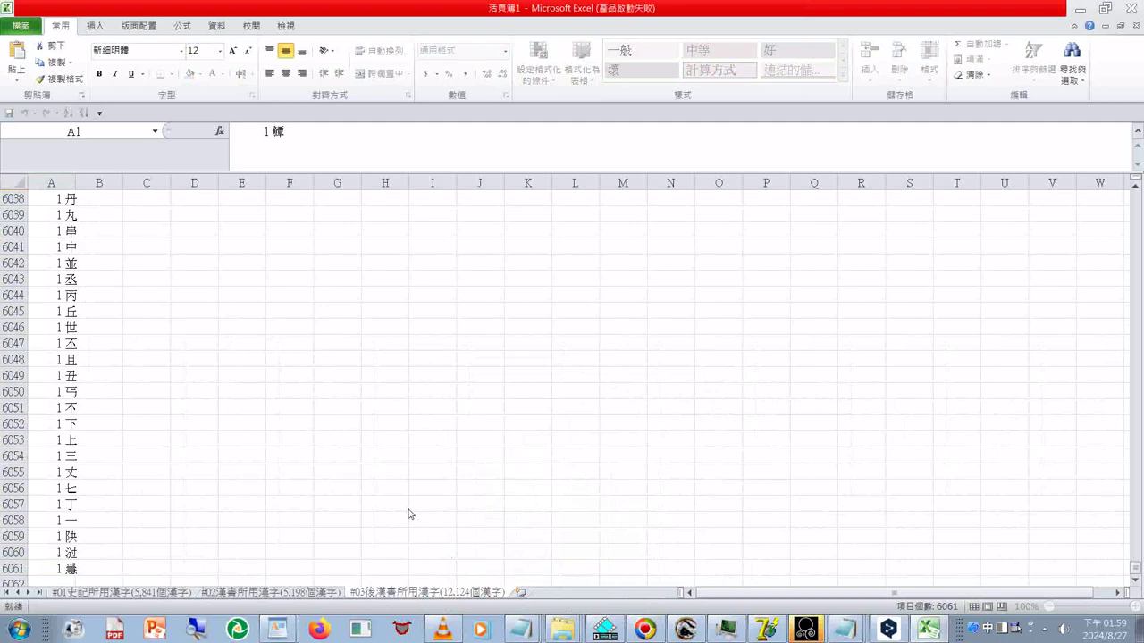
pyautogui.write('5')
pyautogui.press('BackSpace')
pyautogui.press('BackSpace')
pyautogui.press('Delete')
pyautogui.press('Delete')
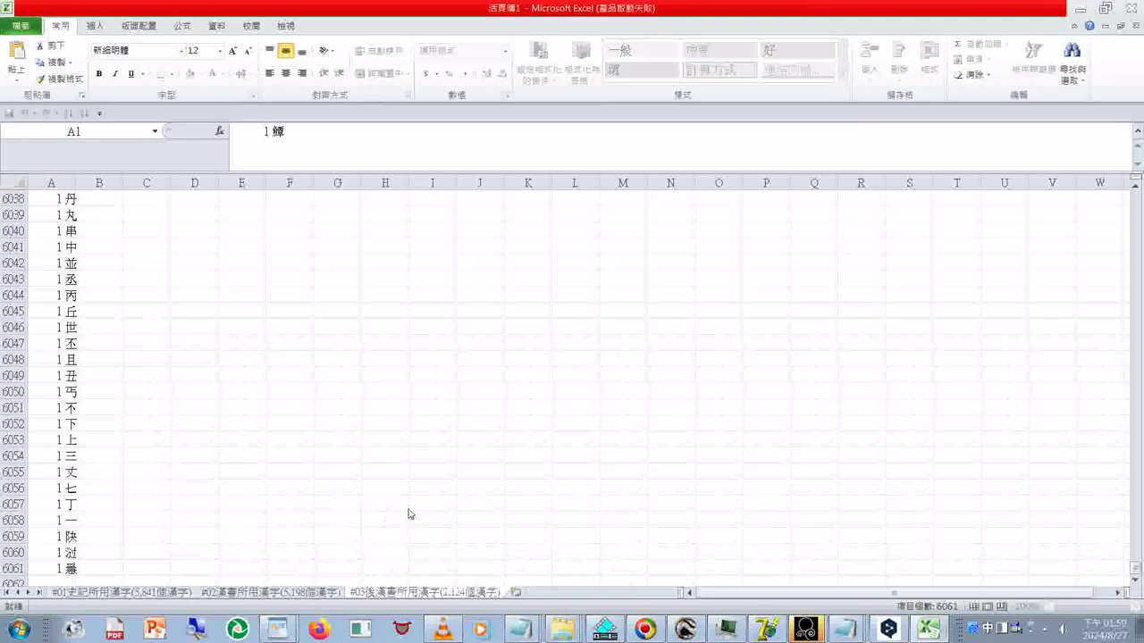
pyautogui.write('4')
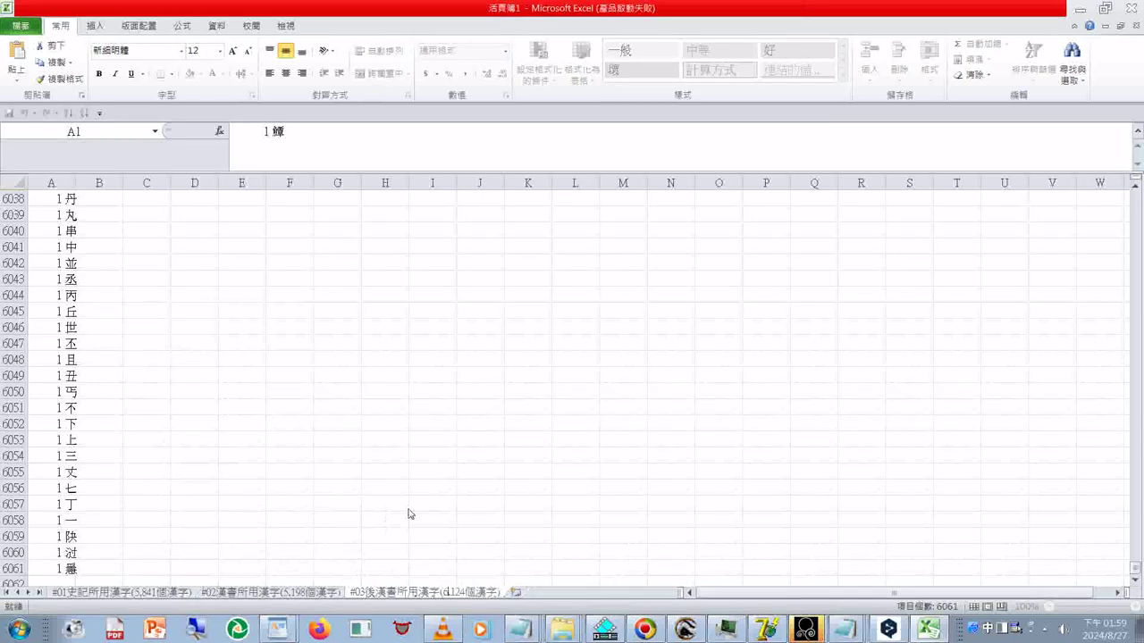
pyautogui.write(',061')
pyautogui.press('Delete')
pyautogui.press('Delete')
pyautogui.press('Delete')
# Switch to Notepad and copy the full 後漢書 usage-frequency list between its heading and the dotted separator
pyautogui.moveTo(1135, 568); pyautogui.dragTo(1136, 195)
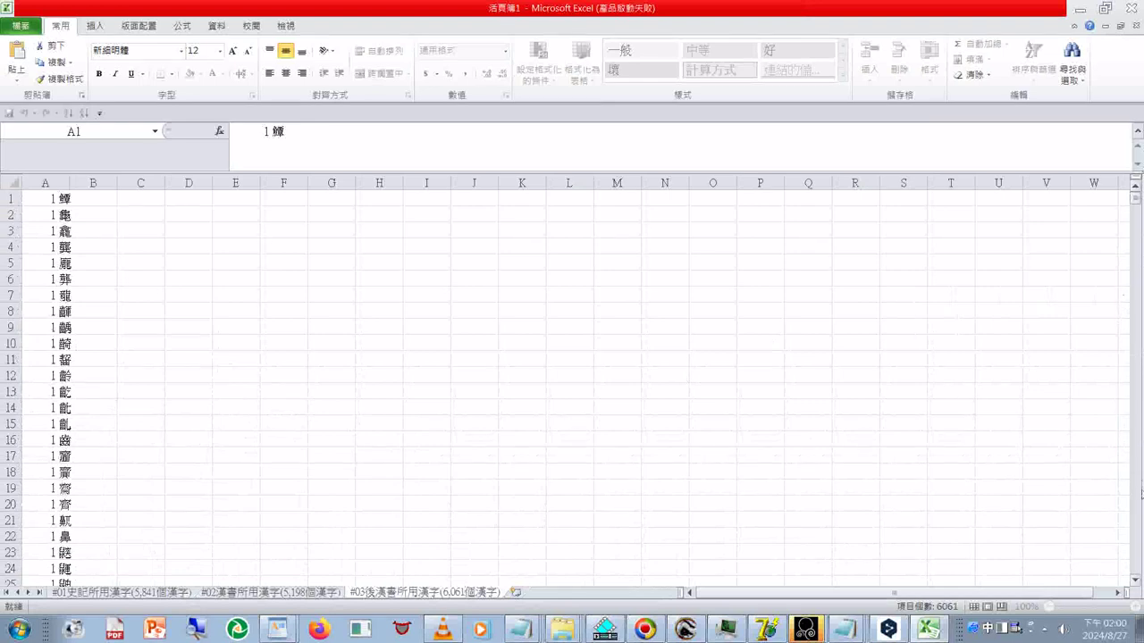
pyautogui.click(520, 630)
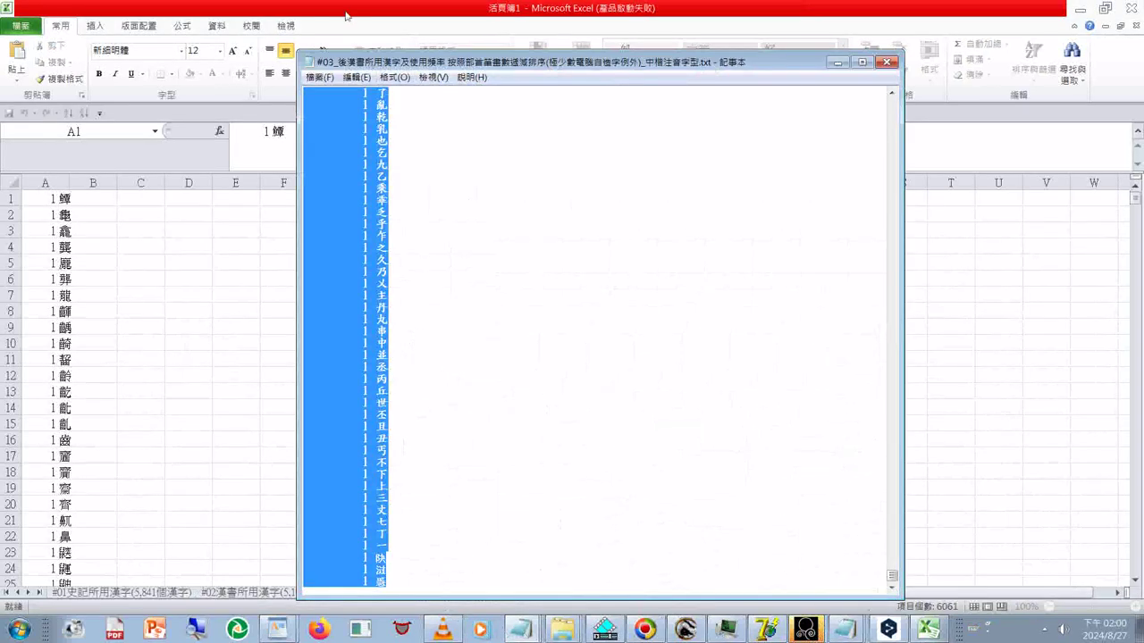
pyautogui.moveTo(423, 69); pyautogui.dragTo(374, 84)
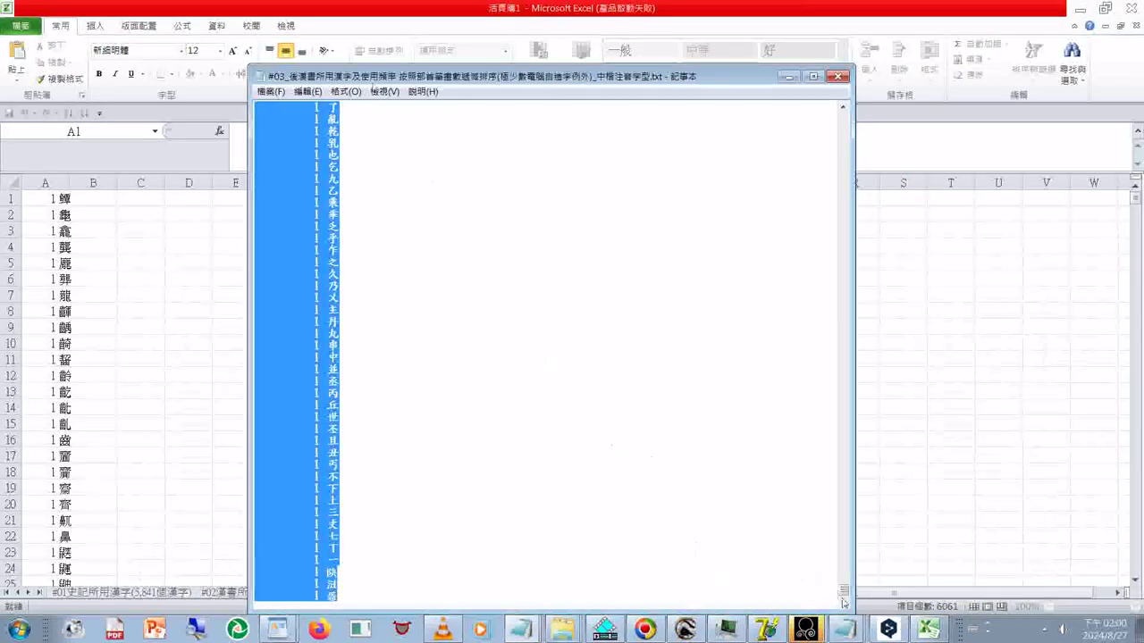
pyautogui.moveTo(845, 593); pyautogui.dragTo(830, 361)
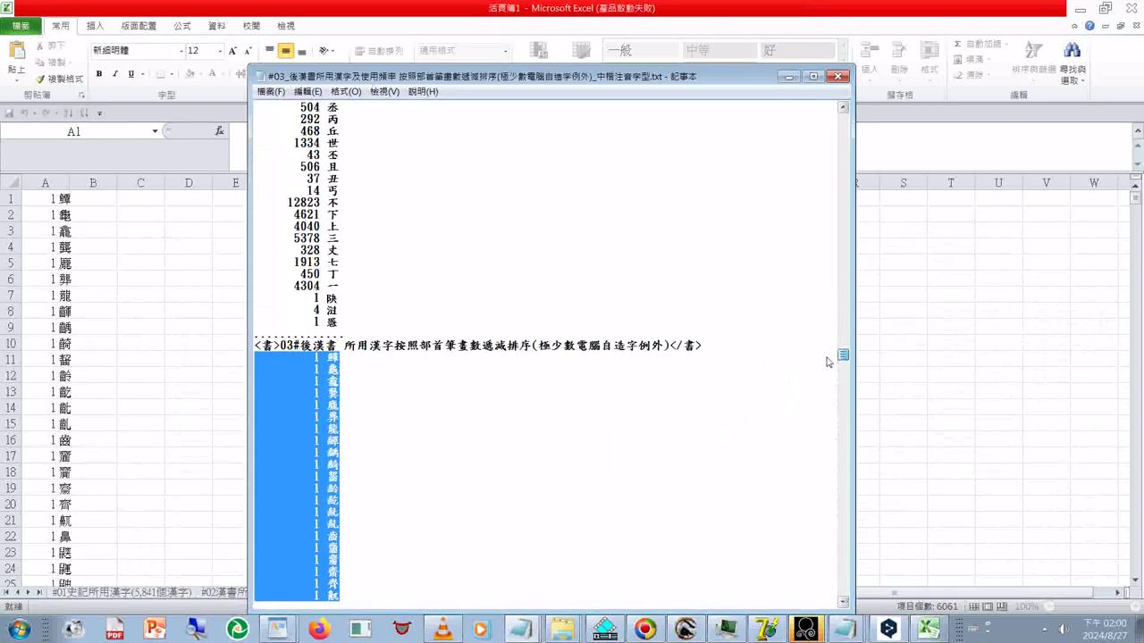
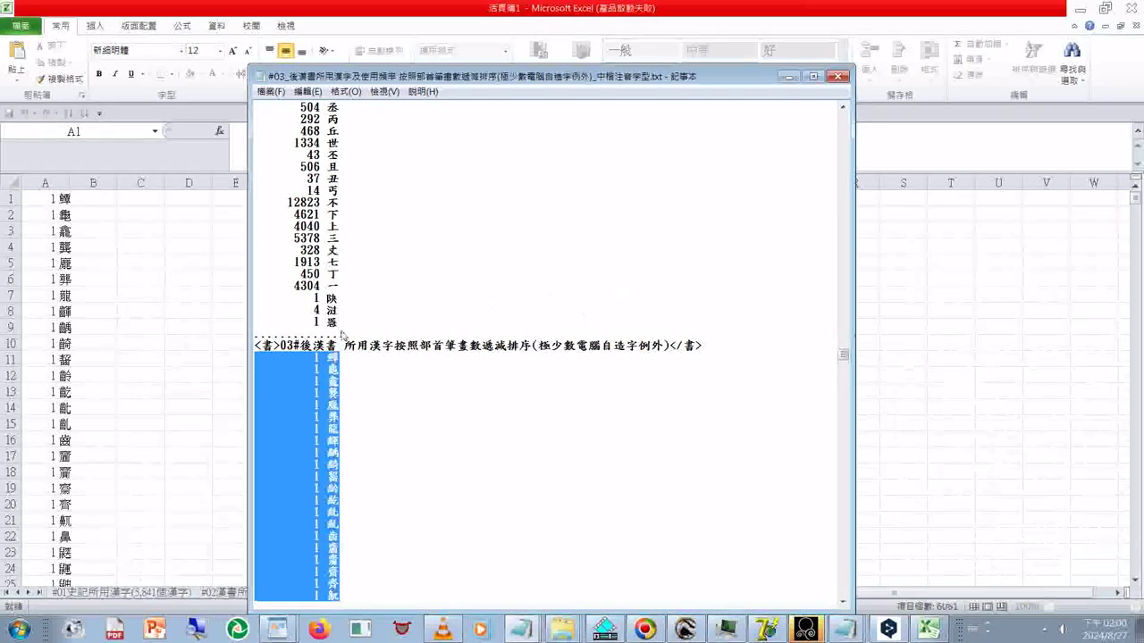
pyautogui.moveTo(347, 327); pyautogui.dragTo(243, 250)
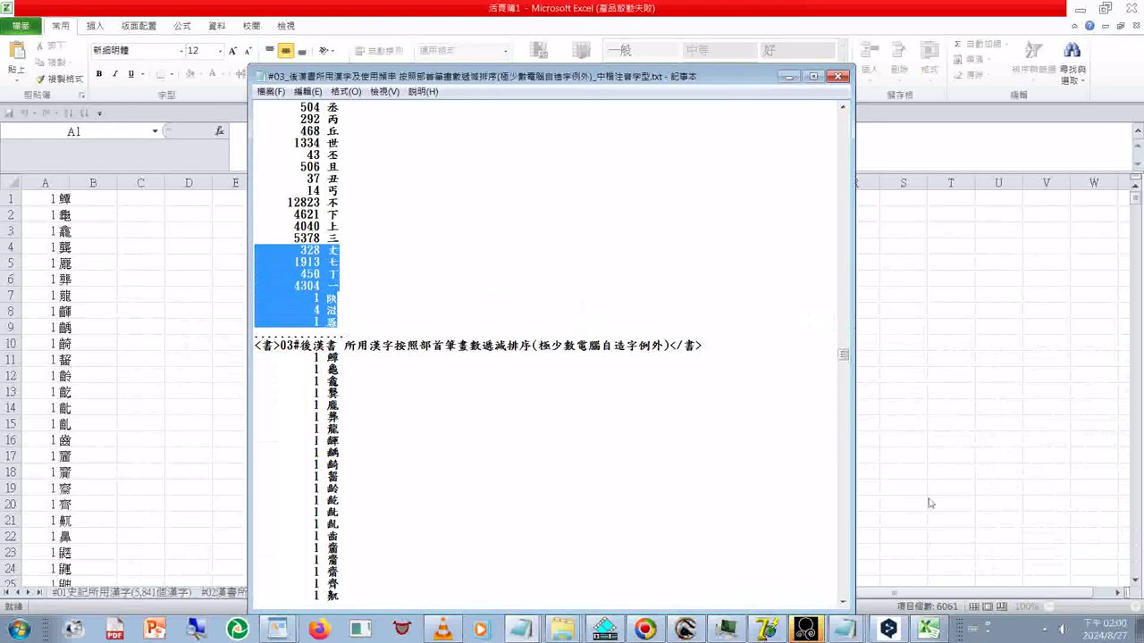
pyautogui.moveTo(843, 354); pyautogui.dragTo(835, 120)
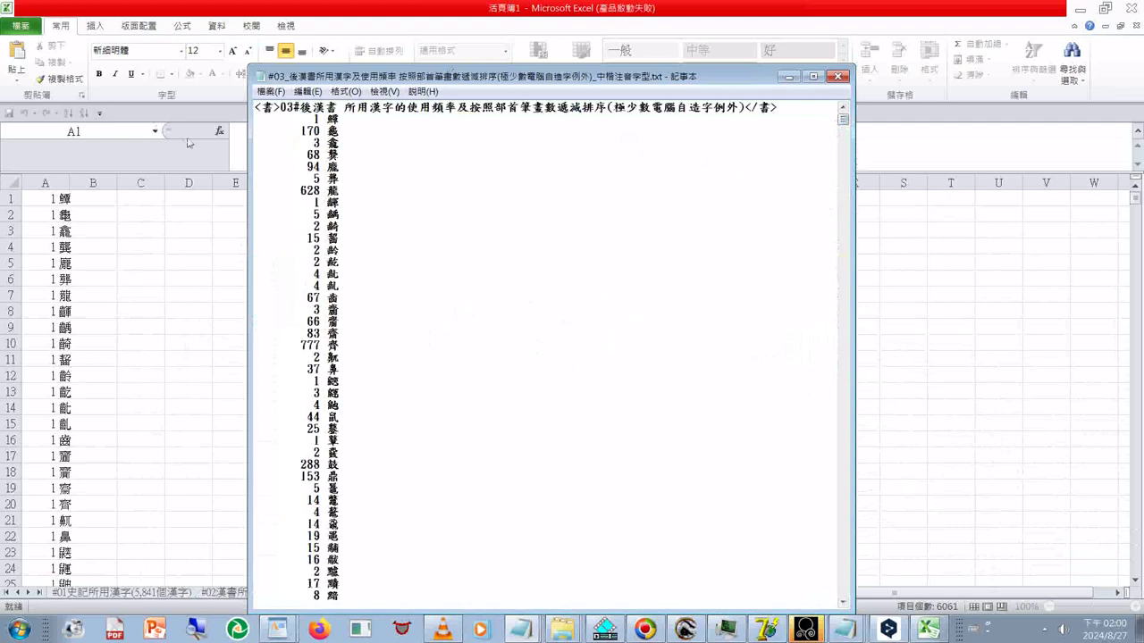
pyautogui.click(256, 120)
pyautogui.hotkey('ctrl', 'shift', 'End')
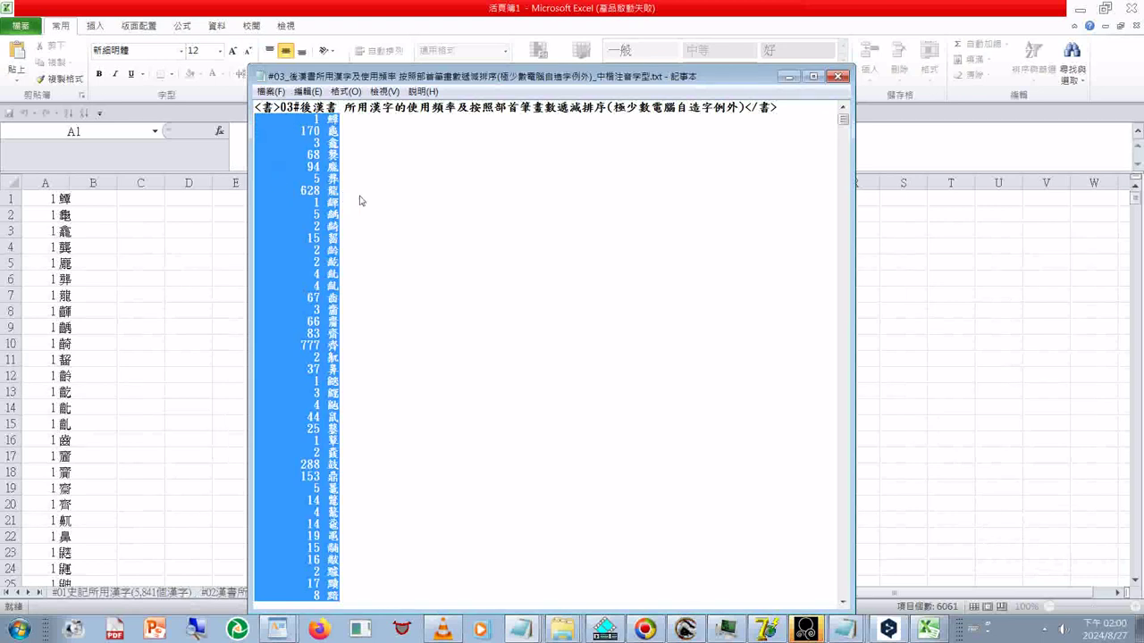
# Paste the 後漢書 usage-frequency list into the #03後漢書 sheet in Excel from cell B1 and check its last rows
pyautogui.click(101, 204)
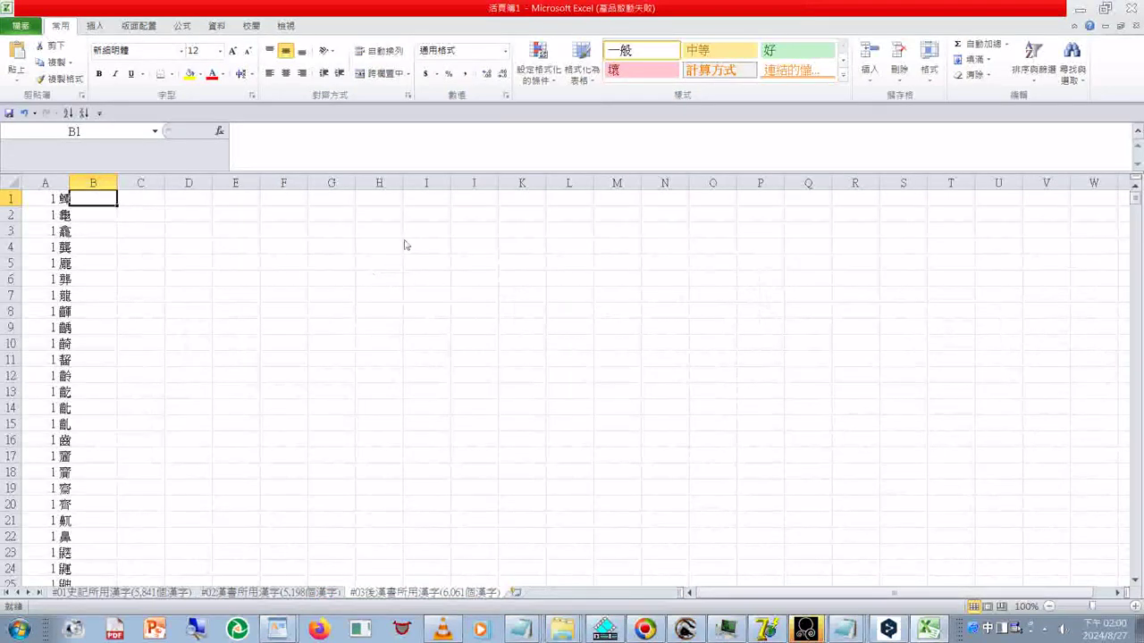
pyautogui.hotkey('ctrl', 'v')
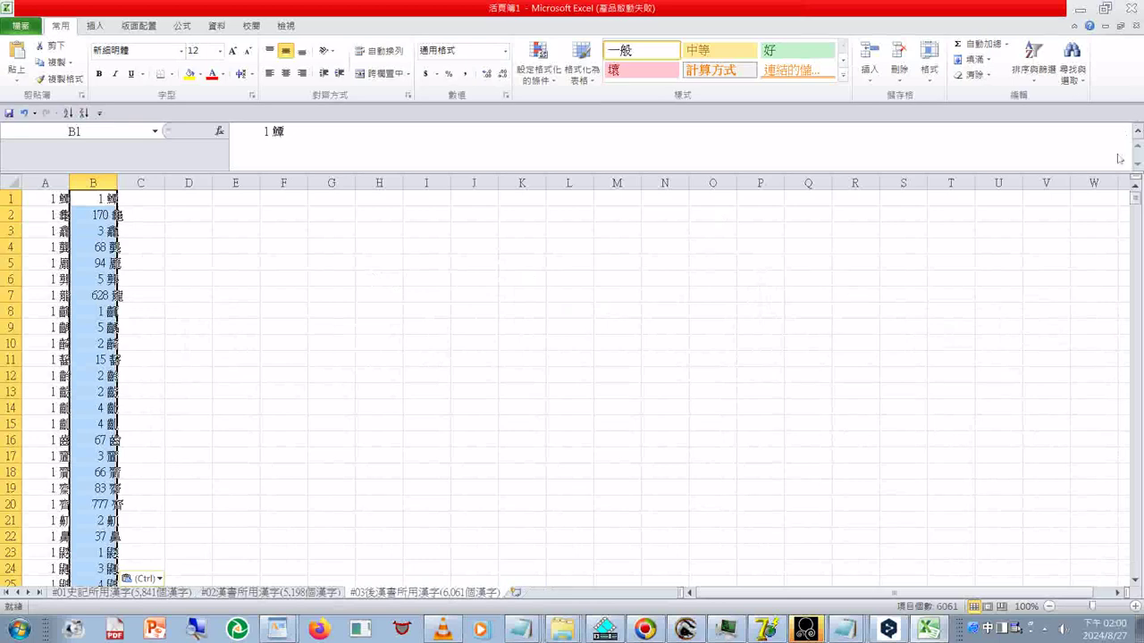
pyautogui.moveTo(1138, 201); pyautogui.dragTo(1136, 567)
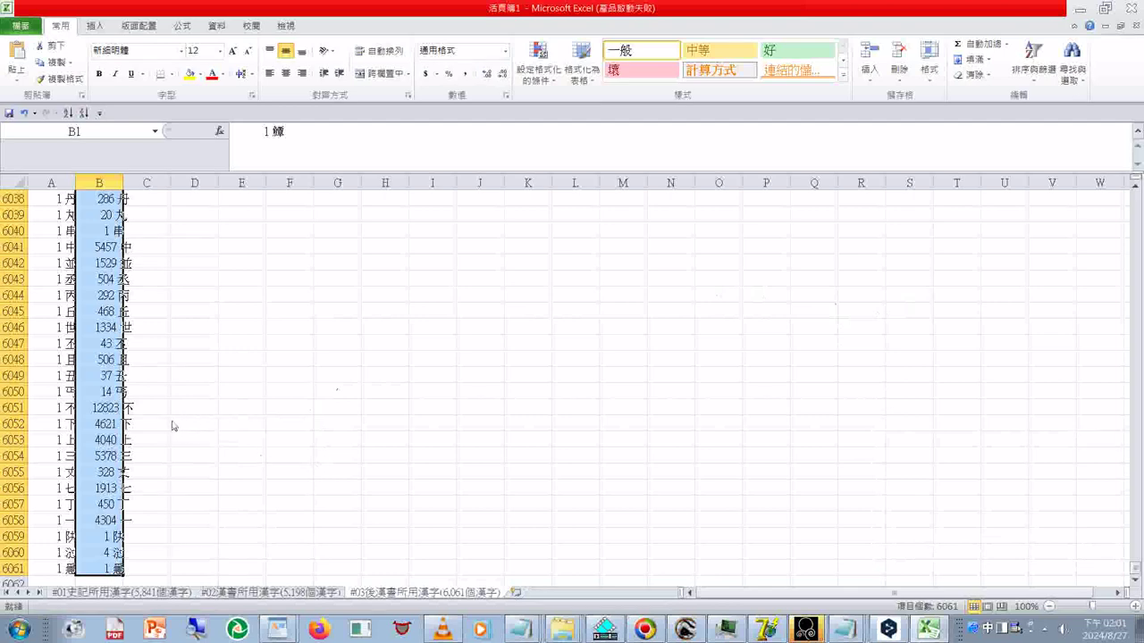
pyautogui.scroll(4, 175, 299)
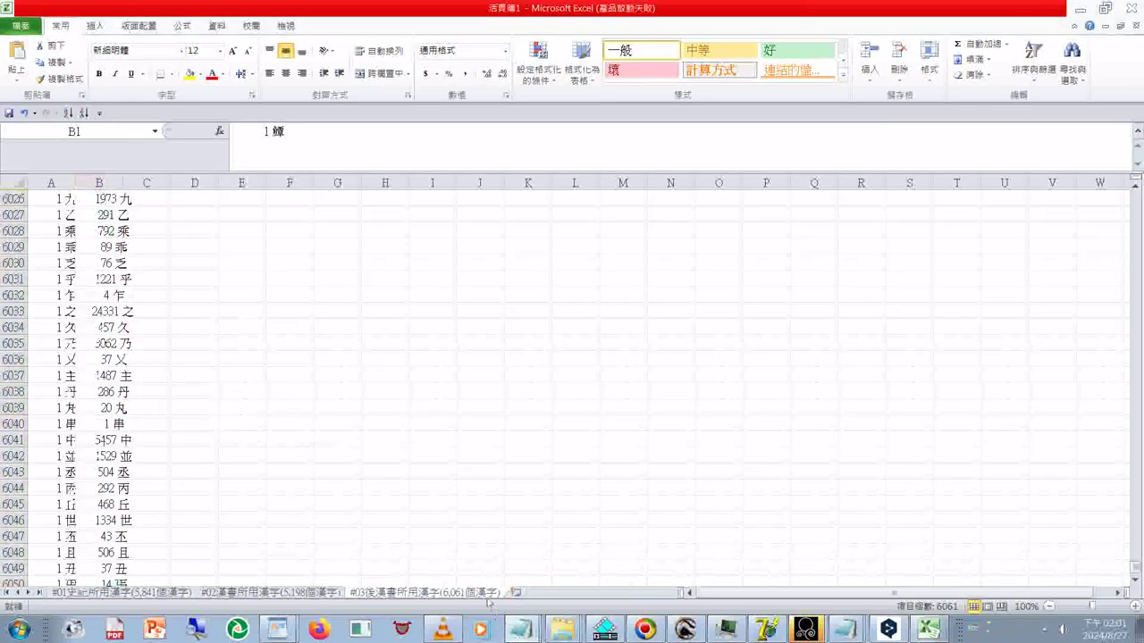
# Return to Notepad and correct the character count at the end of the 後漢書 file to 6,061個漢字
pyautogui.hotkey('alt', 'Tab')
pyautogui.scroll(-3, 476, 588)
pyautogui.scroll(-4, 476, 588)
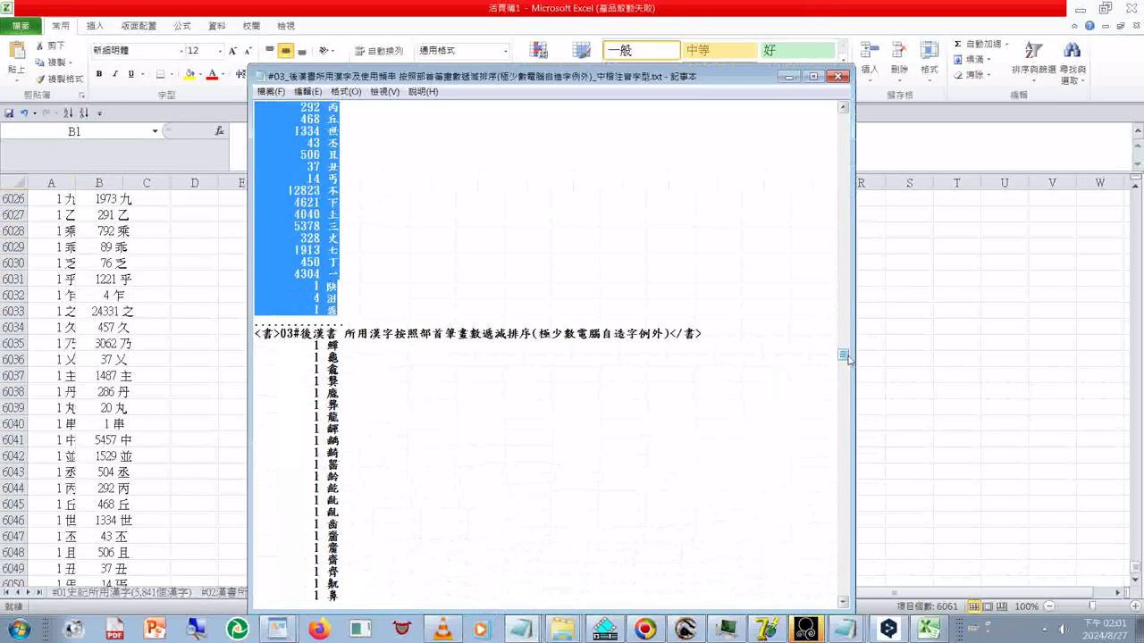
pyautogui.moveTo(846, 357); pyautogui.dragTo(845, 590)
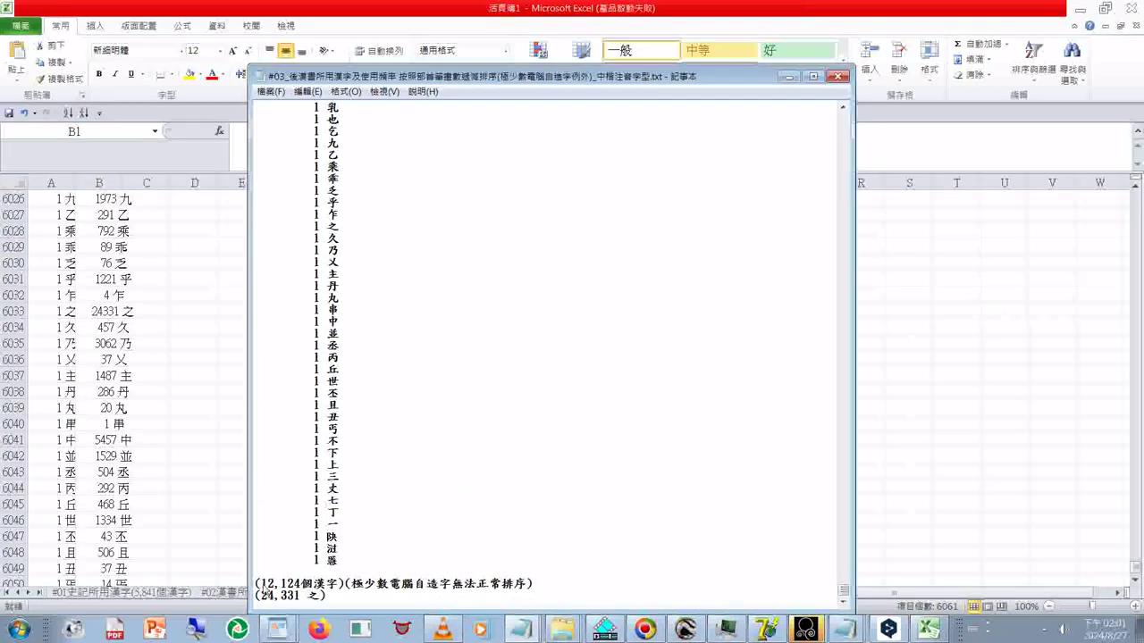
pyautogui.moveTo(255, 584); pyautogui.dragTo(300, 583)
pyautogui.click(265, 584)
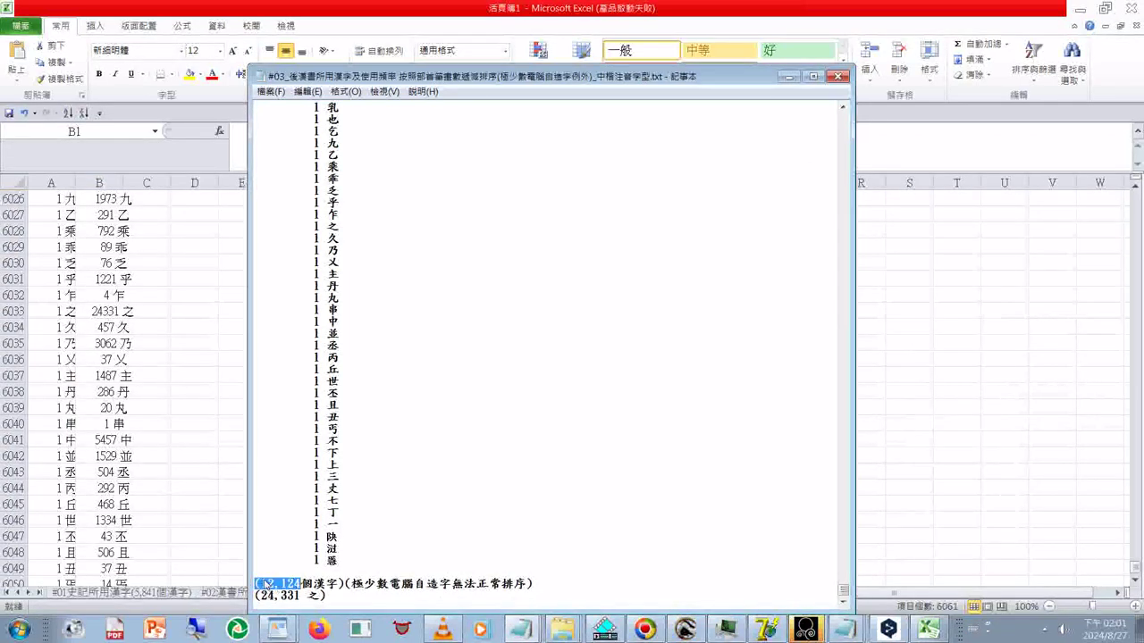
pyautogui.press('BackSpace')
pyautogui.press('Delete')
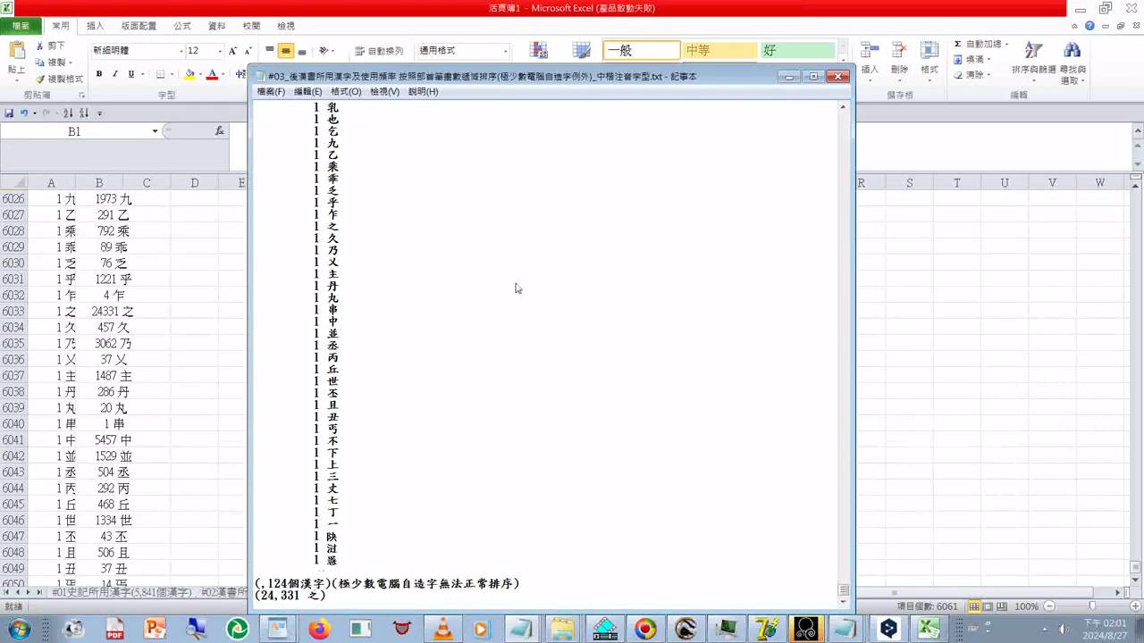
pyautogui.write('6,06')
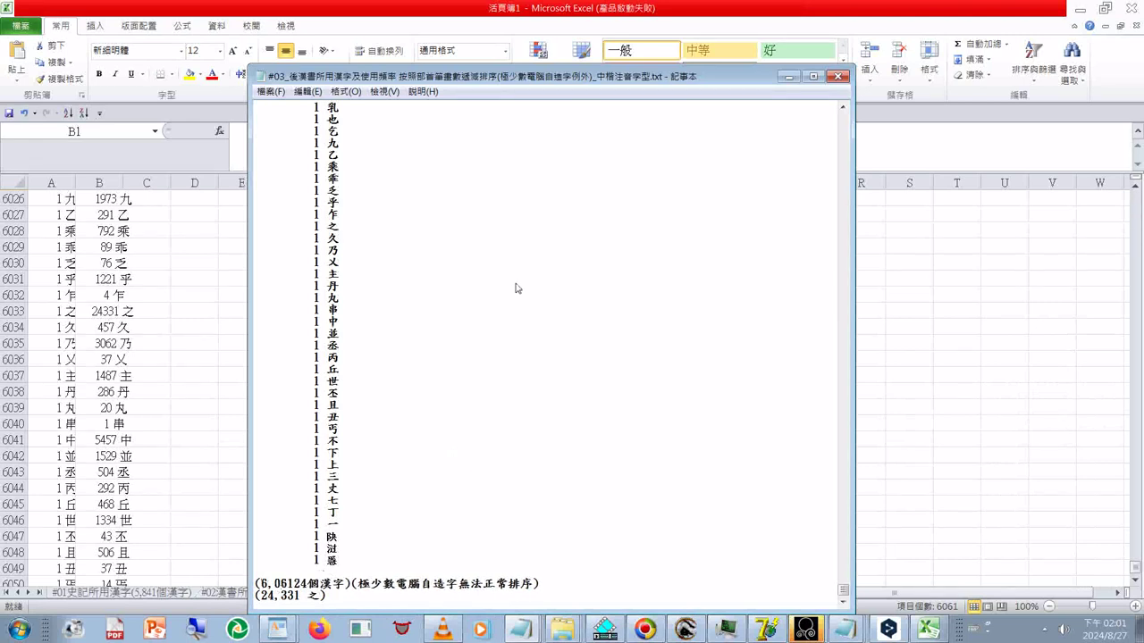
pyautogui.press('Right')
pyautogui.press('Delete')
pyautogui.press('Delete')
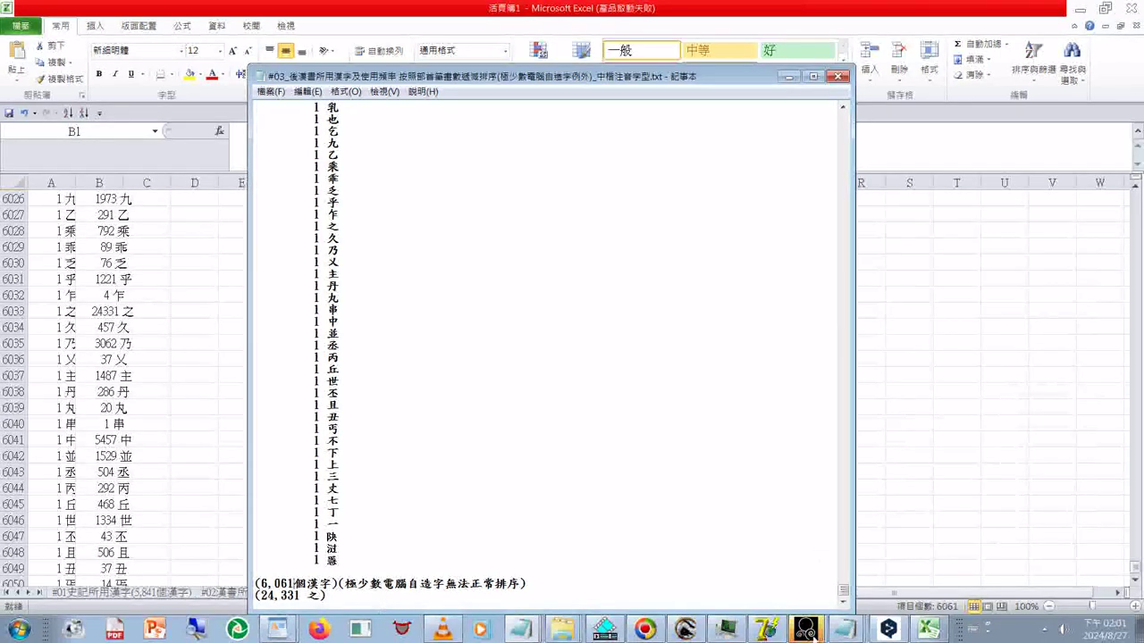
# Copy the two summary lines at the end of the 後漢書 file, the character count and the 之 frequency
pyautogui.moveTo(843, 591)
pyautogui.mouseDown()
pyautogui.moveTo(840, 333)
pyautogui.moveTo(842, 590)
pyautogui.mouseUp()
pyautogui.moveTo(343, 611); pyautogui.dragTo(254, 583)
pyautogui.hotkey('ctrl', 'c')
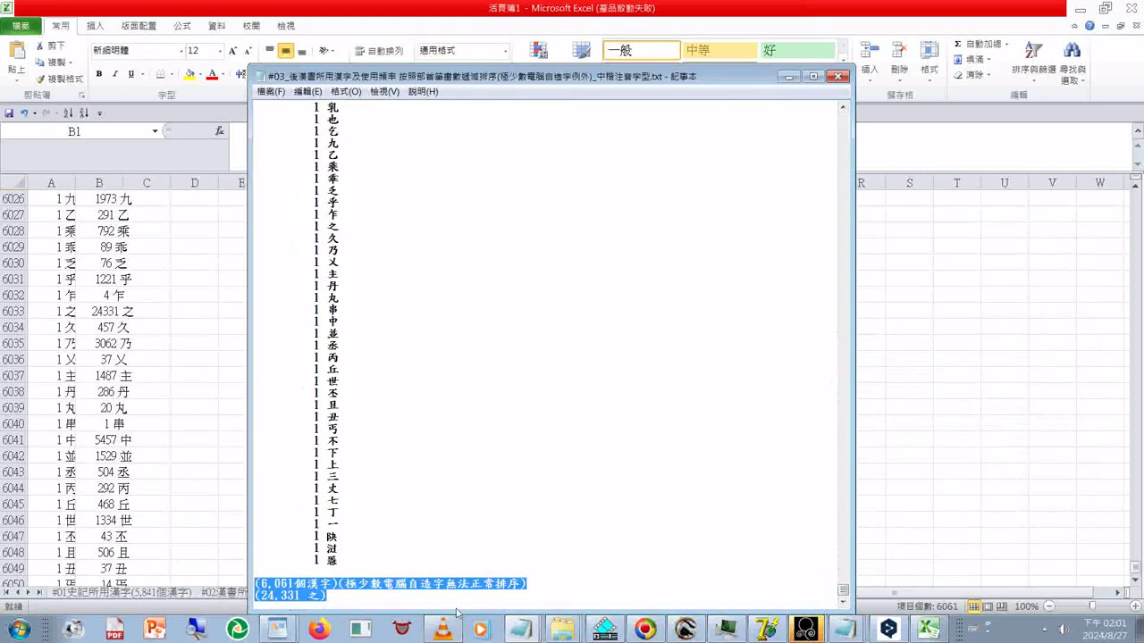
# Paste the two summary lines below the usage-frequency list, on their own lines above the dotted separator, and save the file
pyautogui.click(840, 206)
pyautogui.moveTo(840, 206); pyautogui.dragTo(840, 207)
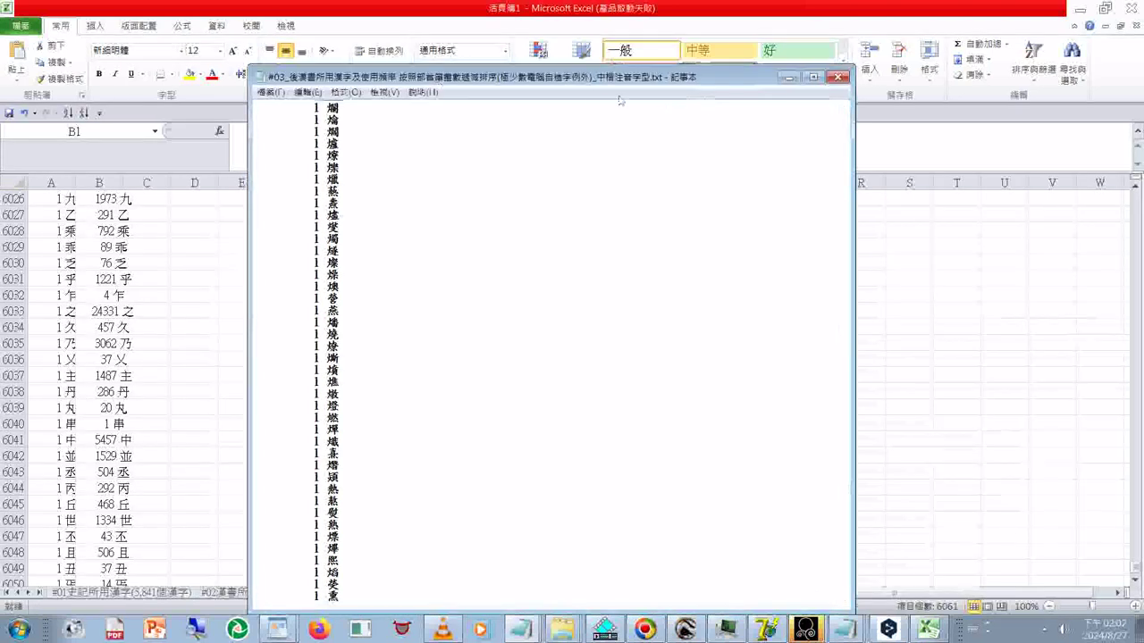
pyautogui.moveTo(670, 92); pyautogui.dragTo(669, 124)
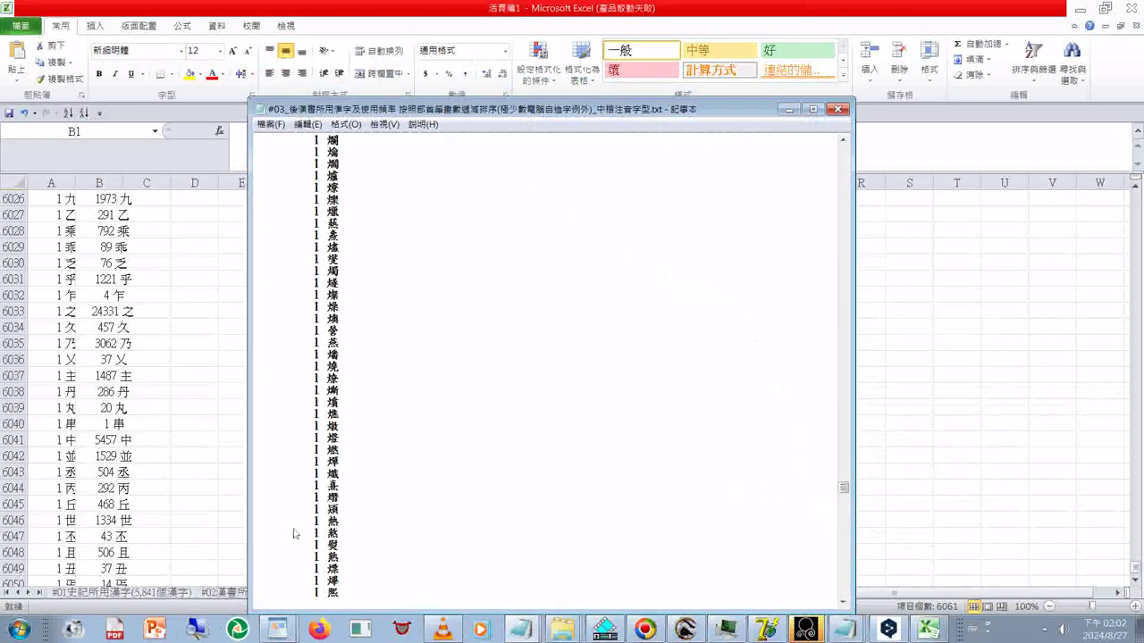
pyautogui.moveTo(385, 114); pyautogui.dragTo(669, 127)
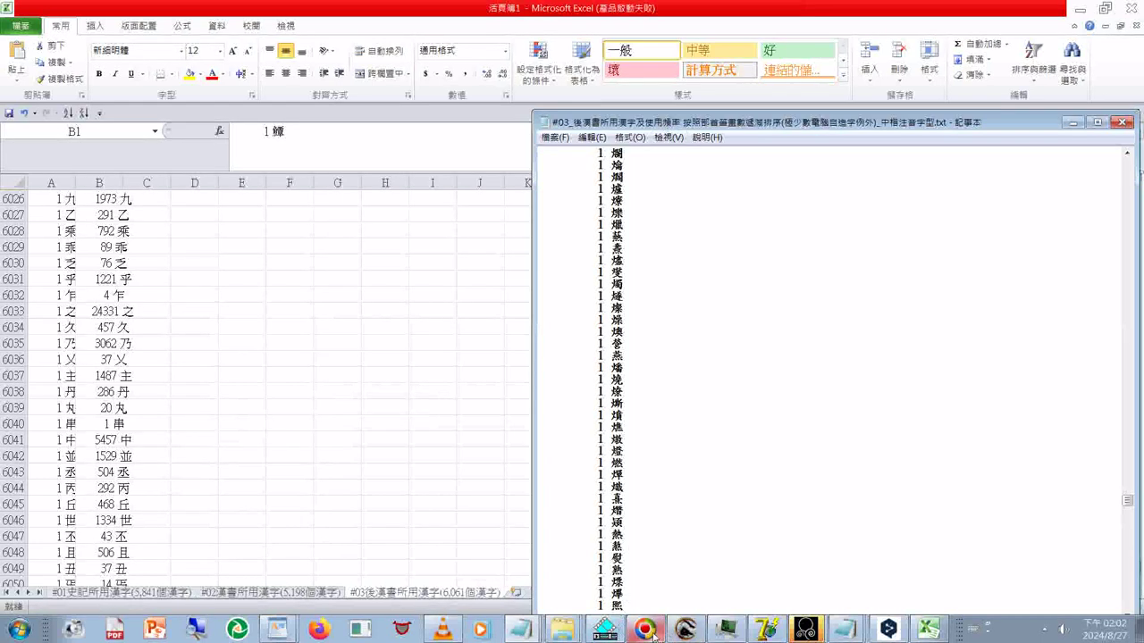
pyautogui.scroll(20, 680, 411)
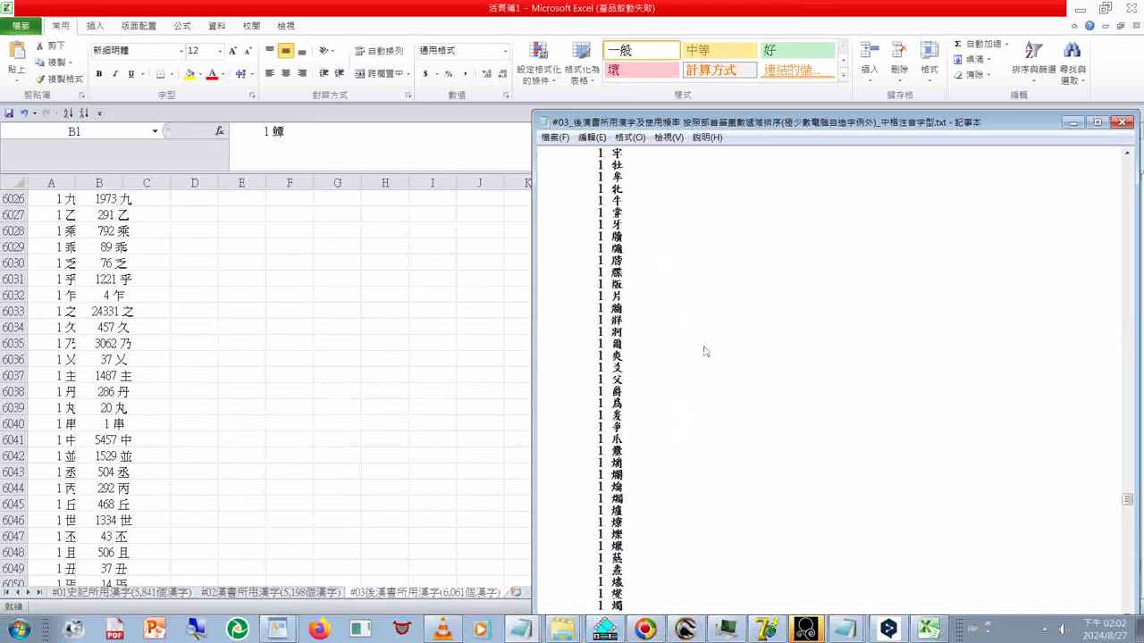
pyautogui.moveTo(631, 125); pyautogui.dragTo(464, 123)
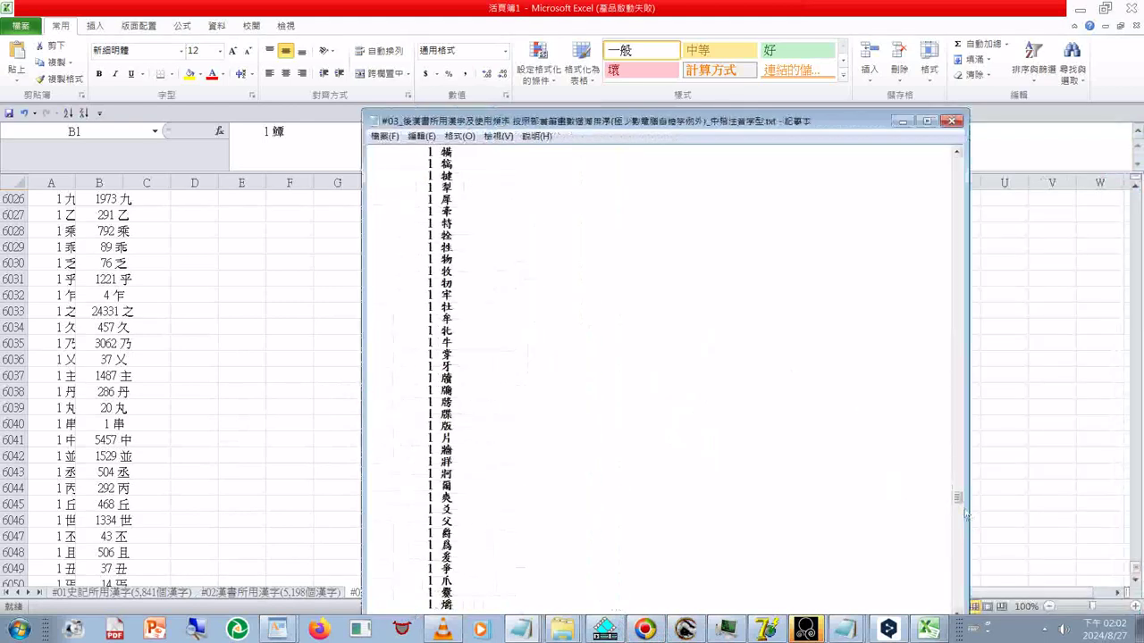
pyautogui.scroll(20, 965, 514)
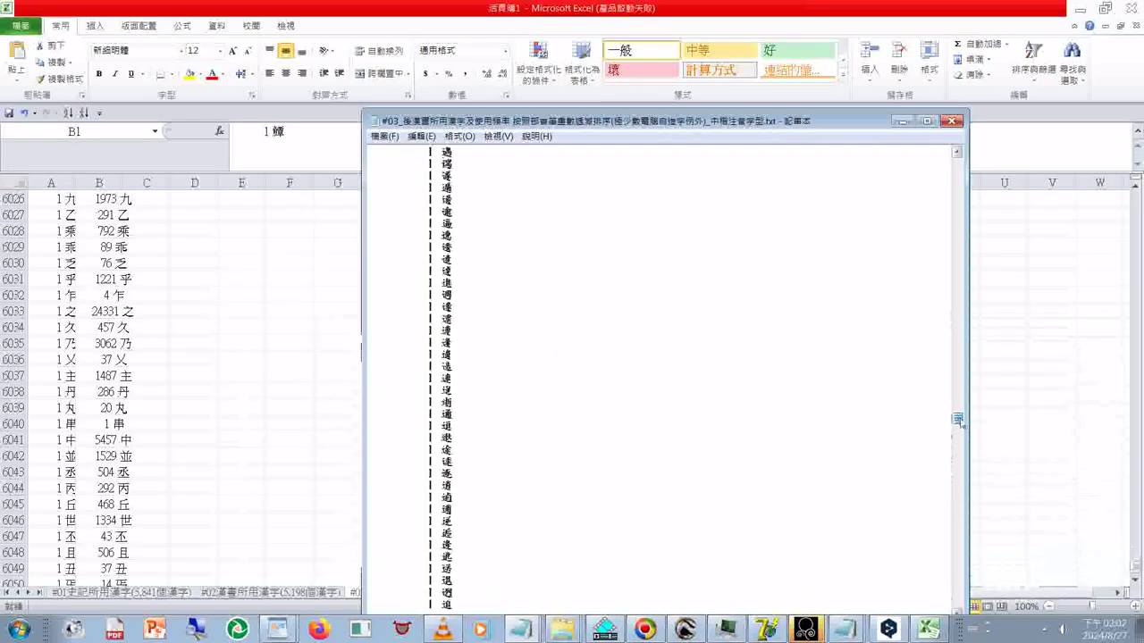
pyautogui.moveTo(957, 394); pyautogui.dragTo(959, 383)
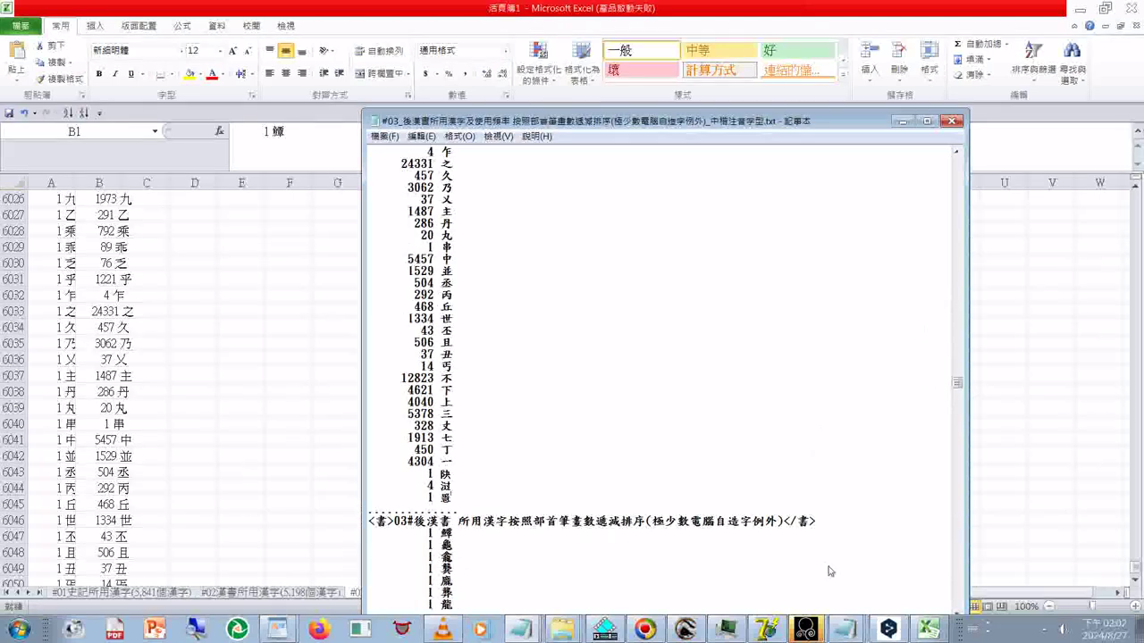
pyautogui.press('Return')
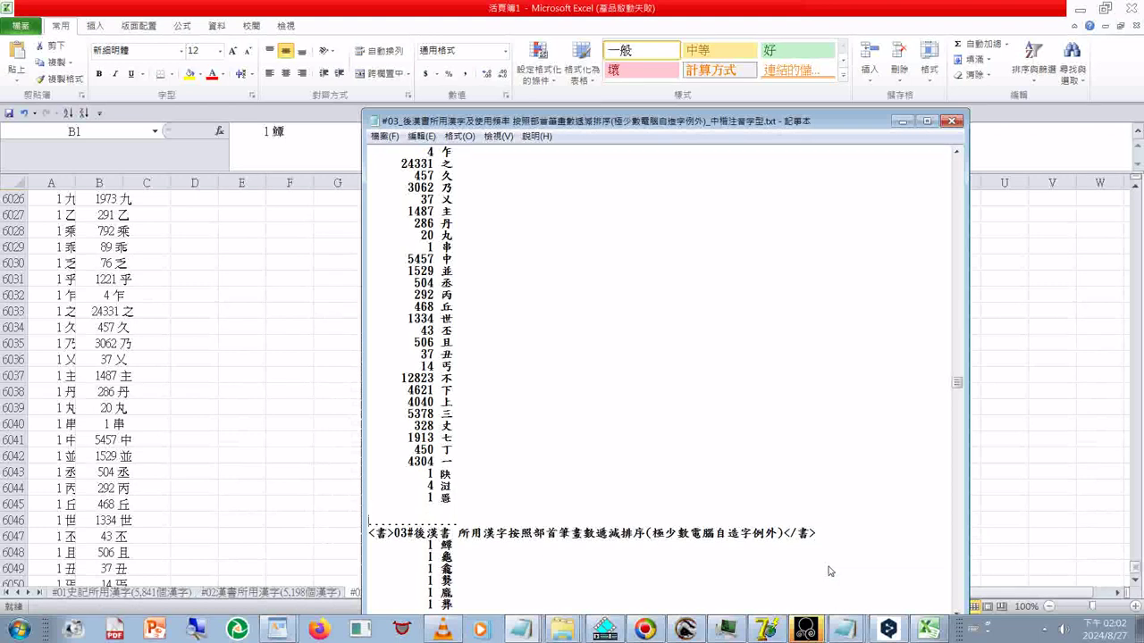
pyautogui.hotkey('ctrl', 'v')
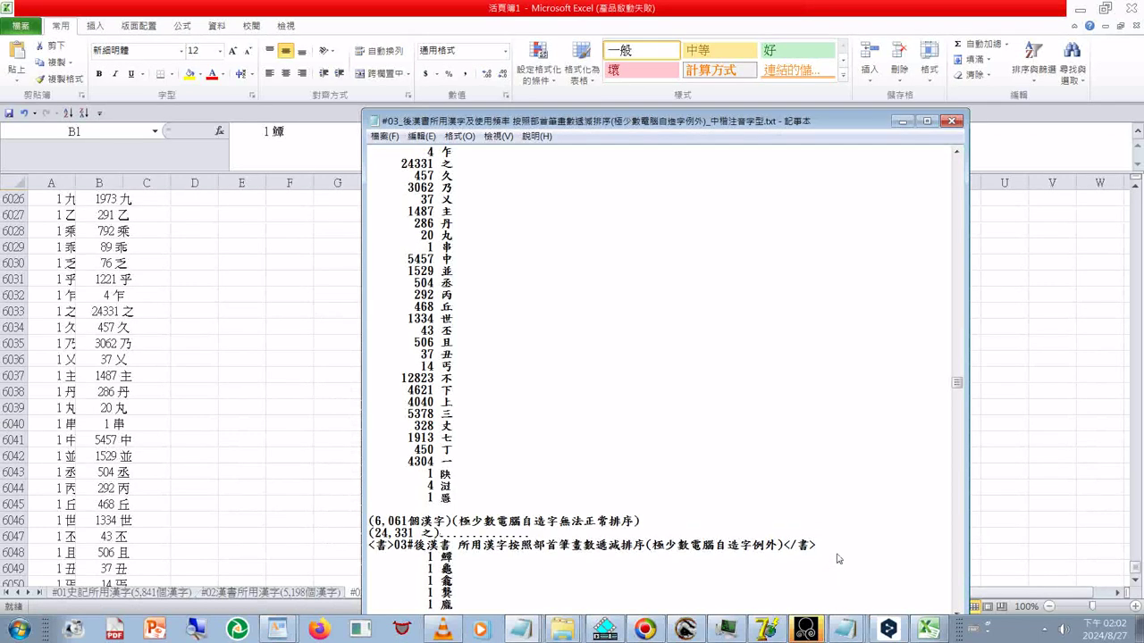
pyautogui.press('Return')
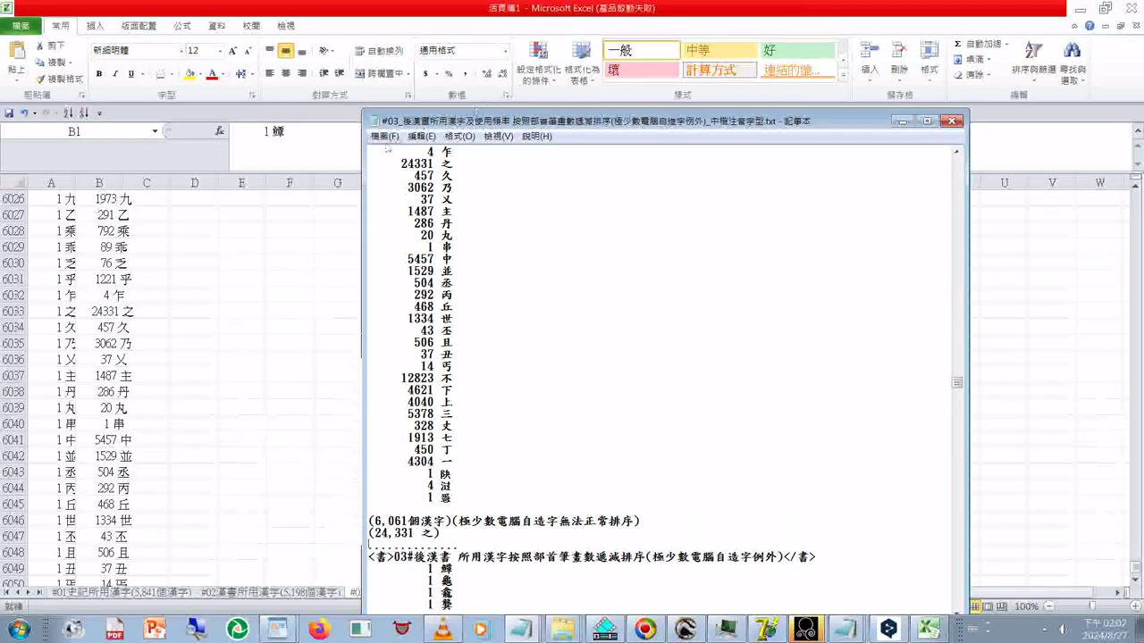
pyautogui.click(384, 136)
pyautogui.click(396, 182)
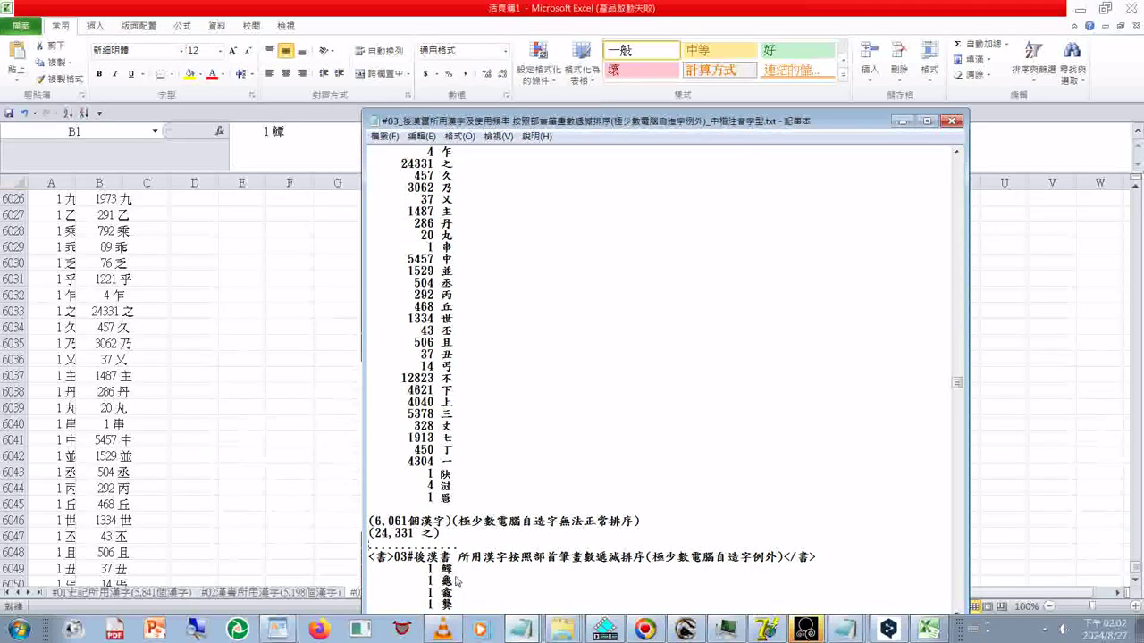
# Switch to 03_his26or24.xml and correct the character count at the end of the file to 6,061個漢字
pyautogui.hotkey('alt', 'Tab')
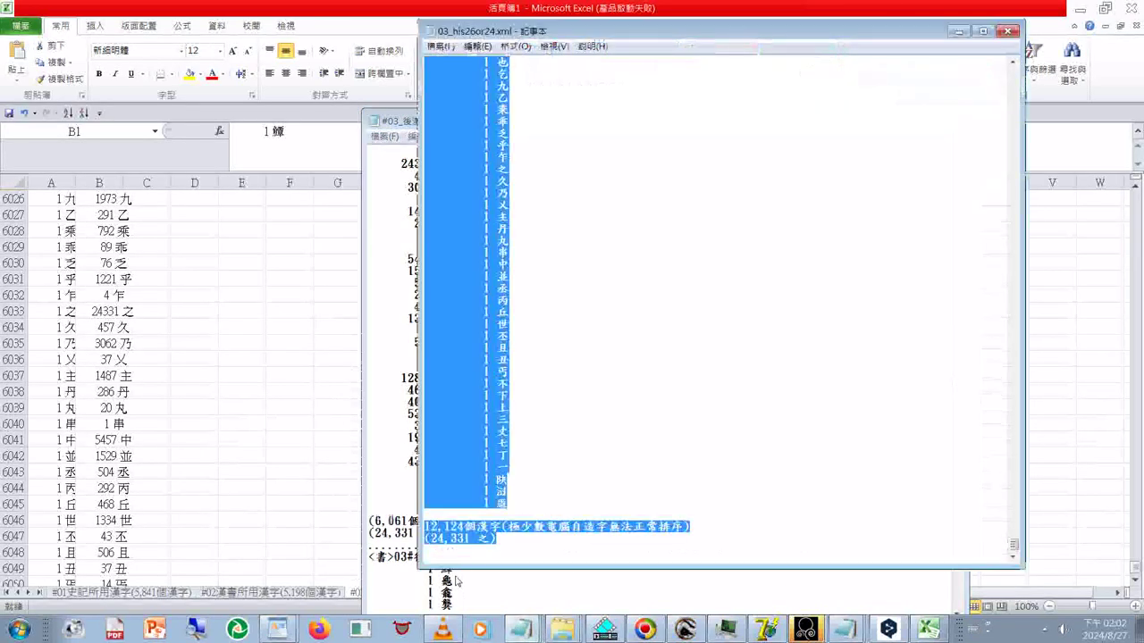
pyautogui.click(439, 533)
pyautogui.moveTo(425, 527); pyautogui.dragTo(438, 528)
pyautogui.click(427, 527)
pyautogui.press('Delete')
pyautogui.press('Delete')
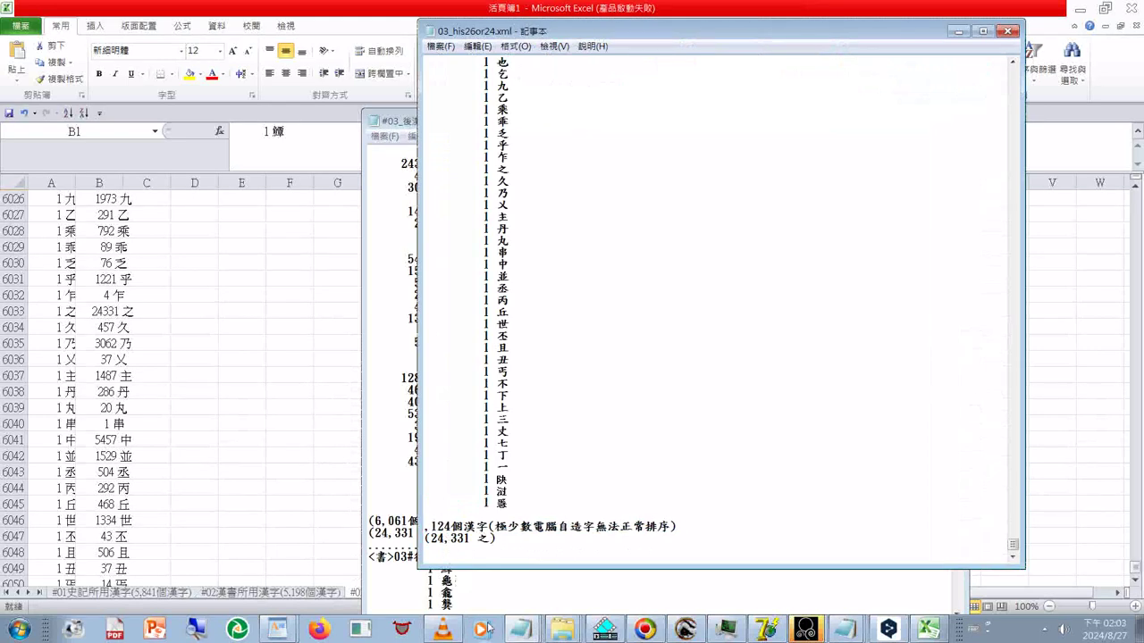
pyautogui.write('6')
pyautogui.press('Right')
pyautogui.write('0')
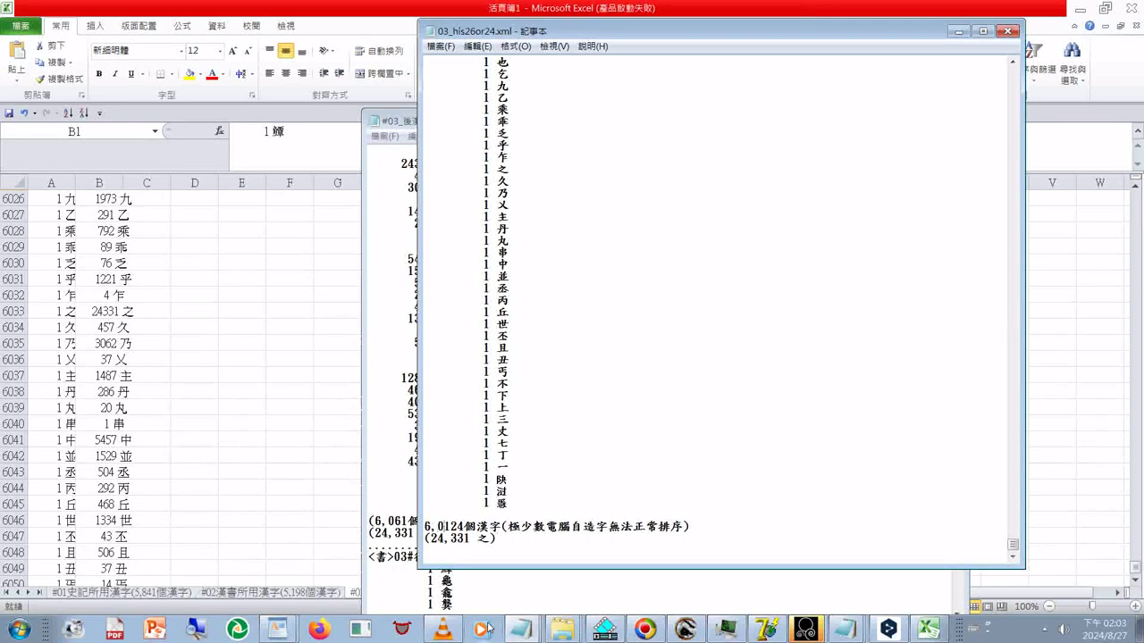
pyautogui.write('6')
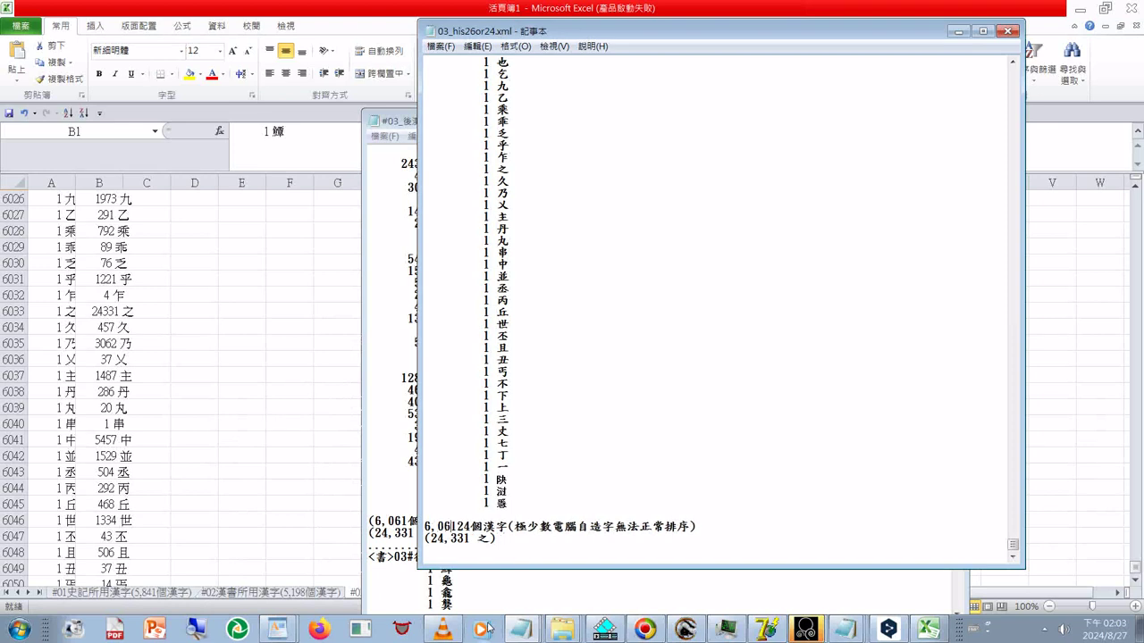
pyautogui.press('Right')
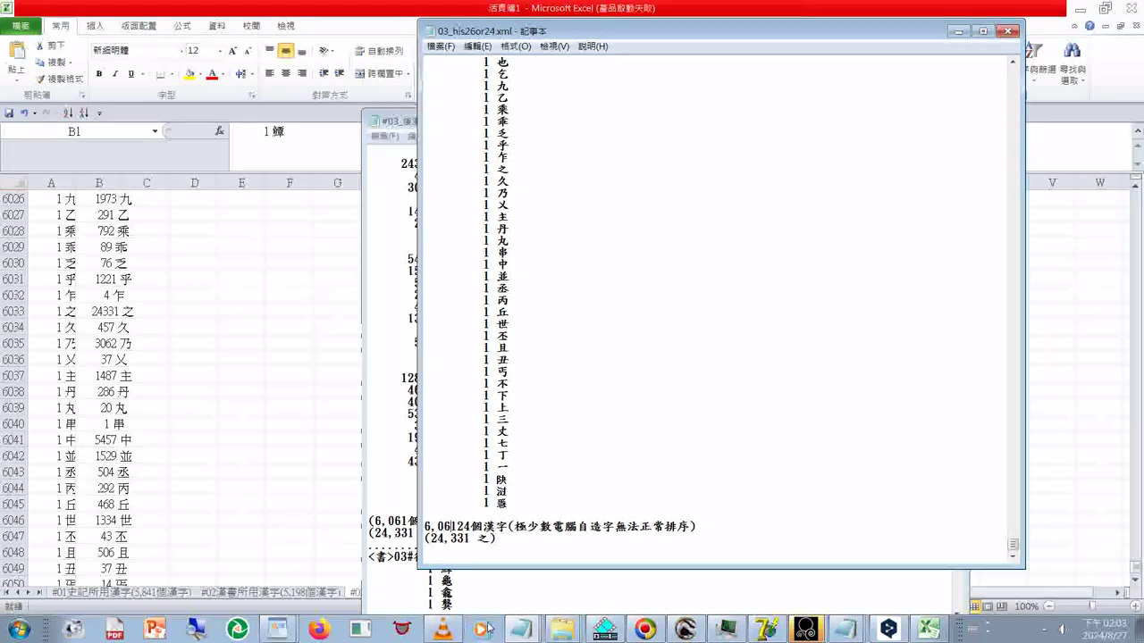
pyautogui.press('Delete')
pyautogui.press('Delete')
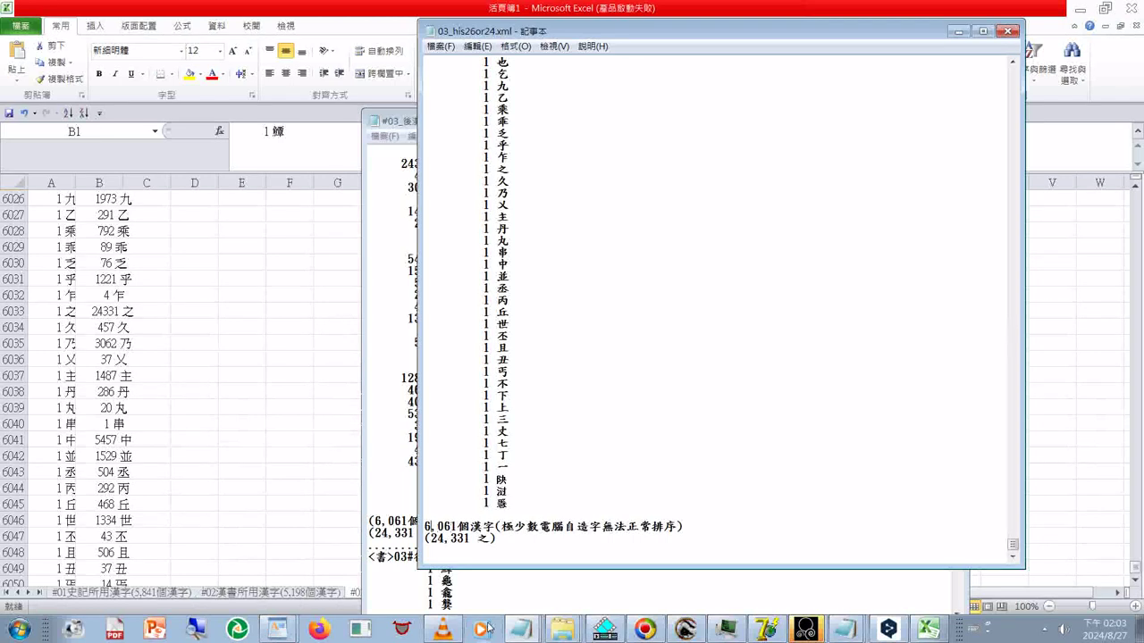
# Enclose the 6,061個漢字 count in parentheses, ahead of the sorting note on the same line
pyautogui.press('Home')
pyautogui.write('(')
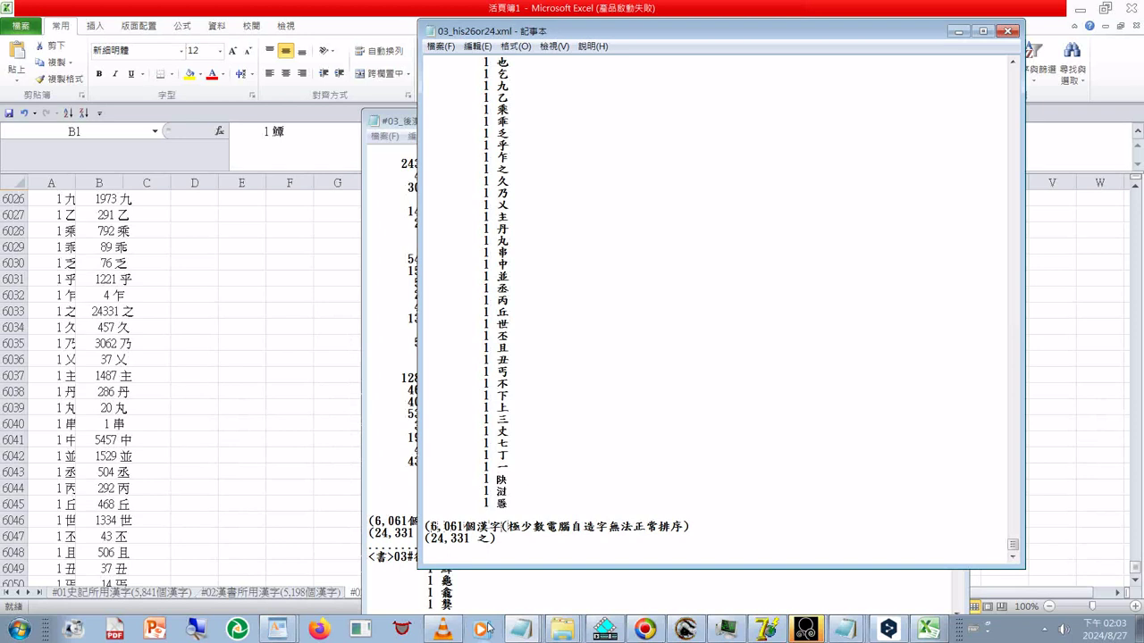
pyautogui.write(')')
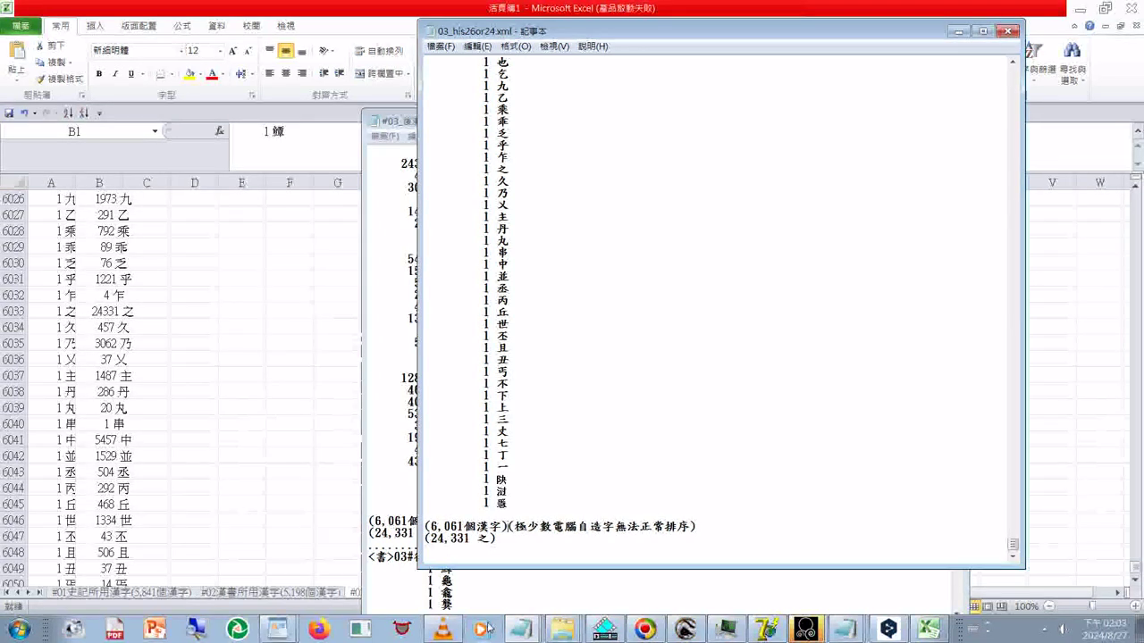
# Insert the 6,061個漢字 and 24,331 之 summary lines below the usage-frequency list, above the dotted separator, with a blank line before them
pyautogui.moveTo(1014, 544); pyautogui.dragTo(1001, 480)
pyautogui.click(830, 486)
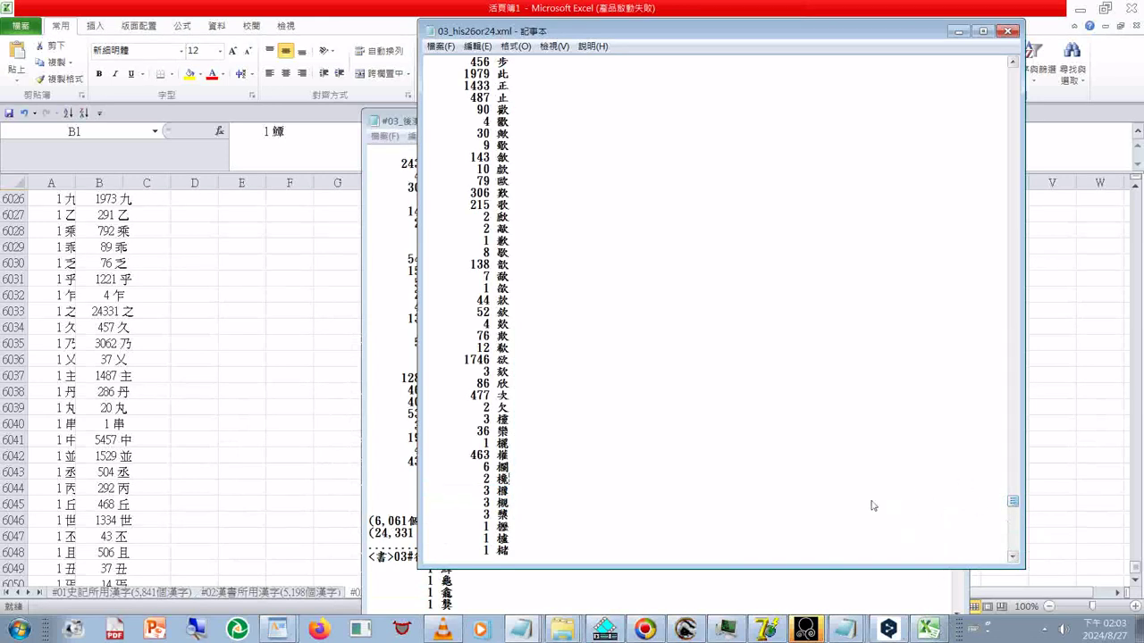
pyautogui.scroll(-5, 828, 508)
pyautogui.scroll(-1, 828, 508)
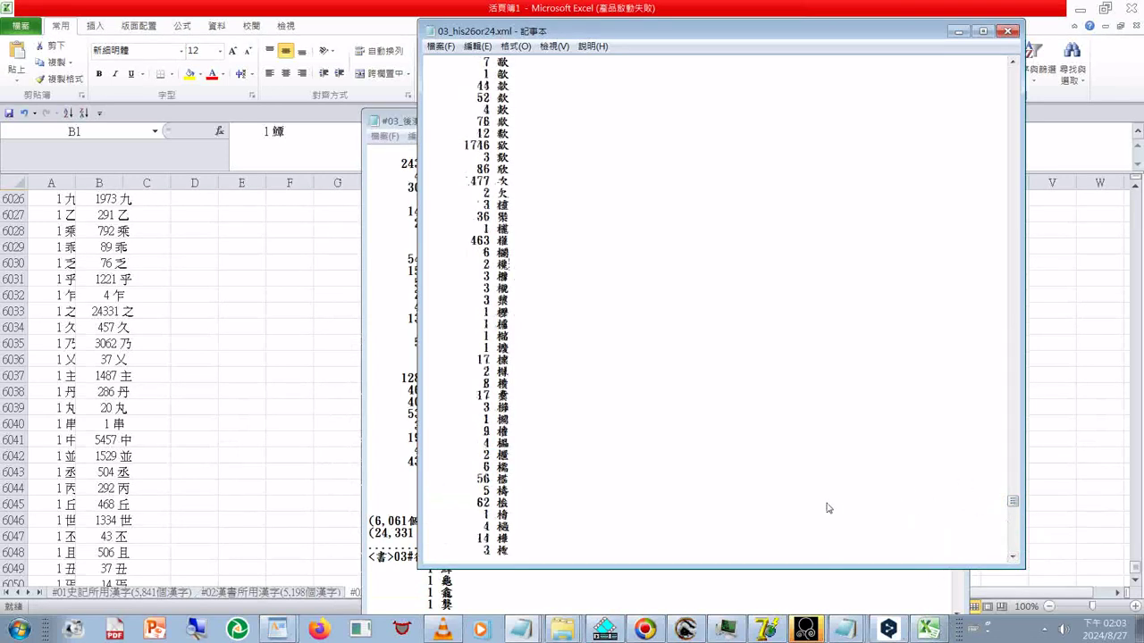
pyautogui.scroll(-15, 828, 508)
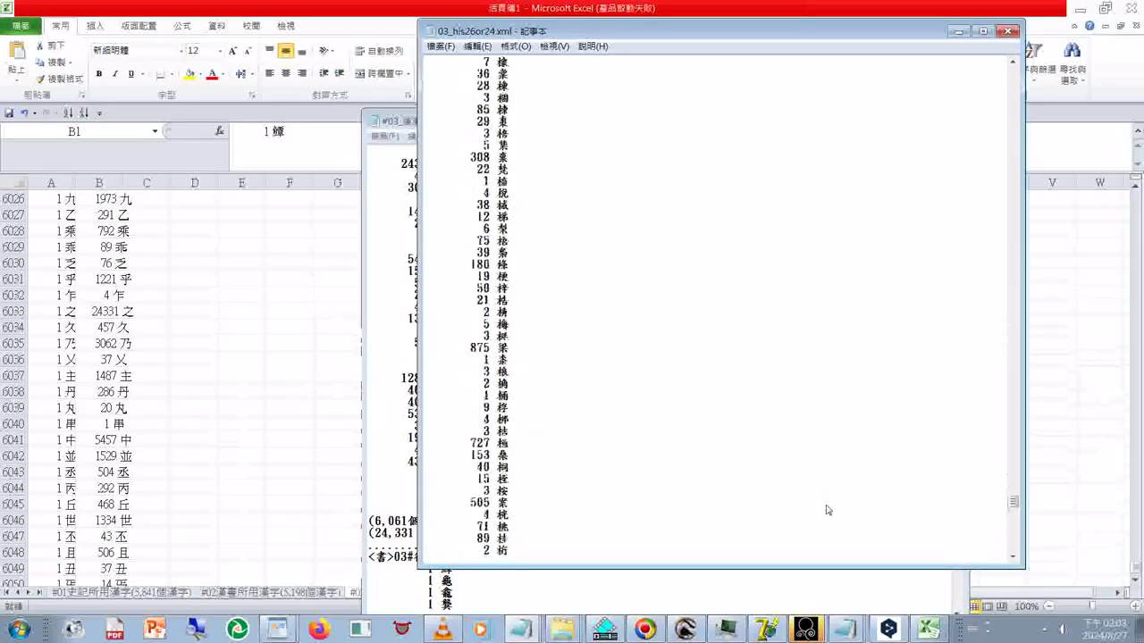
pyautogui.scroll(-20, 1016, 531)
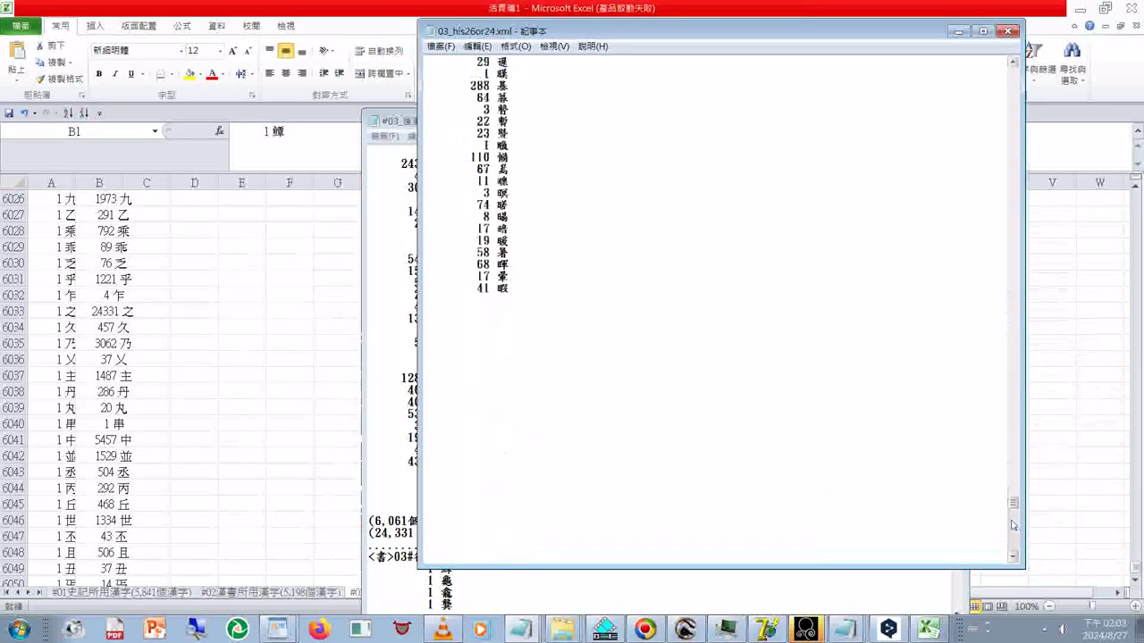
pyautogui.scroll(-20, 1013, 525)
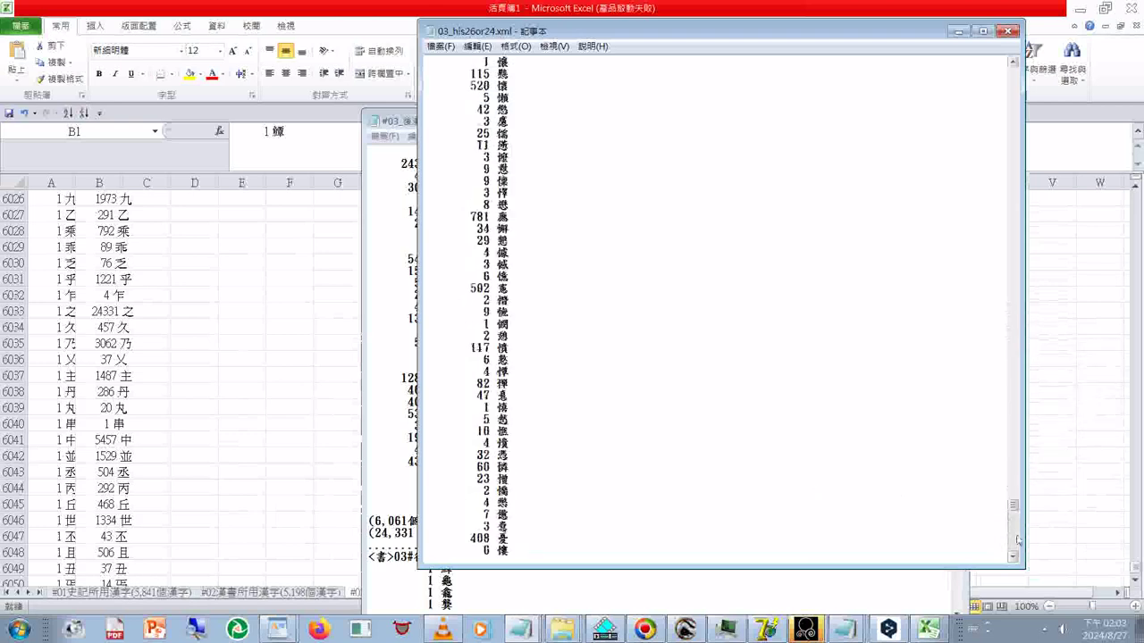
pyautogui.scroll(-20, 1018, 540)
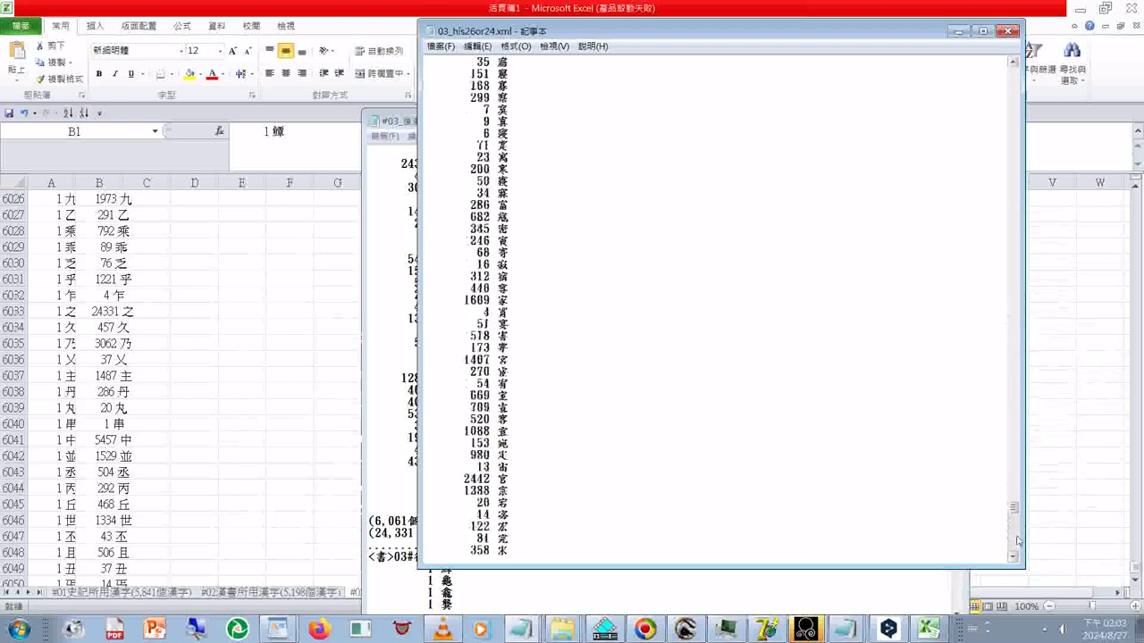
pyautogui.scroll(-10, 1018, 540)
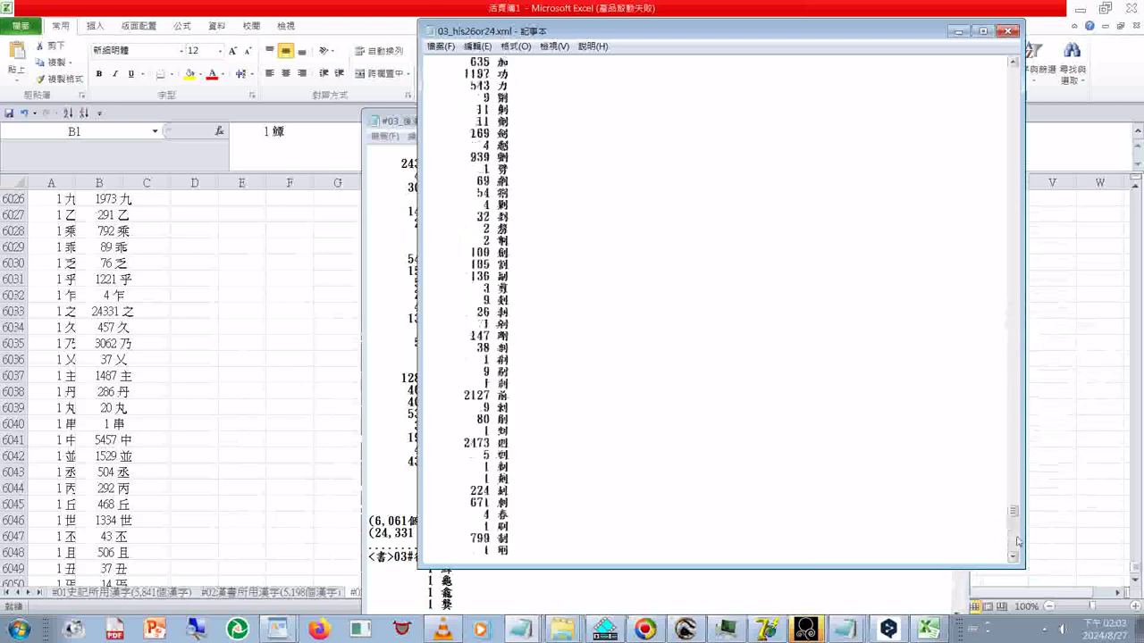
pyautogui.scroll(-10, 1017, 540)
pyautogui.click(551, 193)
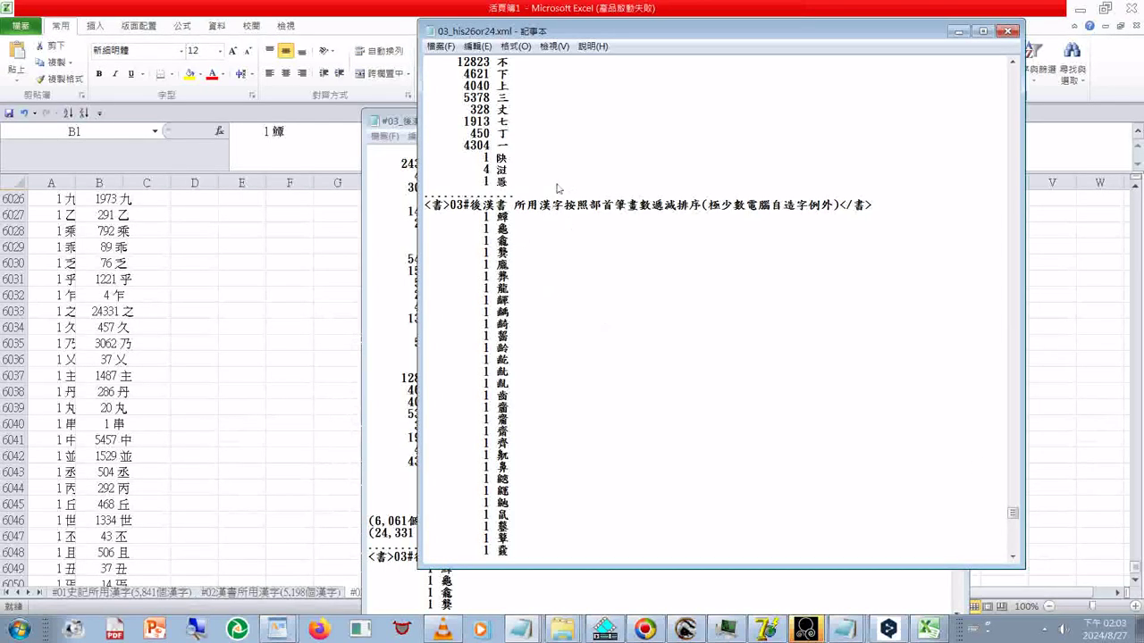
pyautogui.write('(6,061個漢字)(極少數電腦自造字無法正常排序) (24,331 之)')
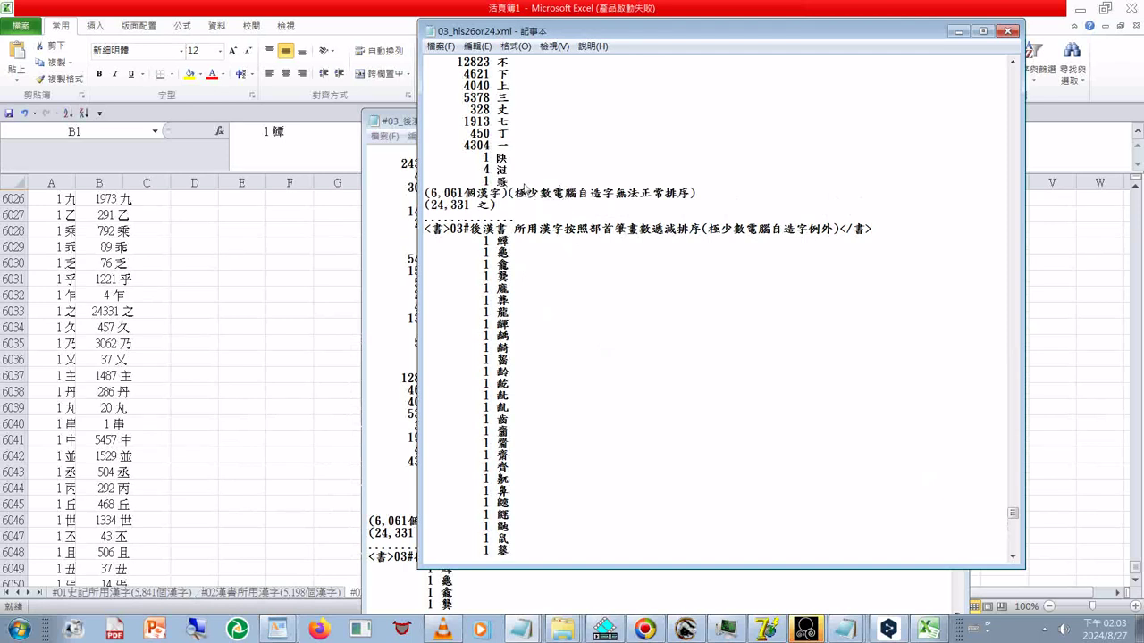
pyautogui.press('Return')
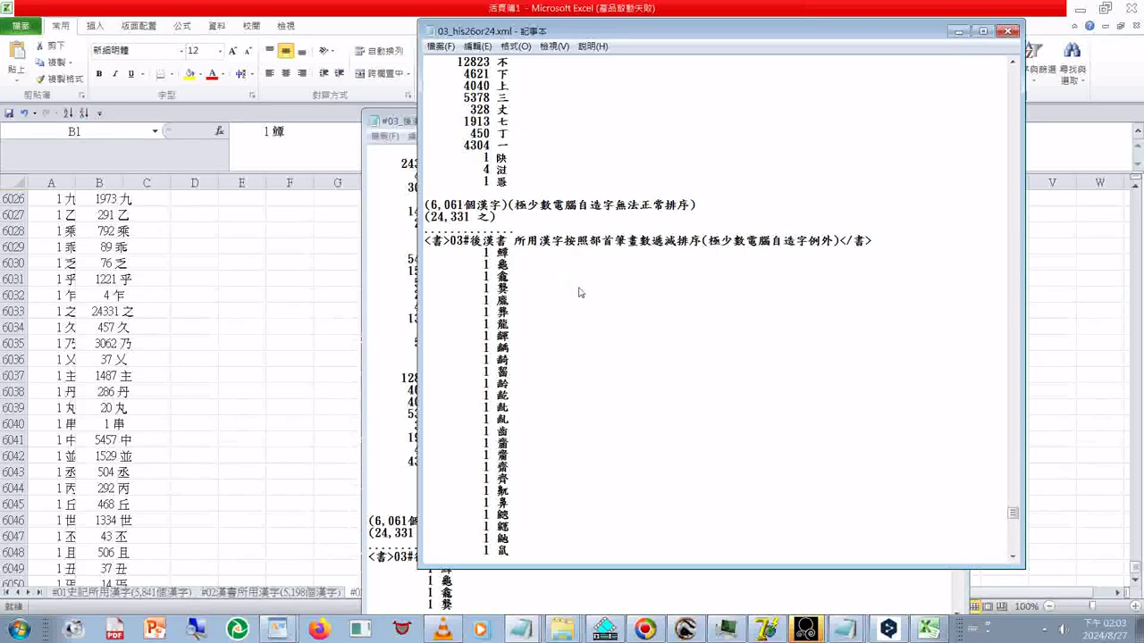
# Check the 之 entry in the usage-frequency list against the summary line below it
pyautogui.scroll(7, 617, 214)
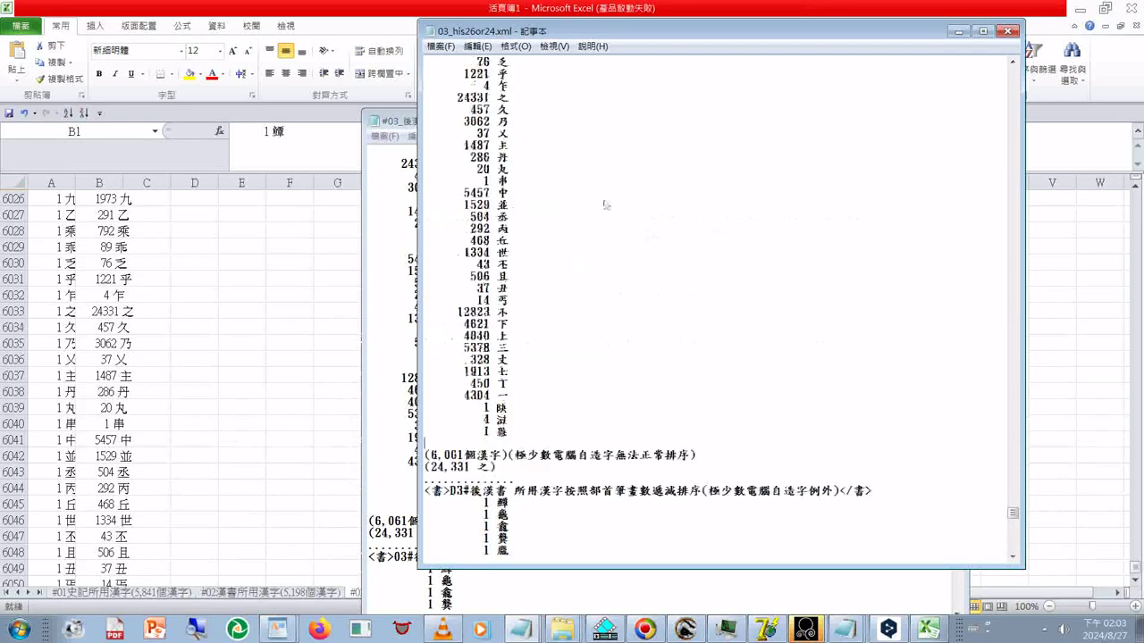
pyautogui.moveTo(457, 99); pyautogui.dragTo(512, 108)
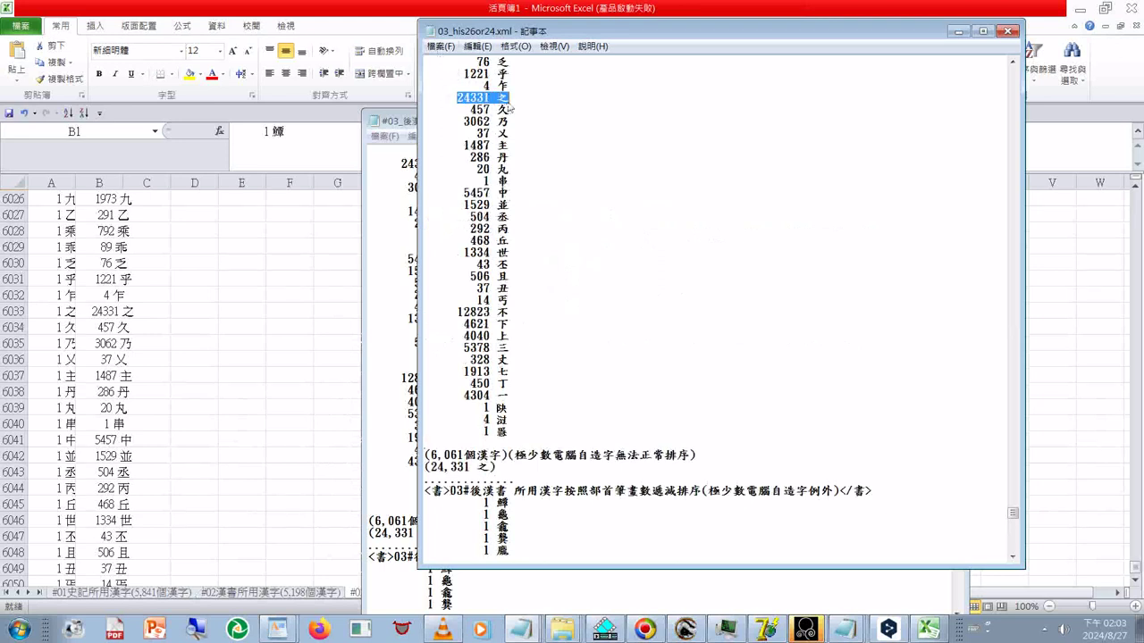
pyautogui.hotkey('alt', 'f')
pyautogui.press('Escape')
# Switch to his26or24.xml and review its header and the note on wrongly converted characters
pyautogui.click(494, 265)
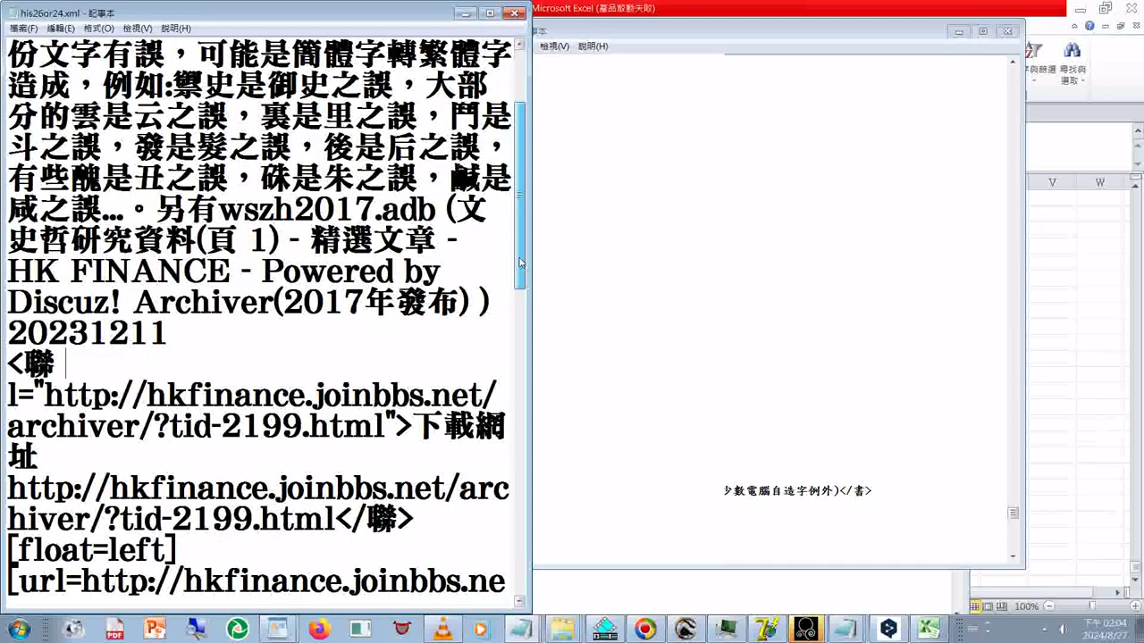
pyautogui.moveTo(451, 116); pyautogui.dragTo(467, 155)
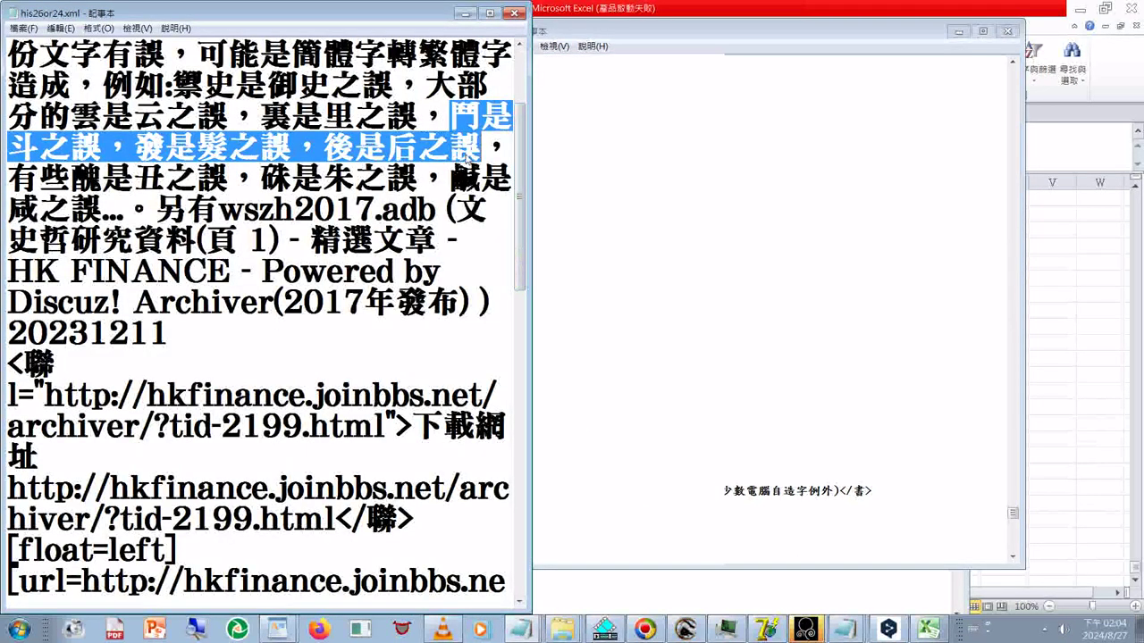
pyautogui.moveTo(174, 86); pyautogui.dragTo(386, 427)
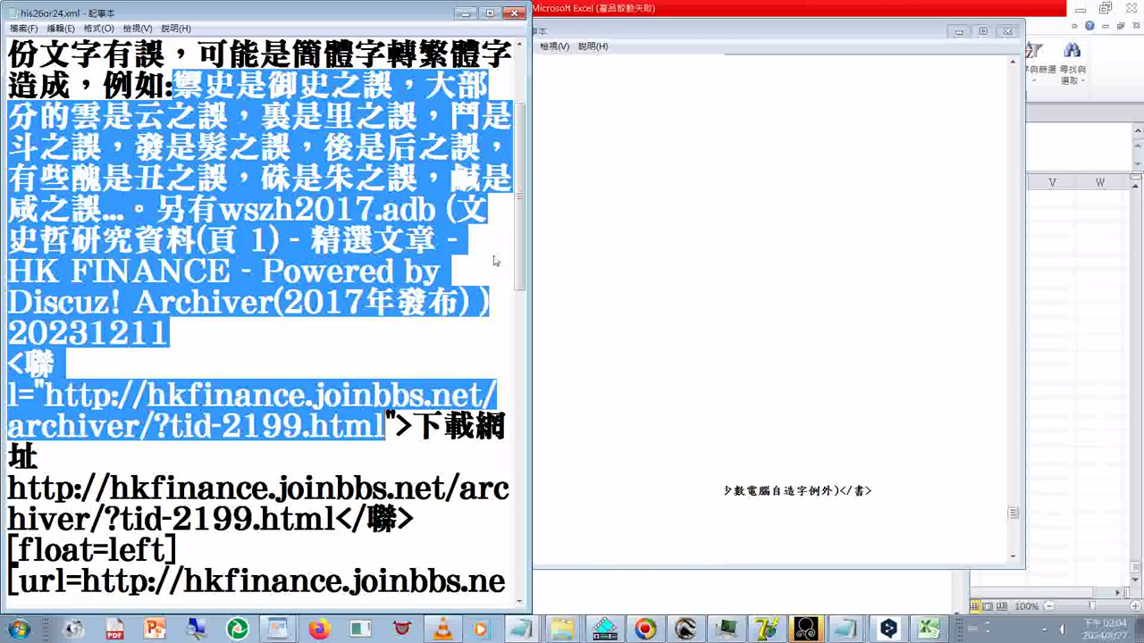
pyautogui.click(494, 260)
pyautogui.scroll(2, 494, 260)
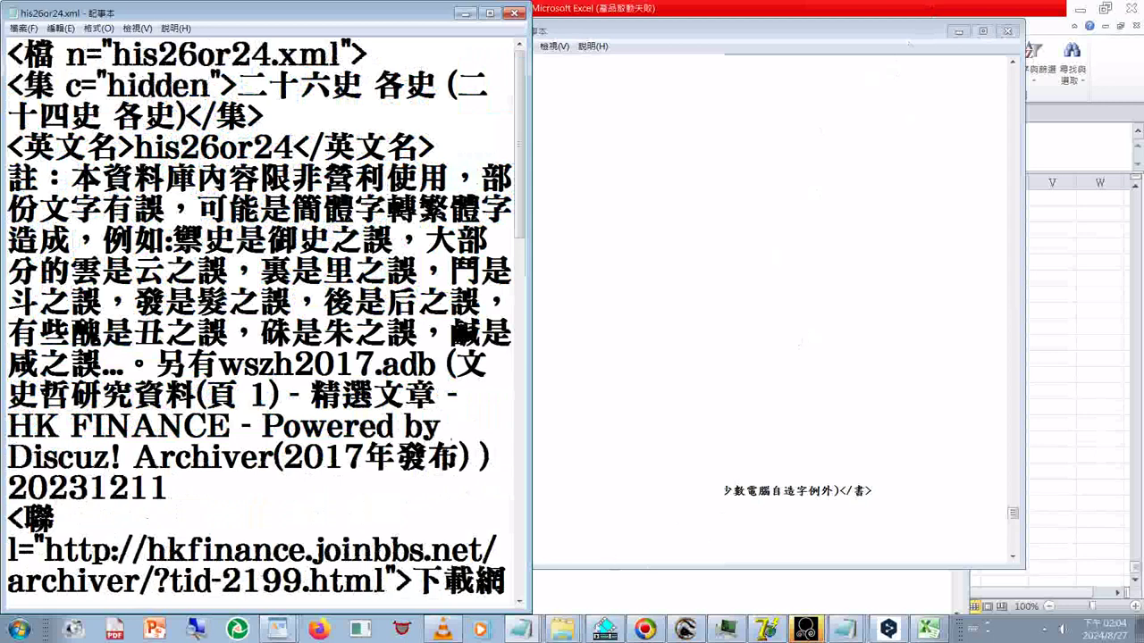
# Switch to his26or24.lst and change the second listed file name to 03_his26or24.xml
pyautogui.click(516, 631)
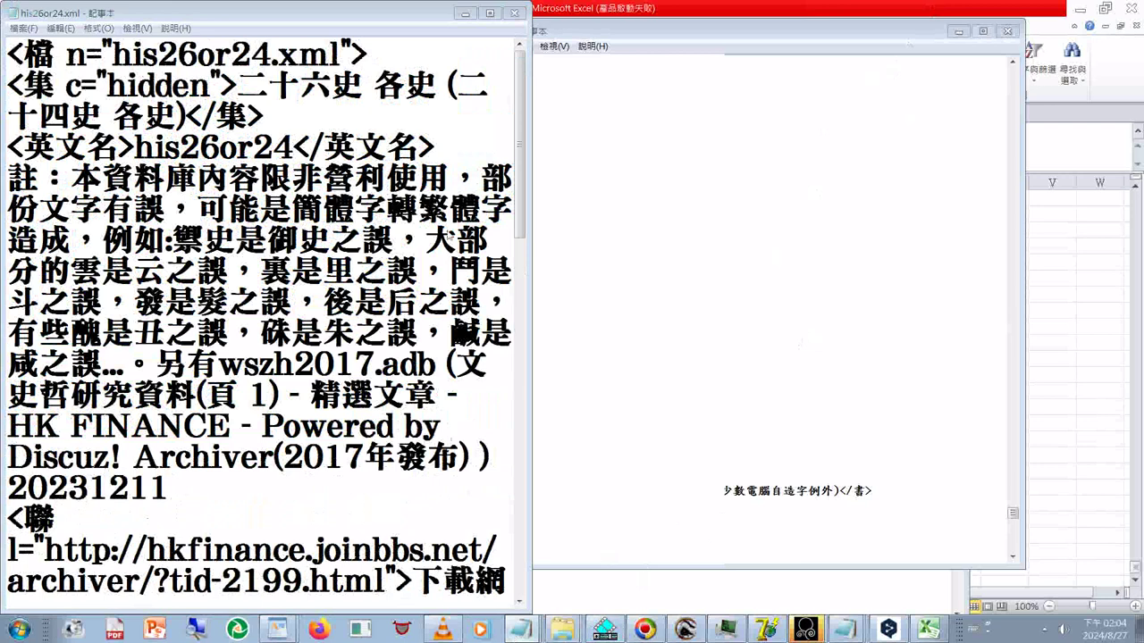
pyautogui.click(521, 631)
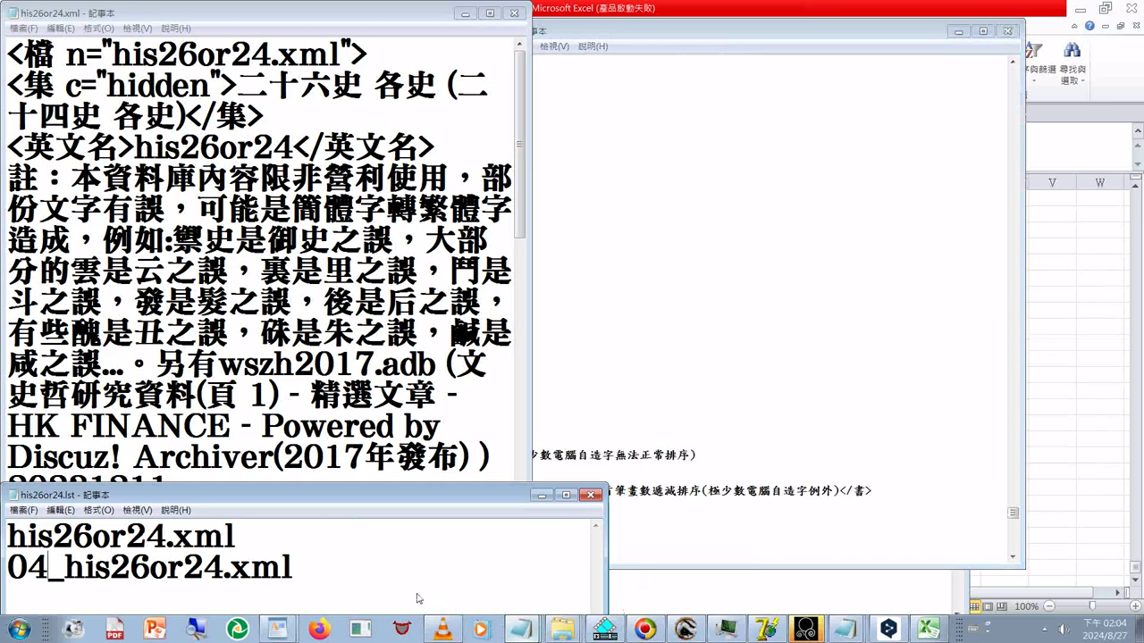
pyautogui.press('BackSpace')
pyautogui.write('3')
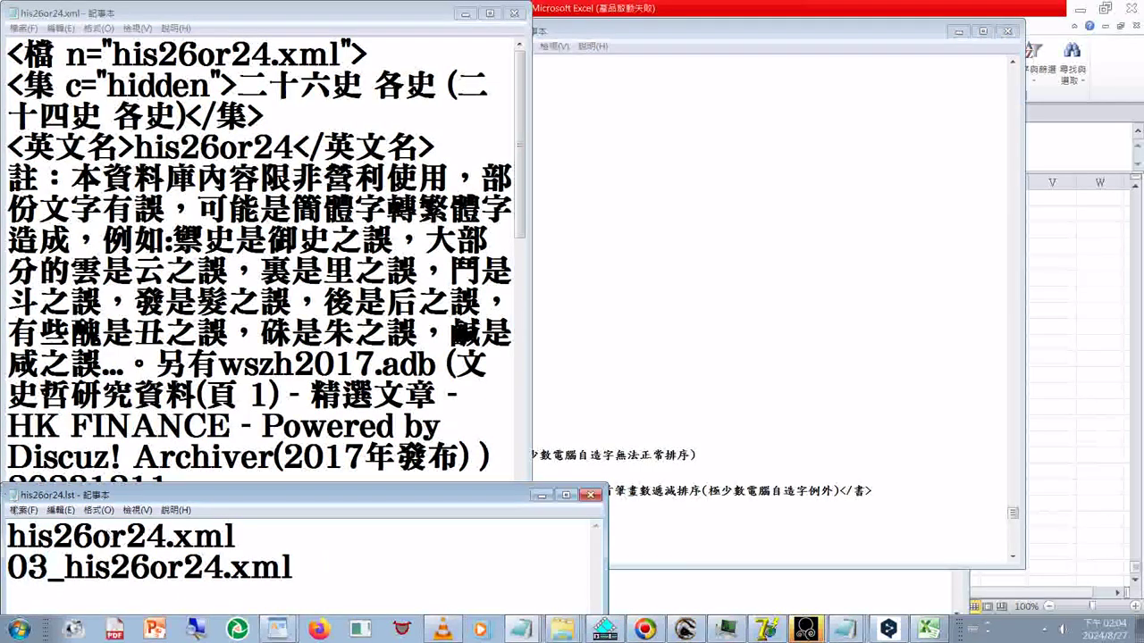
# Save the list as his26or24.lst in the 03_his26or24 folder with the all-files type, replacing the existing file
pyautogui.click(22, 510)
pyautogui.click(36, 570)
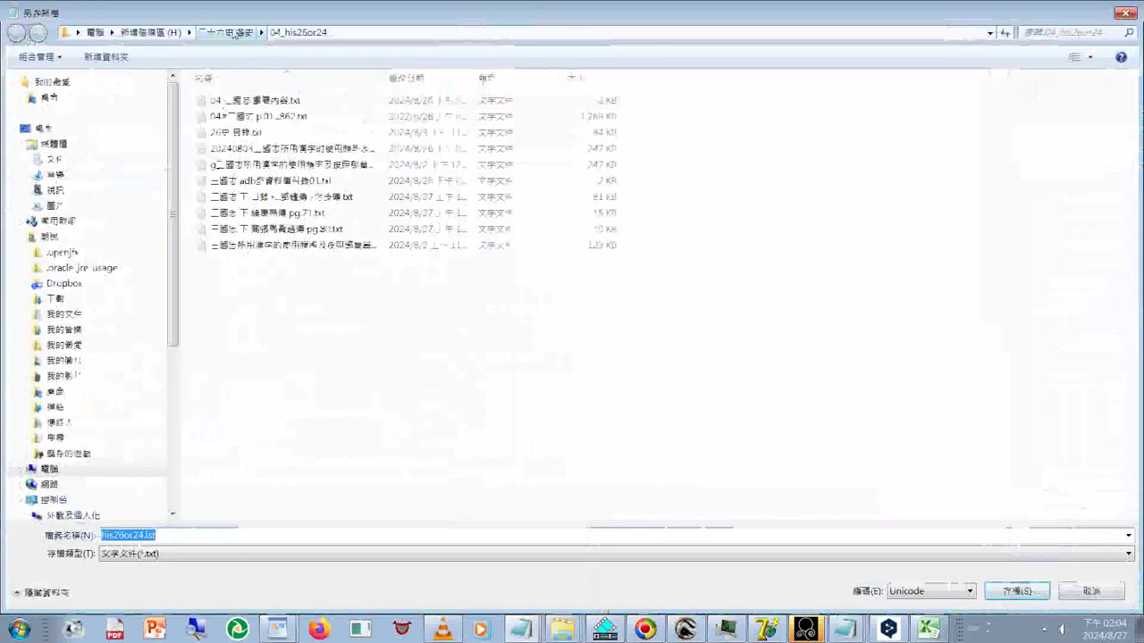
pyautogui.click(227, 33)
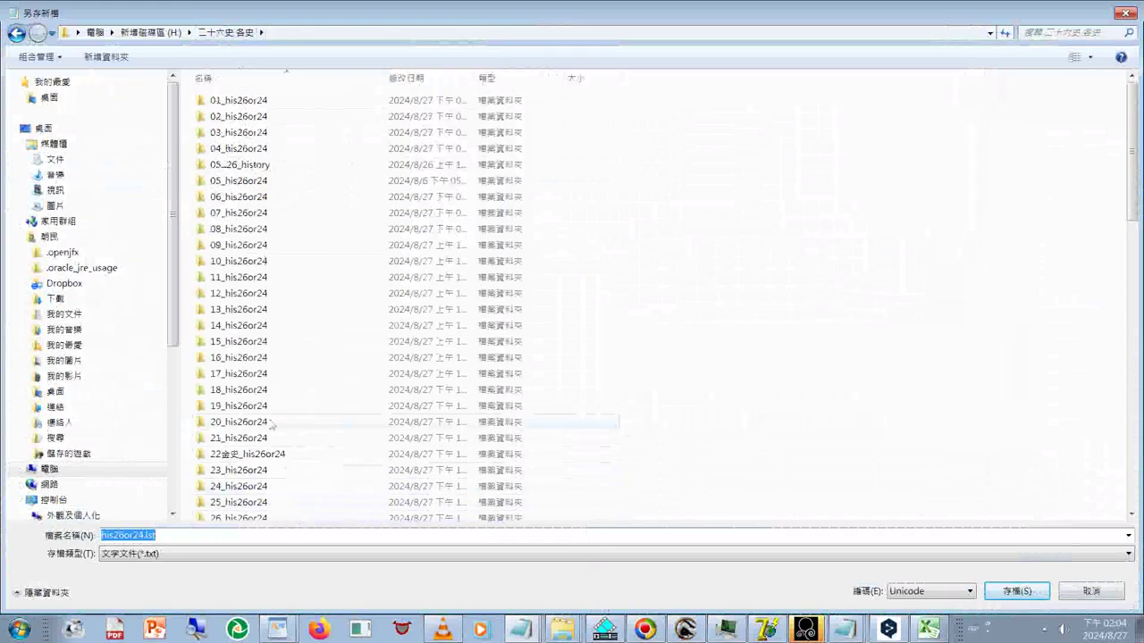
pyautogui.doubleClick(238, 148)
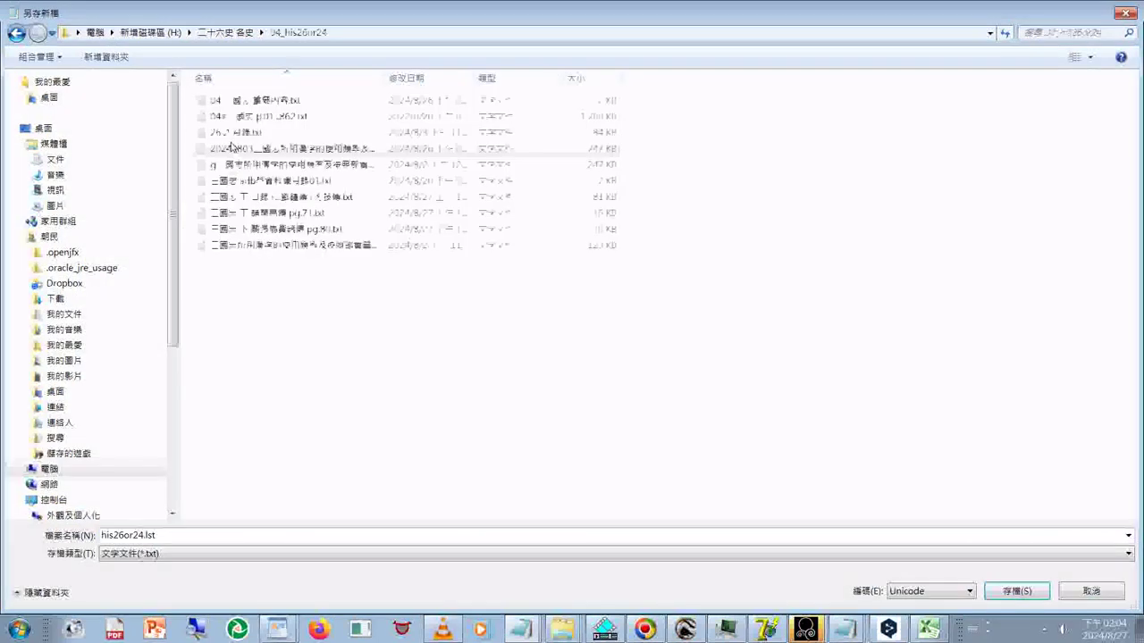
pyautogui.click(222, 36)
pyautogui.doubleClick(227, 134)
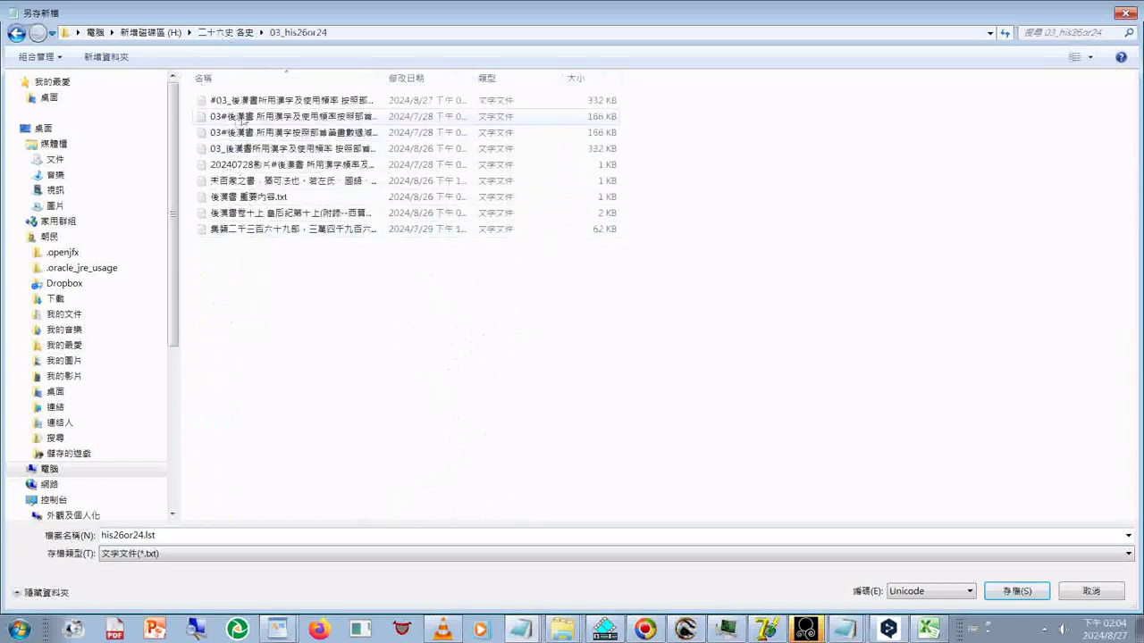
pyautogui.click(201, 555)
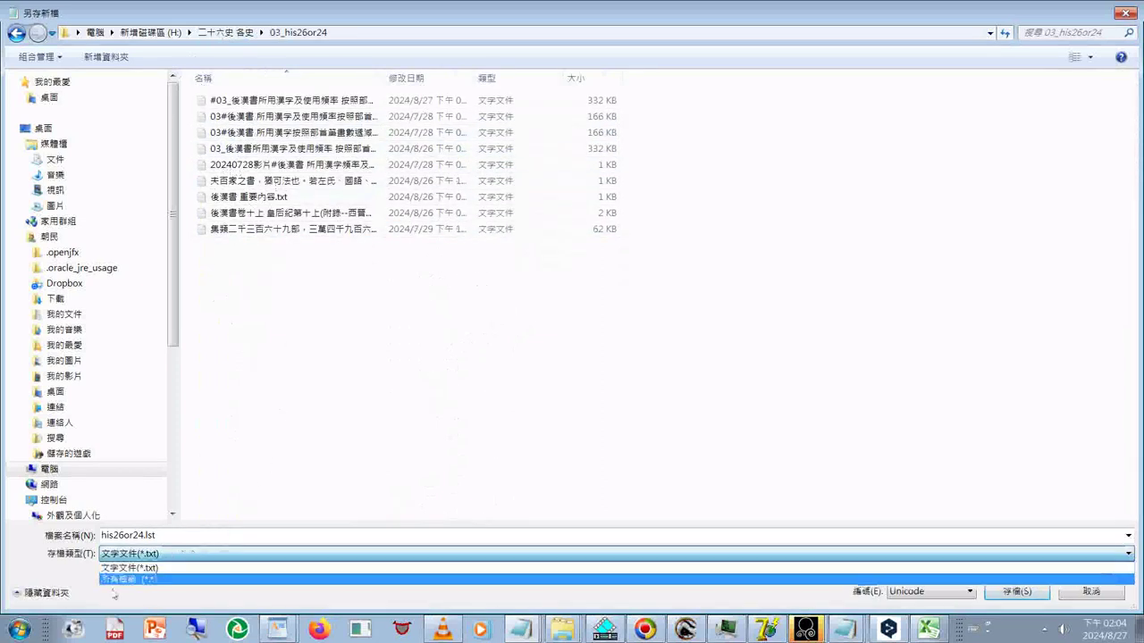
pyautogui.click(123, 580)
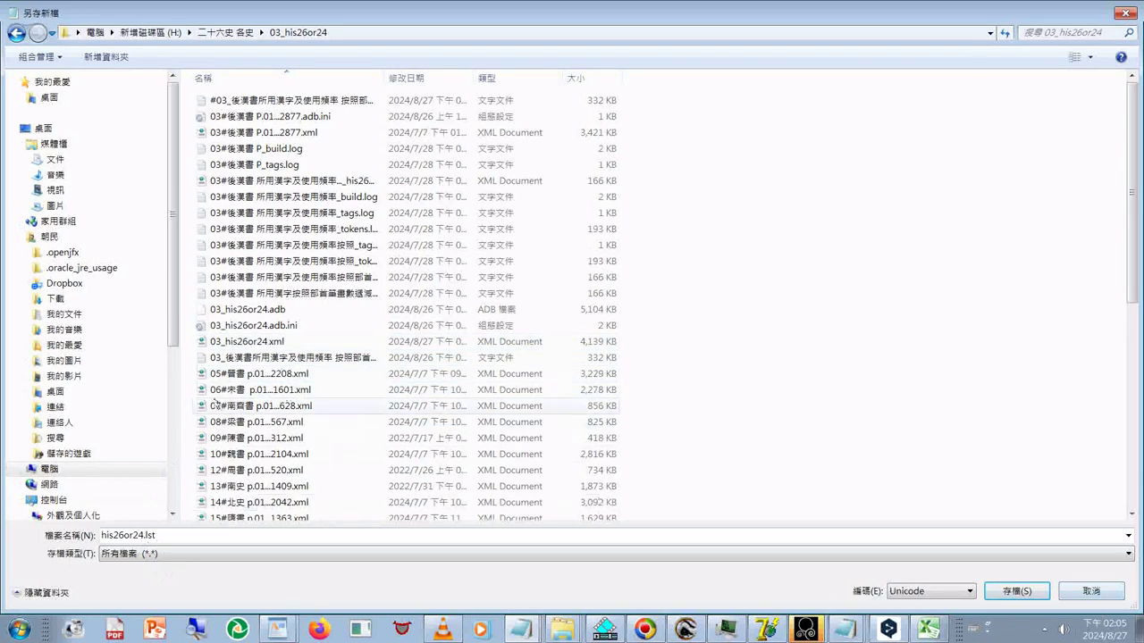
pyautogui.click(1017, 591)
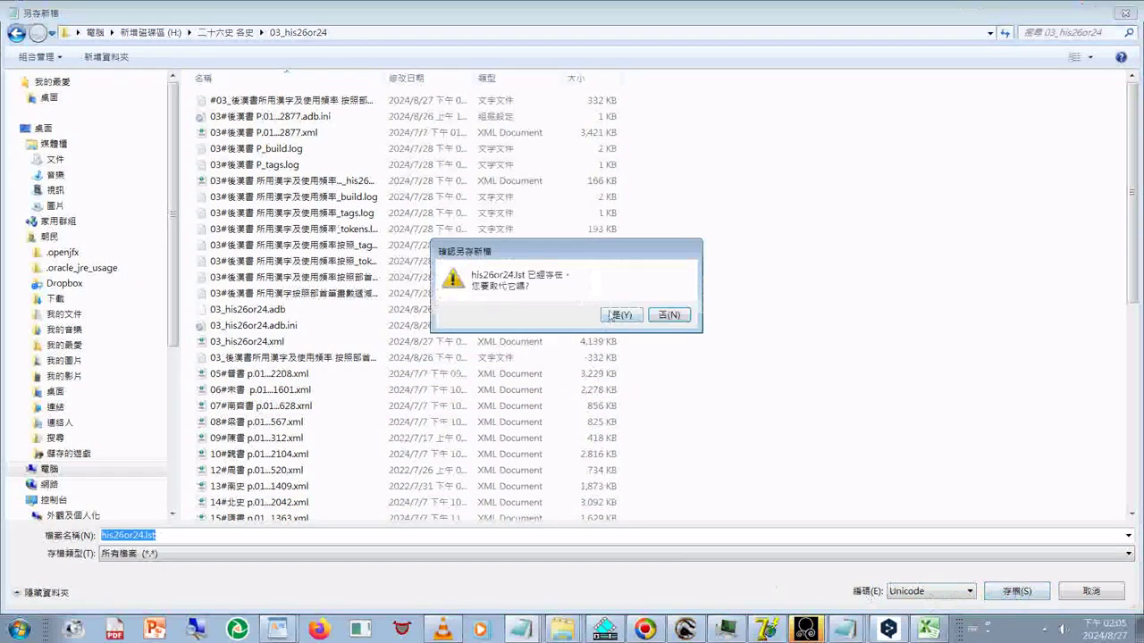
pyautogui.click(620, 316)
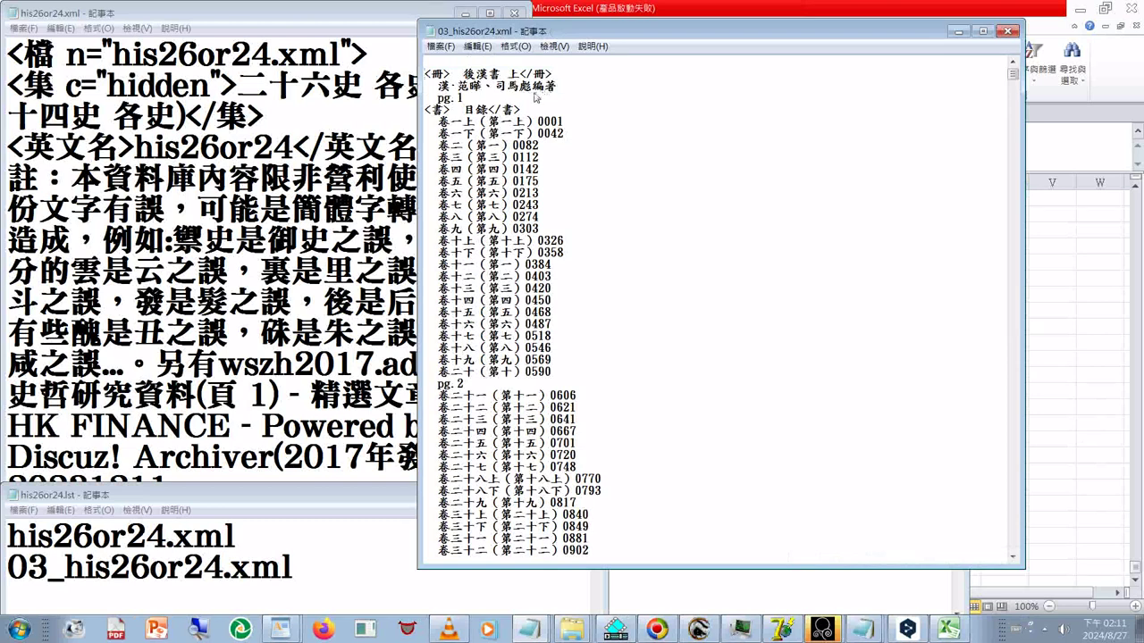
# In 03_his26or24.xml, add the note (附註:更正為南朝宋) at the end of the author line under 後漢書 上
pyautogui.click(534, 94)
pyautogui.hotkey('ctrl', 'space')
pyautogui.write('副ㄓㄨ')
pyautogui.write('4')
pyautogui.write(')')
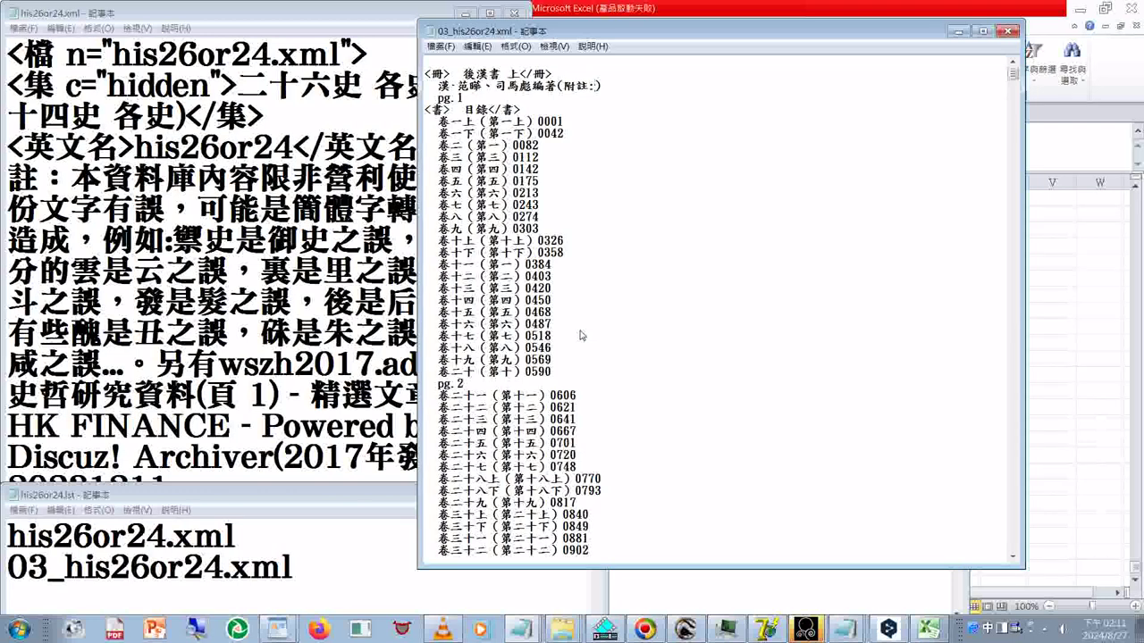
pyautogui.press('BackSpace')
pyautogui.write(':《')
pyautogui.press('BackSpace')
pyautogui.write('e/45/4')
pyautogui.write('jo6')
pyautogui.write(')')
pyautogui.write('南朝')
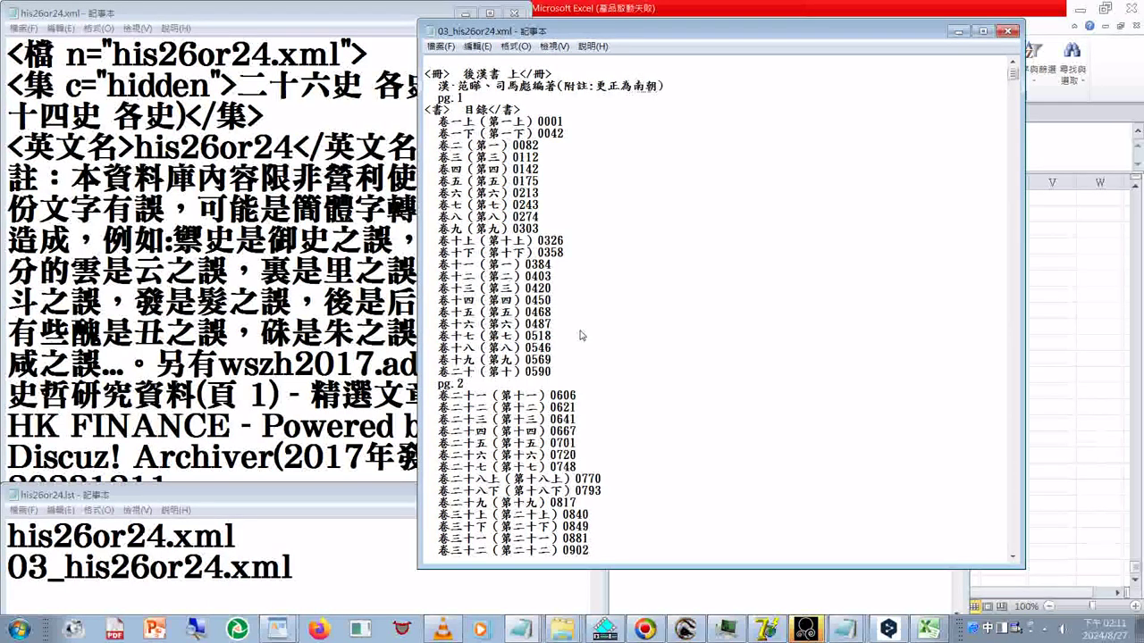
pyautogui.write('送')
pyautogui.press('Down')
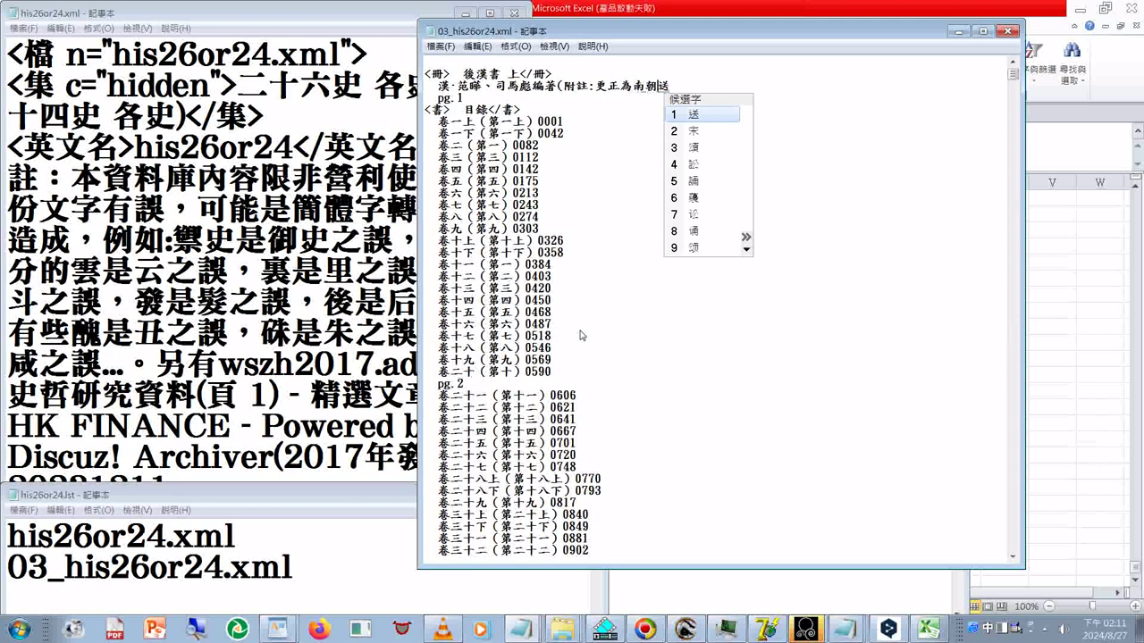
pyautogui.press('Return')
pyautogui.press('Return')
pyautogui.write(')')
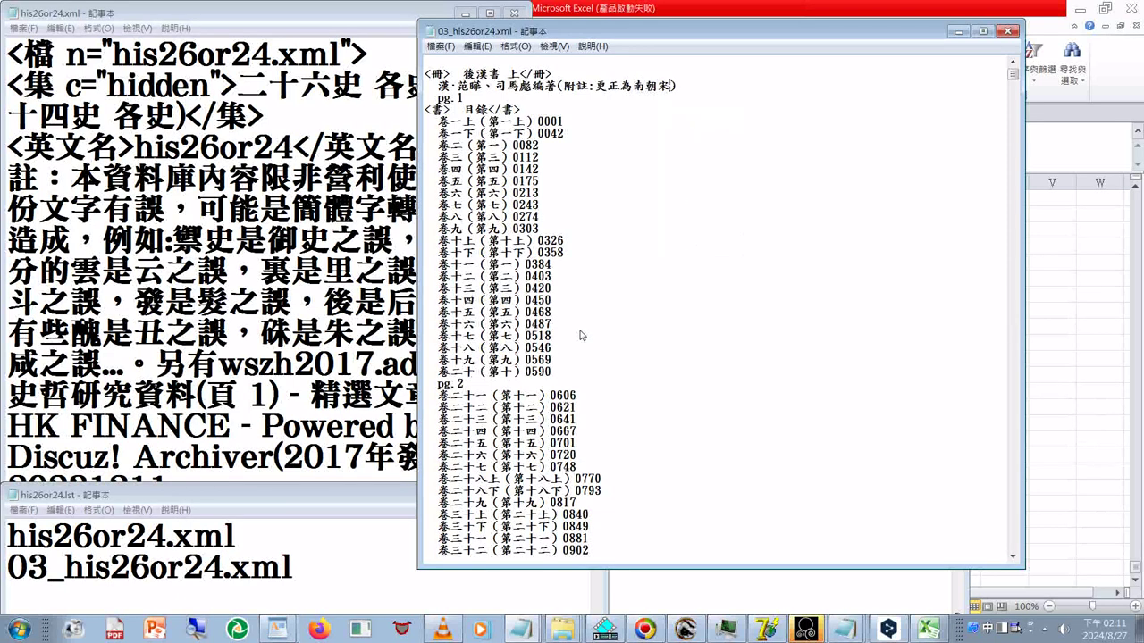
# Complete the note with ·范曄 編著, copying the author's name and 編著 from the same line
pyautogui.doubleClick(471, 86)
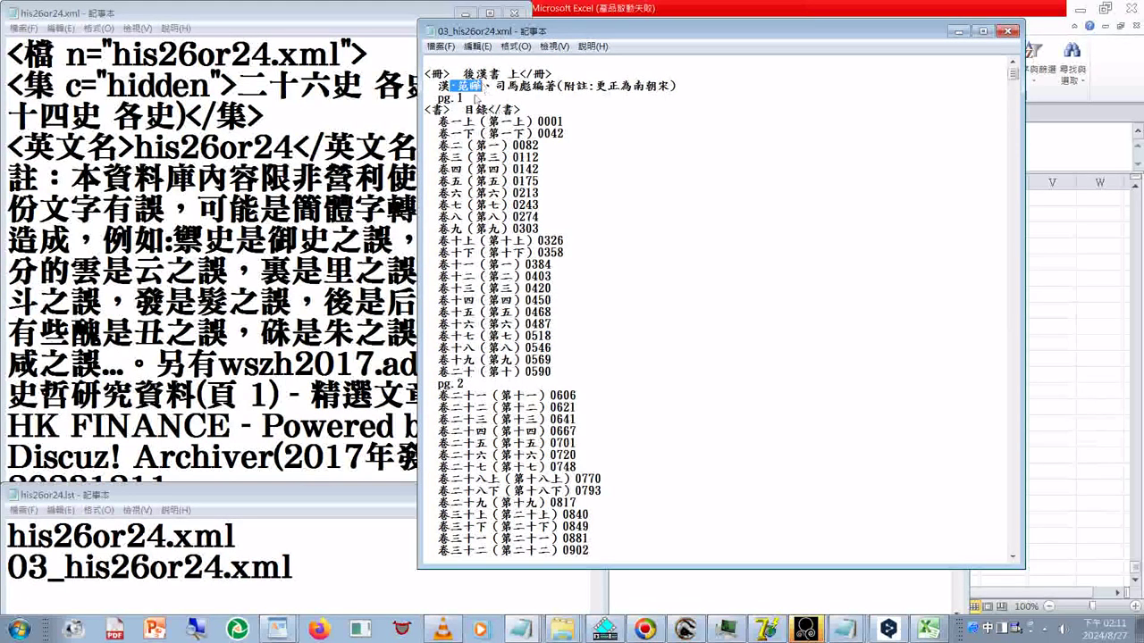
pyautogui.click(670, 92)
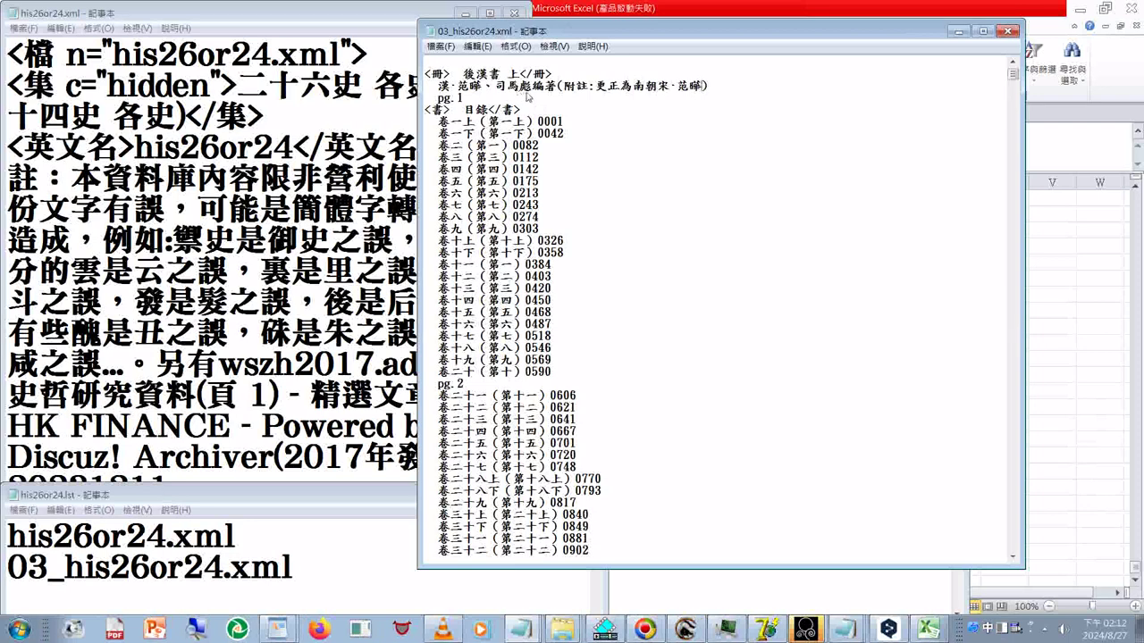
pyautogui.rightClick(541, 86)
pyautogui.click(535, 86)
pyautogui.moveTo(533, 87); pyautogui.dragTo(555, 89)
pyautogui.click(705, 86)
# Append a second pair of parentheses to the author line containing the copied text 司馬彪編著
pyautogui.doubleClick(554, 86)
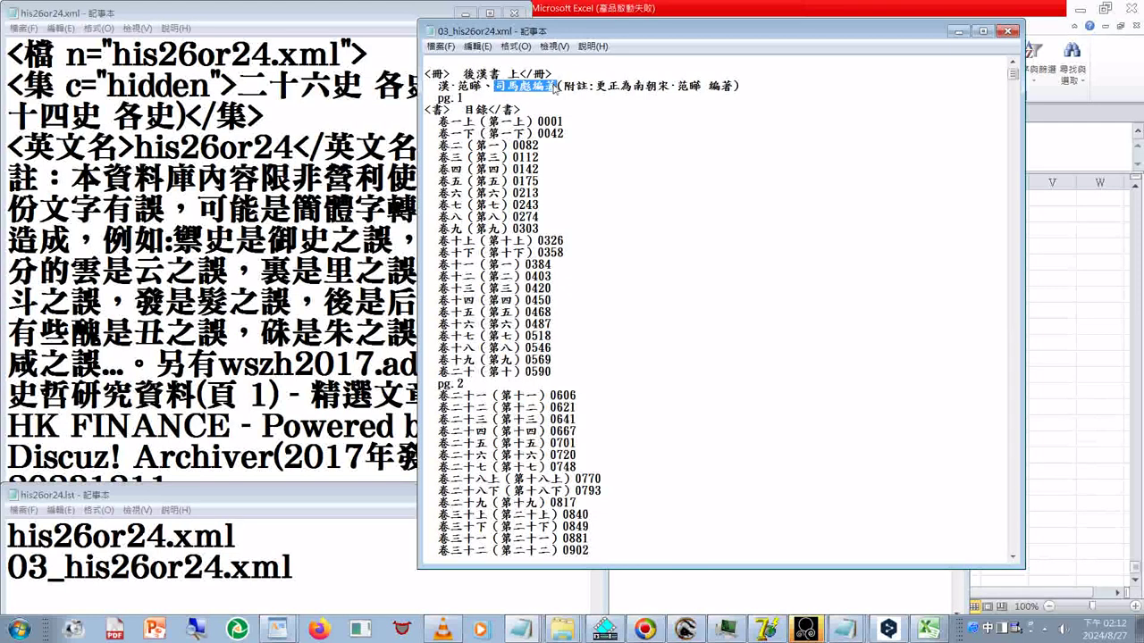
pyautogui.click(762, 90)
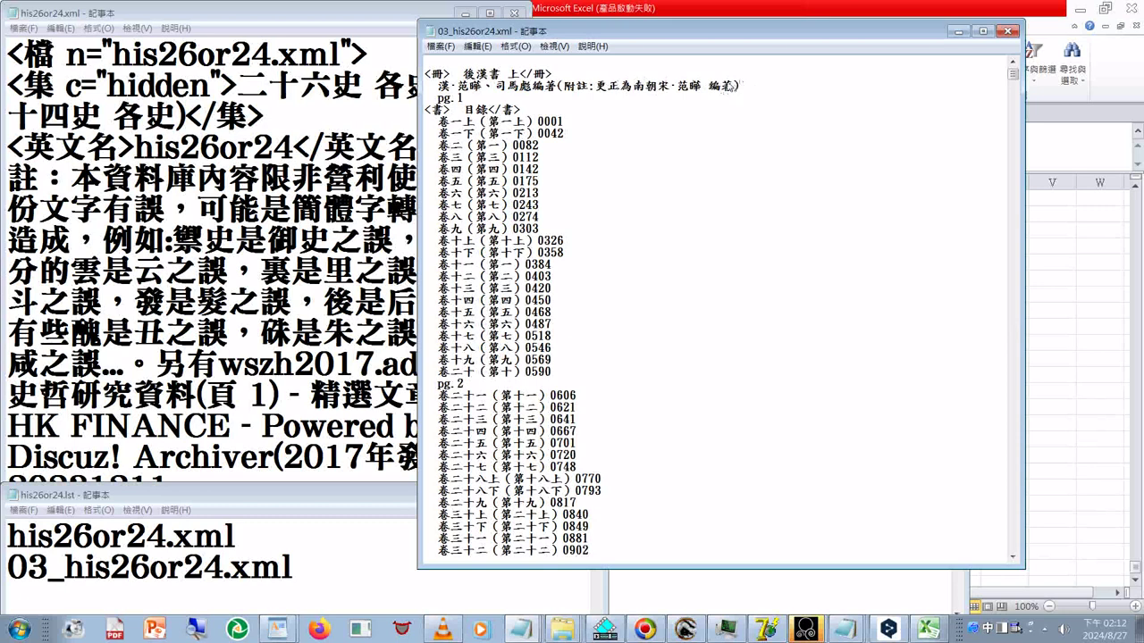
pyautogui.write('()')
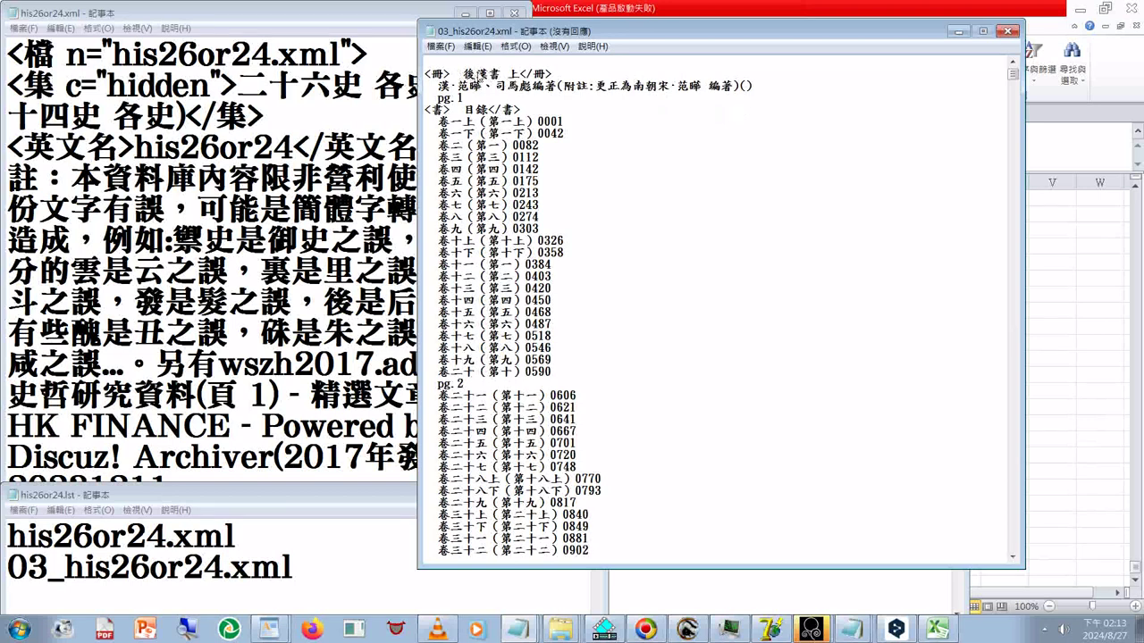
pyautogui.rightClick(479, 78)
pyautogui.press('p')
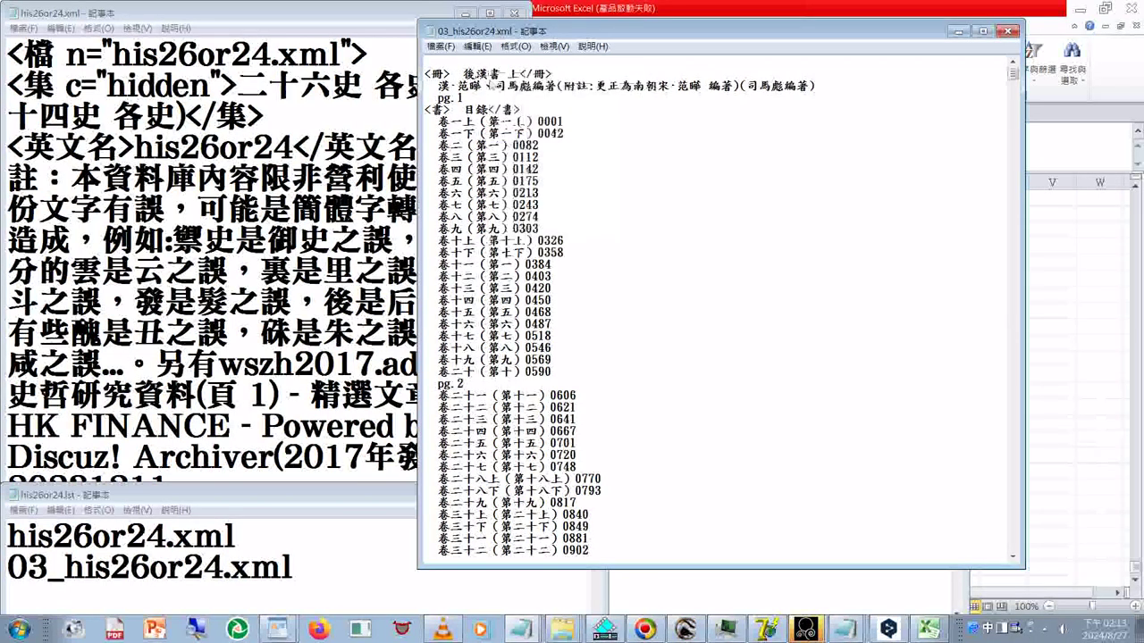
# Insert 西晉 before 司馬彪 in the second note of the author line
pyautogui.doubleClick(495, 78)
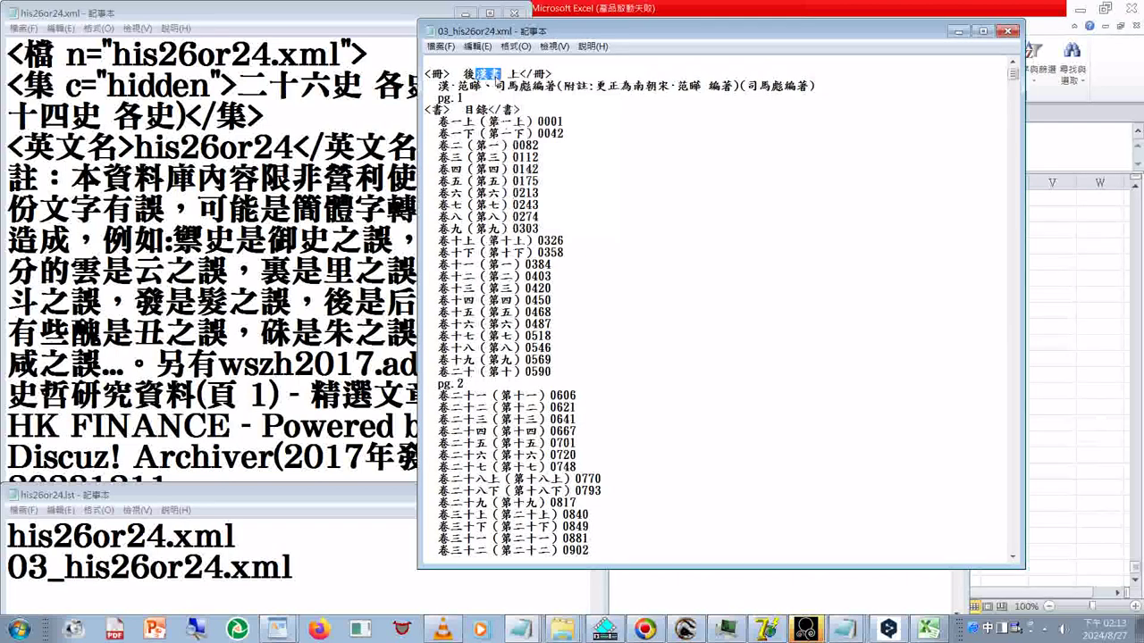
pyautogui.click(811, 90)
pyautogui.write('西進')
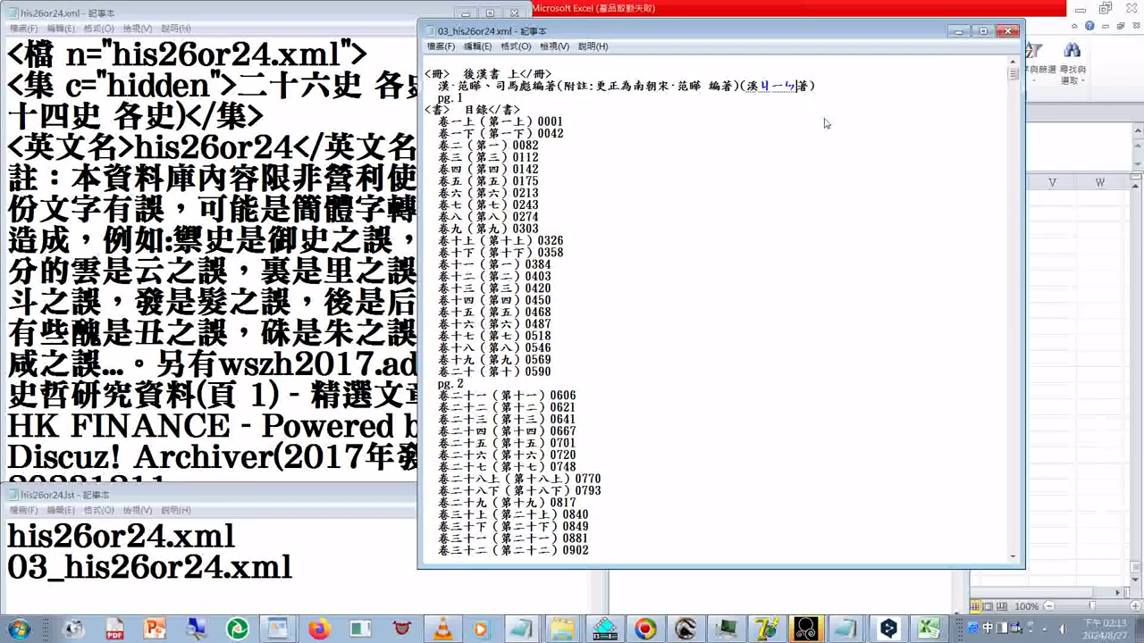
pyautogui.press('Down')
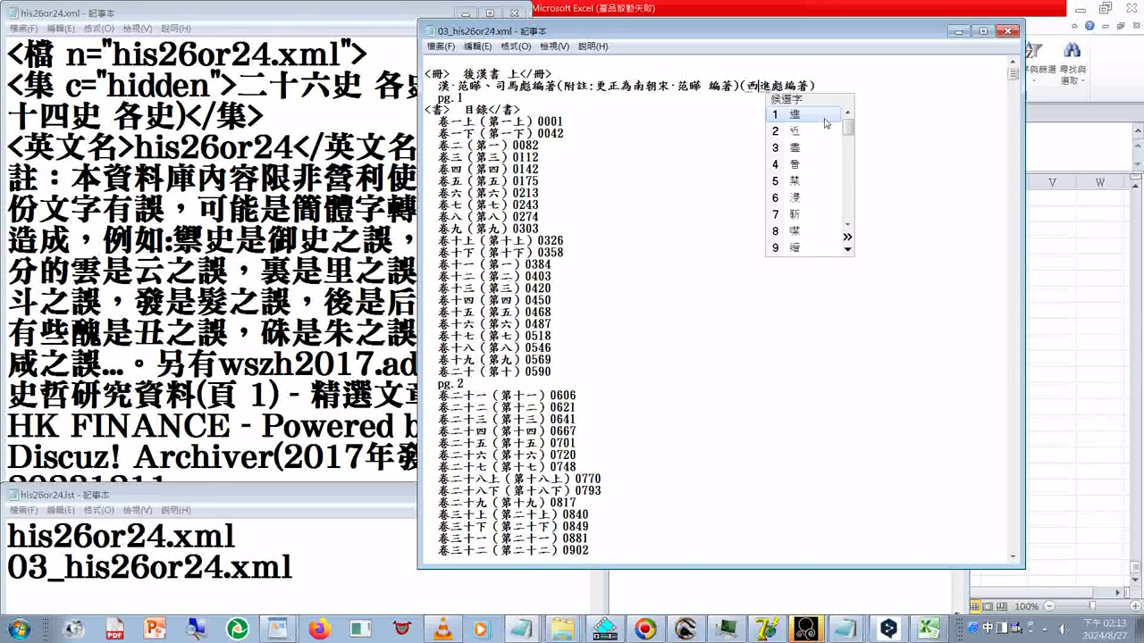
pyautogui.press('4')
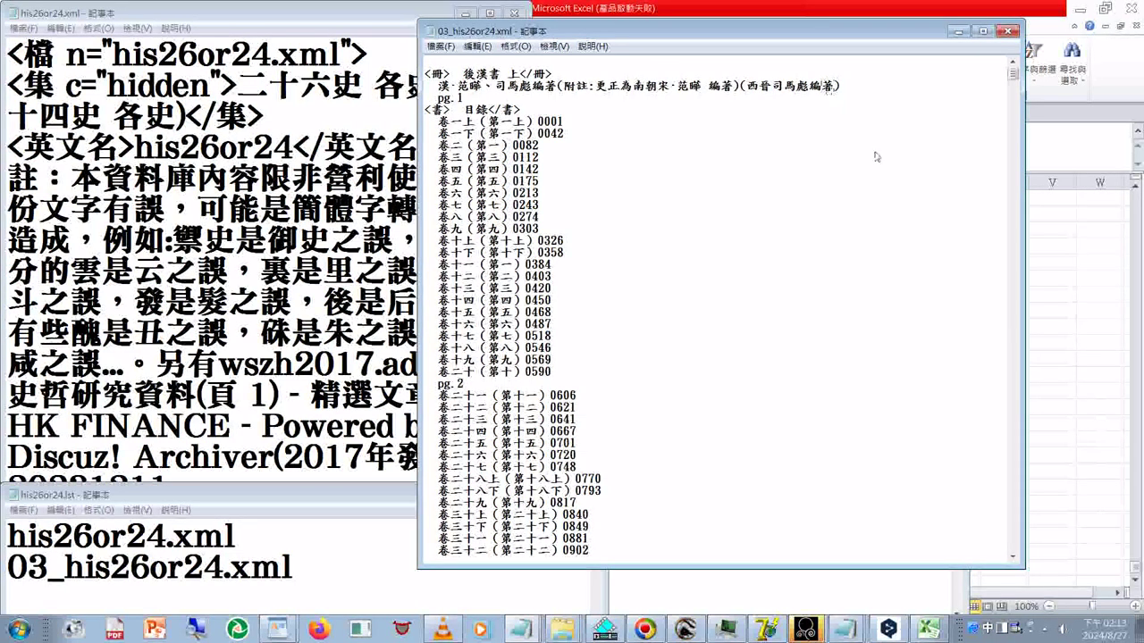
# Extend the second note with 的是續漢書 after 編著
pyautogui.write('ㄉㄜ˙ㄕˋ')
pyautogui.press('Return')
pyautogui.write('ㄒㄩˋ')
pyautogui.press('Down')
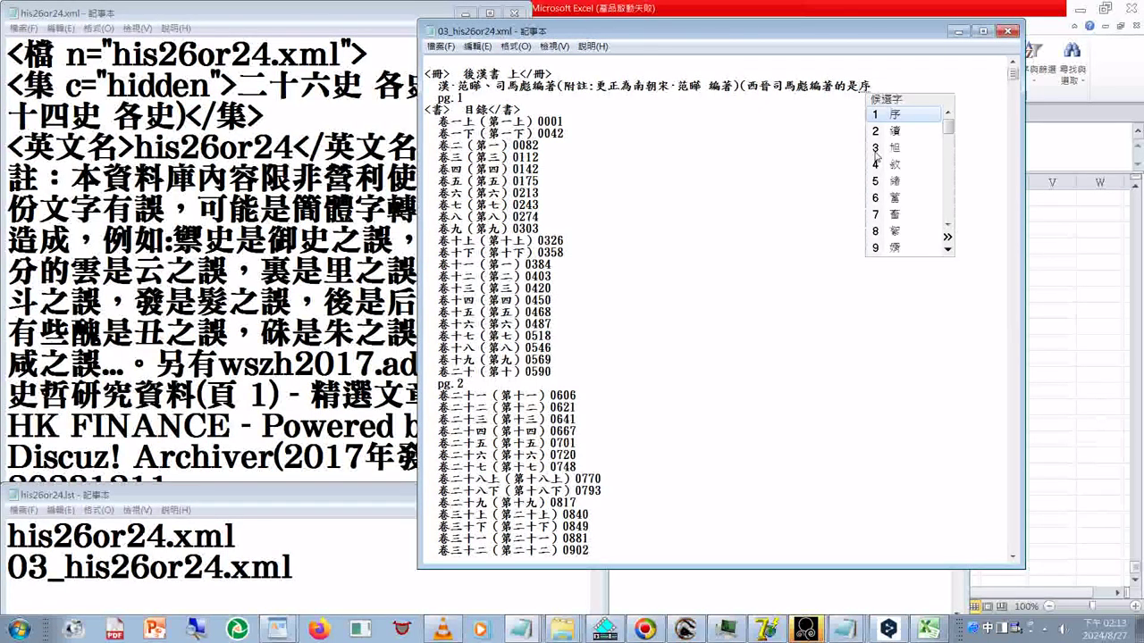
pyautogui.press('2')
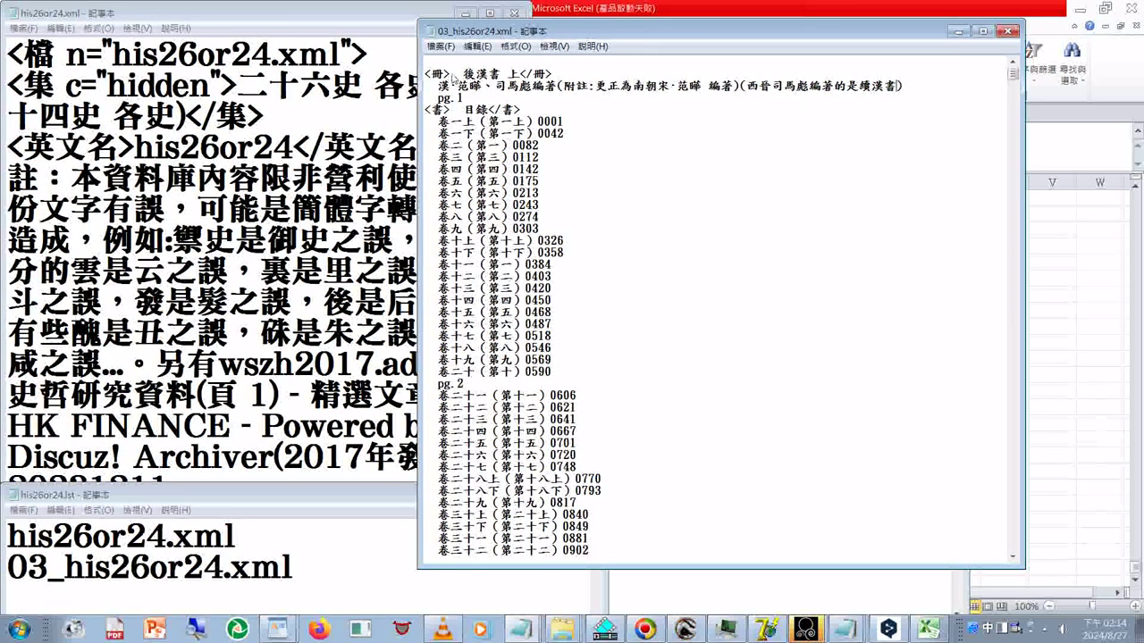
# Search the file for 後漢書 下, adapting the copied title 後漢書 上, and view the author line beneath the match
pyautogui.moveTo(451, 77); pyautogui.dragTo(463, 78)
pyautogui.rightClick(528, 86)
pyautogui.press('Escape')
pyautogui.moveTo(463, 75); pyautogui.dragTo(506, 75)
pyautogui.rightClick(505, 74)
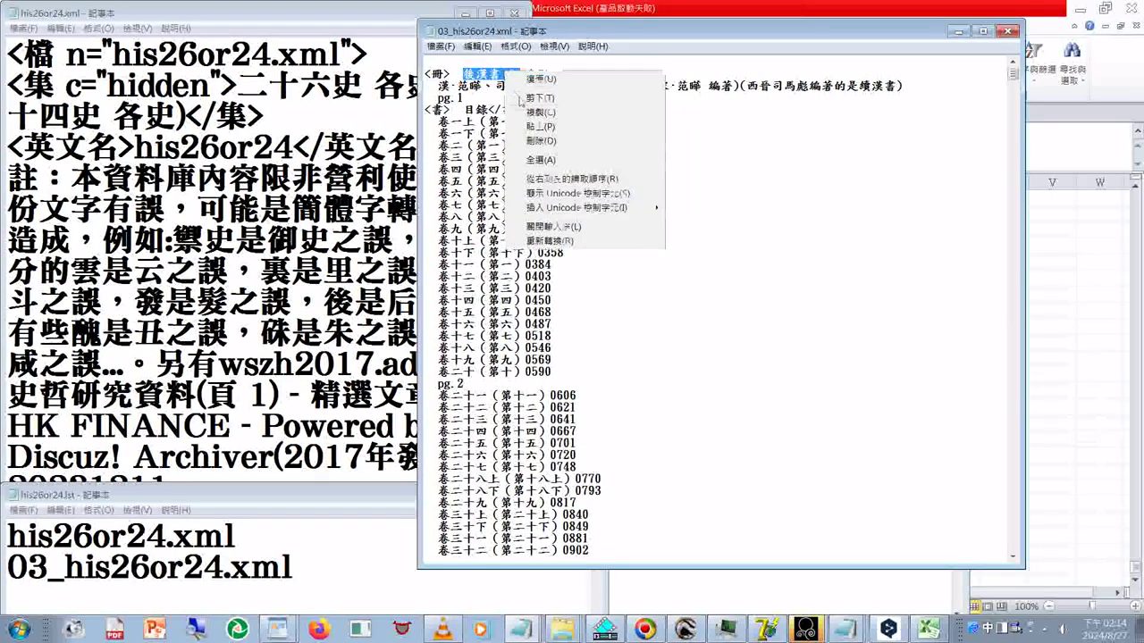
pyautogui.click(530, 112)
pyautogui.click(614, 148)
pyautogui.doubleClick(614, 148)
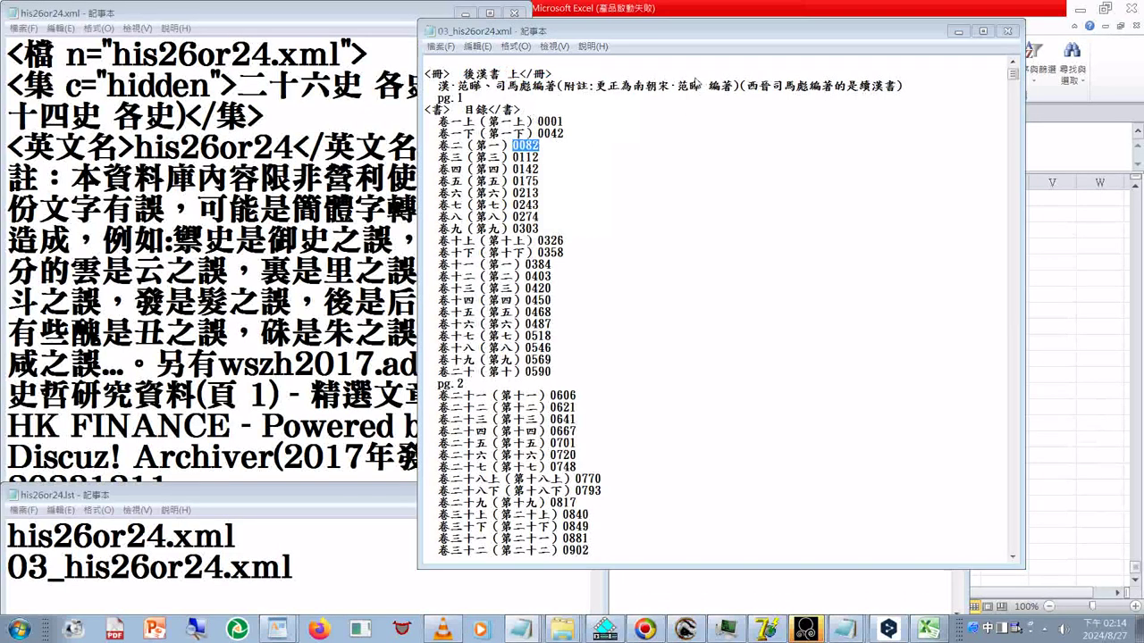
pyautogui.hotkey('ctrl', 'f')
pyautogui.hotkey('ctrl', 'v')
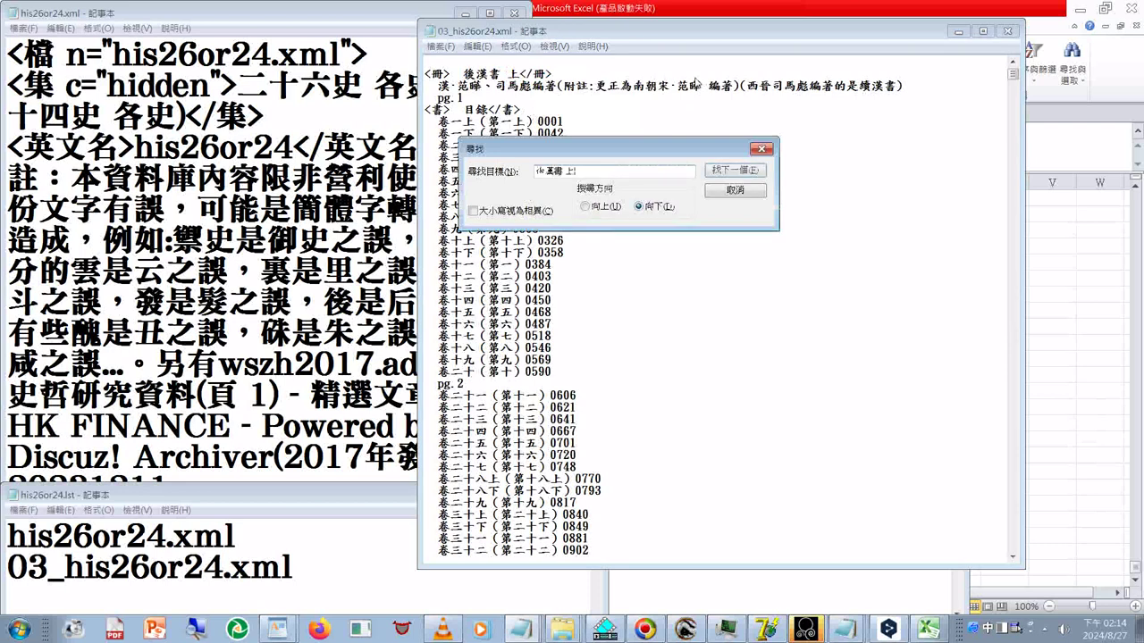
pyautogui.press('BackSpace')
pyautogui.write('下')
pyautogui.press('Return')
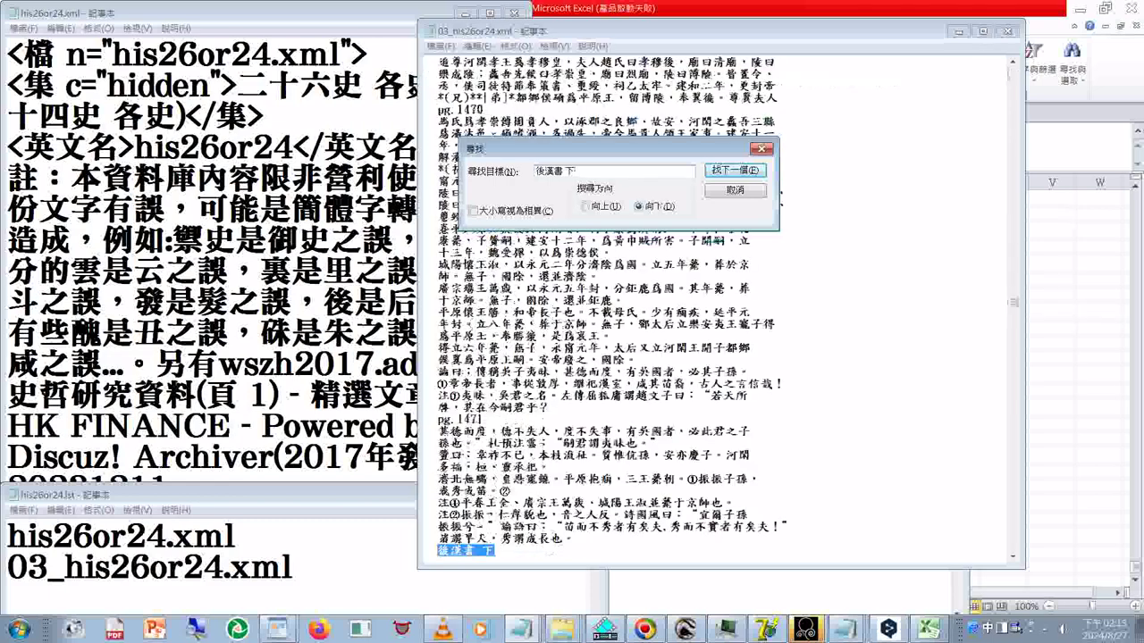
pyautogui.click(1013, 557)
pyautogui.click(1013, 557)
pyautogui.click(1013, 557)
pyautogui.click(1014, 557)
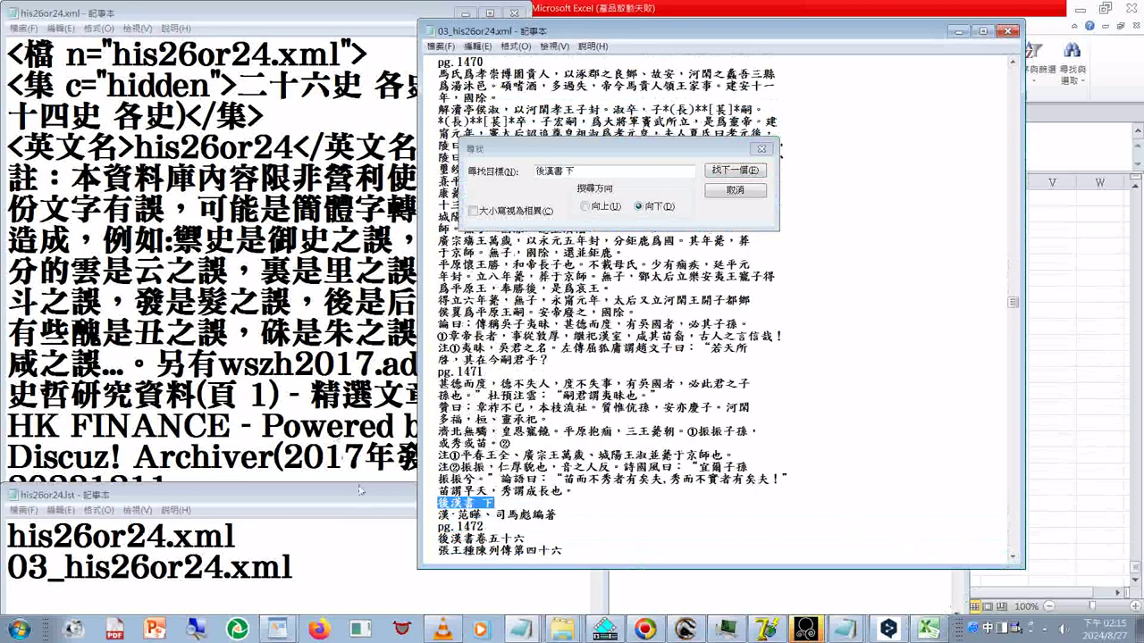
# Copy the 後漢書 上 title with its closing tag and the annotated author line from the file's start into a new Notepad document
pyautogui.hotkey('ctrl', 'Home')
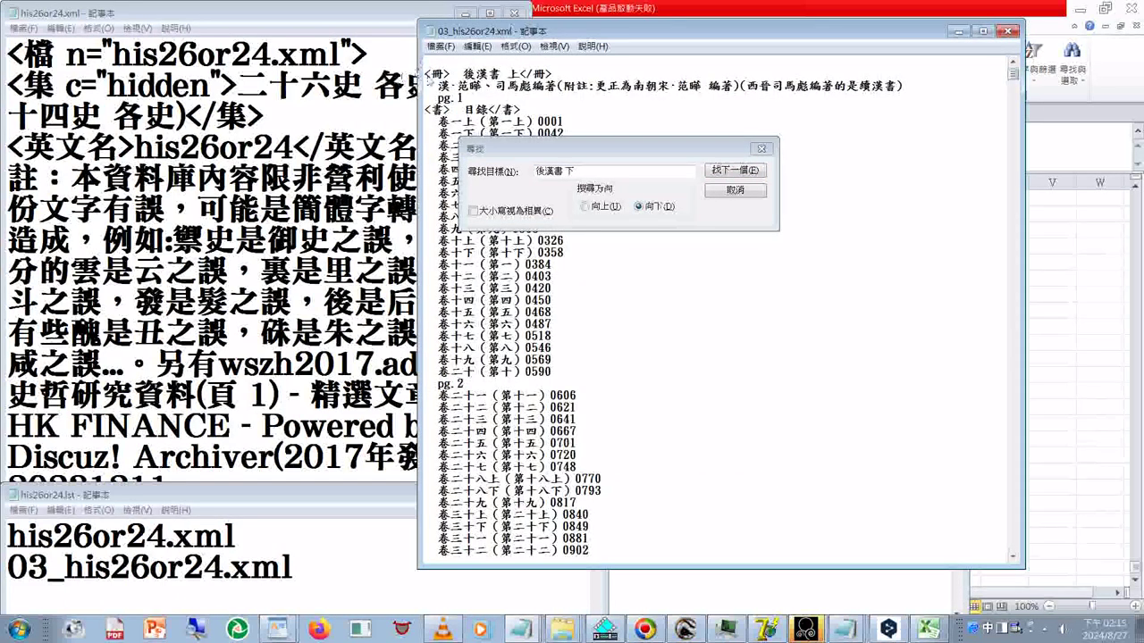
pyautogui.moveTo(426, 75); pyautogui.dragTo(435, 75)
pyautogui.click(451, 80)
pyautogui.keyDown('shift'); pyautogui.click(919, 93); pyautogui.keyUp('shift')
pyautogui.rightClick(919, 93)
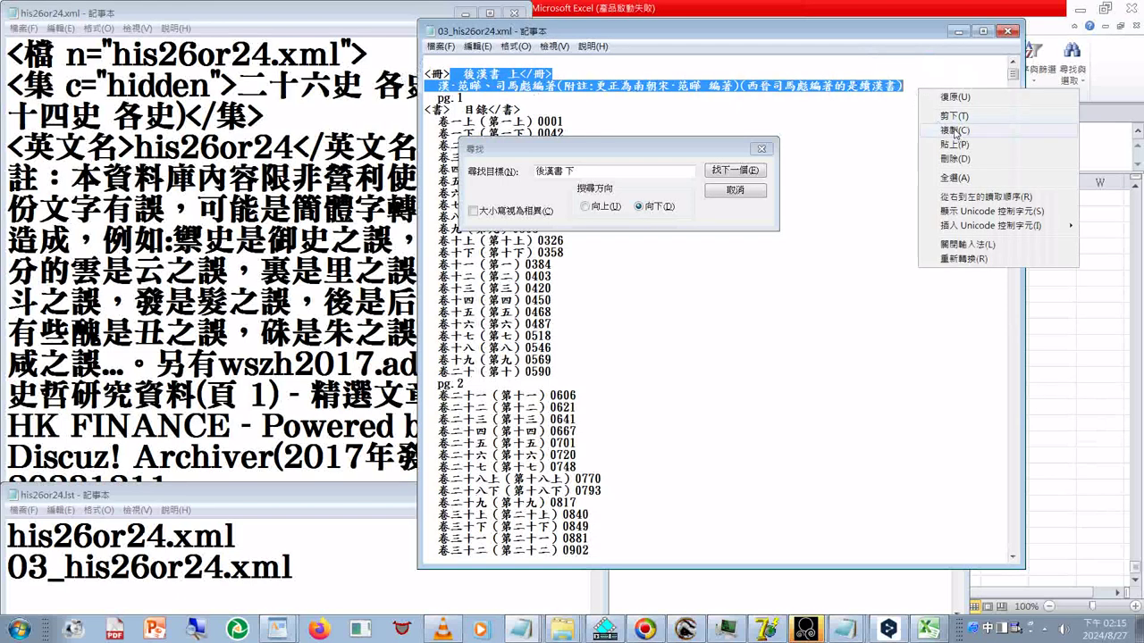
pyautogui.click(954, 130)
pyautogui.press('super')
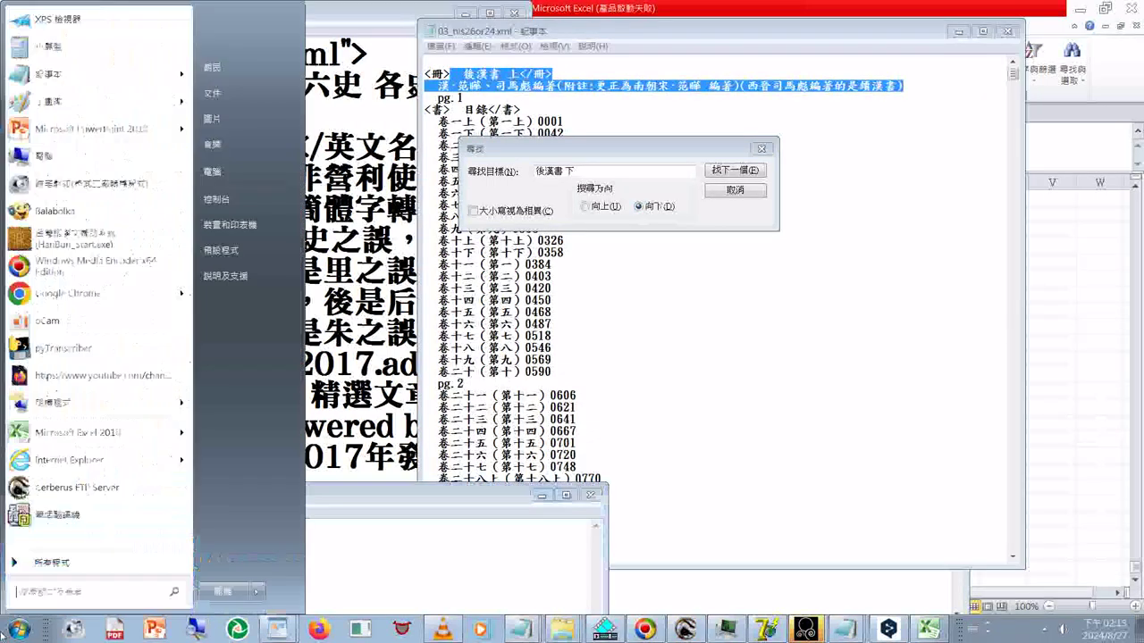
pyautogui.press('Return')
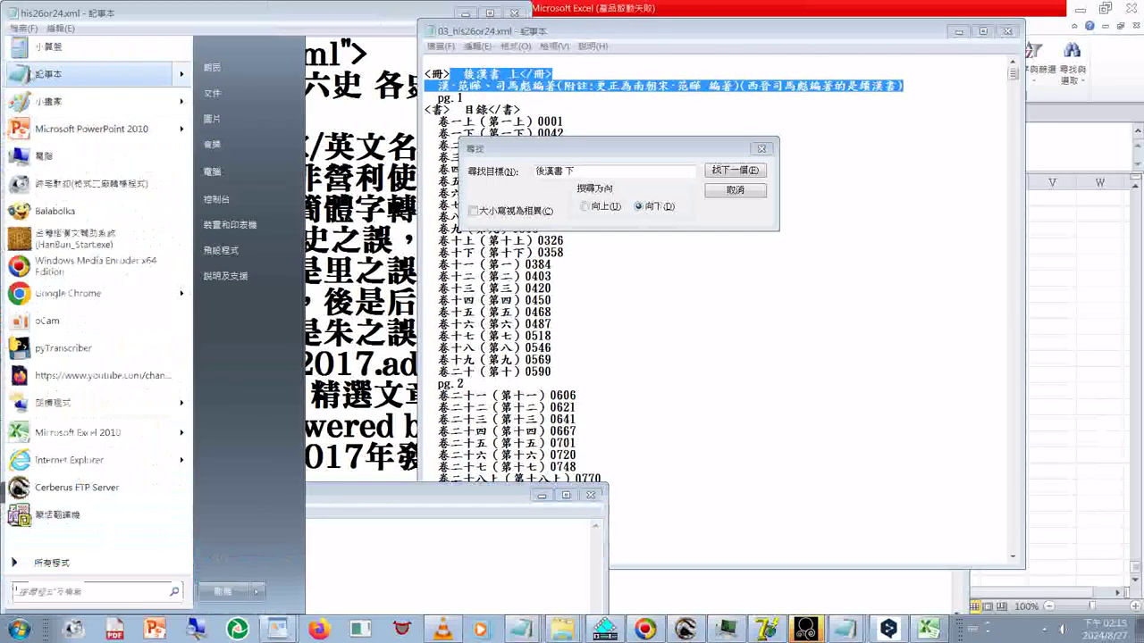
pyautogui.rightClick(475, 230)
pyautogui.click(506, 287)
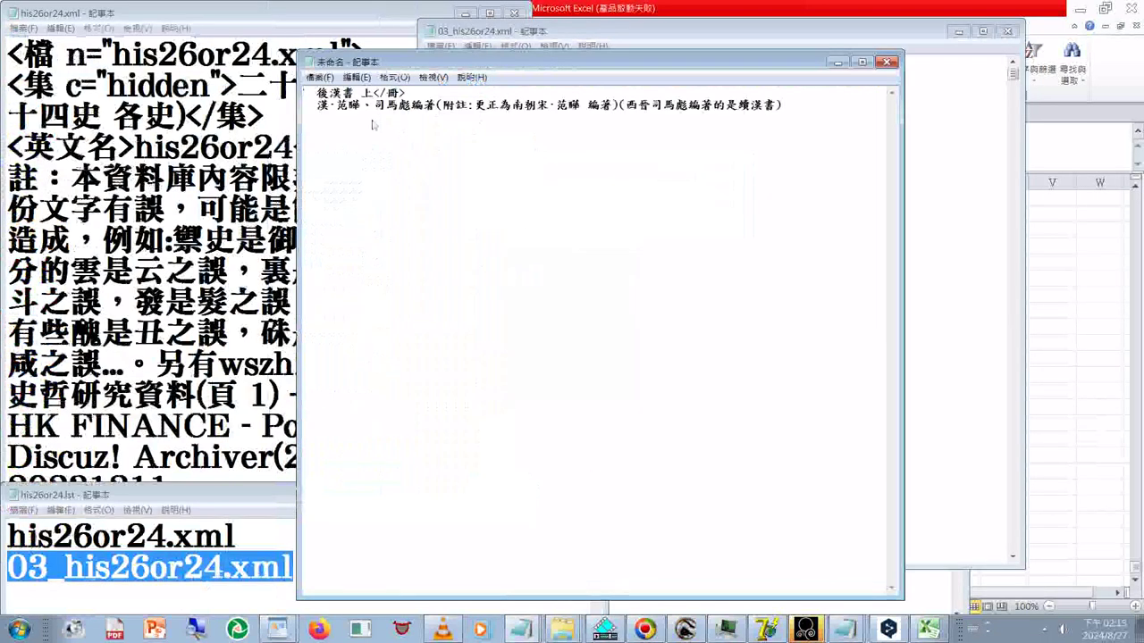
# Change 上 to 下 in the copied 後漢書 title
pyautogui.doubleClick(366, 93)
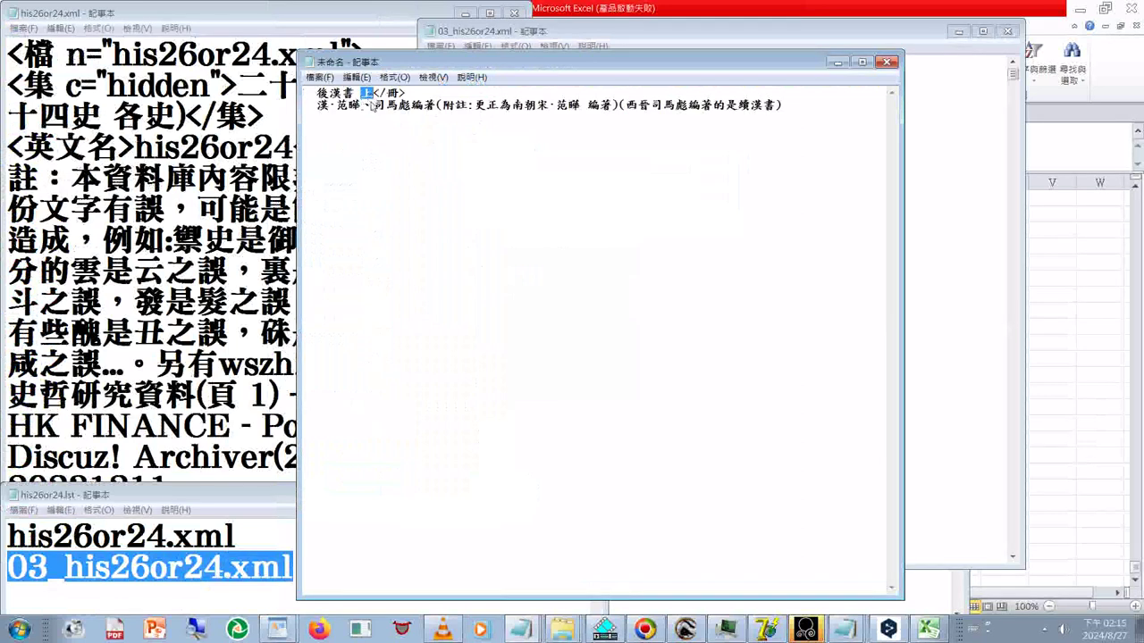
pyautogui.write('v')
pyautogui.press('BackSpace')
pyautogui.write('v\\')
pyautogui.press('BackSpace')
pyautogui.press('BackSpace')
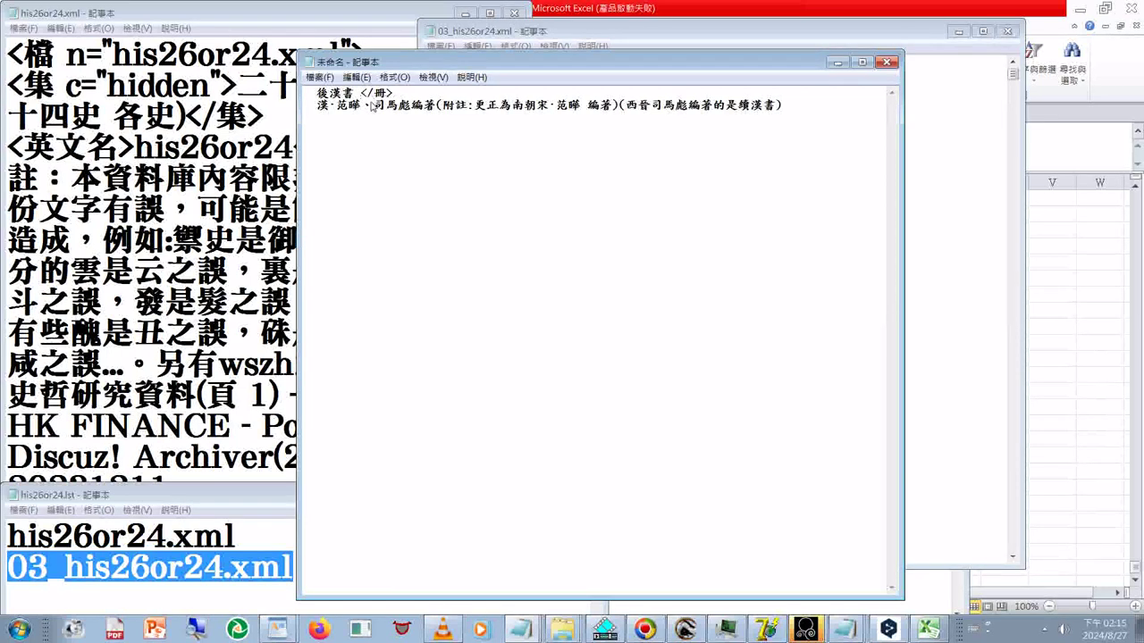
pyautogui.hotkey('ctrl', 'space')
pyautogui.write('下')
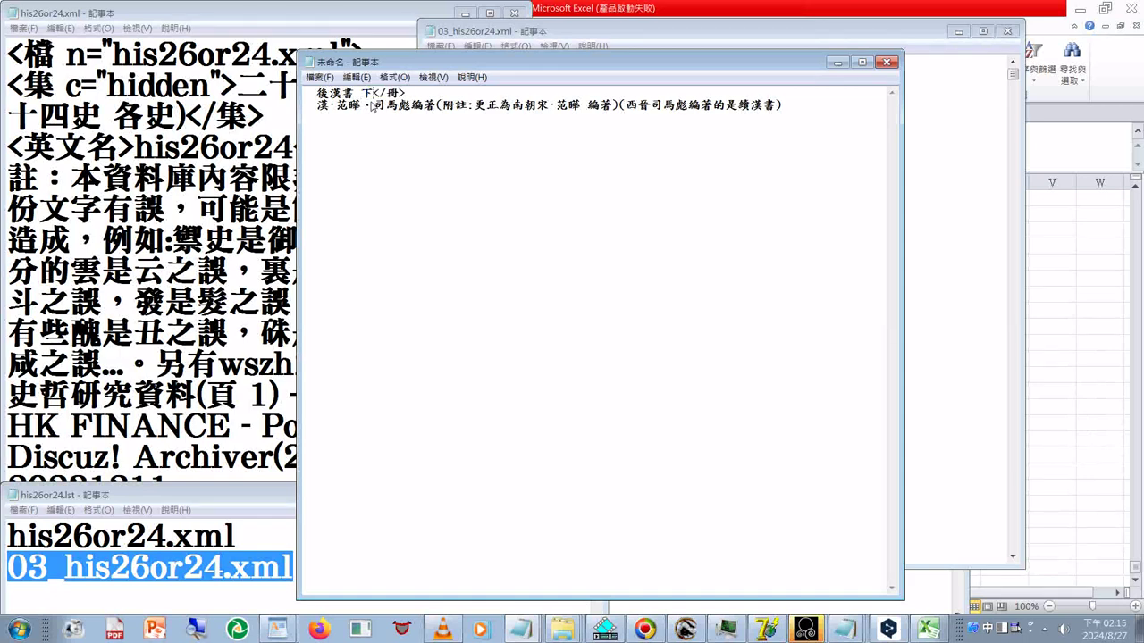
# Change the title's closing tag to </書> and add the opening tag <書> before it
pyautogui.press('Right')
pyautogui.press('Right')
pyautogui.press('Right')
pyautogui.press('BackSpace')
pyautogui.write('書')
pyautogui.write('<>')
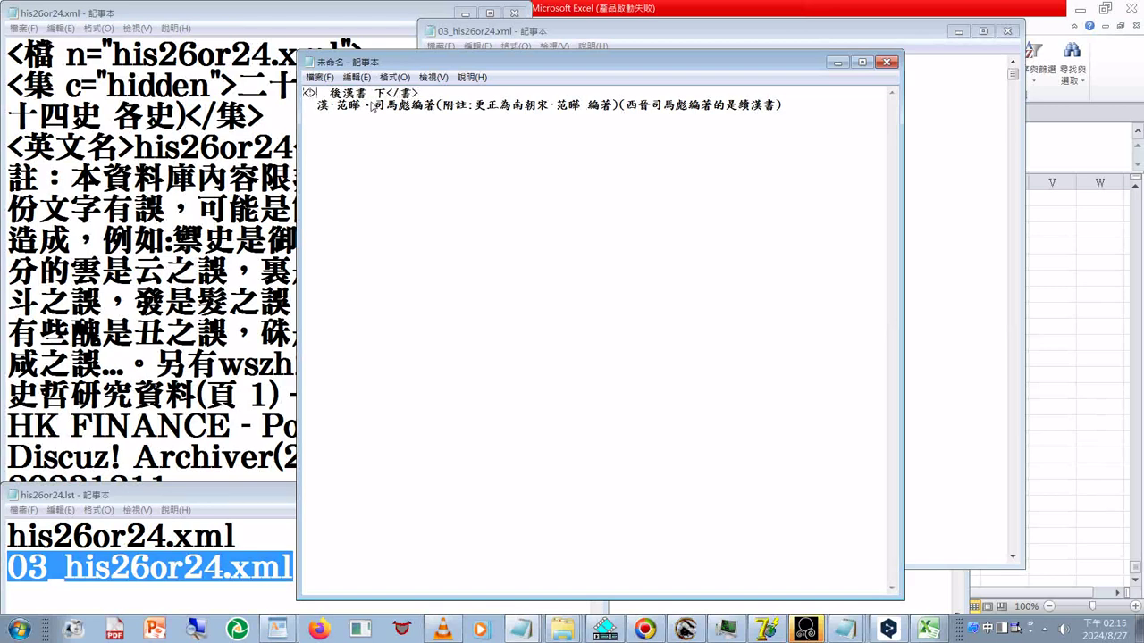
pyautogui.press('Left')
pyautogui.write('書')
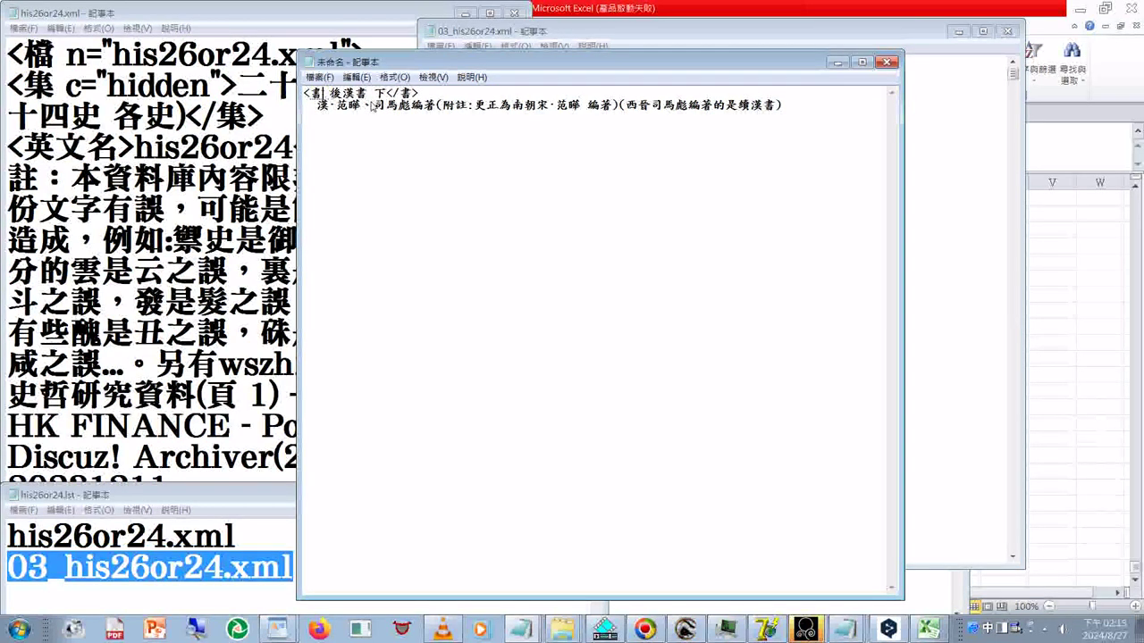
pyautogui.click(372, 105)
pyautogui.press('BackSpace')
pyautogui.write('、')
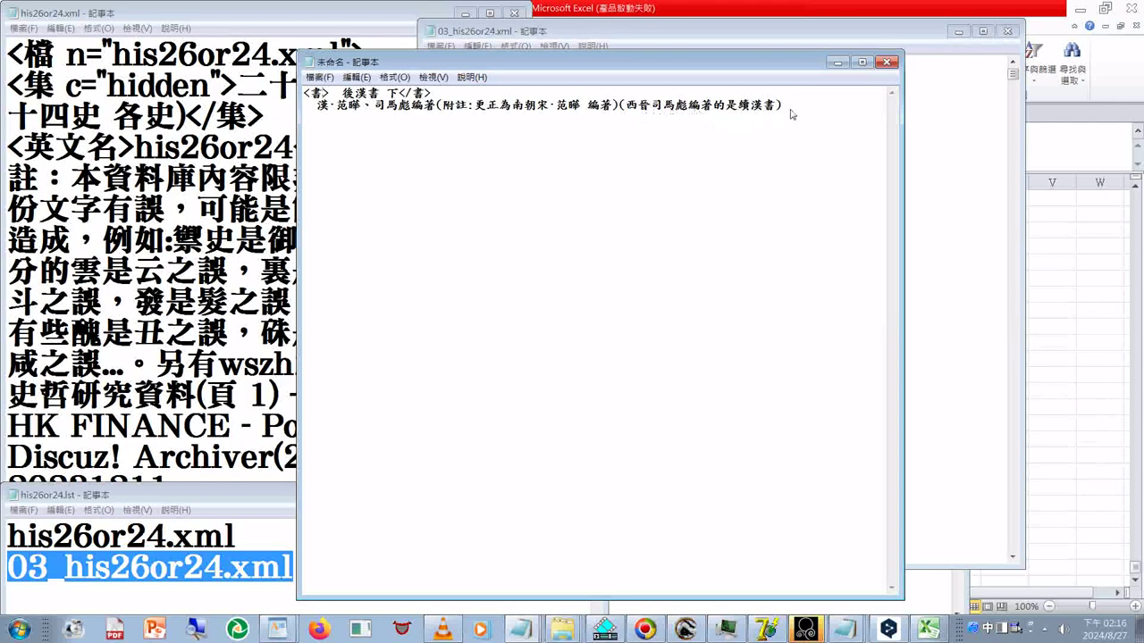
# Copy the tagged 後漢書 下 title and annotated author line, and find and select the untagged 後漢書 下 title and author line in 03_his26or24.xml
pyautogui.moveTo(791, 113); pyautogui.dragTo(307, 96)
pyautogui.hotkey('ctrl', 'c')
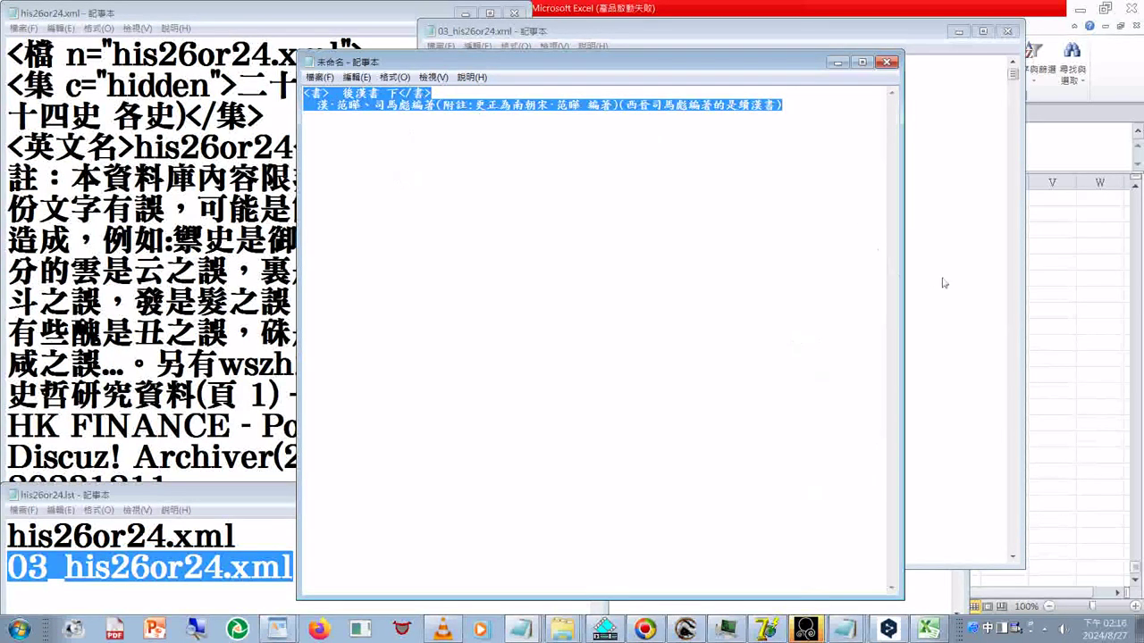
pyautogui.click(632, 36)
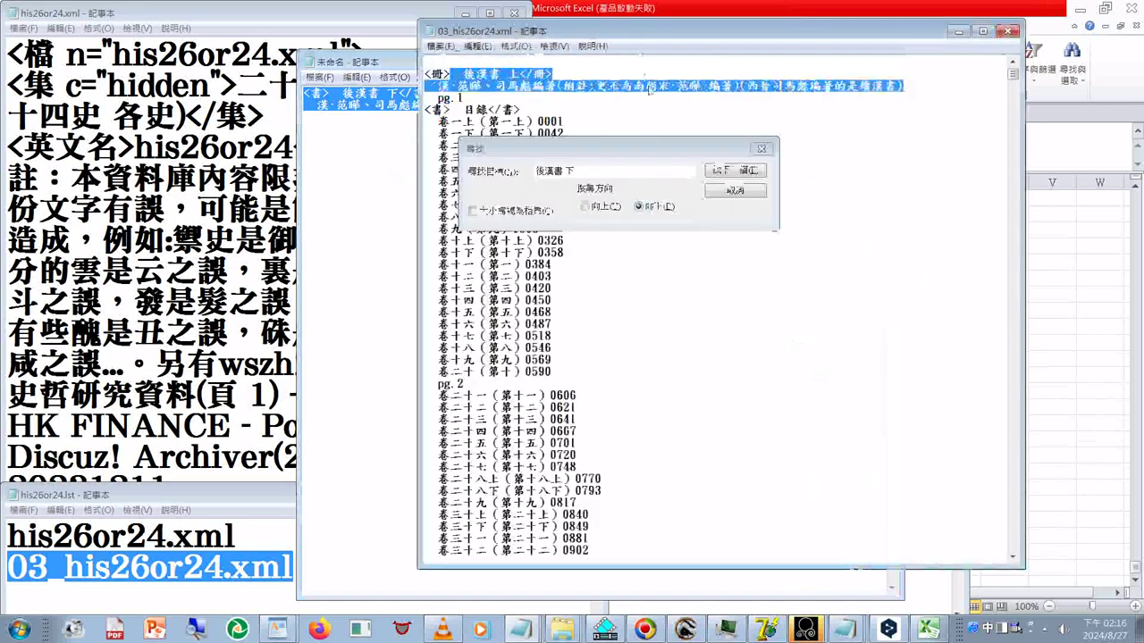
pyautogui.click(720, 172)
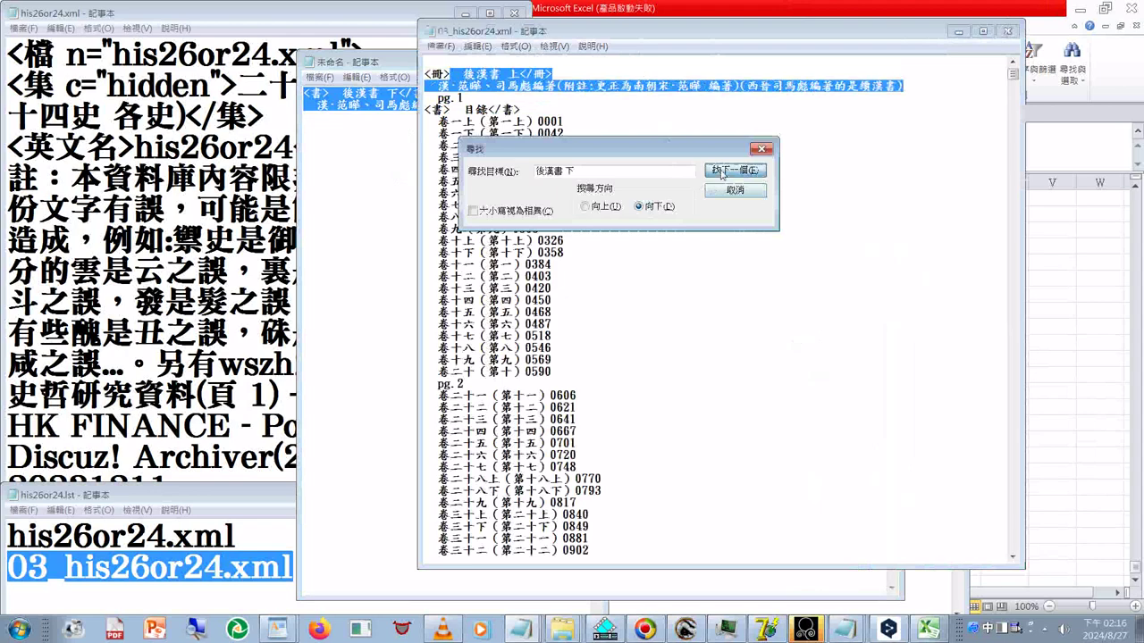
pyautogui.click(722, 173)
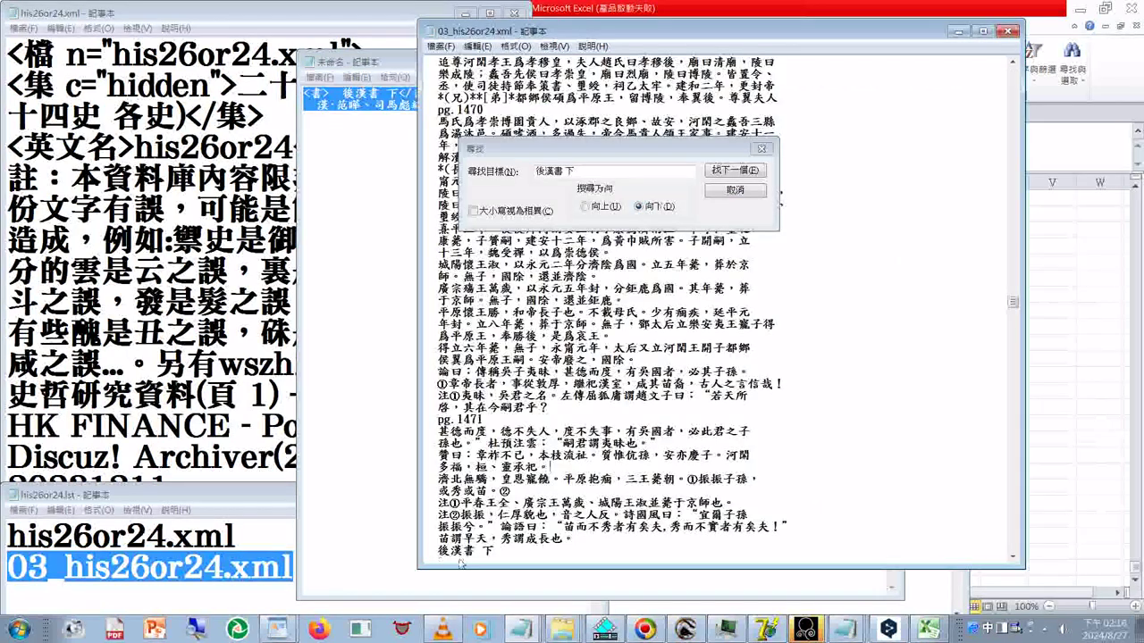
pyautogui.moveTo(439, 551); pyautogui.dragTo(425, 551)
pyautogui.click(440, 551)
pyautogui.scroll(-1, 483, 552)
pyautogui.keyDown('shift'); pyautogui.click(569, 529); pyautogui.keyUp('shift')
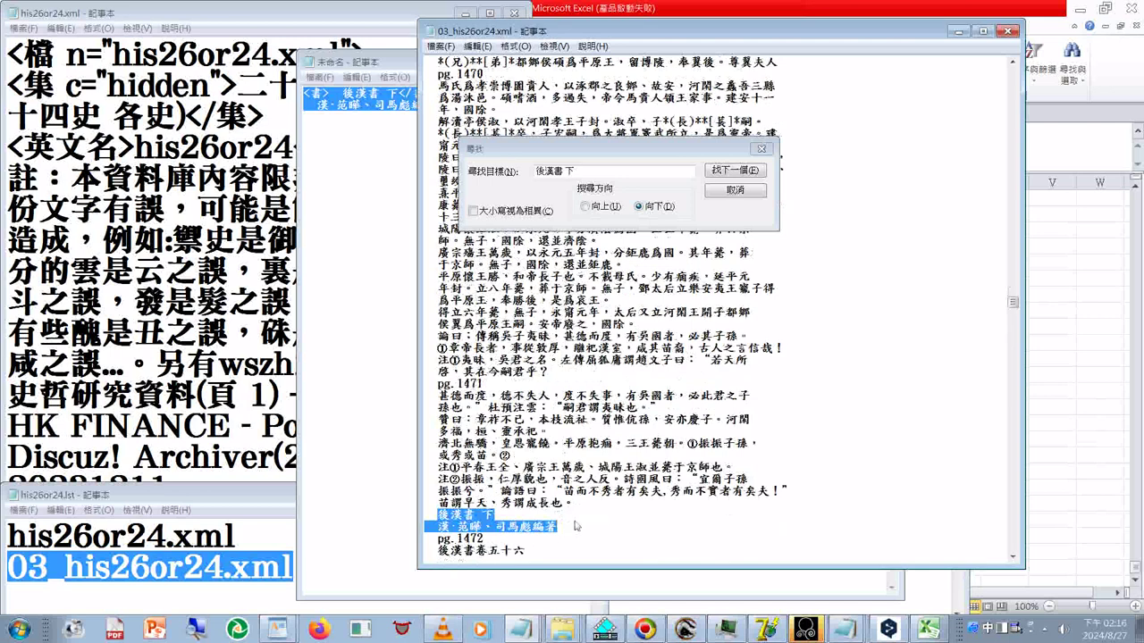
# Complete the note document's opening tag as <書>, and replace the selected 後漢書 下 title and author lines in 03_his26or24.xml with the copied pair
pyautogui.click(317, 105)
pyautogui.moveTo(305, 105); pyautogui.dragTo(783, 105)
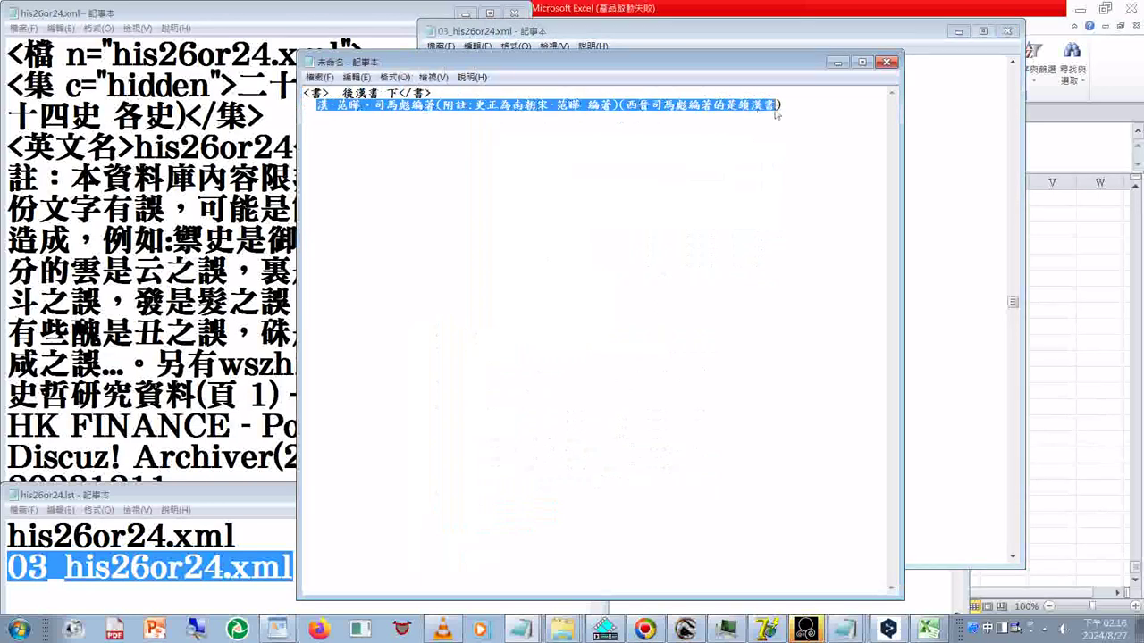
pyautogui.rightClick(792, 104)
pyautogui.press('Escape')
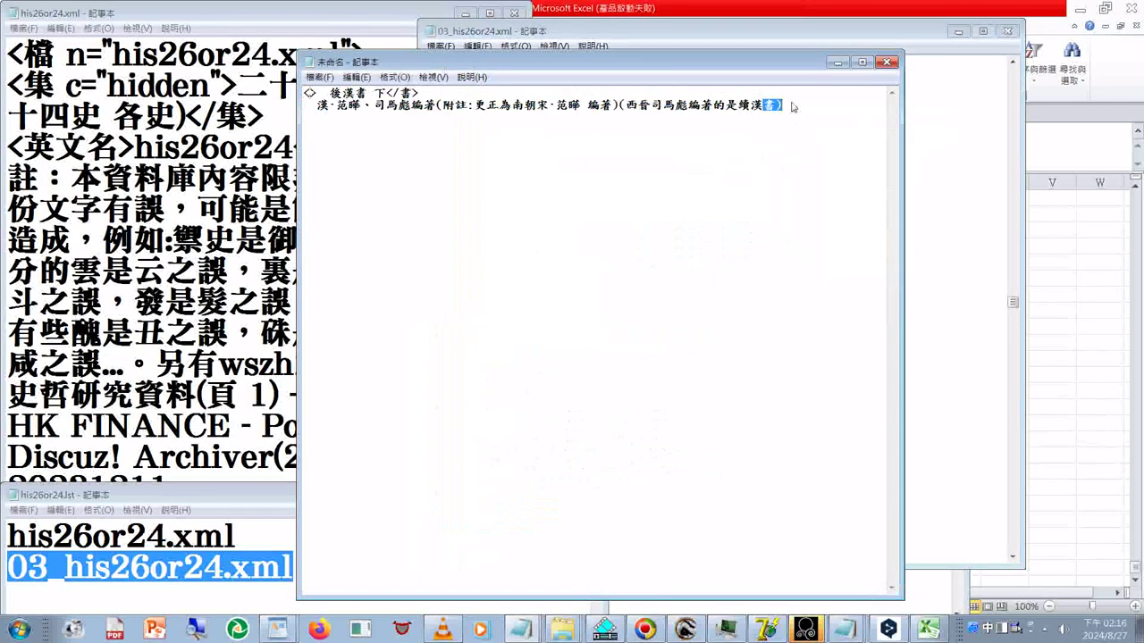
pyautogui.keyDown('shift'); pyautogui.click(313, 105); pyautogui.keyUp('shift')
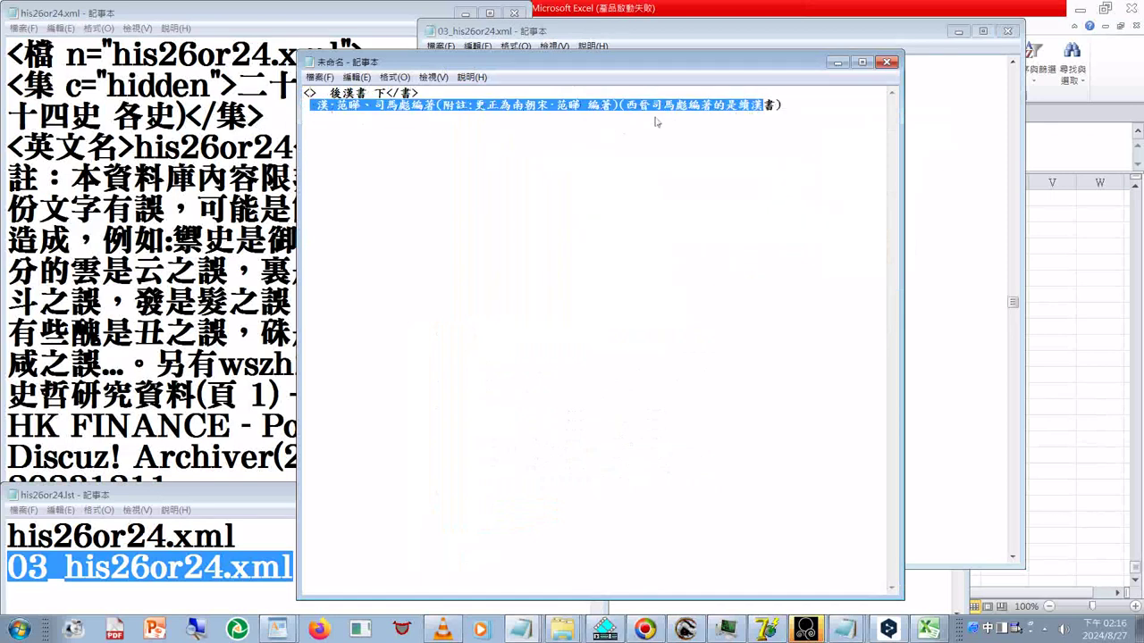
pyautogui.click(313, 105)
pyautogui.hotkey('shift', 'End')
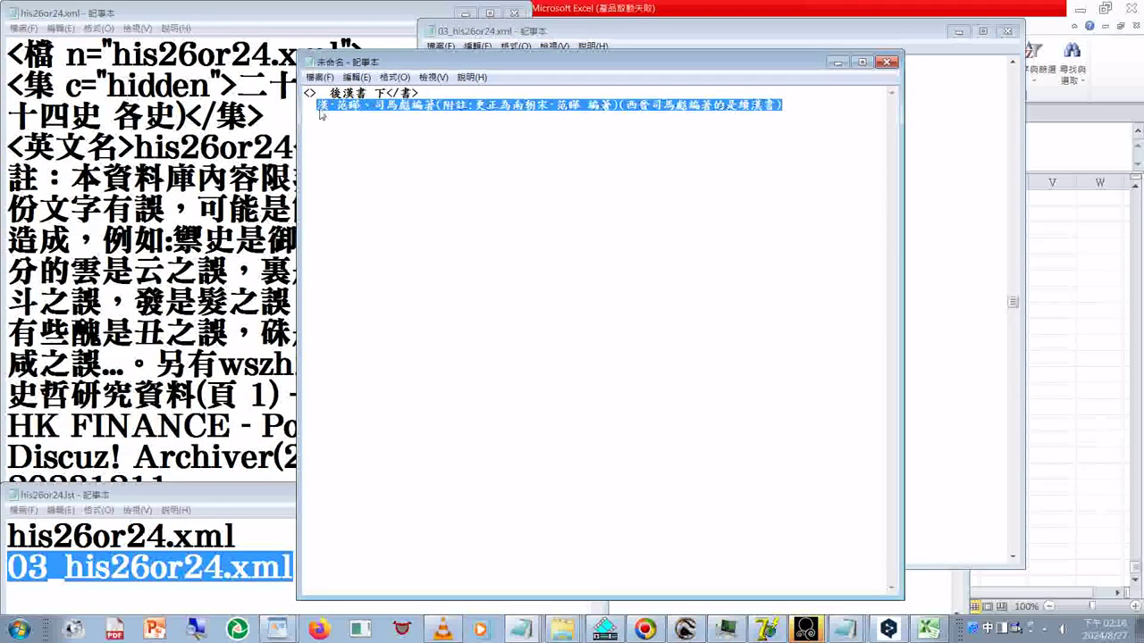
pyautogui.click(309, 105)
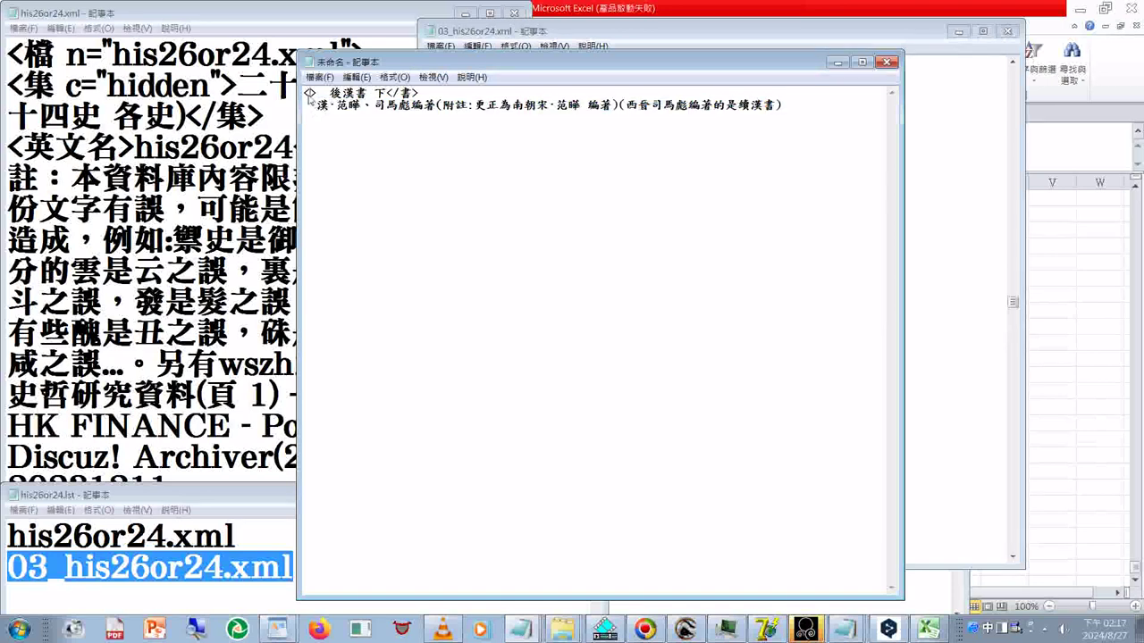
pyautogui.write('ㄕ')
pyautogui.write('書>')
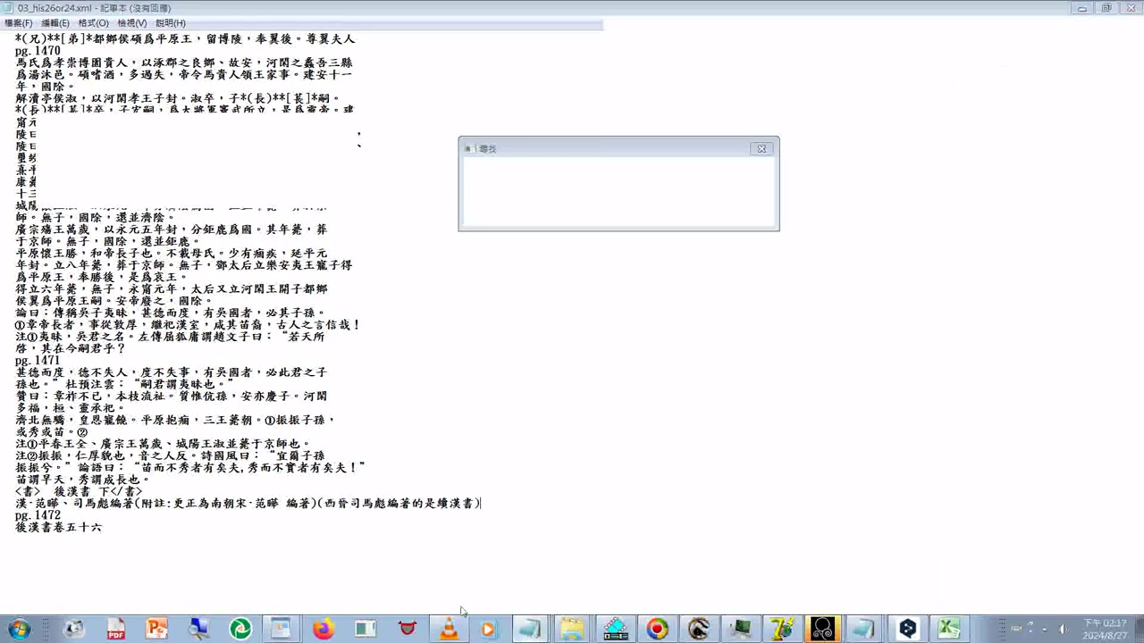
pyautogui.hotkey('ctrl', 'v')
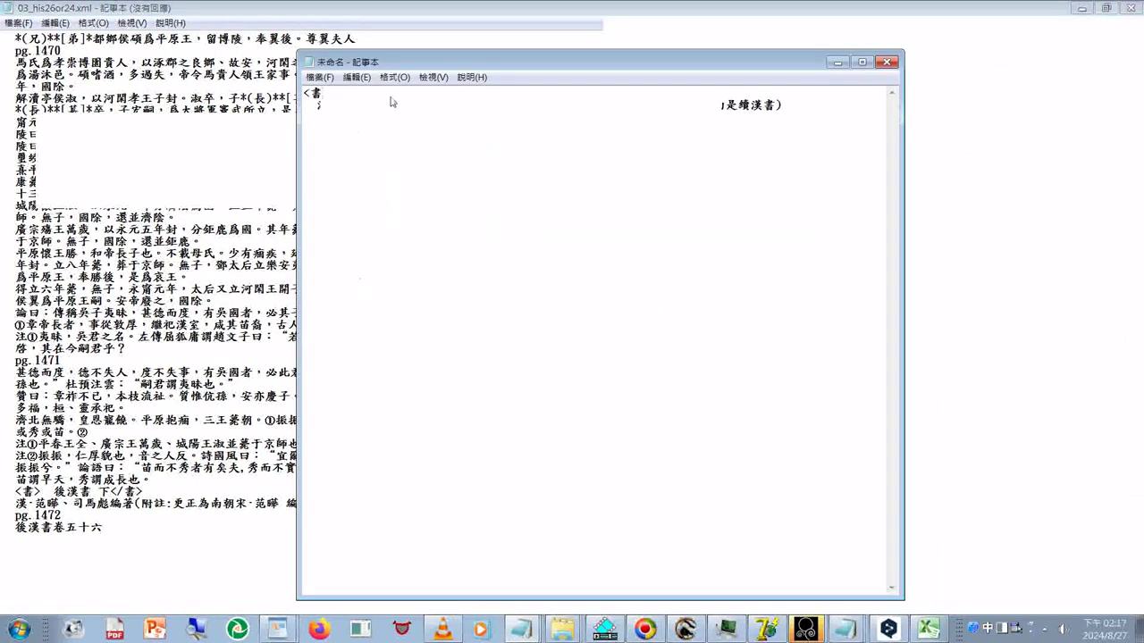
# Duplicate the 後漢書 下 title and author line in the note document, placing the copy above the original pair
pyautogui.moveTo(387, 94); pyautogui.dragTo(440, 266)
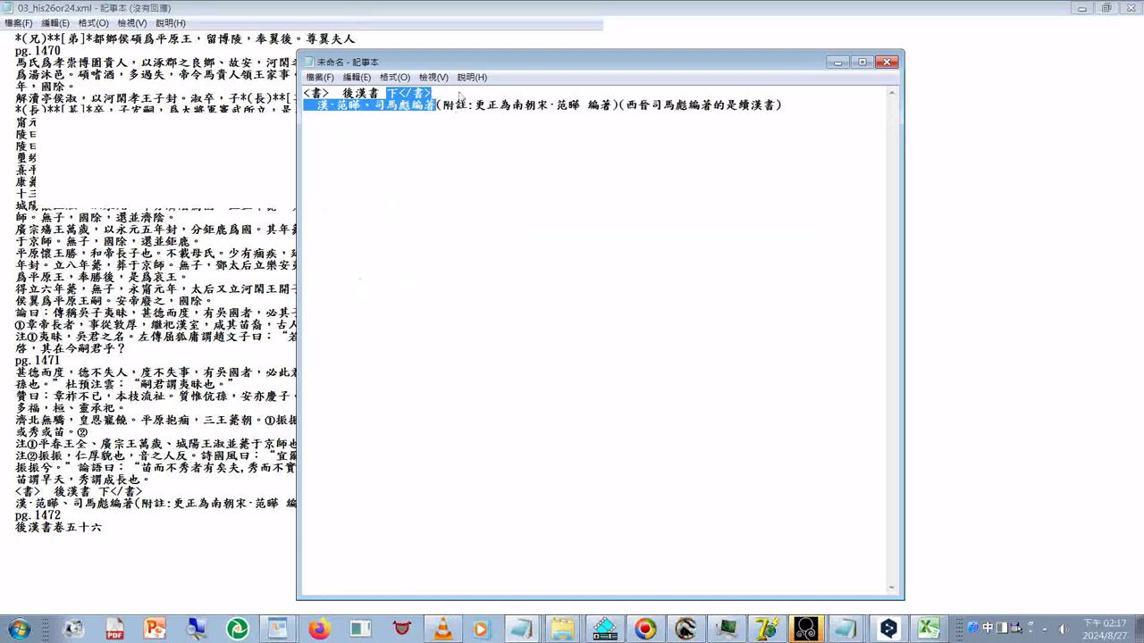
pyautogui.click(458, 95)
pyautogui.click(804, 116)
pyautogui.hotkey('ctrl', 'a')
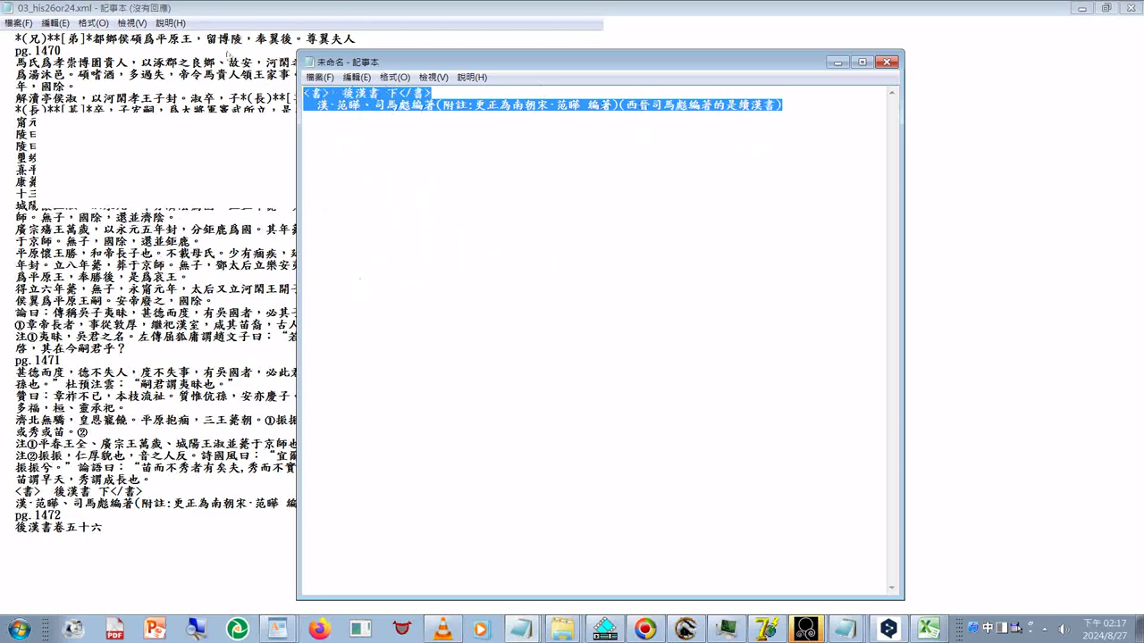
pyautogui.rightClick(439, 98)
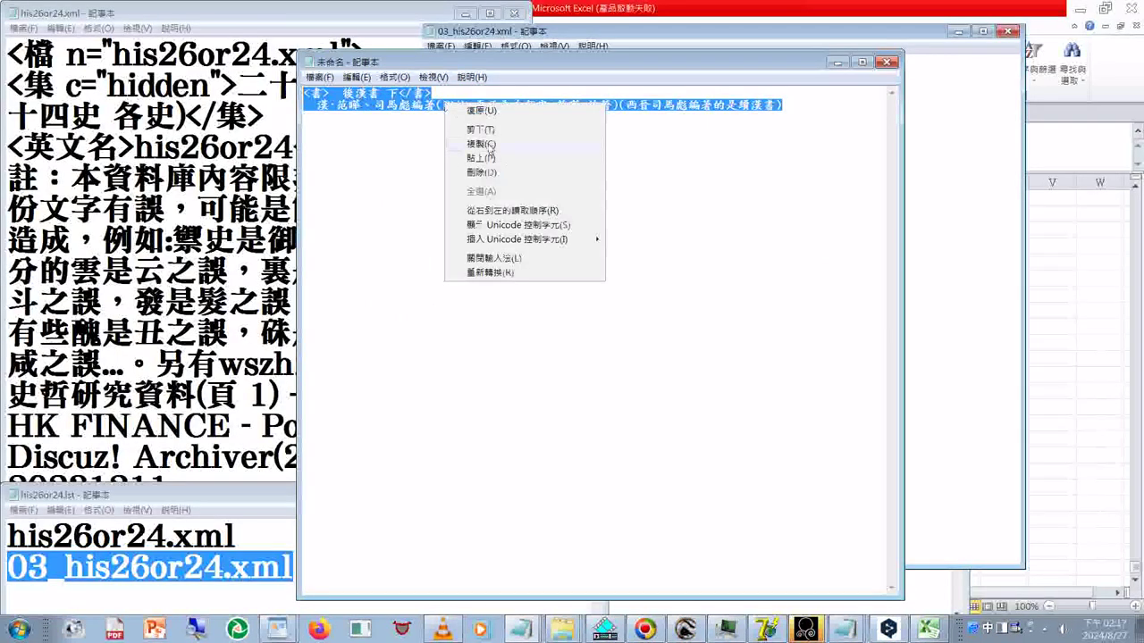
pyautogui.click(493, 149)
pyautogui.click(304, 95)
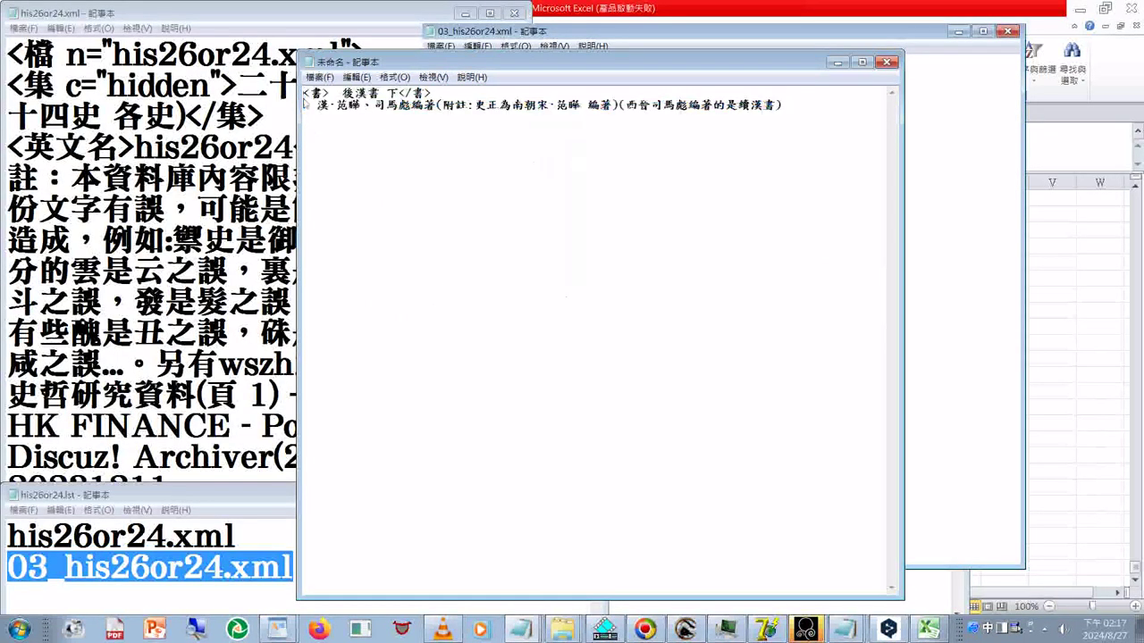
pyautogui.press('Return')
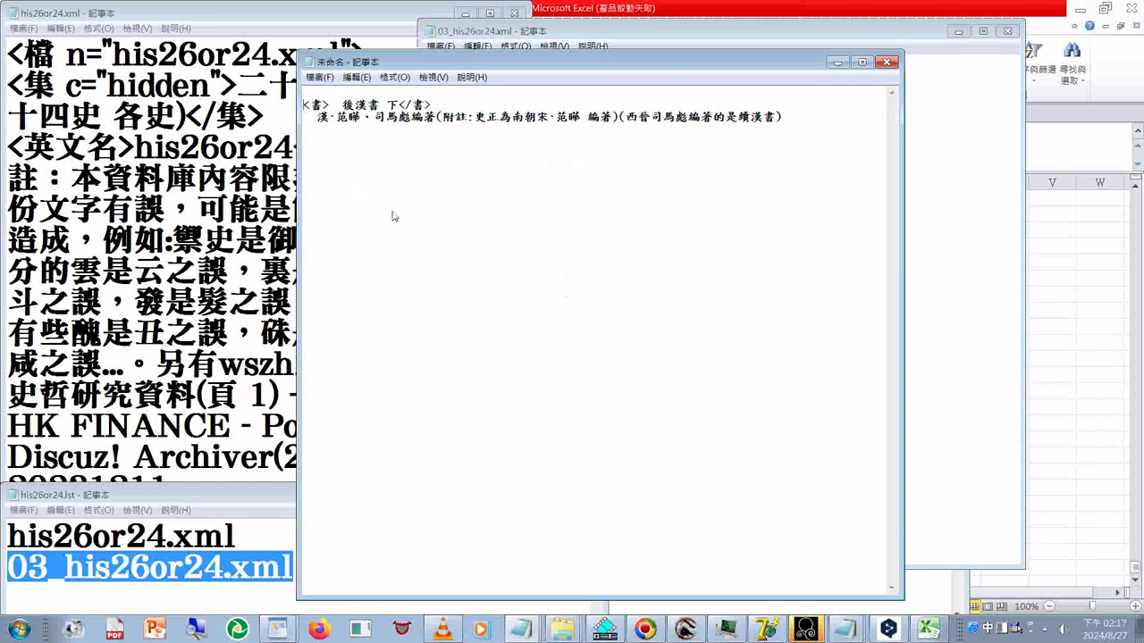
pyautogui.hotkey('ctrl', 'v')
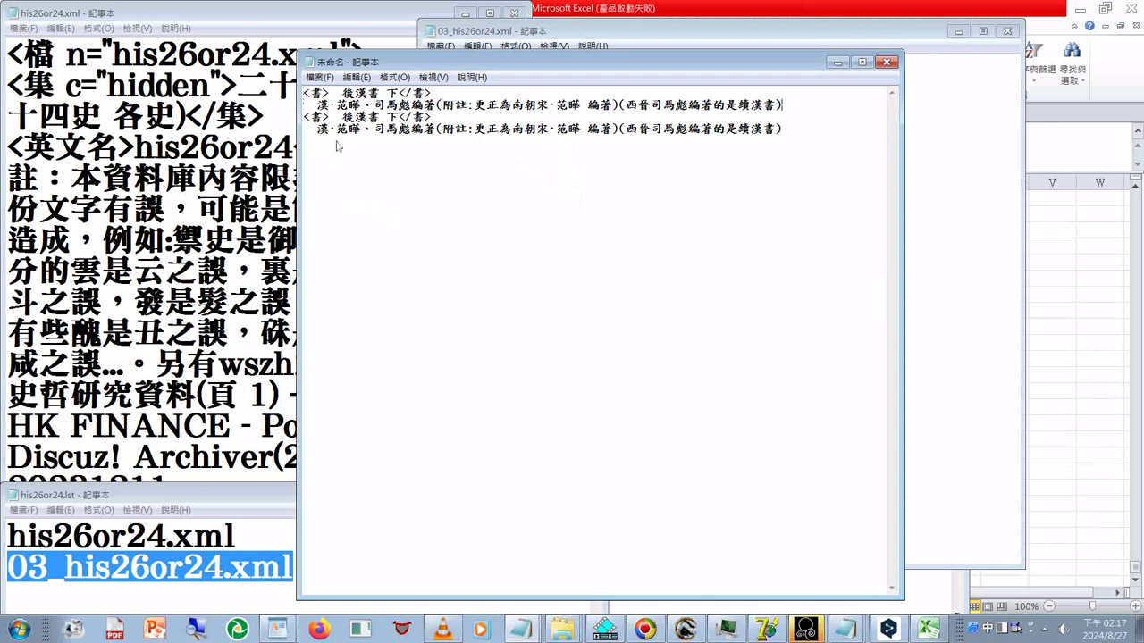
# Change 下 to 上 in the first 後漢書 title of the note document
pyautogui.moveTo(387, 93)
pyautogui.mouseDown()
pyautogui.moveTo(438, 93)
pyautogui.moveTo(399, 93)
pyautogui.mouseUp()
pyautogui.write('上')
pyautogui.press('Return')
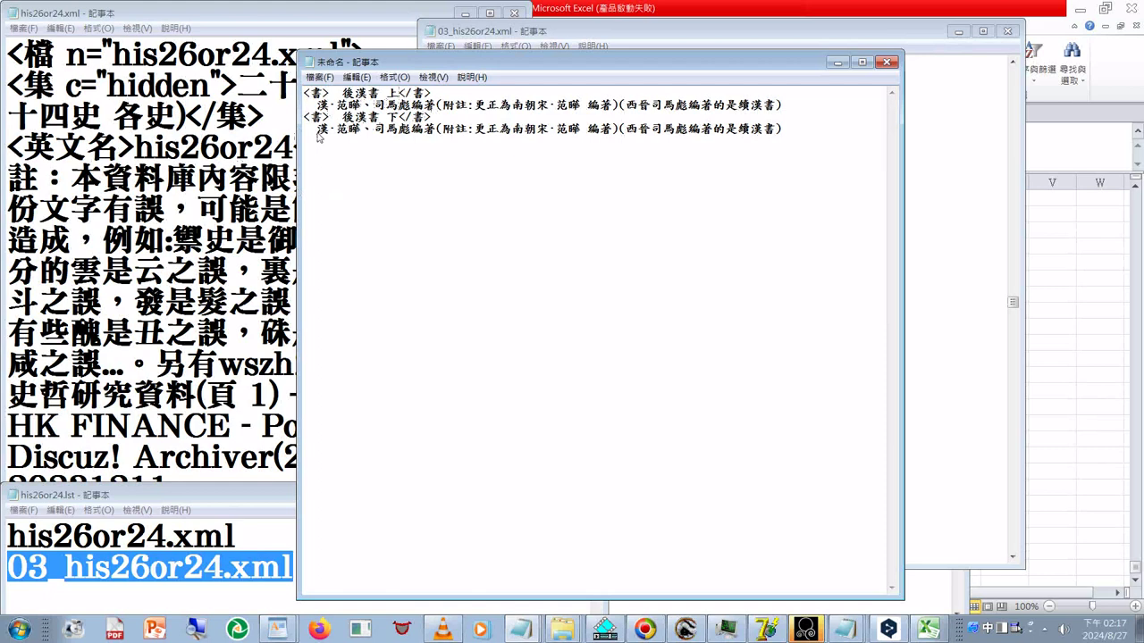
# Try to save the note document in the 03_his26or24 folder with the copied author line as its file name and Unicode encoding
pyautogui.moveTo(318, 136); pyautogui.dragTo(783, 132)
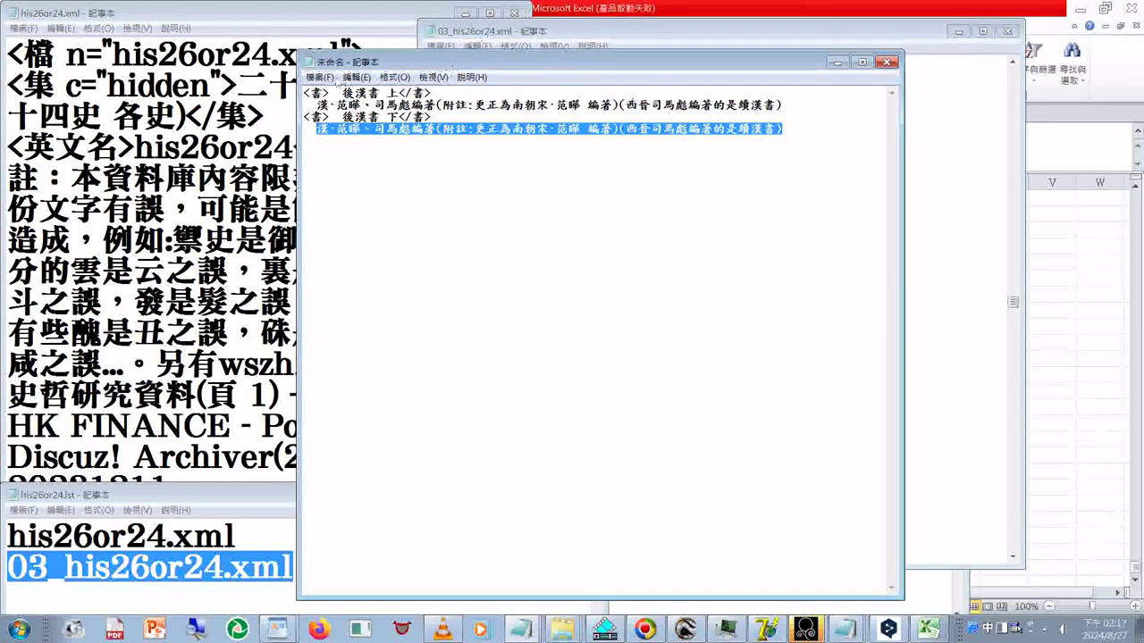
pyautogui.click(320, 77)
pyautogui.click(336, 136)
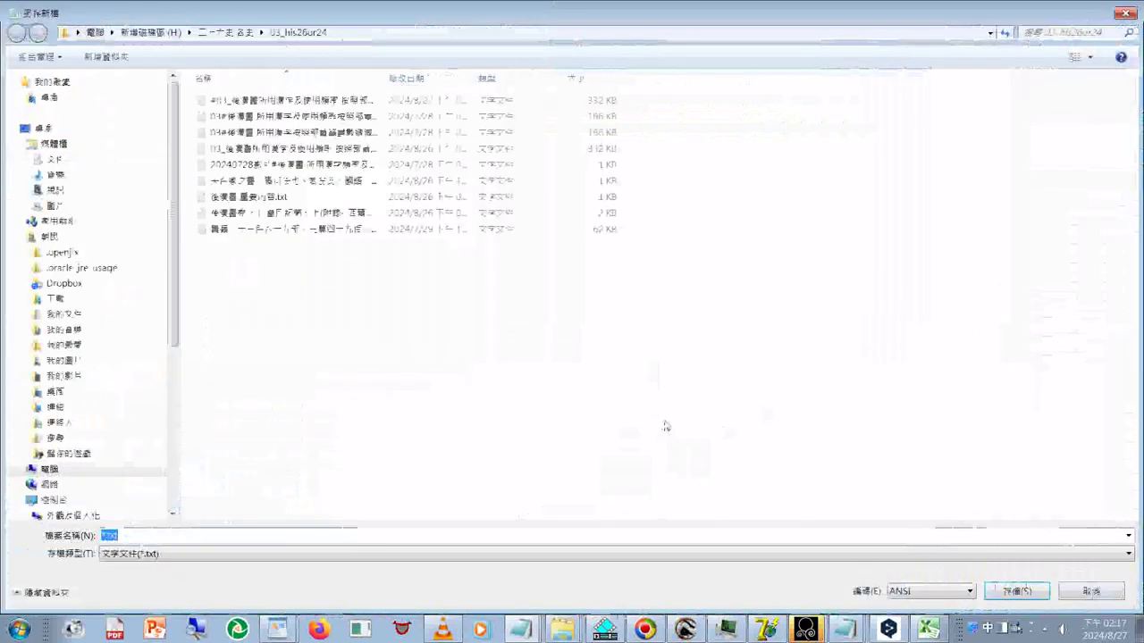
pyautogui.hotkey('ctrl', 'v')
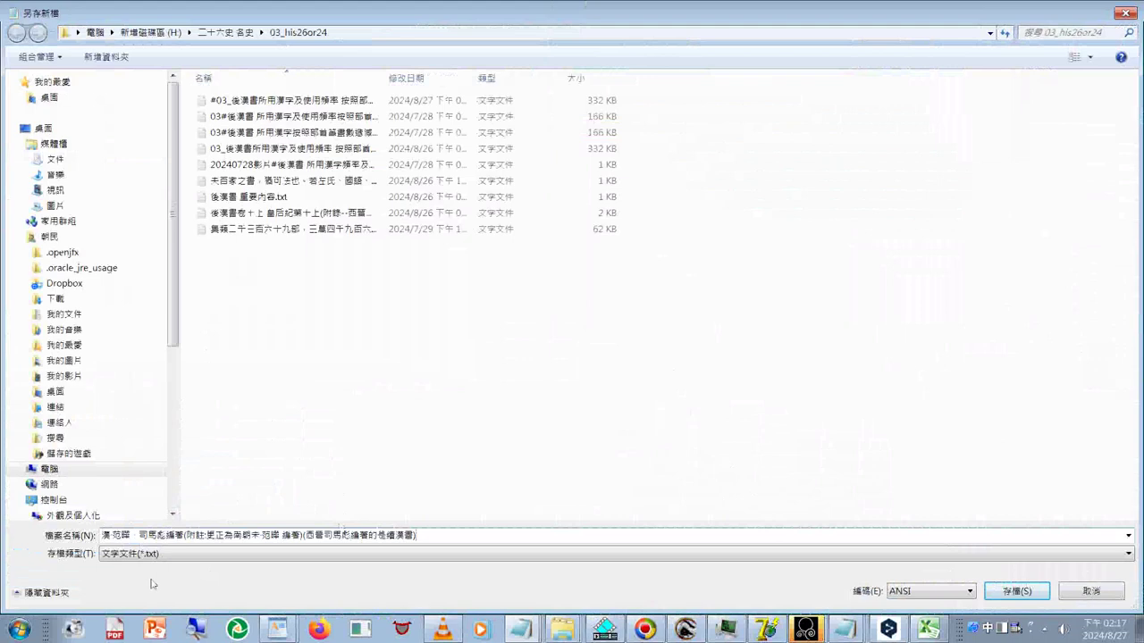
pyautogui.click(943, 594)
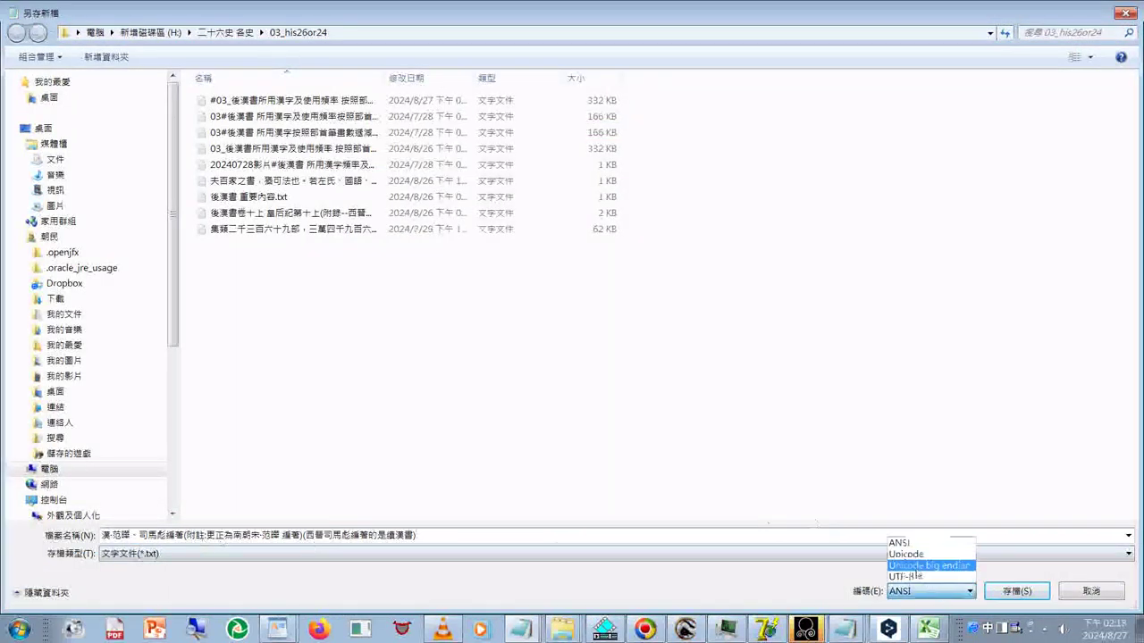
pyautogui.click(908, 554)
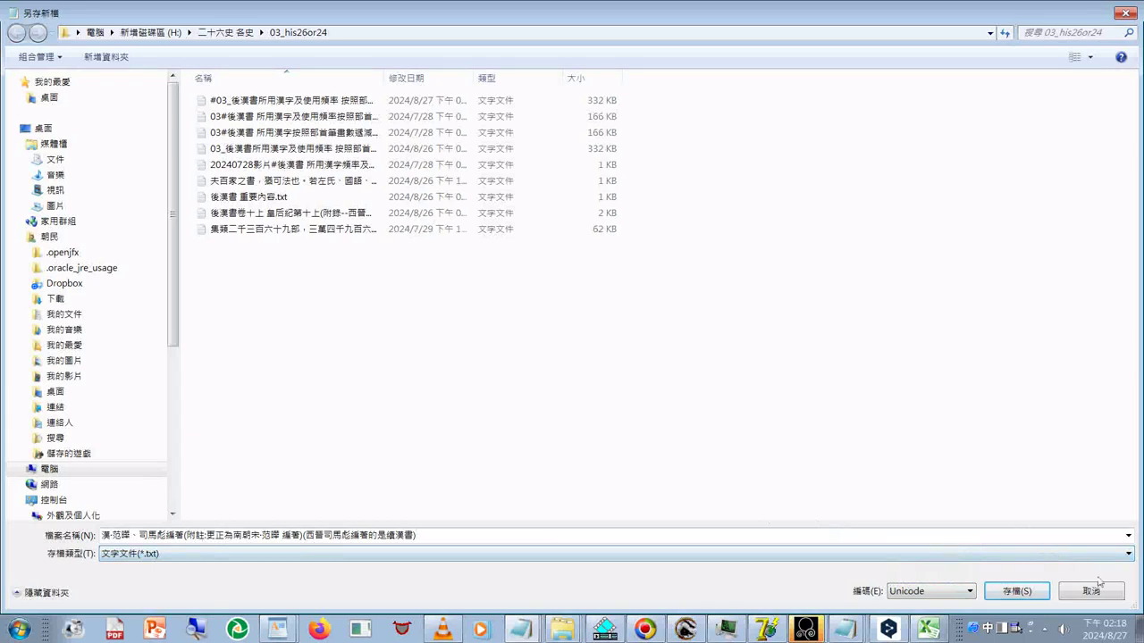
pyautogui.click(1017, 593)
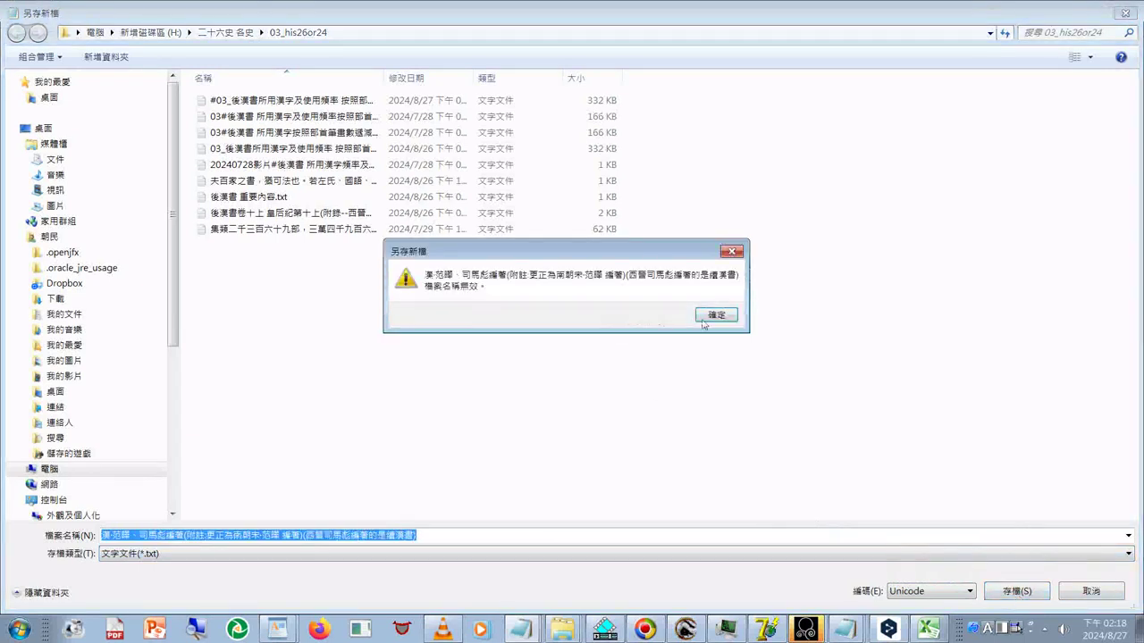
pyautogui.click(703, 322)
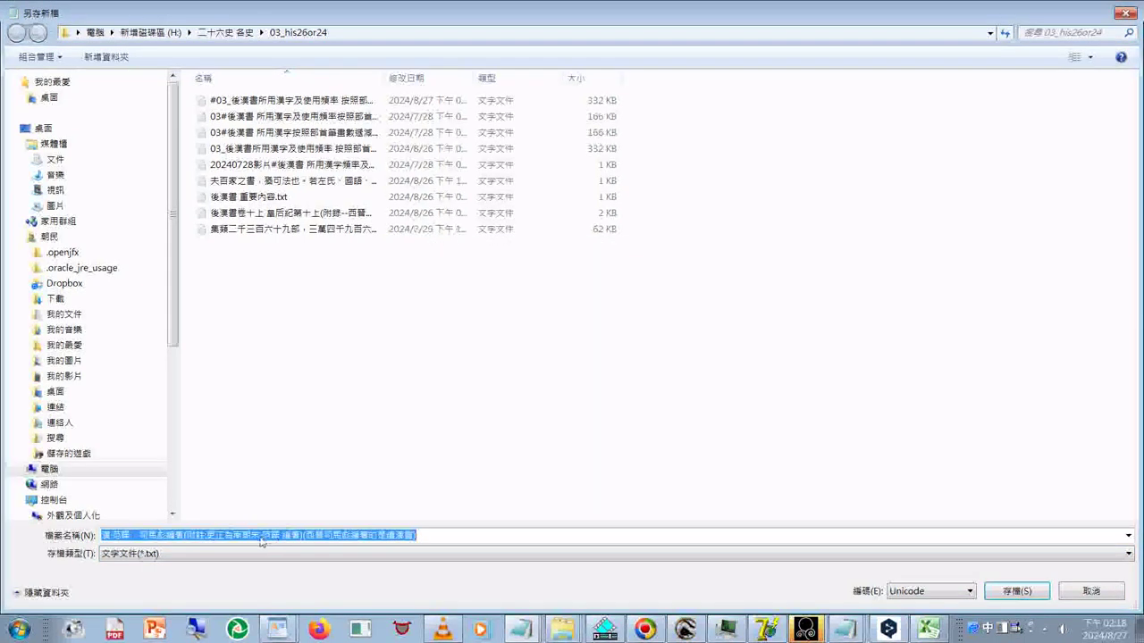
# Replace the colon after 附註 in the file name with -- and save the note document
pyautogui.click(273, 537)
pyautogui.moveTo(215, 536); pyautogui.dragTo(205, 540)
pyautogui.click(208, 537)
pyautogui.click(207, 537)
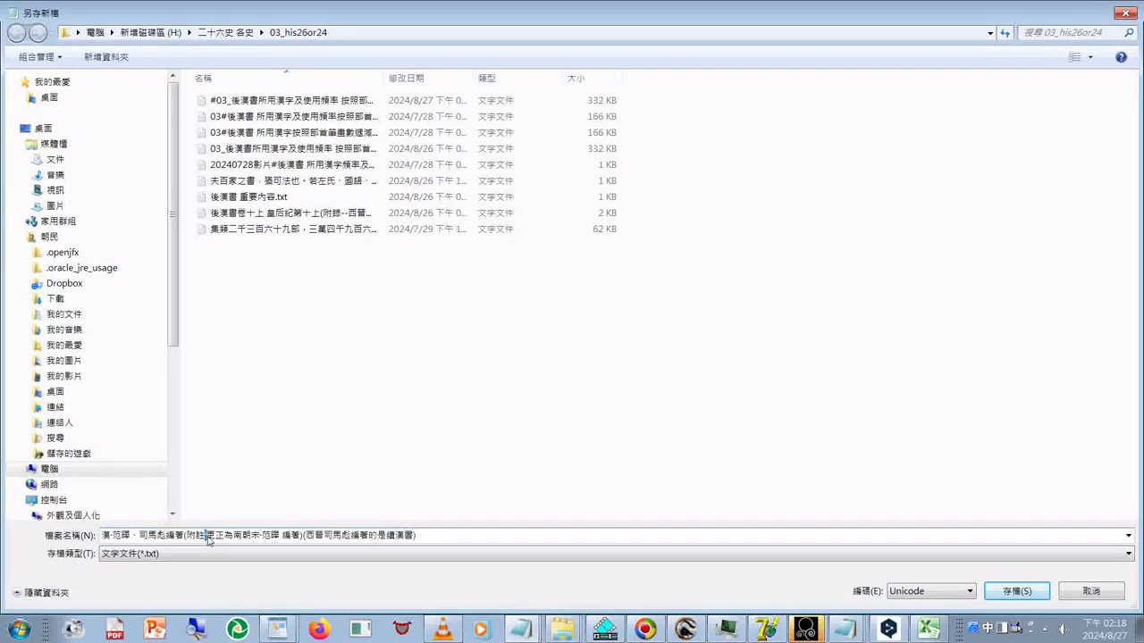
pyautogui.press('BackSpace')
pyautogui.press('shift')
pyautogui.write('--')
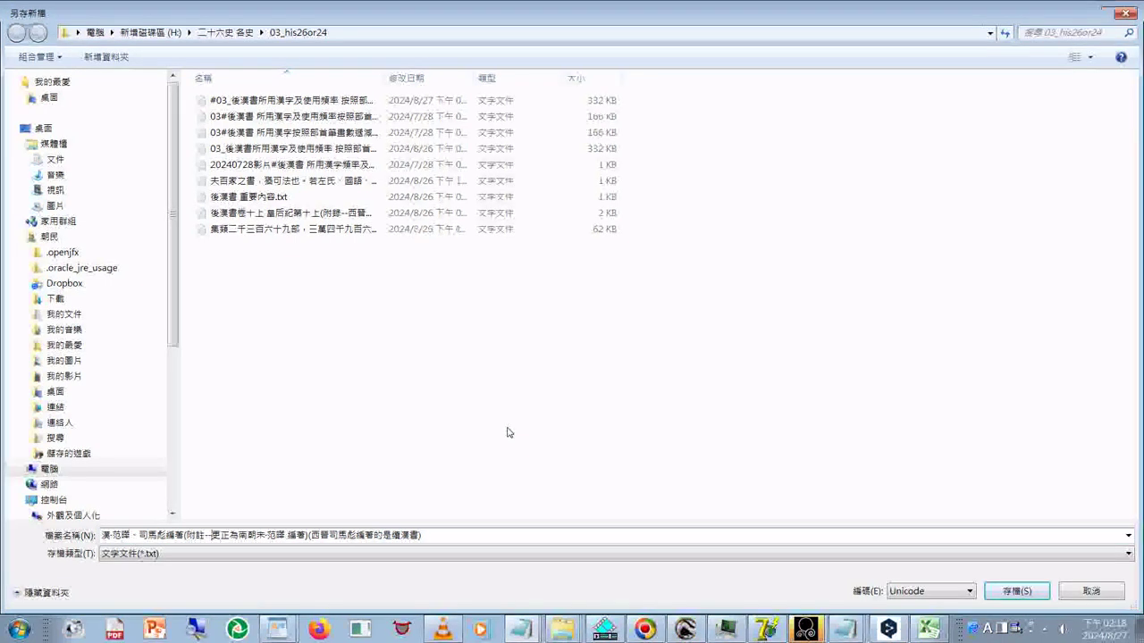
pyautogui.press('Return')
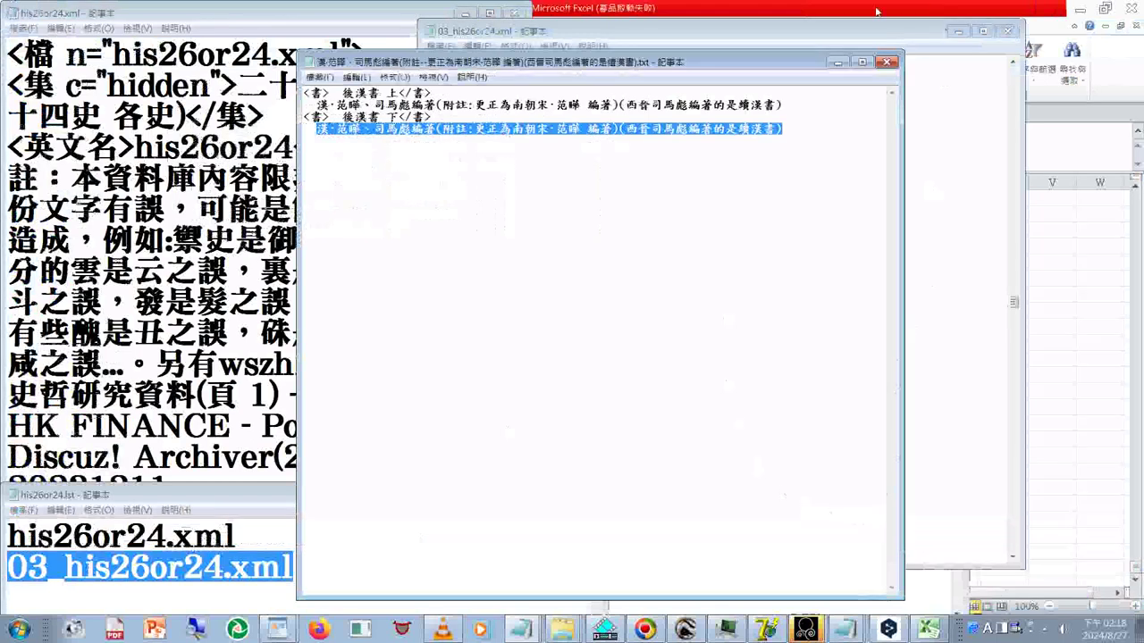
# Save the changes to 03_his26or24.xml, and switch back to the Excel workbook with the 後漢書 character list
pyautogui.click(863, 34)
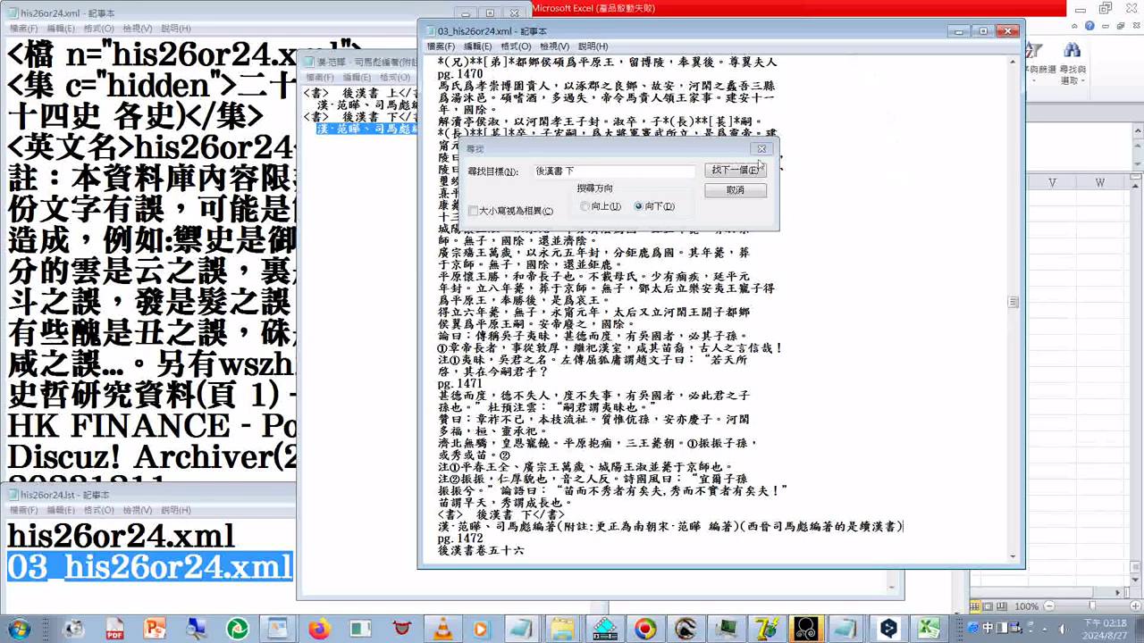
pyautogui.click(438, 49)
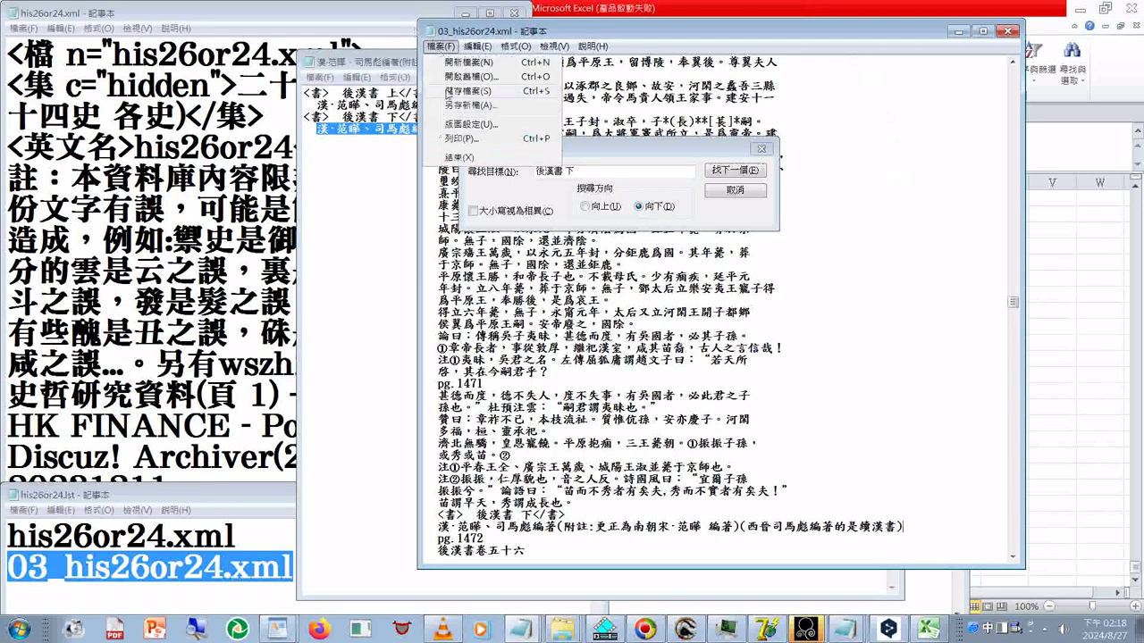
pyautogui.click(448, 96)
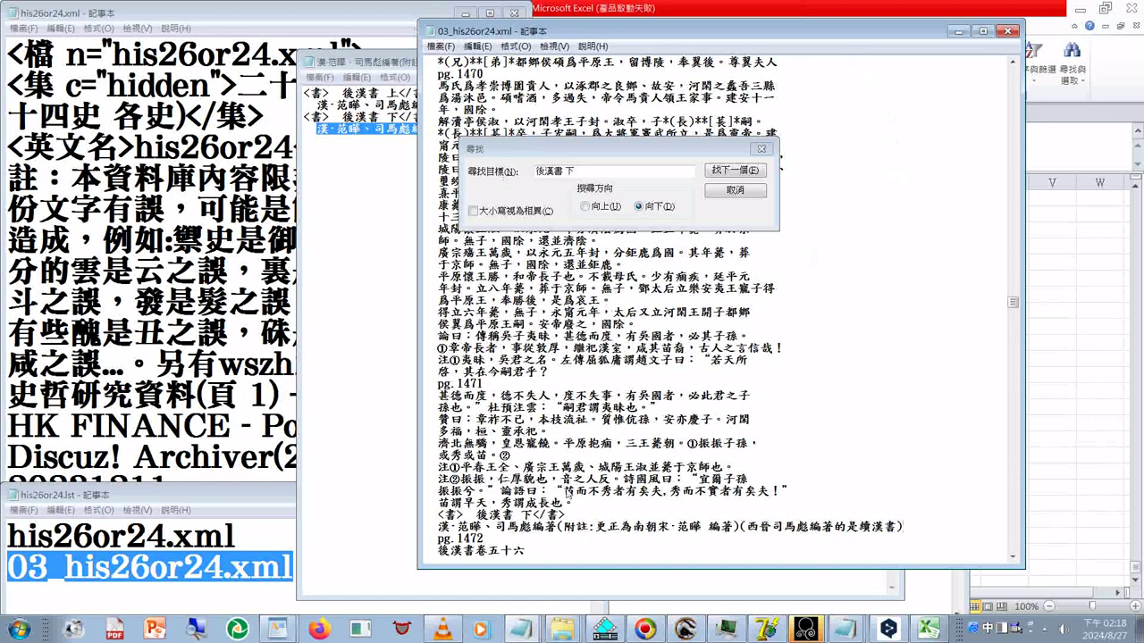
pyautogui.hotkey('alt', 'Tab')
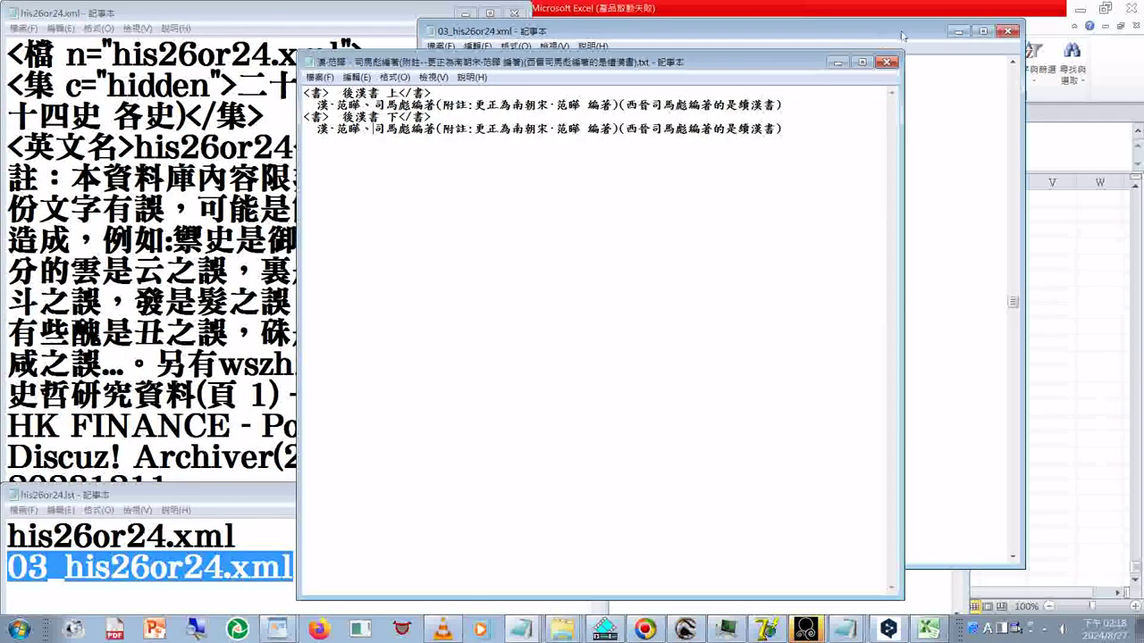
pyautogui.click(838, 62)
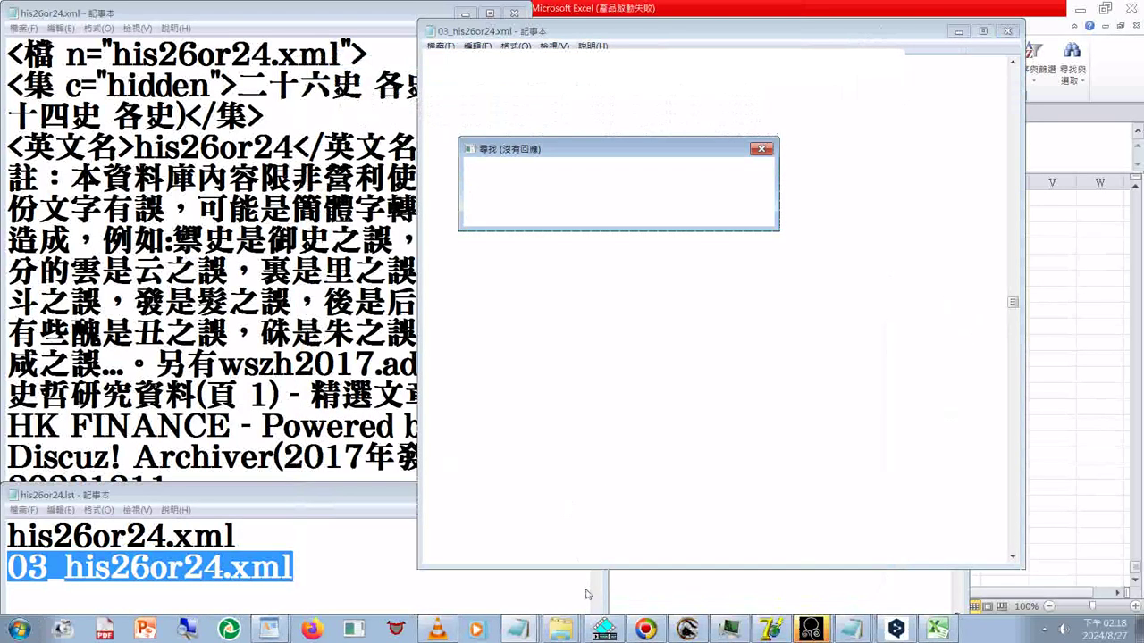
pyautogui.click(938, 631)
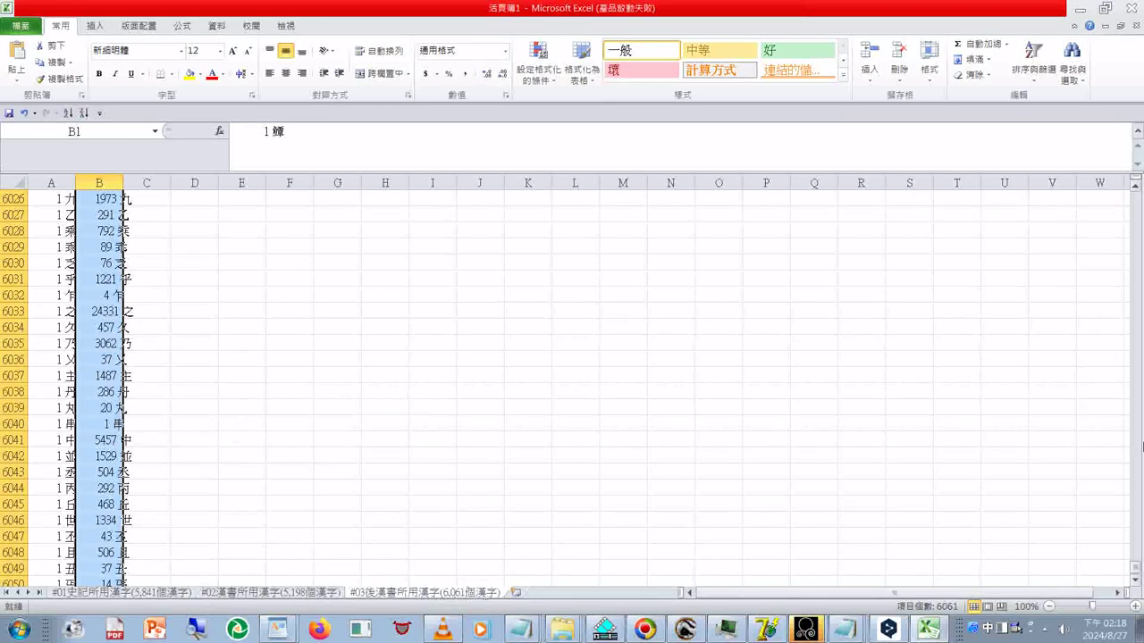
# Return to the start of the 後漢書 character list and add a new blank worksheet after its sheet
pyautogui.moveTo(1136, 574); pyautogui.dragTo(1136, 190)
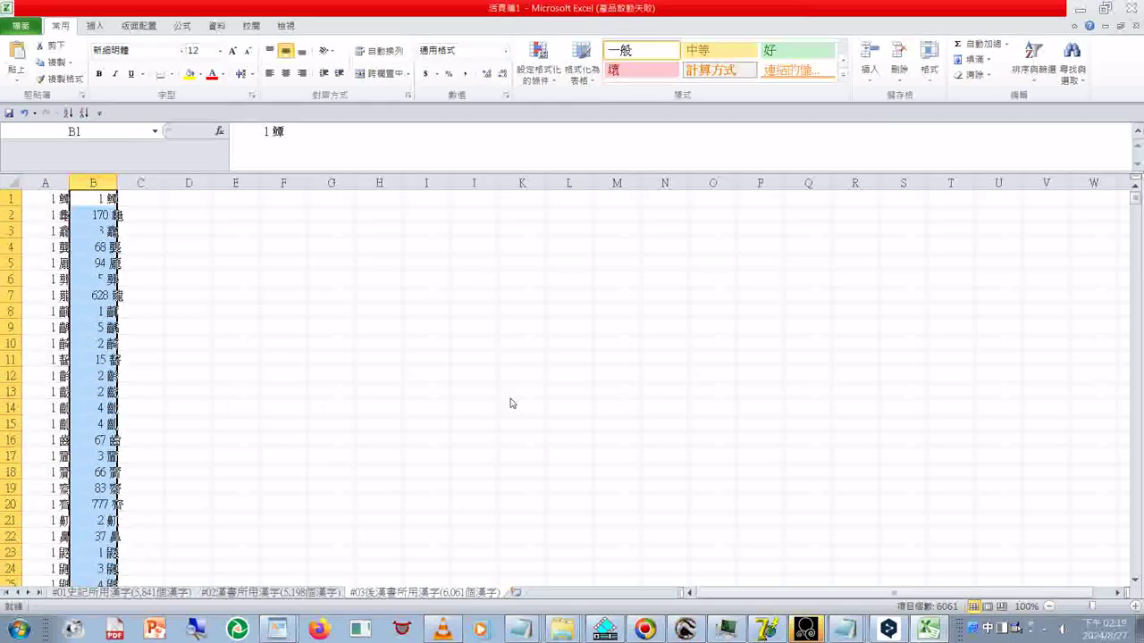
pyautogui.rightClick(492, 594)
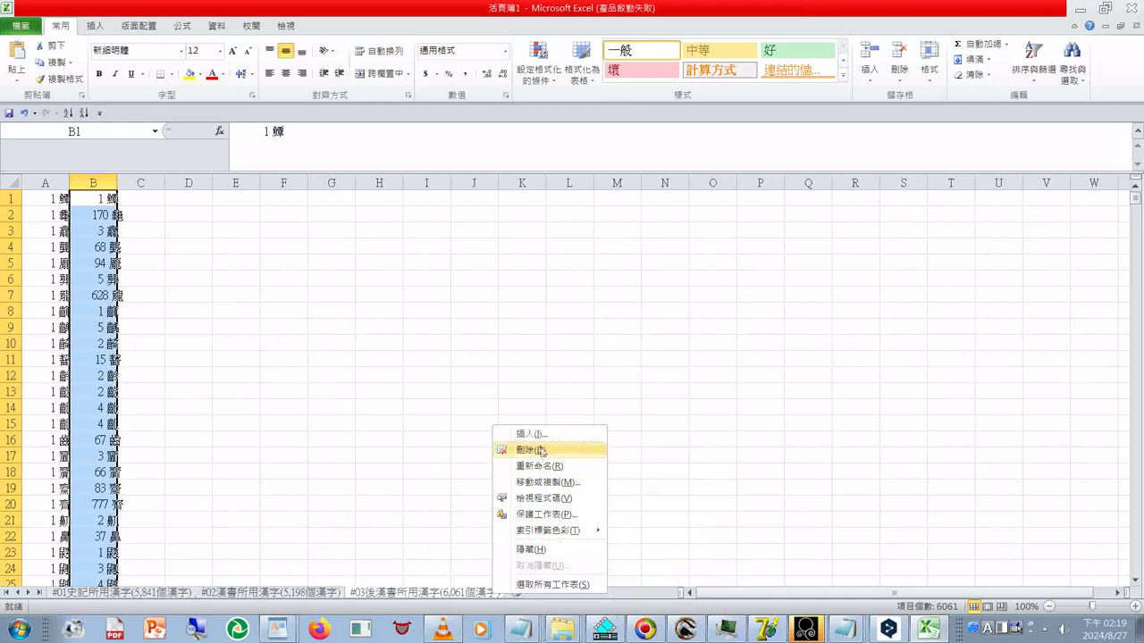
pyautogui.click(516, 600)
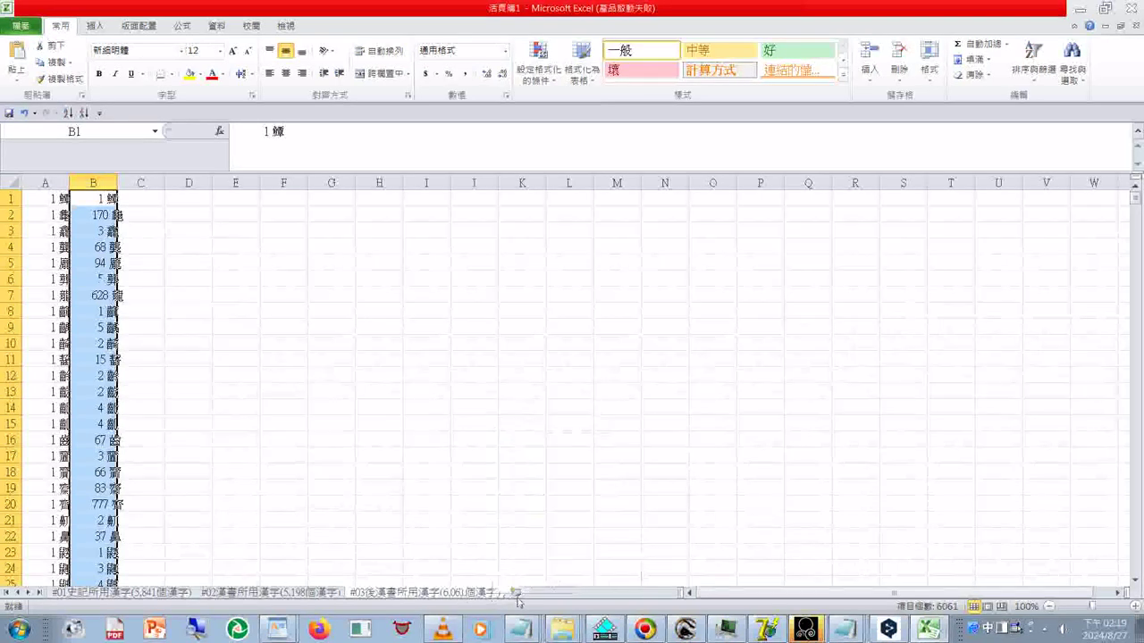
pyautogui.click(516, 593)
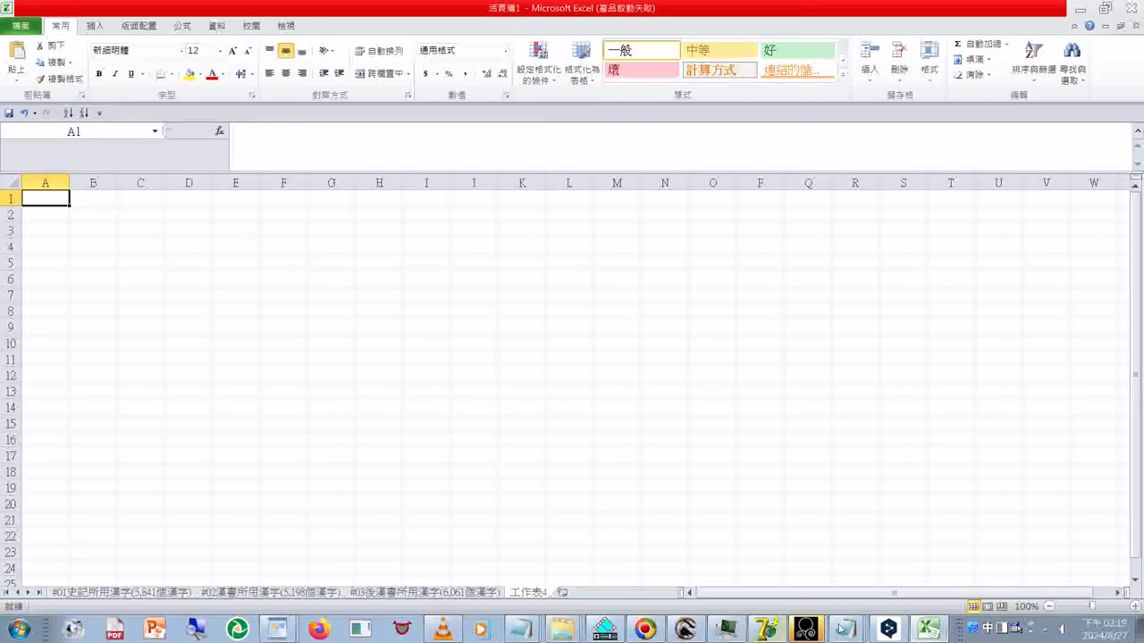
# Switch to Indexer as a smaller window over the text files, closing the find dialog of 03_his26or24.xml
pyautogui.click(770, 633)
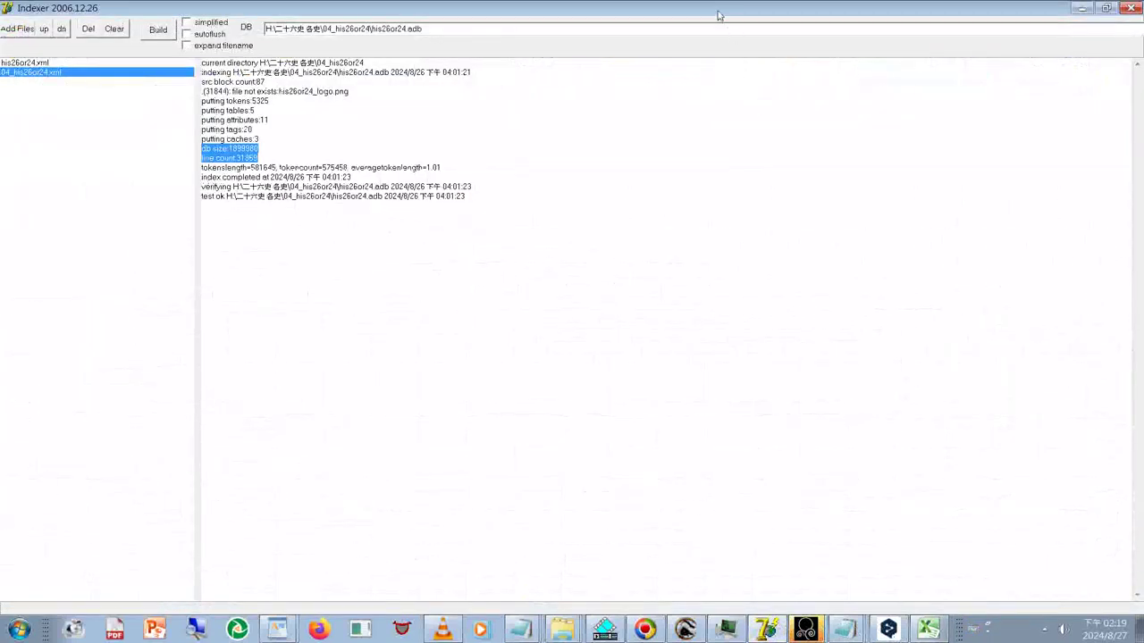
pyautogui.moveTo(719, 15); pyautogui.dragTo(840, 304)
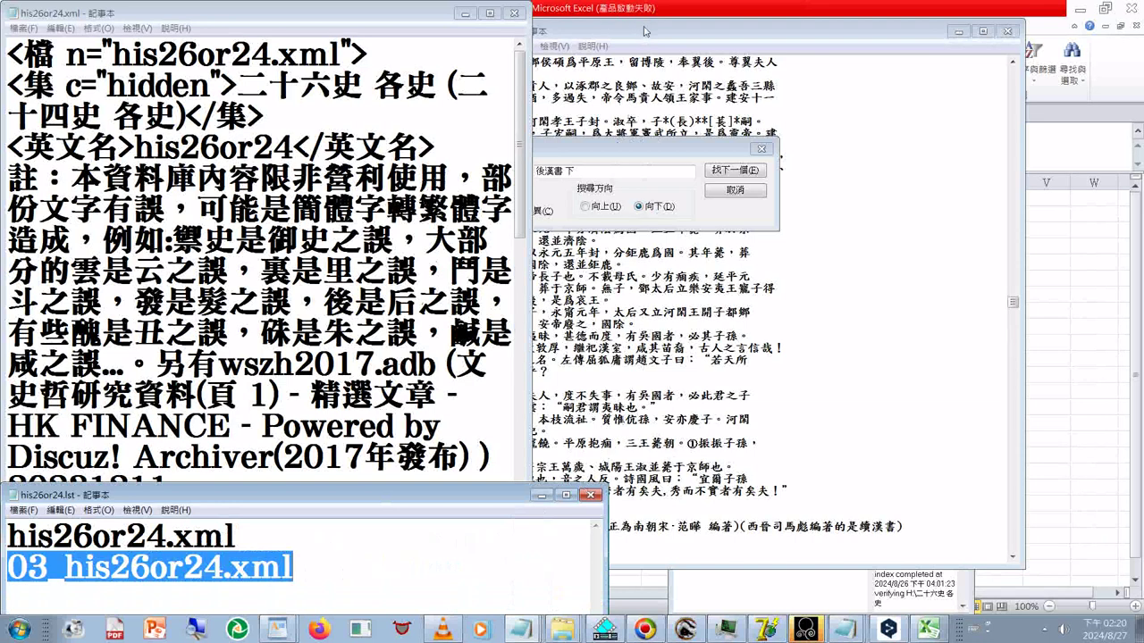
pyautogui.moveTo(643, 32); pyautogui.dragTo(666, 33)
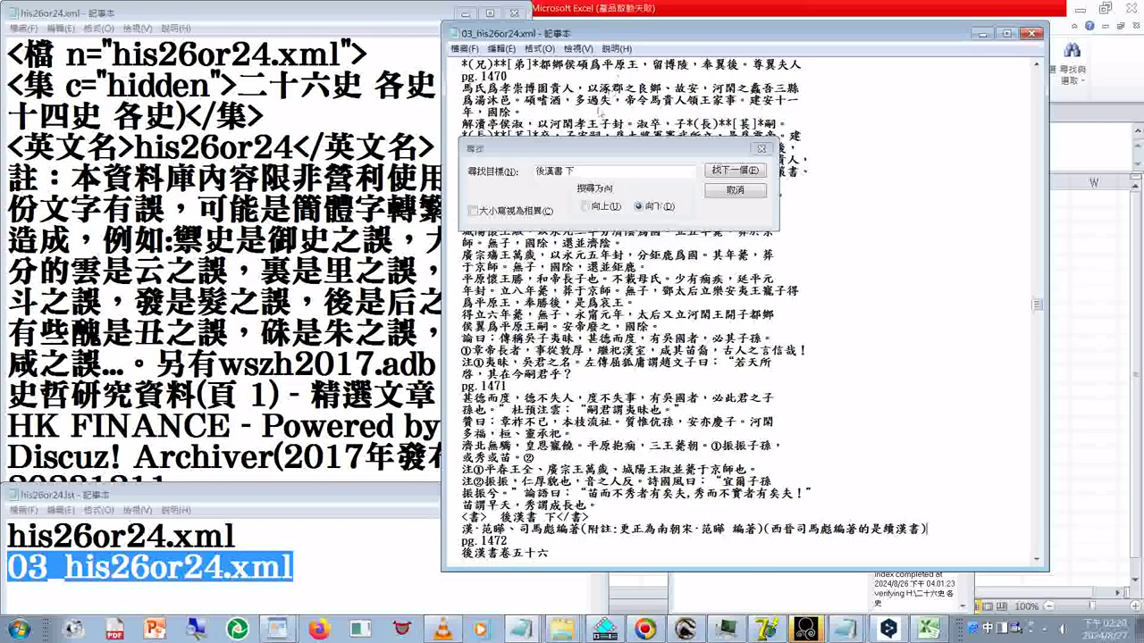
pyautogui.click(760, 150)
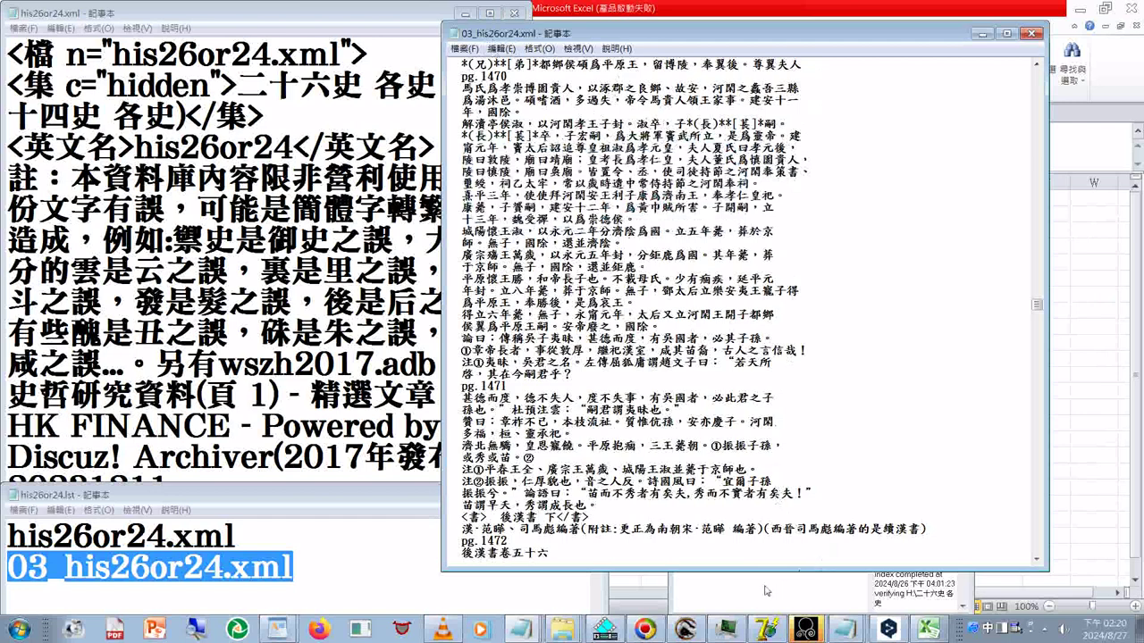
pyautogui.click(764, 590)
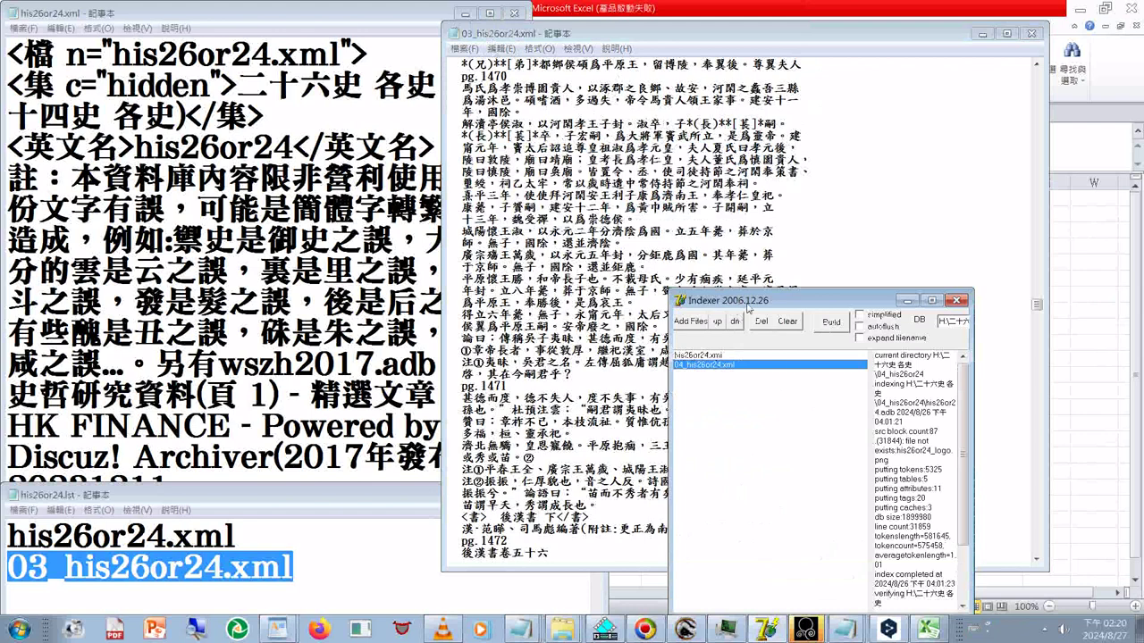
# Start adding files to the Indexer and browse to the 03_his26or24 folder inside 二十六史 各史
pyautogui.click(690, 321)
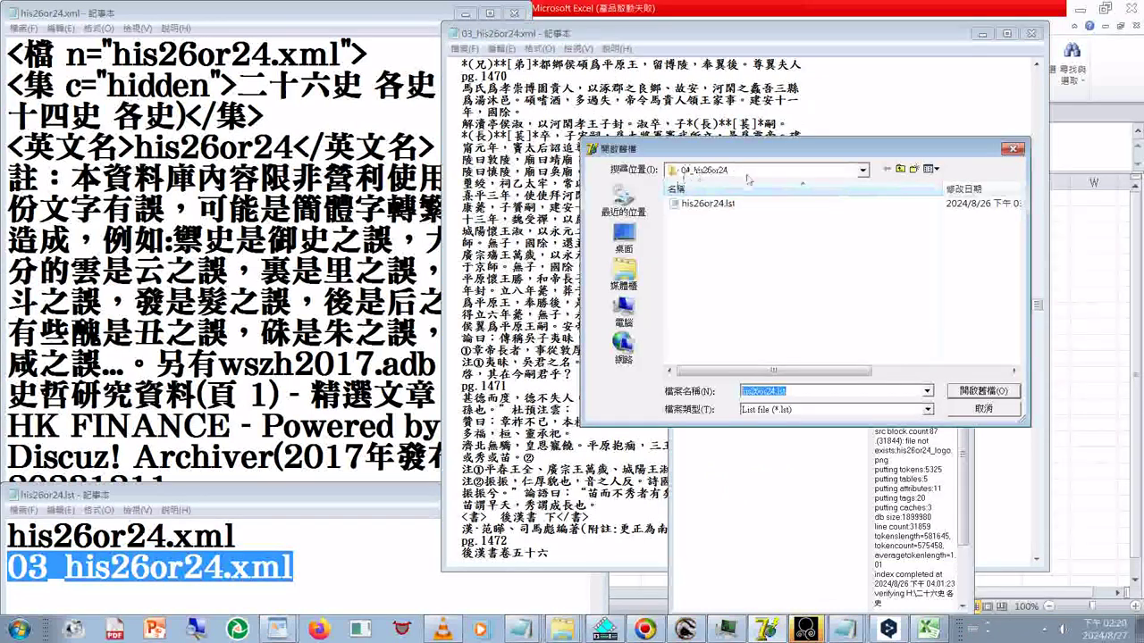
pyautogui.click(863, 170)
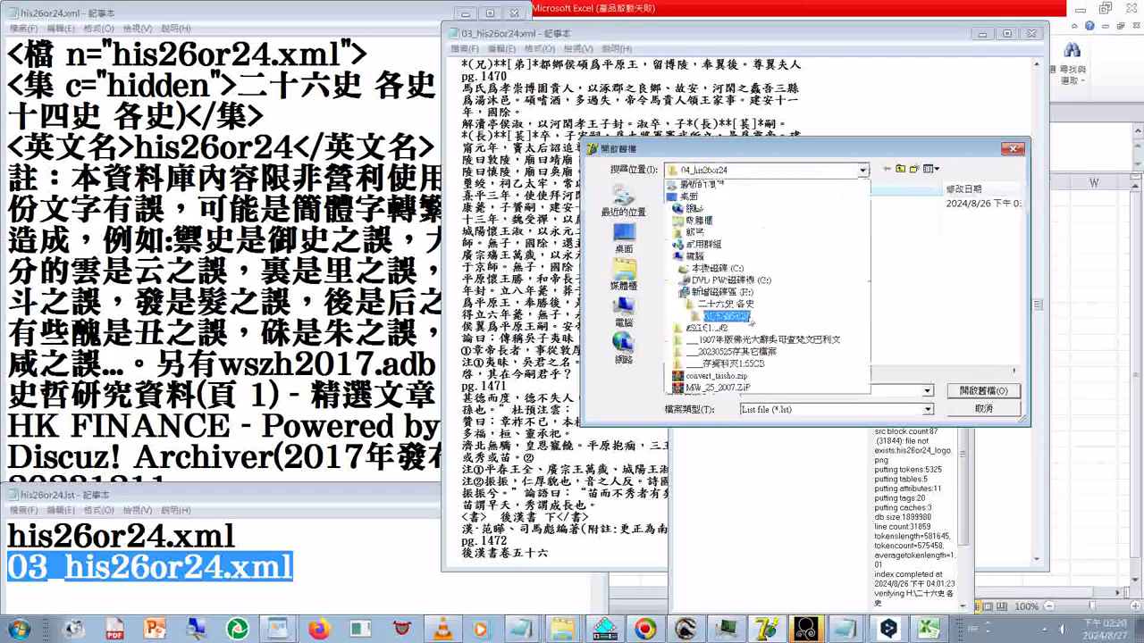
pyautogui.click(725, 304)
pyautogui.doubleClick(706, 230)
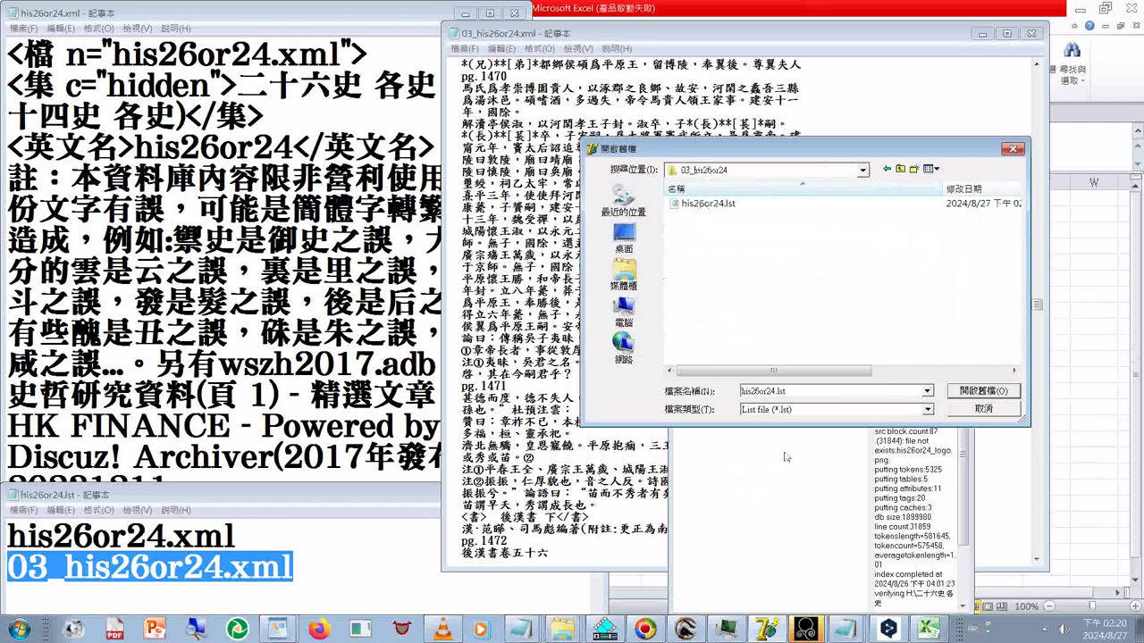
# Review the Source (*.xml) files in the 03_his26or24 folder, and set the file type back to List file (*.lst)
pyautogui.click(835, 409)
pyautogui.click(804, 433)
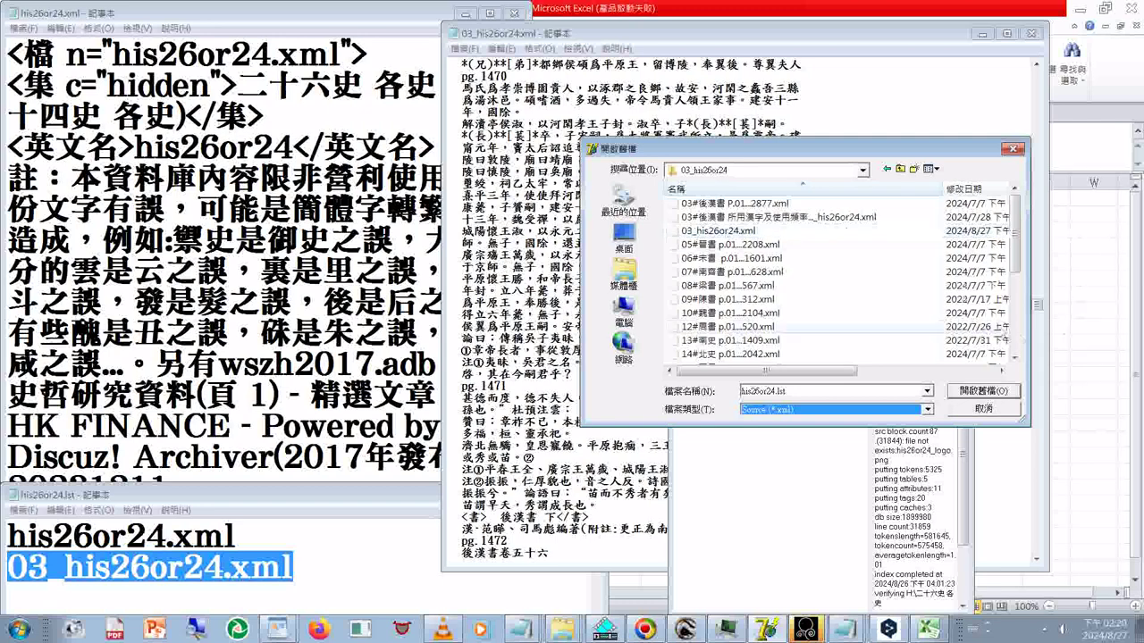
pyautogui.moveTo(1016, 265)
pyautogui.mouseDown()
pyautogui.moveTo(1036, 366)
pyautogui.moveTo(1018, 286)
pyautogui.mouseUp()
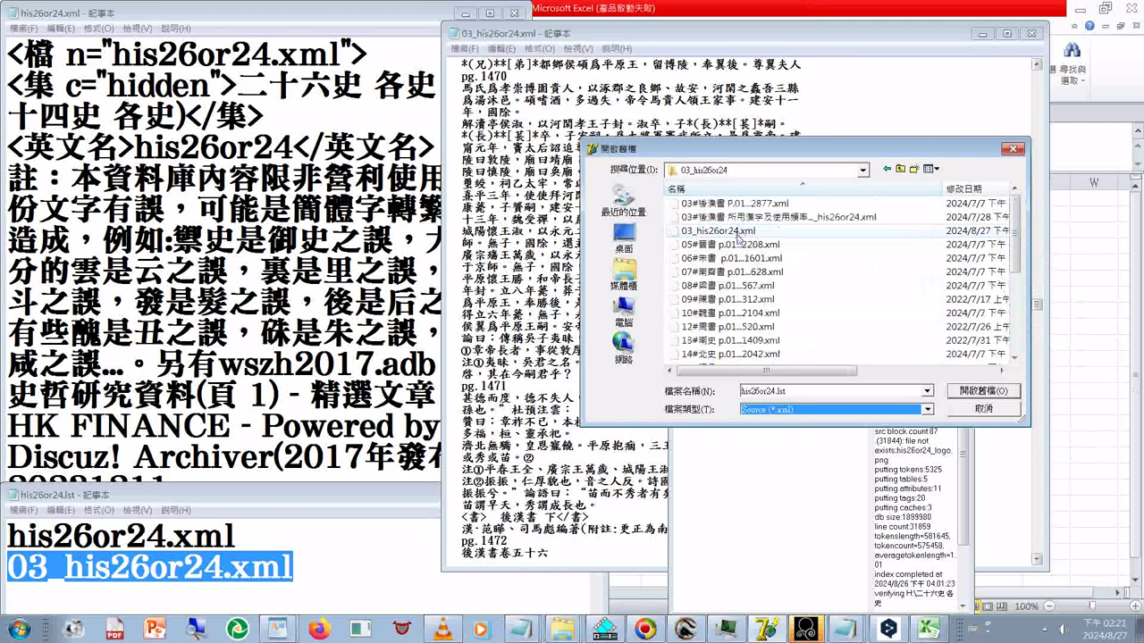
pyautogui.click(893, 409)
pyautogui.click(786, 431)
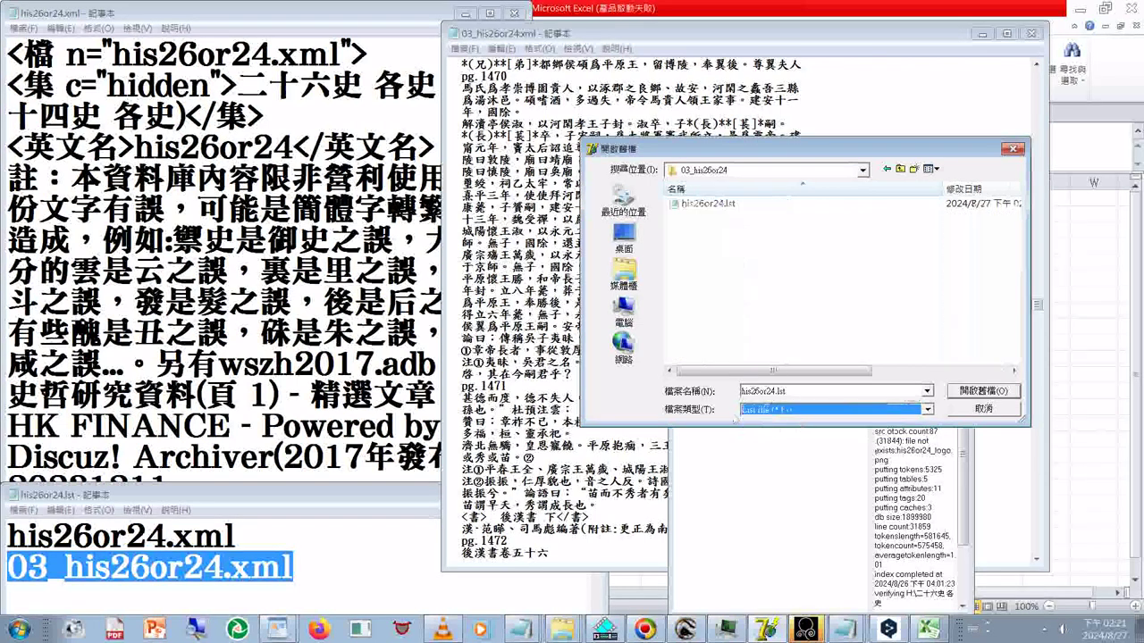
# Load his26or24.lst from the 03_his26or24 folder and bring the Indexer back to the front
pyautogui.click(708, 204)
pyautogui.doubleClick(707, 204)
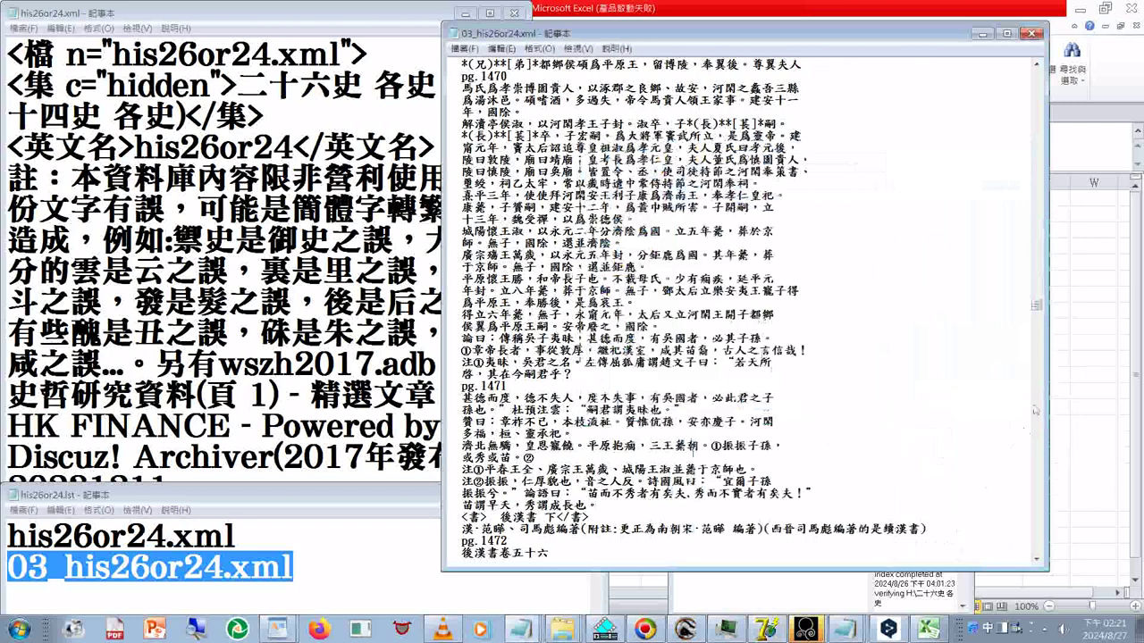
pyautogui.click(847, 630)
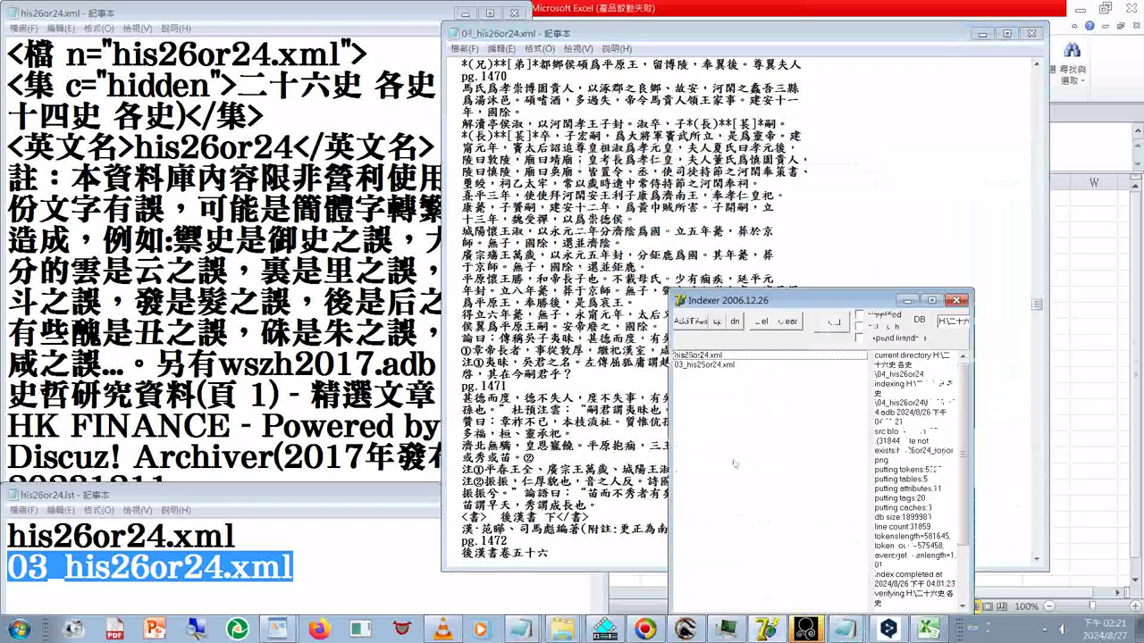